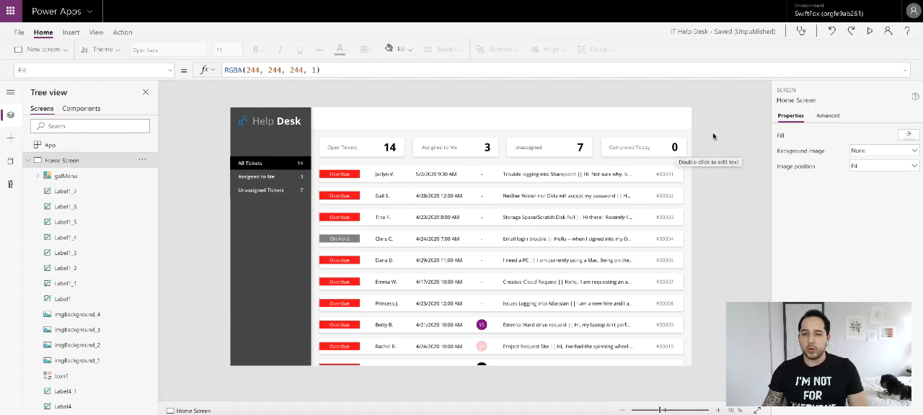
- Preview the IT Help Desk app to review its current home screen, and return to the editor
{"action": "left_click", "coordinate": [869, 33]}
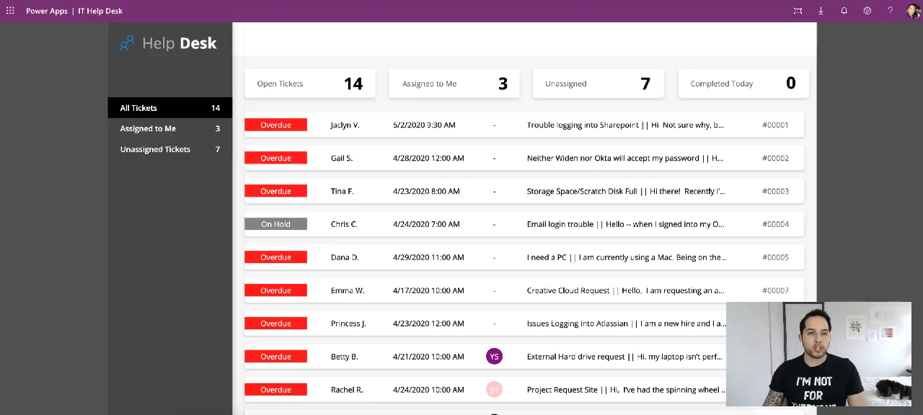
{"action": "key", "text": "ctrl+Tab"}
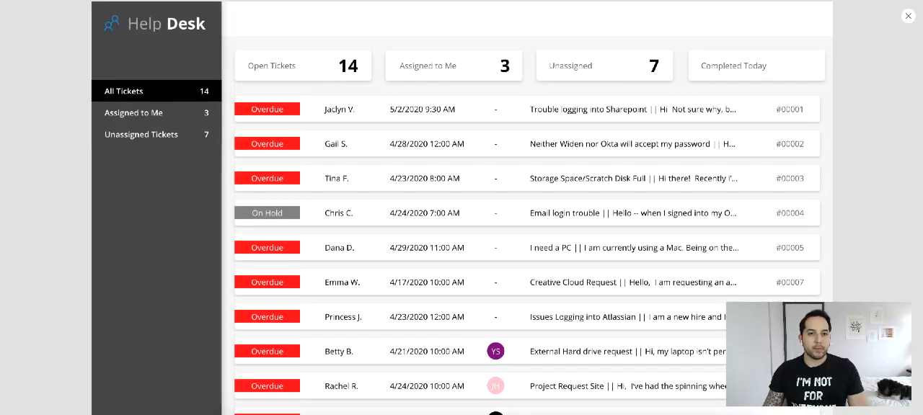
{"action": "left_click", "coordinate": [909, 18]}
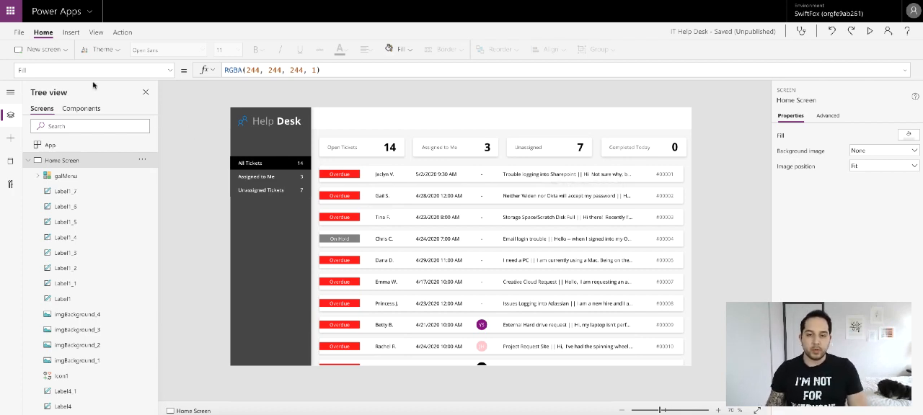
- Insert a text input in the white header above the ticket count cards and set its font size to 11
{"action": "left_click", "coordinate": [71, 31]}
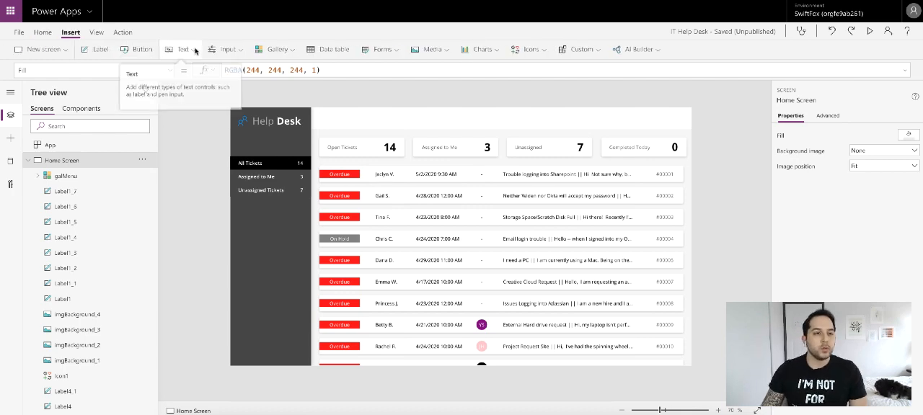
{"action": "left_click", "coordinate": [181, 50]}
{"action": "left_click", "coordinate": [203, 90]}
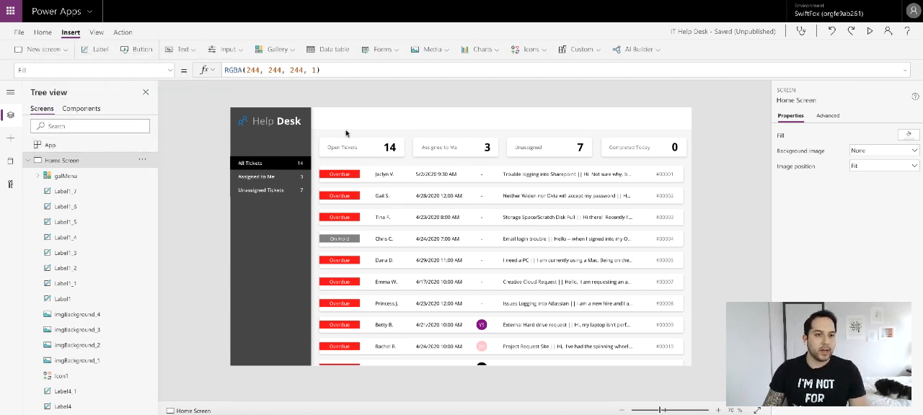
{"action": "left_click_drag", "start_coordinate": [308, 126], "coordinate": [383, 117]}
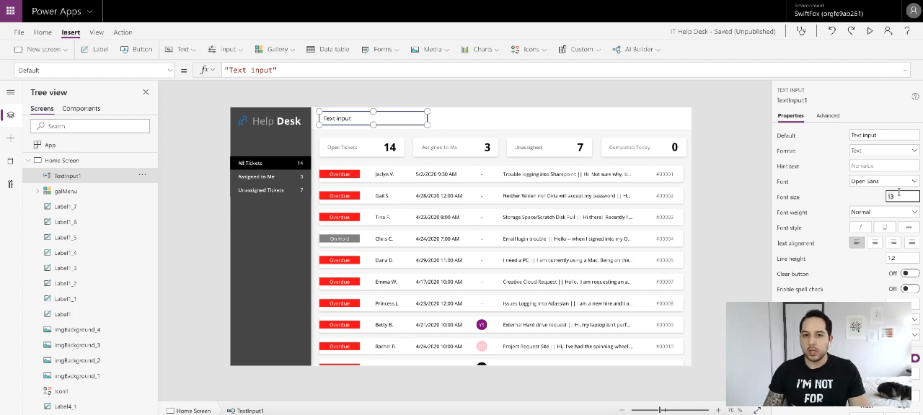
{"action": "type", "text": "11"}
{"action": "left_click", "coordinate": [850, 196]}
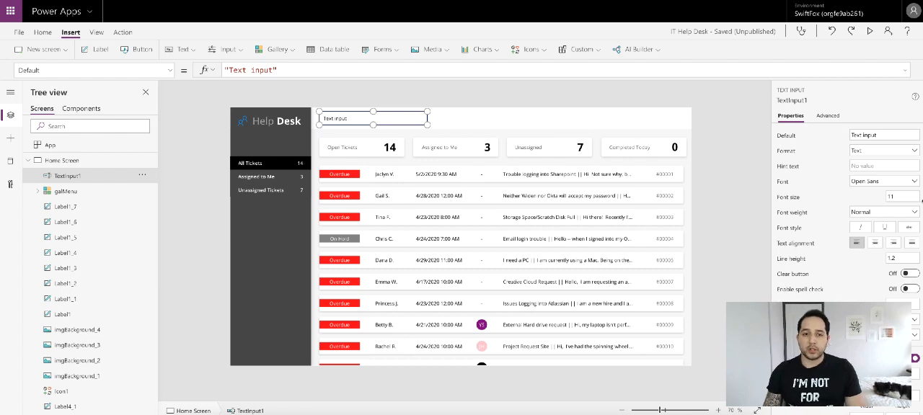
- Clear the text input's default value and set its hint text to "Search Requester or Issue"
{"action": "scroll", "coordinate": [844, 217], "scroll_direction": "down", "scroll_amount": 2}
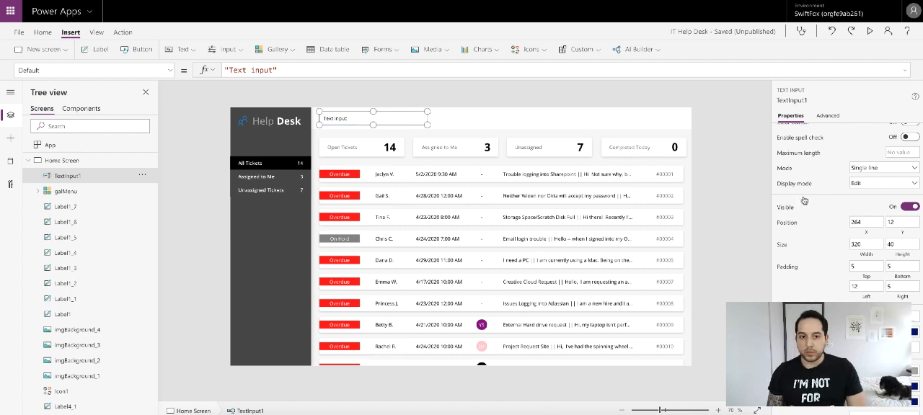
{"action": "scroll", "coordinate": [834, 190], "scroll_direction": "up", "scroll_amount": 2}
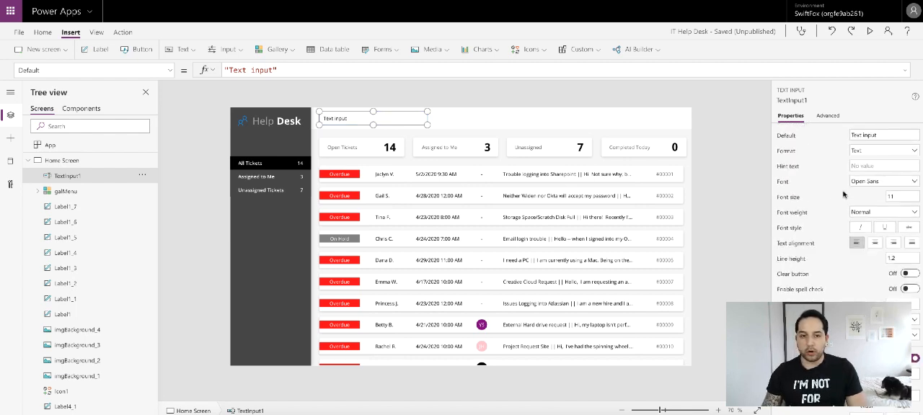
{"action": "left_click", "coordinate": [882, 135]}
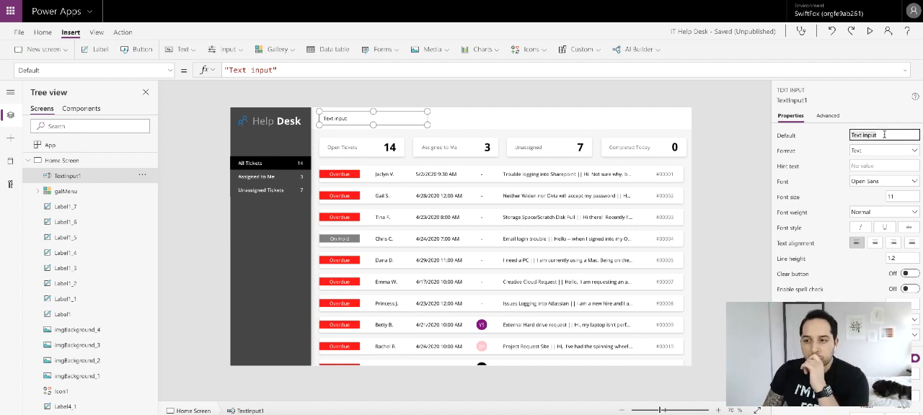
{"action": "key", "text": "BackSpace"}
{"action": "left_click", "coordinate": [876, 165]}
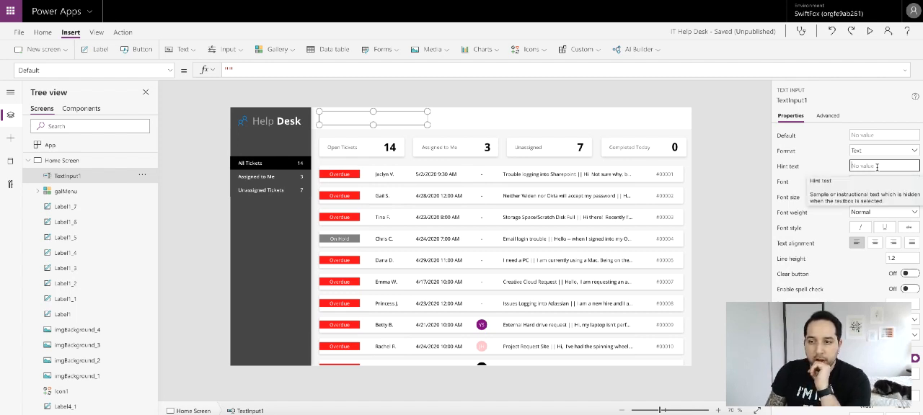
{"action": "type", "text": "Search"}
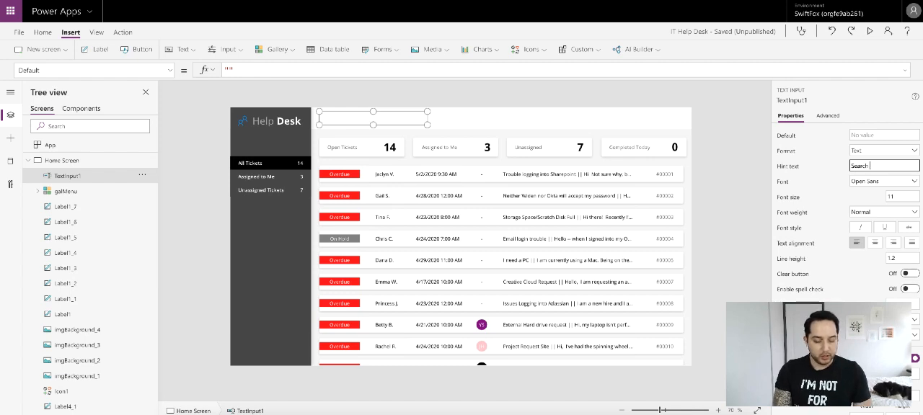
{"action": "type", "text": " Req"}
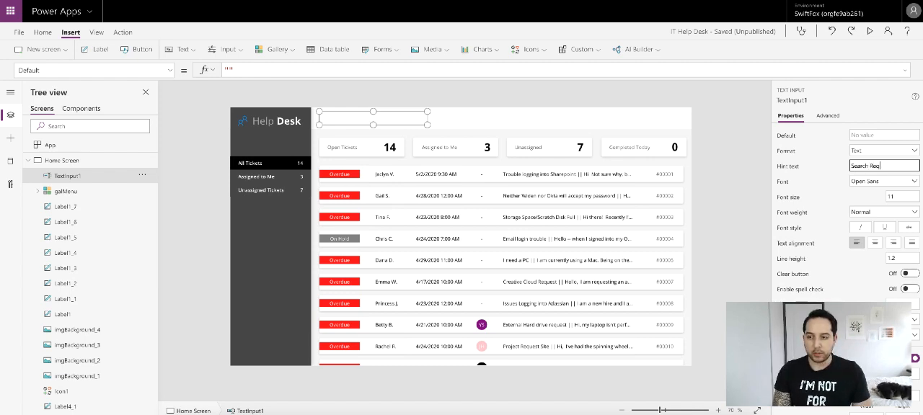
{"action": "type", "text": "uester or"}
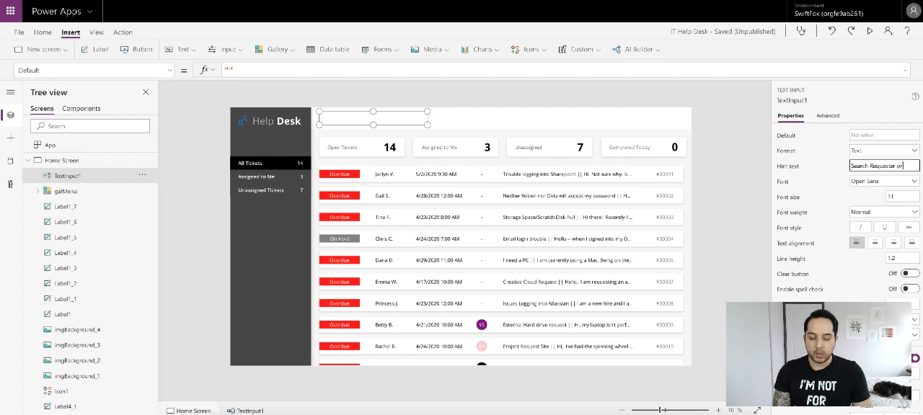
{"action": "type", "text": " Issue"}
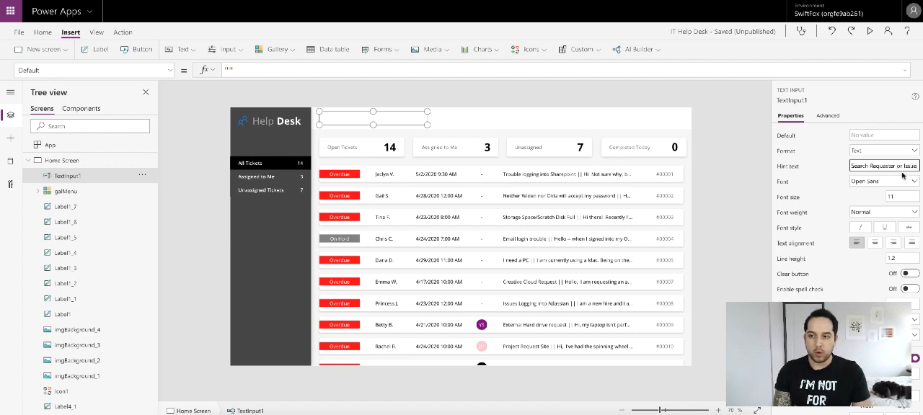
{"action": "left_click", "coordinate": [812, 159]}
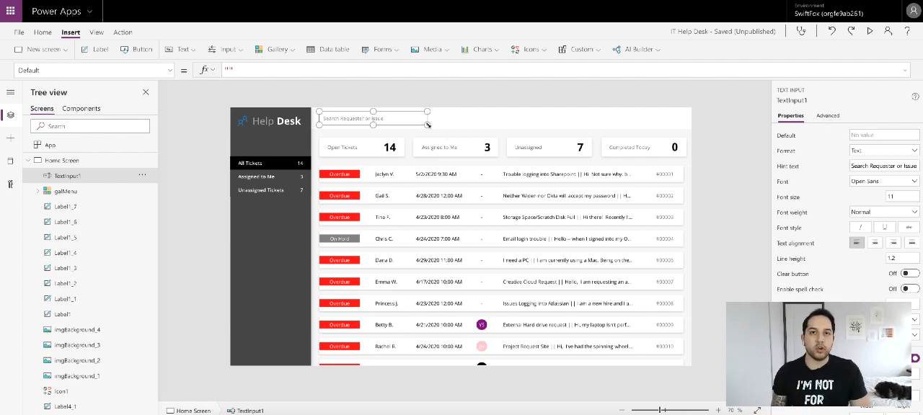
- Widen the search text input to about 772 along the header and check it in the app preview
{"action": "left_click_drag", "start_coordinate": [427, 125], "coordinate": [580, 126]}
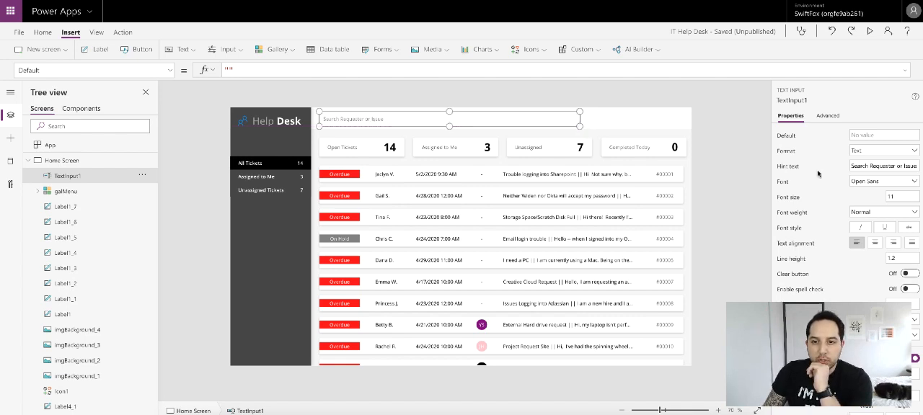
{"action": "scroll", "coordinate": [863, 202], "scroll_direction": "down", "scroll_amount": 2}
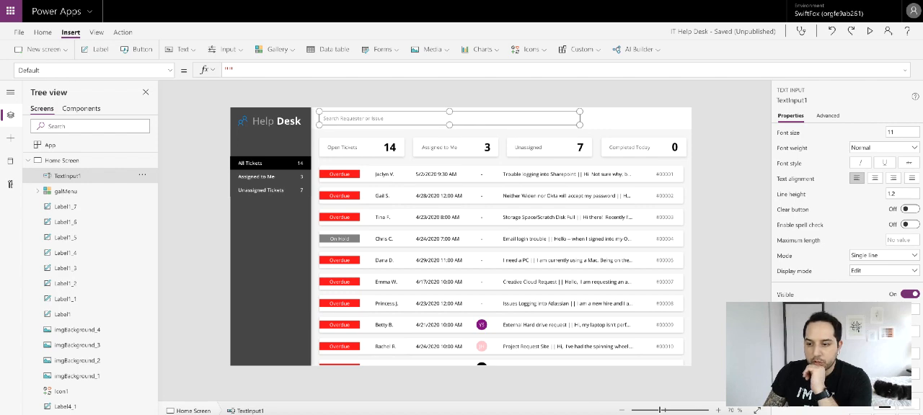
{"action": "left_click", "coordinate": [728, 181]}
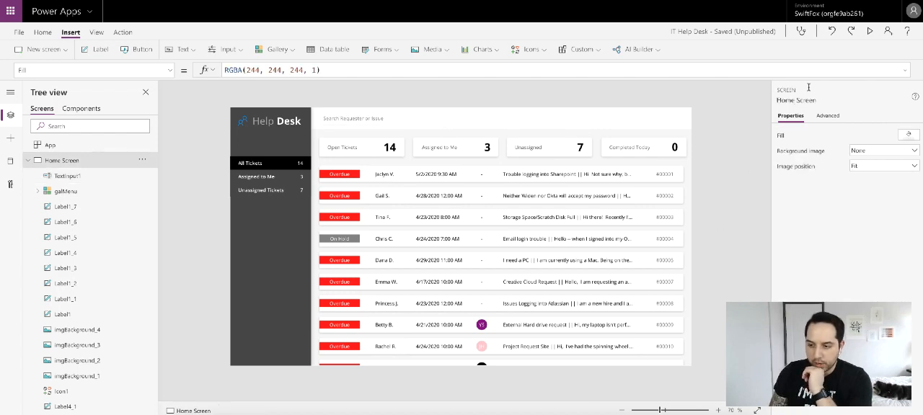
{"action": "left_click", "coordinate": [869, 31]}
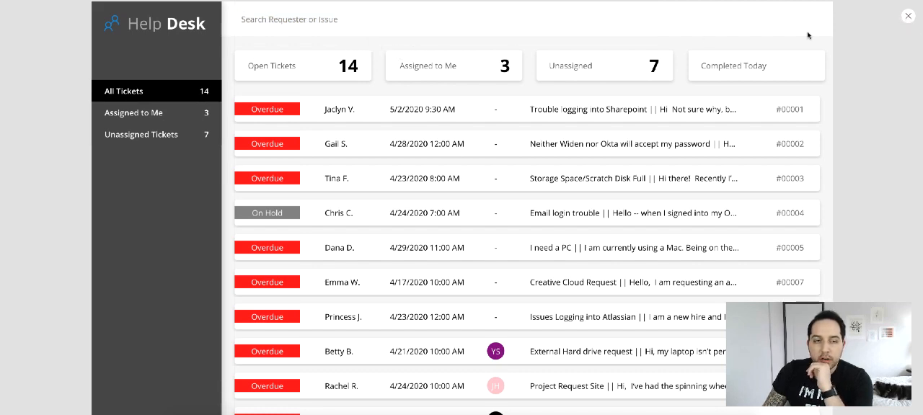
{"action": "key", "text": "Escape"}
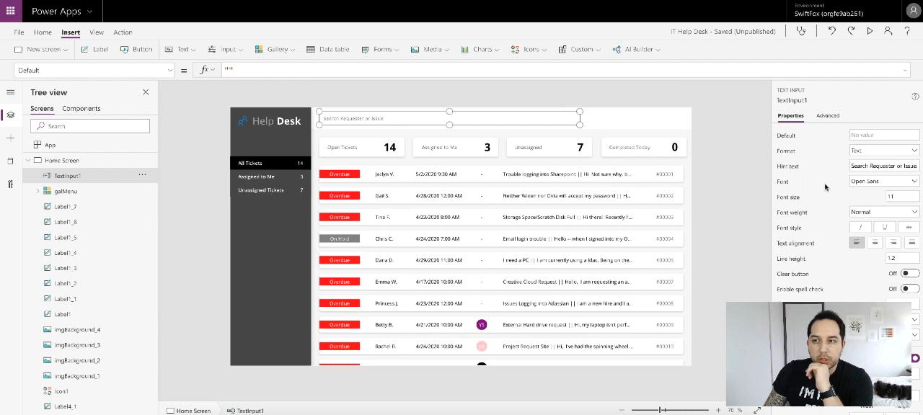
- Apply the copied near-white custom colour to the search text input and check it in the app preview
{"action": "scroll", "coordinate": [869, 219], "scroll_direction": "down", "scroll_amount": 6}
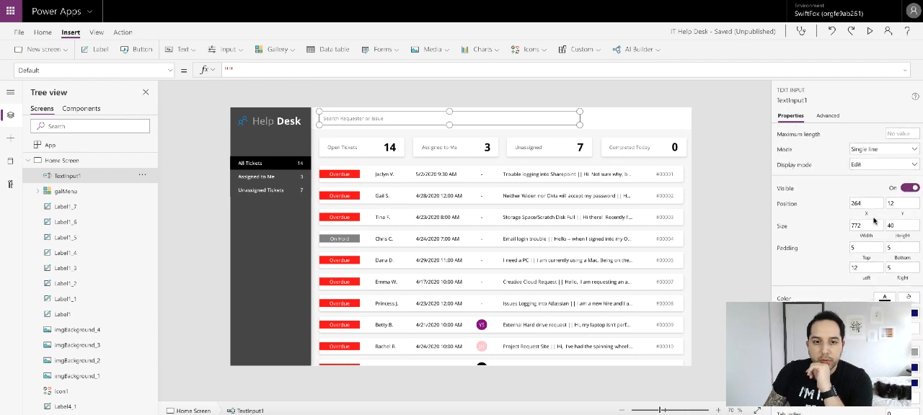
{"action": "scroll", "coordinate": [878, 257], "scroll_direction": "down", "scroll_amount": 1}
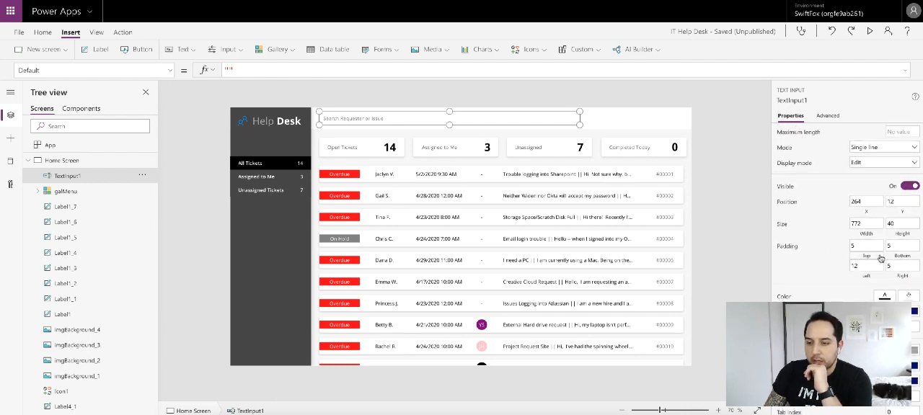
{"action": "scroll", "coordinate": [880, 259], "scroll_direction": "down", "scroll_amount": 1}
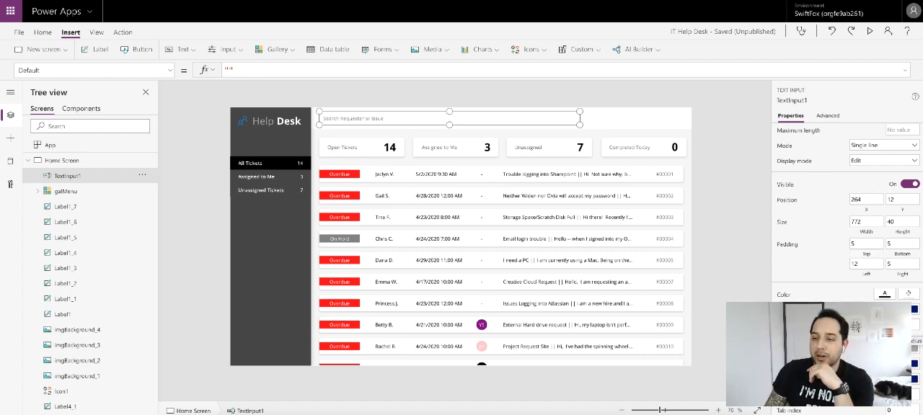
{"action": "left_click", "coordinate": [903, 325]}
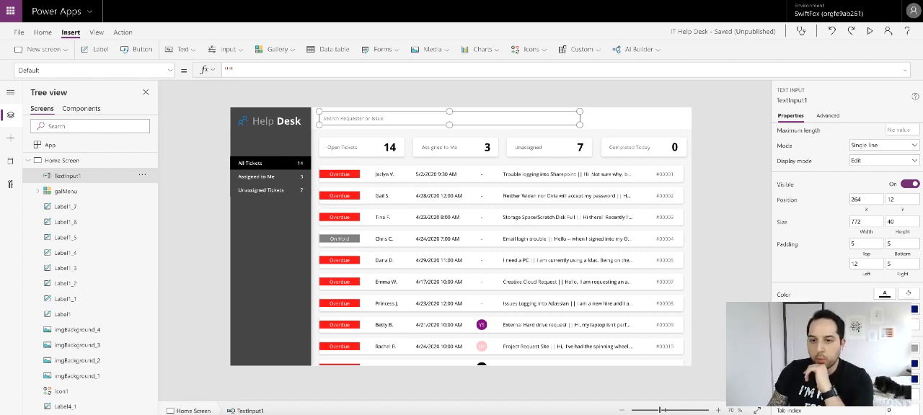
{"action": "left_click", "coordinate": [885, 294]}
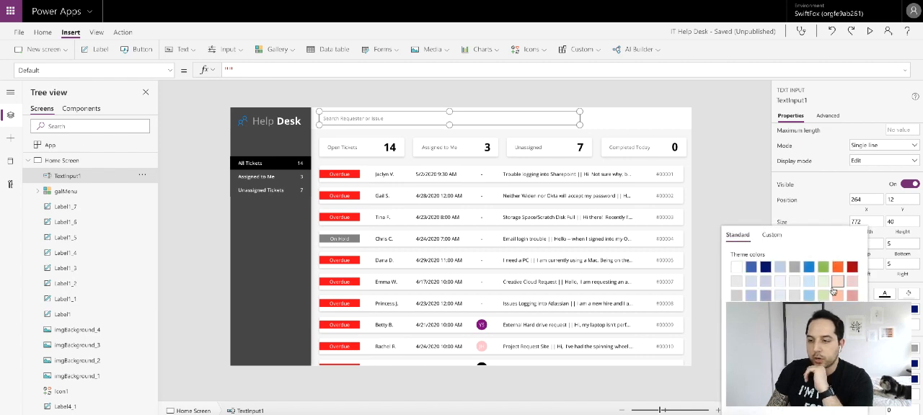
{"action": "left_click", "coordinate": [772, 236]}
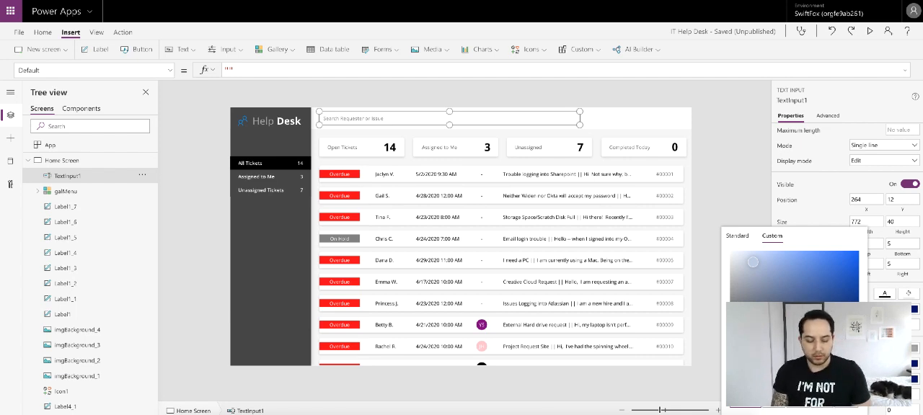
{"action": "key", "text": "ctrl+v"}
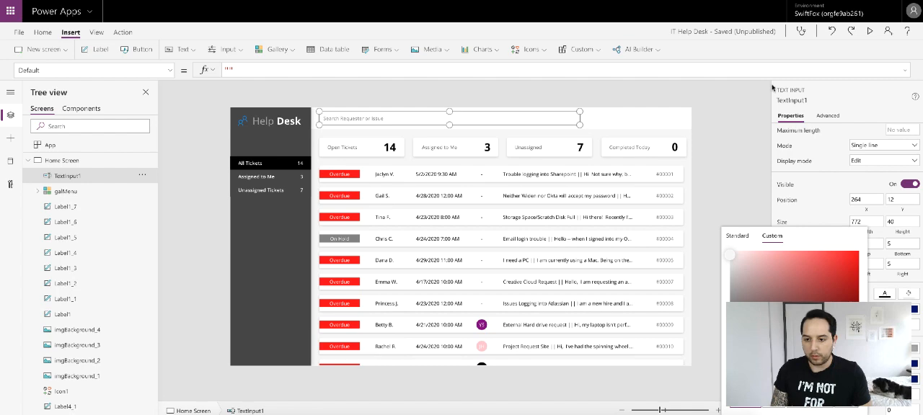
{"action": "left_click", "coordinate": [727, 128]}
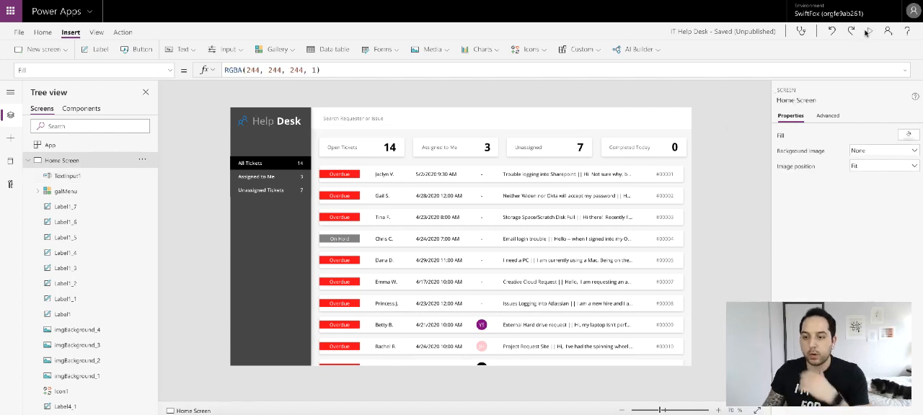
{"action": "left_click", "coordinate": [869, 31]}
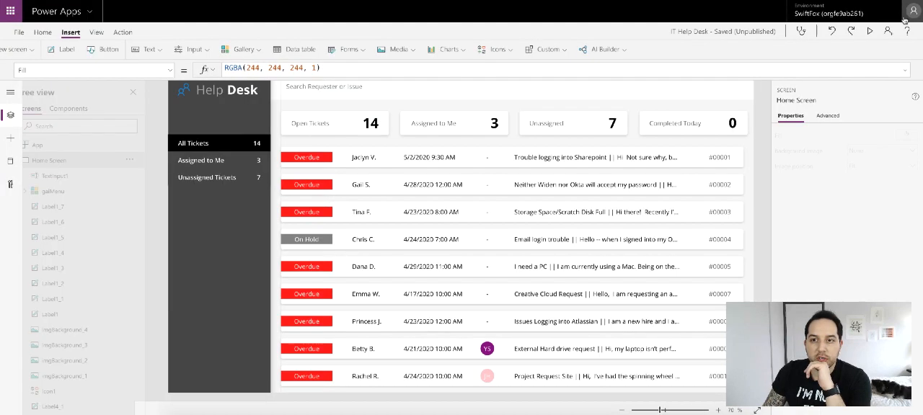
{"action": "left_click", "coordinate": [908, 19]}
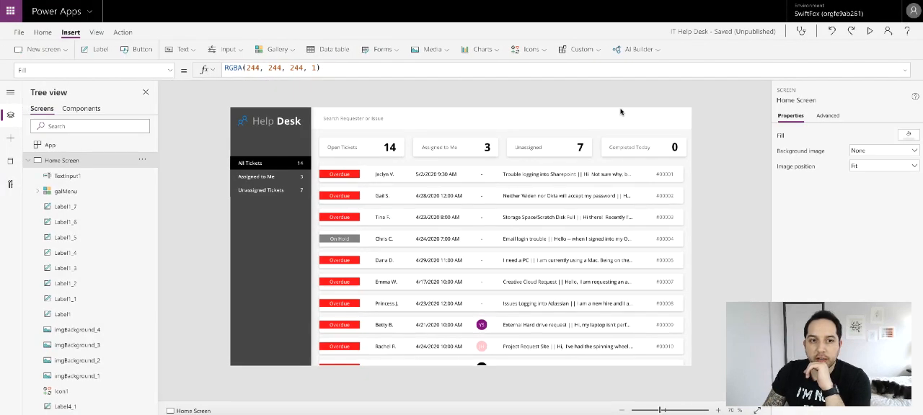
- Extend the search text input's hint text to "Search Requester or Issue..."
{"action": "left_click", "coordinate": [391, 124]}
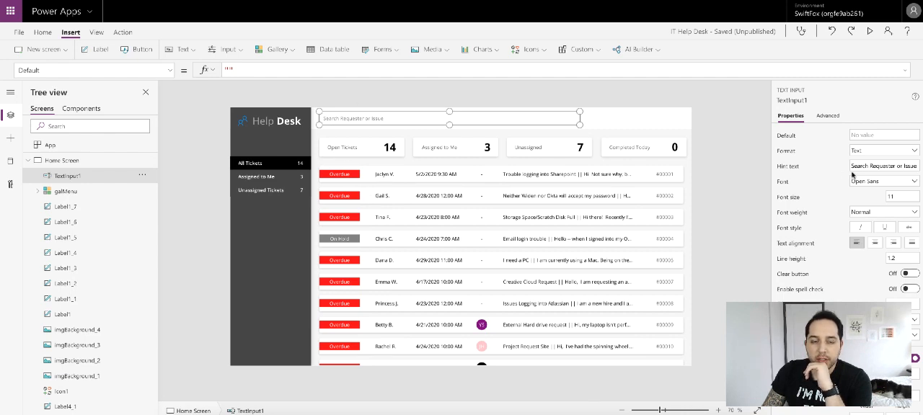
{"action": "left_click", "coordinate": [912, 166]}
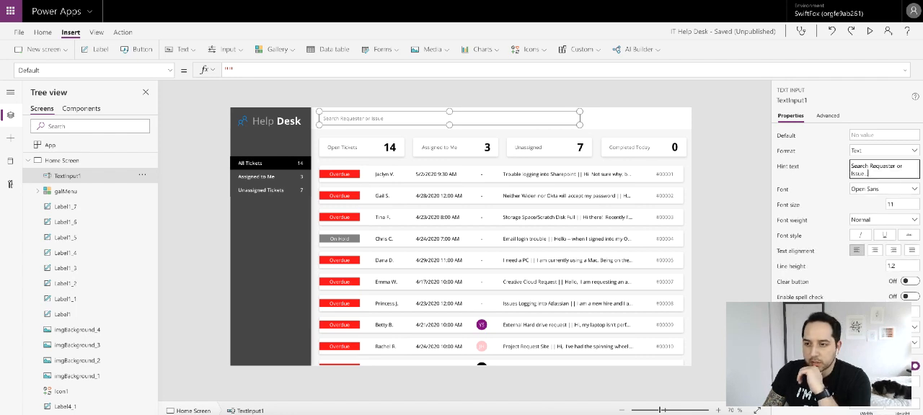
{"action": "left_click", "coordinate": [739, 166]}
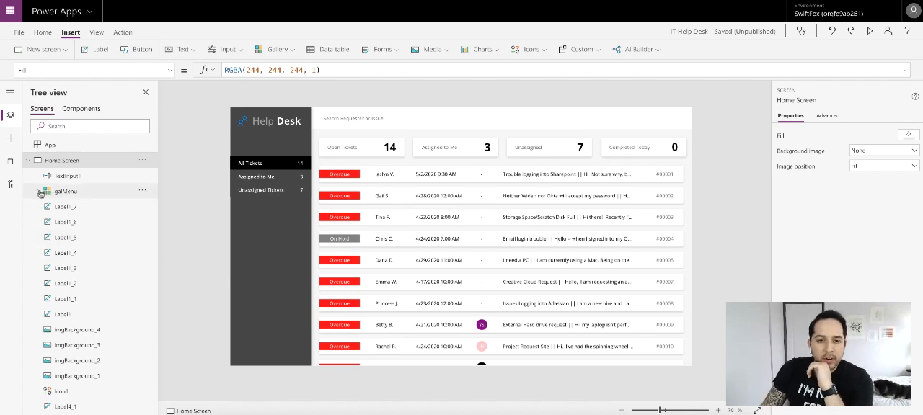
- Start wrapping the galActiveTickets gallery's Items formula in a Search function with colActiveHelpTickets as the source table
{"action": "scroll", "coordinate": [72, 216], "scroll_direction": "down", "scroll_amount": 3}
{"action": "left_click", "coordinate": [84, 391]}
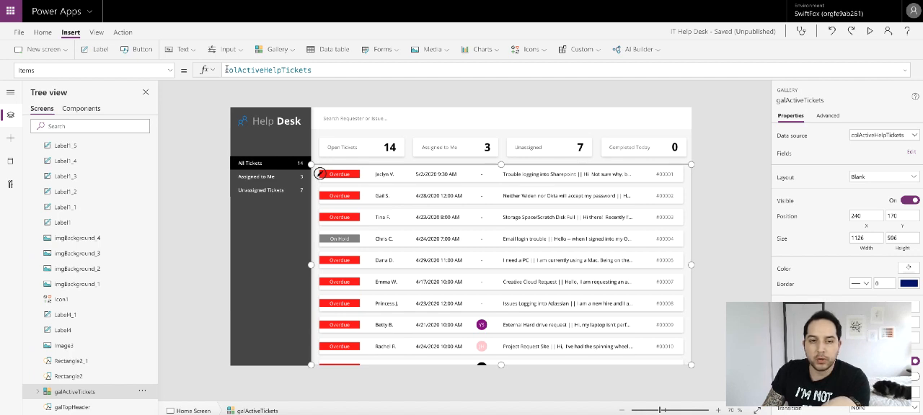
{"action": "left_click", "coordinate": [225, 70]}
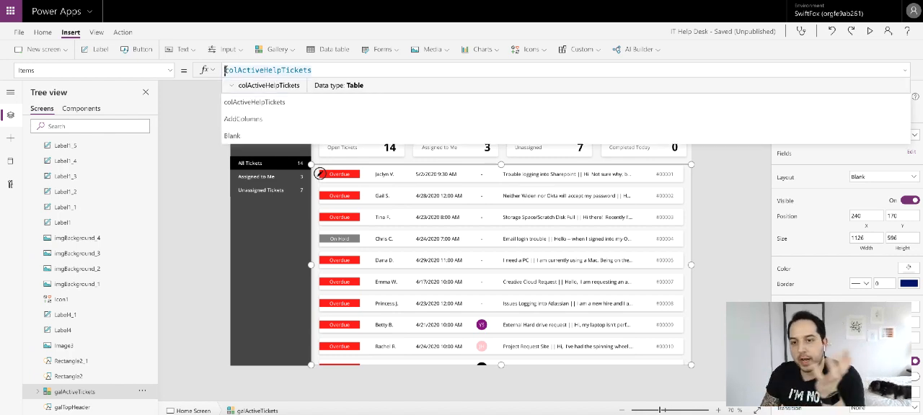
{"action": "type", "text": "Search"}
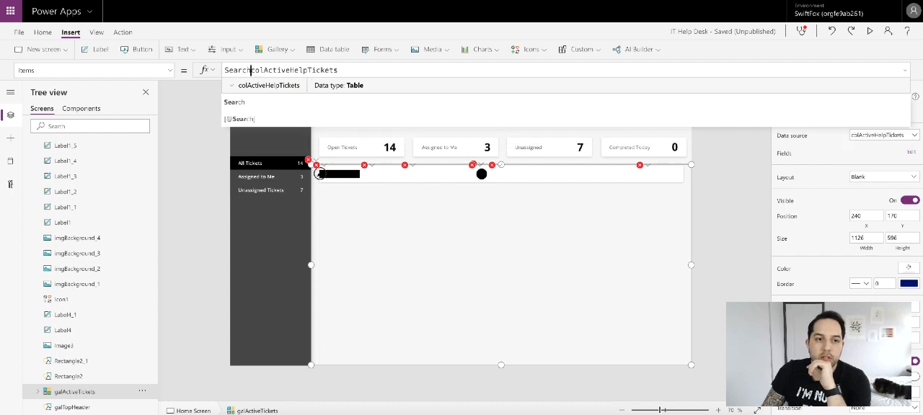
{"action": "type", "text": "("}
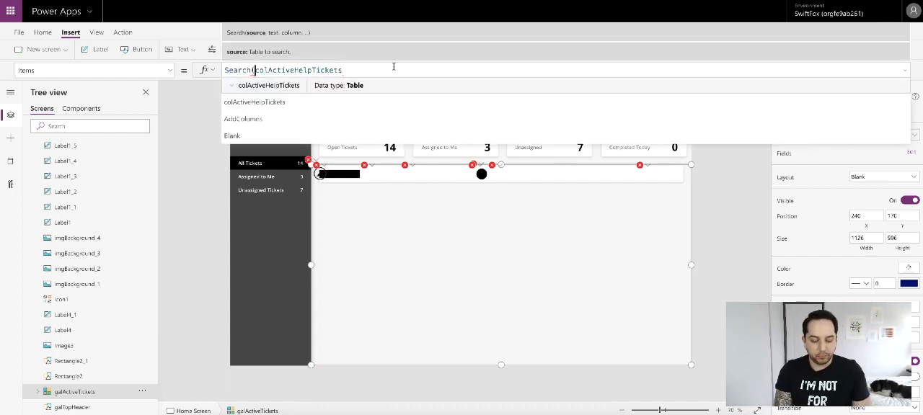
{"action": "left_click", "coordinate": [393, 68]}
{"action": "type", "text": ","}
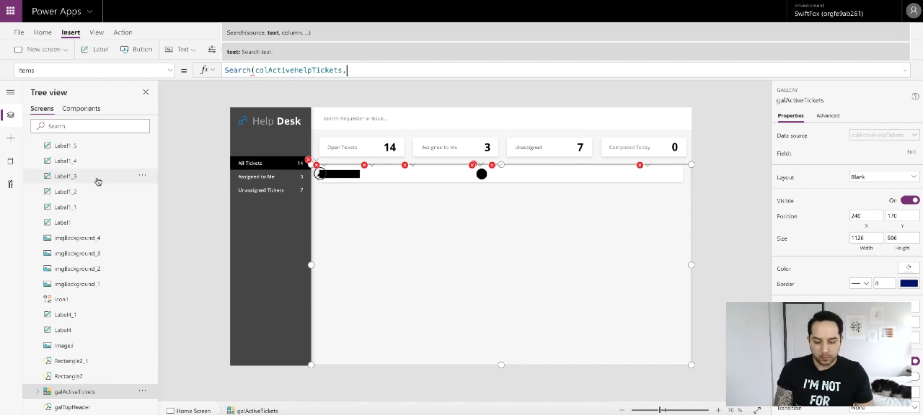
- Enter TextInput1.Text as the search text argument of the gallery's Search formula
{"action": "scroll", "coordinate": [105, 231], "scroll_direction": "up", "scroll_amount": 3}
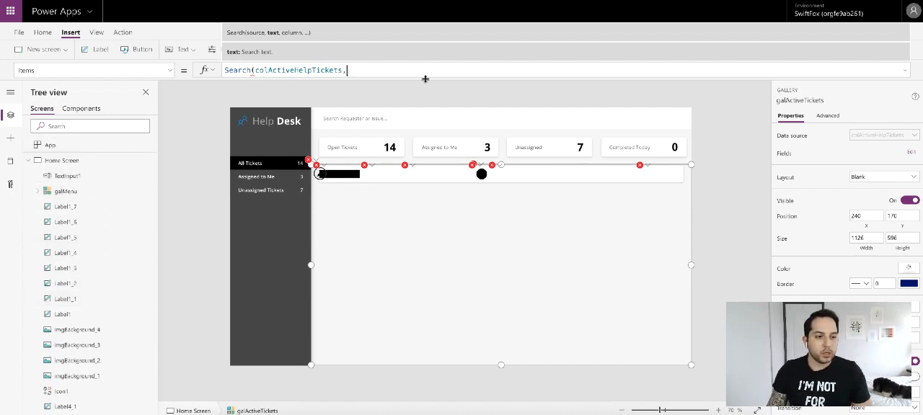
{"action": "type", "text": "Textin"}
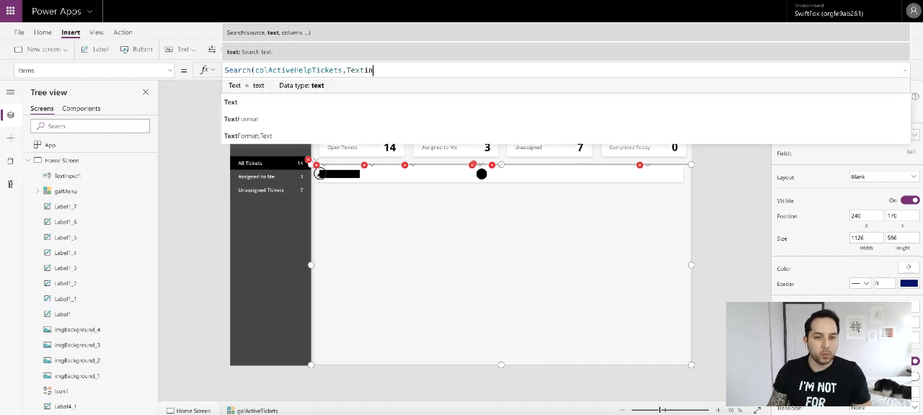
{"action": "type", "text": "put1"}
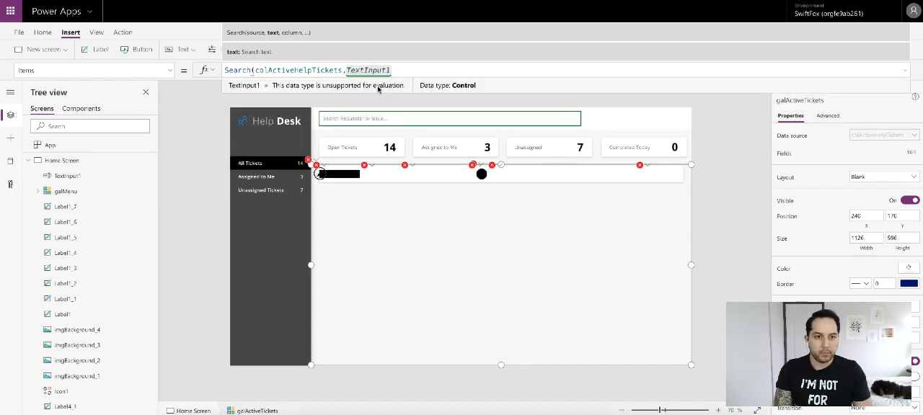
{"action": "type", "text": "."}
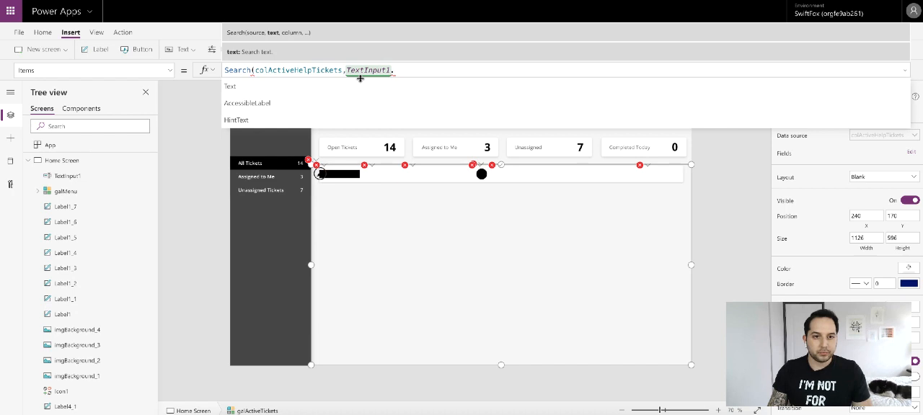
{"action": "type", "text": "Text,"}
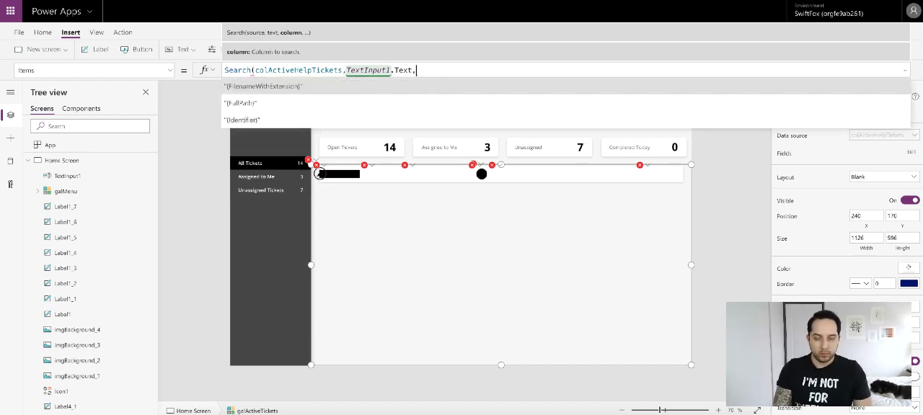
{"action": "type", "text": "Sub"}
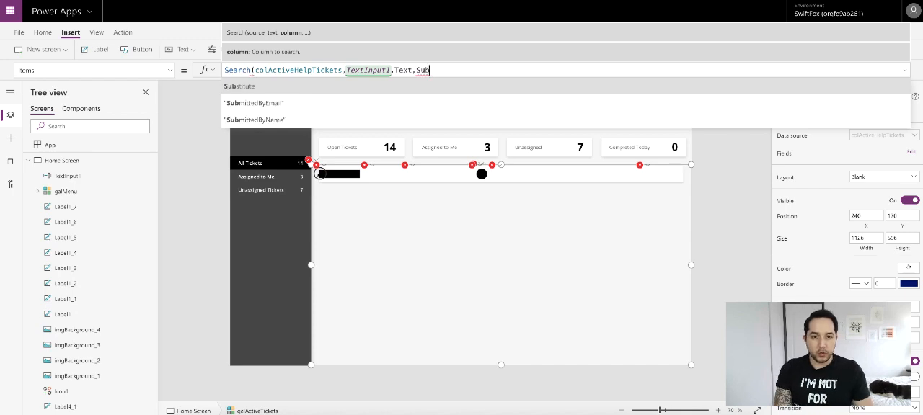
- Add "SubmittedByName" and "Title" as the columns to search and close the Search formula
{"action": "left_click", "coordinate": [318, 120]}
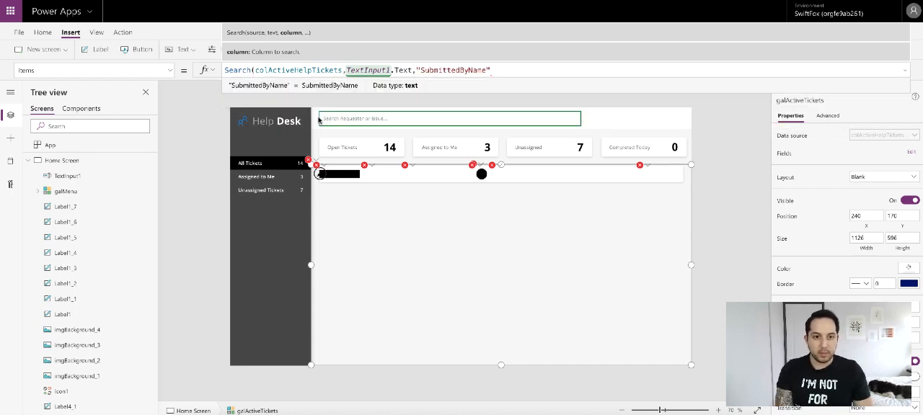
{"action": "type", "text": ",Titl"}
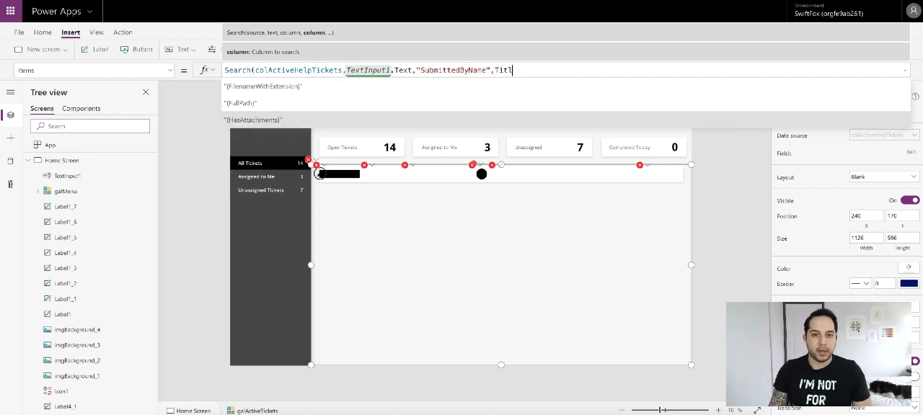
{"action": "left_click", "coordinate": [360, 90]}
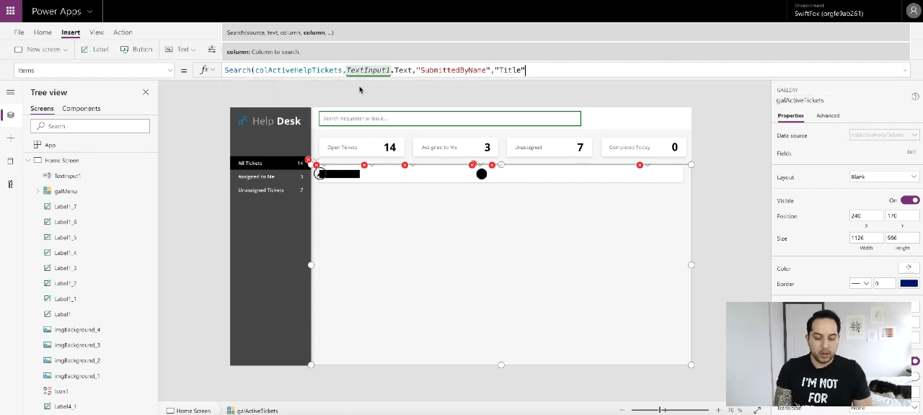
{"action": "type", "text": ")"}
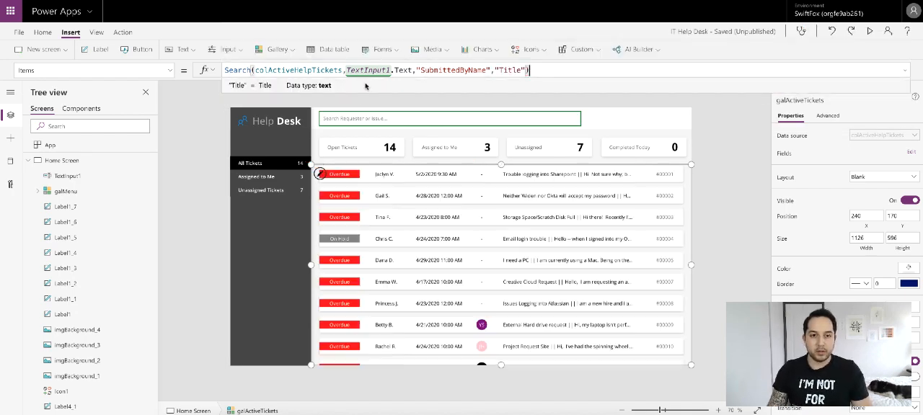
- Preview the app, test the search box with a requester's first name, and clear the entry
{"action": "left_click", "coordinate": [871, 32]}
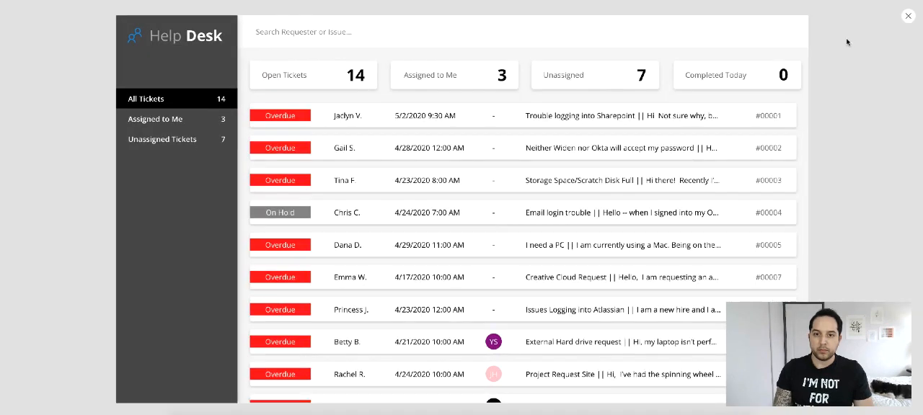
{"action": "left_click", "coordinate": [345, 16]}
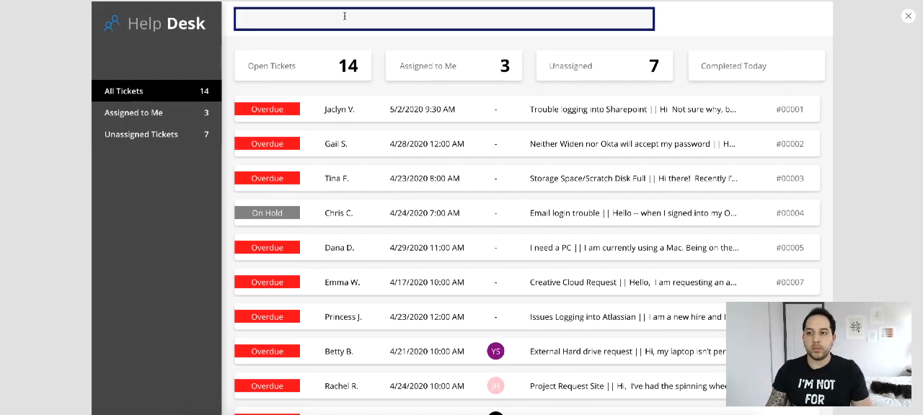
{"action": "type", "text": "Emma"}
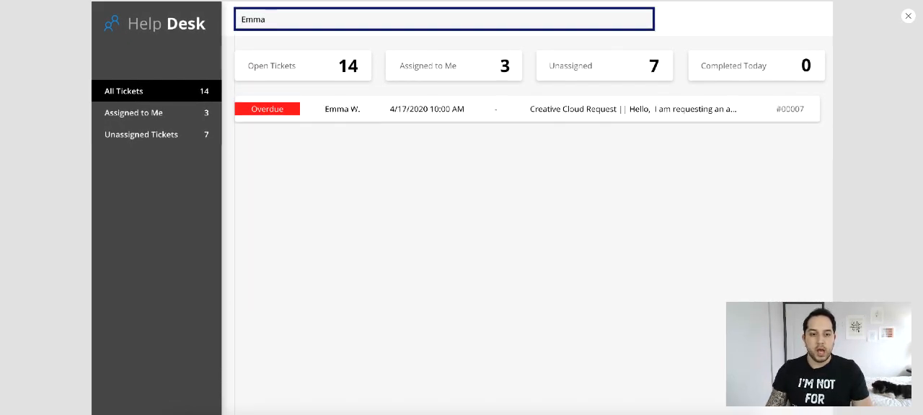
{"action": "key", "text": "BackSpace"}
{"action": "key", "text": "BackSpace"}
{"action": "key", "text": "BackSpace"}
{"action": "key", "text": "BackSpace"}
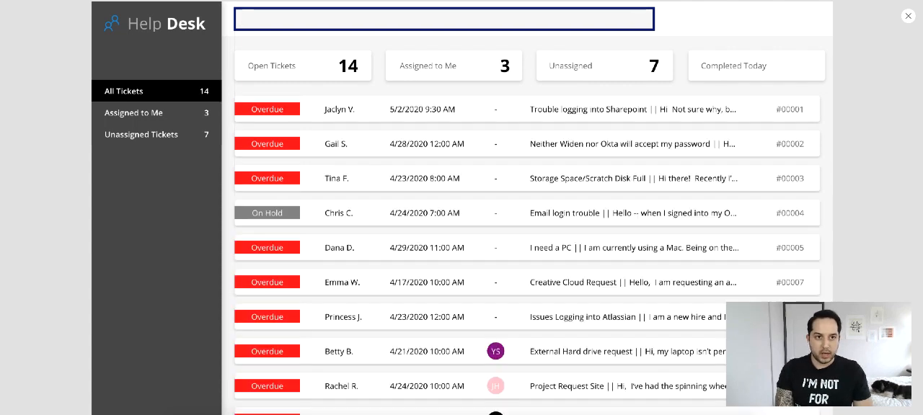
- Test the search box with the issue text "sharep", clear it, and close the preview
{"action": "type", "text": "sharep"}
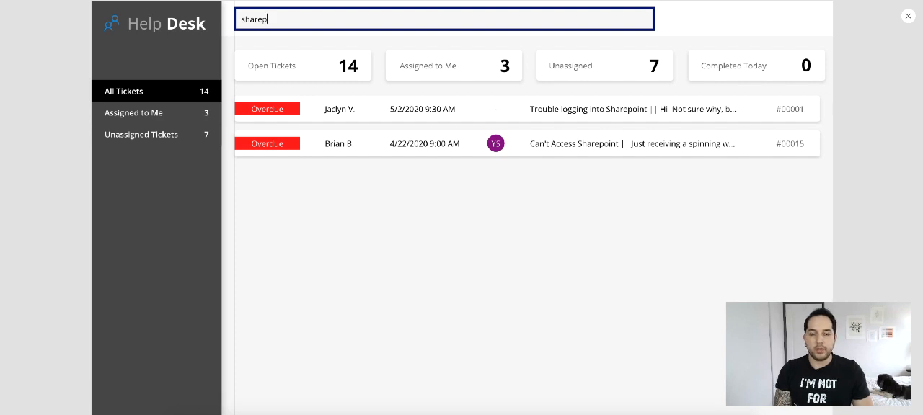
{"action": "key", "text": "BackSpace"}
{"action": "key", "text": "BackSpace"}
{"action": "key", "text": "BackSpace"}
{"action": "key", "text": "BackSpace"}
{"action": "key", "text": "BackSpace"}
{"action": "key", "text": "BackSpace"}
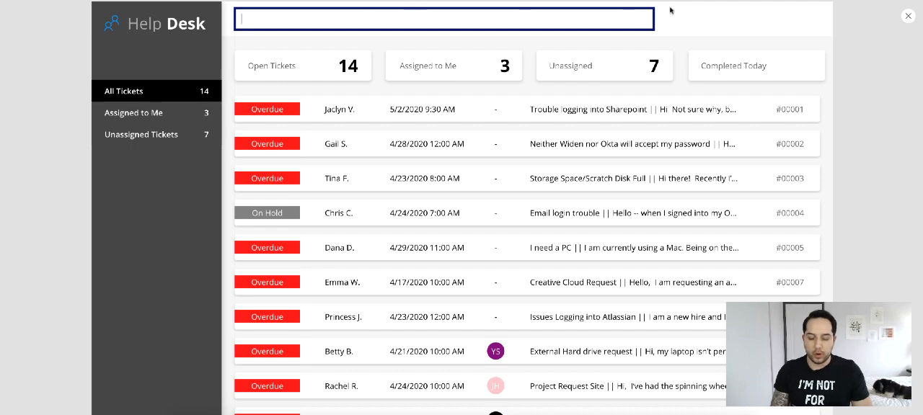
{"action": "left_click", "coordinate": [715, 33]}
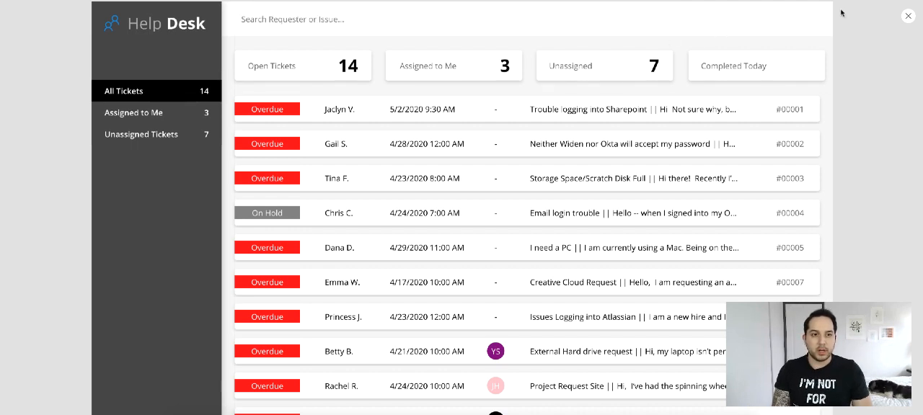
{"action": "left_click", "coordinate": [907, 17]}
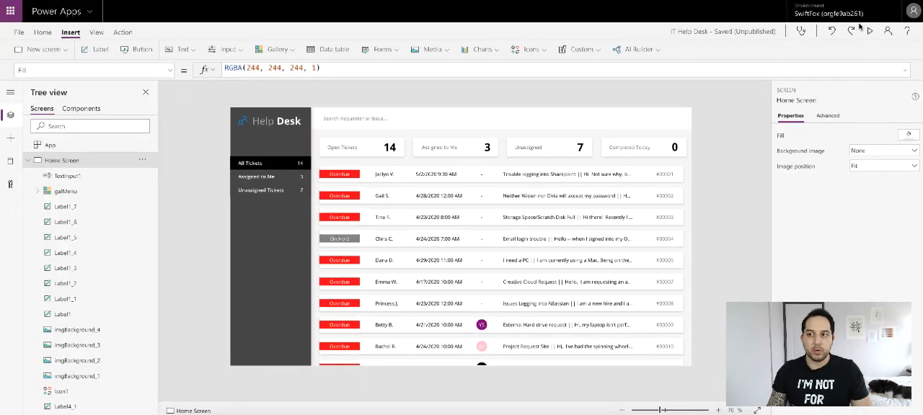
- Set the search text input's FocusedBorderThickness property to 0
{"action": "left_click", "coordinate": [364, 119]}
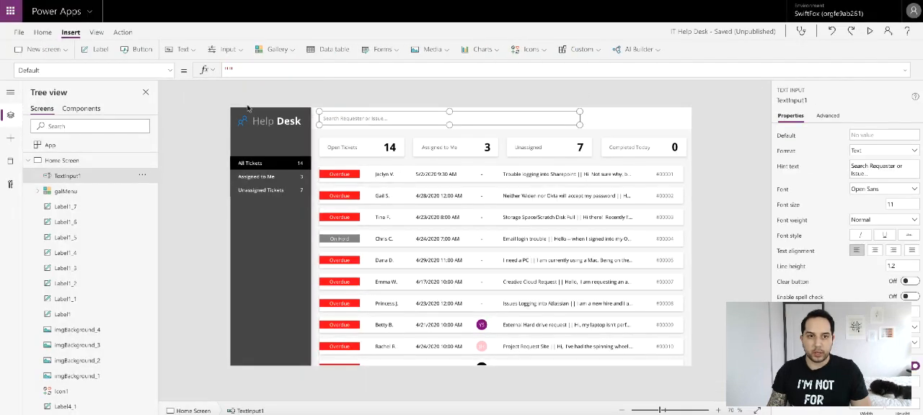
{"action": "left_click", "coordinate": [172, 70]}
{"action": "scroll", "coordinate": [104, 151], "scroll_direction": "down", "scroll_amount": 3}
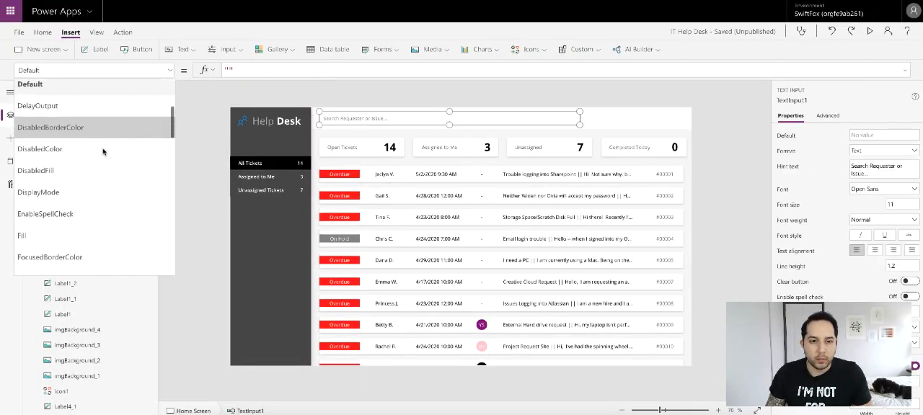
{"action": "scroll", "coordinate": [103, 151], "scroll_direction": "down", "scroll_amount": 3}
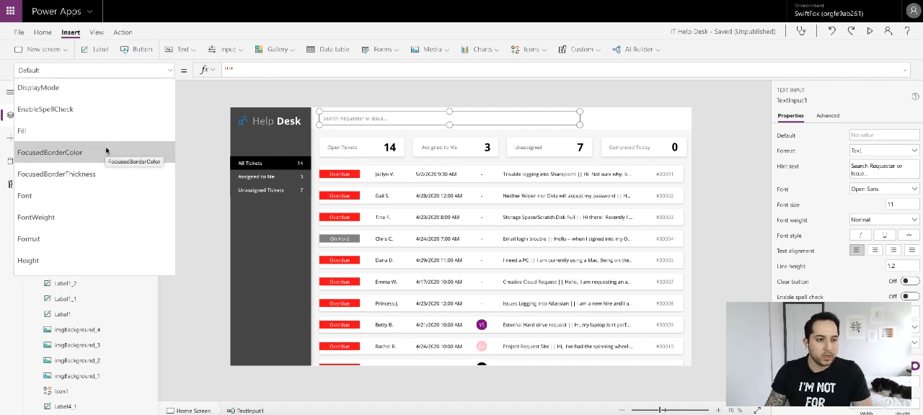
{"action": "left_click", "coordinate": [64, 167]}
{"action": "left_click", "coordinate": [246, 69]}
{"action": "type", "text": "4"}
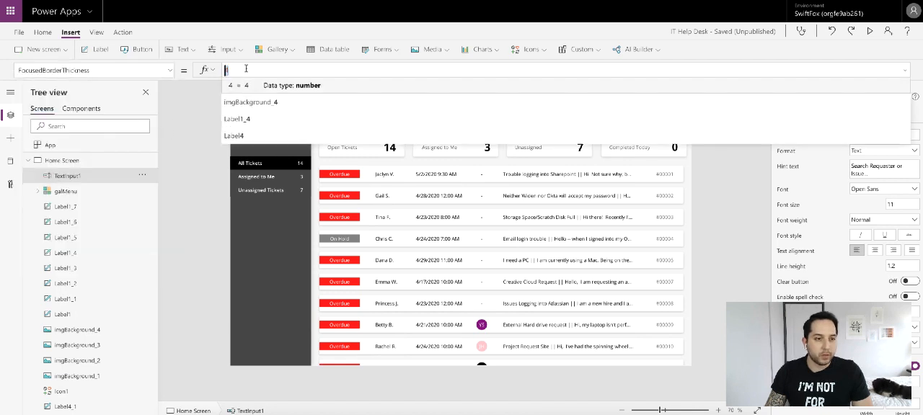
{"action": "key", "text": "BackSpace"}
{"action": "type", "text": "0"}
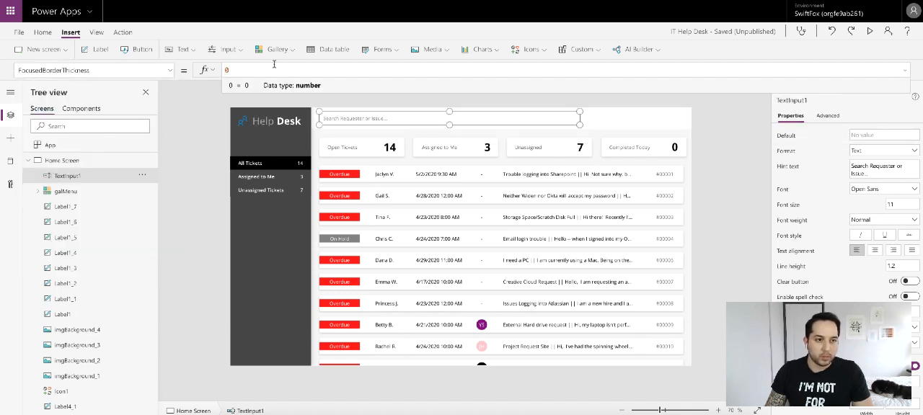
{"action": "left_click", "coordinate": [750, 136]}
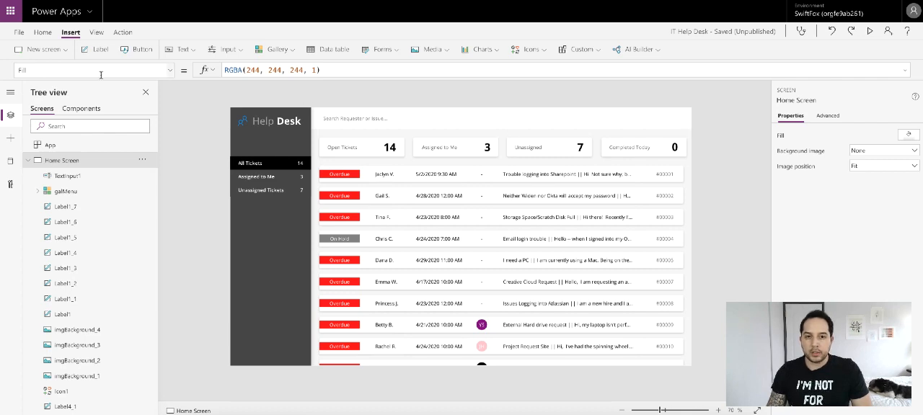
- Insert a button at the right end of the header, at X 1182 and Y 12, and reduce its font size
{"action": "left_click", "coordinate": [135, 50]}
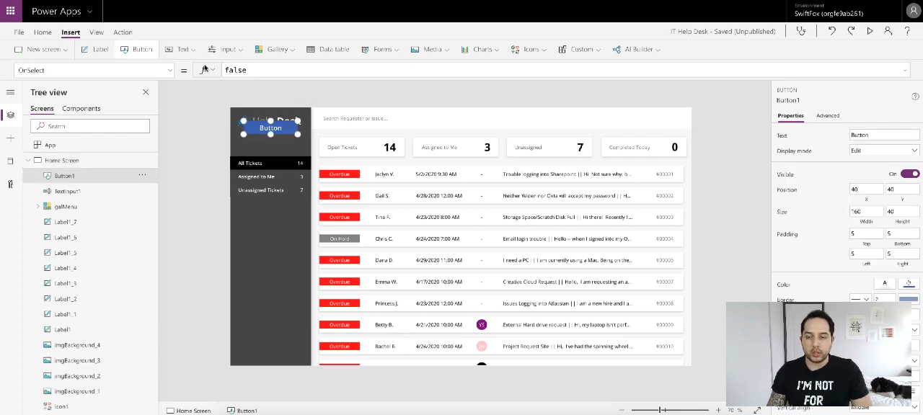
{"action": "left_click_drag", "start_coordinate": [273, 127], "coordinate": [656, 119]}
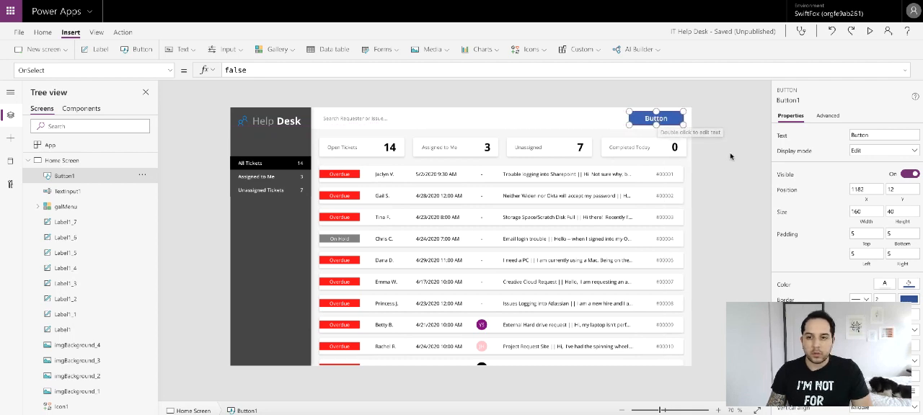
{"action": "scroll", "coordinate": [883, 173], "scroll_direction": "down", "scroll_amount": 1}
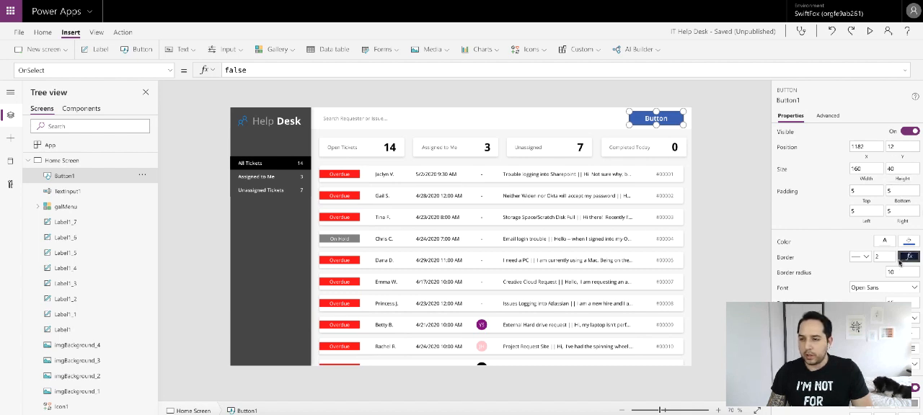
{"action": "scroll", "coordinate": [896, 274], "scroll_direction": "up", "scroll_amount": 1}
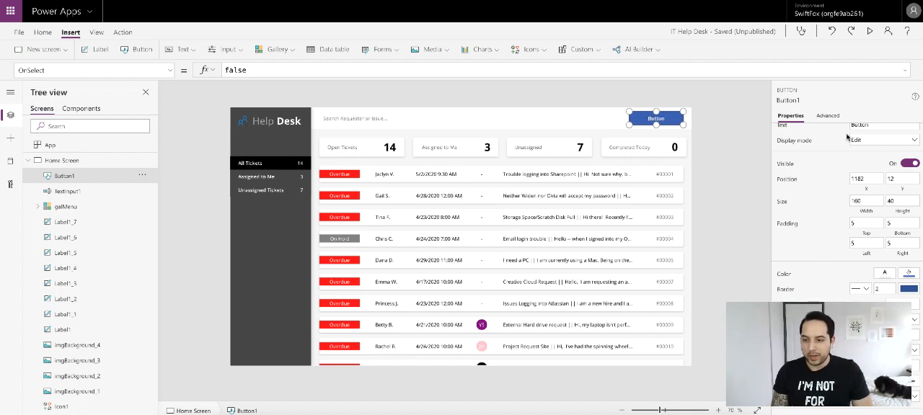
- Set the header button's text to NEW TICKET and save the app
{"action": "scroll", "coordinate": [850, 139], "scroll_direction": "up", "scroll_amount": 1}
{"action": "left_click", "coordinate": [869, 134]}
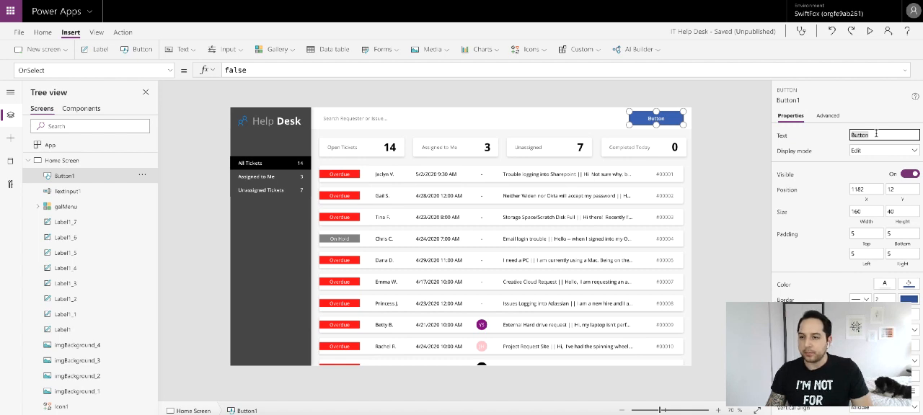
{"action": "type", "text": "NEW TICK"}
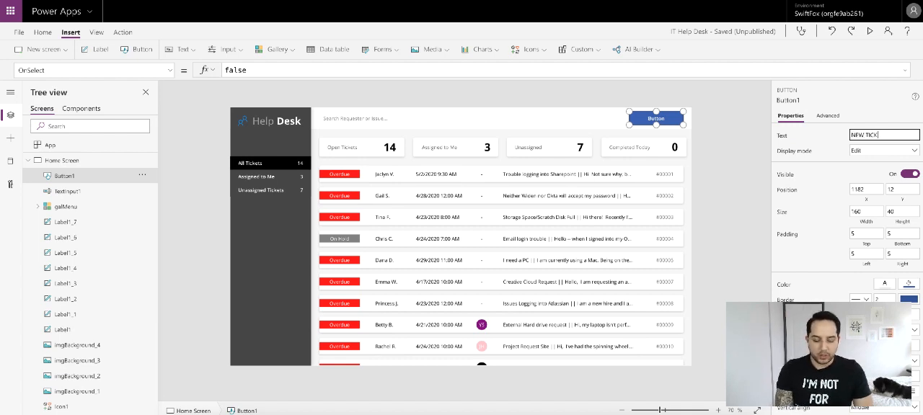
{"action": "type", "text": "ET"}
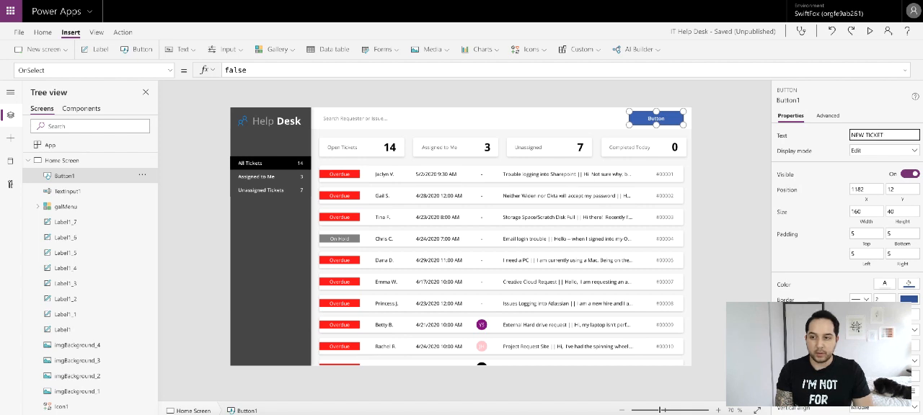
{"action": "left_click", "coordinate": [862, 116]}
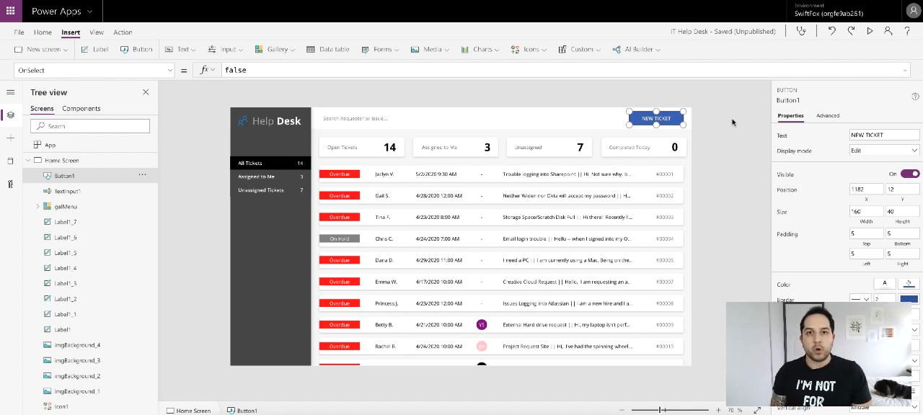
{"action": "key", "text": "ctrl+s"}
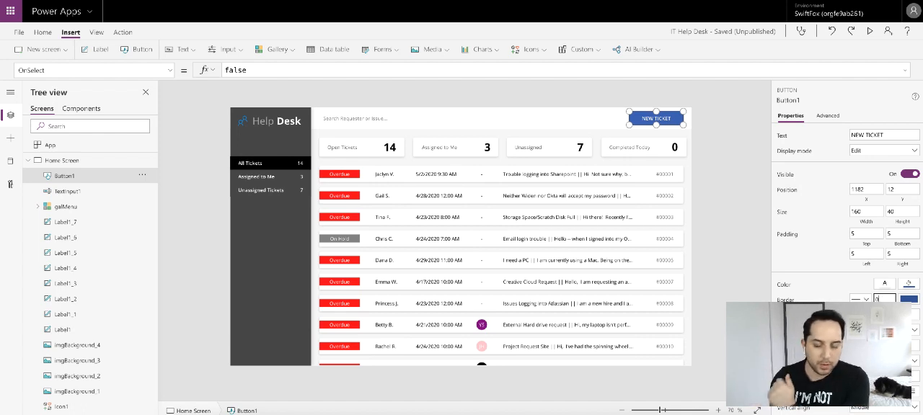
- Set the NEW TICKET button's border thickness to 0 and its fill to the bright blue theme color
{"action": "scroll", "coordinate": [880, 274], "scroll_direction": "down", "scroll_amount": 2}
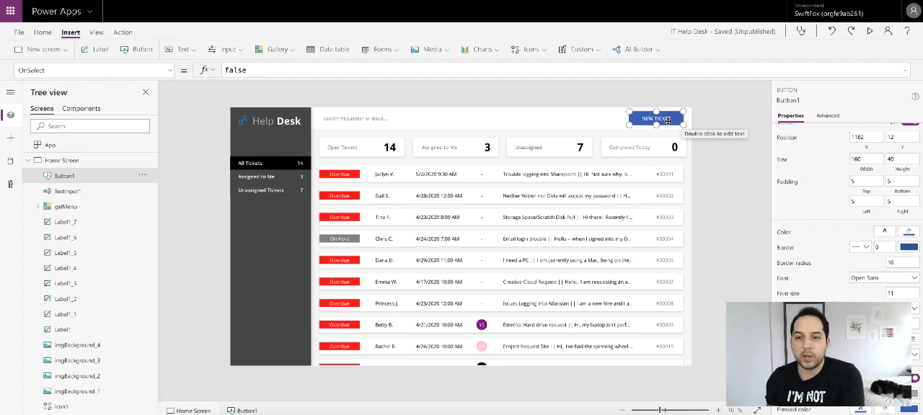
{"action": "left_click", "coordinate": [909, 232]}
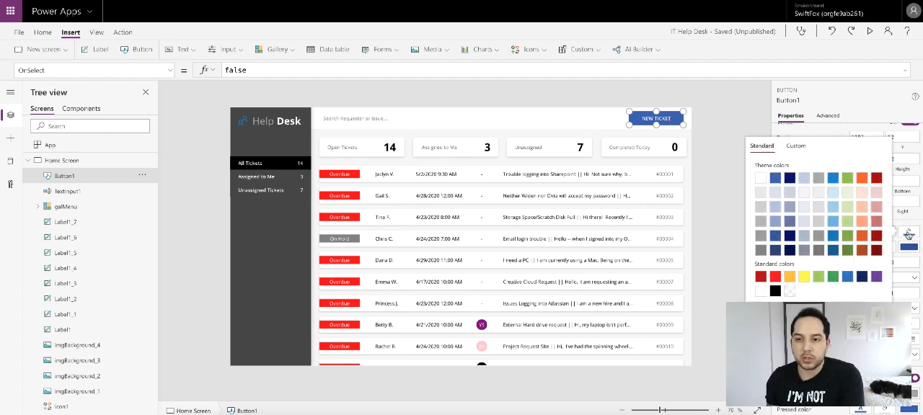
{"action": "left_click", "coordinate": [833, 178]}
{"action": "left_click", "coordinate": [851, 101]}
- Set the NEW TICKET button's HoverFill property to ColorFade(Button1.Fill, -20%)
{"action": "scroll", "coordinate": [876, 265], "scroll_direction": "down", "scroll_amount": 3}
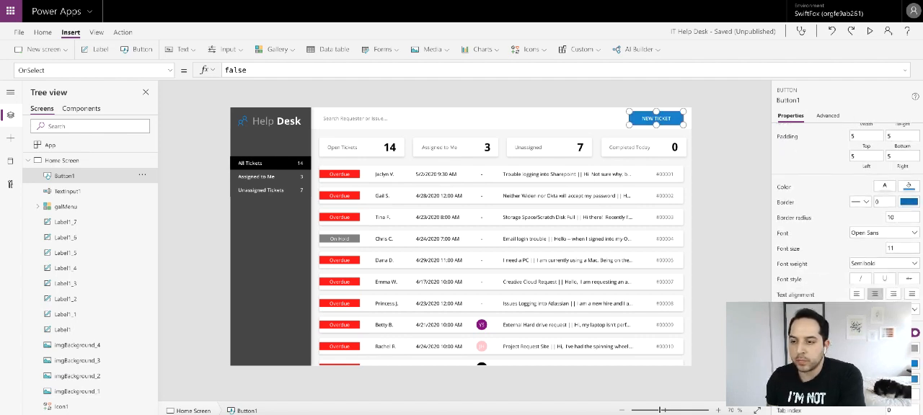
{"action": "left_click", "coordinate": [793, 379]}
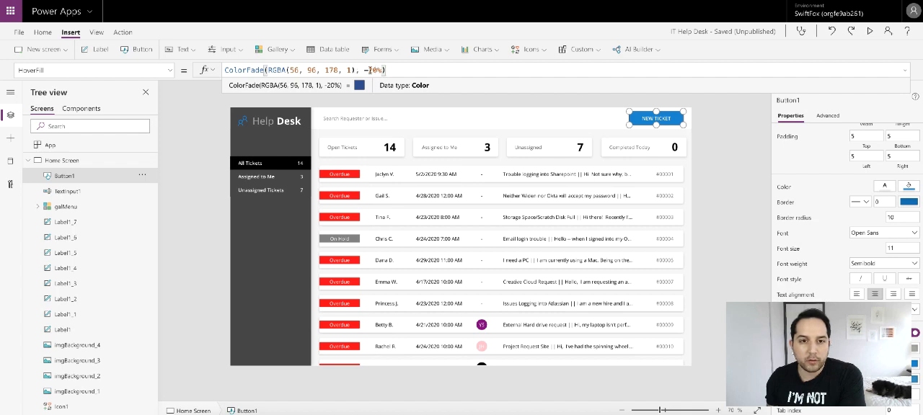
{"action": "left_click_drag", "start_coordinate": [353, 70], "coordinate": [267, 69]}
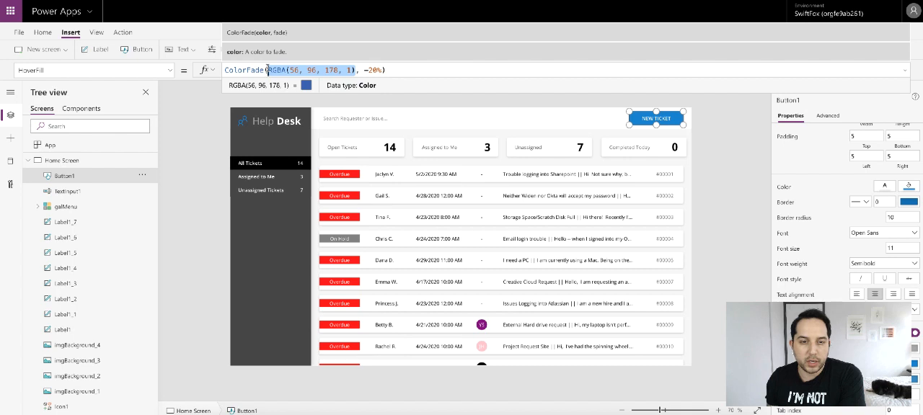
{"action": "type", "text": "Button1."}
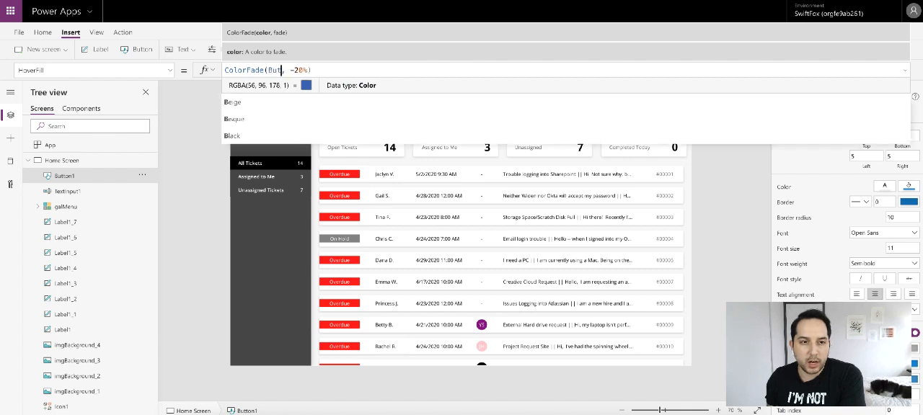
{"action": "type", "text": "Fill"}
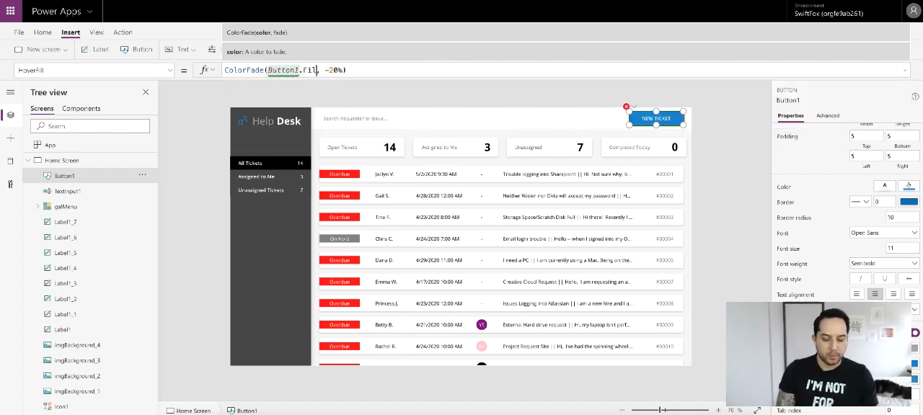
{"action": "left_click", "coordinate": [730, 194]}
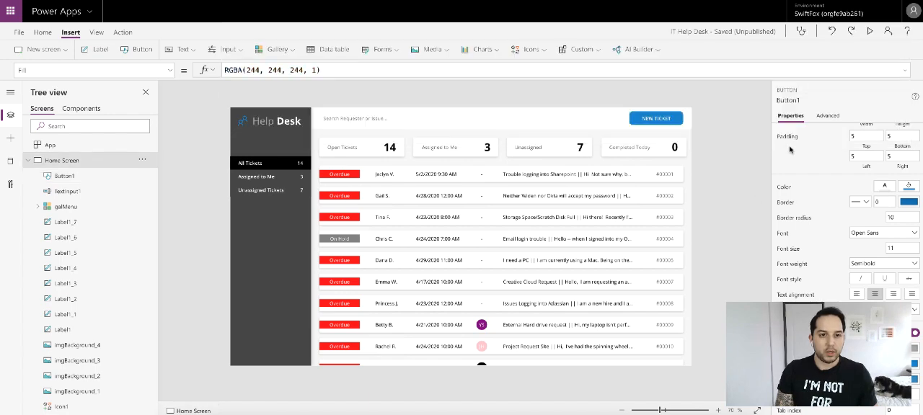
- Preview the app to check the NEW TICKET button's hover color, close the preview, and inspect the button's HoverFill formula
{"action": "left_click", "coordinate": [870, 31]}
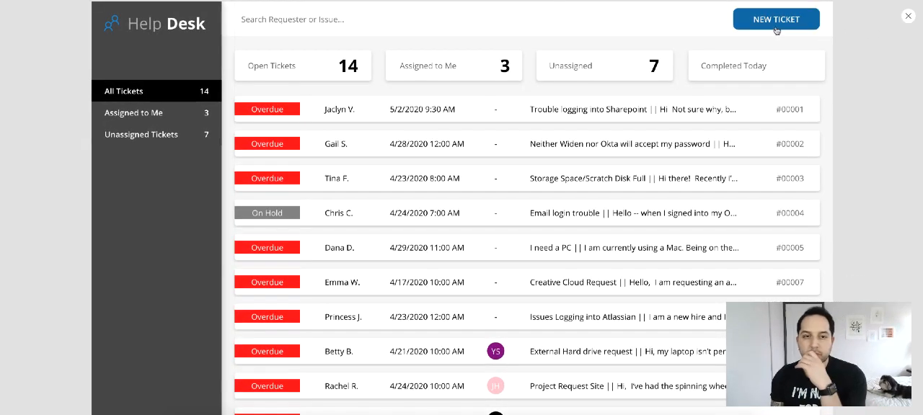
{"action": "left_click", "coordinate": [909, 17]}
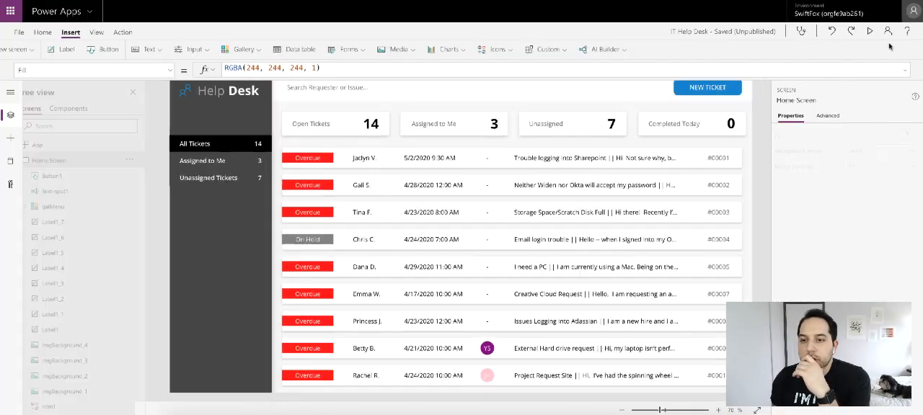
{"action": "left_click", "coordinate": [656, 119]}
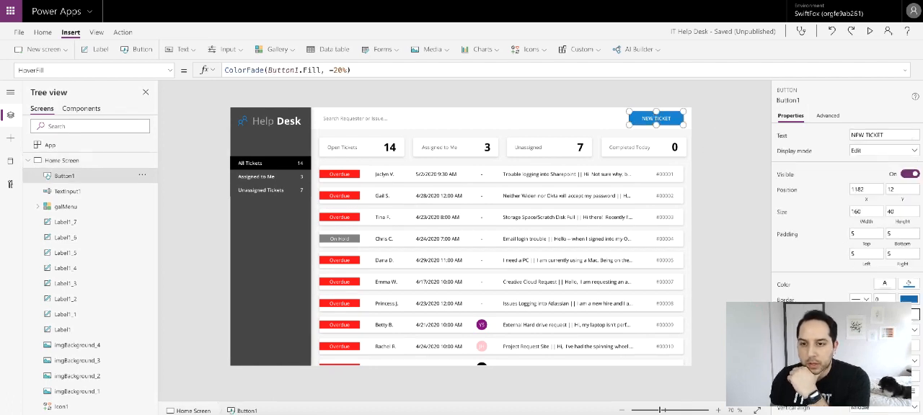
{"action": "left_click", "coordinate": [753, 188]}
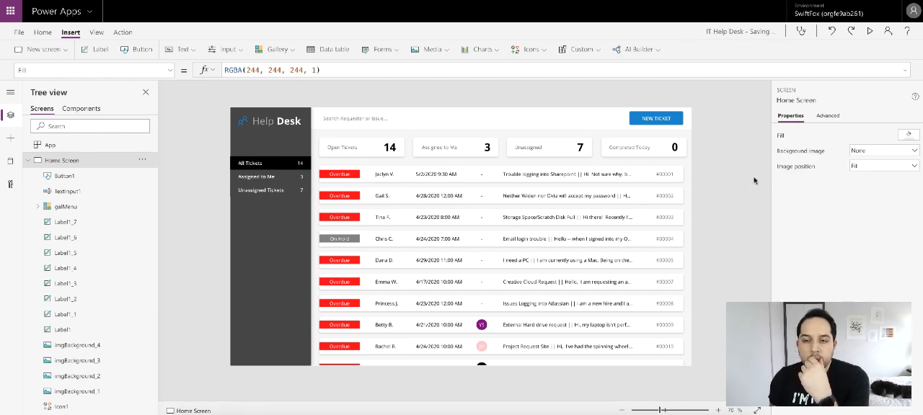
- Duplicate the Completed Today card's background image, imgBackground_4, and place the copy in the header at about X 703, Y 3
{"action": "left_click", "coordinate": [522, 154]}
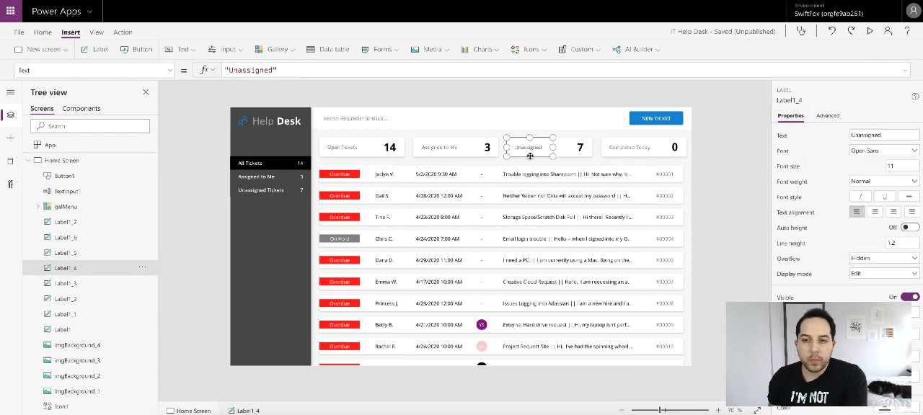
{"action": "scroll", "coordinate": [93, 272], "scroll_direction": "down", "scroll_amount": 1}
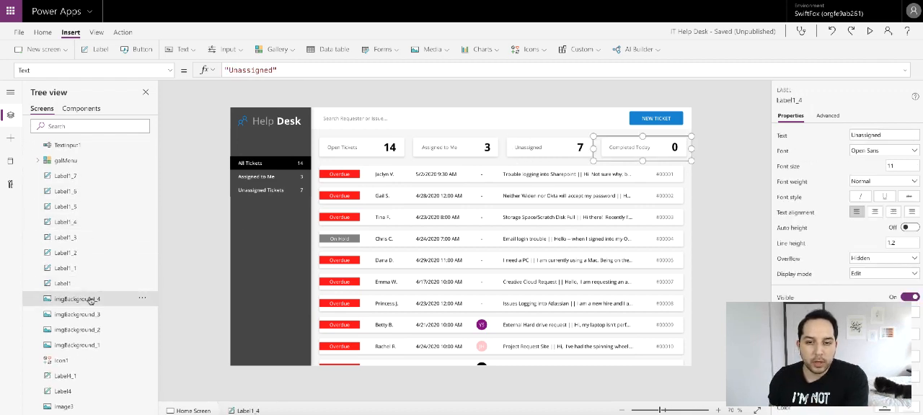
{"action": "left_click", "coordinate": [91, 299]}
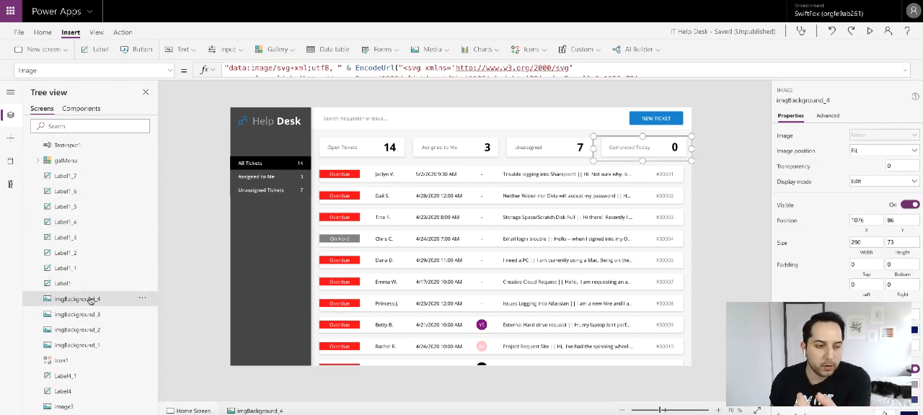
{"action": "key", "text": "ctrl+c"}
{"action": "key", "text": "ctrl+v"}
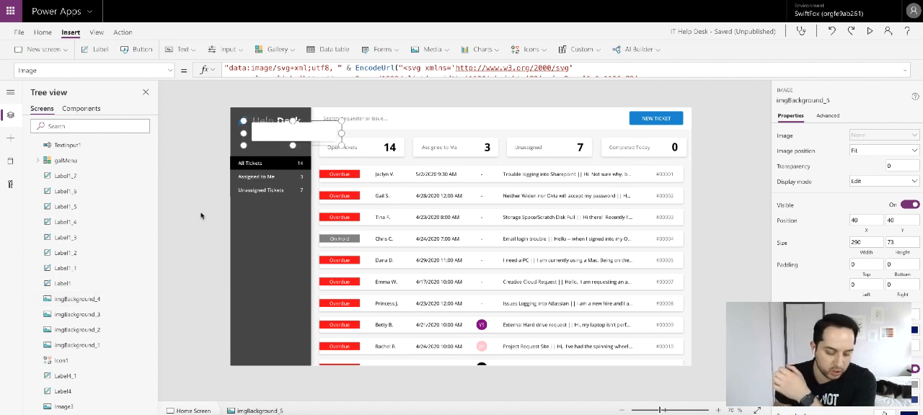
{"action": "left_click_drag", "start_coordinate": [284, 134], "coordinate": [509, 124]}
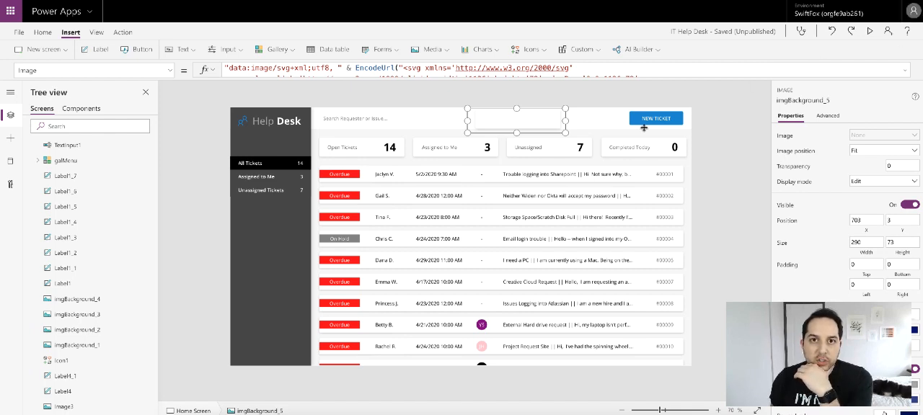
- Edit the copied image's SVG rectangle to width 160, height 40, and transform translate(4 4)
{"action": "left_click", "coordinate": [904, 72]}
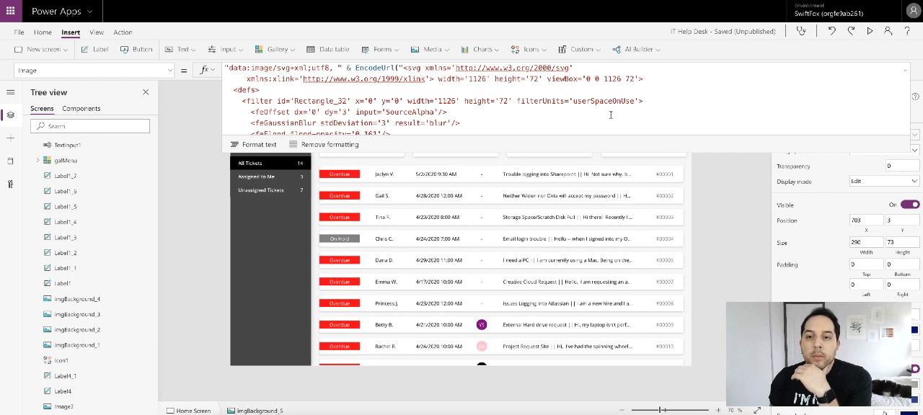
{"action": "scroll", "coordinate": [610, 116], "scroll_direction": "down", "scroll_amount": 5}
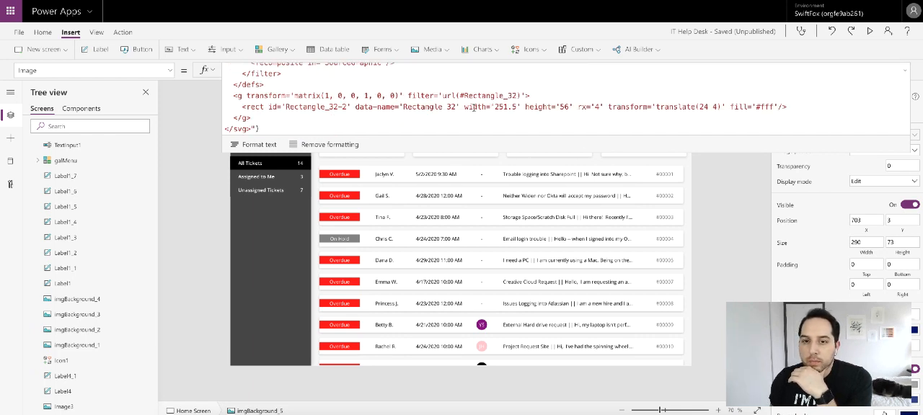
{"action": "left_click_drag", "start_coordinate": [495, 107], "coordinate": [519, 106]}
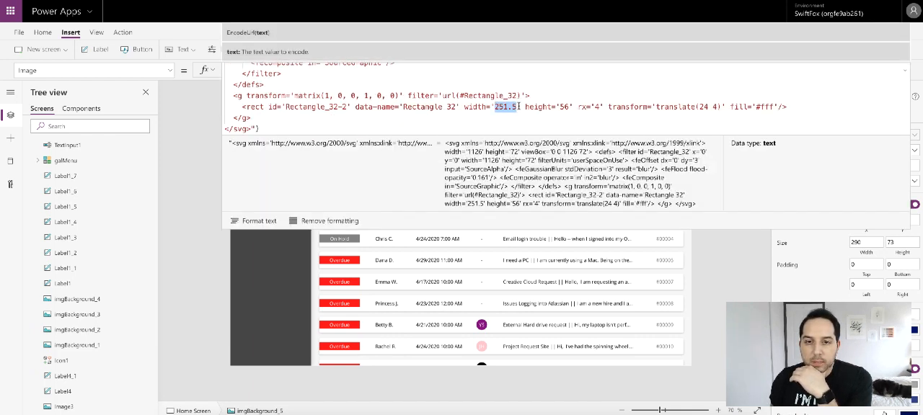
{"action": "type", "text": "160"}
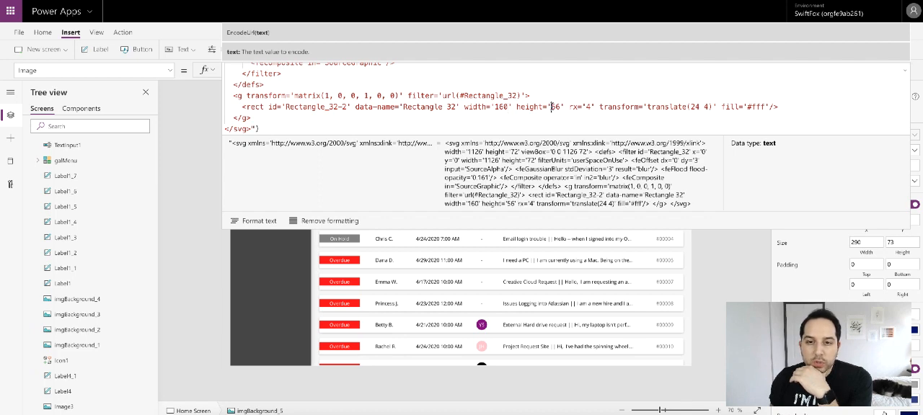
{"action": "left_click_drag", "start_coordinate": [551, 107], "coordinate": [561, 107]}
{"action": "type", "text": "40"}
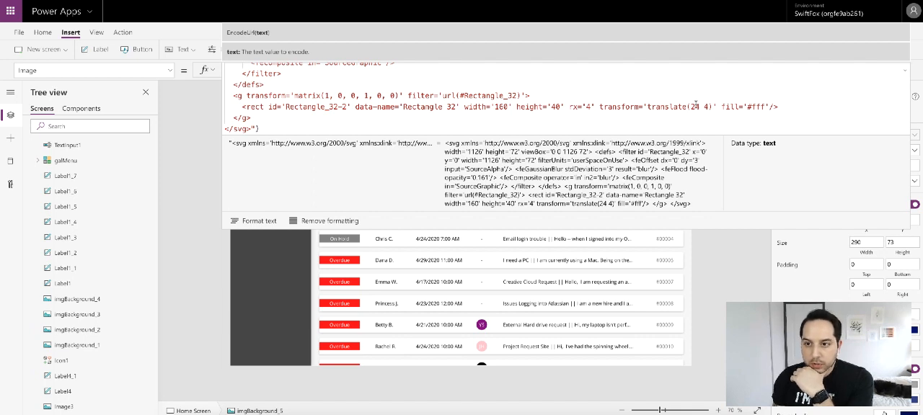
{"action": "key", "text": "BackSpace"}
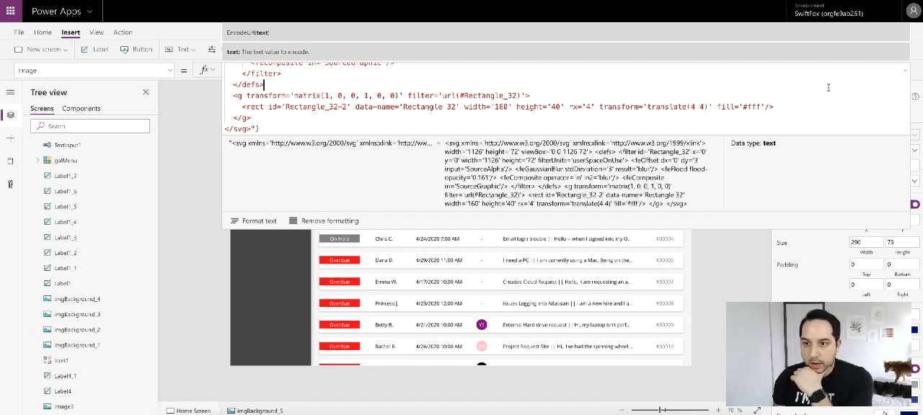
{"action": "left_click", "coordinate": [736, 112]}
- Move the copied background image over the NEW TICKET button at X 1076, reduce its height to 61, and set its Y position to 8
{"action": "left_click_drag", "start_coordinate": [500, 118], "coordinate": [644, 112]}
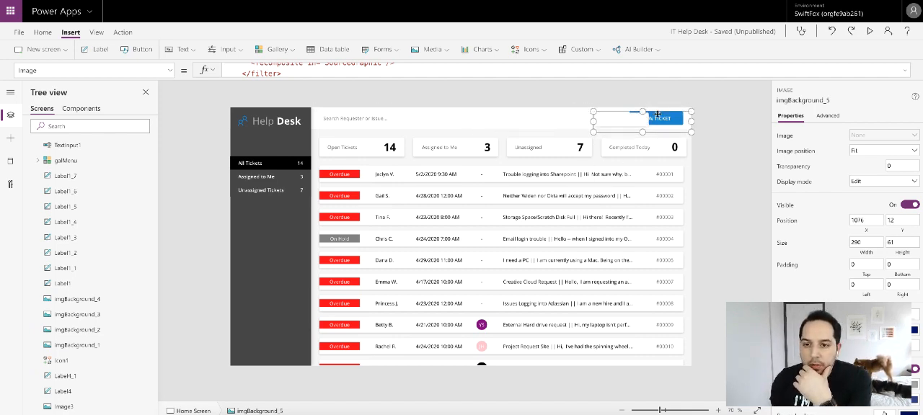
{"action": "left_click", "coordinate": [904, 219]}
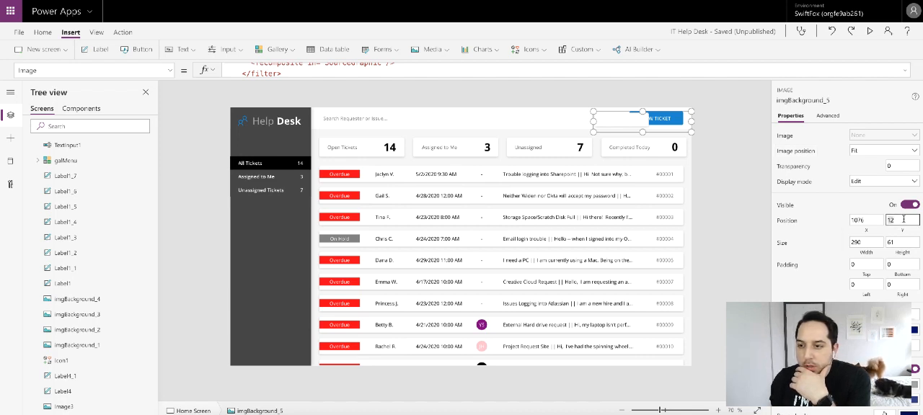
{"action": "key", "text": "BackSpace"}
{"action": "key", "text": "BackSpace"}
{"action": "type", "text": "8"}
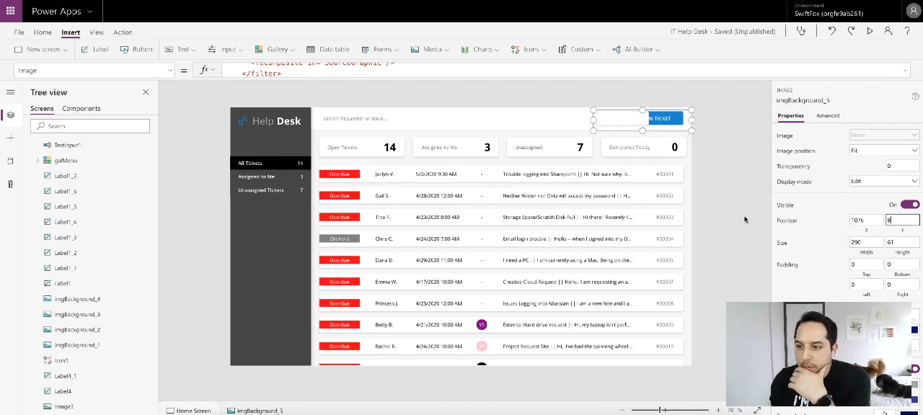
- Narrow the imgBackground_5 image from its left edge to a width of 184 and set its X position to 1178
{"action": "left_click_drag", "start_coordinate": [593, 119], "coordinate": [628, 119]}
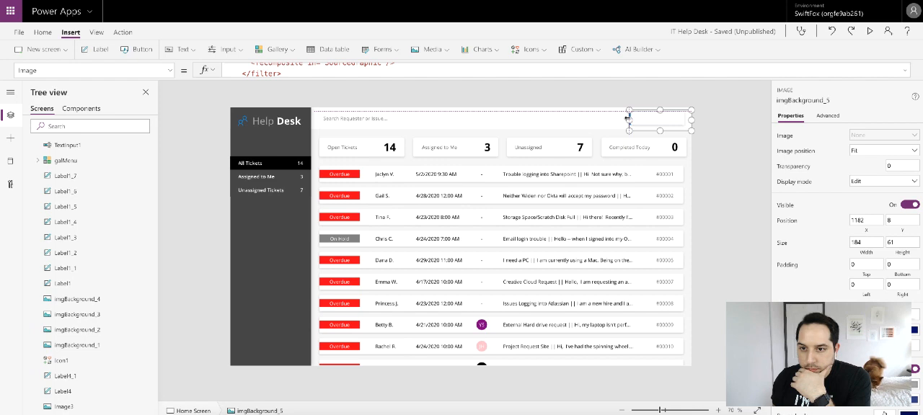
{"action": "left_click_drag", "start_coordinate": [628, 119], "coordinate": [628, 119]}
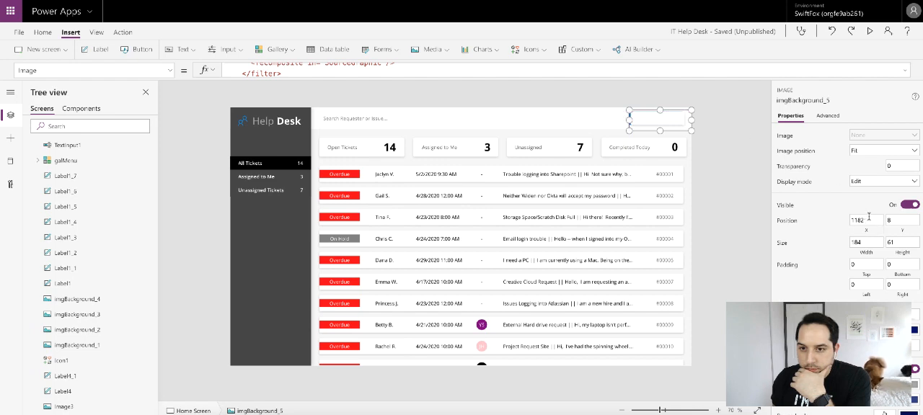
{"action": "left_click_drag", "start_coordinate": [869, 216], "coordinate": [859, 219]}
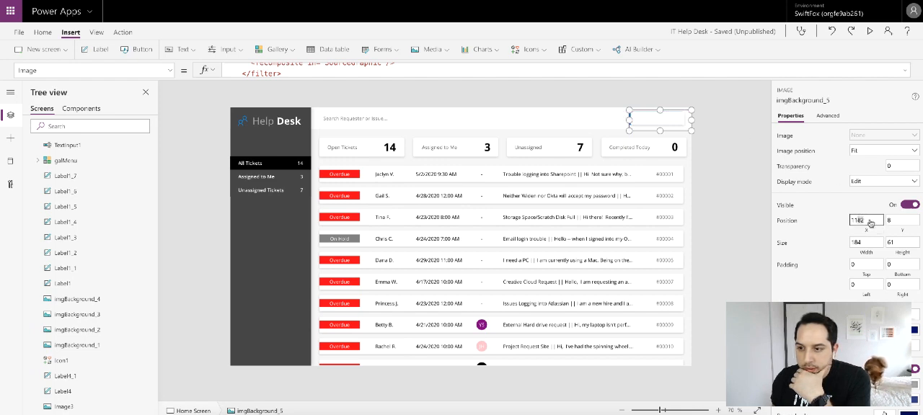
{"action": "type", "text": "78"}
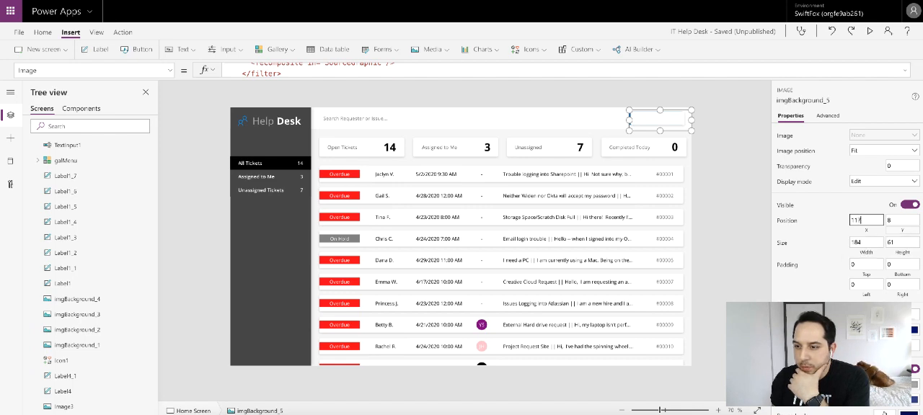
{"action": "left_click", "coordinate": [827, 230]}
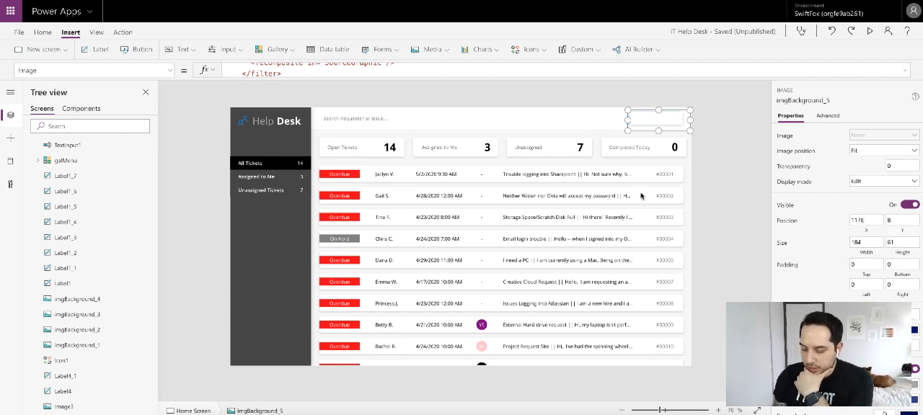
- Reorder Button1 so that it sits in front of imgBackground_5
{"action": "scroll", "coordinate": [108, 299], "scroll_direction": "up", "scroll_amount": 2}
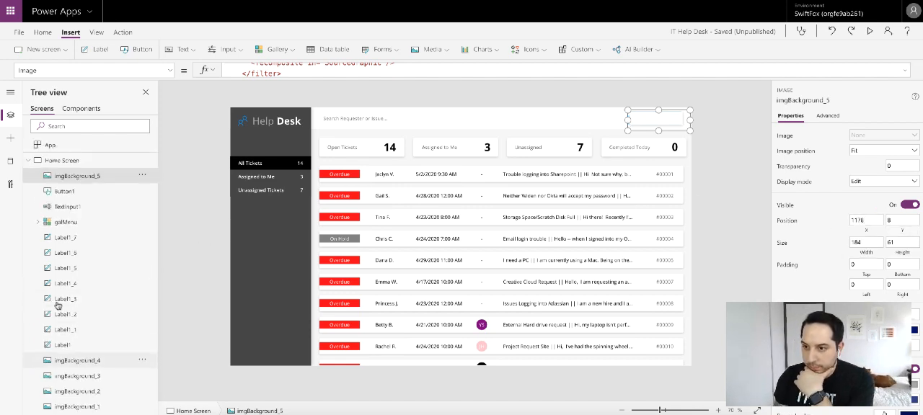
{"action": "left_click", "coordinate": [64, 191]}
{"action": "right_click", "coordinate": [64, 192]}
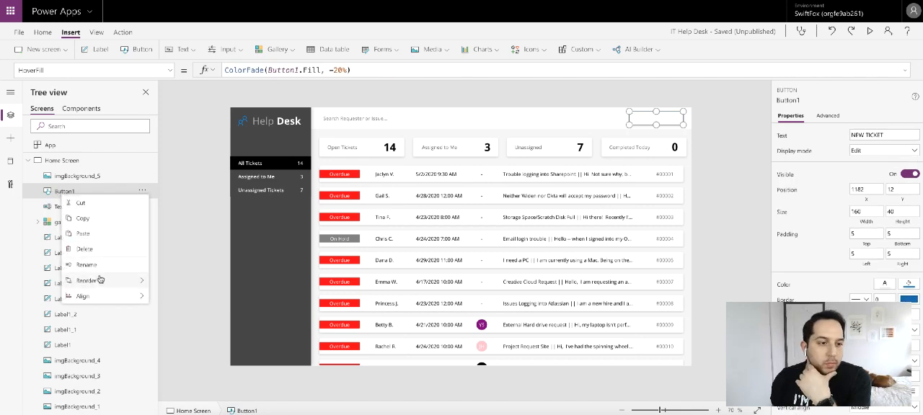
{"action": "mouse_move", "coordinate": [100, 281]}
{"action": "left_click", "coordinate": [178, 282]}
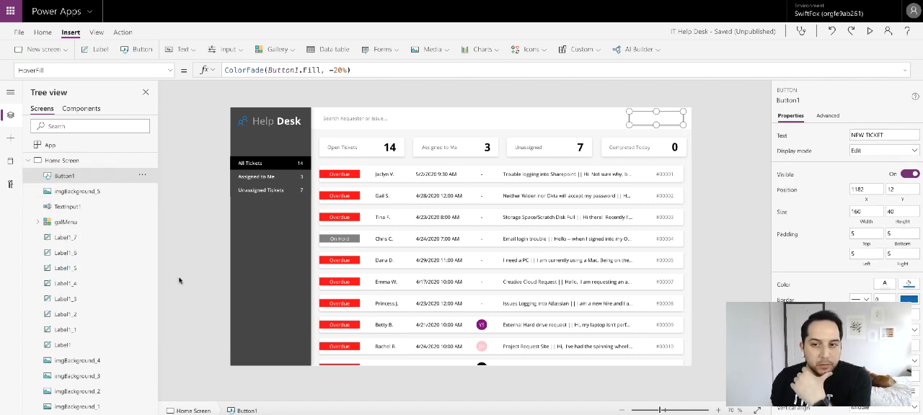
{"action": "left_click", "coordinate": [205, 228]}
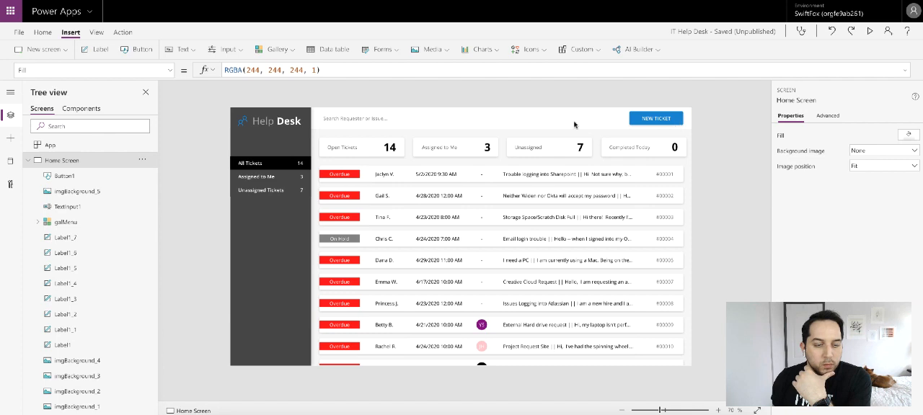
- Group Button1 and imgBackground_5 together
{"action": "left_click", "coordinate": [64, 176]}
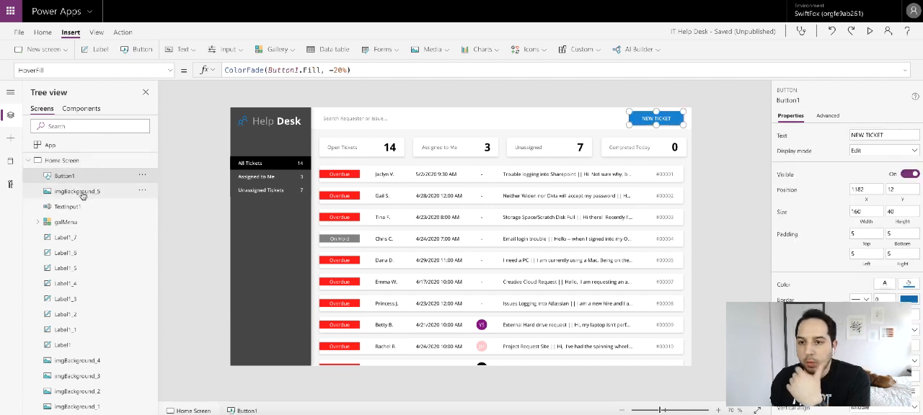
{"action": "left_click", "coordinate": [83, 195], "text": "ctrl"}
{"action": "right_click", "coordinate": [83, 194]}
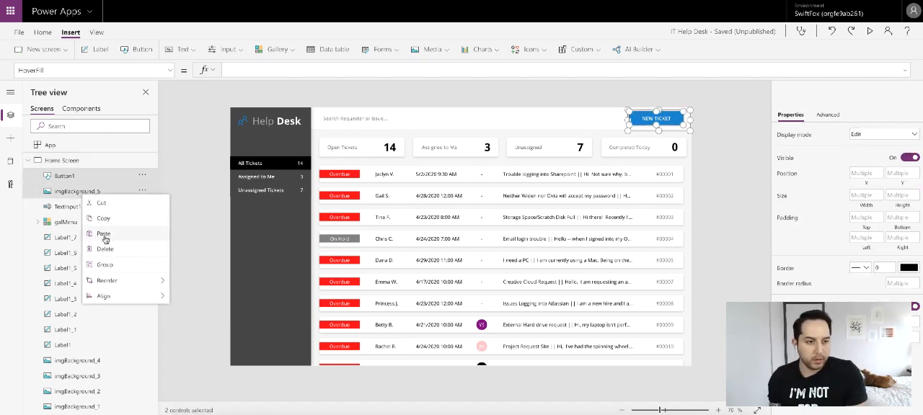
{"action": "left_click", "coordinate": [104, 265]}
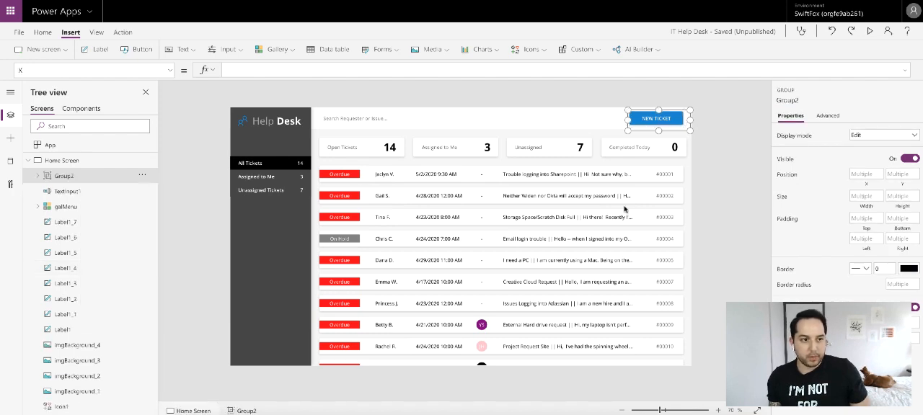
{"action": "left_click", "coordinate": [750, 181]}
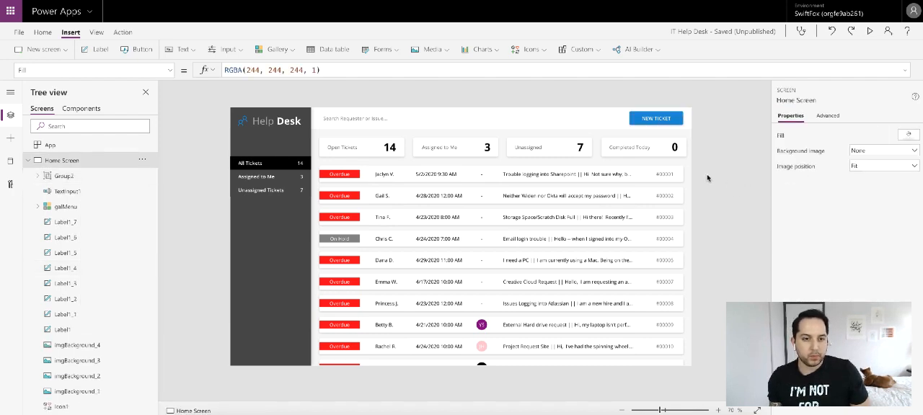
{"action": "left_click", "coordinate": [664, 120]}
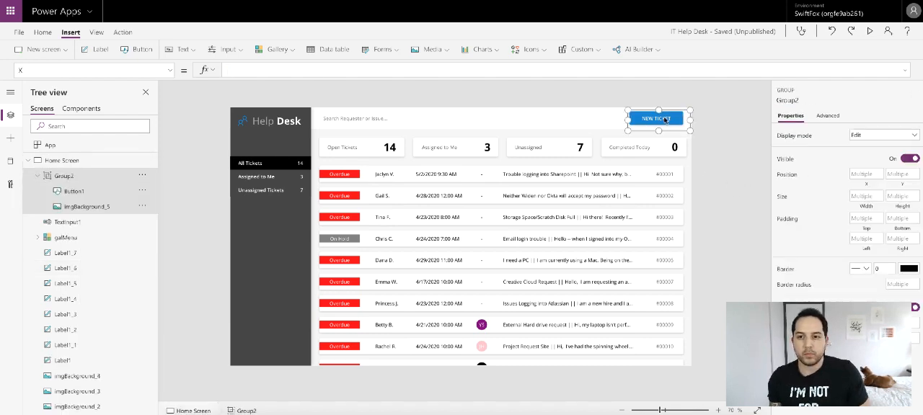
- Collapse Home Screen's controls, add a new blank screen to the app, and rename it Form Screen
{"action": "left_click", "coordinate": [31, 161]}
{"action": "left_click", "coordinate": [62, 162]}
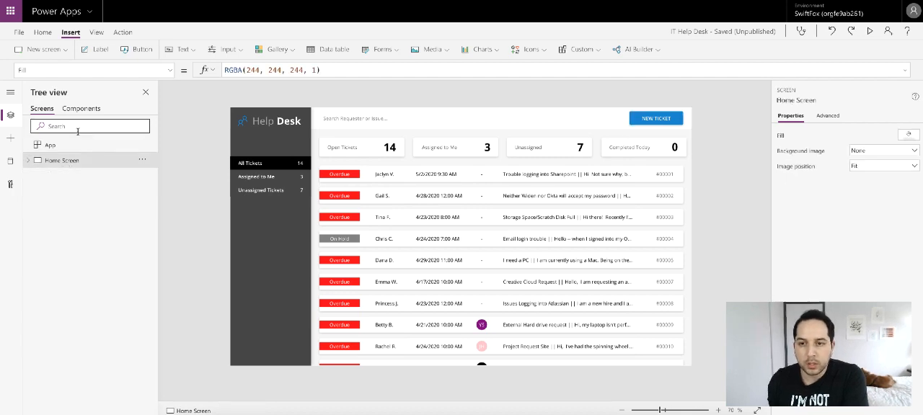
{"action": "left_click", "coordinate": [62, 50]}
{"action": "left_click", "coordinate": [53, 96]}
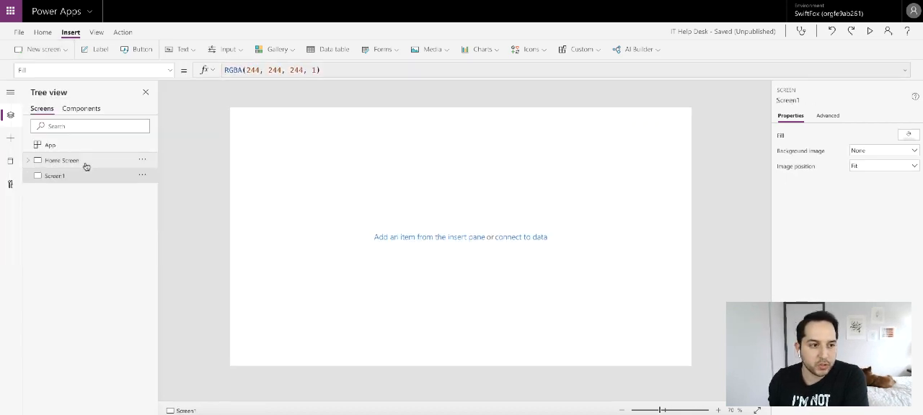
{"action": "double_click", "coordinate": [76, 176]}
{"action": "key", "text": "BackSpace"}
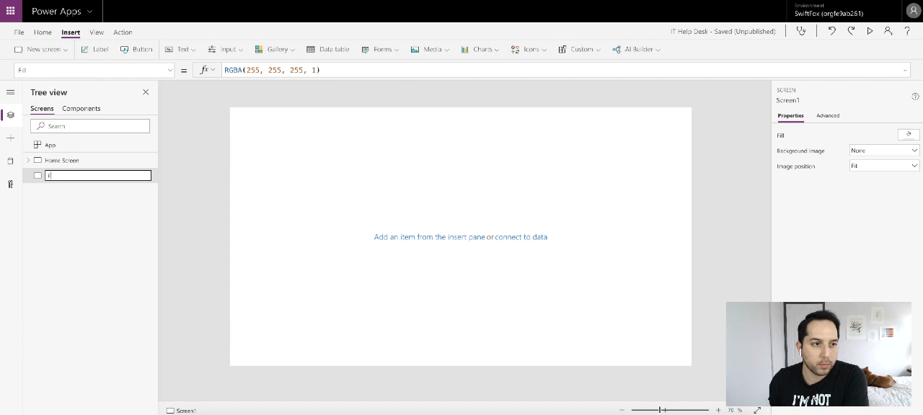
{"action": "type", "text": "Form Sa"}
{"action": "type", "text": "reen"}
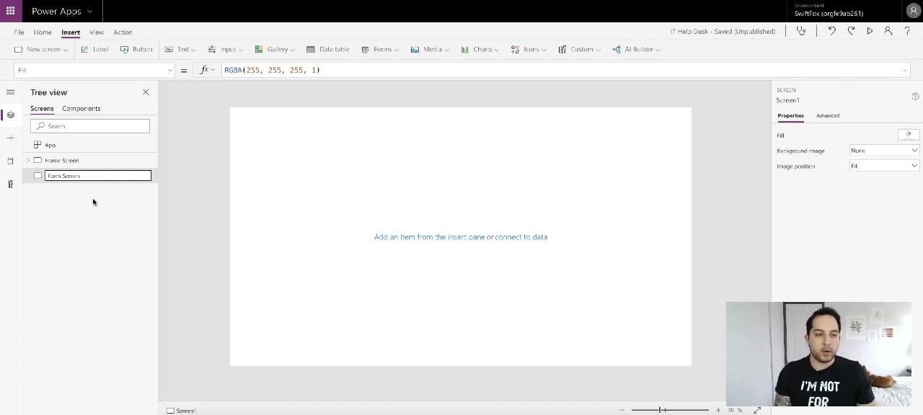
{"action": "left_click", "coordinate": [61, 218]}
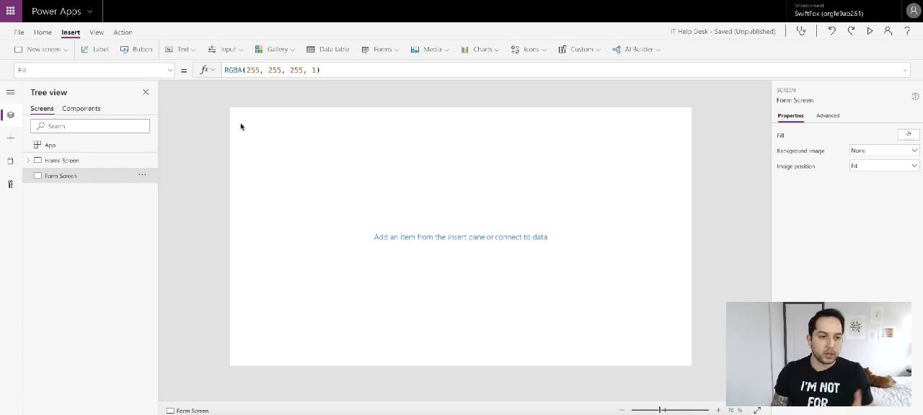
- Insert an edit form on Form Screen, connect it to the Help Desk data source, and move it to about X 284, Y 144
{"action": "left_click", "coordinate": [382, 50]}
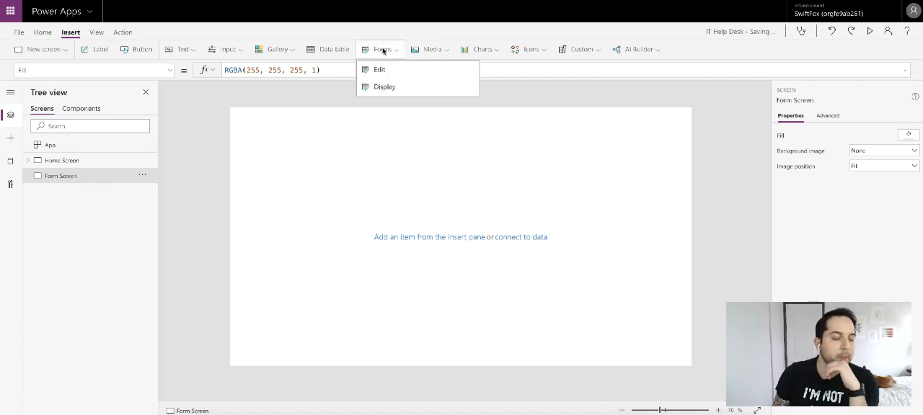
{"action": "left_click", "coordinate": [379, 69]}
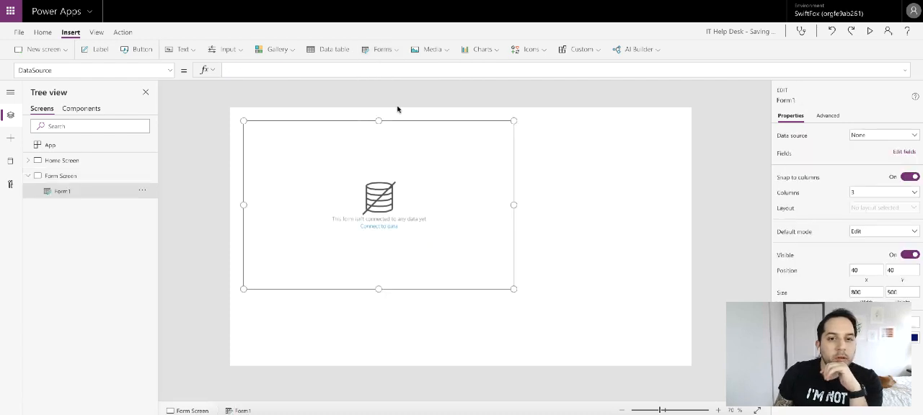
{"action": "left_click", "coordinate": [870, 137]}
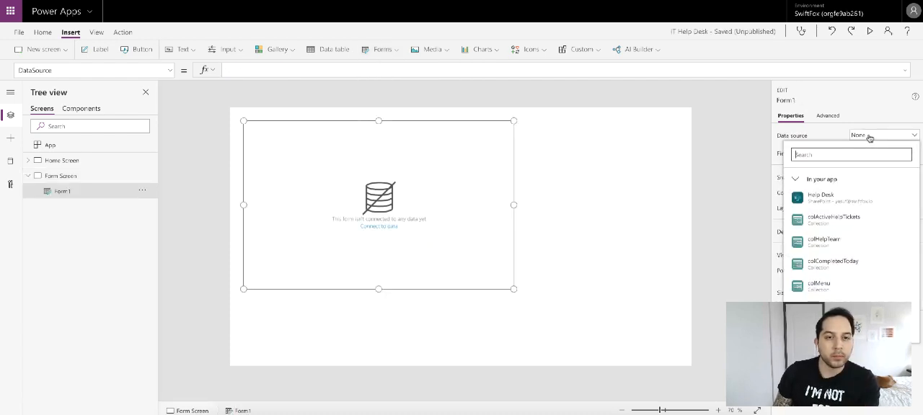
{"action": "left_click", "coordinate": [864, 197]}
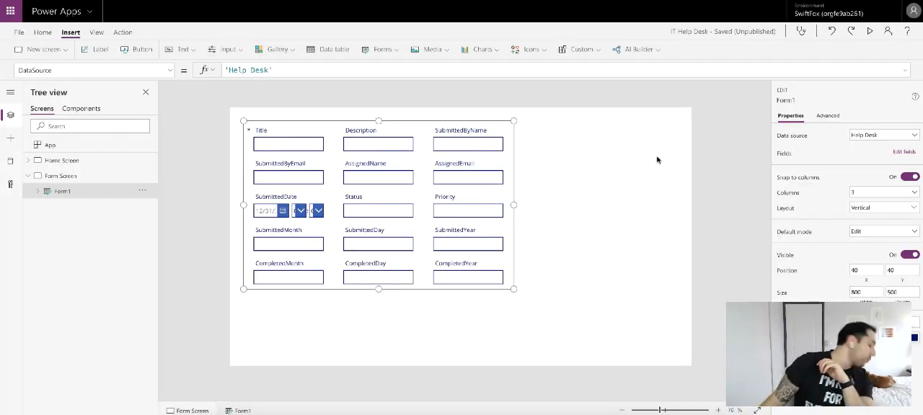
{"action": "left_click_drag", "start_coordinate": [336, 121], "coordinate": [418, 159]}
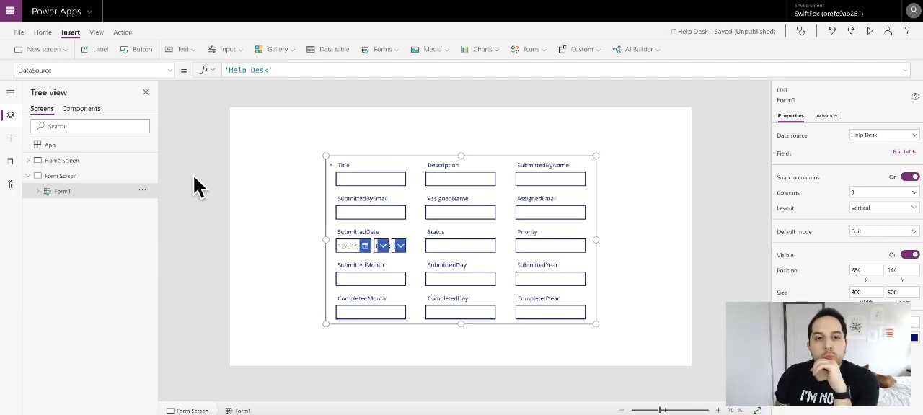
- Set the OnSelect action of Home Screen's NEW TICKET button group to start with NewForm(Form1);
{"action": "left_click", "coordinate": [101, 164]}
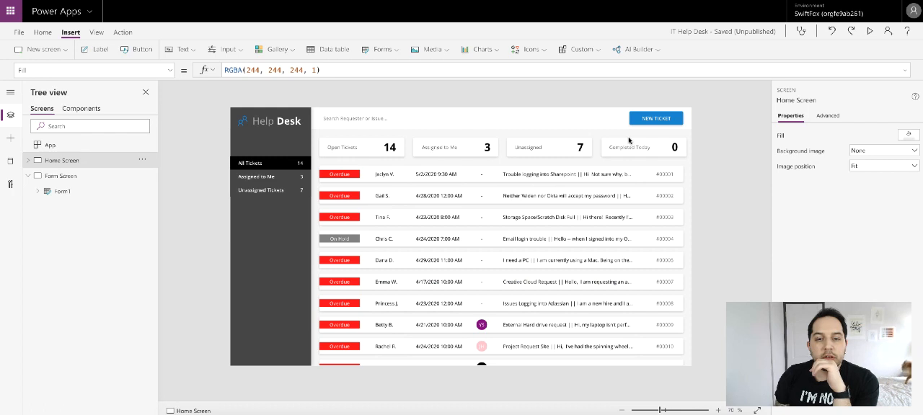
{"action": "left_click", "coordinate": [656, 119]}
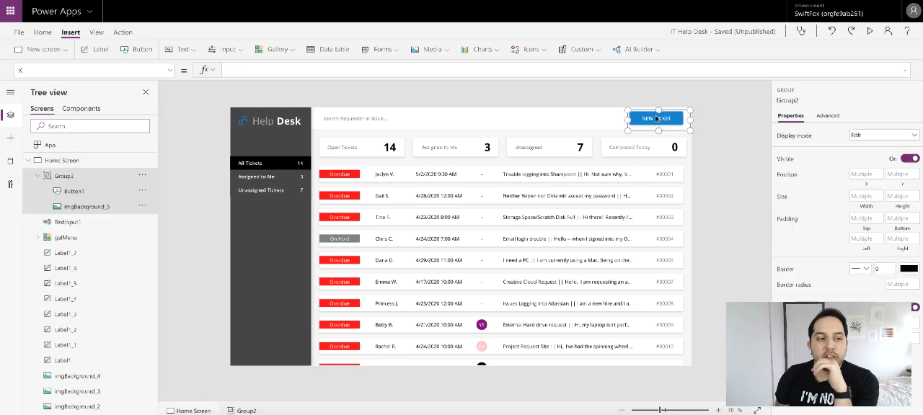
{"action": "left_click", "coordinate": [170, 70]}
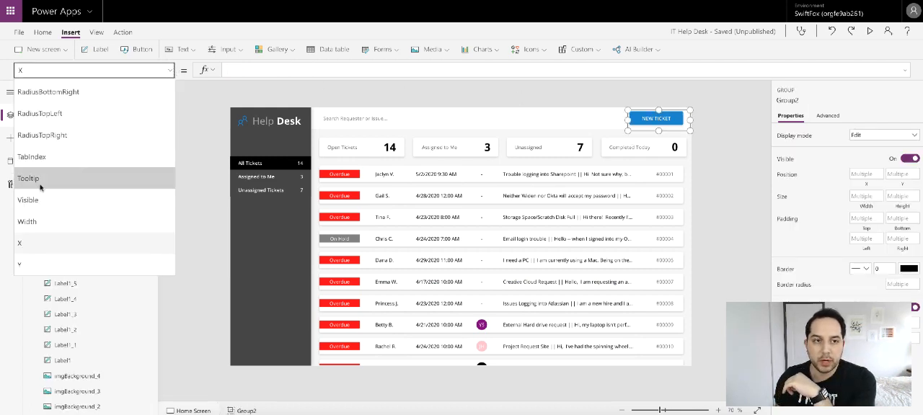
{"action": "scroll", "coordinate": [40, 187], "scroll_direction": "up", "scroll_amount": 5}
{"action": "left_click", "coordinate": [36, 135]}
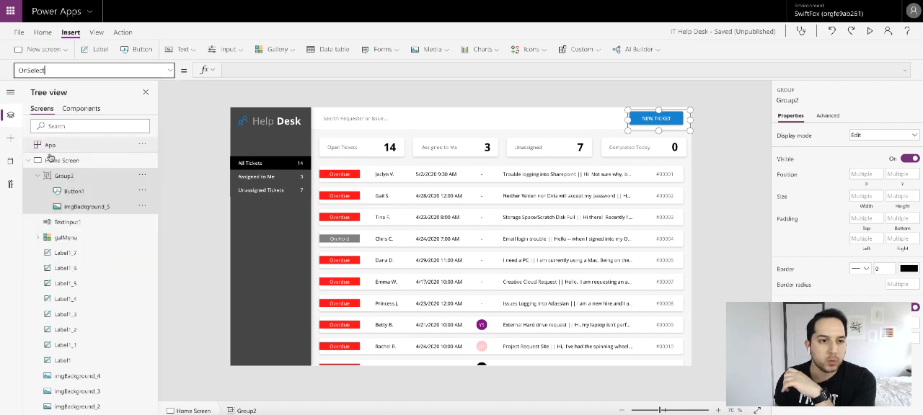
{"action": "left_click", "coordinate": [262, 69]}
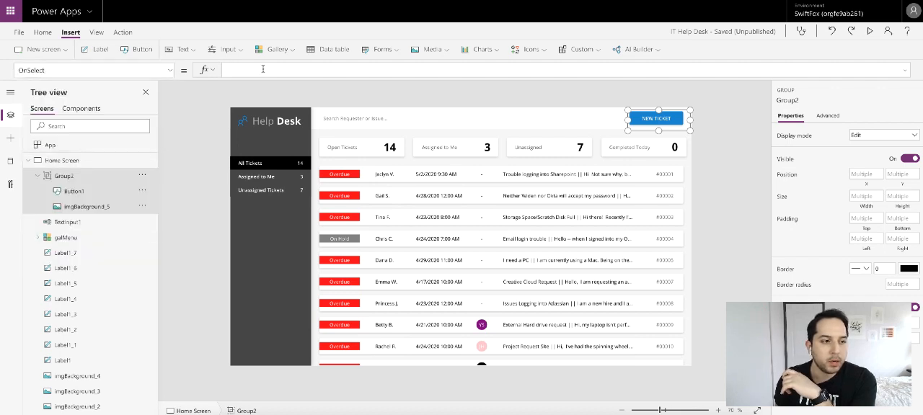
{"action": "type", "text": "New"}
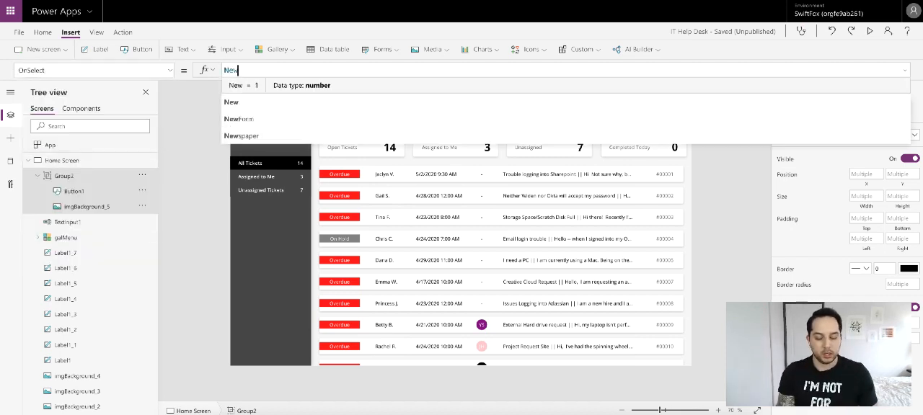
{"action": "left_click", "coordinate": [261, 119]}
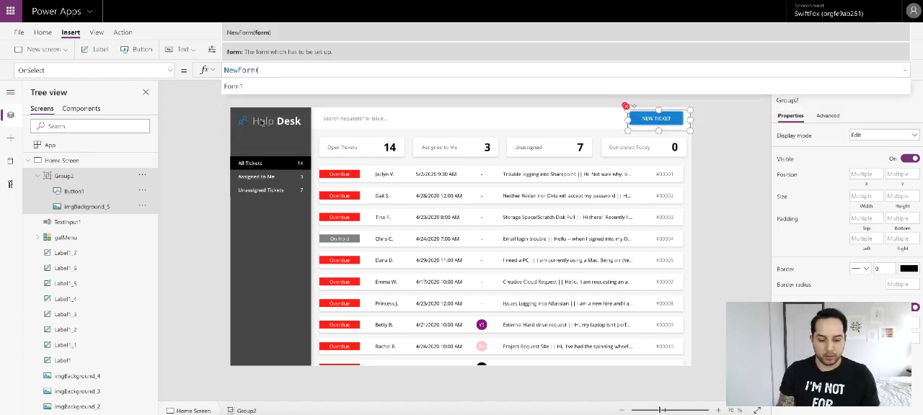
{"action": "left_click", "coordinate": [280, 86]}
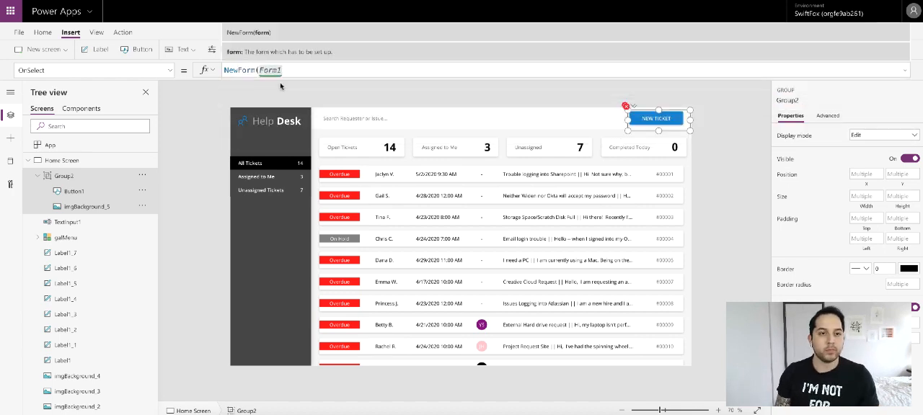
{"action": "type", "text": ");"}
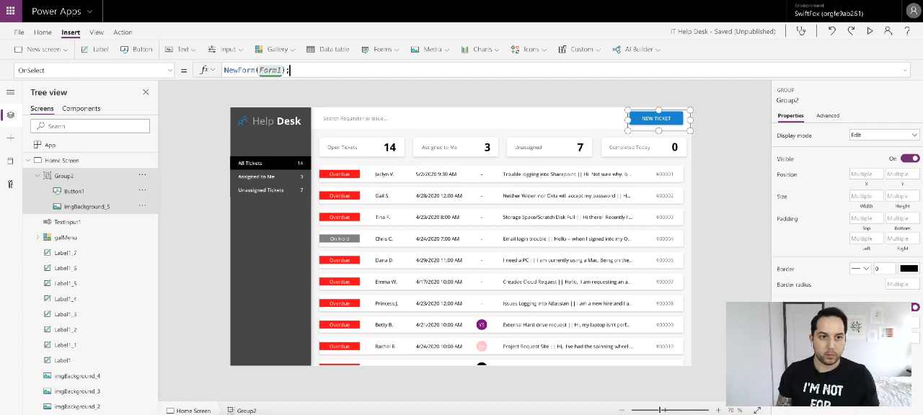
{"action": "type", "text": "navig"}
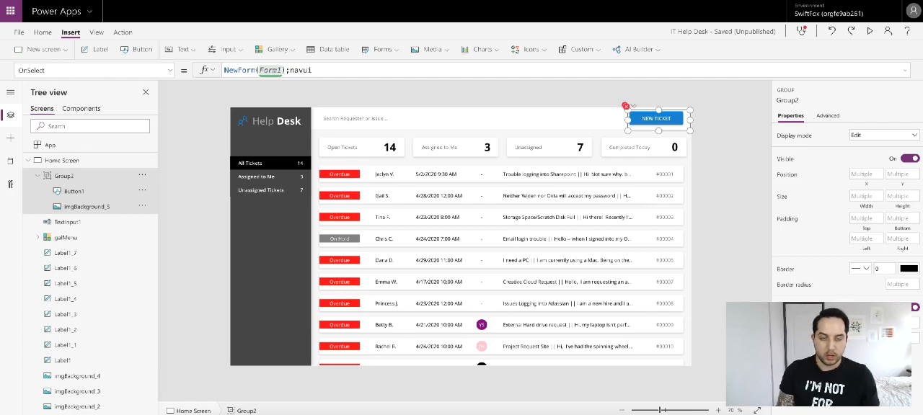
- Append Navigate('Form Screen',ScreenTransition.Cover) to the NEW TICKET group's OnSelect formula
{"action": "left_click", "coordinate": [281, 86]}
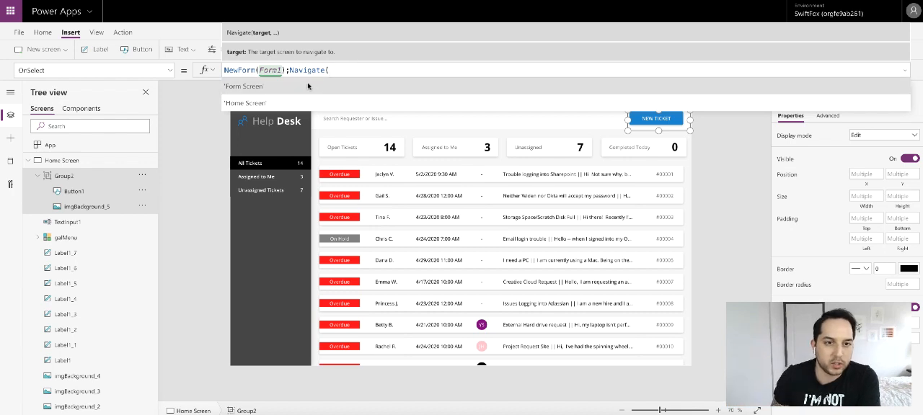
{"action": "left_click", "coordinate": [358, 85]}
{"action": "type", "text": ","}
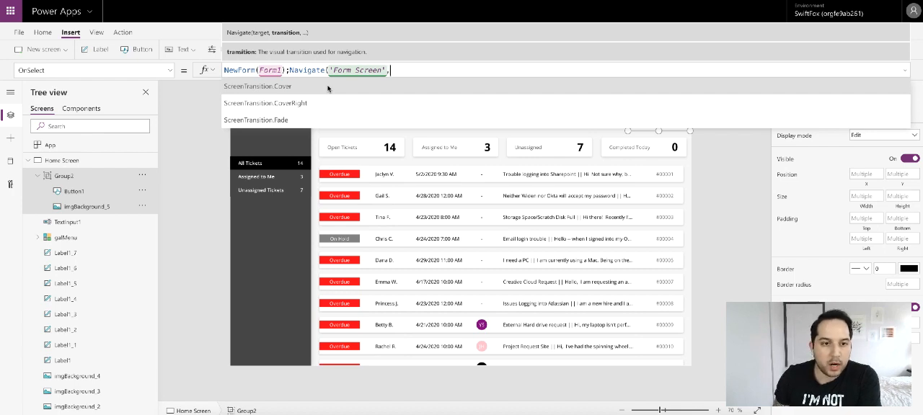
{"action": "left_click", "coordinate": [327, 86]}
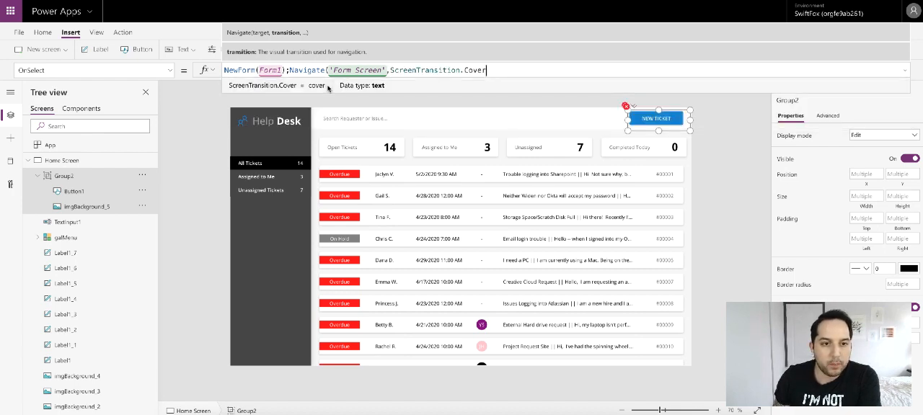
{"action": "type", "text": ")"}
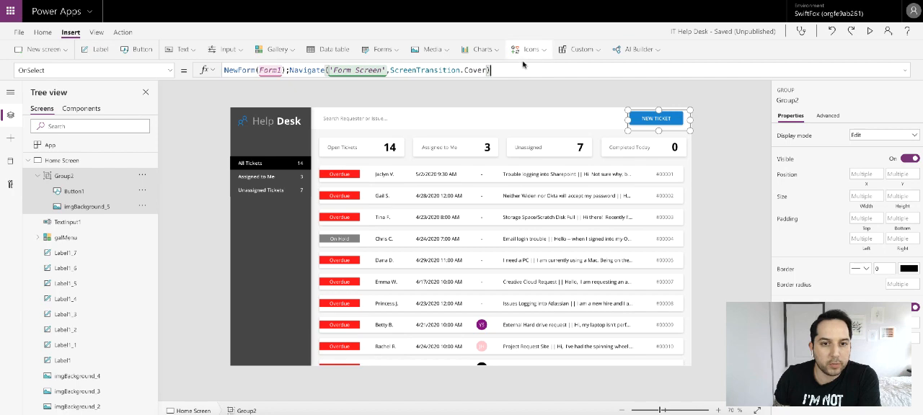
- Preview the app, test the NEW TICKET button, and close the preview
{"action": "left_click", "coordinate": [870, 32]}
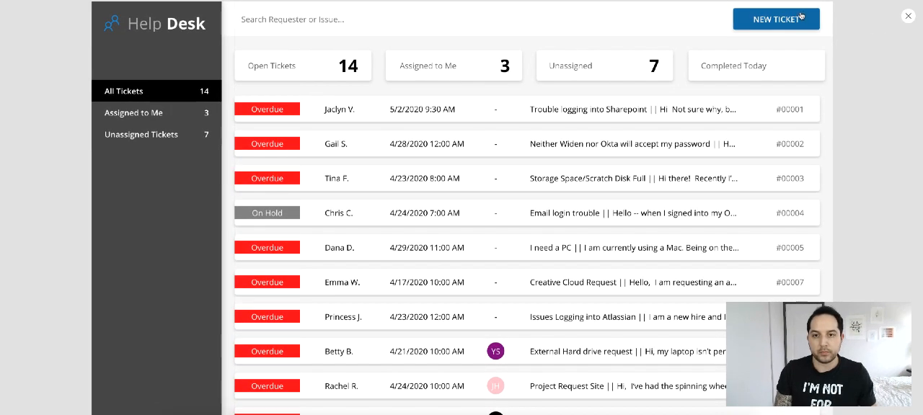
{"action": "left_click", "coordinate": [784, 24]}
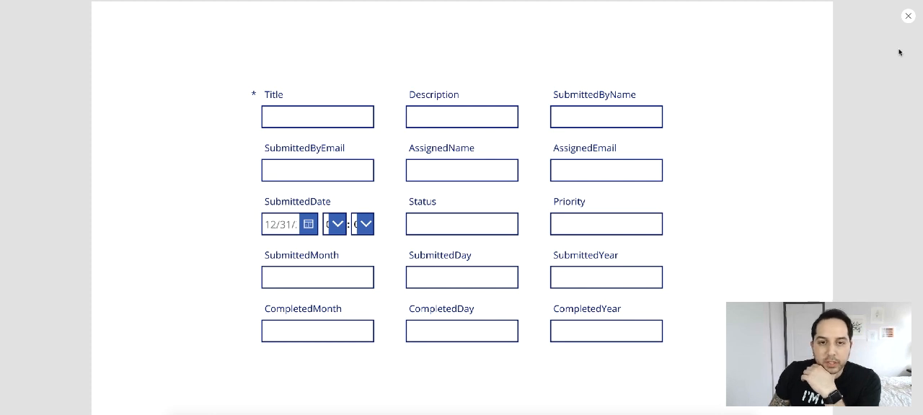
{"action": "left_click", "coordinate": [908, 16]}
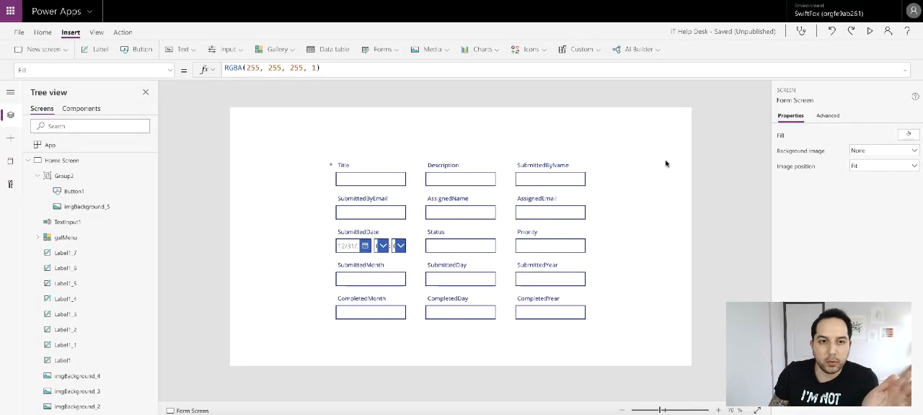
{"action": "left_click", "coordinate": [586, 202]}
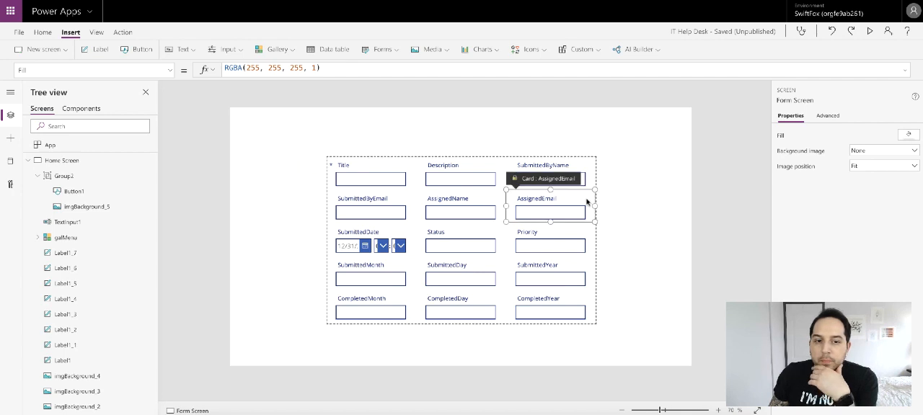
{"action": "left_click", "coordinate": [596, 318]}
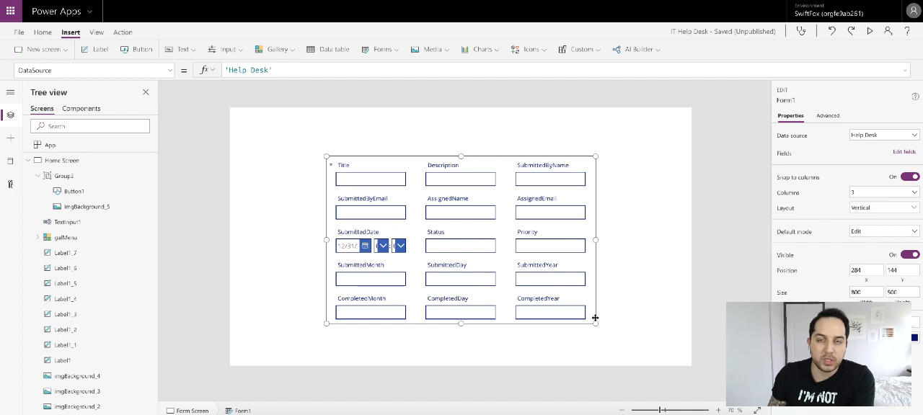
{"action": "left_click", "coordinate": [651, 235]}
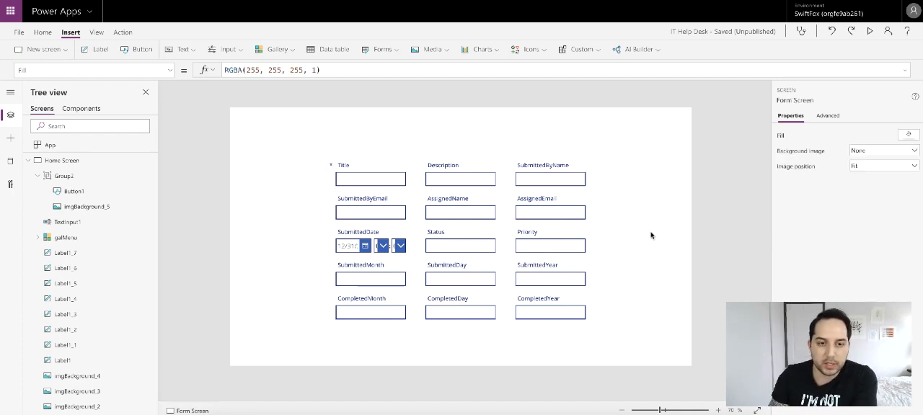
- Set the fill colour of the edit form on Form Screen to white
{"action": "left_click", "coordinate": [514, 324]}
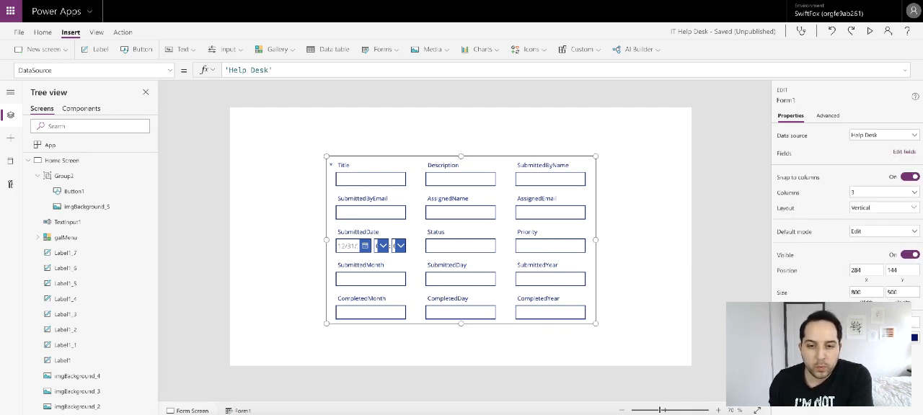
{"action": "left_click", "coordinate": [912, 322]}
{"action": "left_click", "coordinate": [761, 267]}
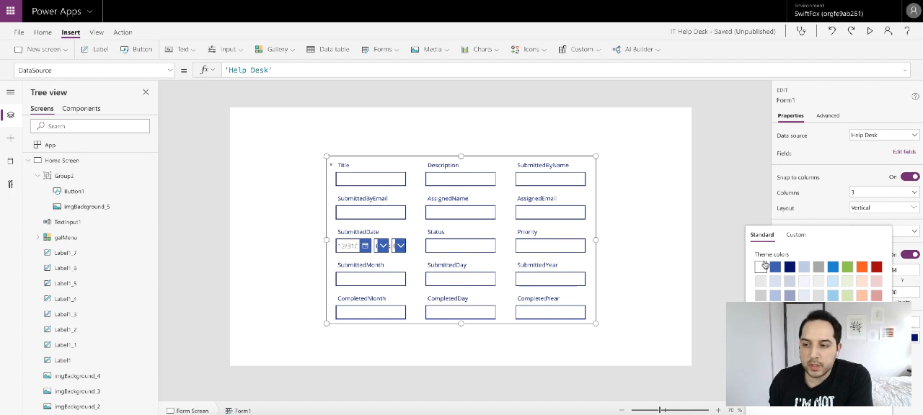
{"action": "left_click", "coordinate": [635, 184]}
- Set Form Screen's background fill to the custom hex colour F4F4F4
{"action": "scroll", "coordinate": [75, 227], "scroll_direction": "down", "scroll_amount": 10}
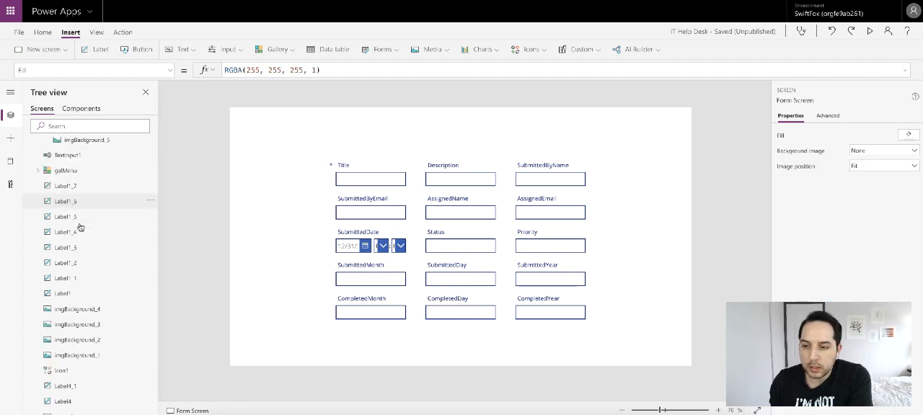
{"action": "scroll", "coordinate": [72, 202], "scroll_direction": "up", "scroll_amount": 3}
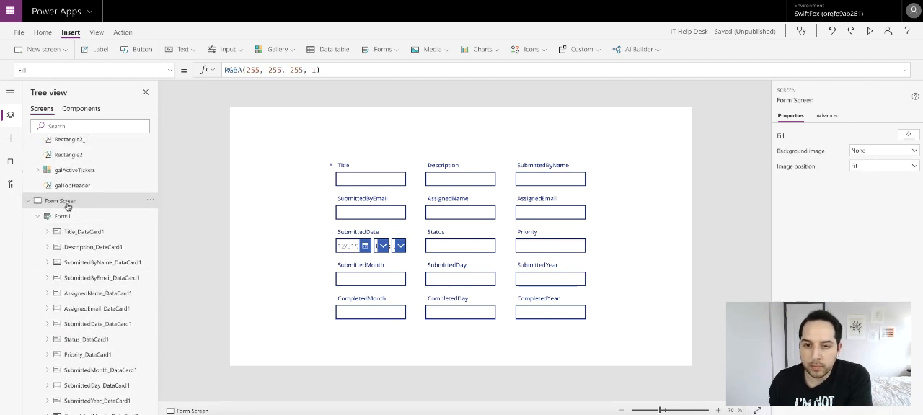
{"action": "left_click", "coordinate": [908, 135]}
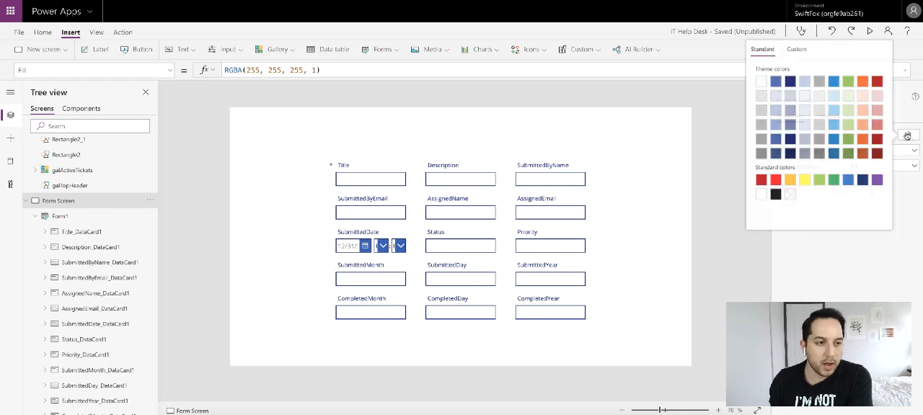
{"action": "left_click", "coordinate": [795, 50]}
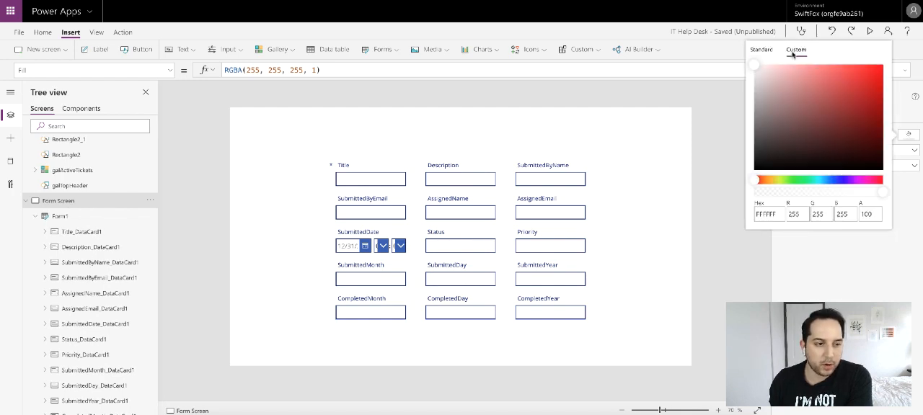
{"action": "double_click", "coordinate": [774, 212]}
{"action": "type", "text": "F4F4F4"}
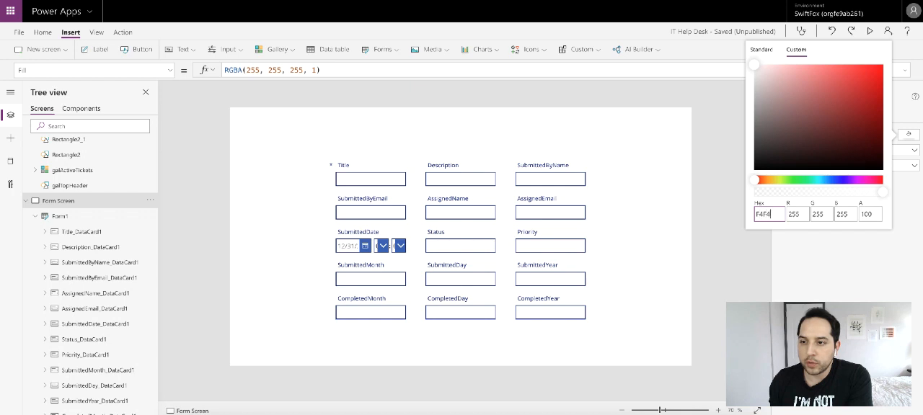
{"action": "left_click", "coordinate": [908, 292]}
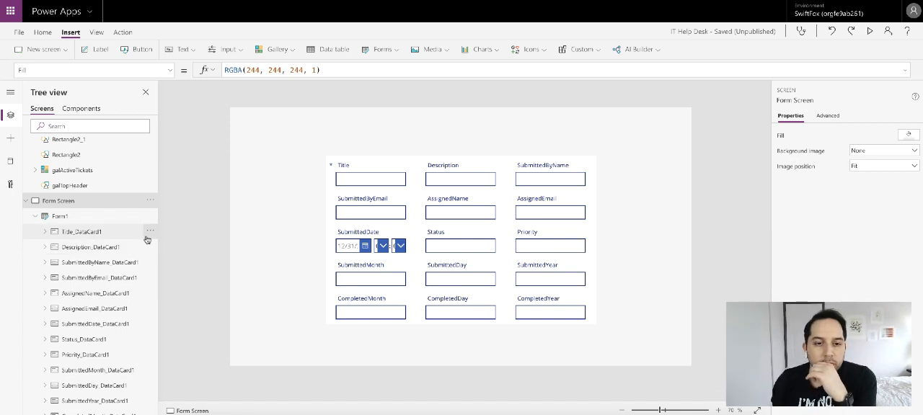
- Copy the galTopHeader rectangle from Home Screen to Form Screen and align it with the screen's upper edge
{"action": "scroll", "coordinate": [82, 220], "scroll_direction": "up", "scroll_amount": 5}
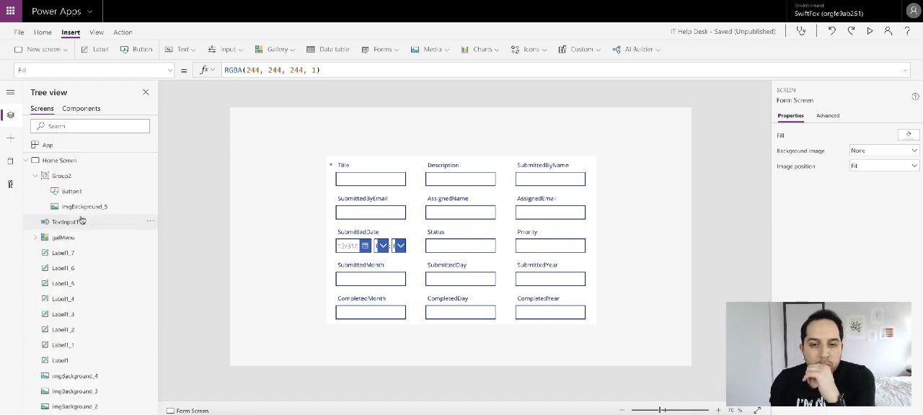
{"action": "left_click", "coordinate": [73, 163]}
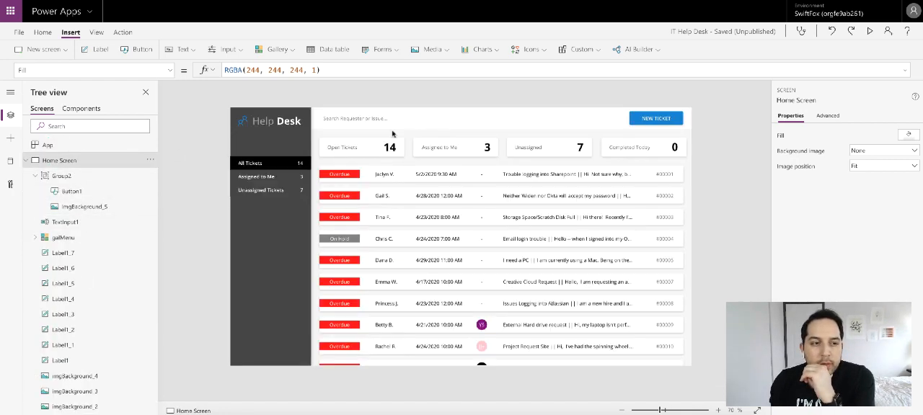
{"action": "left_click", "coordinate": [505, 113]}
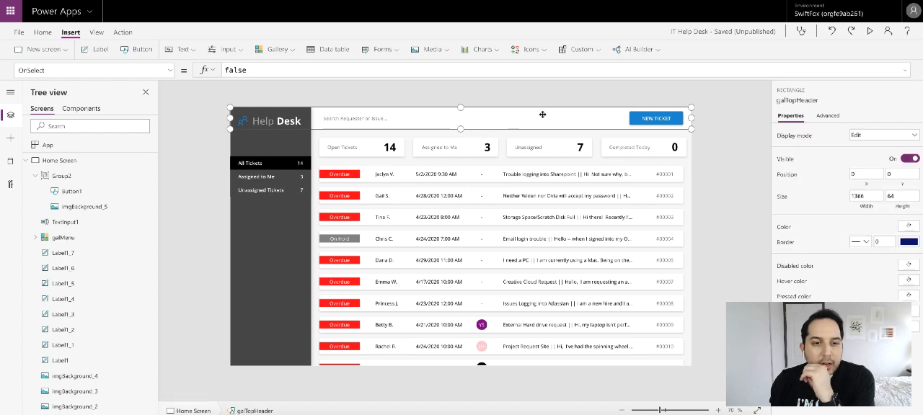
{"action": "left_click", "coordinate": [26, 161]}
{"action": "left_click", "coordinate": [58, 178]}
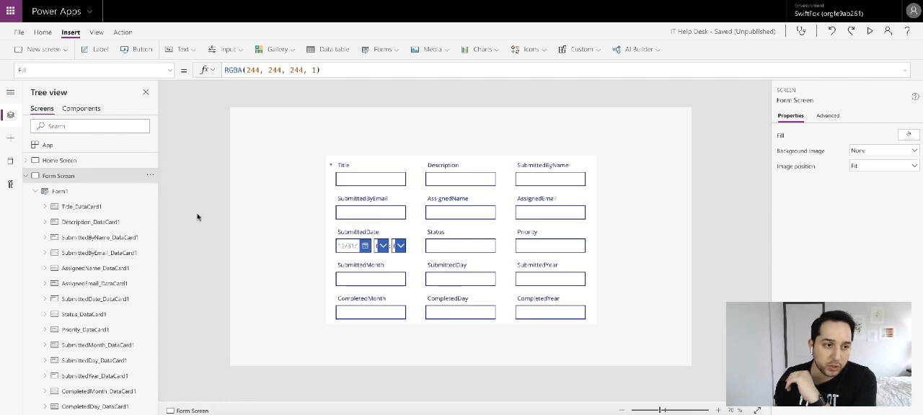
{"action": "key", "text": "ctrl+v"}
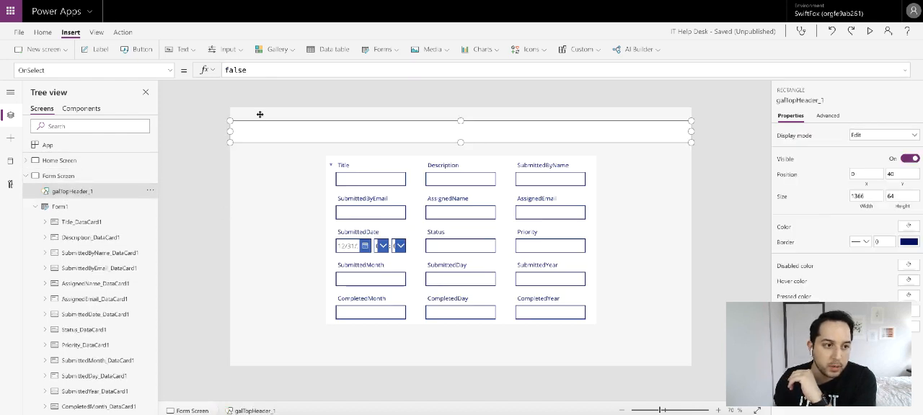
{"action": "left_click_drag", "start_coordinate": [270, 126], "coordinate": [280, 110]}
{"action": "left_click", "coordinate": [712, 184]}
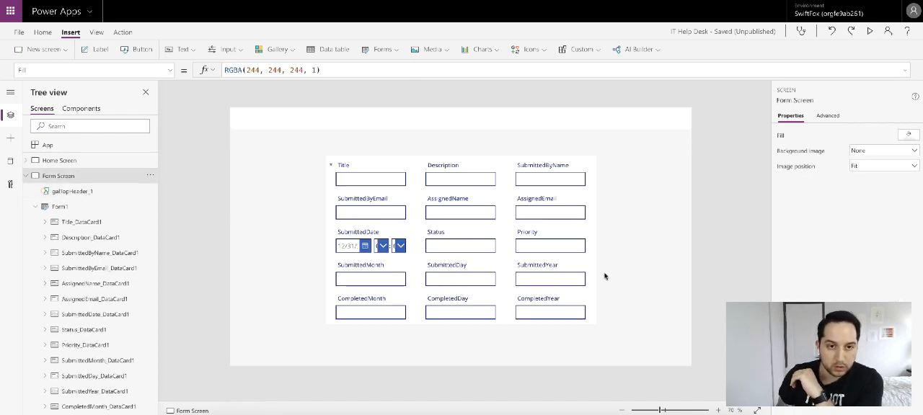
- Move the edit form up close to the header and enlarge it to about 1127 by 630, at about X 116, Y 95
{"action": "left_click", "coordinate": [516, 325]}
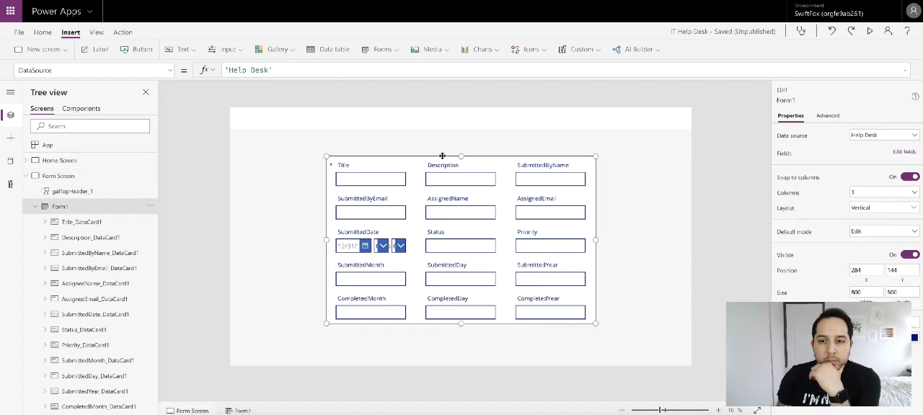
{"action": "left_click_drag", "start_coordinate": [442, 156], "coordinate": [443, 141]}
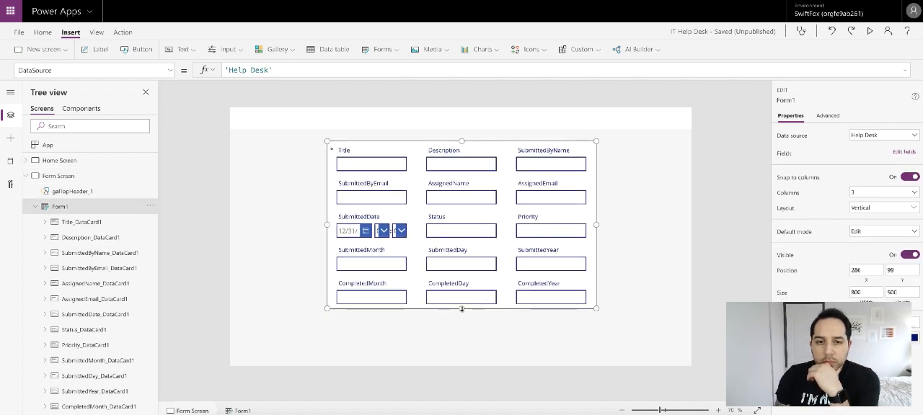
{"action": "left_click_drag", "start_coordinate": [461, 309], "coordinate": [465, 351]}
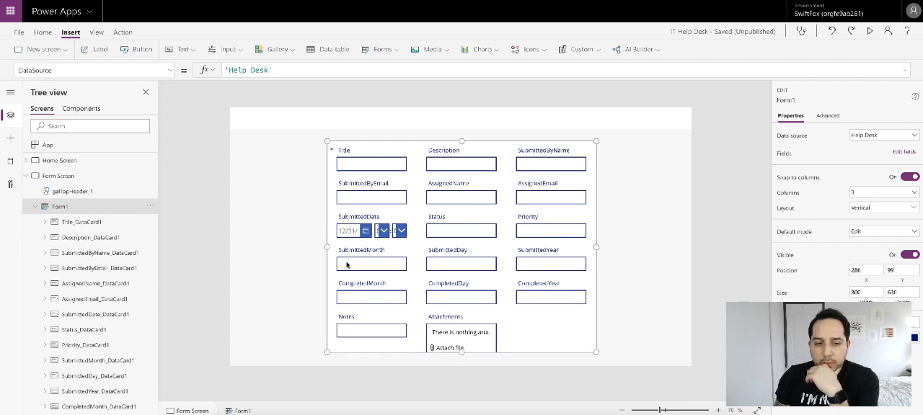
{"action": "left_click_drag", "start_coordinate": [328, 247], "coordinate": [271, 247]}
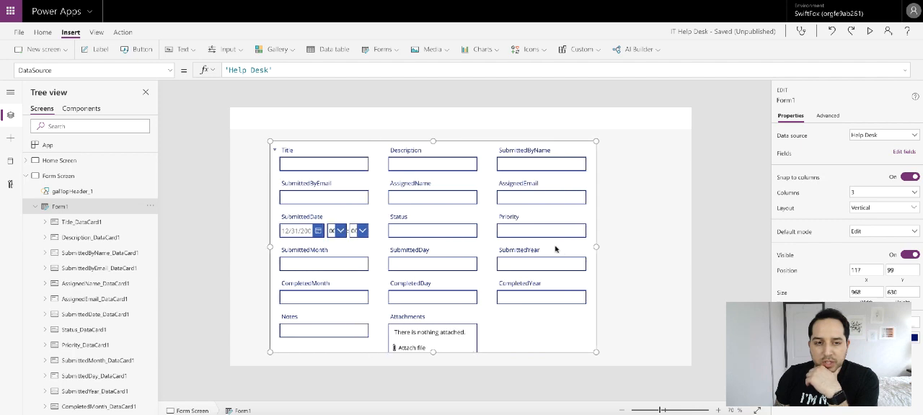
{"action": "left_click_drag", "start_coordinate": [599, 248], "coordinate": [650, 246]}
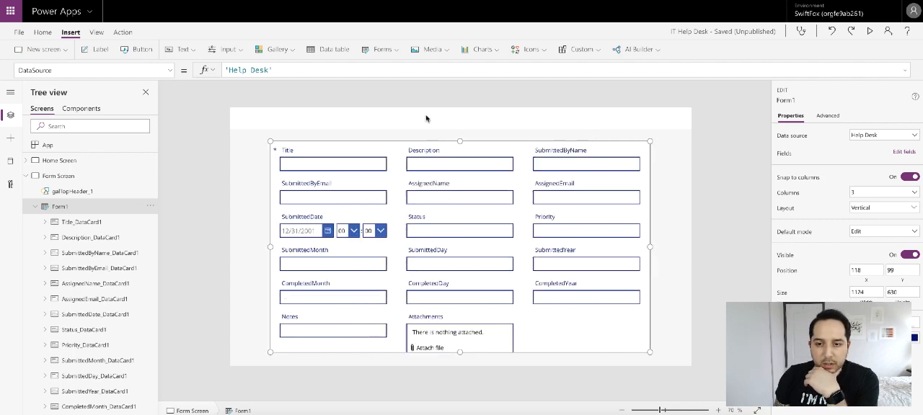
{"action": "mouse_move", "coordinate": [433, 141]}
{"action": "left_mouse_down"}
{"action": "mouse_move", "coordinate": [445, 138]}
{"action": "mouse_move", "coordinate": [436, 141]}
{"action": "left_mouse_up"}
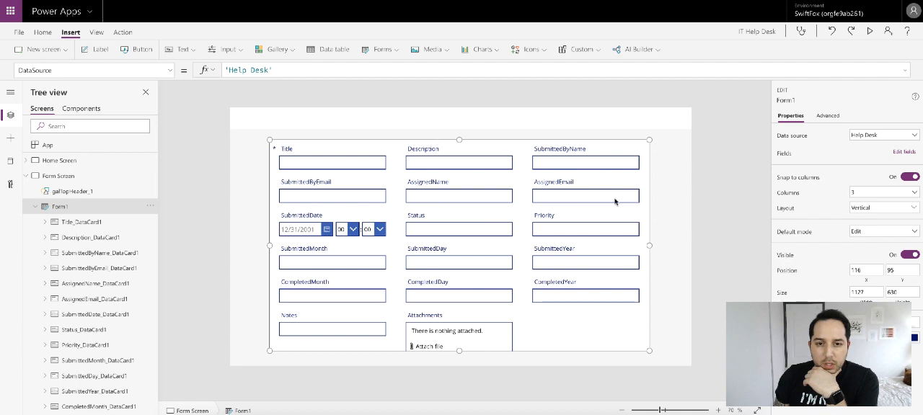
{"action": "left_click", "coordinate": [670, 206]}
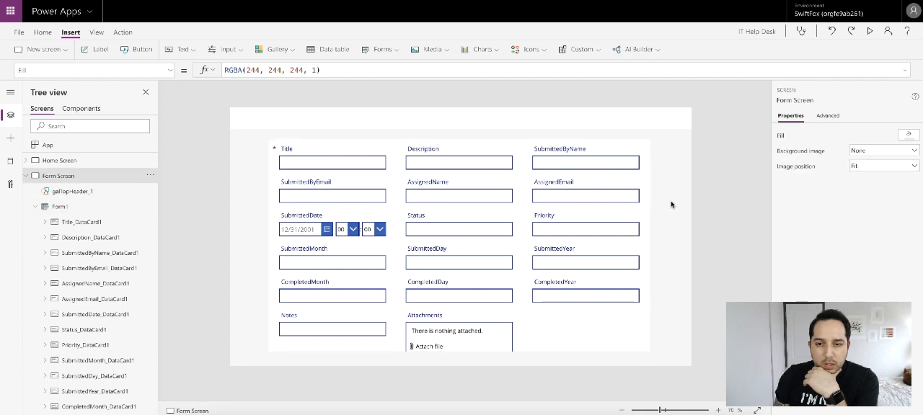
- Reorder the edit form's fields so that AssignedName, Status, Priority and Notes come first, in that order
{"action": "left_click", "coordinate": [590, 348]}
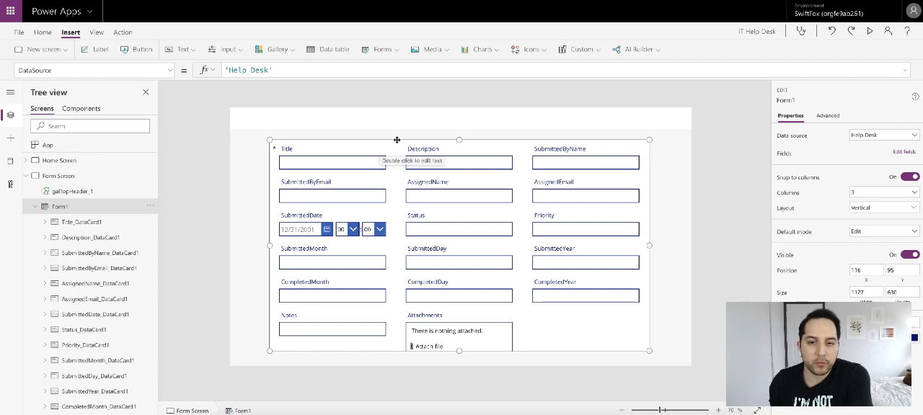
{"action": "left_click", "coordinate": [904, 152]}
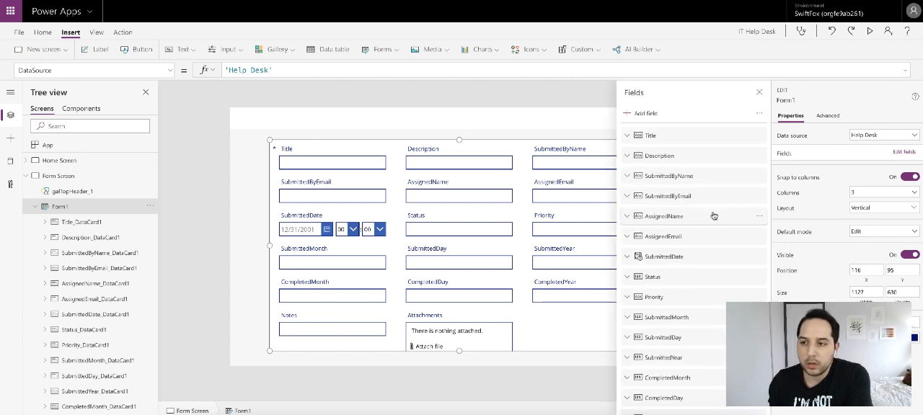
{"action": "left_click_drag", "start_coordinate": [685, 226], "coordinate": [674, 133]}
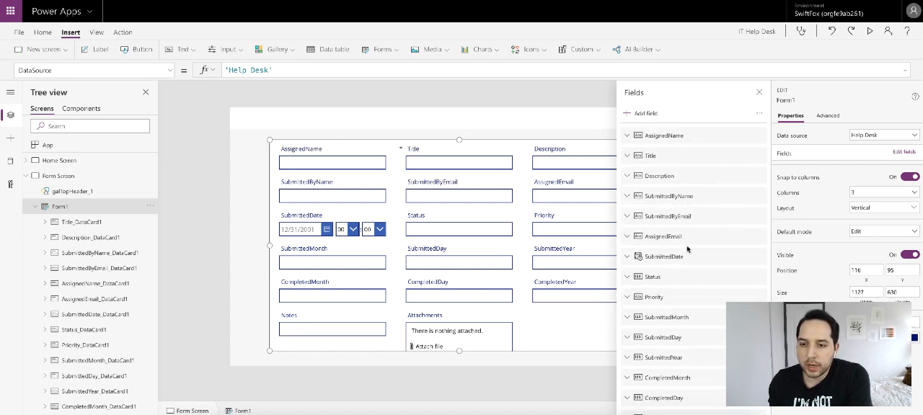
{"action": "left_click_drag", "start_coordinate": [668, 279], "coordinate": [674, 154]}
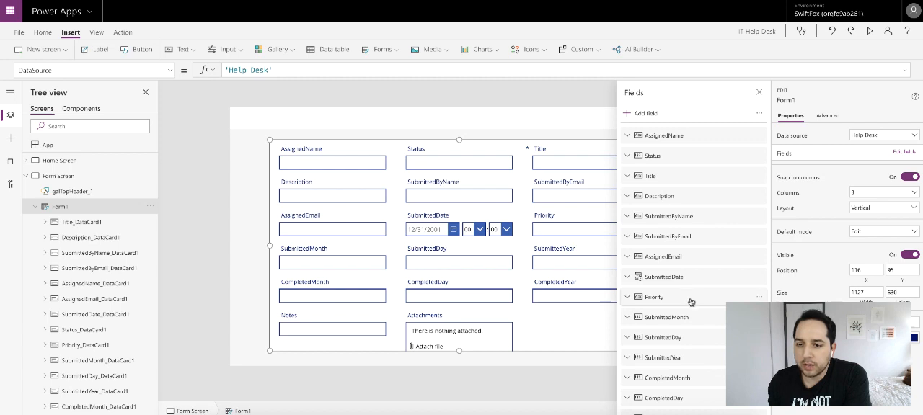
{"action": "left_click_drag", "start_coordinate": [691, 302], "coordinate": [686, 168]}
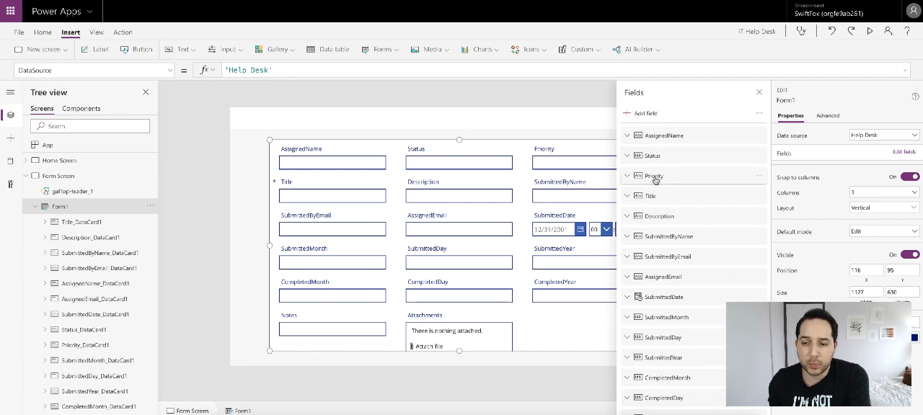
{"action": "scroll", "coordinate": [674, 359], "scroll_direction": "down", "scroll_amount": 1}
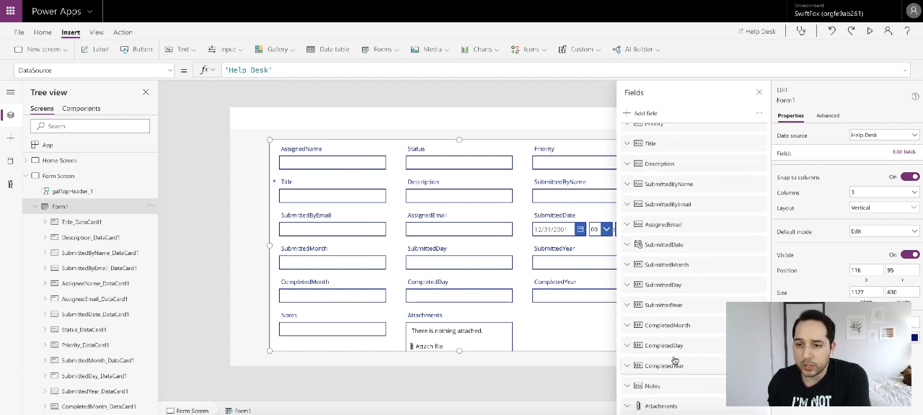
{"action": "left_click_drag", "start_coordinate": [663, 386], "coordinate": [667, 195]}
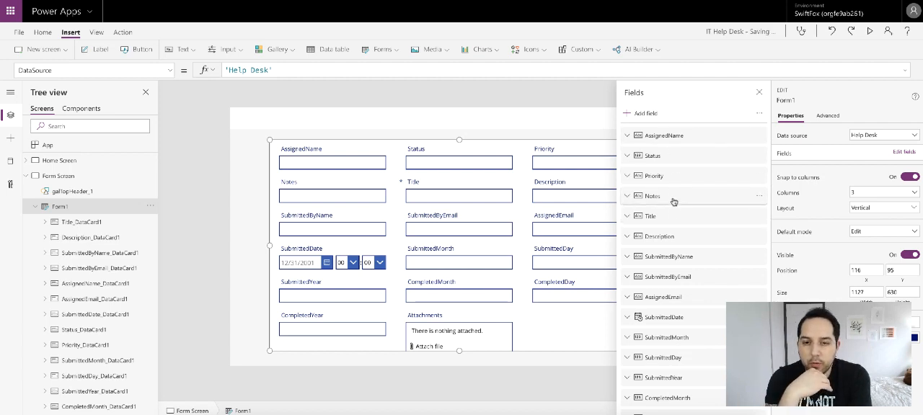
{"action": "left_click", "coordinate": [758, 92]}
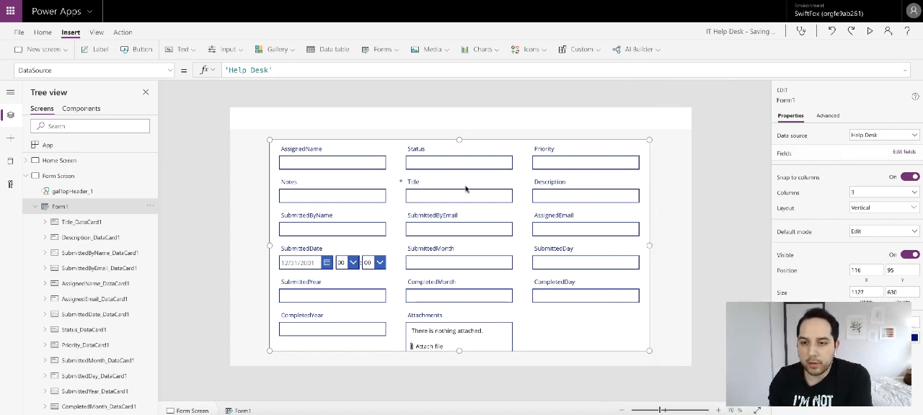
- Unlock the AssignedName card's properties and change its label text to "Assigned"
{"action": "left_click", "coordinate": [357, 156]}
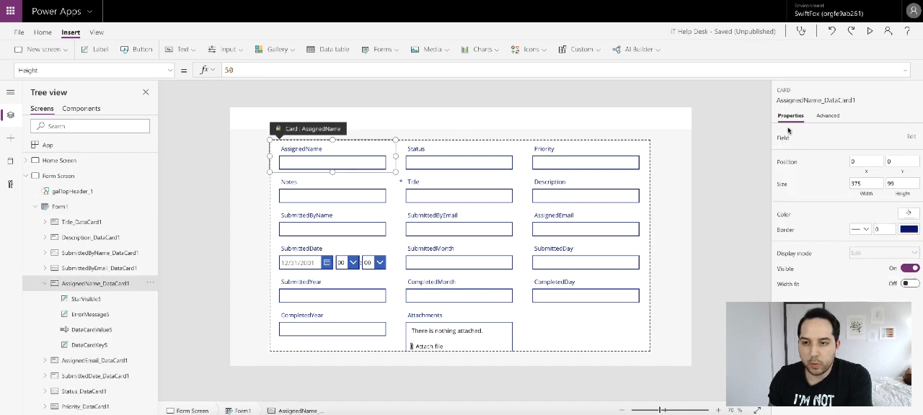
{"action": "left_click", "coordinate": [827, 117]}
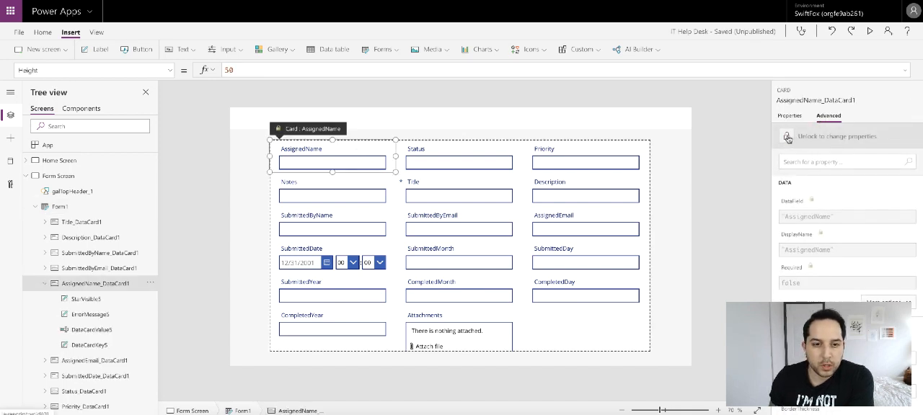
{"action": "left_click", "coordinate": [788, 138]}
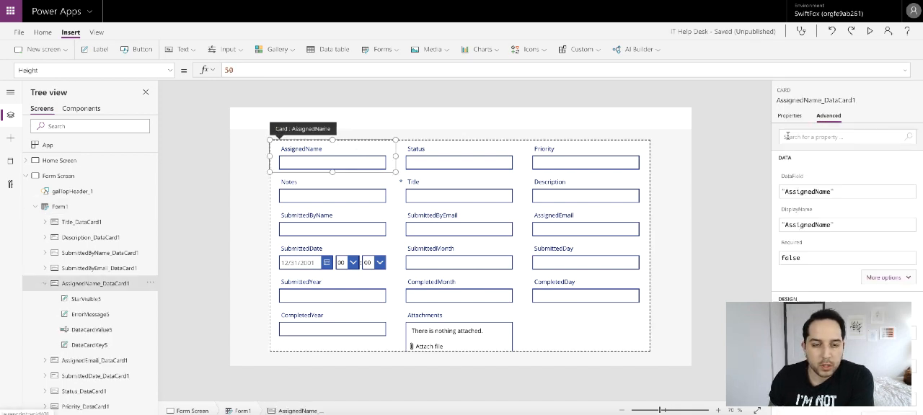
{"action": "left_click", "coordinate": [308, 150]}
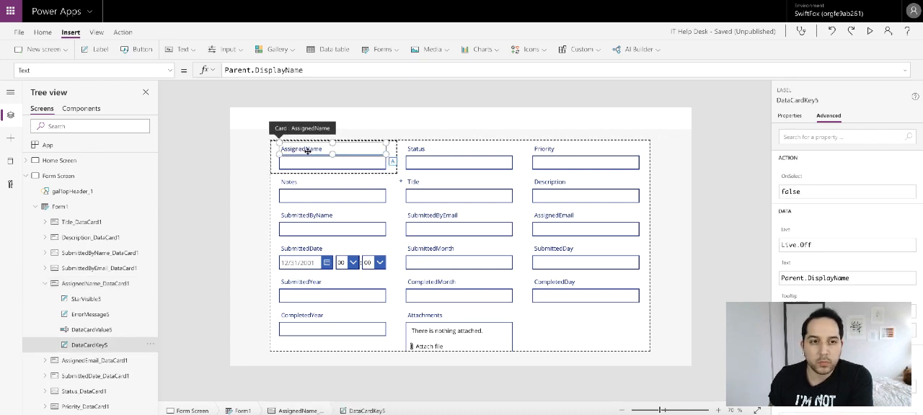
{"action": "double_click", "coordinate": [308, 150]}
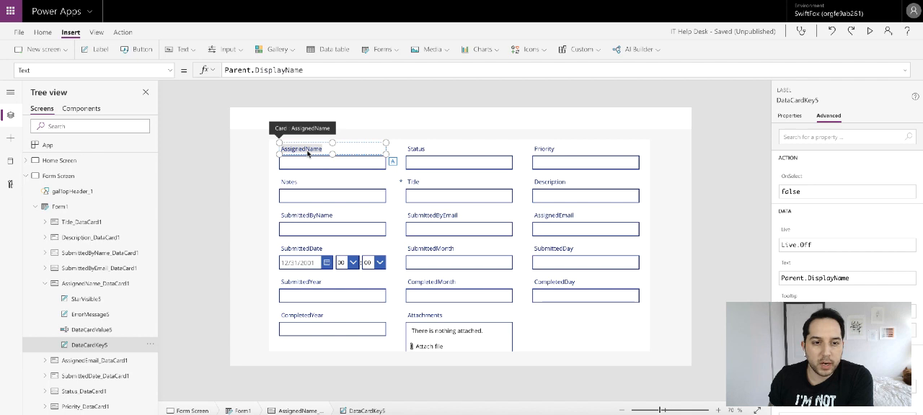
{"action": "type", "text": "Assign"}
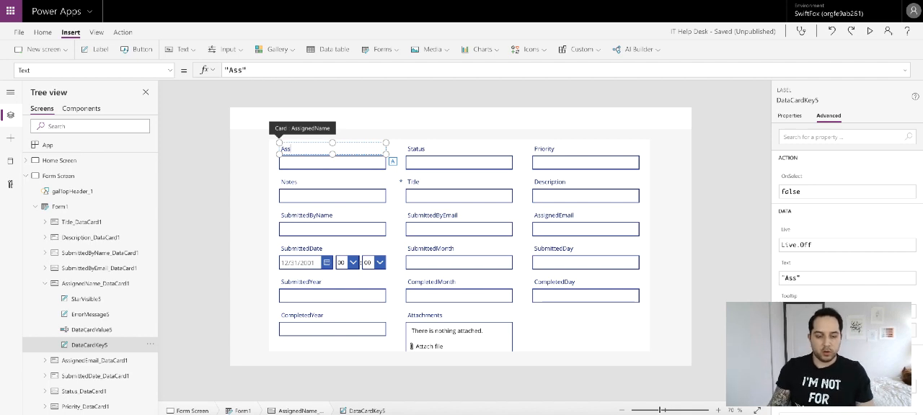
{"action": "type", "text": "ed"}
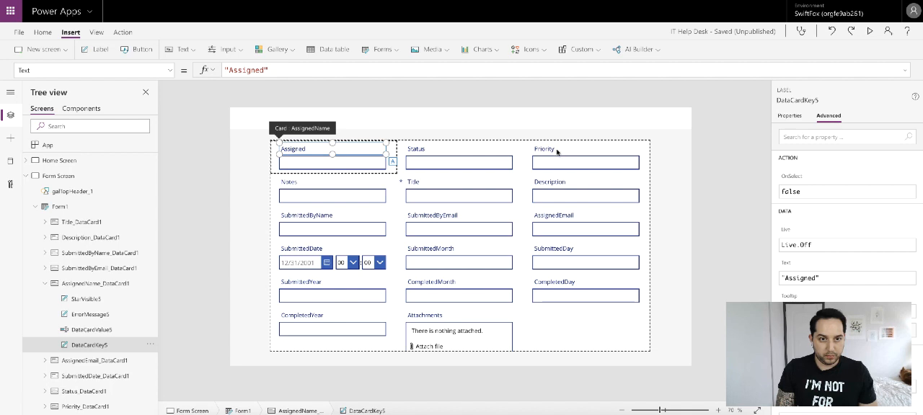
- Insert a drop down into the AssignedName card and set its Items to colHelpTeam
{"action": "left_click", "coordinate": [385, 171]}
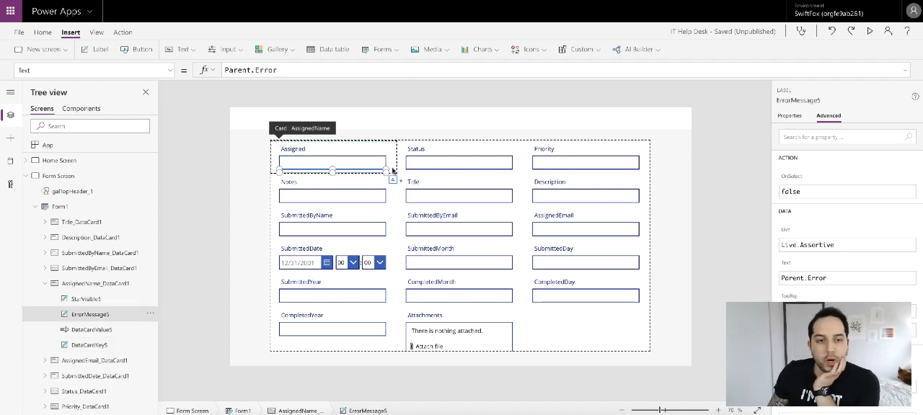
{"action": "left_click", "coordinate": [393, 170]}
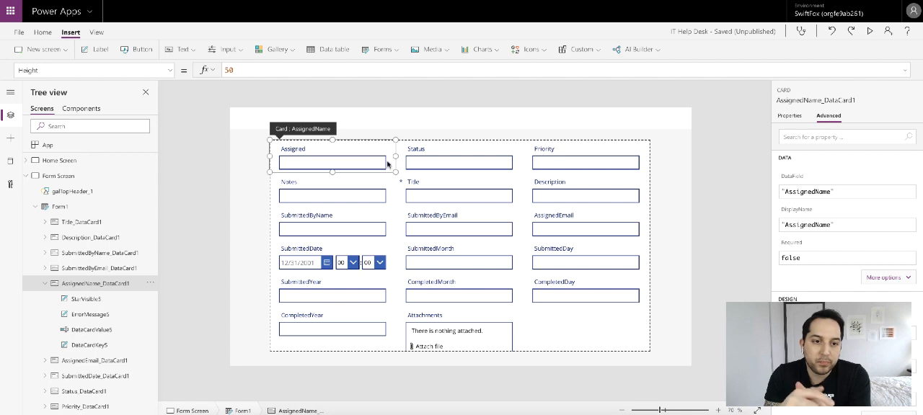
{"action": "left_click", "coordinate": [366, 160]}
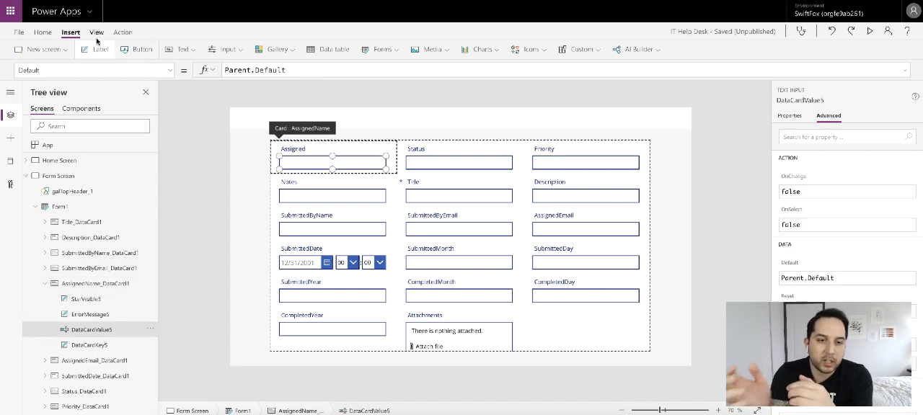
{"action": "left_click", "coordinate": [235, 50]}
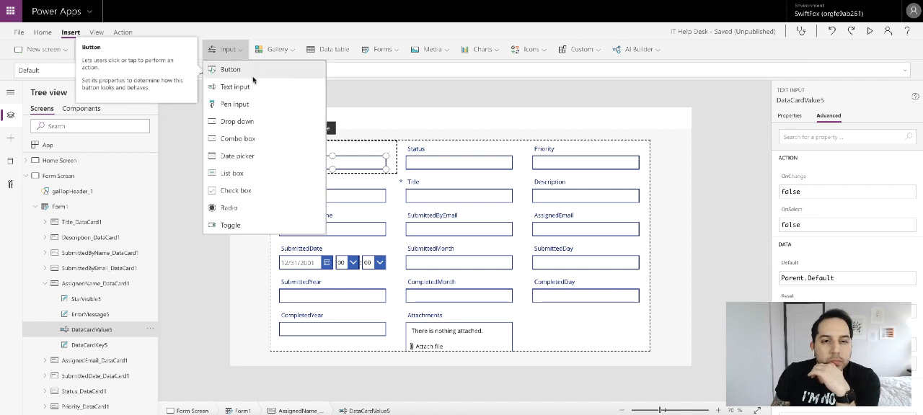
{"action": "left_click", "coordinate": [264, 123]}
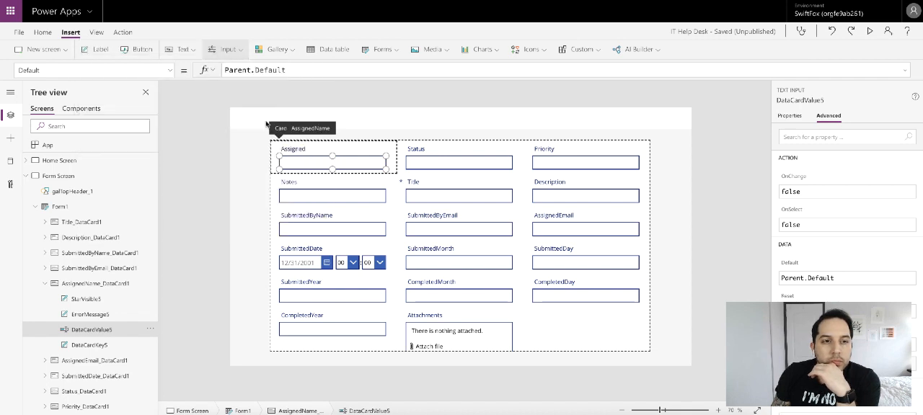
{"action": "double_click", "coordinate": [312, 66]}
{"action": "type", "text": "col"}
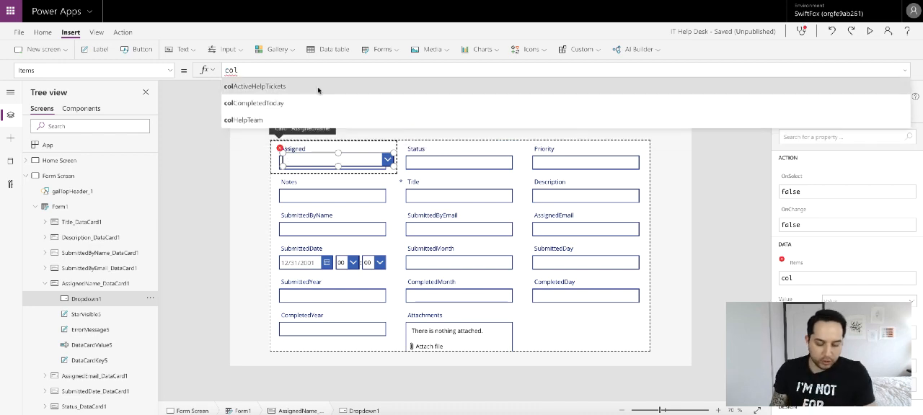
{"action": "left_click", "coordinate": [276, 121]}
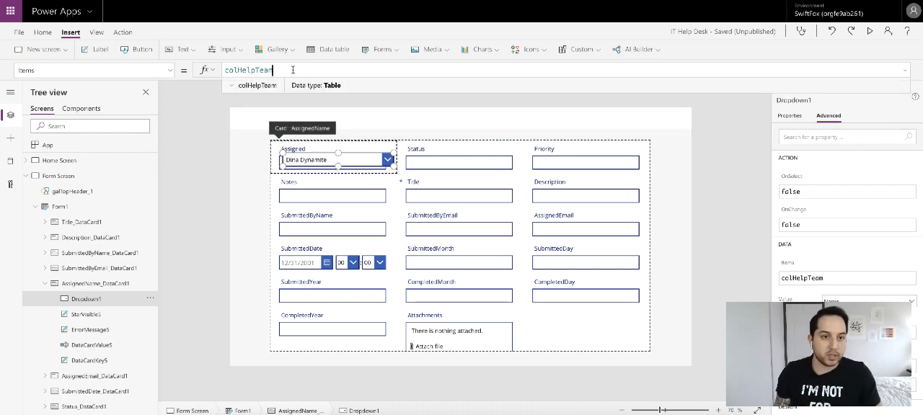
- Move the drop down up off the AssignedName card's original text input and delete that text input
{"action": "mouse_move", "coordinate": [338, 156]}
{"action": "left_mouse_down"}
{"action": "mouse_move", "coordinate": [319, 157]}
{"action": "mouse_move", "coordinate": [323, 148]}
{"action": "left_mouse_up"}
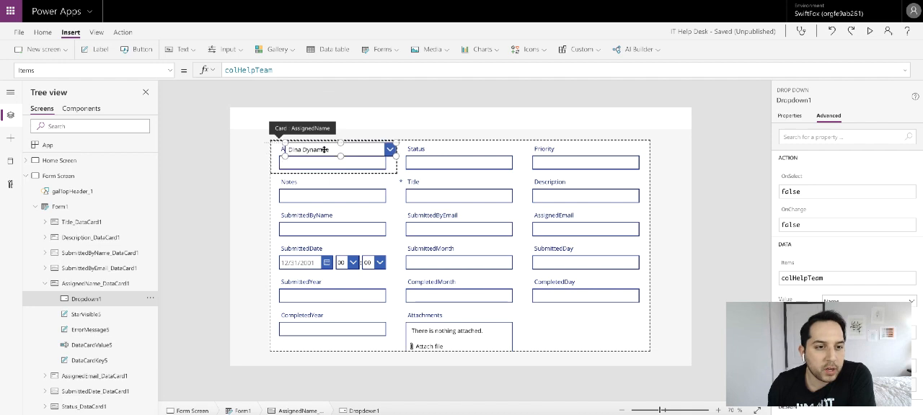
{"action": "left_click", "coordinate": [313, 165]}
{"action": "key", "text": "Delete"}
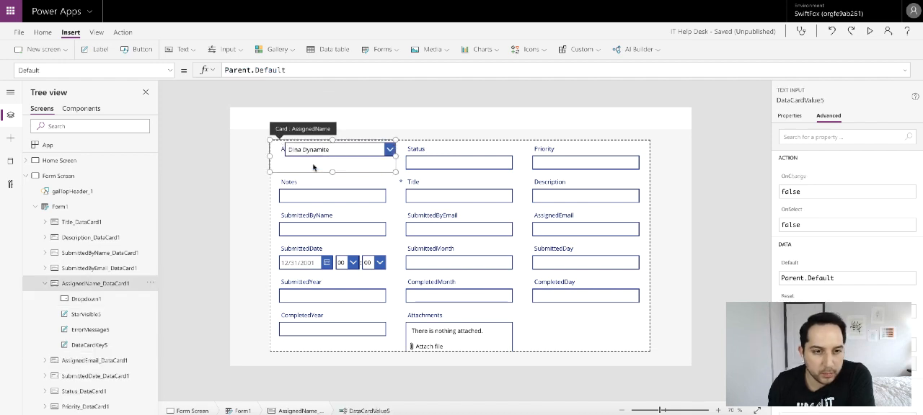
- Clear the broken Y formula of the error message label in the AssignedName card
{"action": "left_click", "coordinate": [277, 135]}
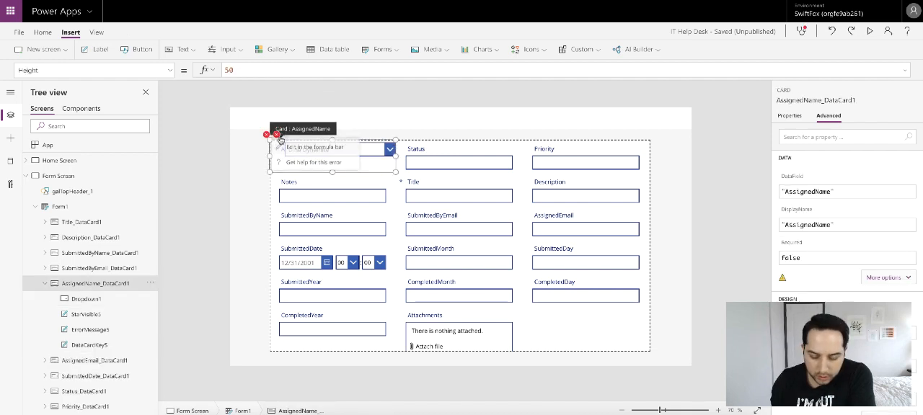
{"action": "left_click", "coordinate": [303, 145]}
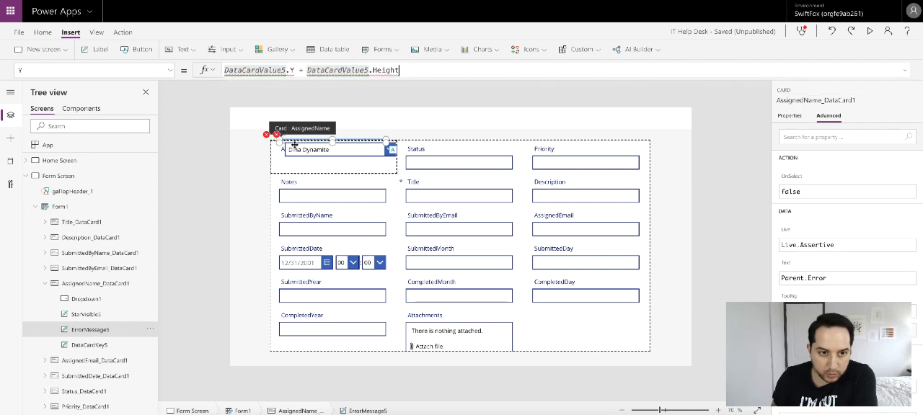
{"action": "triple_click", "coordinate": [421, 70]}
{"action": "key", "text": "BackSpace"}
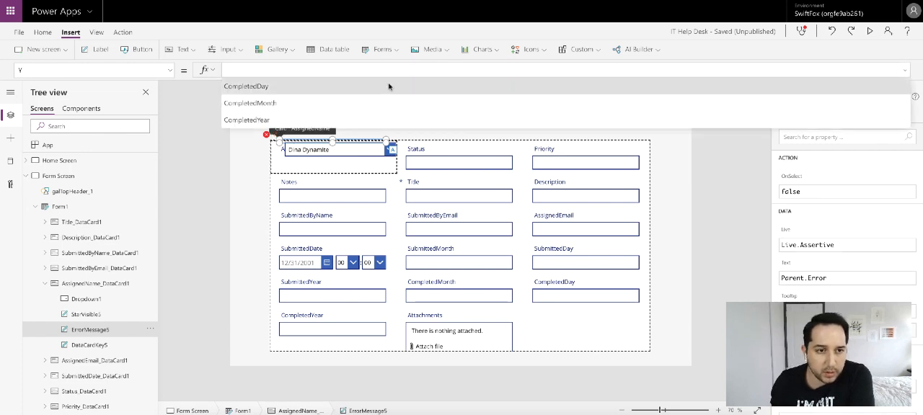
- Clear the Update formula of the AssignedName card
{"action": "left_click", "coordinate": [278, 137]}
{"action": "left_click", "coordinate": [304, 148]}
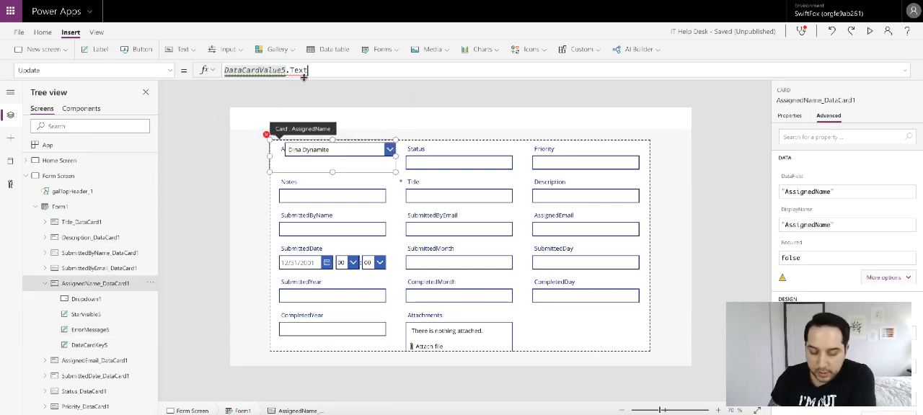
{"action": "triple_click", "coordinate": [326, 70]}
{"action": "key", "text": "BackSpace"}
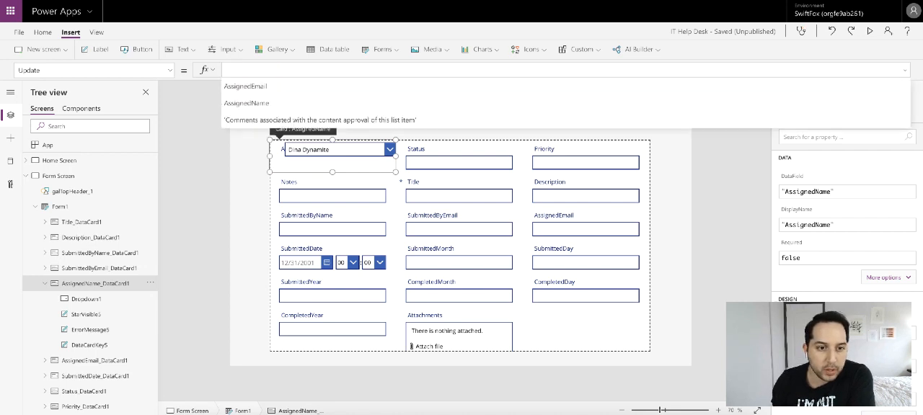
- Move the drop down beneath the Assigned label and set its Y position to 49 to line up with the Status text input
{"action": "left_click", "coordinate": [333, 155]}
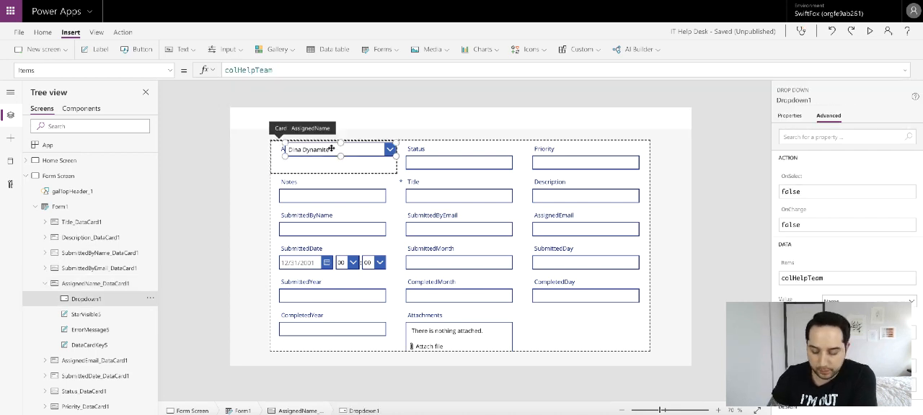
{"action": "left_click_drag", "start_coordinate": [315, 155], "coordinate": [311, 164]}
{"action": "left_click", "coordinate": [414, 165]}
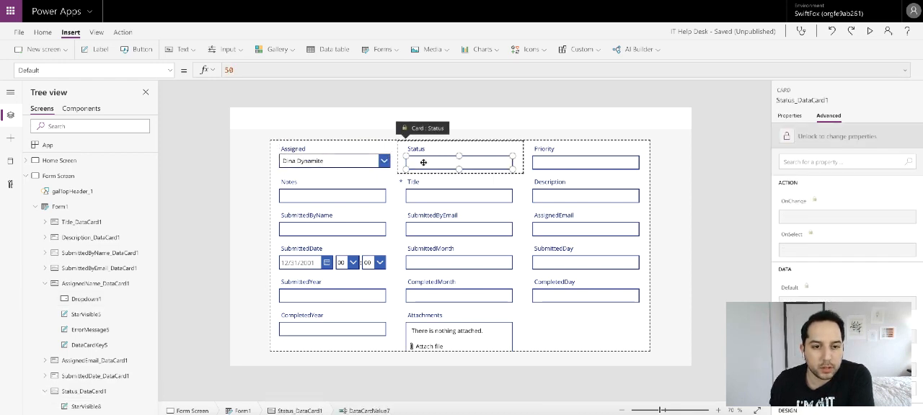
{"action": "left_click", "coordinate": [791, 117]}
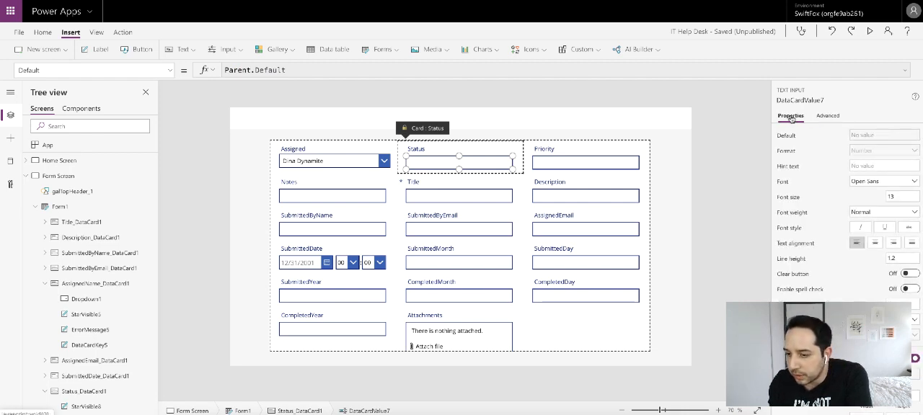
{"action": "left_click", "coordinate": [314, 163]}
{"action": "left_click", "coordinate": [312, 162]}
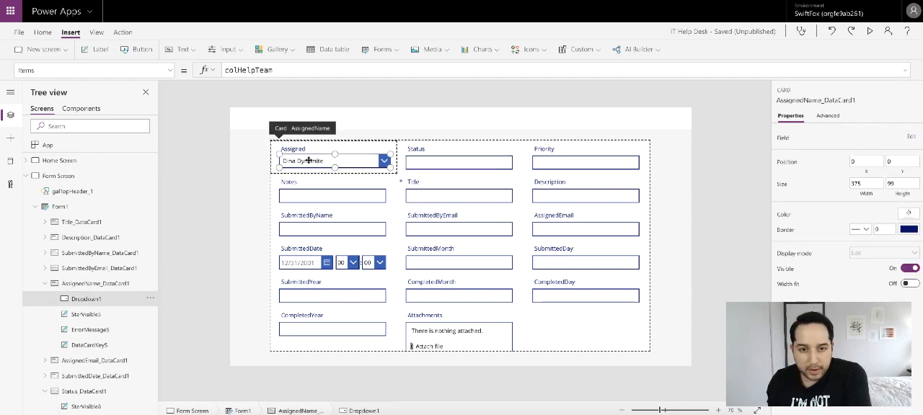
{"action": "left_click", "coordinate": [905, 244]}
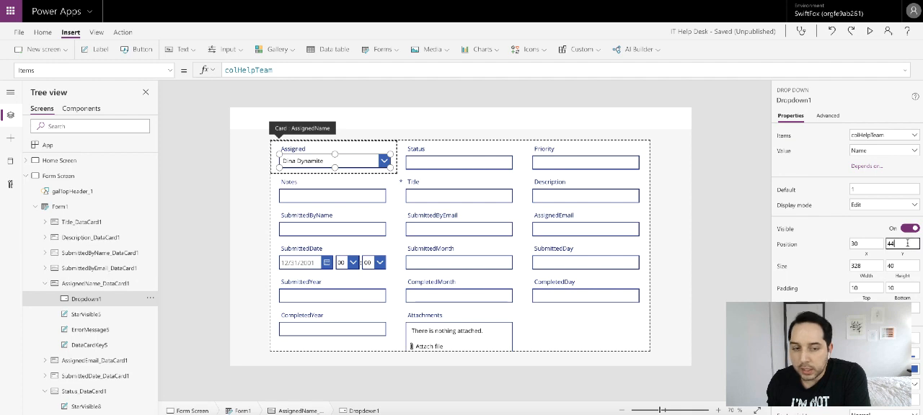
{"action": "type", "text": "49"}
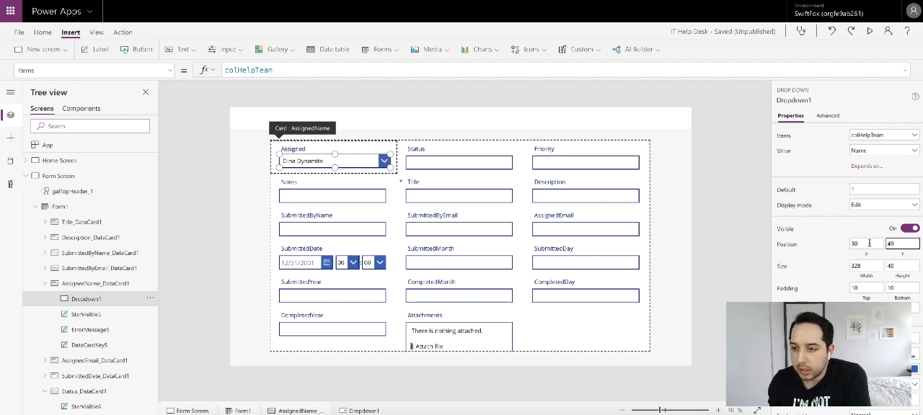
{"action": "left_click", "coordinate": [836, 247]}
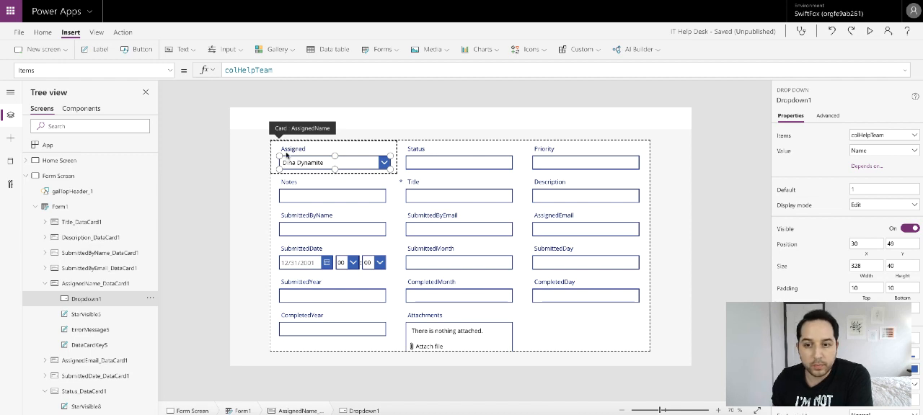
- Set the AssignedName card's border color and its drop down's chevron background color to black
{"action": "left_click", "coordinate": [291, 152]}
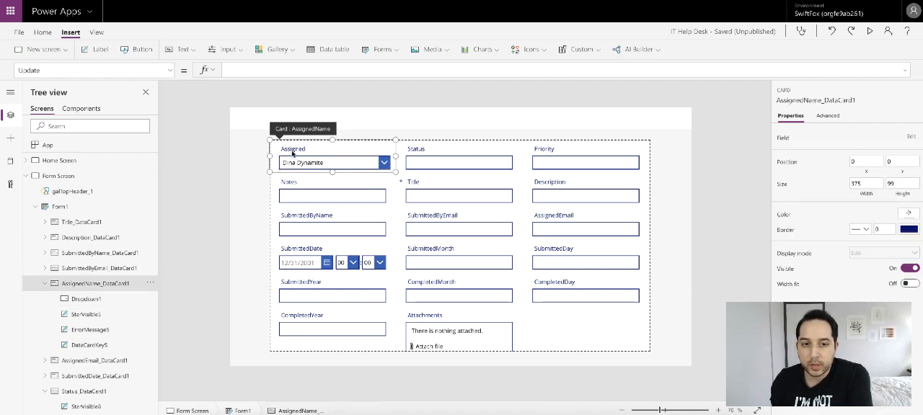
{"action": "left_click", "coordinate": [910, 230]}
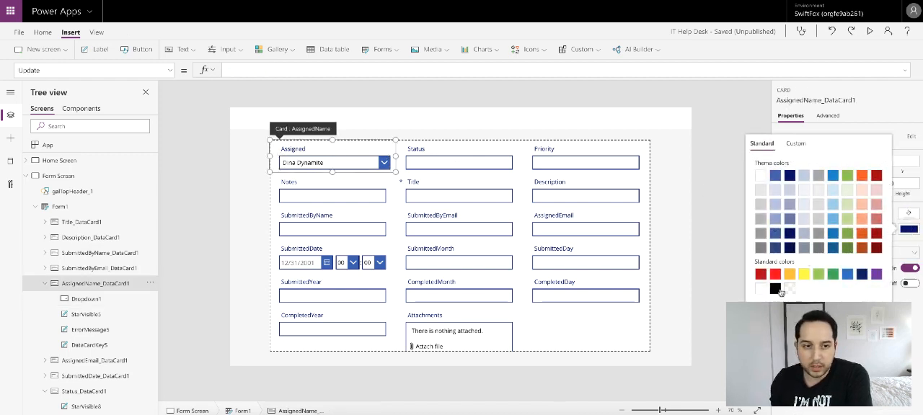
{"action": "left_click", "coordinate": [345, 163]}
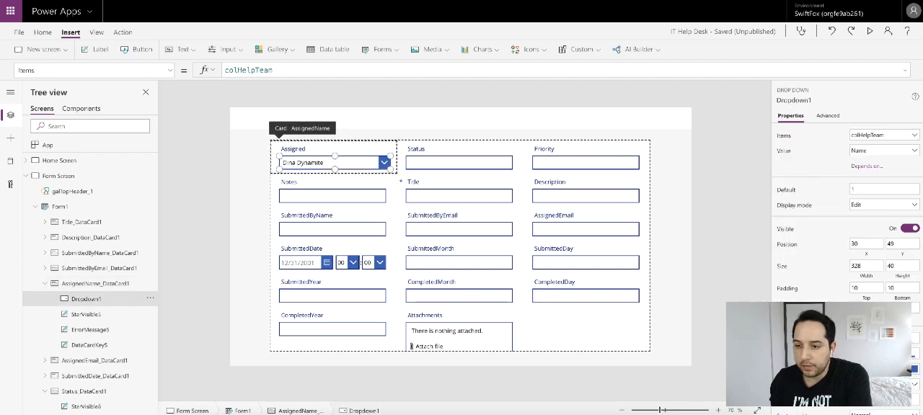
{"action": "left_click", "coordinate": [912, 369]}
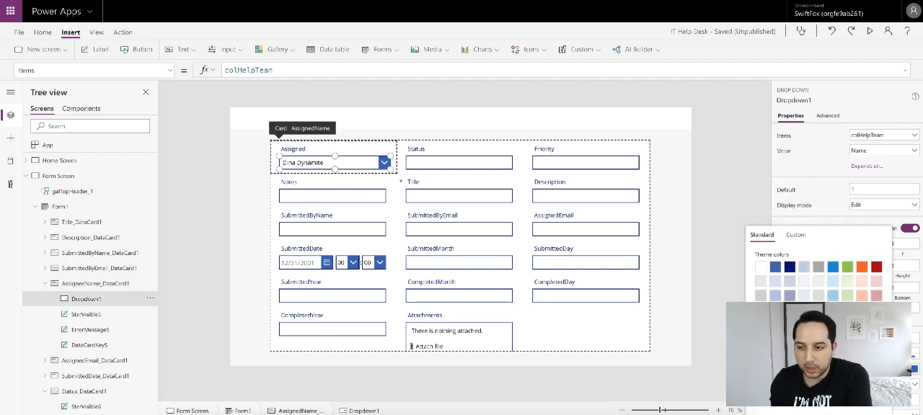
{"action": "left_click", "coordinate": [914, 332]}
{"action": "left_click", "coordinate": [906, 369]}
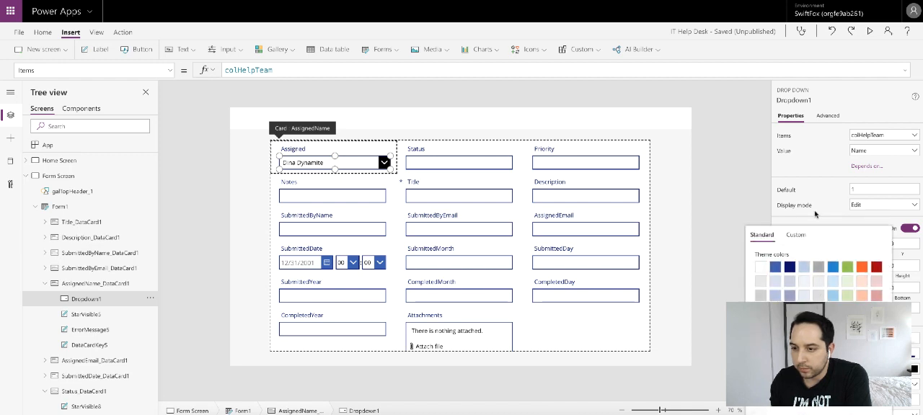
{"action": "left_click", "coordinate": [829, 172]}
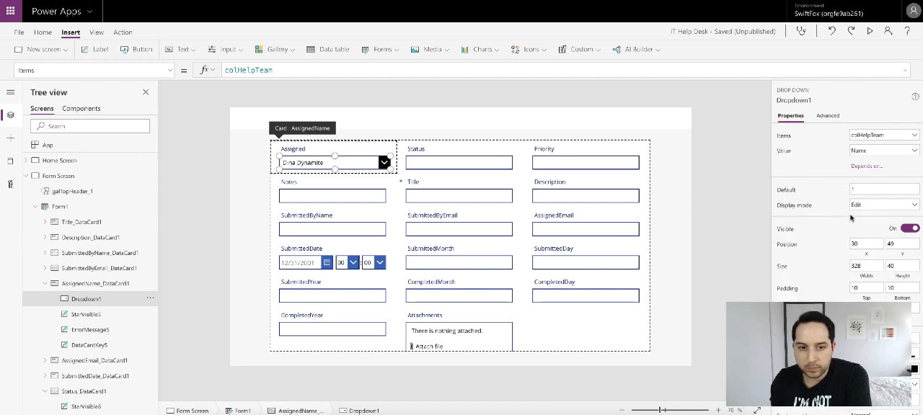
- Set the text color of the Assigned label to black
{"action": "left_click", "coordinate": [301, 149]}
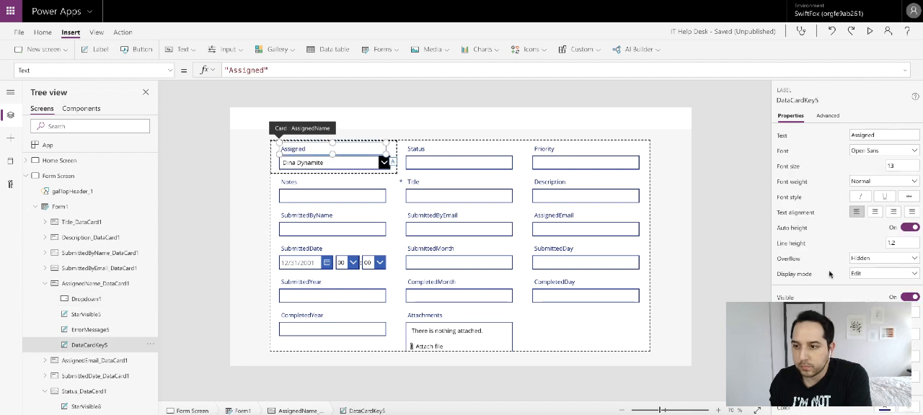
{"action": "scroll", "coordinate": [830, 310], "scroll_direction": "down", "scroll_amount": 1}
{"action": "left_click", "coordinate": [892, 362]}
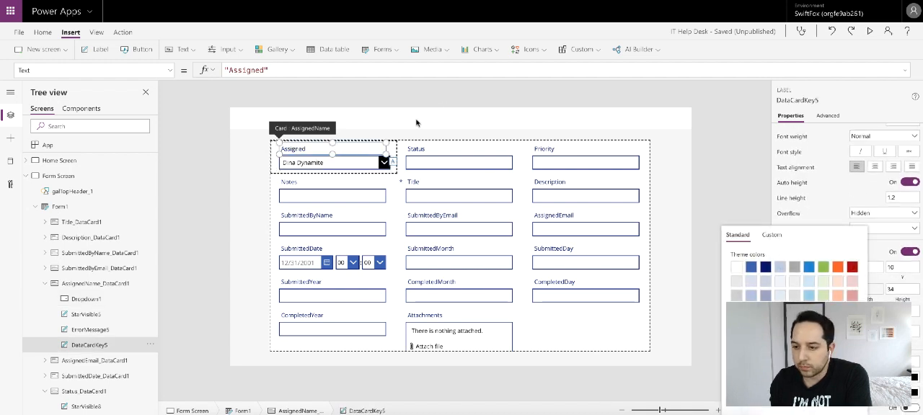
- Set the border color of the drop down in the AssignedName card to black
{"action": "left_click", "coordinate": [289, 165]}
{"action": "left_click", "coordinate": [290, 165]}
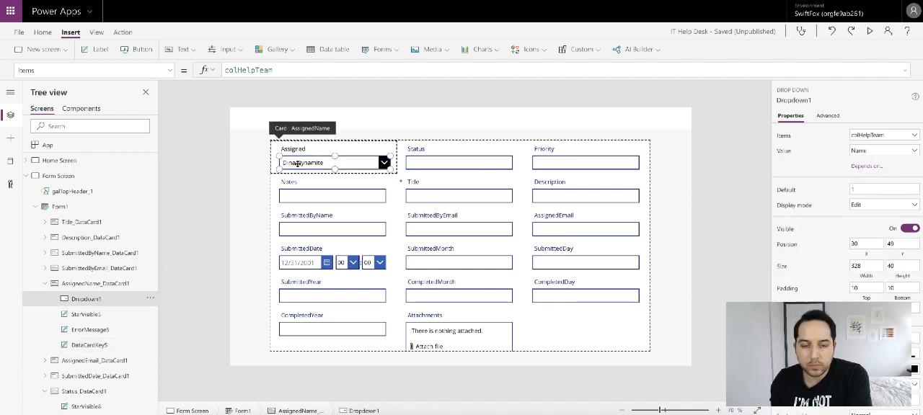
{"action": "scroll", "coordinate": [850, 294], "scroll_direction": "down", "scroll_amount": 1}
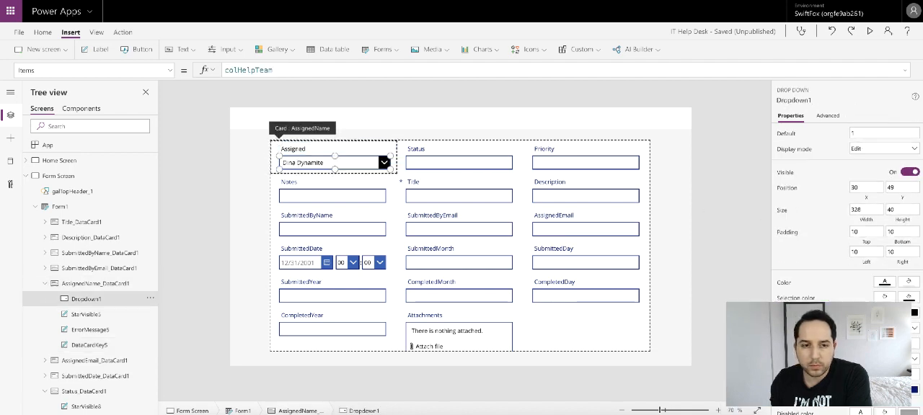
{"action": "scroll", "coordinate": [865, 324], "scroll_direction": "down", "scroll_amount": 1}
{"action": "left_click", "coordinate": [909, 326]}
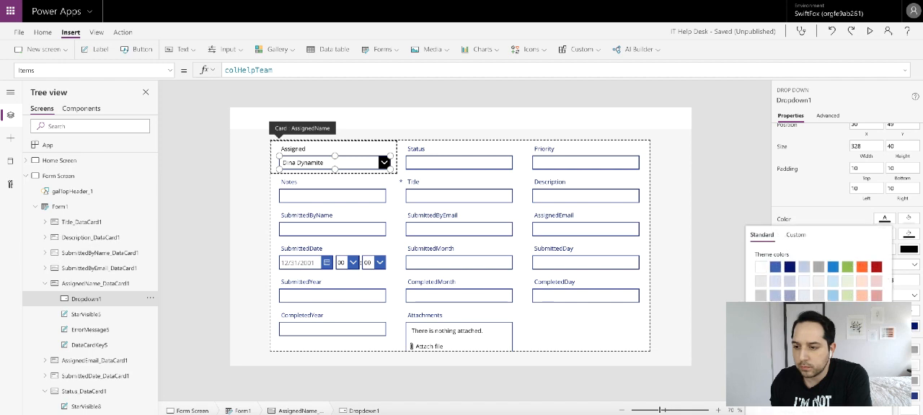
{"action": "left_click", "coordinate": [711, 196]}
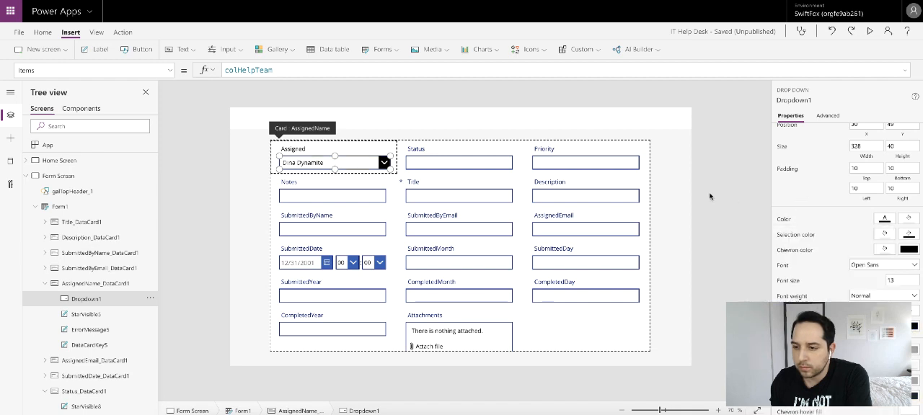
{"action": "left_click", "coordinate": [703, 195]}
- Set the AssignedName card's Update formula to Dropdown1.Selected.Name
{"action": "left_click", "coordinate": [324, 161]}
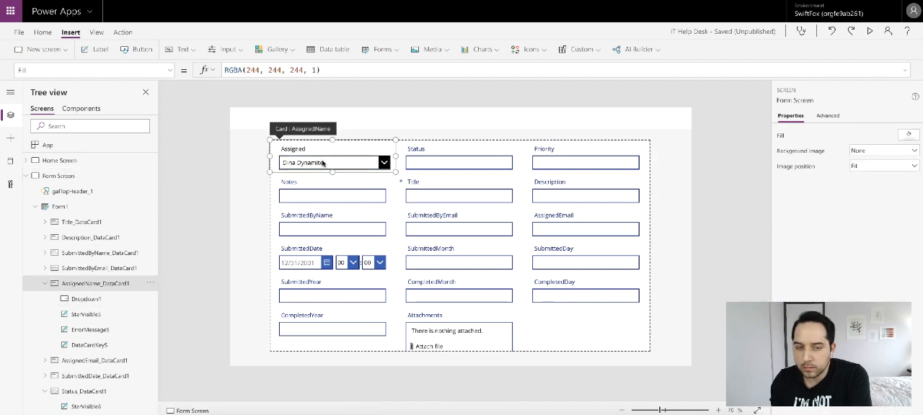
{"action": "left_click", "coordinate": [323, 162]}
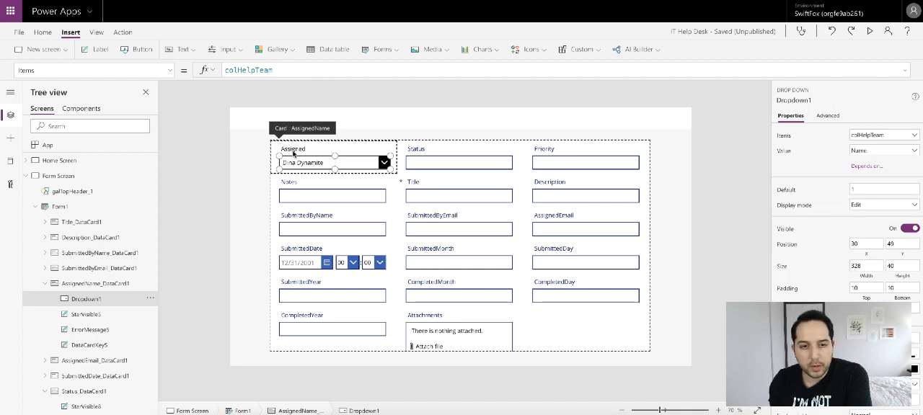
{"action": "left_click", "coordinate": [356, 148]}
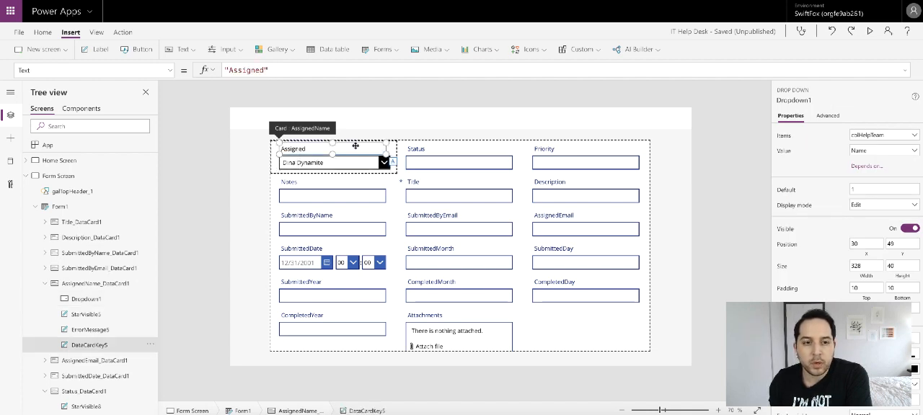
{"action": "left_click", "coordinate": [393, 148]}
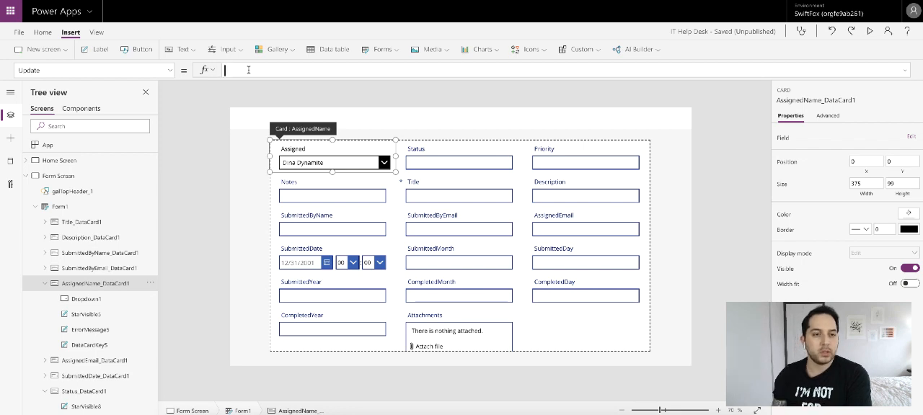
{"action": "type", "text": "Dropd"}
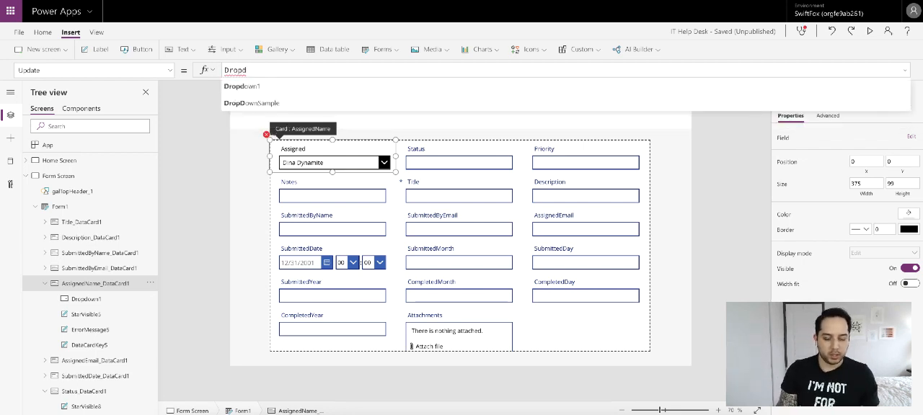
{"action": "left_click", "coordinate": [262, 89]}
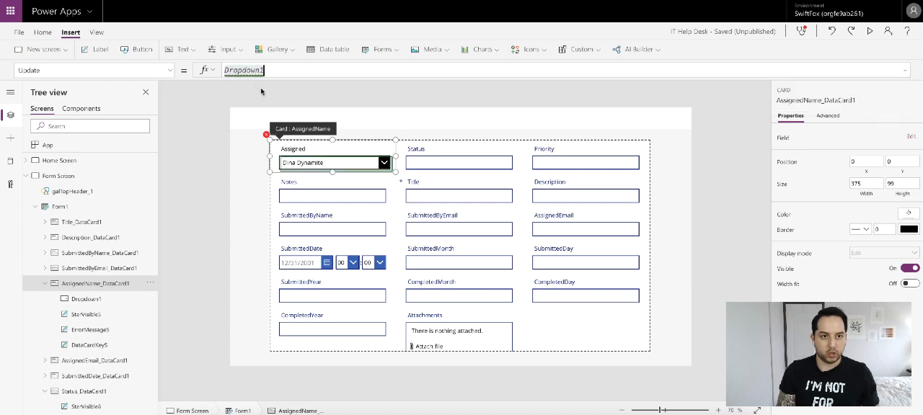
{"action": "type", "text": ".Se"}
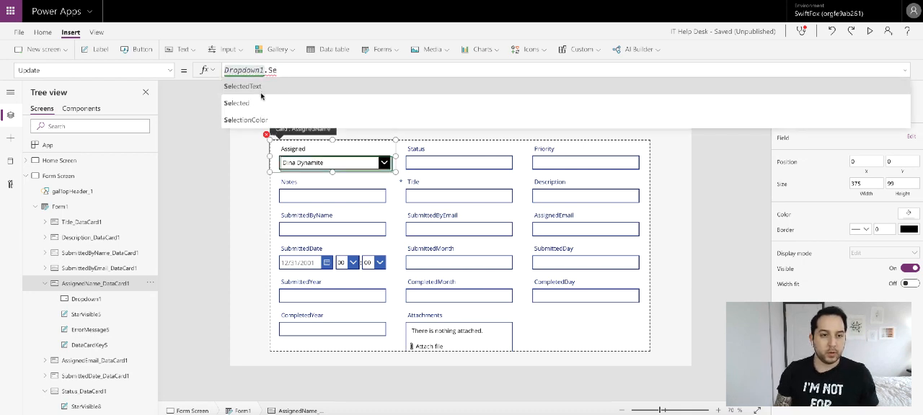
{"action": "left_click", "coordinate": [261, 104]}
{"action": "type", "text": "."}
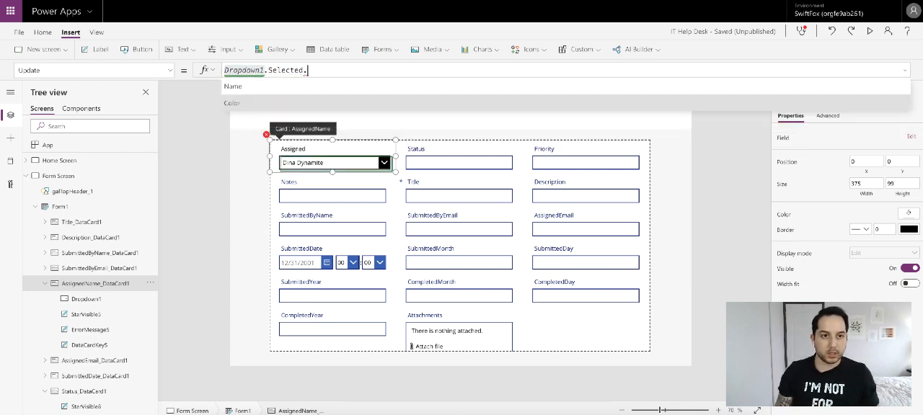
{"action": "left_click", "coordinate": [252, 88]}
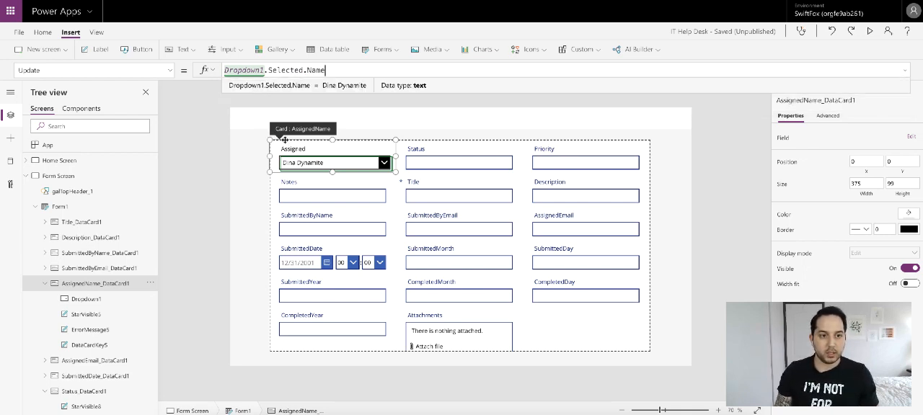
- Examine the Default formula of the AssignedName card
{"action": "left_click", "coordinate": [168, 70]}
{"action": "scroll", "coordinate": [92, 122], "scroll_direction": "up", "scroll_amount": 3}
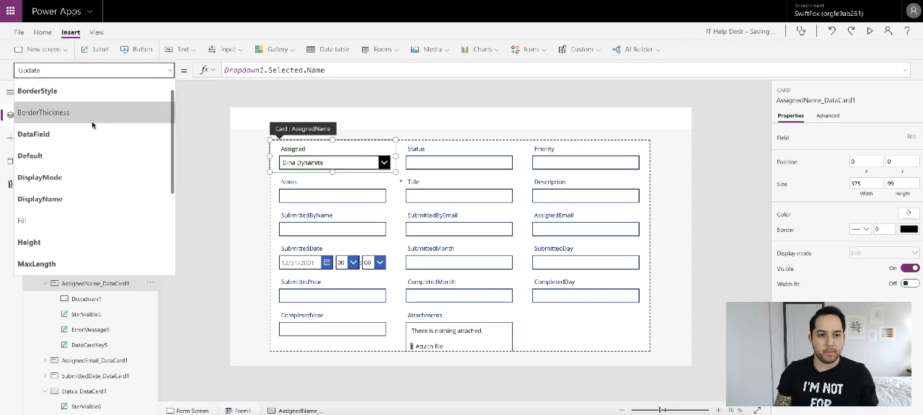
{"action": "scroll", "coordinate": [92, 126], "scroll_direction": "up", "scroll_amount": 1}
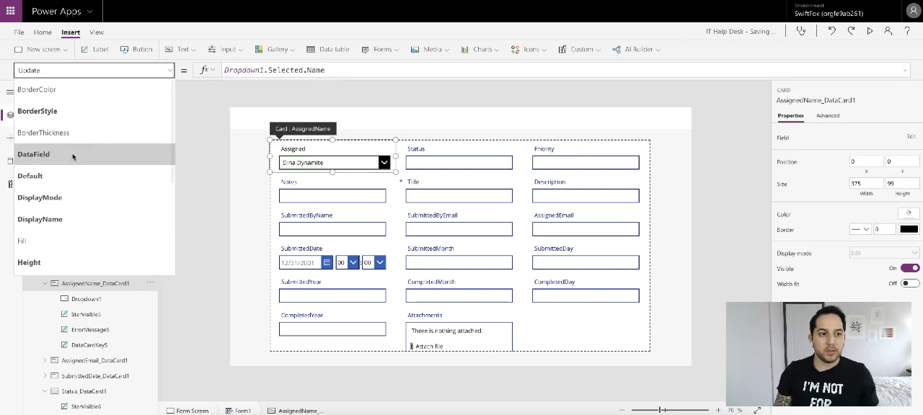
{"action": "left_click", "coordinate": [75, 176]}
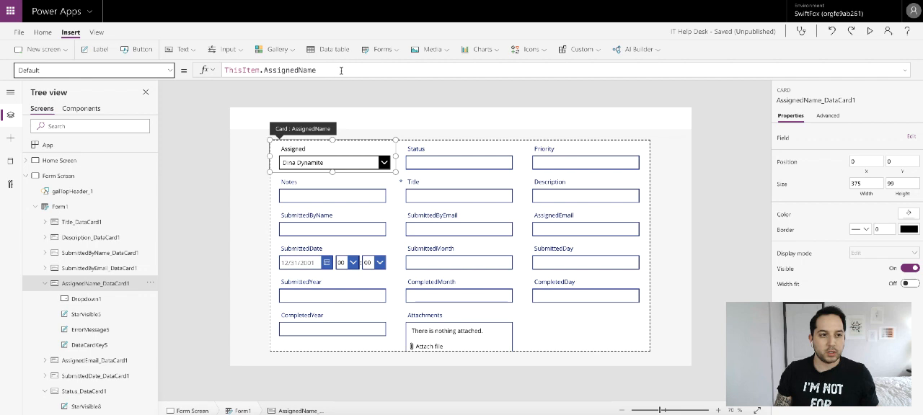
{"action": "left_click", "coordinate": [258, 70]}
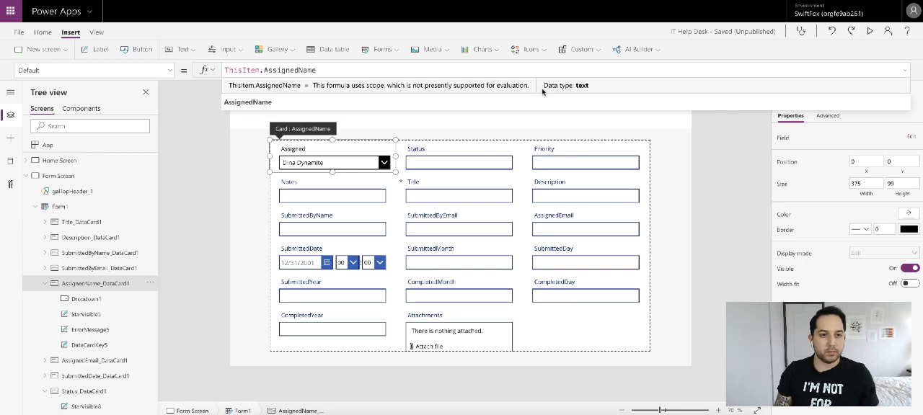
{"action": "left_click", "coordinate": [714, 165]}
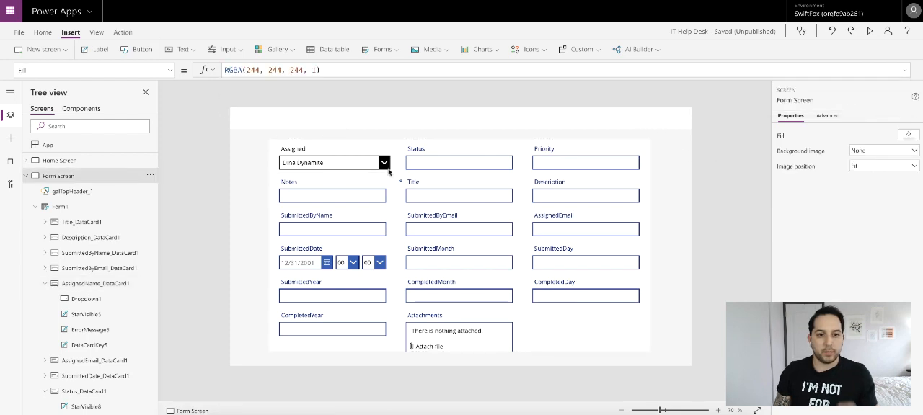
- Set the border color of the Status card to black
{"action": "left_click", "coordinate": [434, 152]}
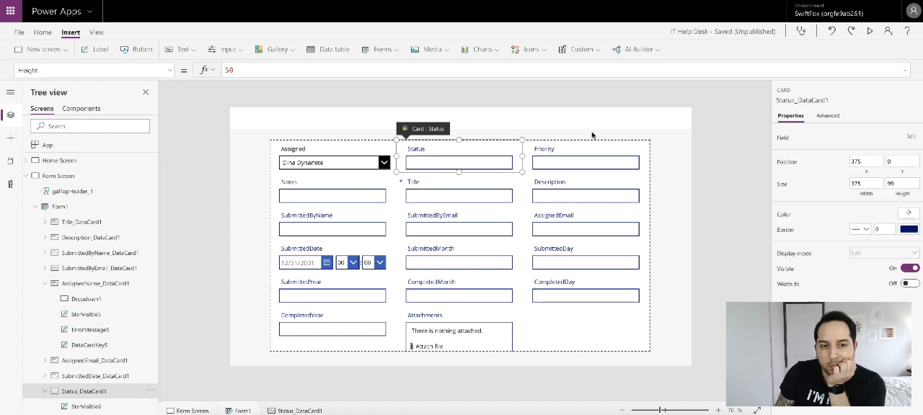
{"action": "left_click", "coordinate": [829, 118]}
{"action": "left_click", "coordinate": [792, 136]}
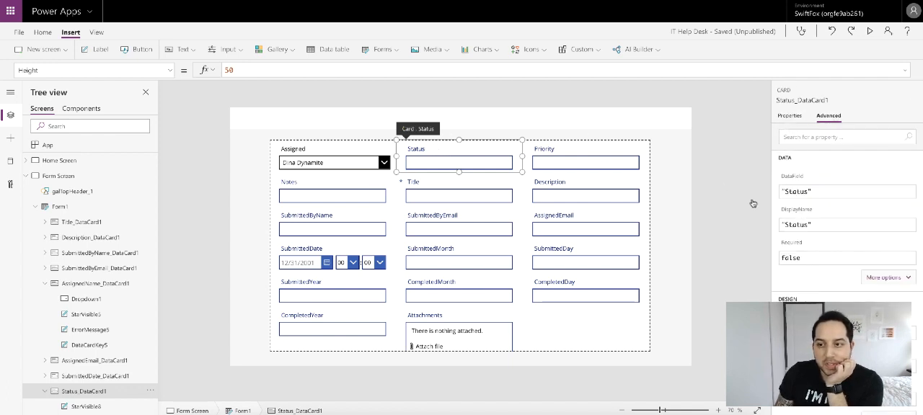
{"action": "left_click", "coordinate": [790, 117]}
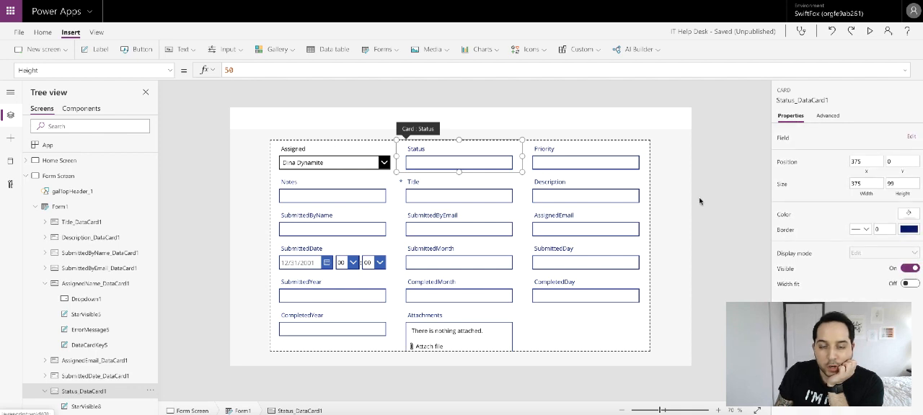
{"action": "left_click", "coordinate": [906, 230]}
{"action": "left_click", "coordinate": [775, 290]}
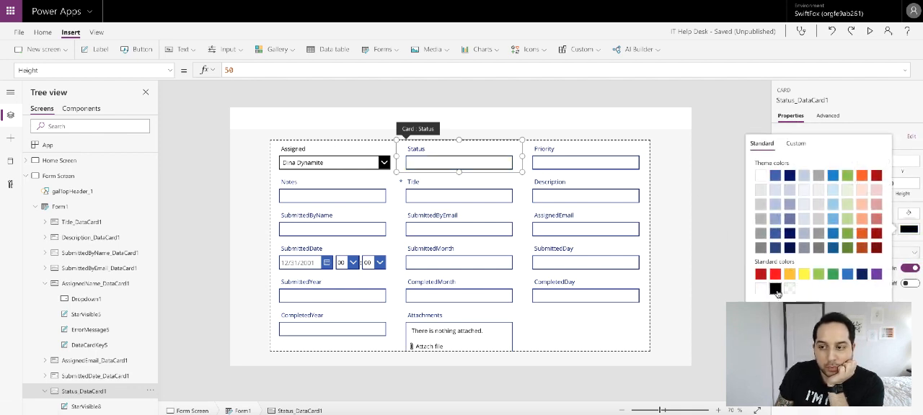
- Set the text color of the Status label to black
{"action": "left_click", "coordinate": [438, 155]}
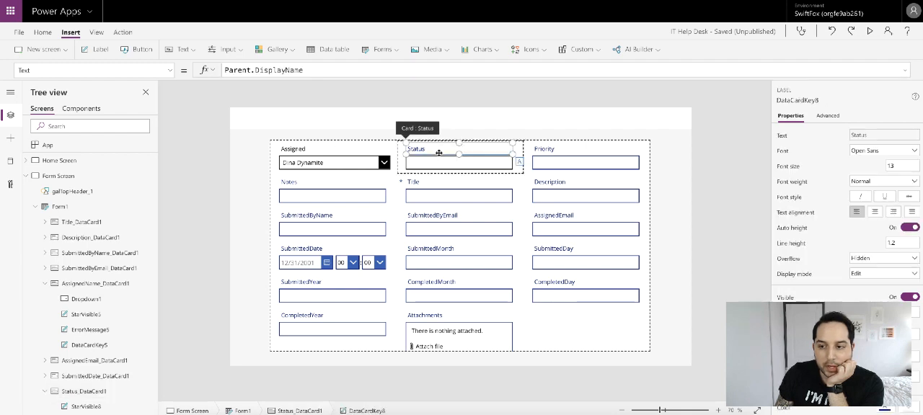
{"action": "scroll", "coordinate": [843, 217], "scroll_direction": "down", "scroll_amount": 1}
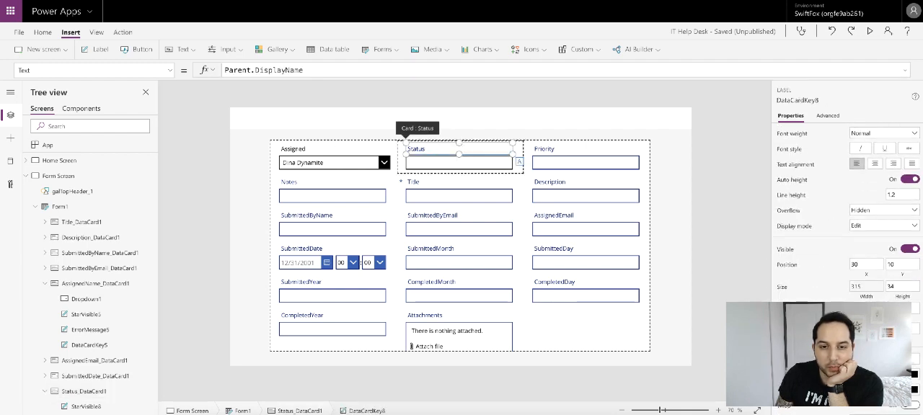
{"action": "left_click", "coordinate": [886, 359]}
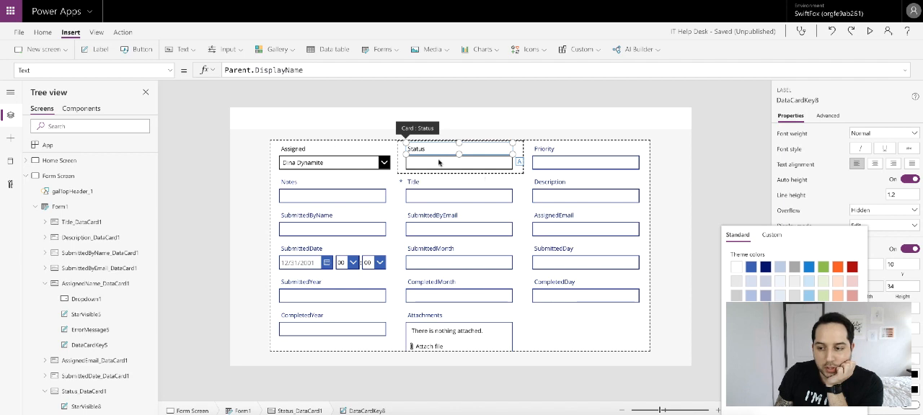
- Delete the text input from the Status card and clear the Y formula of the card's error message label
{"action": "left_click", "coordinate": [415, 164]}
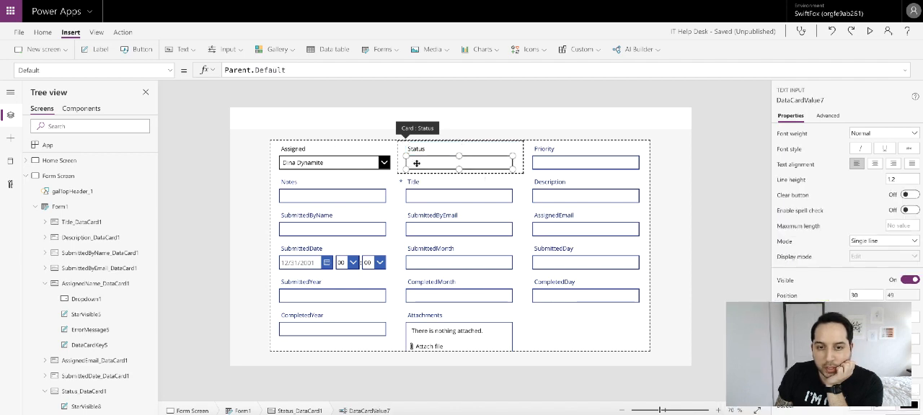
{"action": "key", "text": "Delete"}
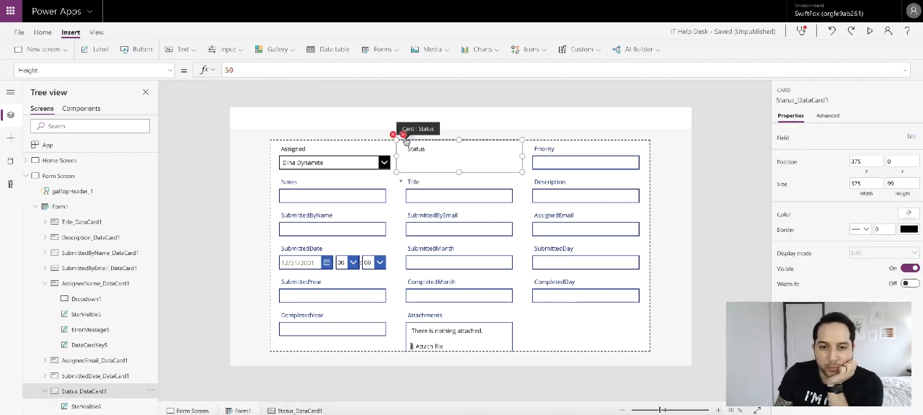
{"action": "triple_click", "coordinate": [421, 68]}
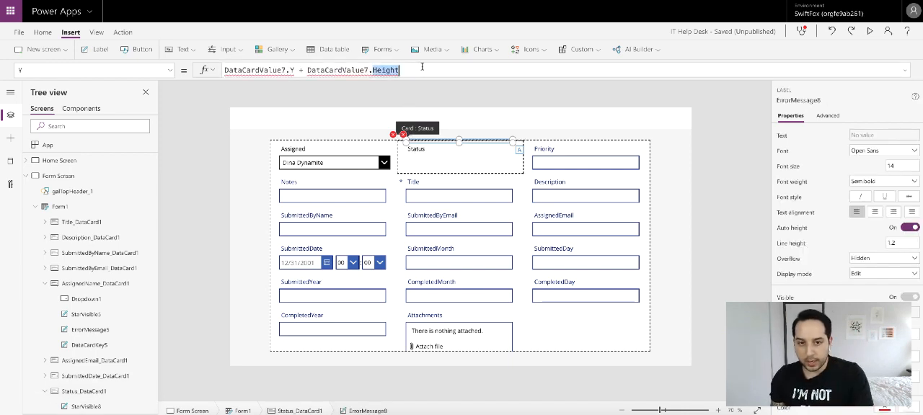
{"action": "key", "text": "BackSpace"}
- Clear the Status card's Update formula that references the deleted text input
{"action": "left_click", "coordinate": [404, 148]}
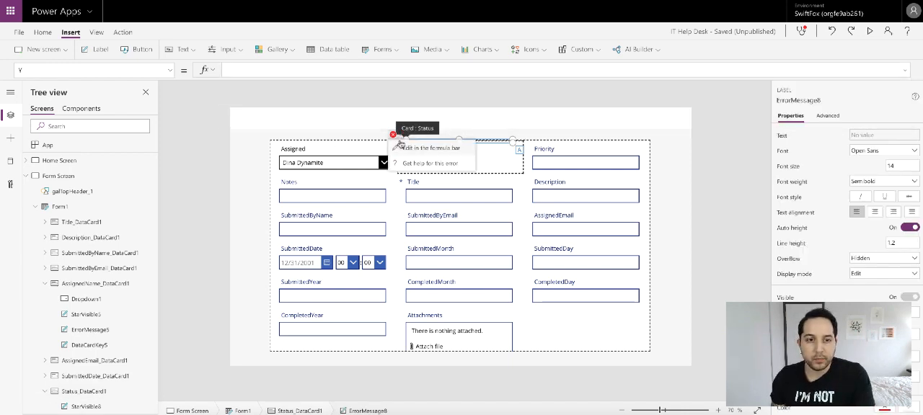
{"action": "triple_click", "coordinate": [384, 65]}
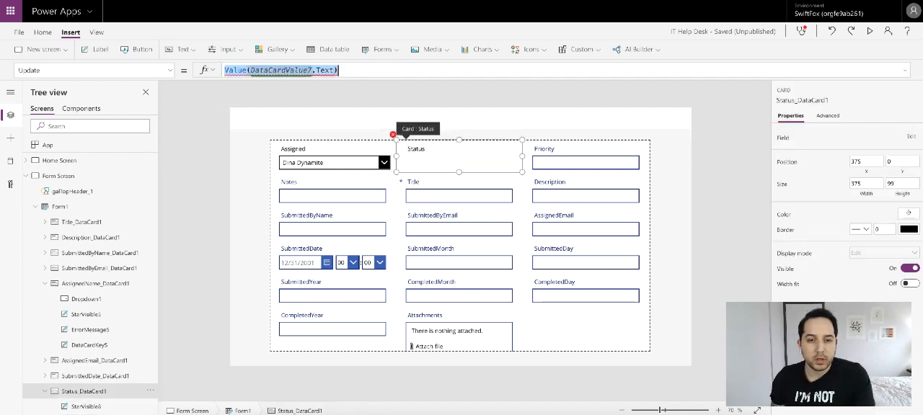
{"action": "key", "text": "BackSpace"}
{"action": "left_click", "coordinate": [430, 161]}
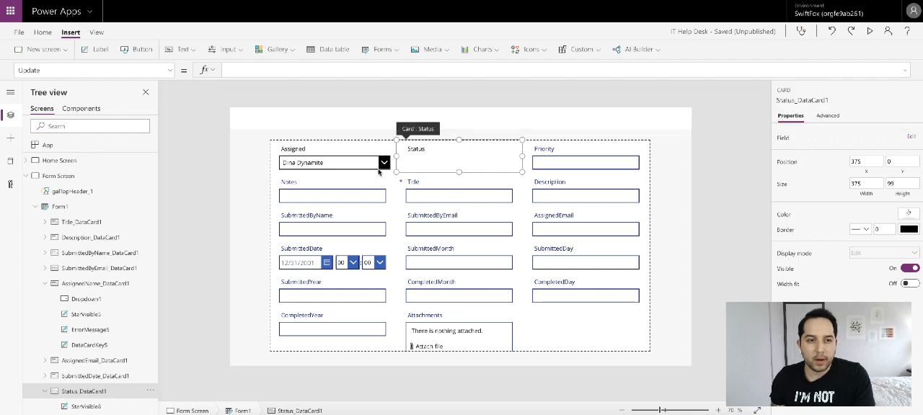
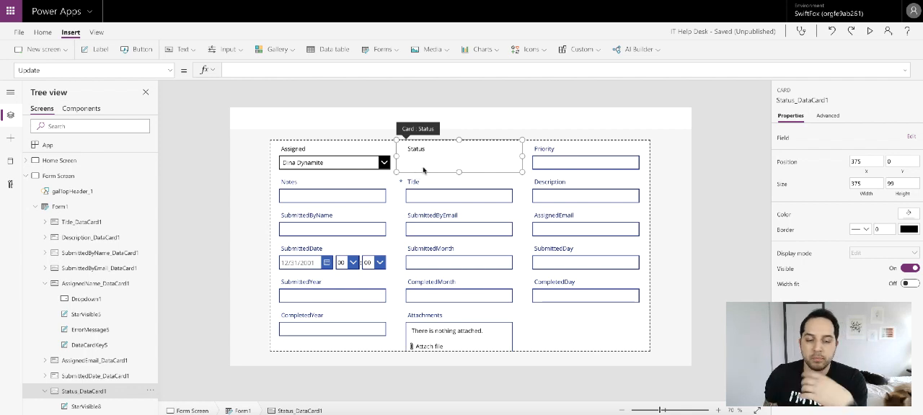
- Insert a drop down into the Status card
{"action": "scroll", "coordinate": [114, 358], "scroll_direction": "down", "scroll_amount": 3}
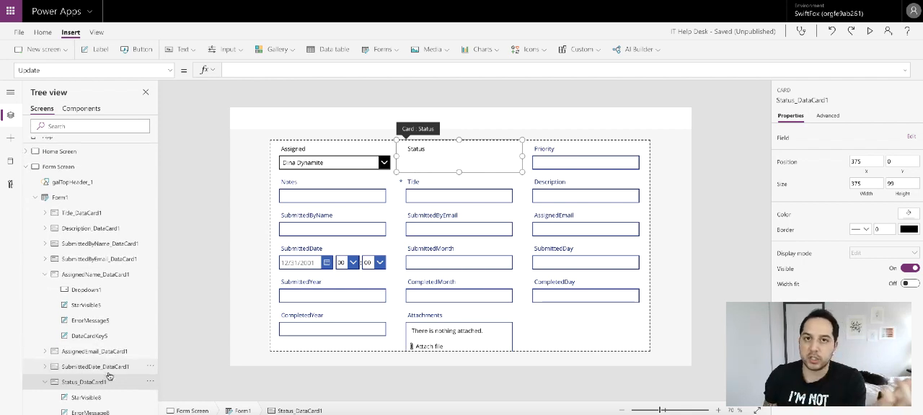
{"action": "left_click", "coordinate": [103, 354]}
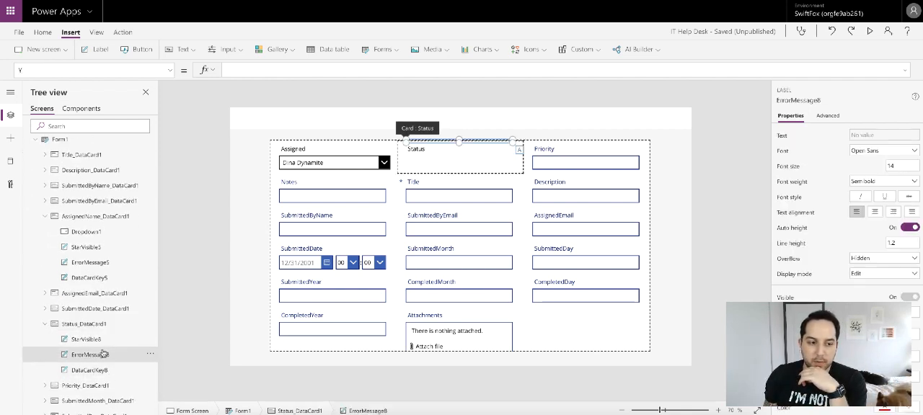
{"action": "left_click", "coordinate": [182, 49]}
{"action": "left_click", "coordinate": [245, 49]}
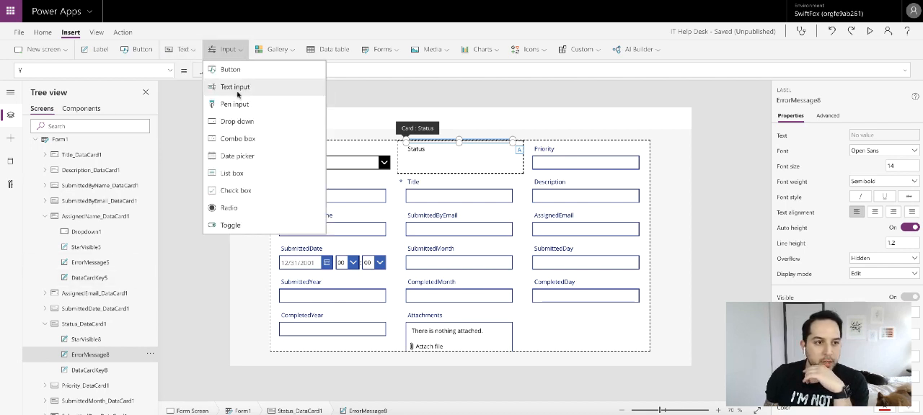
{"action": "left_click", "coordinate": [243, 120]}
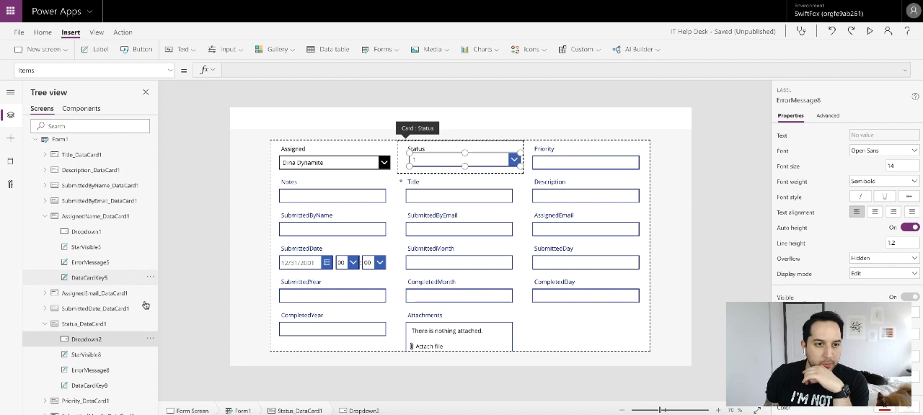
- Delete the required-star label and the error message label from the Status card
{"action": "left_click", "coordinate": [99, 356]}
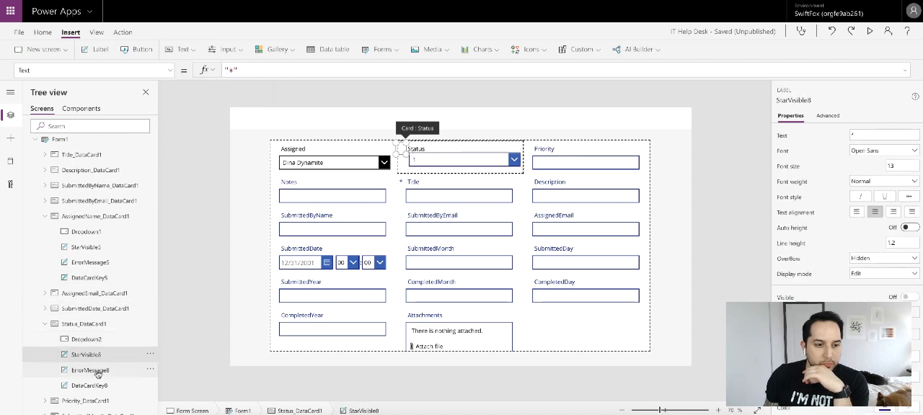
{"action": "left_click", "coordinate": [98, 372], "text": "ctrl"}
{"action": "right_click", "coordinate": [98, 374]}
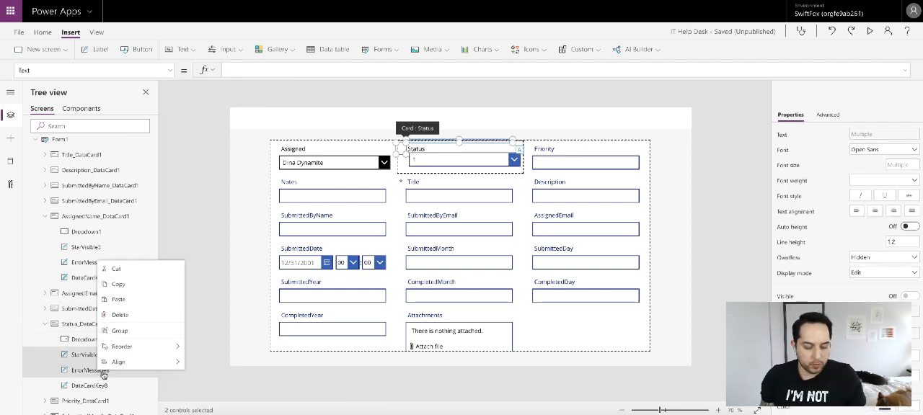
{"action": "left_click", "coordinate": [119, 315]}
- Position the Status drop down at X 30 and Y 49 within its card
{"action": "left_click", "coordinate": [425, 163]}
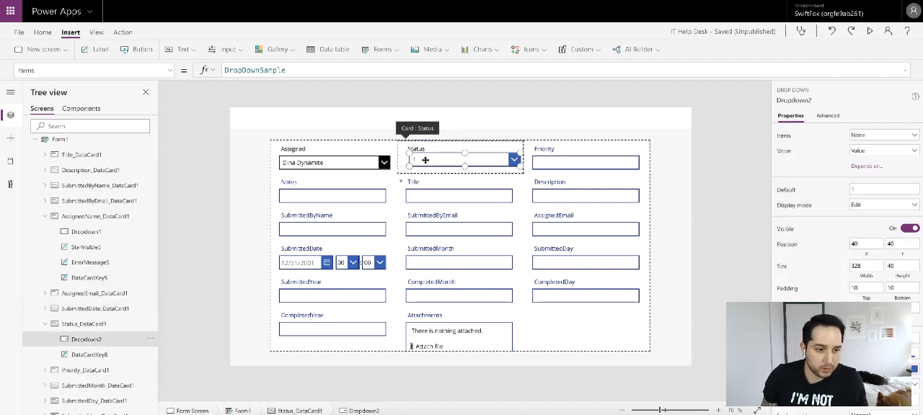
{"action": "left_click", "coordinate": [862, 245]}
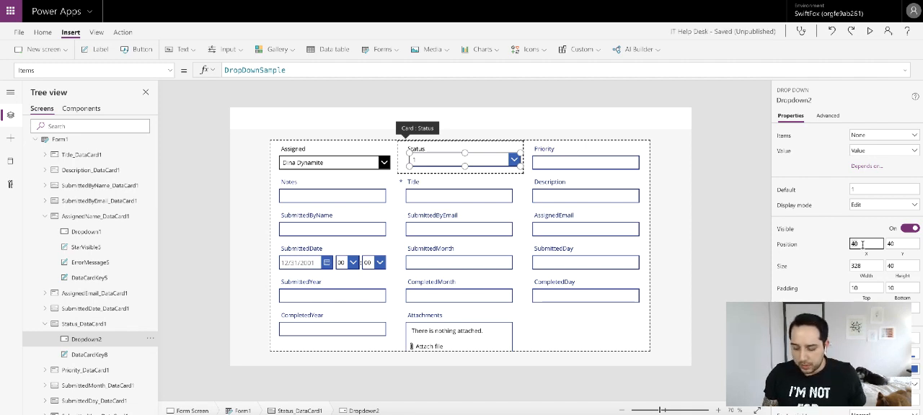
{"action": "key", "text": "BackSpace"}
{"action": "key", "text": "BackSpace"}
{"action": "type", "text": "3"}
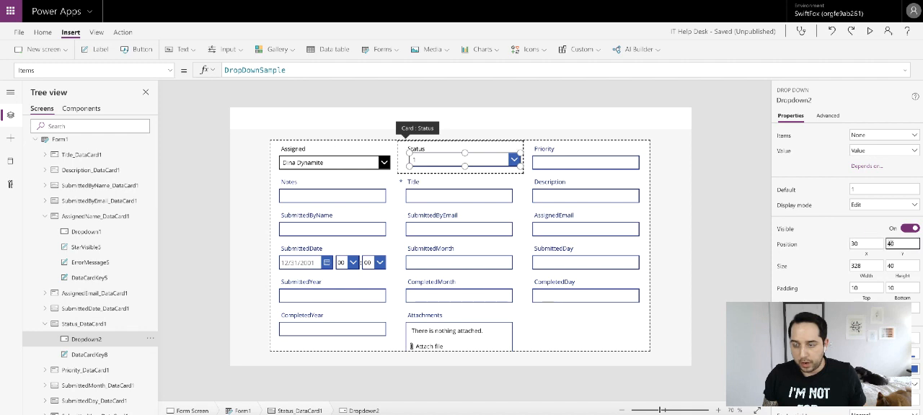
{"action": "key", "text": "Tab"}
{"action": "key", "text": "BackSpace"}
{"action": "type", "text": "9"}
{"action": "left_click", "coordinate": [811, 256]}
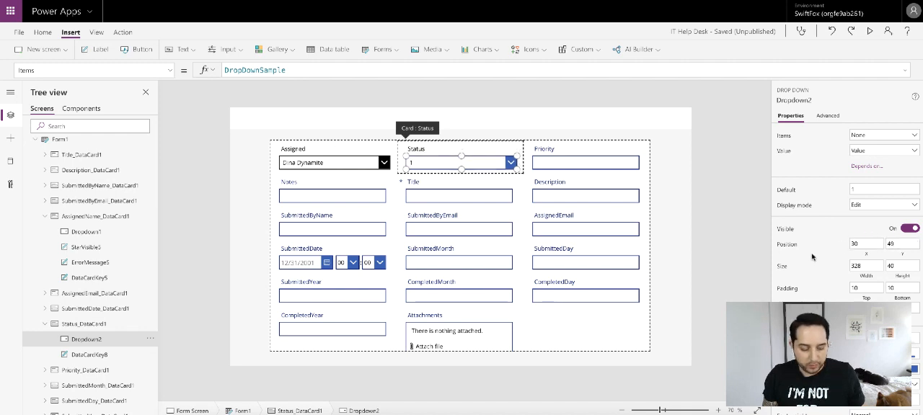
- Set the Status drop down's selection color and chevron background color to black
{"action": "left_click", "coordinate": [912, 356]}
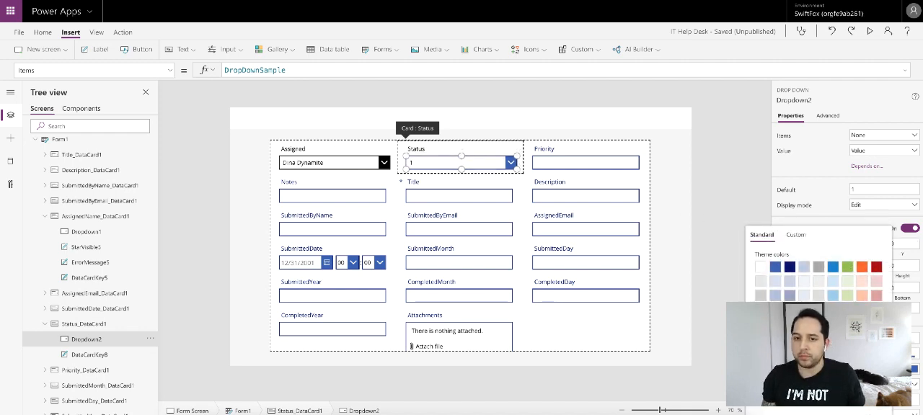
{"action": "left_click", "coordinate": [914, 370]}
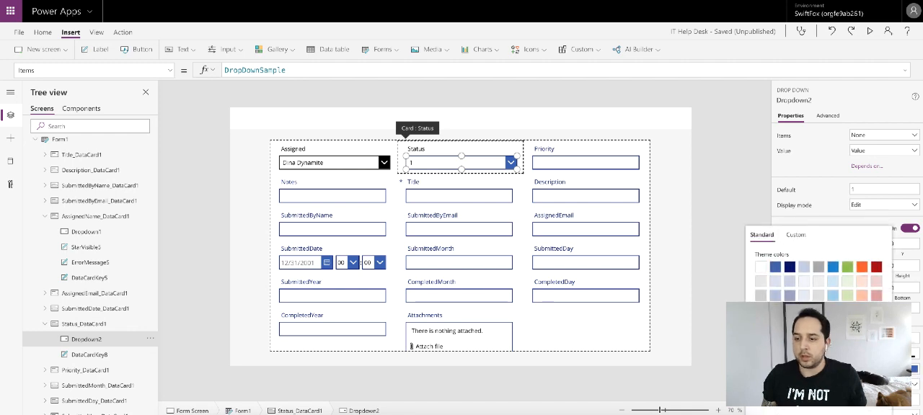
{"action": "left_click", "coordinate": [822, 173]}
- Set the Status drop down's font size to 11 and its border color to black
{"action": "scroll", "coordinate": [901, 236], "scroll_direction": "down", "scroll_amount": 3}
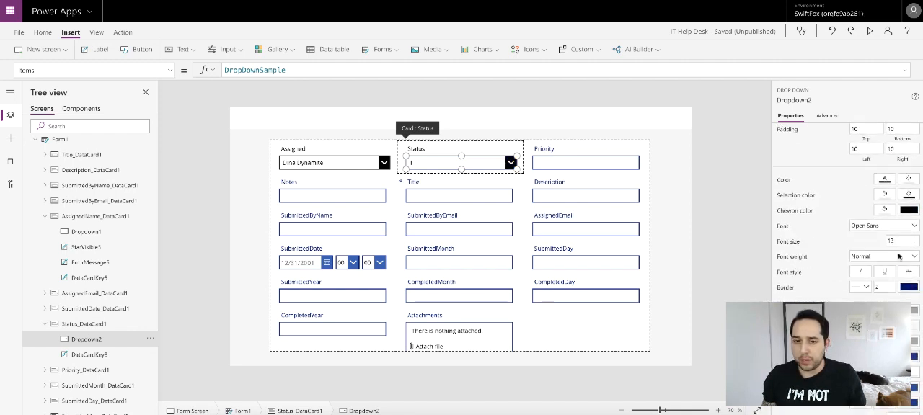
{"action": "double_click", "coordinate": [900, 237]}
{"action": "type", "text": "11"}
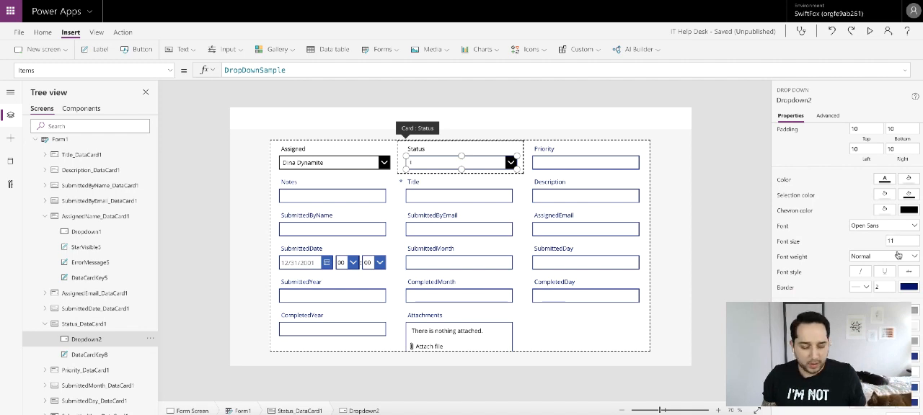
{"action": "left_click", "coordinate": [910, 291]}
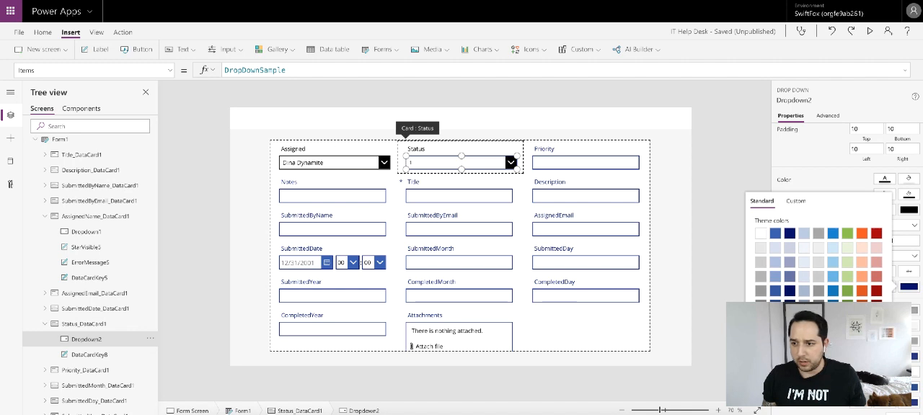
- Set the font size of the Status label to 11
{"action": "left_click", "coordinate": [457, 152]}
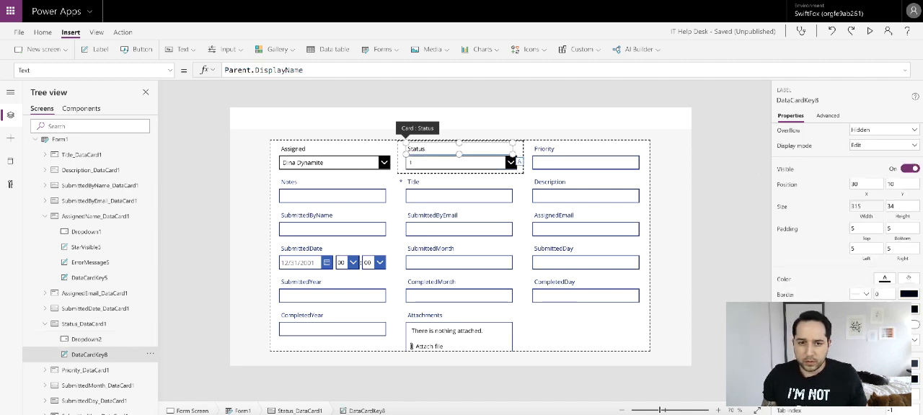
{"action": "scroll", "coordinate": [884, 278], "scroll_direction": "up", "scroll_amount": 3}
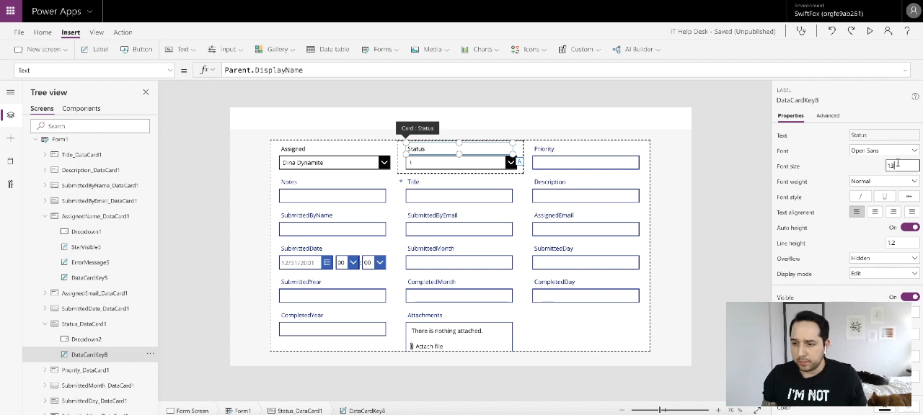
{"action": "type", "text": "11"}
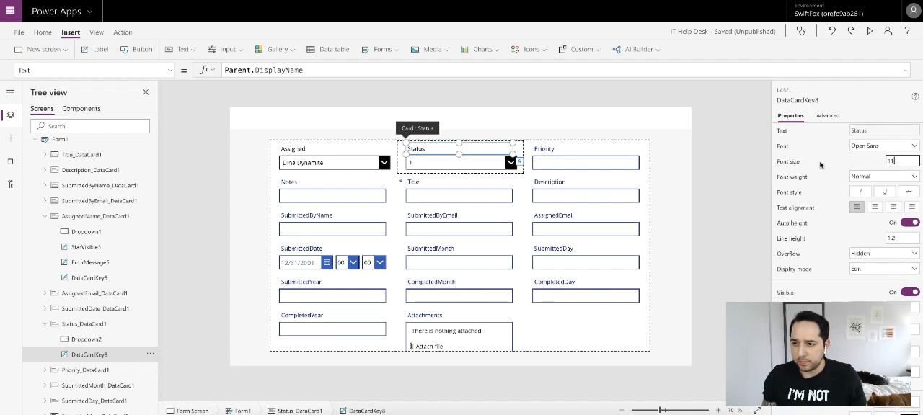
{"action": "left_click", "coordinate": [825, 161]}
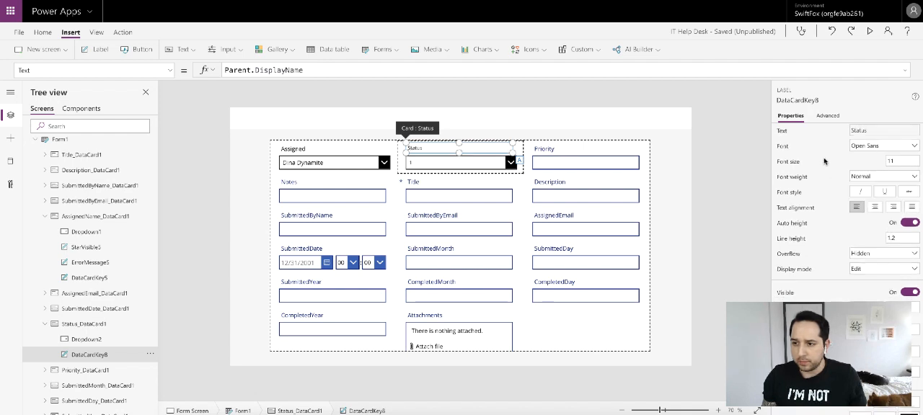
- Set the font size of the Assigned label to 11
{"action": "left_click", "coordinate": [303, 151]}
{"action": "left_click", "coordinate": [303, 151]}
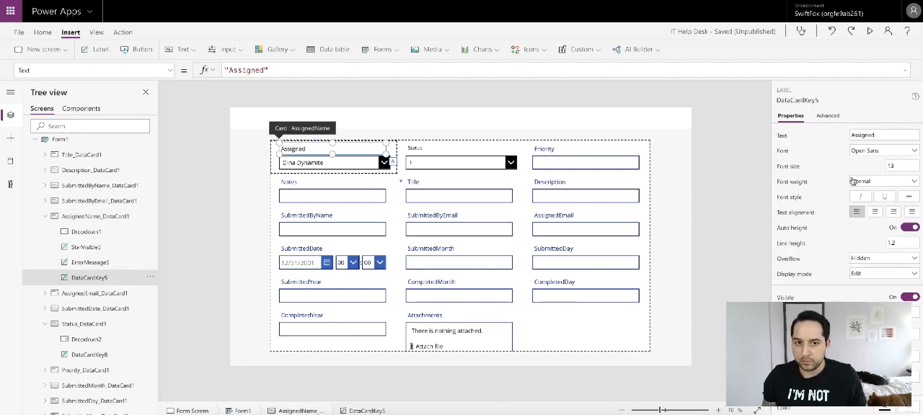
{"action": "left_click", "coordinate": [897, 165]}
{"action": "type", "text": "11"}
{"action": "left_click", "coordinate": [825, 161]}
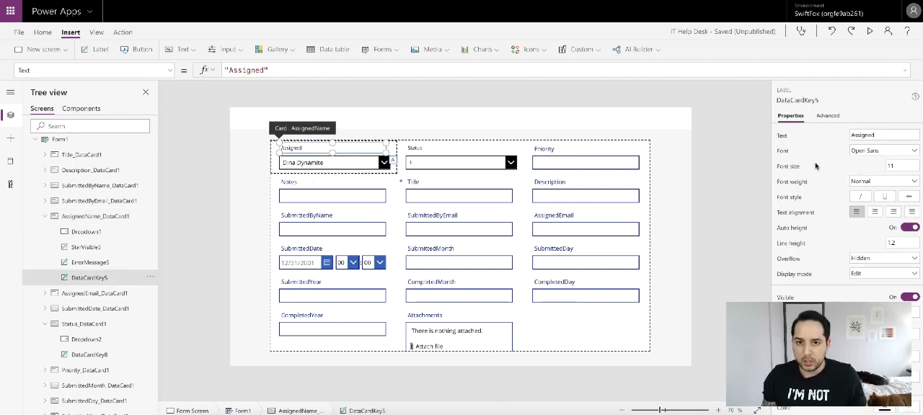
- Reduce the Assigned drop down's font size to match the Status drop down
{"action": "left_click", "coordinate": [372, 166]}
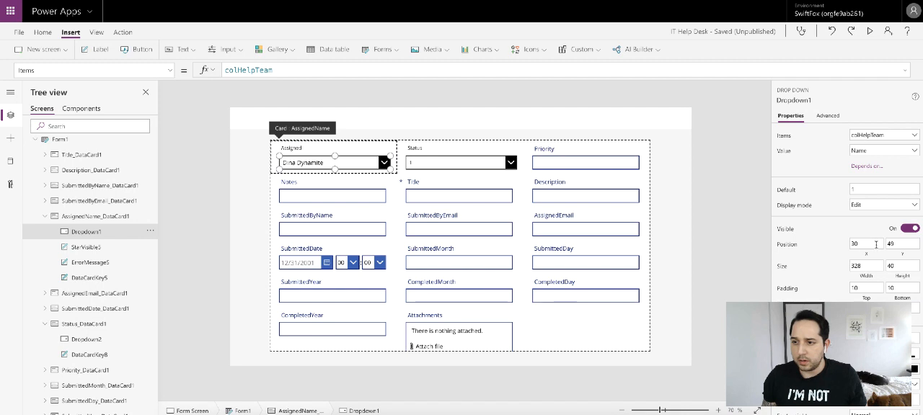
{"action": "scroll", "coordinate": [843, 216], "scroll_direction": "down", "scroll_amount": 3}
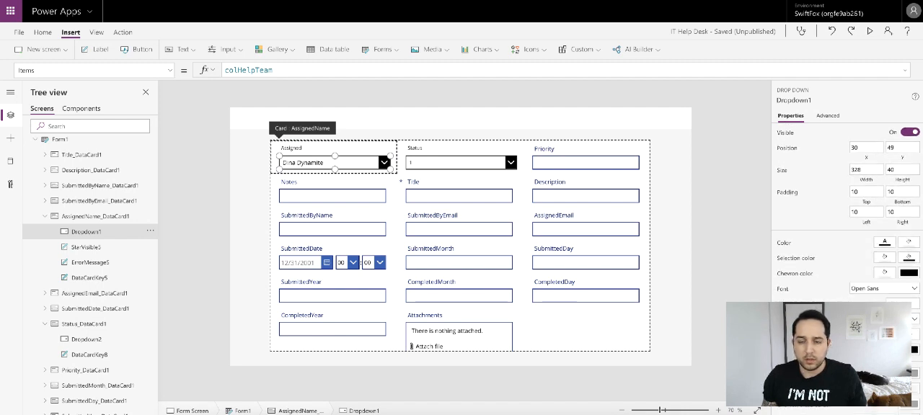
{"action": "key", "text": "Return"}
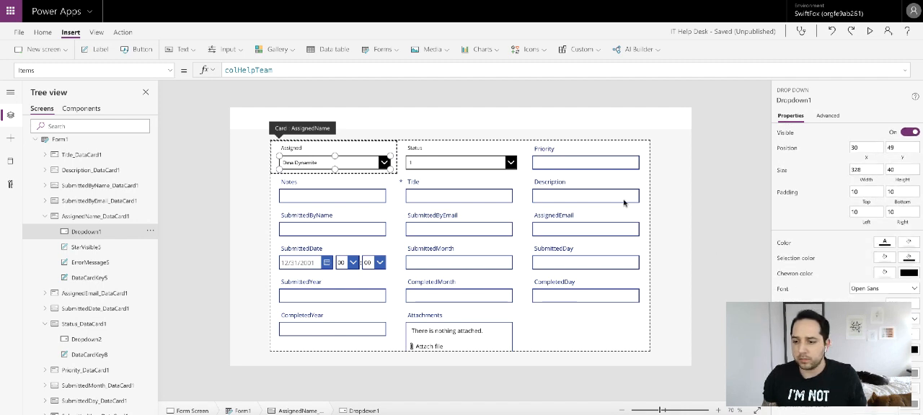
{"action": "left_click", "coordinate": [641, 166]}
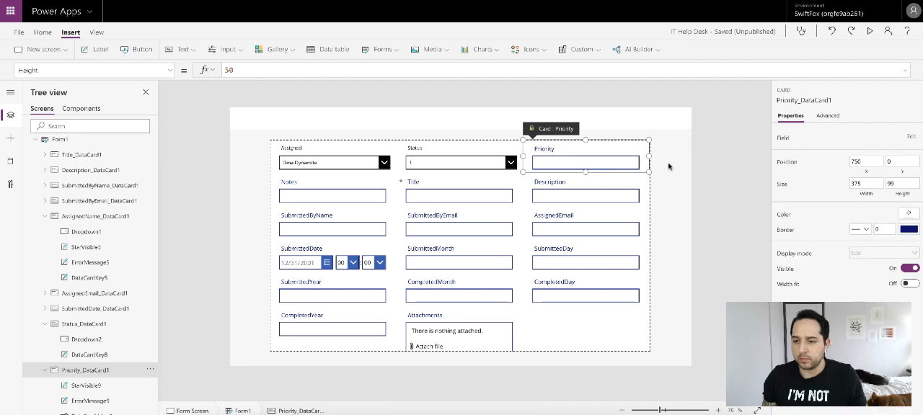
{"action": "left_click", "coordinate": [291, 149]}
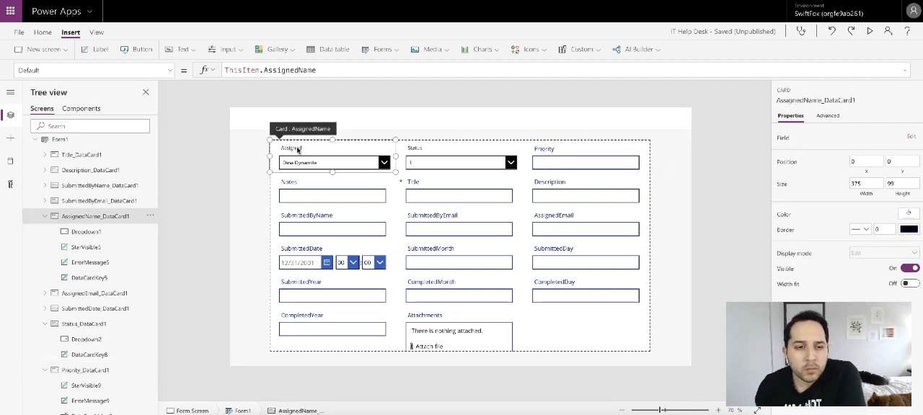
- Select the Status drop down and keep it at Y position 49 in its card
{"action": "left_click", "coordinate": [436, 162]}
{"action": "left_click", "coordinate": [457, 162]}
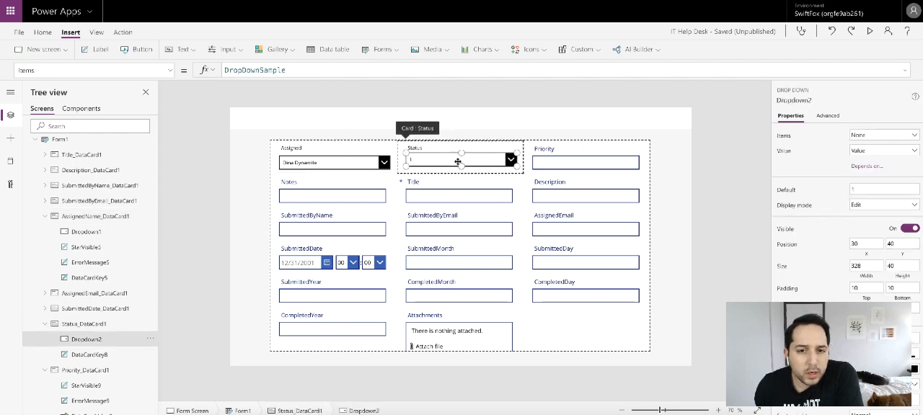
{"action": "key", "text": "Down"}
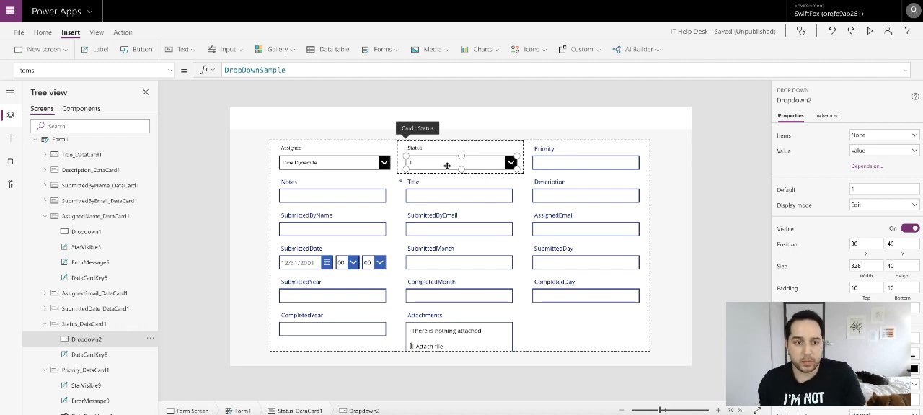
- Replace the Status drop down's Items formula with ["New","On Hold","Completed"]
{"action": "double_click", "coordinate": [314, 70]}
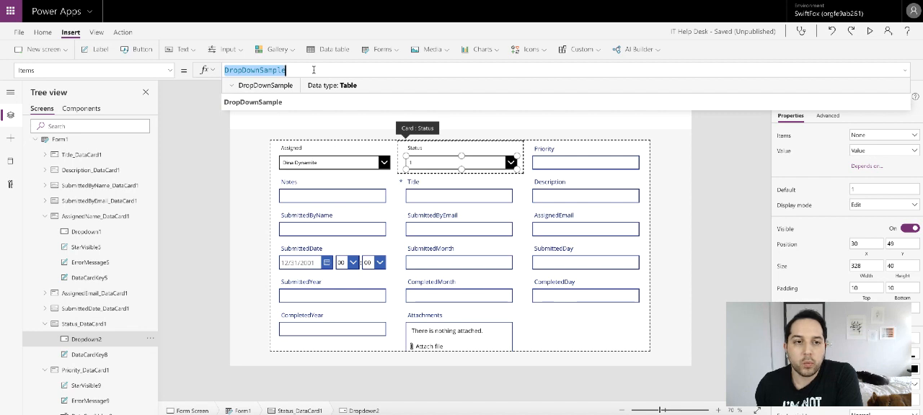
{"action": "key", "text": "BackSpace"}
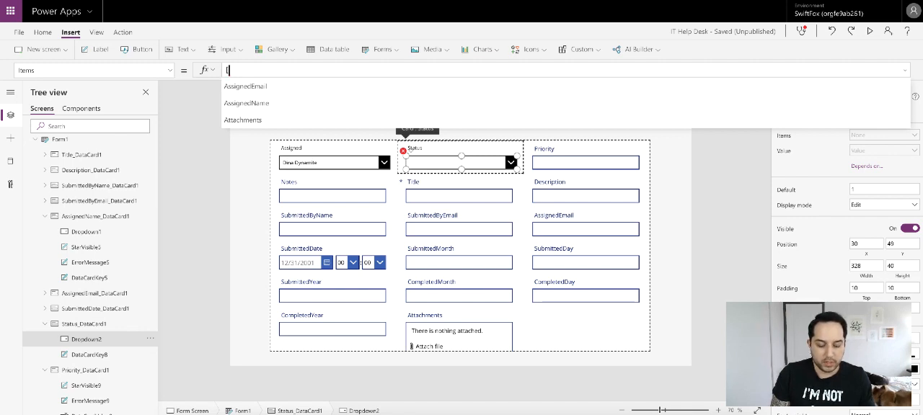
{"action": "type", "text": "[New"}
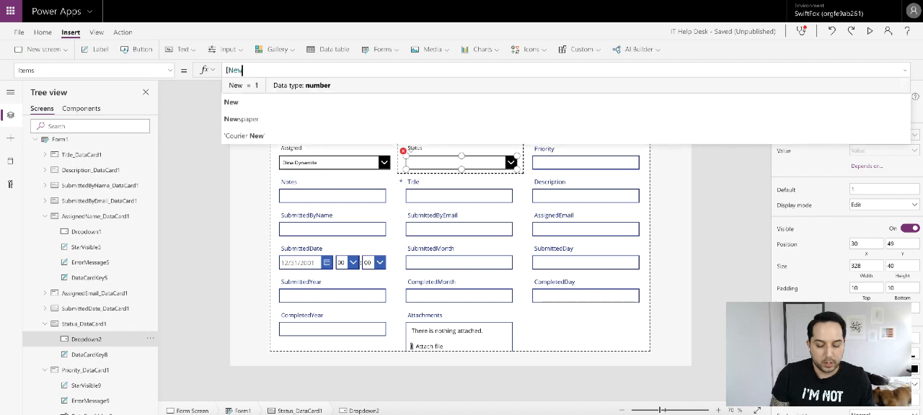
{"action": "key", "text": "BackSpace"}
{"action": "key", "text": "BackSpace"}
{"action": "key", "text": "BackSpace"}
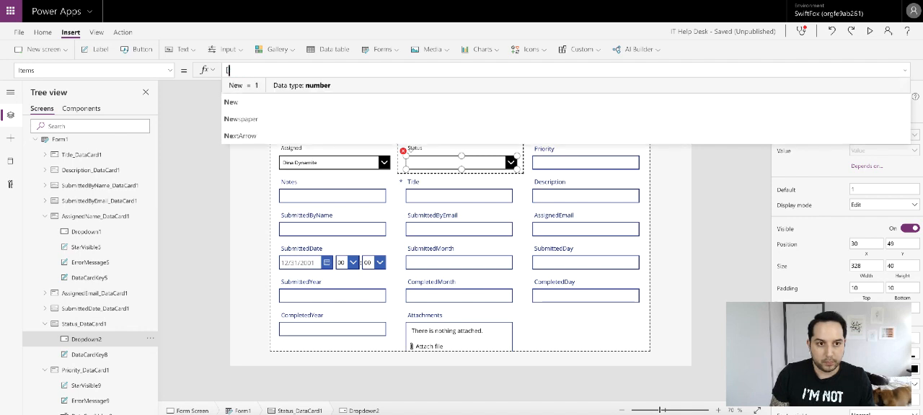
{"action": "type", "text": "\"New\""}
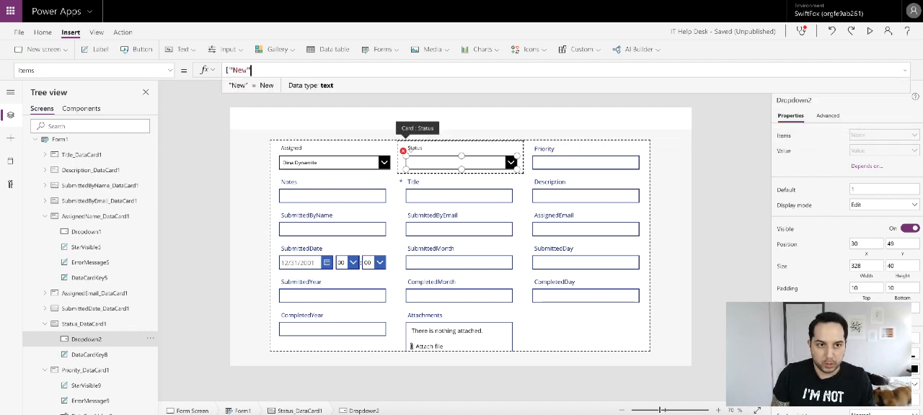
{"action": "type", "text": ",\"On Hold"}
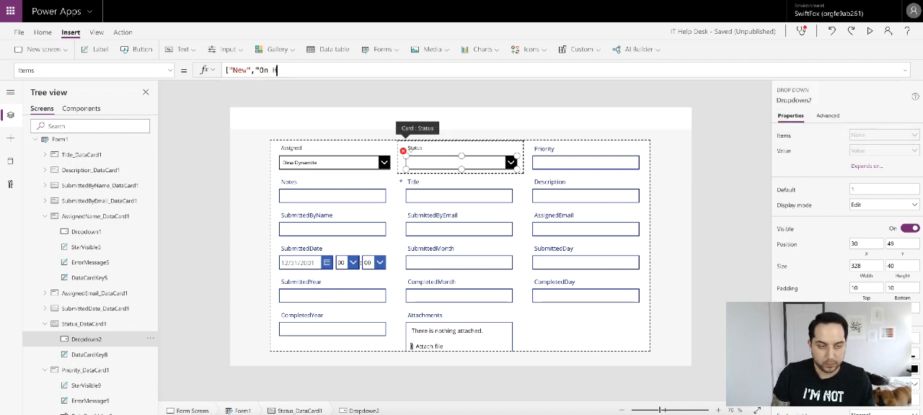
{"action": "key", "text": "BackSpace"}
{"action": "type", "text": "ld\""}
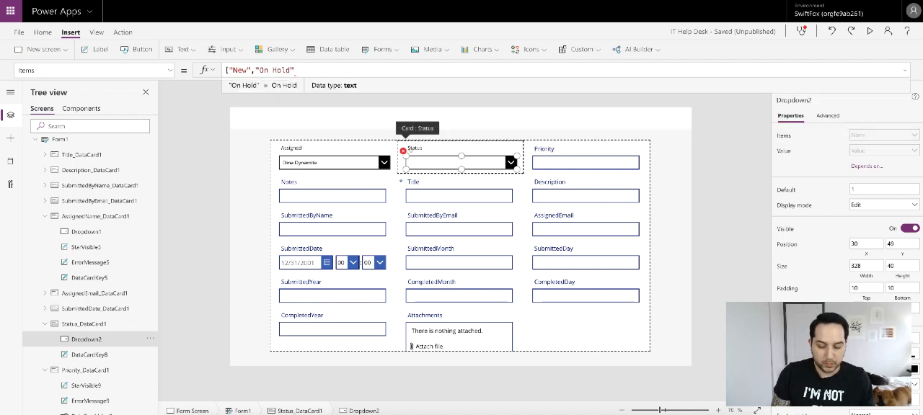
{"action": "type", "text": ",\""}
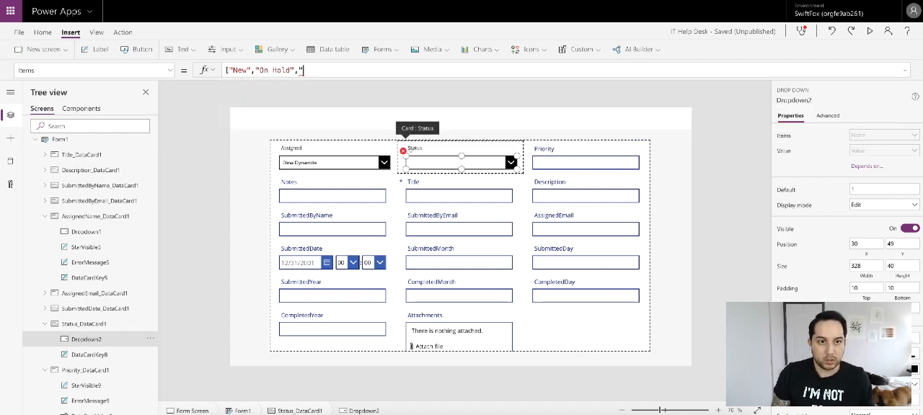
{"action": "type", "text": "Completed\""}
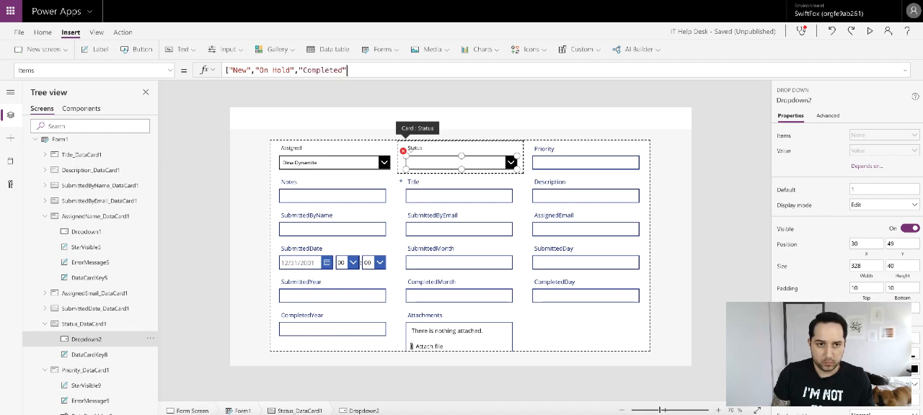
{"action": "type", "text": "]"}
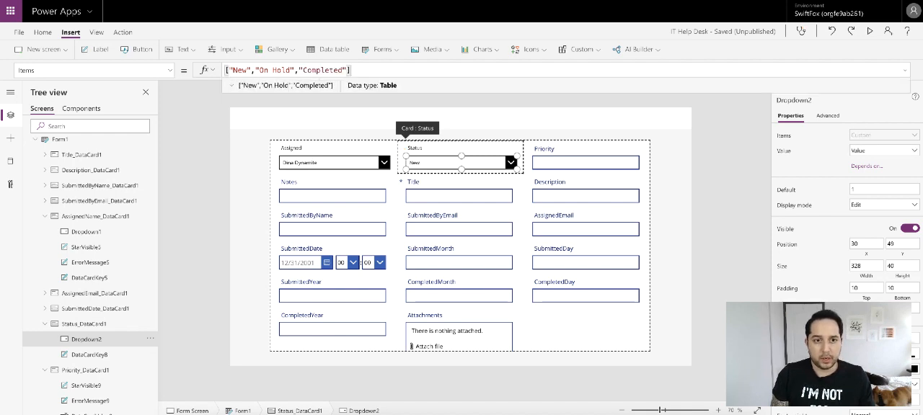
{"action": "left_click", "coordinate": [170, 70]}
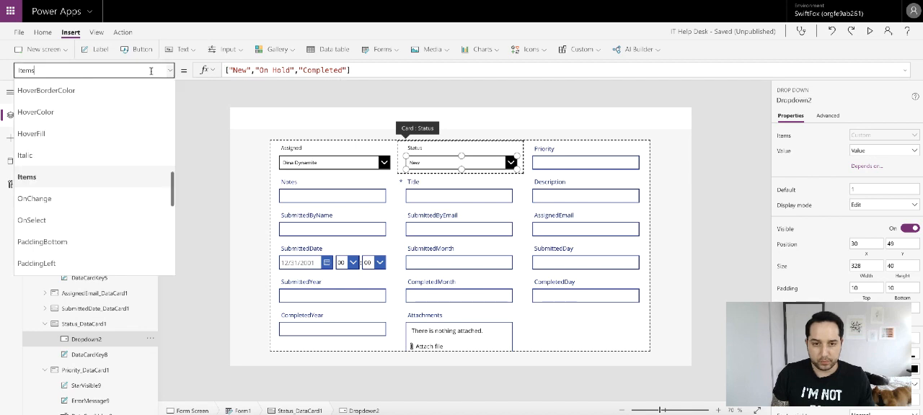
{"action": "scroll", "coordinate": [102, 108], "scroll_direction": "up", "scroll_amount": 2}
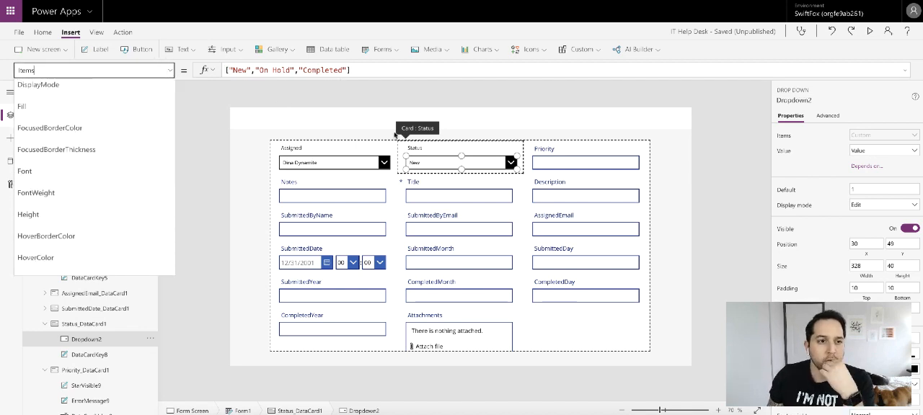
{"action": "left_click", "coordinate": [443, 163]}
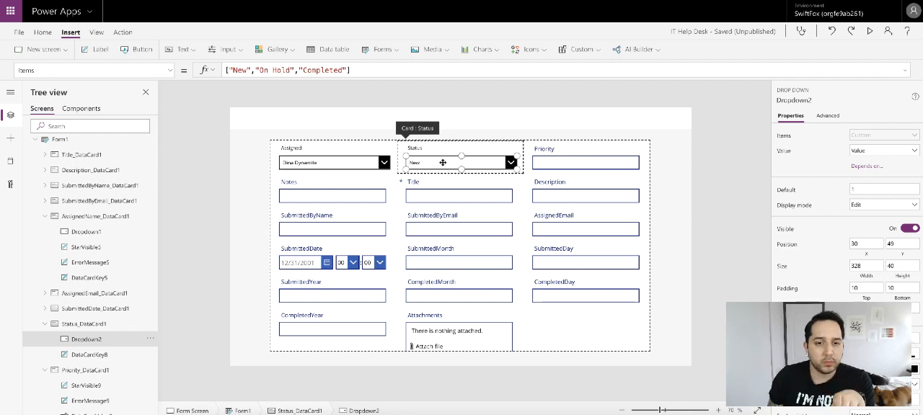
- Begin the Status card's Update formula with a Switch that evaluates Dropdown2.Selected.Value
{"action": "left_click", "coordinate": [398, 148]}
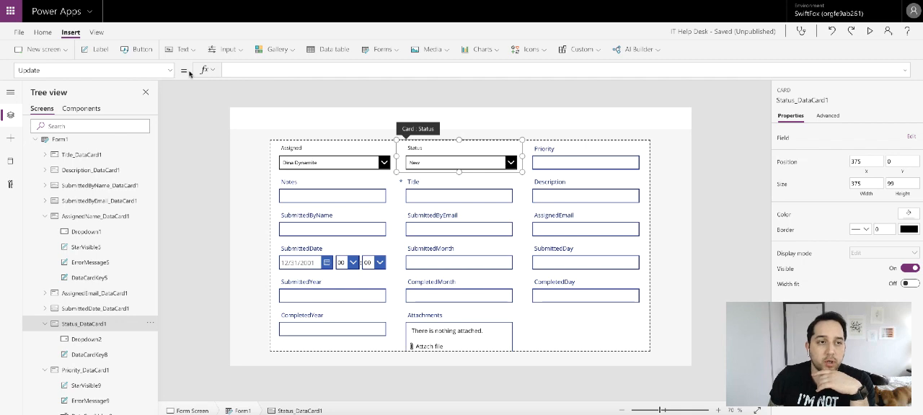
{"action": "left_click", "coordinate": [264, 72]}
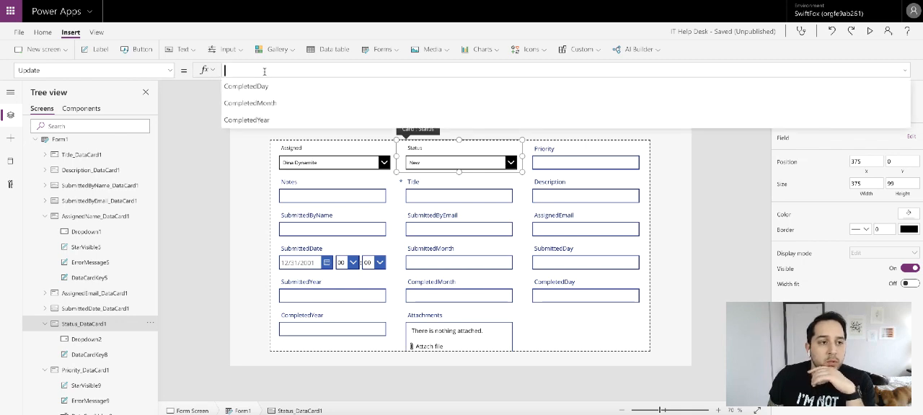
{"action": "type", "text": "Switch"}
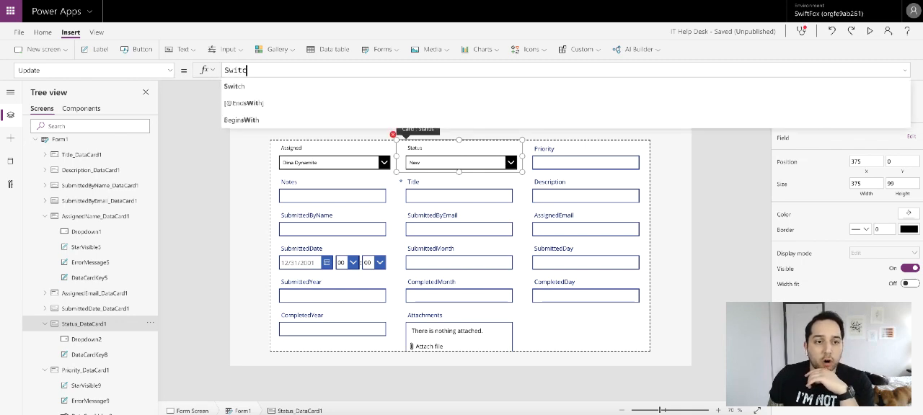
{"action": "type", "text": "("}
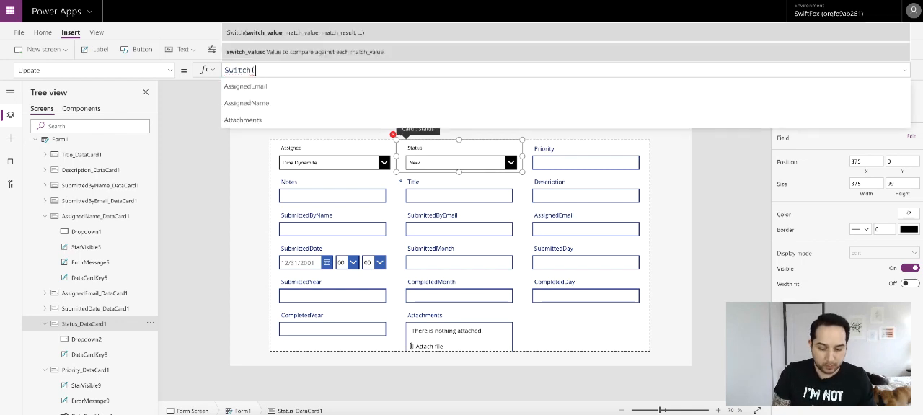
{"action": "type", "text": "Drop"}
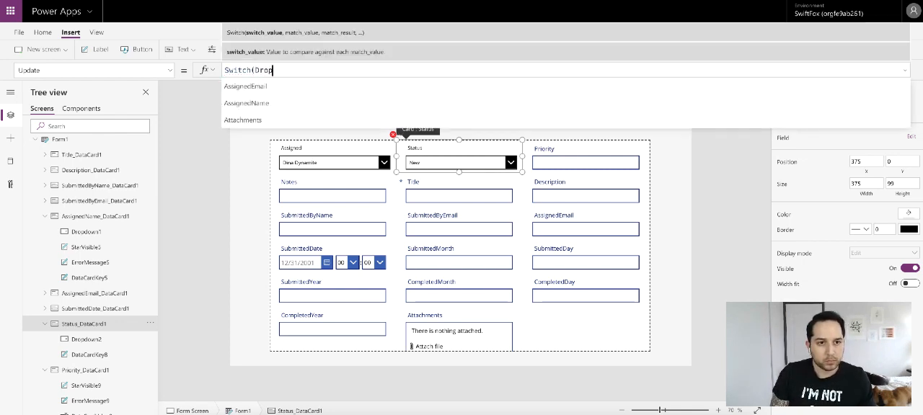
{"action": "type", "text": "d"}
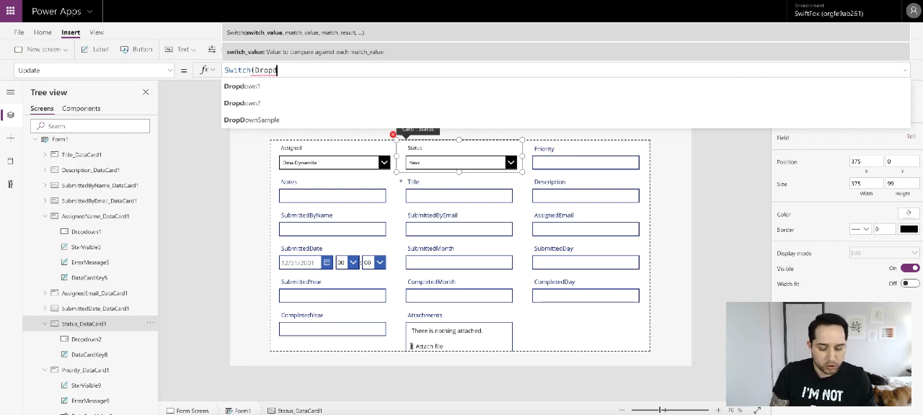
{"action": "left_click", "coordinate": [252, 104]}
{"action": "type", "text": "."}
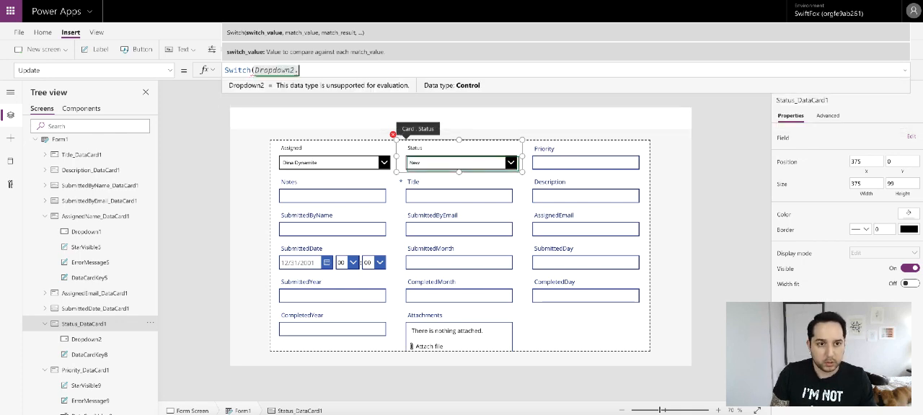
{"action": "type", "text": "Sele"}
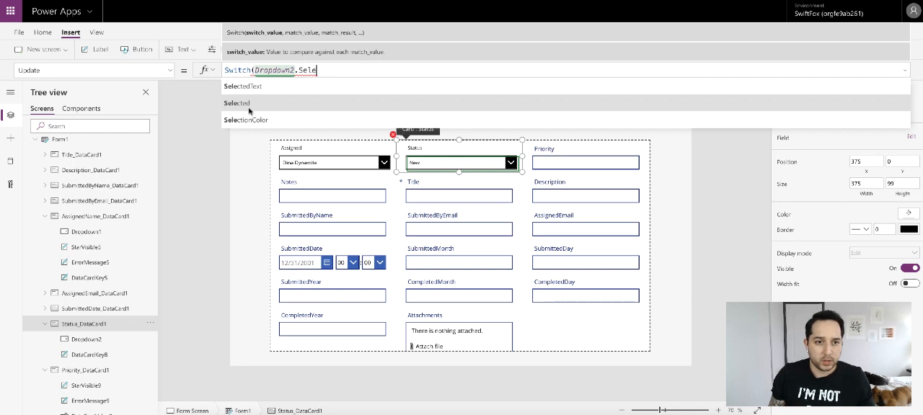
{"action": "left_click", "coordinate": [252, 105]}
{"action": "type", "text": "."}
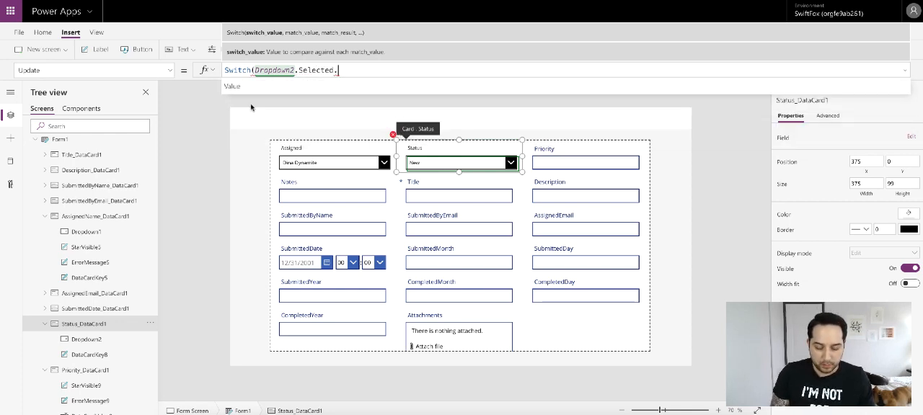
{"action": "left_click", "coordinate": [265, 89]}
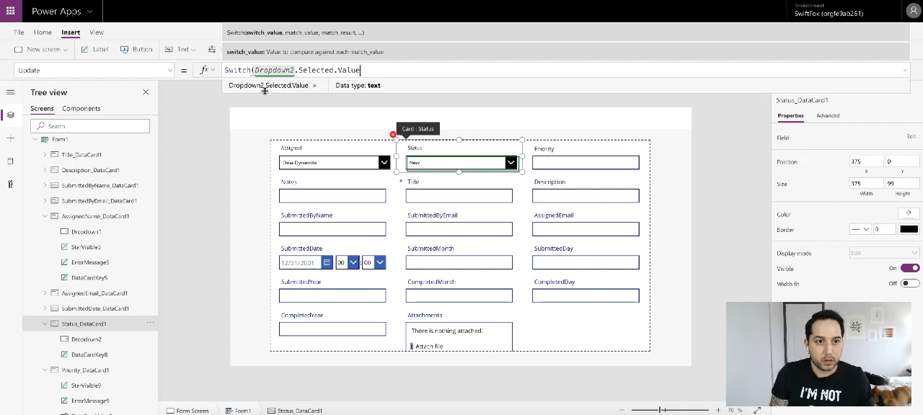
- Complete the Switch formula by mapping "New" to 1, "On Hold" to 2 and "Completed" to 3
{"action": "type", "text": ", "}
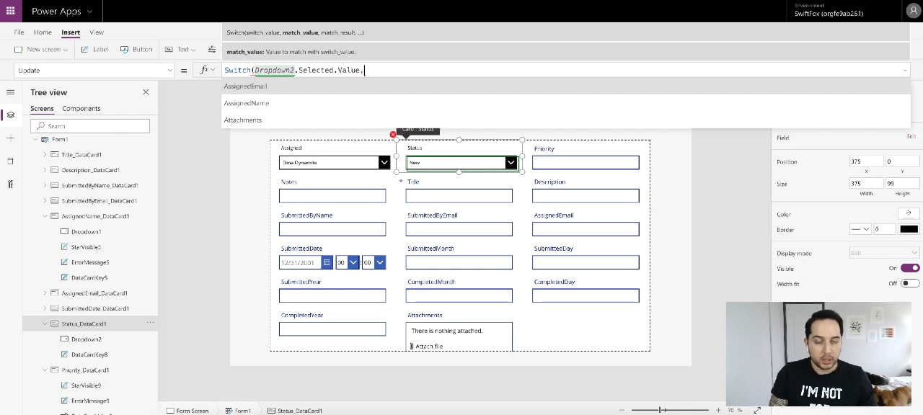
{"action": "type", "text": "\""}
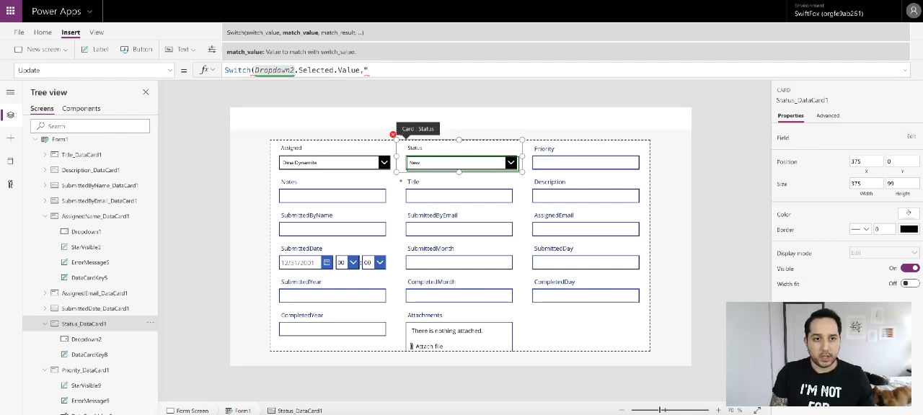
{"action": "type", "text": "New\""}
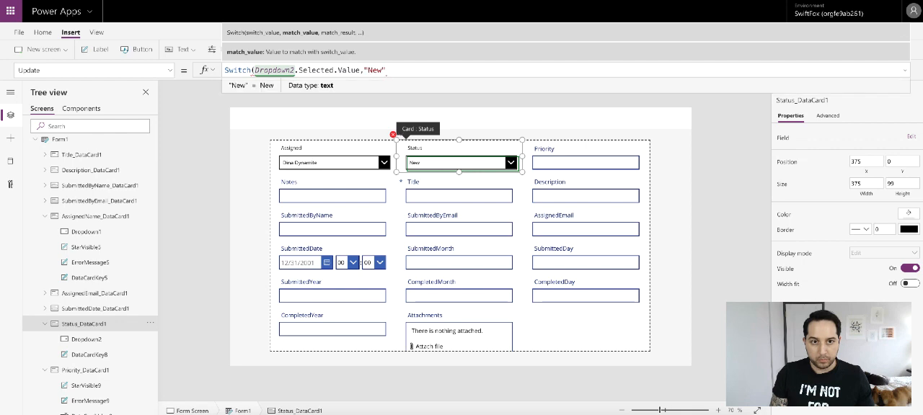
{"action": "type", "text": ",1,\""}
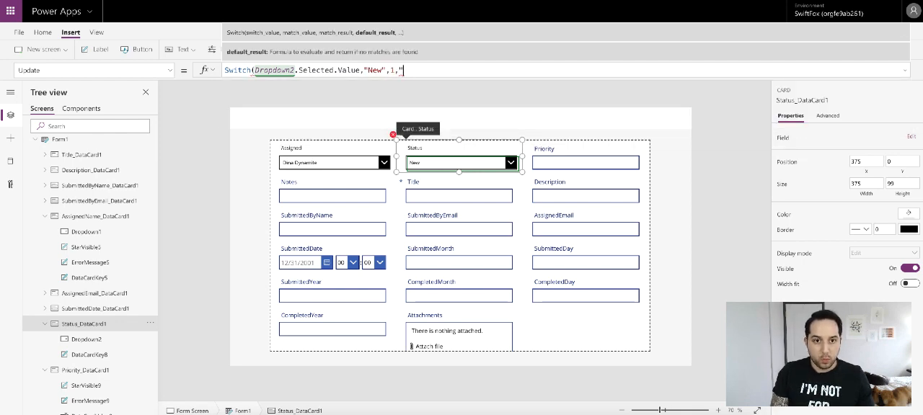
{"action": "type", "text": "On Ho"}
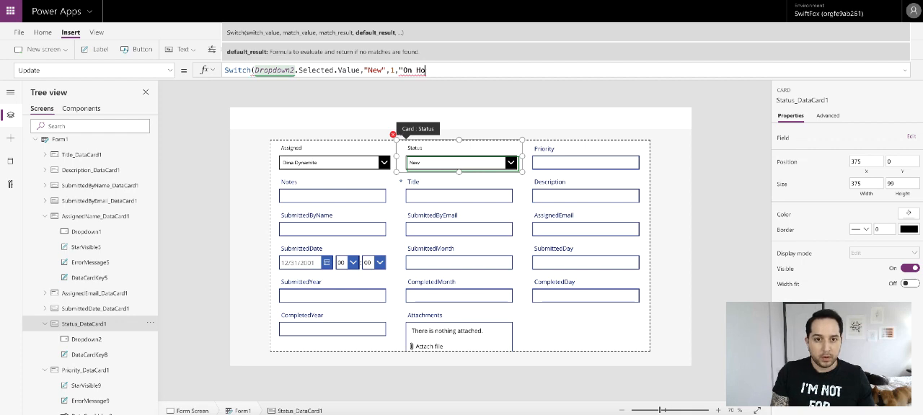
{"action": "type", "text": "ld\","}
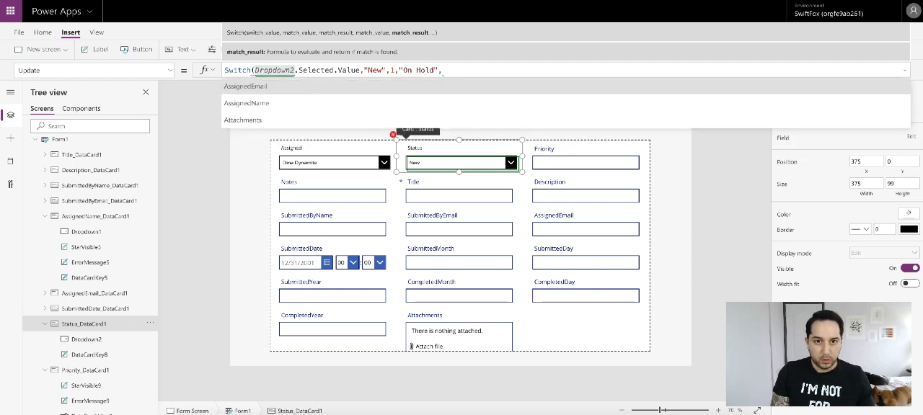
{"action": "type", "text": "2,\"C"}
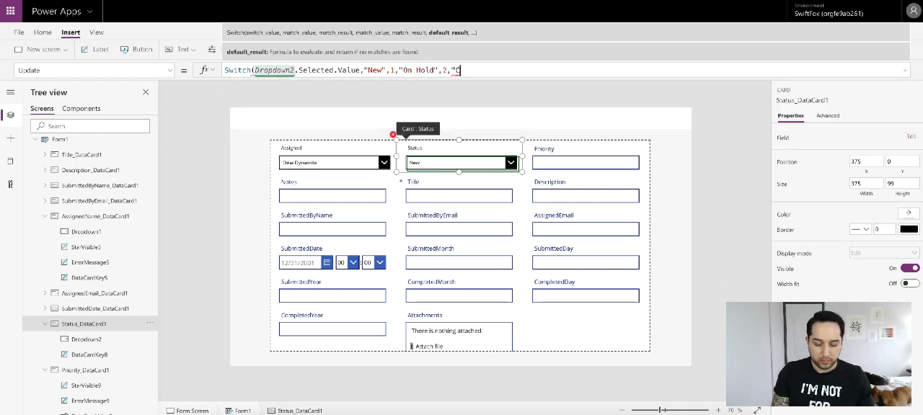
{"action": "type", "text": "ompleted"}
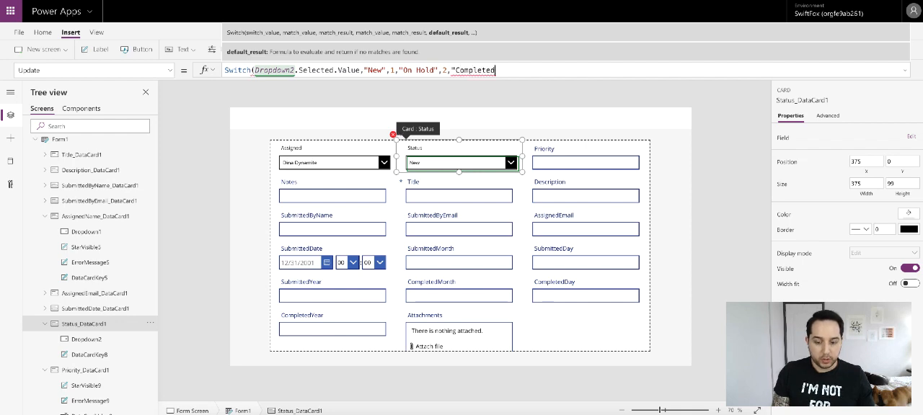
{"action": "type", "text": "\",3"}
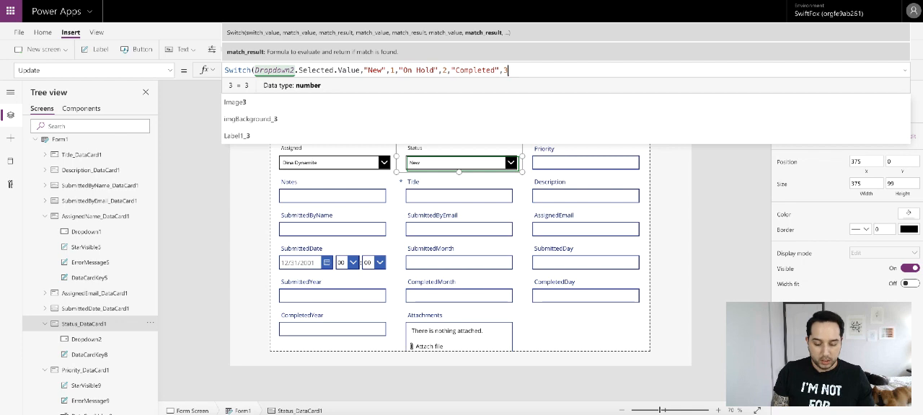
{"action": "type", "text": ")"}
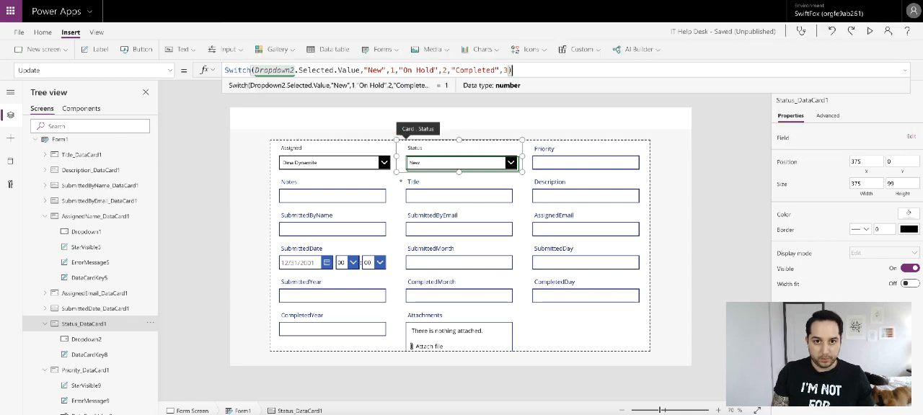
- Replace the Status drop down's Default value with the start of a Switch formula that evaluates ThisItem.Status
{"action": "left_click", "coordinate": [86, 340]}
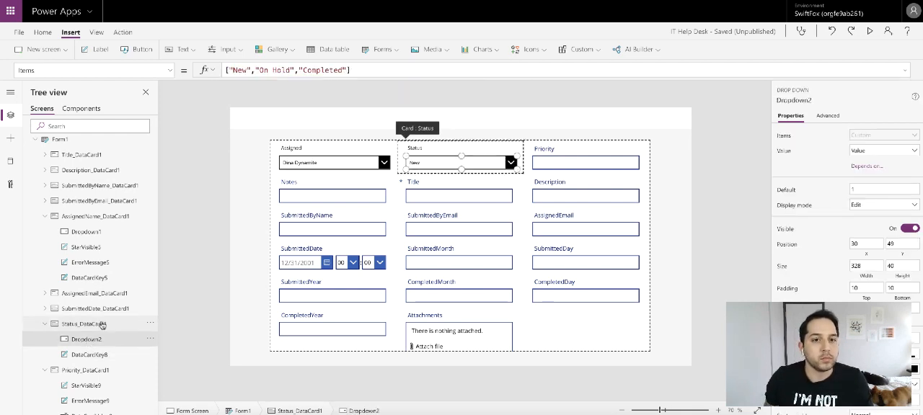
{"action": "left_click", "coordinate": [170, 70]}
{"action": "scroll", "coordinate": [110, 137], "scroll_direction": "up", "scroll_amount": 5}
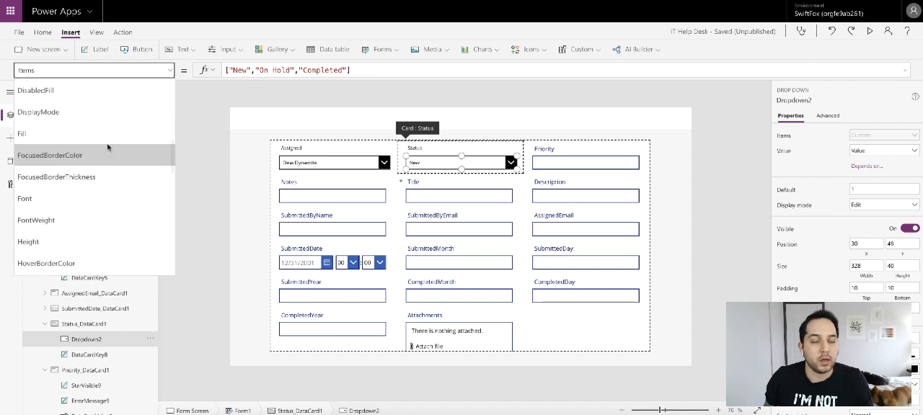
{"action": "left_click", "coordinate": [64, 165]}
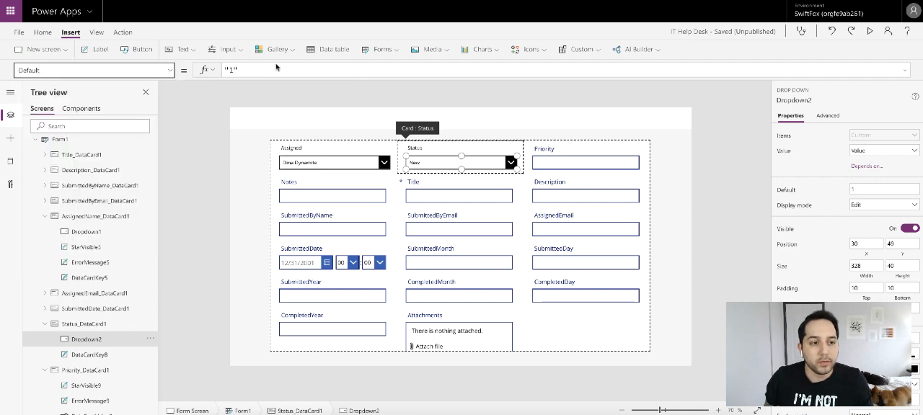
{"action": "triple_click", "coordinate": [270, 69]}
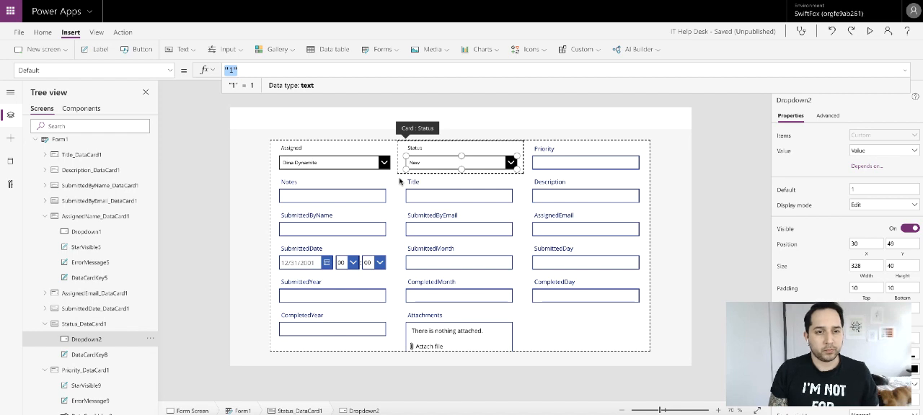
{"action": "type", "text": "Switc"}
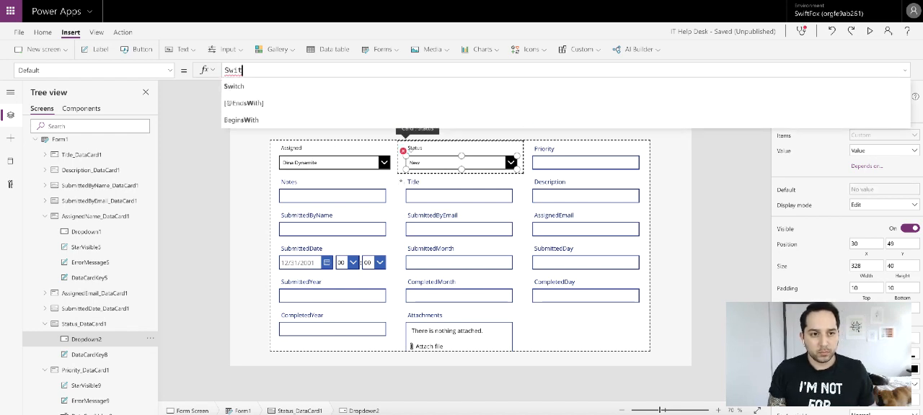
{"action": "type", "text": "h("}
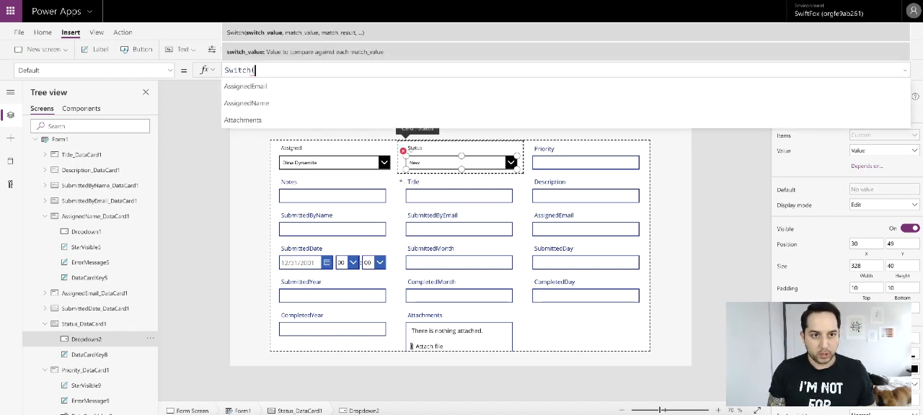
{"action": "type", "text": "This"}
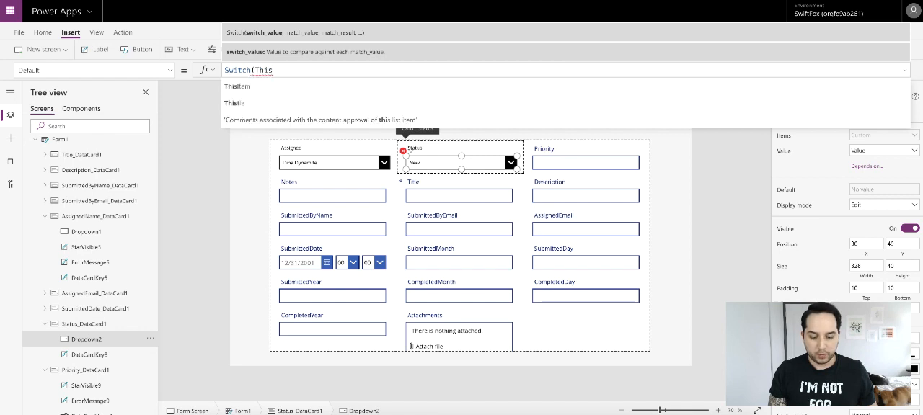
{"action": "type", "text": "Item"}
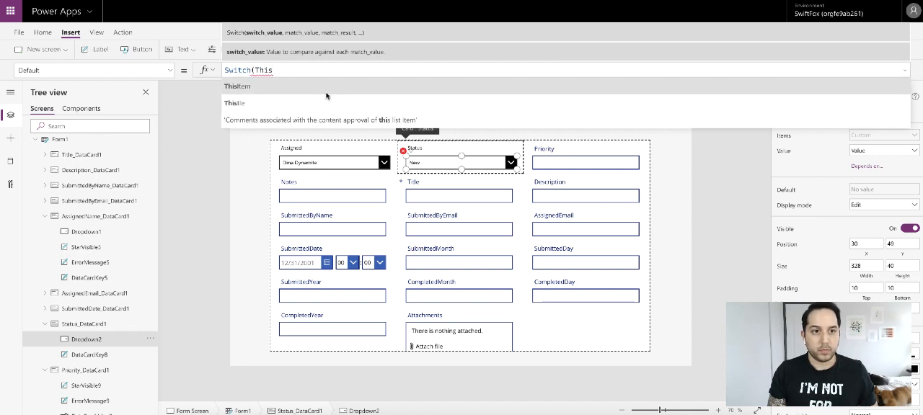
{"action": "type", "text": ".Status"}
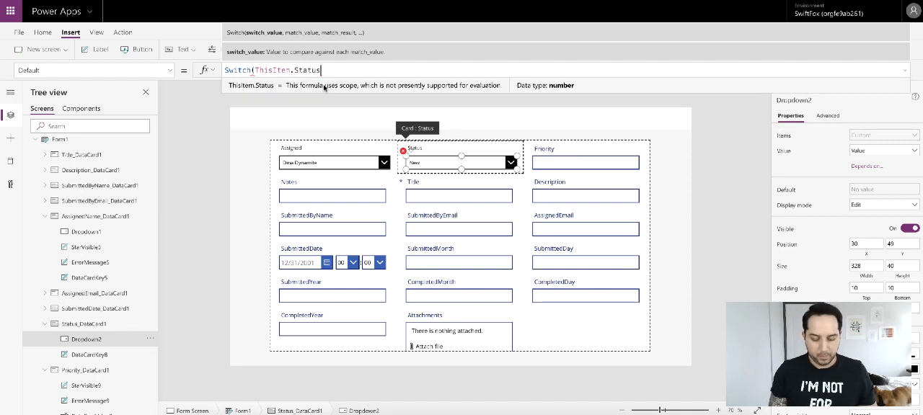
{"action": "type", "text": ",1,"}
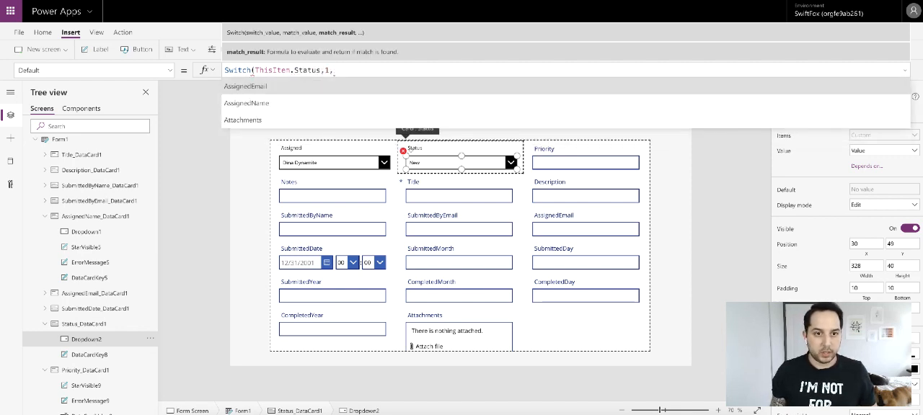
{"action": "type", "text": "\""}
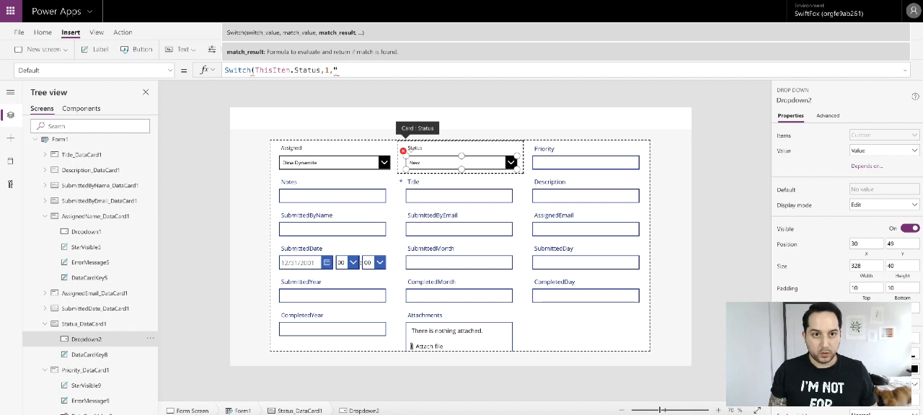
{"action": "type", "text": "New\","}
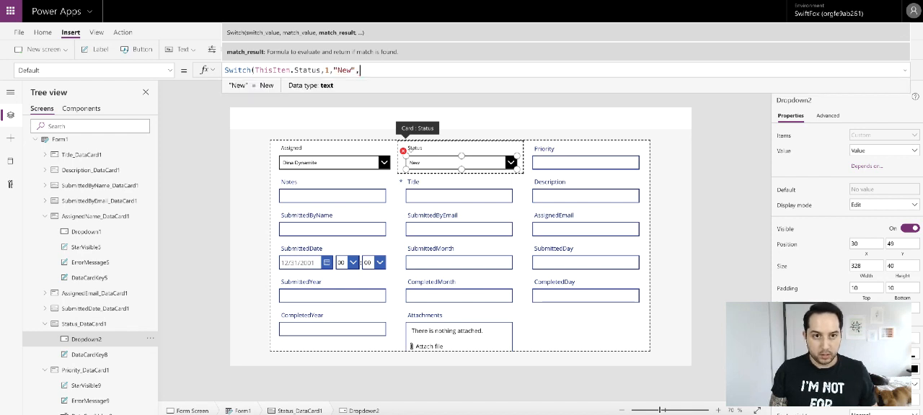
{"action": "type", "text": "2,\""}
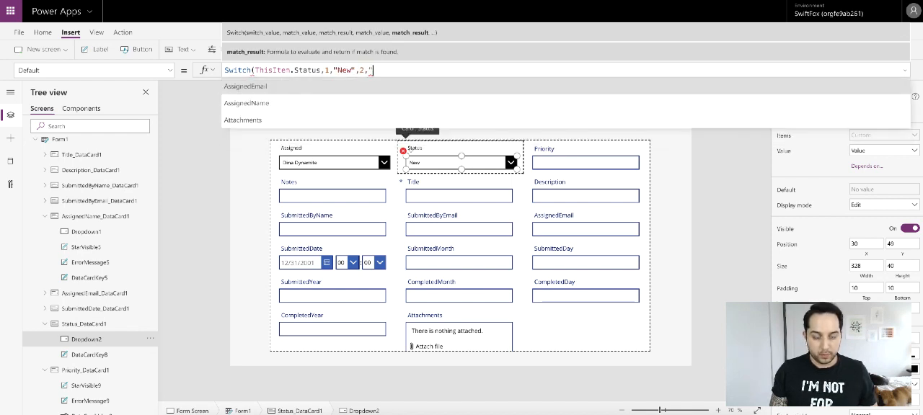
{"action": "type", "text": "On H"}
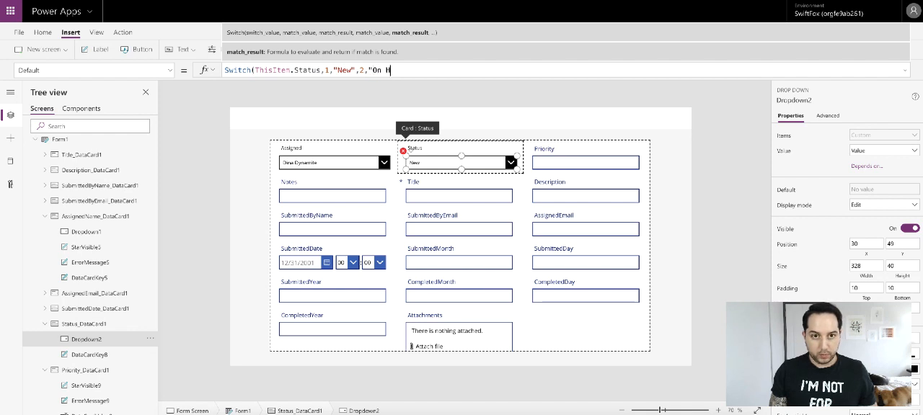
{"action": "type", "text": "old\""}
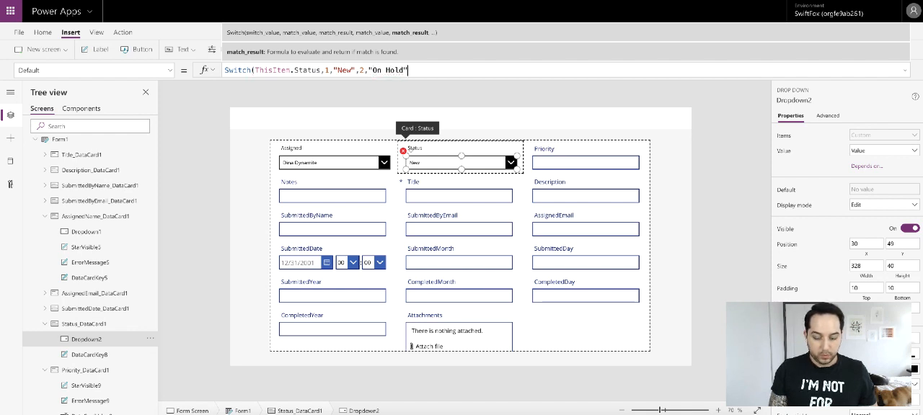
{"action": "type", "text": ",3"}
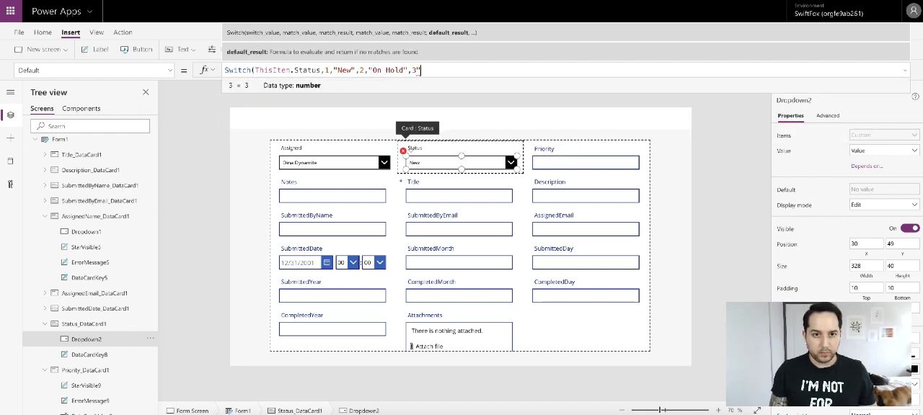
{"action": "type", "text": ","}
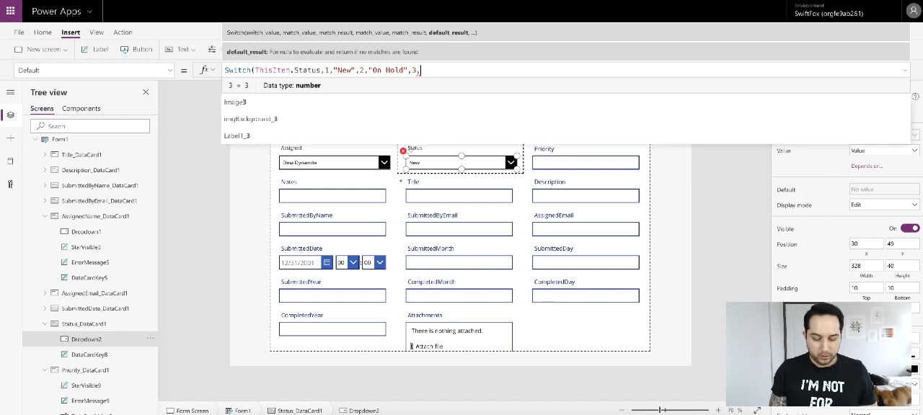
{"action": "type", "text": "\"Compl"}
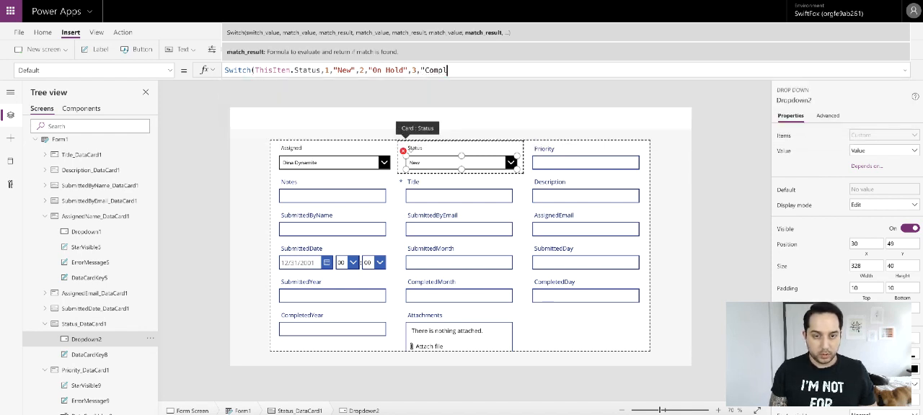
{"action": "type", "text": "eted\""}
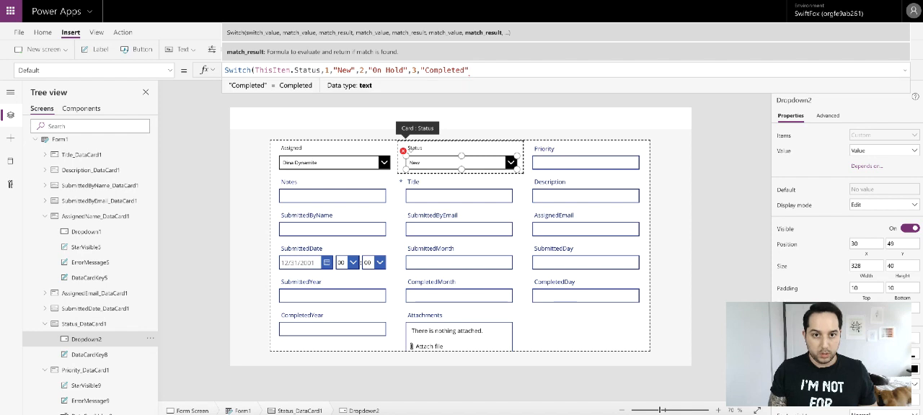
{"action": "type", "text": ")"}
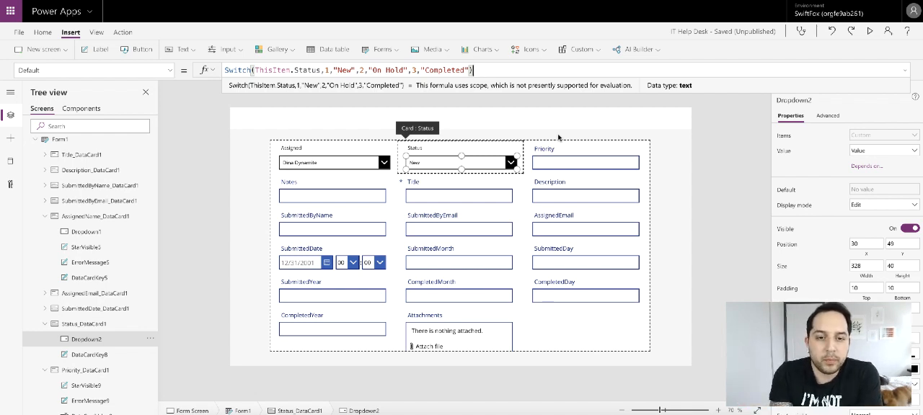
- Complete the Default formula's Switch by mapping 1 to "New", 2 to "On Hold" and 3 to "Completed"
{"action": "left_click", "coordinate": [701, 170]}
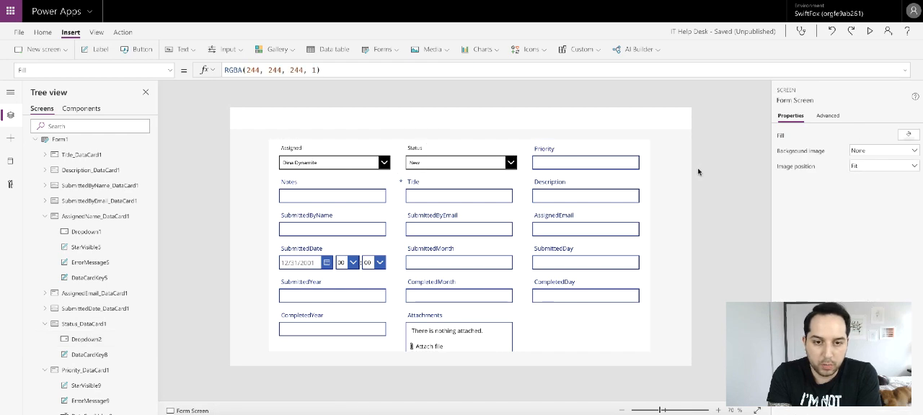
- Examine the Priority card's advanced data and design properties, including its Default and Update formulas
{"action": "left_click", "coordinate": [583, 157]}
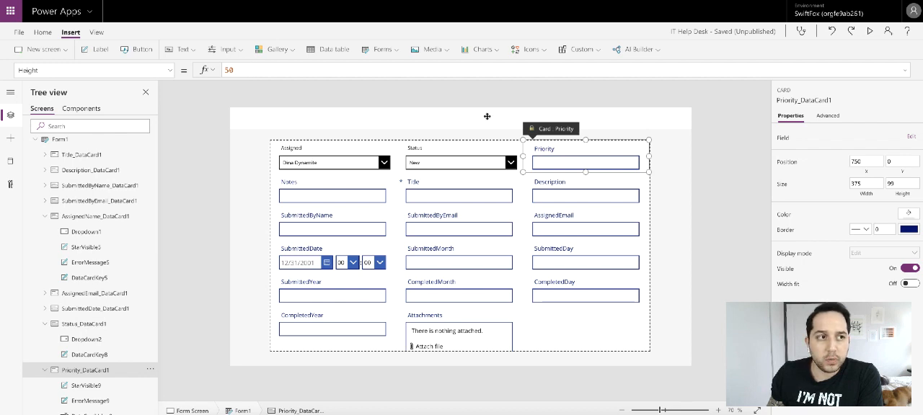
{"action": "left_click", "coordinate": [827, 116]}
{"action": "left_click", "coordinate": [790, 137]}
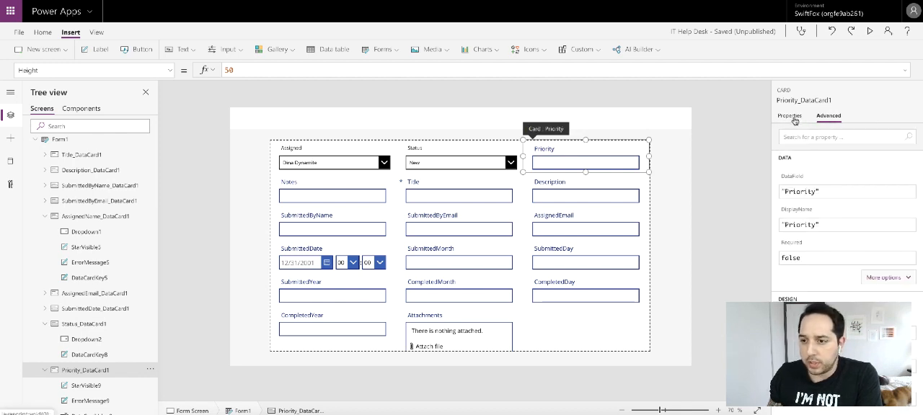
{"action": "left_click", "coordinate": [883, 277]}
{"action": "scroll", "coordinate": [848, 259], "scroll_direction": "down", "scroll_amount": 4}
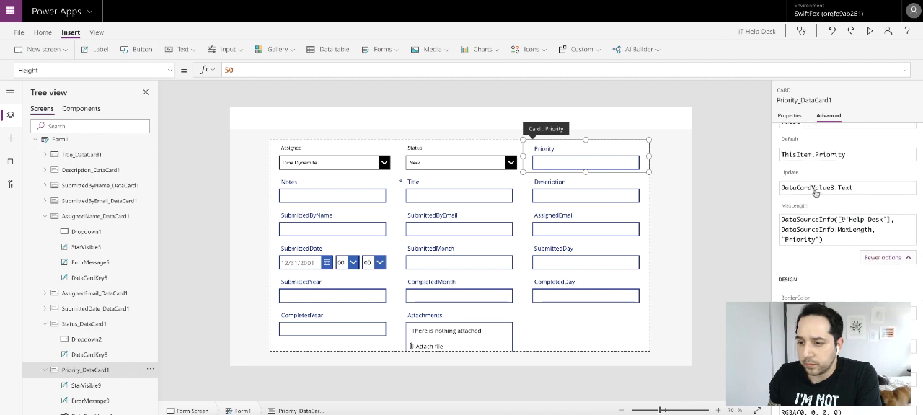
{"action": "scroll", "coordinate": [815, 193], "scroll_direction": "down", "scroll_amount": 3}
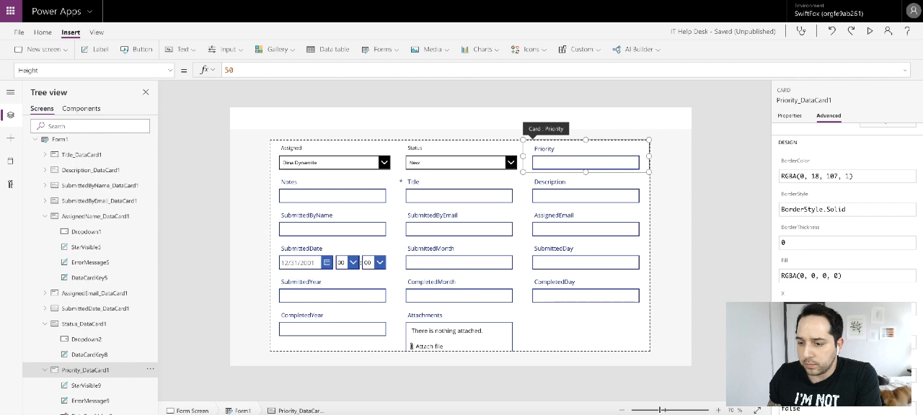
{"action": "left_click", "coordinate": [496, 108]}
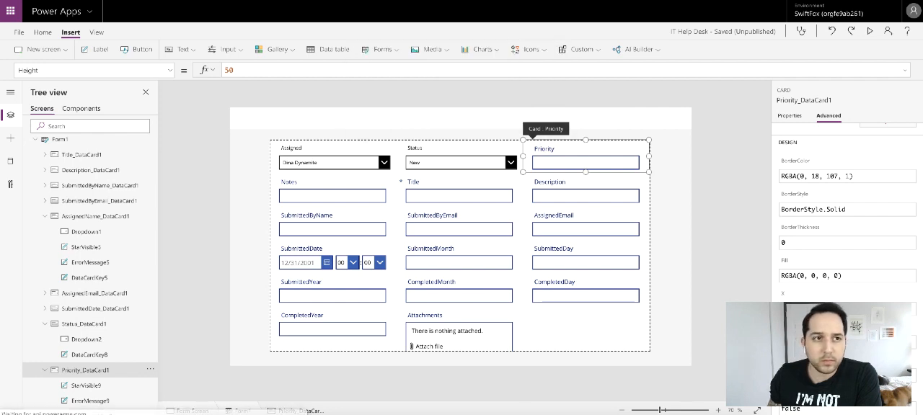
- Switch to SharePoint and open the Help Desk list from the Demos site's contents
{"action": "left_click", "coordinate": [11, 11]}
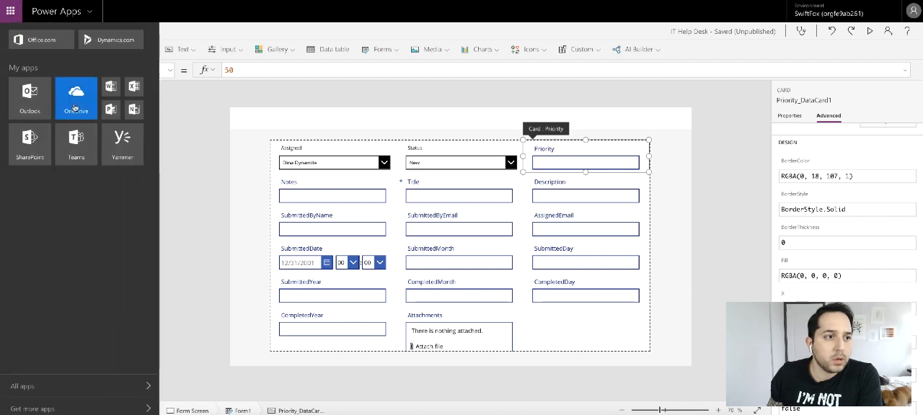
{"action": "left_click", "coordinate": [52, 135]}
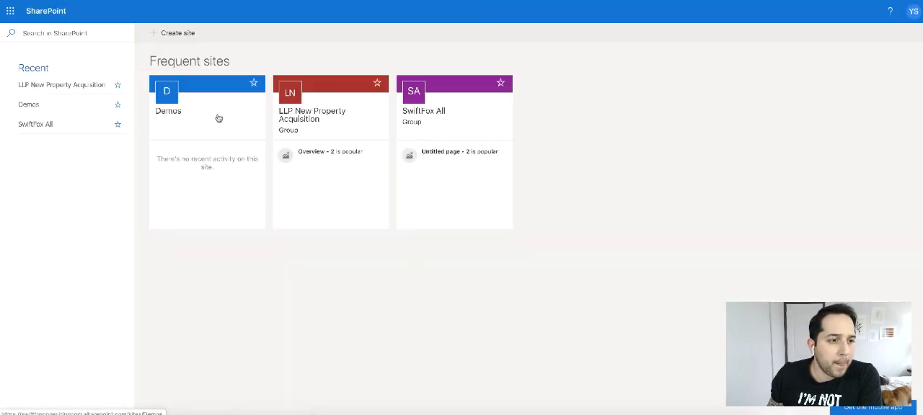
{"action": "left_click", "coordinate": [237, 116]}
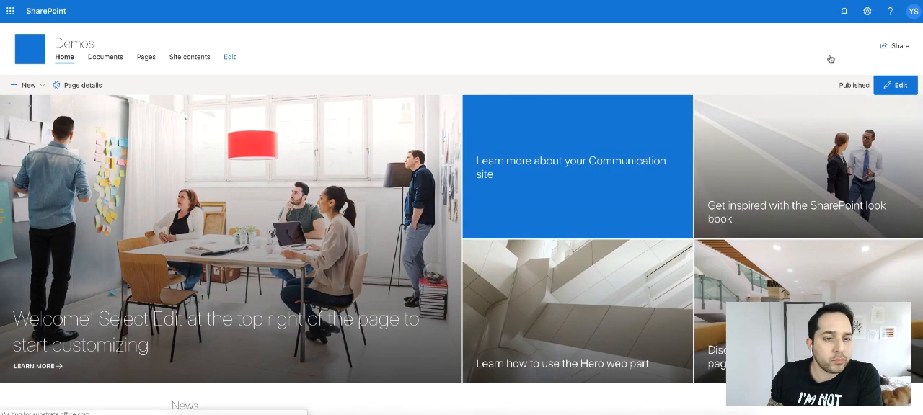
{"action": "left_click", "coordinate": [867, 11]}
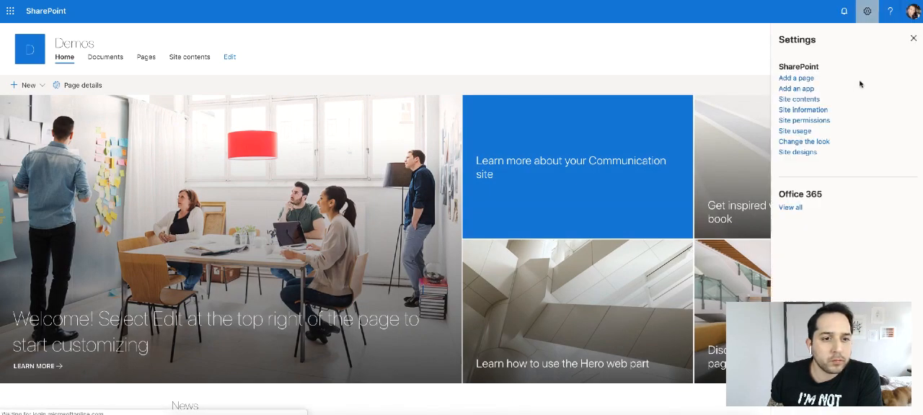
{"action": "left_click", "coordinate": [801, 99]}
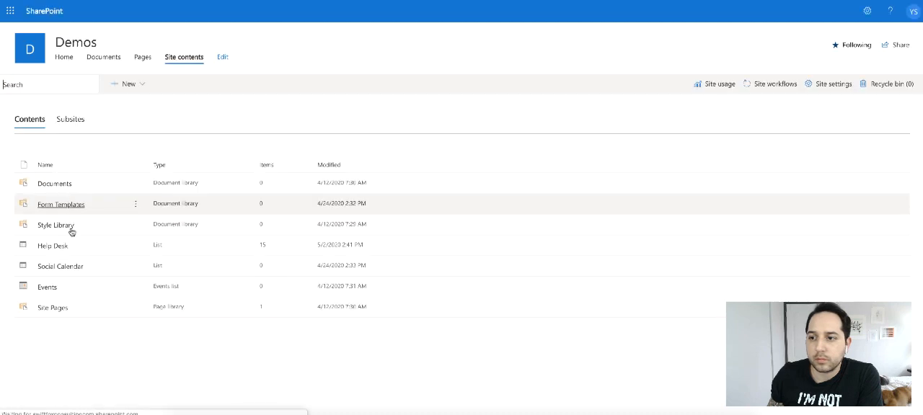
{"action": "left_click", "coordinate": [62, 245]}
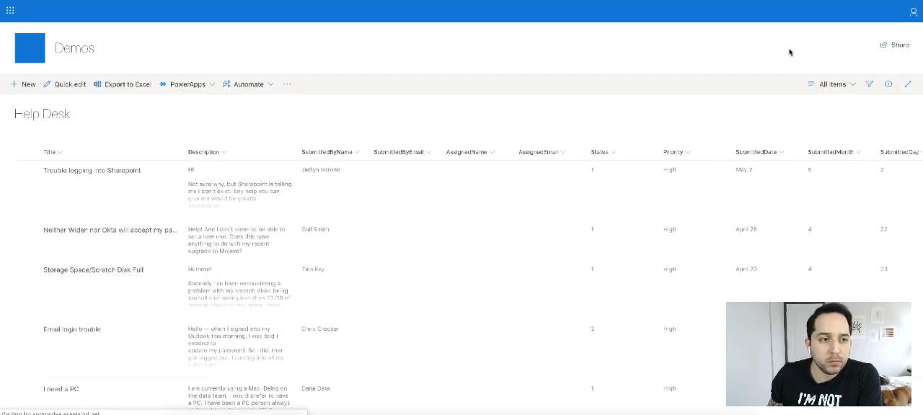
- Open the Help Desk list's settings and check the data types of its columns
{"action": "left_click", "coordinate": [868, 13]}
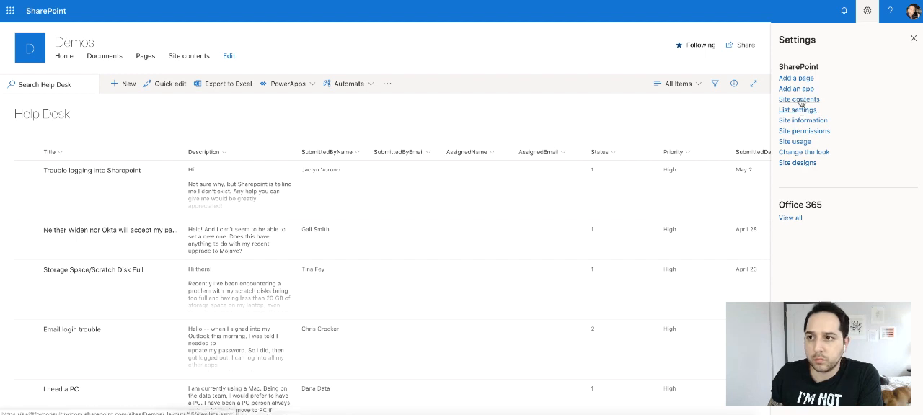
{"action": "left_click", "coordinate": [797, 110]}
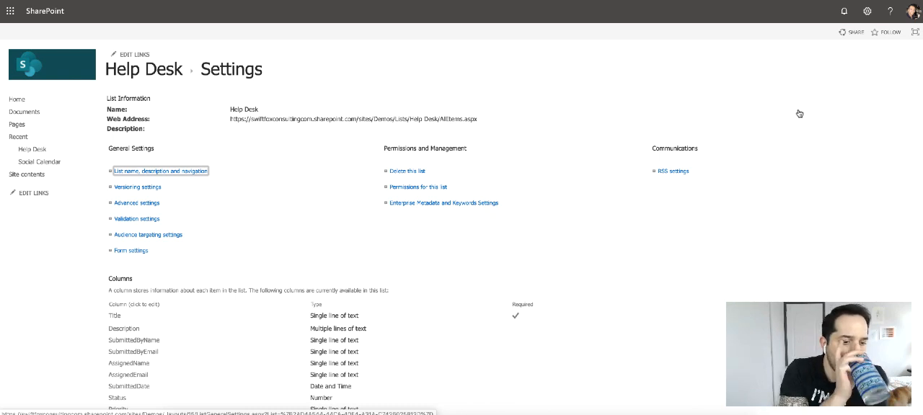
{"action": "scroll", "coordinate": [605, 113], "scroll_direction": "down", "scroll_amount": 1}
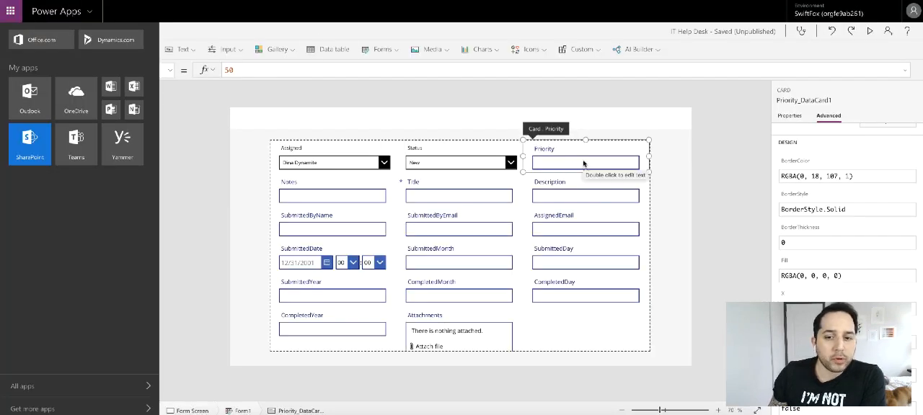
- Set the border color of the Priority card to black
{"action": "left_click", "coordinate": [578, 158]}
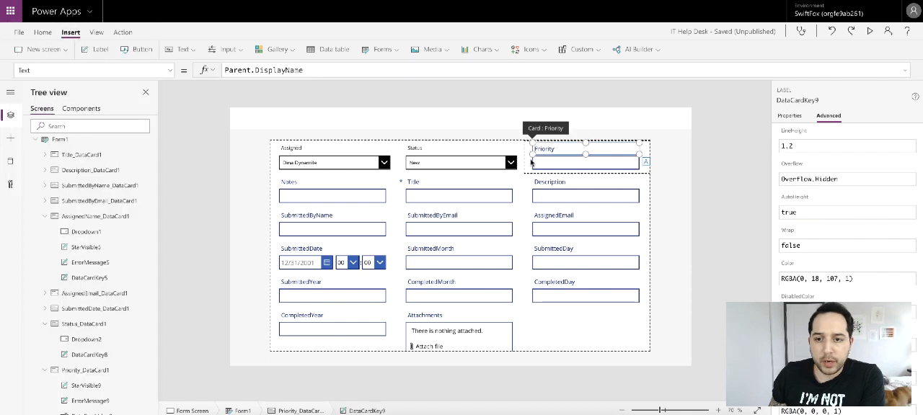
{"action": "left_click", "coordinate": [531, 162]}
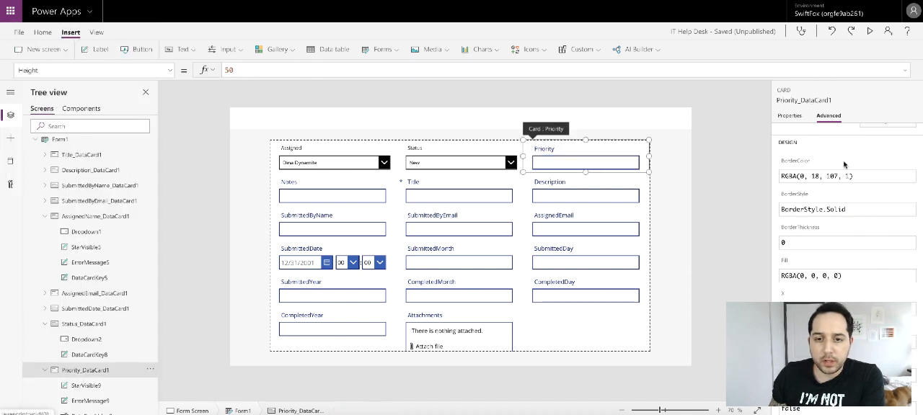
{"action": "left_click", "coordinate": [791, 116]}
{"action": "left_click", "coordinate": [907, 230]}
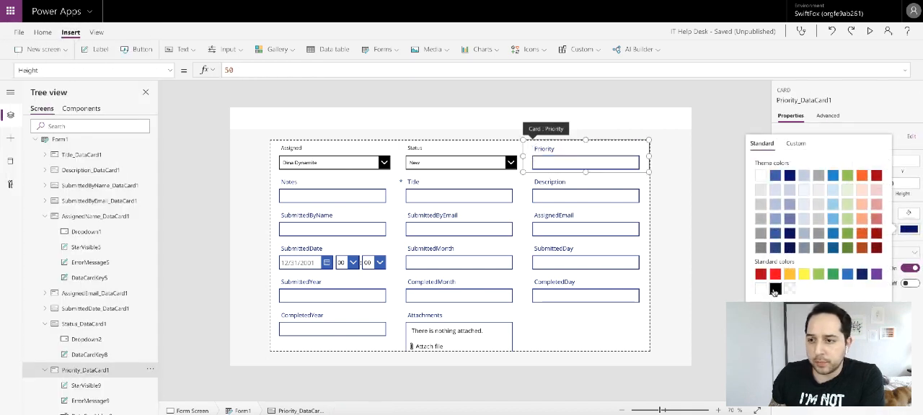
{"action": "left_click", "coordinate": [775, 290]}
- Set the Priority label's font size to 11 and its text color to black
{"action": "left_click", "coordinate": [565, 148]}
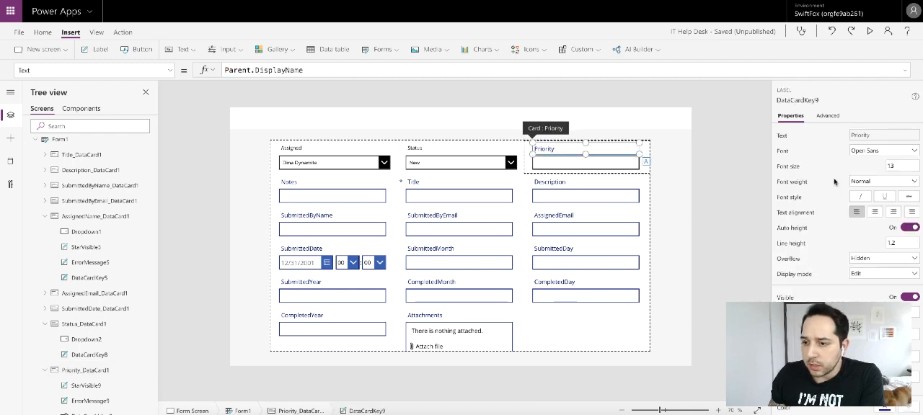
{"action": "left_click", "coordinate": [897, 165]}
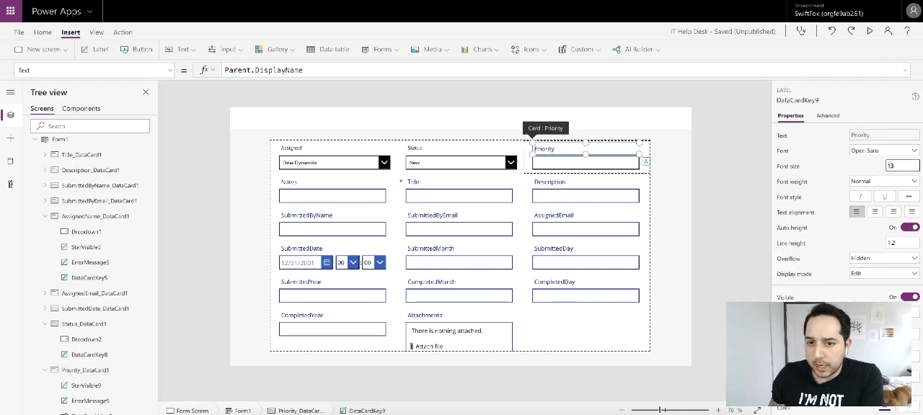
{"action": "left_click", "coordinate": [832, 173]}
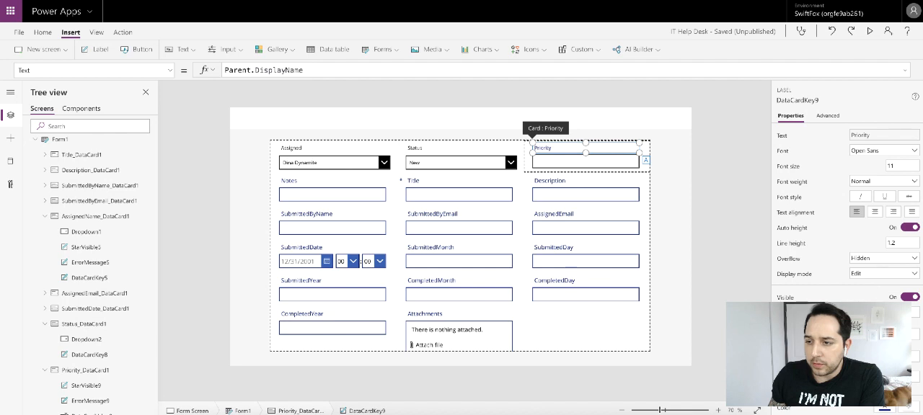
{"action": "scroll", "coordinate": [880, 286], "scroll_direction": "down", "scroll_amount": 3}
{"action": "left_click", "coordinate": [884, 280]}
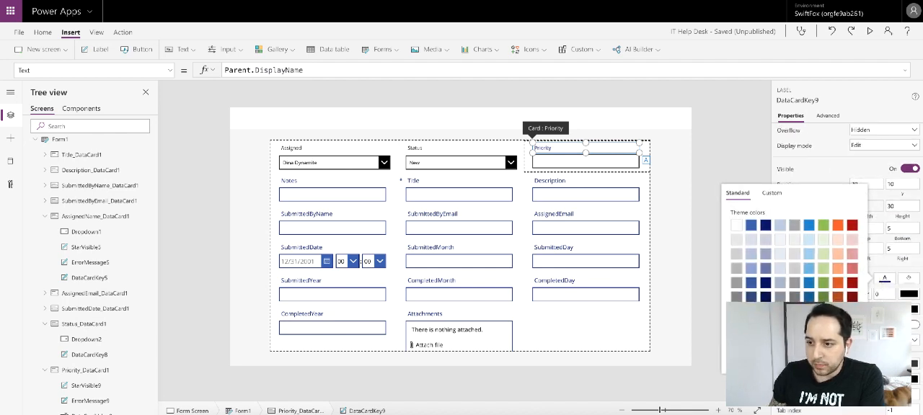
- Set the font size of the Priority card's text input to 11
{"action": "left_click", "coordinate": [615, 165]}
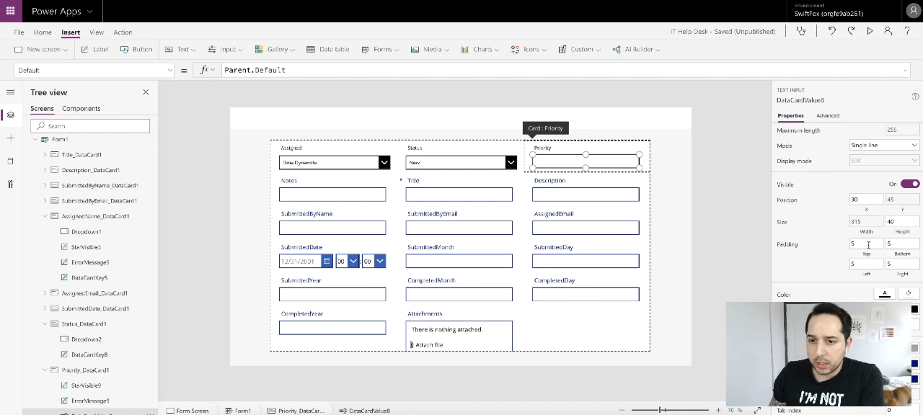
{"action": "scroll", "coordinate": [880, 258], "scroll_direction": "up", "scroll_amount": 3}
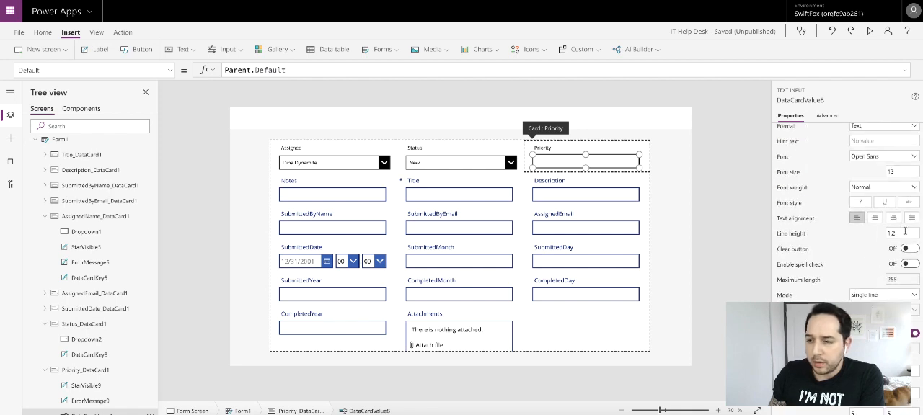
{"action": "double_click", "coordinate": [904, 173]}
{"action": "type", "text": "11"}
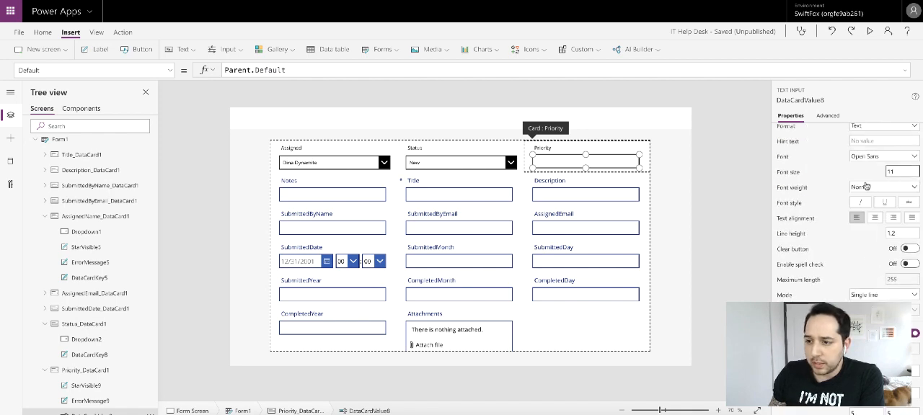
{"action": "left_click", "coordinate": [819, 161]}
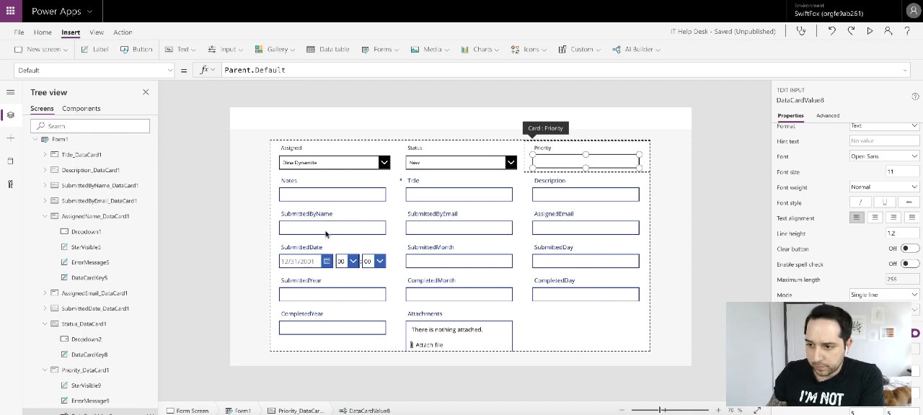
- Delete the ErrorMessage9 and StarVisible9 labels from the Priority card
{"action": "scroll", "coordinate": [118, 294], "scroll_direction": "down", "scroll_amount": 2}
{"action": "left_click", "coordinate": [91, 328]}
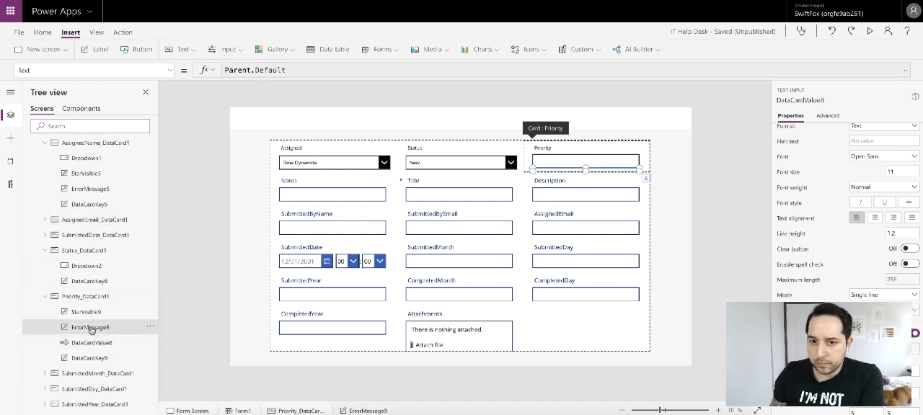
{"action": "right_click", "coordinate": [91, 329]}
{"action": "left_click", "coordinate": [119, 271]}
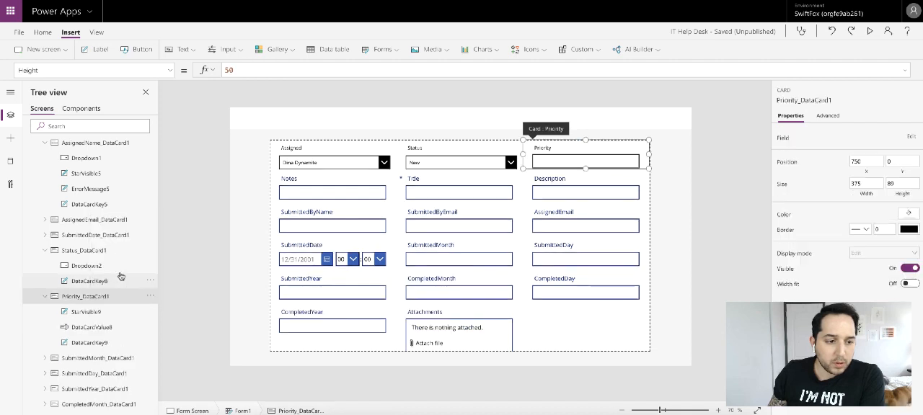
{"action": "left_click", "coordinate": [101, 317]}
{"action": "right_click", "coordinate": [101, 317]}
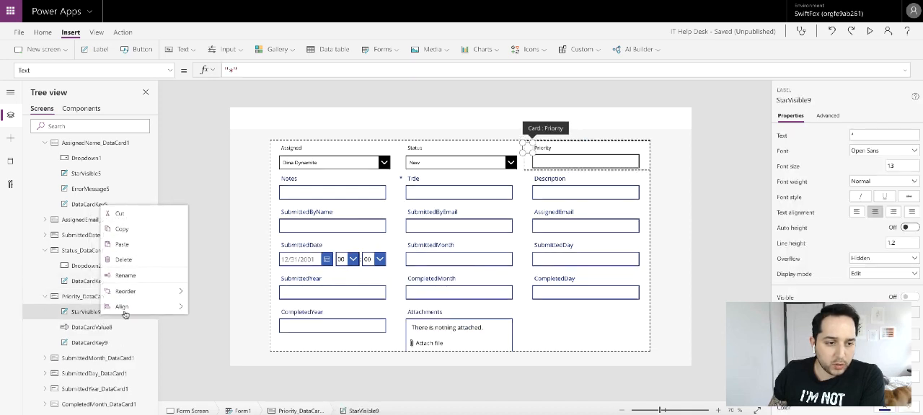
{"action": "left_click", "coordinate": [123, 260]}
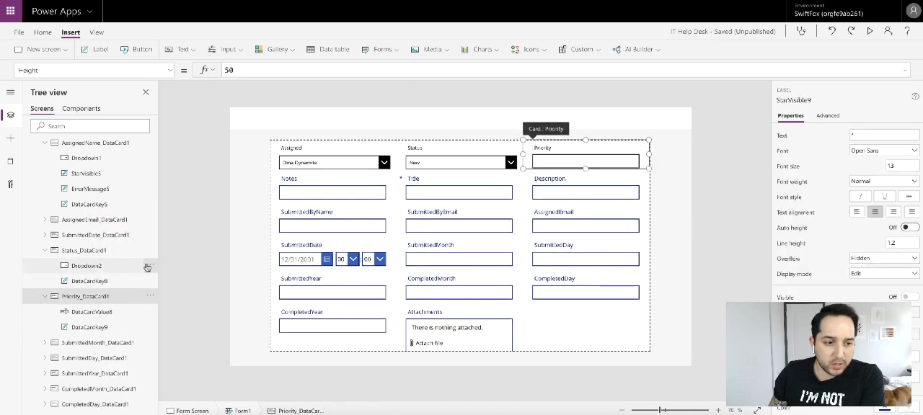
- Replace the Y position formula of the Priority card's text input with the fixed value 49
{"action": "left_click", "coordinate": [92, 313]}
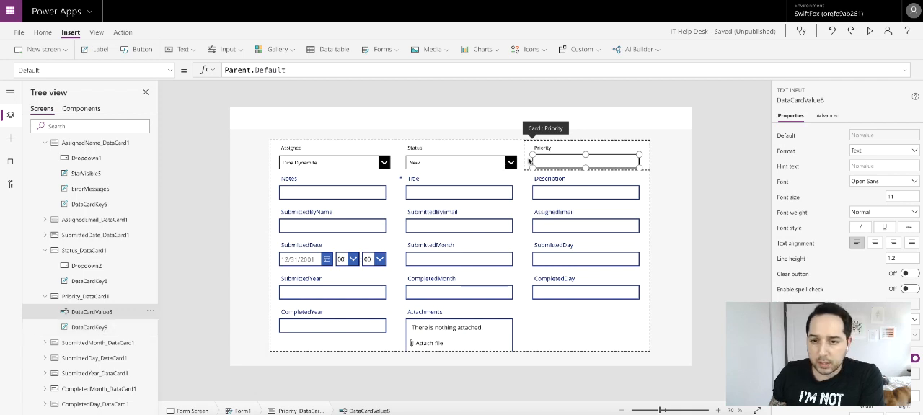
{"action": "scroll", "coordinate": [864, 272], "scroll_direction": "down", "scroll_amount": 1}
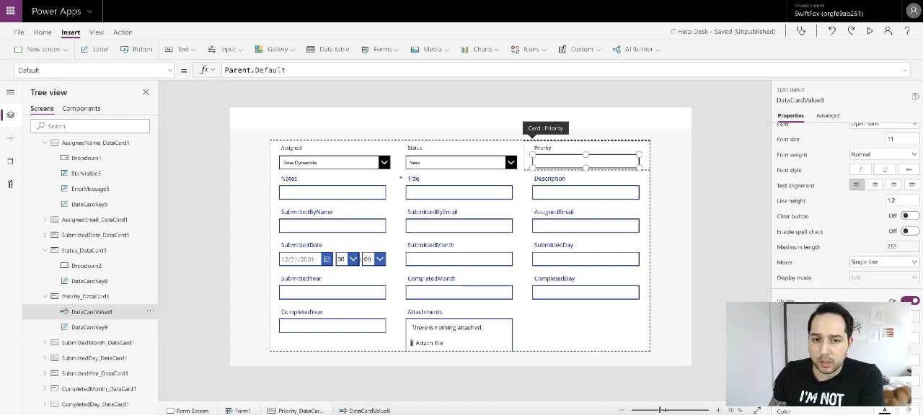
{"action": "left_click", "coordinate": [901, 316]}
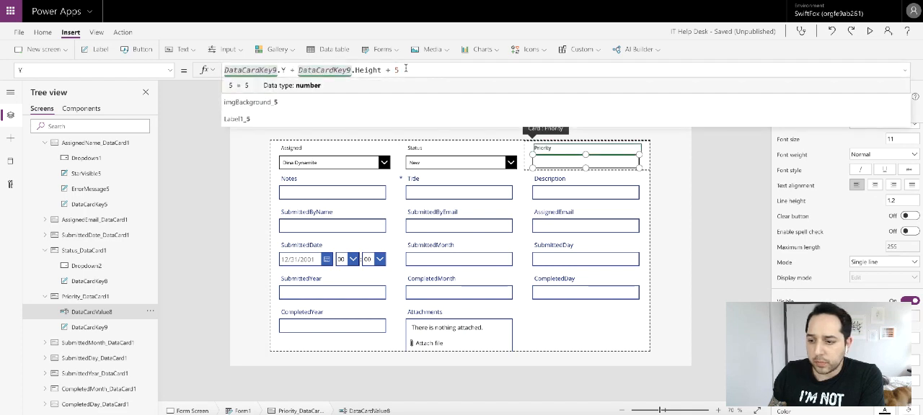
{"action": "triple_click", "coordinate": [436, 72]}
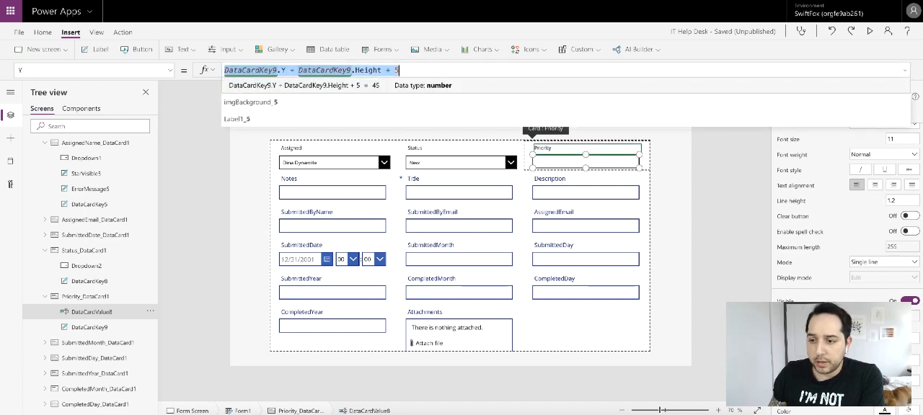
{"action": "type", "text": "49"}
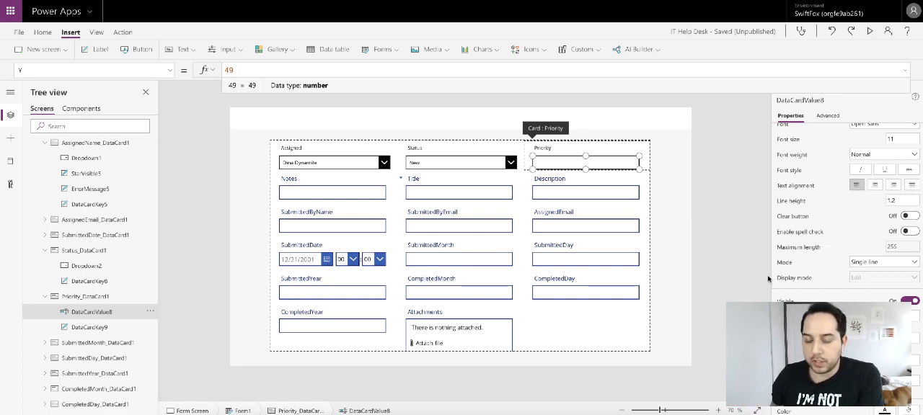
{"action": "left_click", "coordinate": [731, 259]}
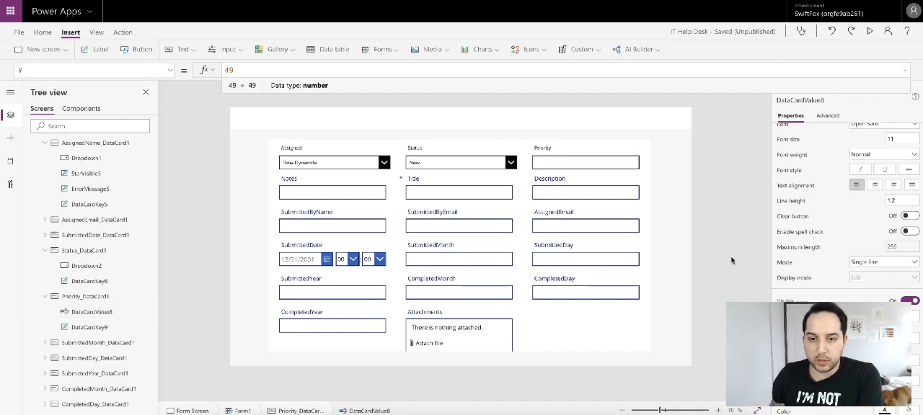
- Insert a Drop down control into the Priority card
{"action": "left_click", "coordinate": [573, 160]}
{"action": "left_click", "coordinate": [578, 163]}
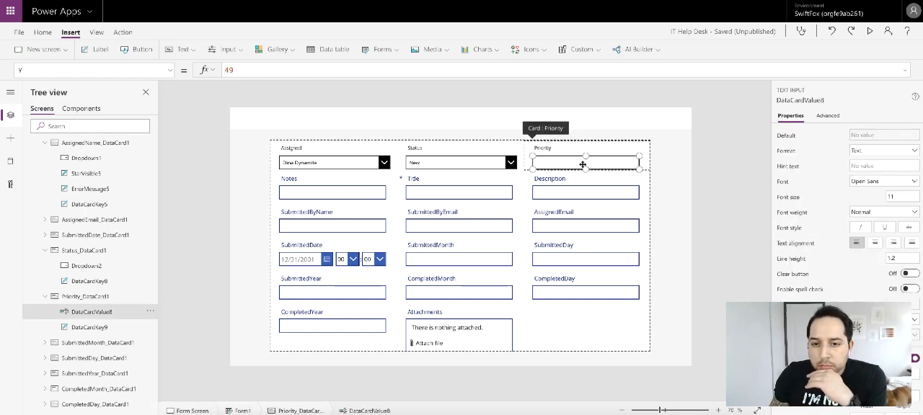
{"action": "left_click", "coordinate": [193, 51]}
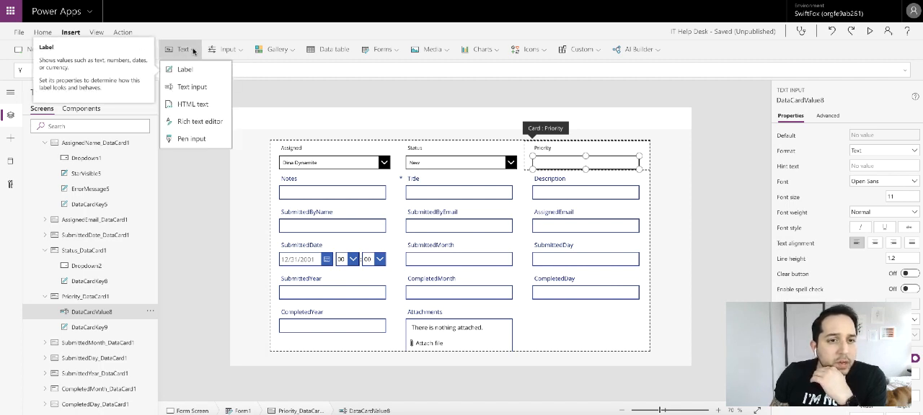
{"action": "left_click", "coordinate": [227, 50]}
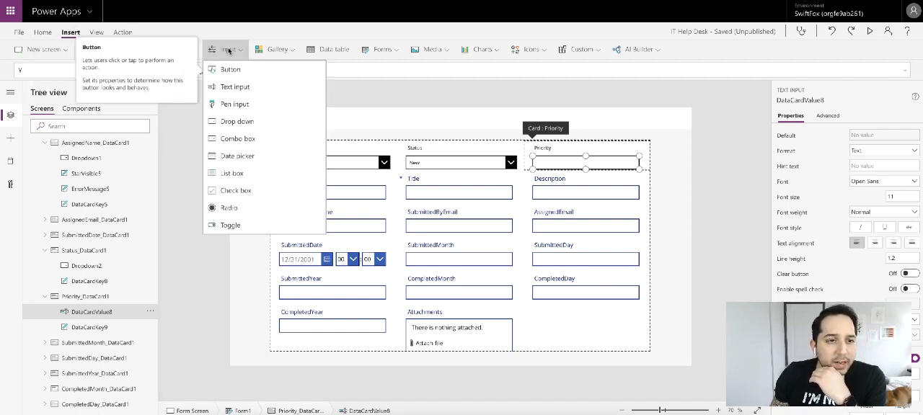
{"action": "left_click", "coordinate": [236, 121]}
- Set the Priority drop down's selection fill and chevron background colors to black
{"action": "scroll", "coordinate": [850, 217], "scroll_direction": "down", "scroll_amount": 5}
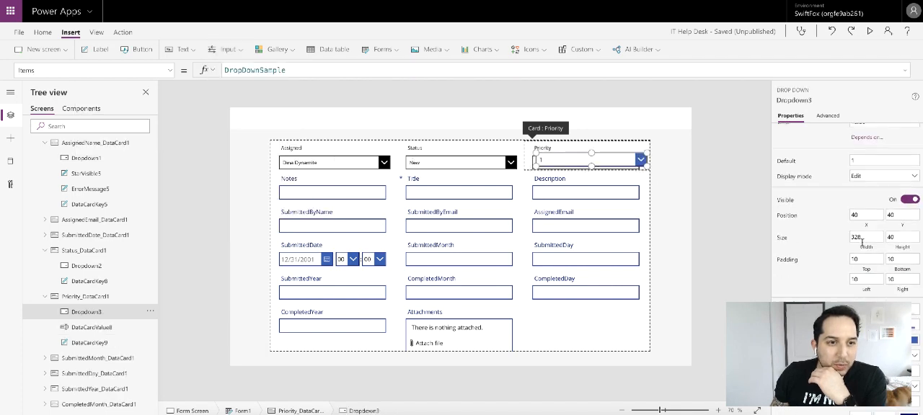
{"action": "left_click", "coordinate": [908, 253]}
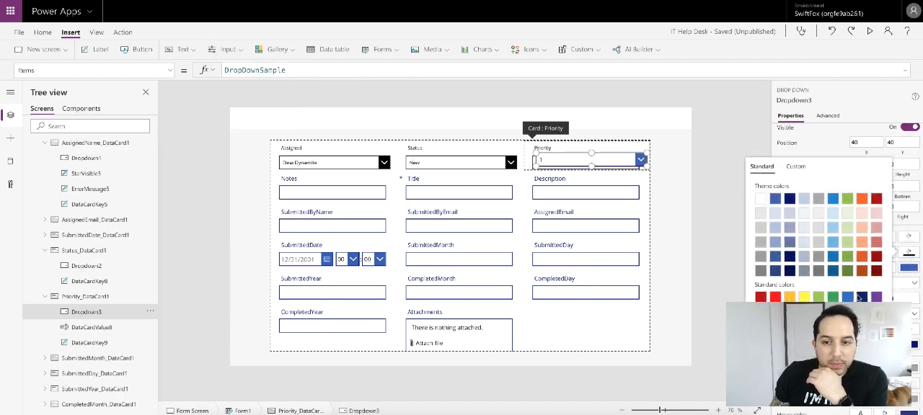
{"action": "left_click", "coordinate": [908, 268]}
{"action": "left_click", "coordinate": [761, 338]}
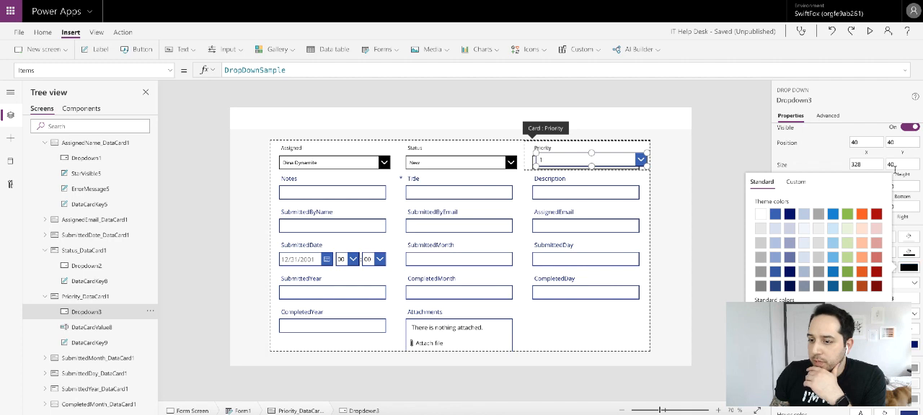
{"action": "left_click", "coordinate": [839, 151]}
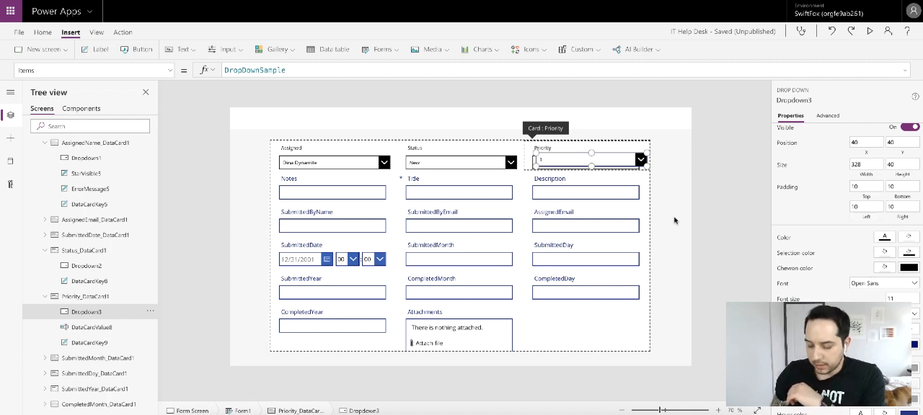
- Delete the DataCardValue8 text input from the Priority card
{"action": "left_click", "coordinate": [90, 327]}
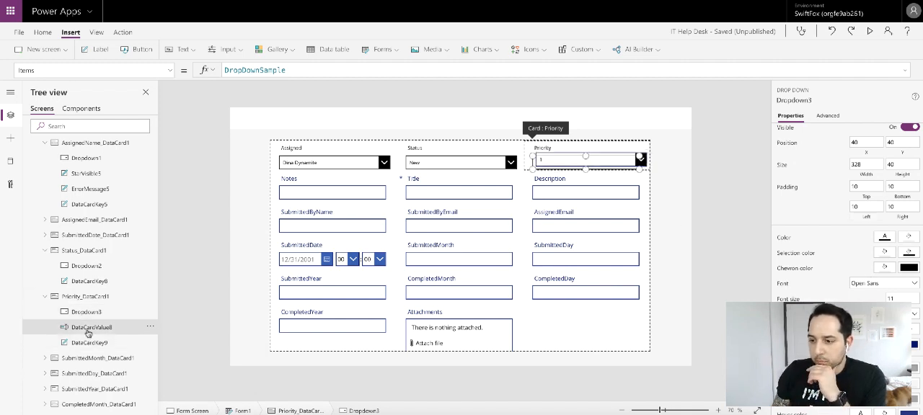
{"action": "right_click", "coordinate": [106, 335]}
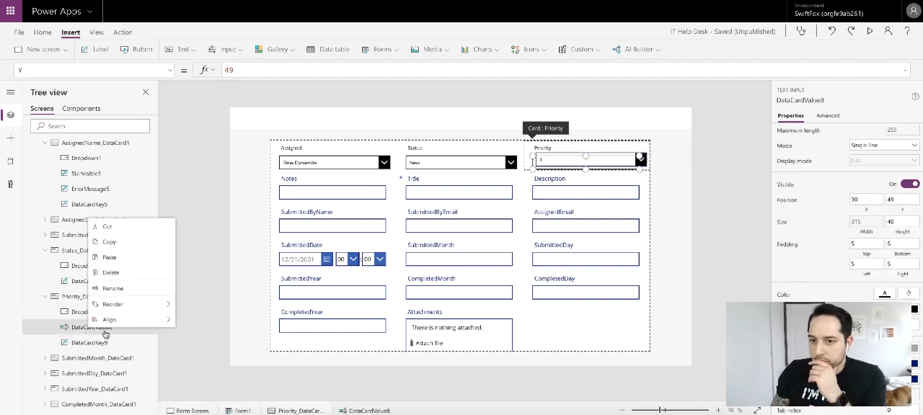
{"action": "left_click", "coordinate": [123, 274]}
- Position the Priority drop down at X 30 and Y 49 within its card
{"action": "left_click", "coordinate": [582, 162]}
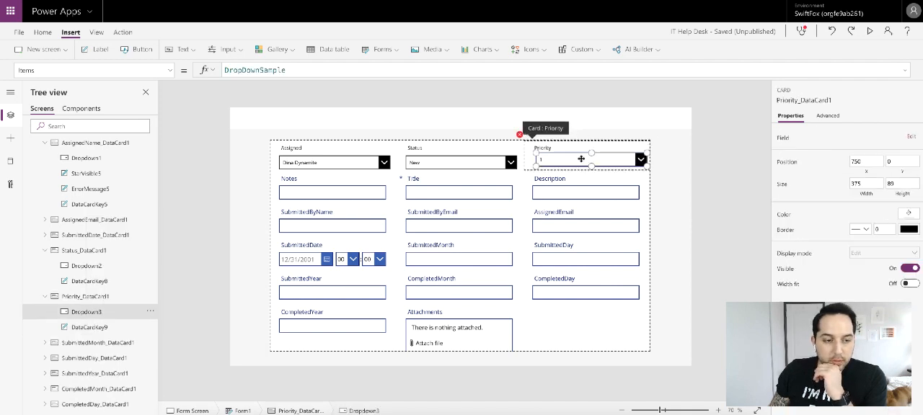
{"action": "left_click", "coordinate": [864, 244]}
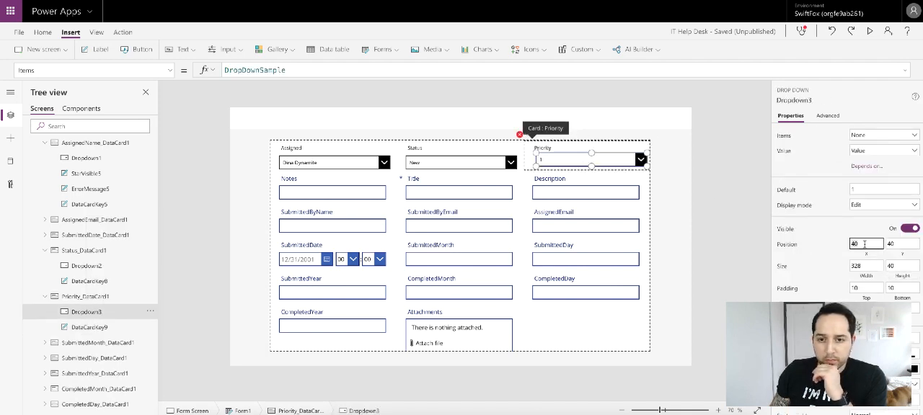
{"action": "type", "text": "30"}
{"action": "key", "text": "Tab"}
{"action": "type", "text": "49"}
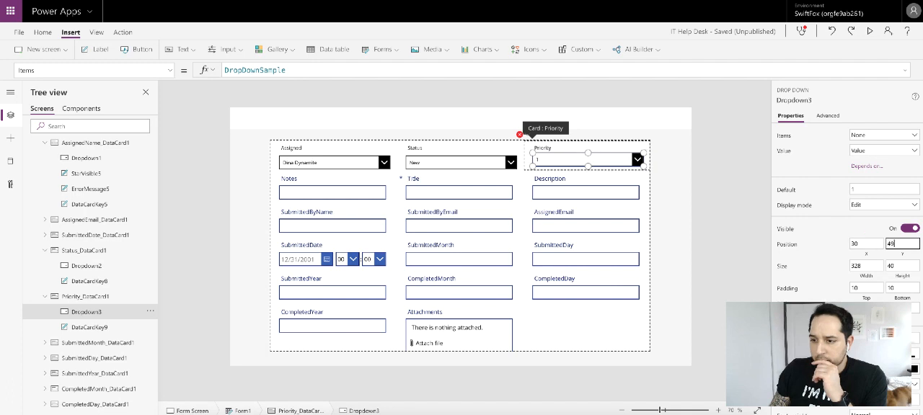
{"action": "key", "text": "Return"}
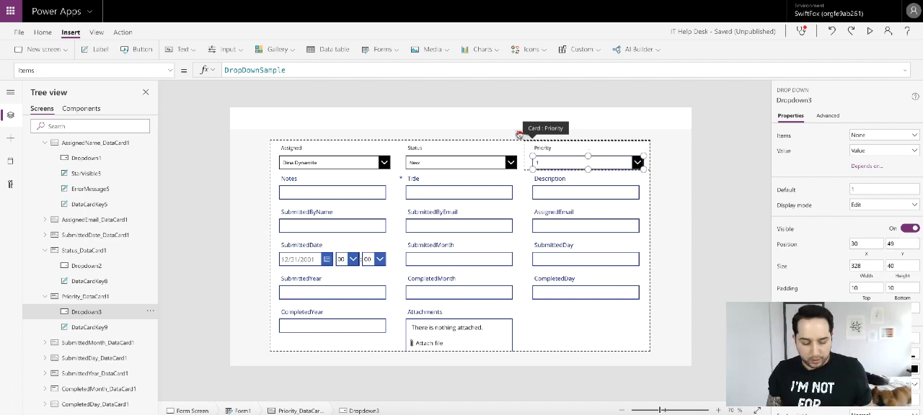
- Set the Priority card's Update property to Dropdown3.Selected.Value
{"action": "left_click", "coordinate": [520, 134]}
{"action": "left_click", "coordinate": [535, 147]}
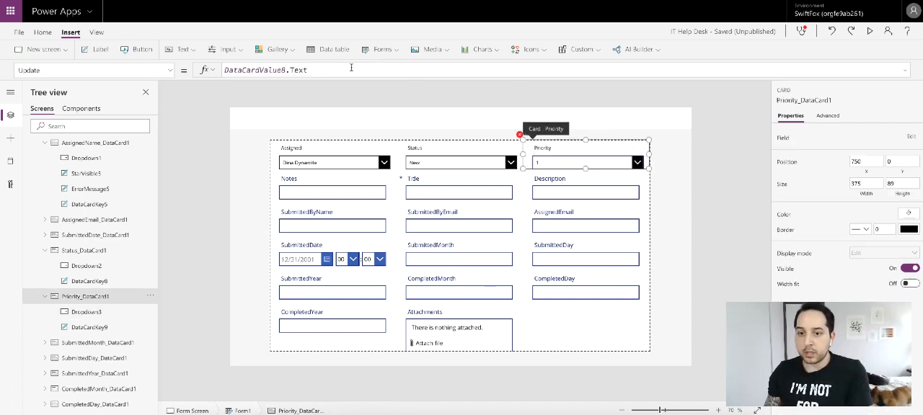
{"action": "triple_click", "coordinate": [351, 67]}
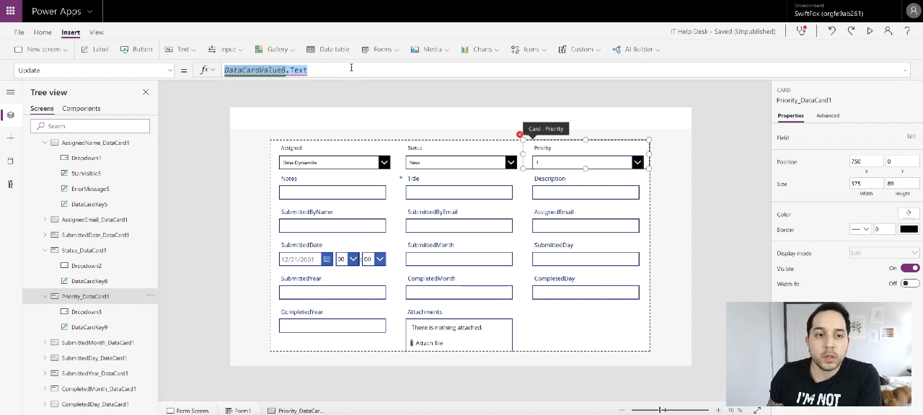
{"action": "key", "text": "BackSpace"}
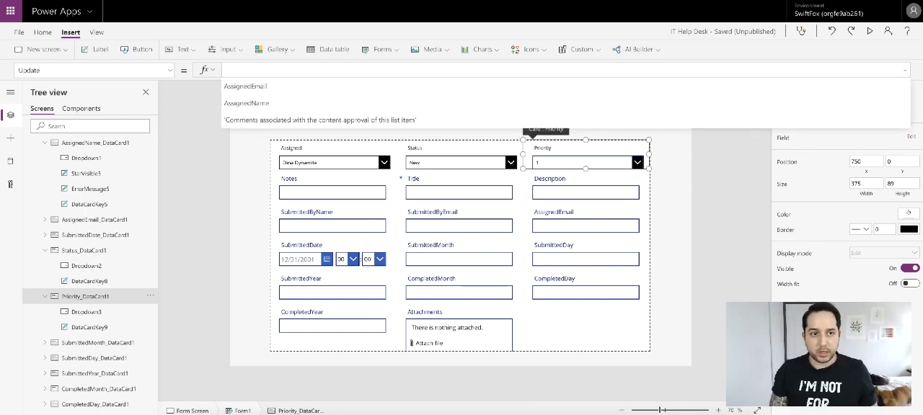
{"action": "key", "text": "BackSpace"}
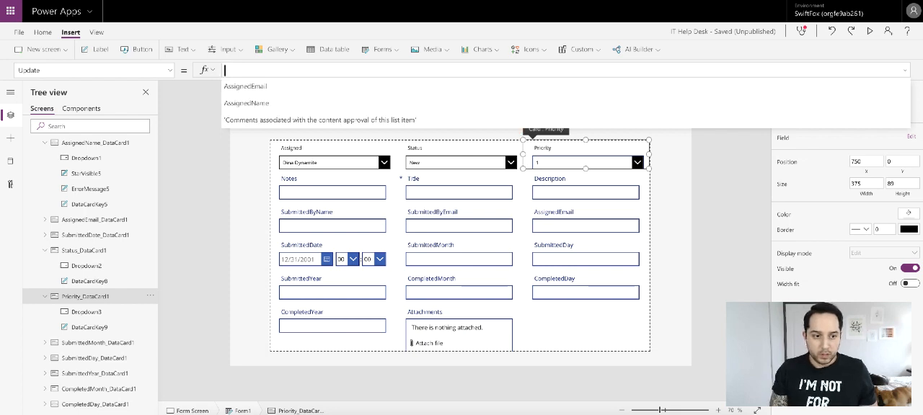
{"action": "type", "text": "Drop"}
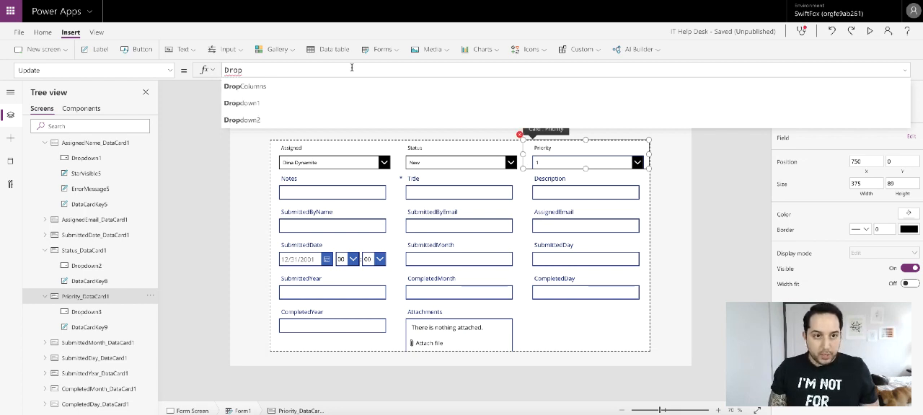
{"action": "type", "text": "down3"}
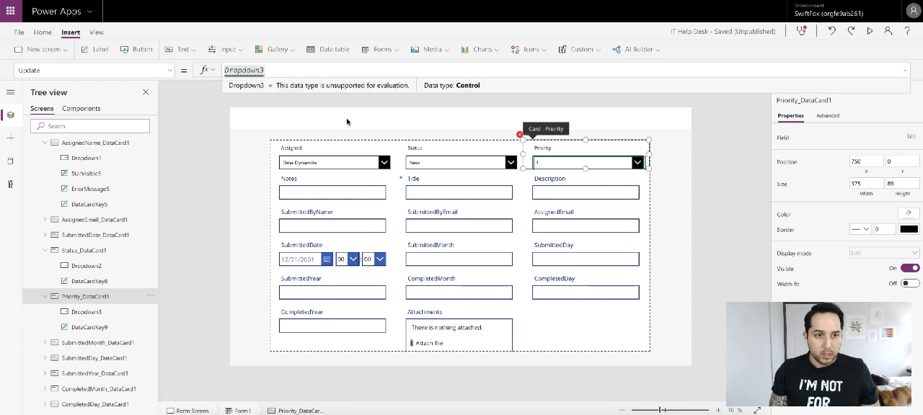
{"action": "type", "text": ".Sele"}
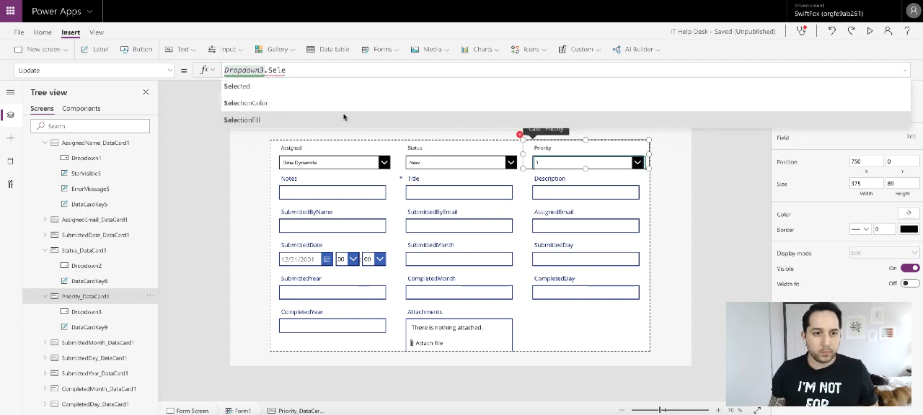
{"action": "left_click", "coordinate": [334, 87]}
{"action": "type", "text": "."}
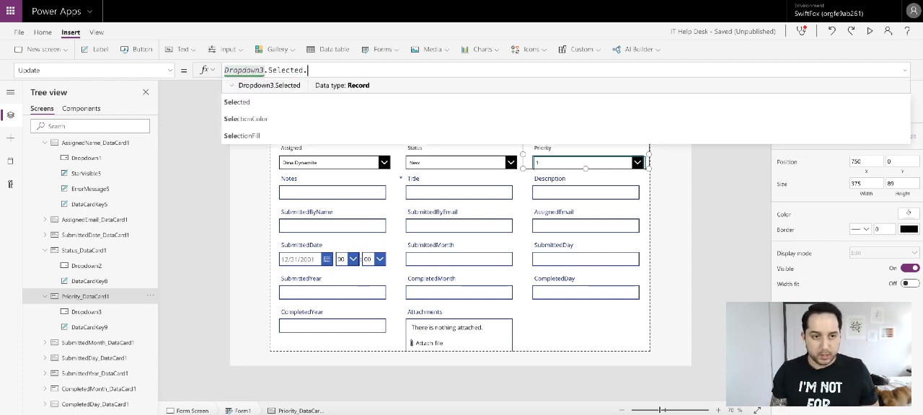
{"action": "type", "text": "Tex"}
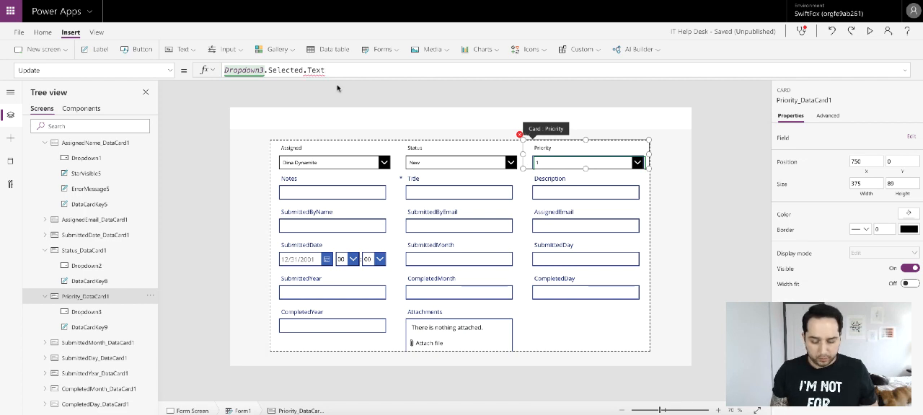
{"action": "type", "text": "t"}
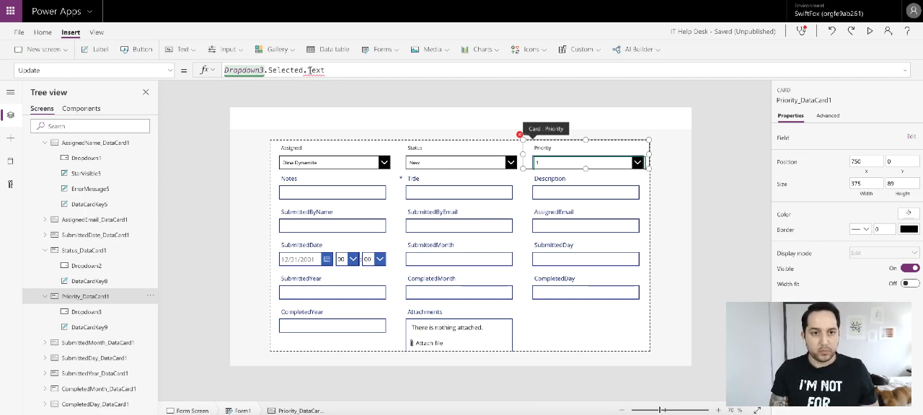
{"action": "left_click_drag", "start_coordinate": [306, 70], "coordinate": [357, 72]}
{"action": "type", "text": "V"}
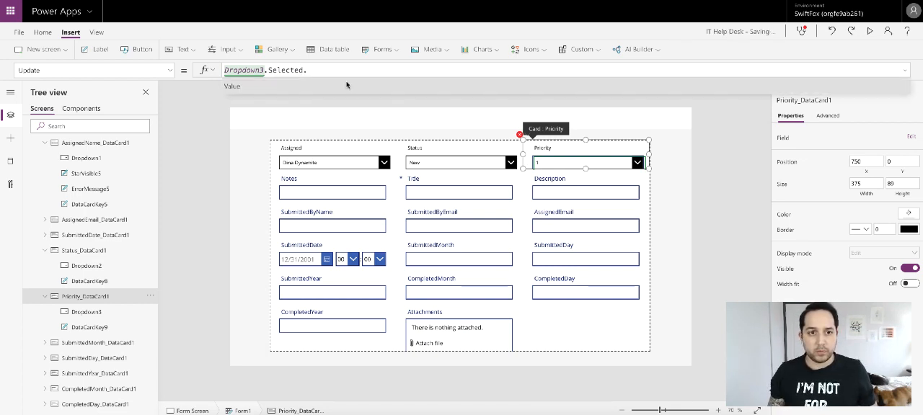
{"action": "left_click", "coordinate": [346, 87]}
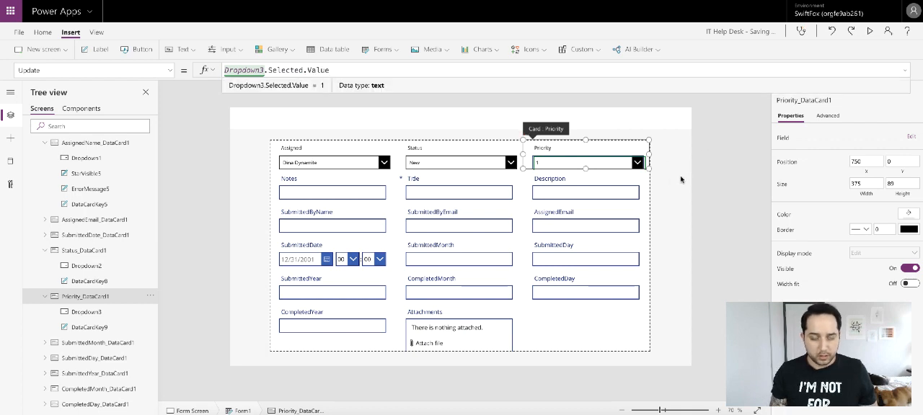
- Set the Priority drop down's Items property to ["Low","Medium","High"]
{"action": "left_click", "coordinate": [629, 165]}
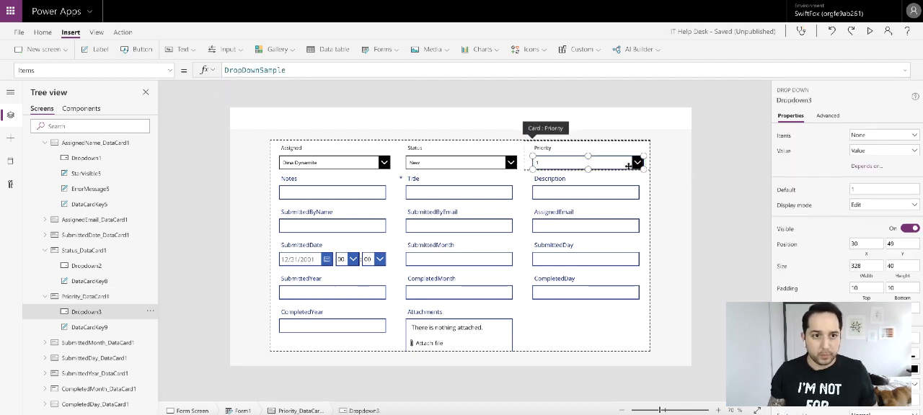
{"action": "double_click", "coordinate": [295, 68]}
{"action": "type", "text": "["}
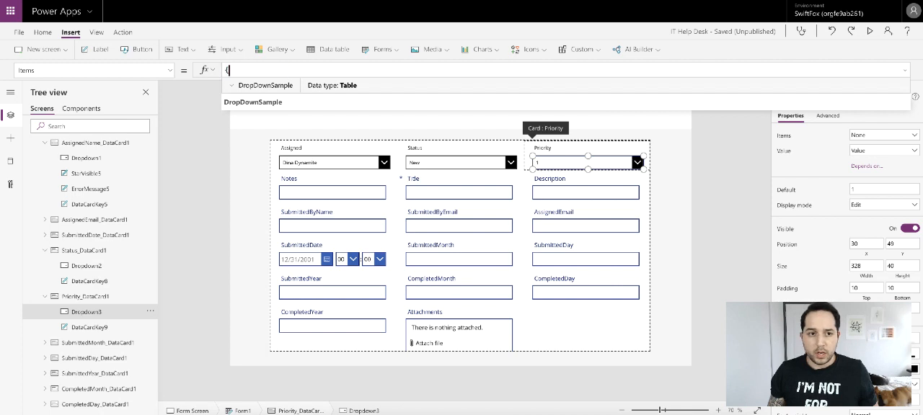
{"action": "key", "text": "BackSpace"}
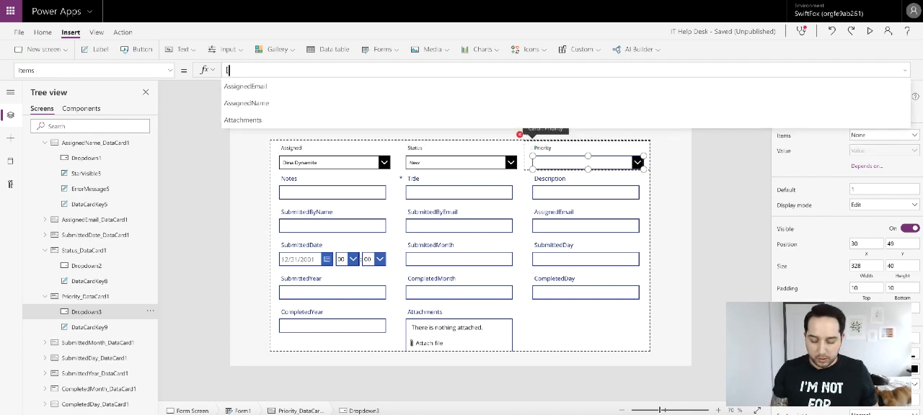
{"action": "type", "text": "[\"1"}
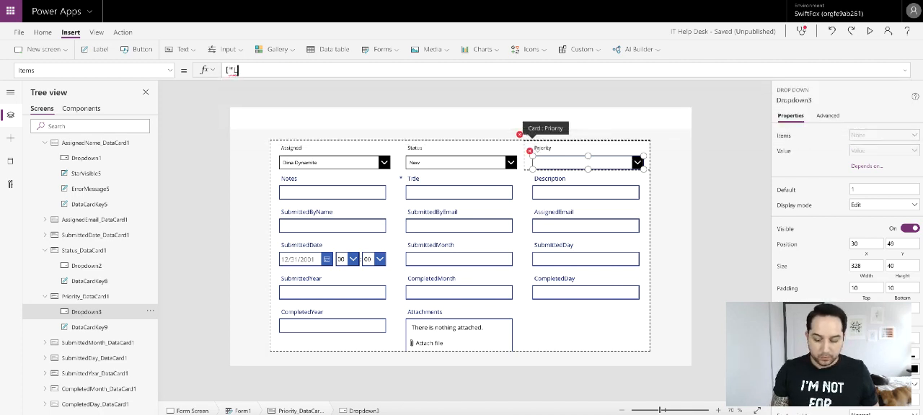
{"action": "type", "text": "ow\","}
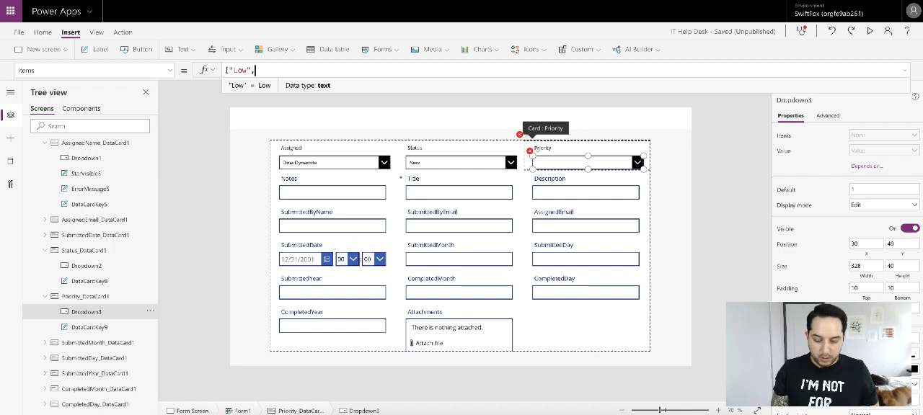
{"action": "type", "text": " \"Medi"}
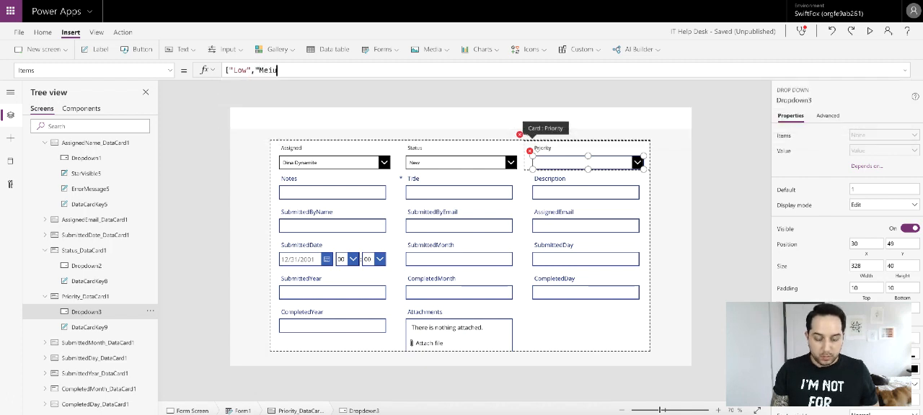
{"action": "key", "text": "BackSpace"}
{"action": "key", "text": "BackSpace"}
{"action": "type", "text": "diu"}
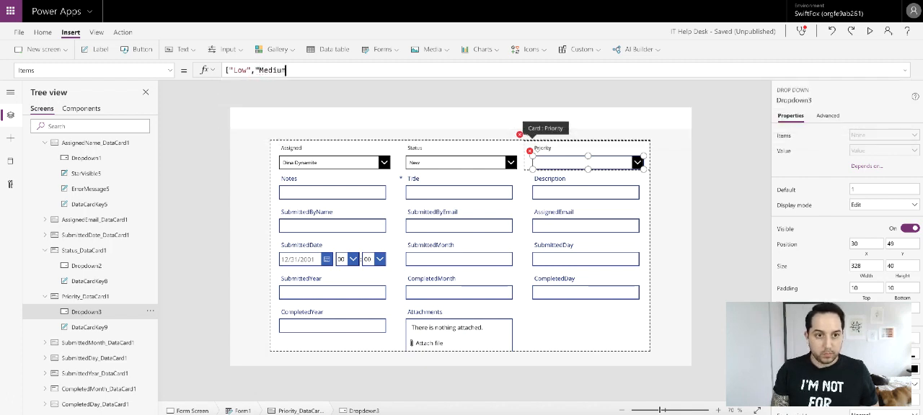
{"action": "type", "text": "m\",\"High"}
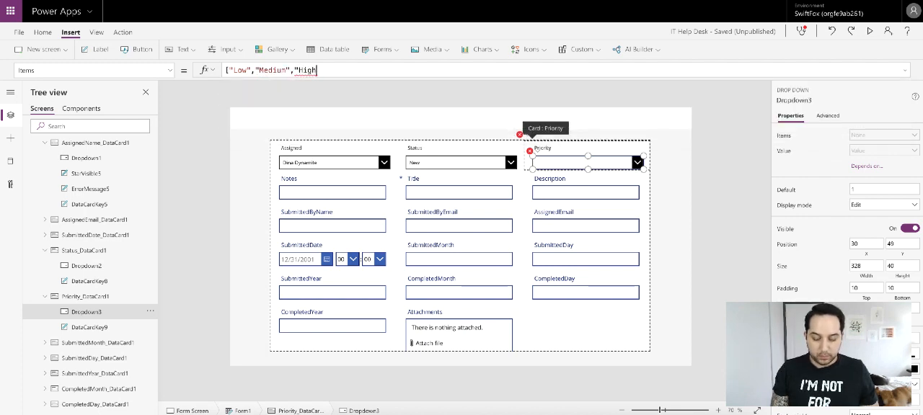
{"action": "type", "text": "\"]"}
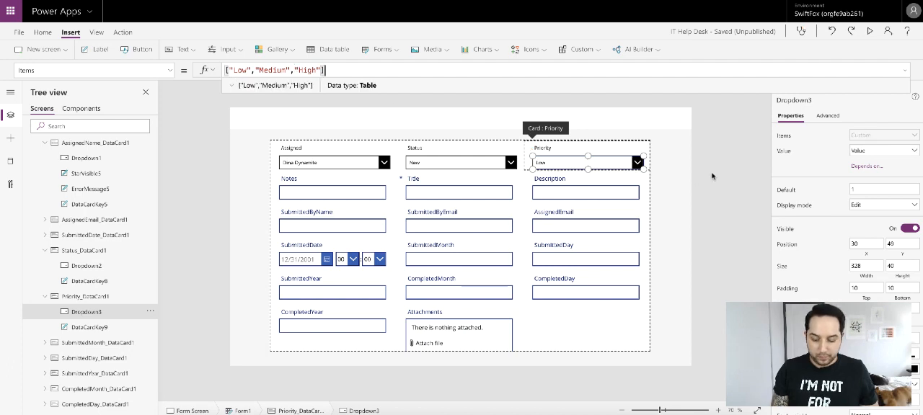
{"action": "left_click", "coordinate": [656, 171]}
{"action": "left_click", "coordinate": [600, 165]}
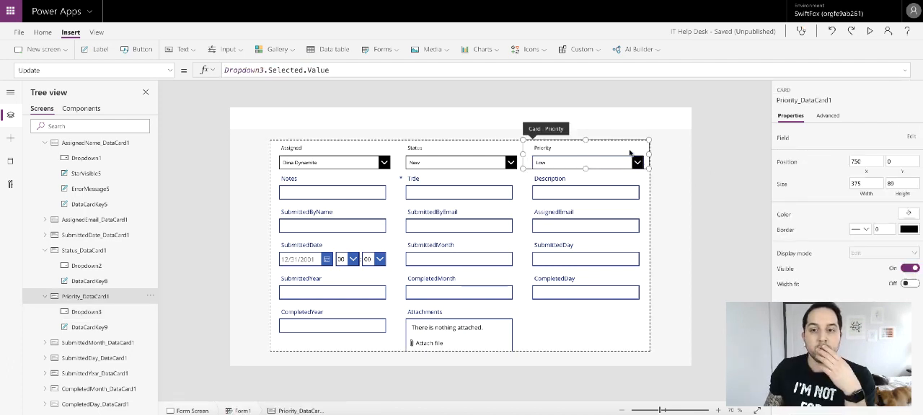
{"action": "left_click", "coordinate": [908, 213]}
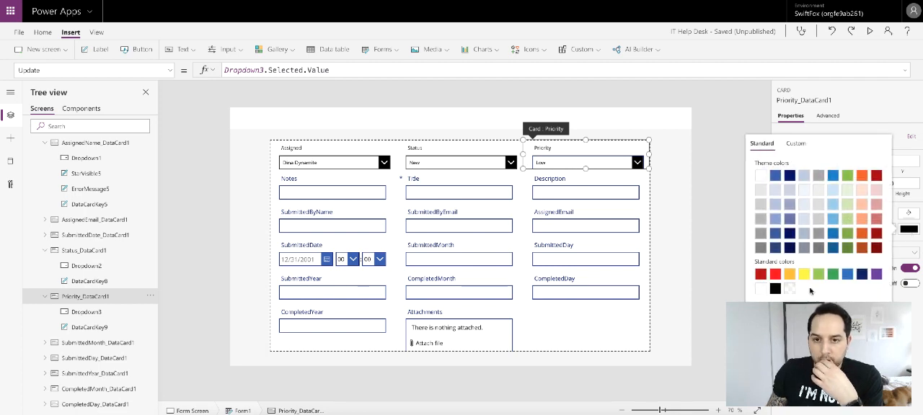
{"action": "left_click", "coordinate": [630, 164]}
{"action": "scroll", "coordinate": [905, 297], "scroll_direction": "down", "scroll_amount": 5}
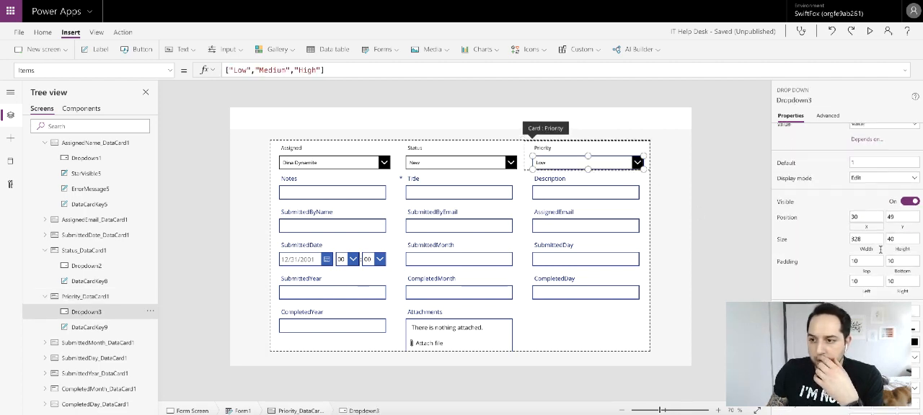
{"action": "left_click", "coordinate": [907, 287]}
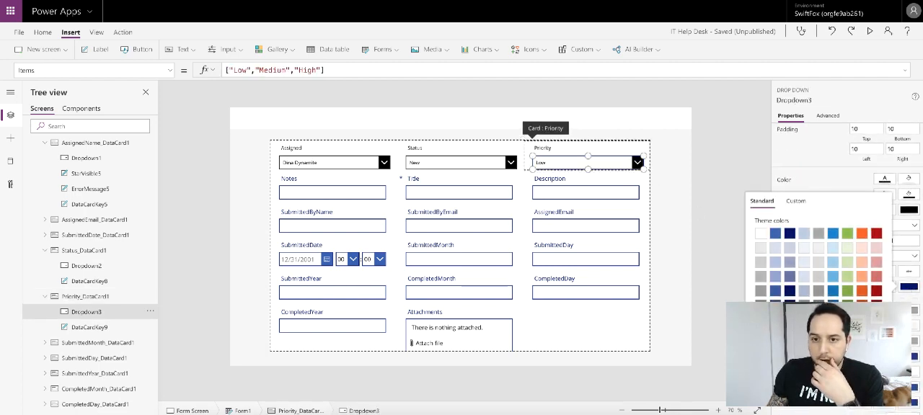
{"action": "left_click", "coordinate": [694, 185]}
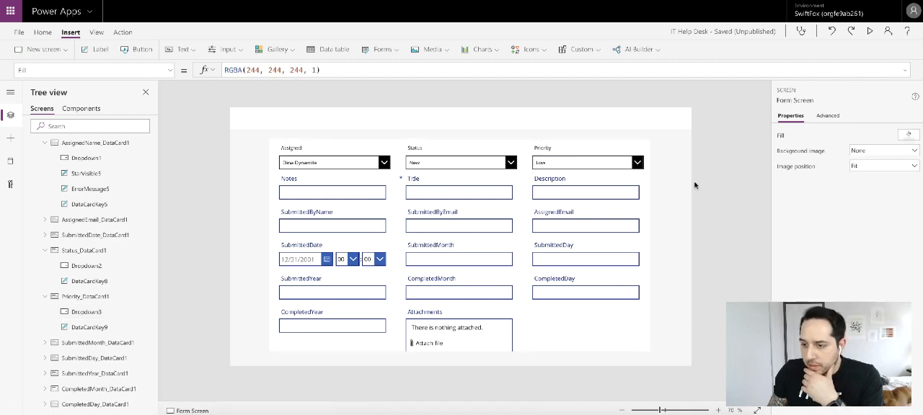
- Set the Priority drop down's Default property to ThisItem.Priority
{"action": "left_click", "coordinate": [597, 168]}
{"action": "left_click", "coordinate": [596, 167]}
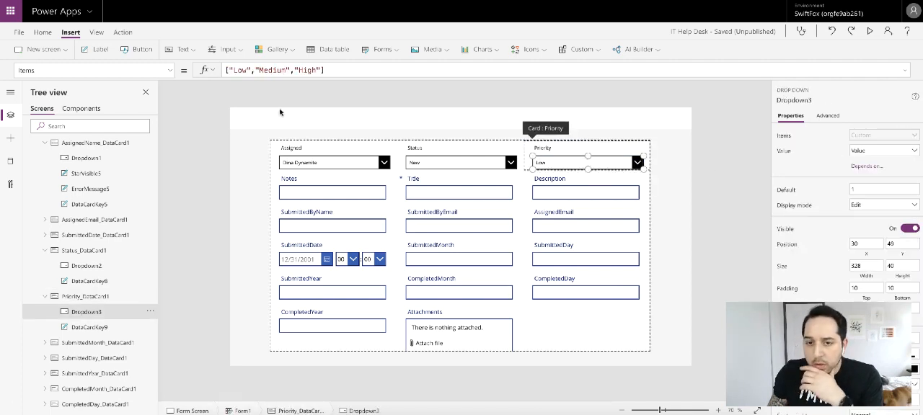
{"action": "left_click", "coordinate": [170, 70]}
{"action": "scroll", "coordinate": [129, 144], "scroll_direction": "up", "scroll_amount": 5}
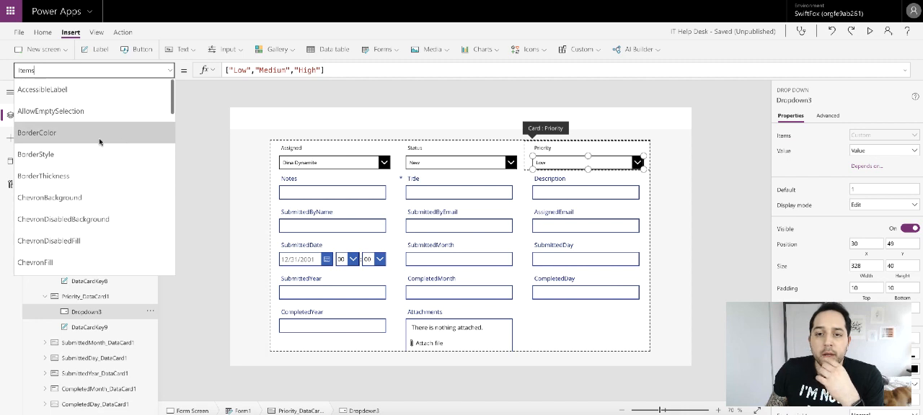
{"action": "scroll", "coordinate": [70, 238], "scroll_direction": "down", "scroll_amount": 2}
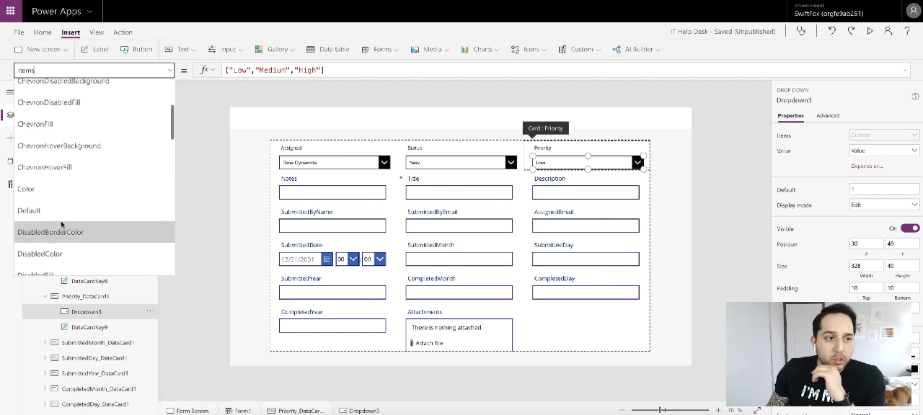
{"action": "left_click", "coordinate": [70, 227]}
{"action": "triple_click", "coordinate": [271, 70]}
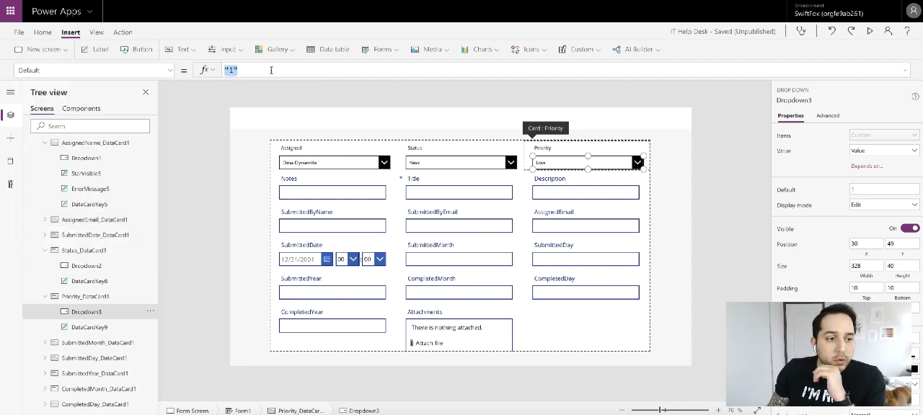
{"action": "type", "text": "Switch(t"}
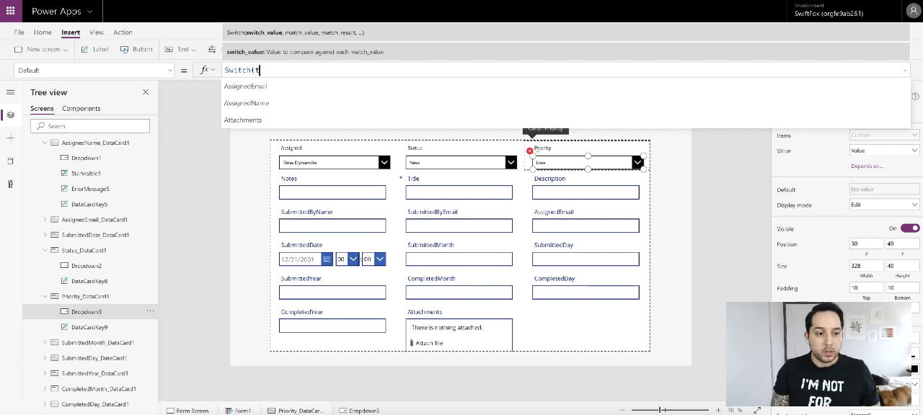
{"action": "type", "text": "hisItem"}
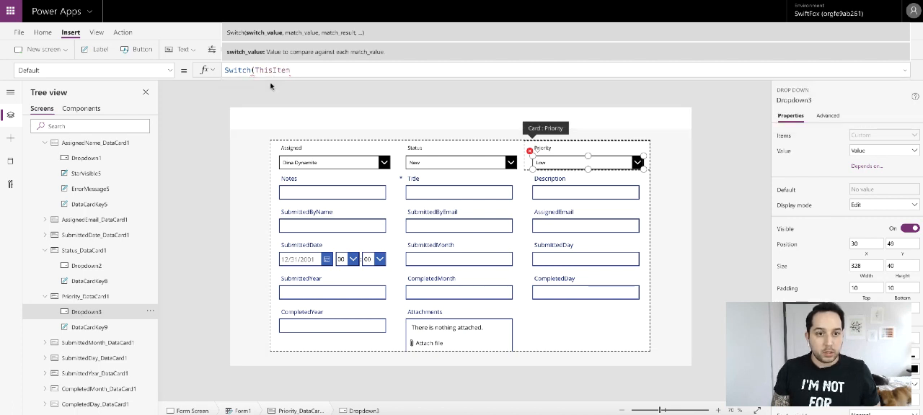
{"action": "type", "text": ".p"}
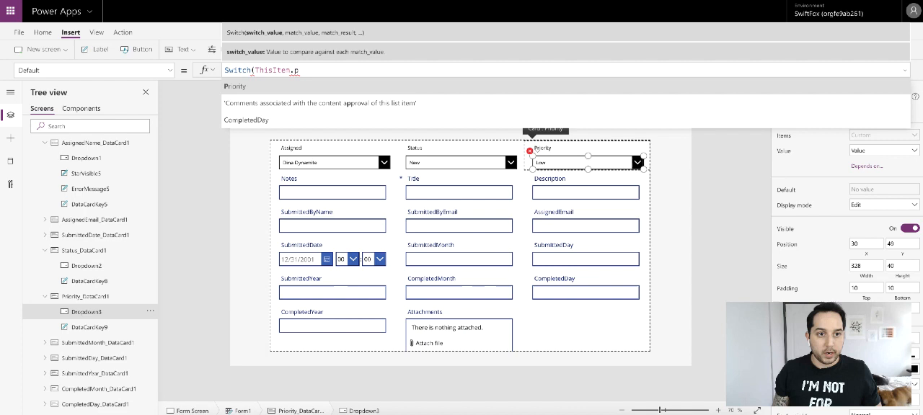
{"action": "left_click", "coordinate": [271, 88]}
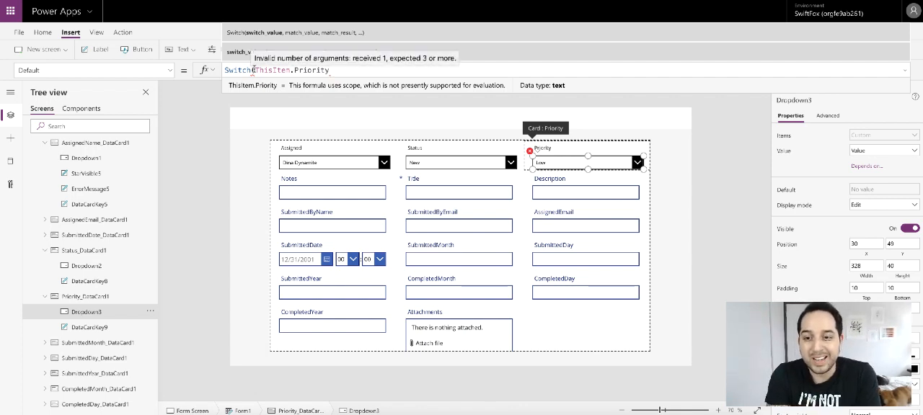
{"action": "left_click_drag", "start_coordinate": [252, 70], "coordinate": [206, 70]}
{"action": "key", "text": "BackSpace"}
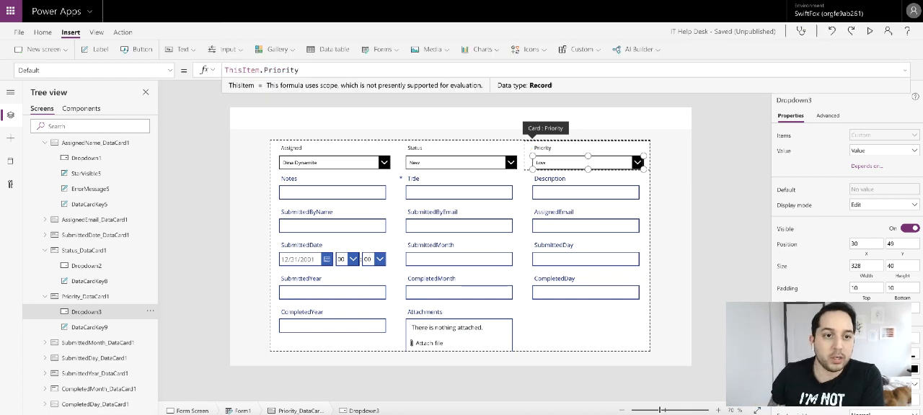
- On Home Screen, start the galActiveTickets gallery's OnSelect formula with EditForm(Form1);
{"action": "left_click", "coordinate": [710, 151]}
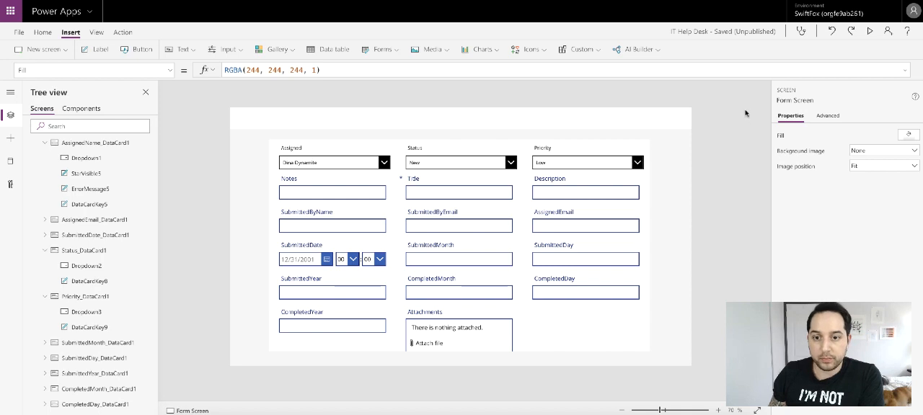
{"action": "scroll", "coordinate": [108, 148], "scroll_direction": "up", "scroll_amount": 3}
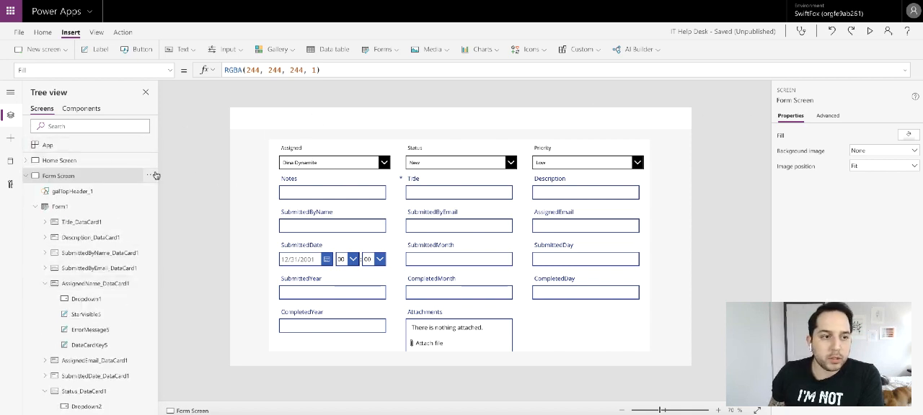
{"action": "left_click", "coordinate": [61, 160]}
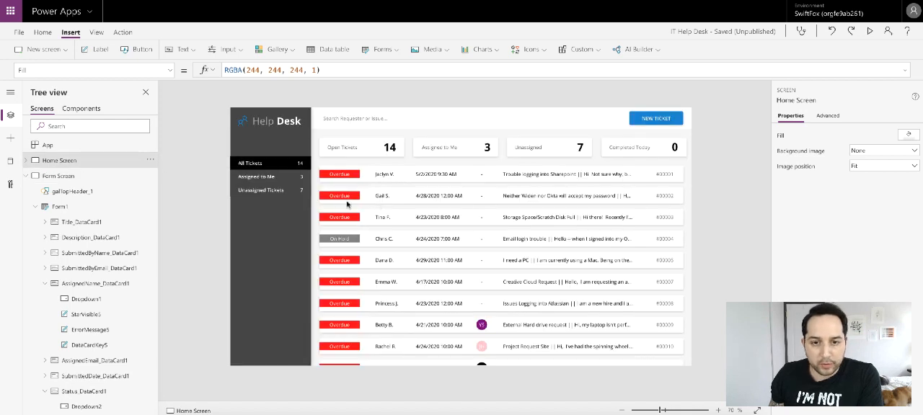
{"action": "left_click", "coordinate": [400, 196]}
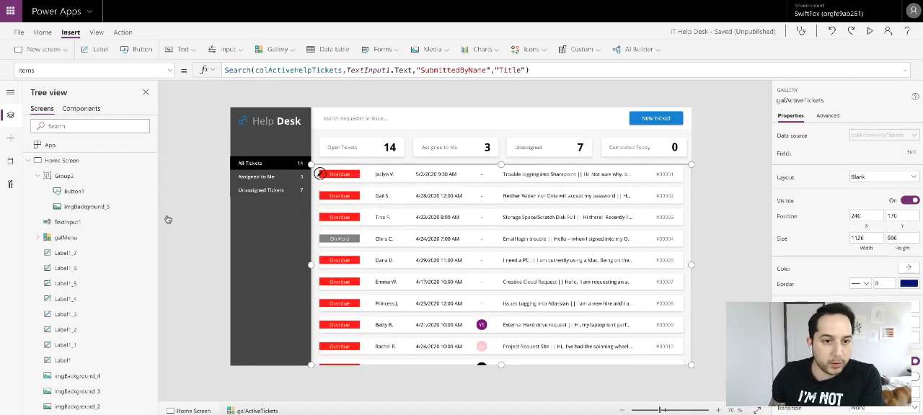
{"action": "scroll", "coordinate": [87, 241], "scroll_direction": "down", "scroll_amount": 5}
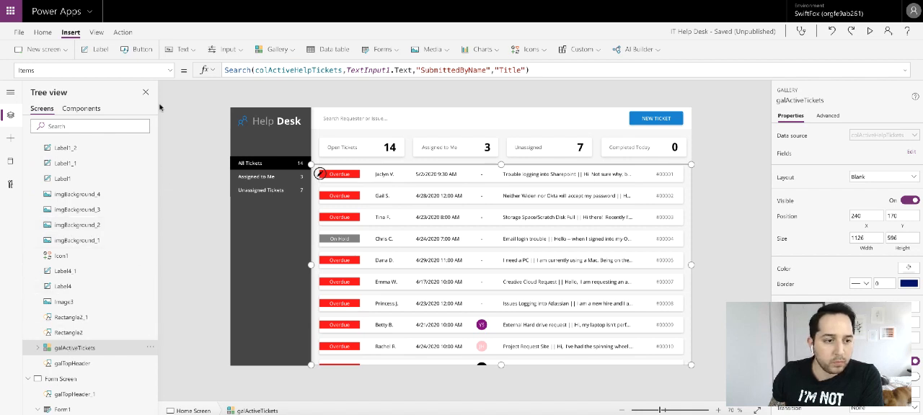
{"action": "left_click", "coordinate": [168, 73]}
{"action": "scroll", "coordinate": [94, 166], "scroll_direction": "down", "scroll_amount": 3}
{"action": "left_click", "coordinate": [50, 192]}
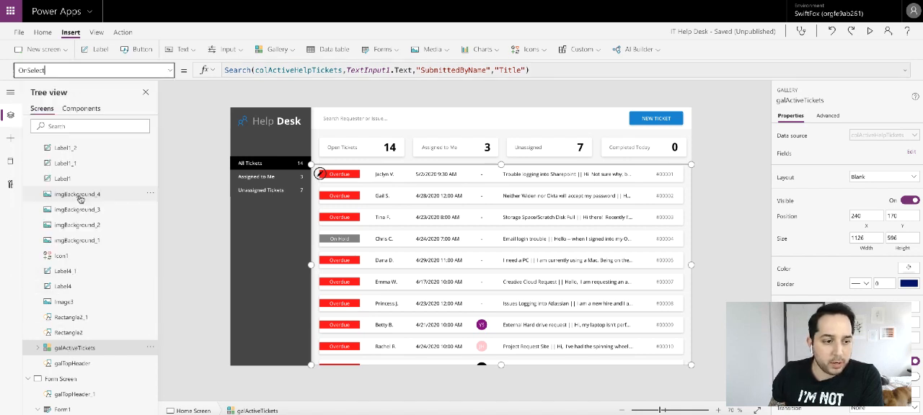
{"action": "double_click", "coordinate": [293, 70]}
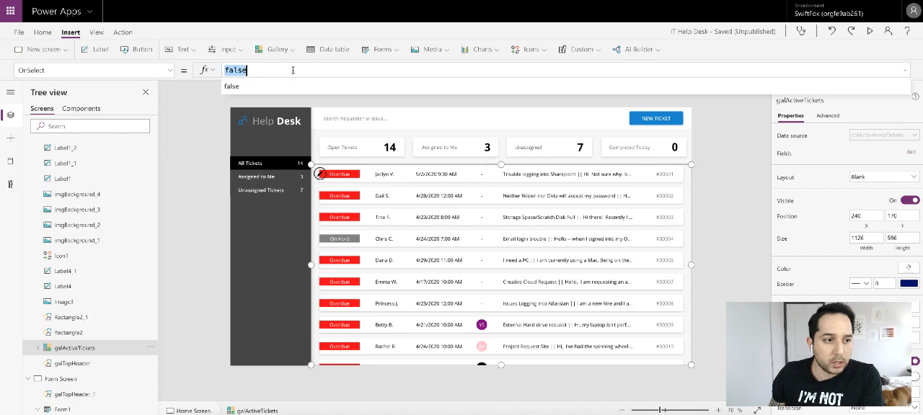
{"action": "type", "text": "F"}
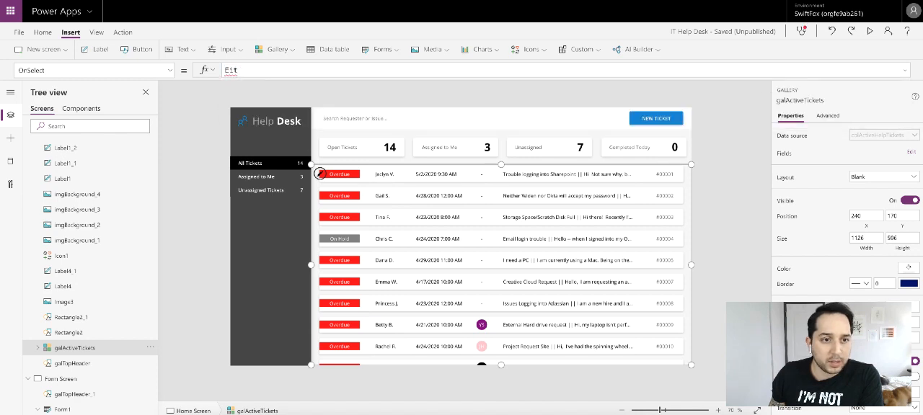
{"action": "type", "text": "d"}
{"action": "left_click", "coordinate": [271, 87]}
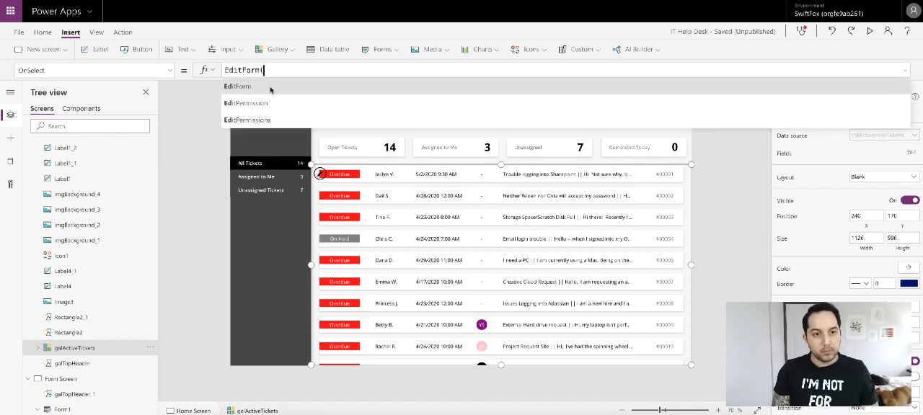
{"action": "left_click", "coordinate": [270, 87]}
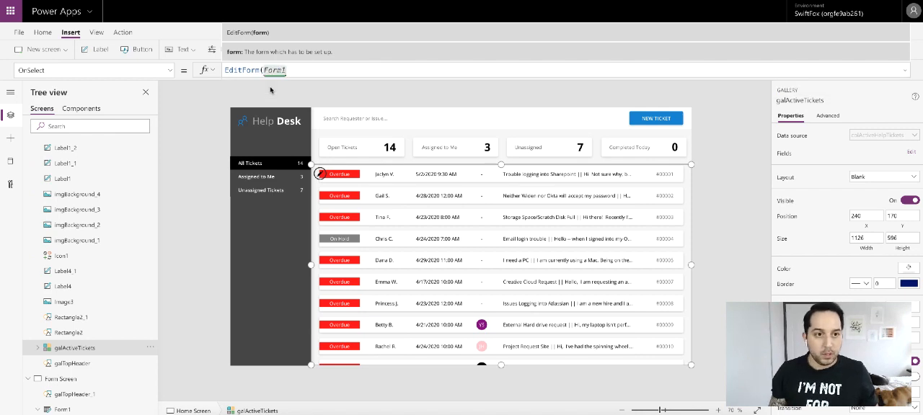
{"action": "type", "text": ");"}
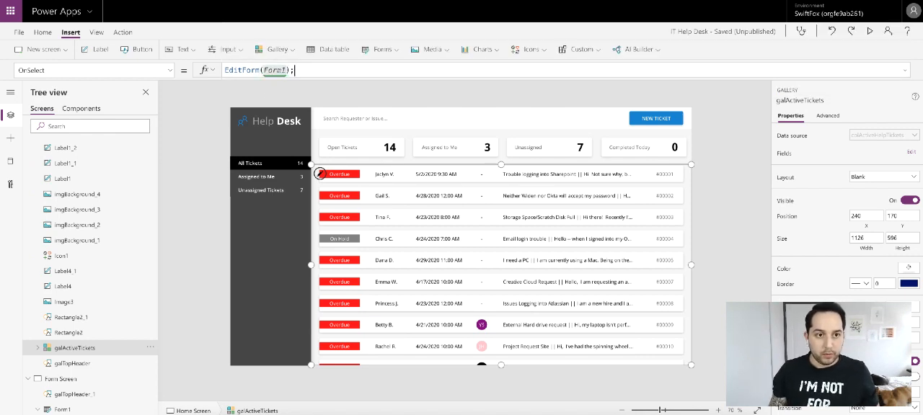
{"action": "type", "text": "nav"}
- Extend the gallery's OnSelect formula with Navigate('Form Screen',ScreenTransition.Cover)
{"action": "left_click", "coordinate": [283, 92]}
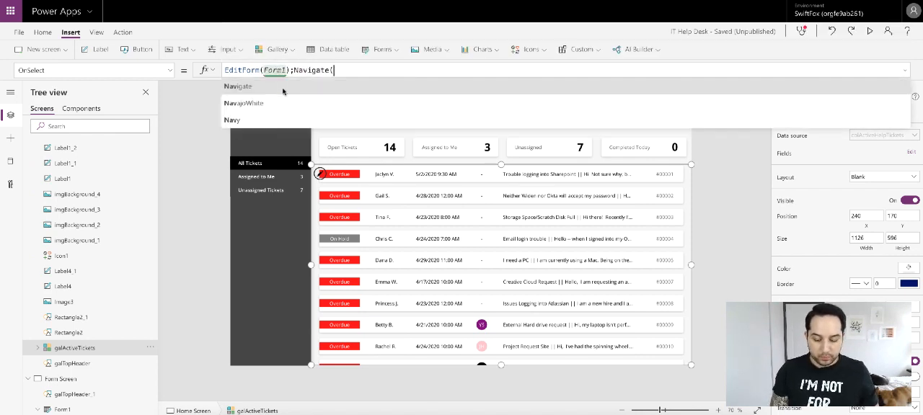
{"action": "left_click", "coordinate": [283, 90]}
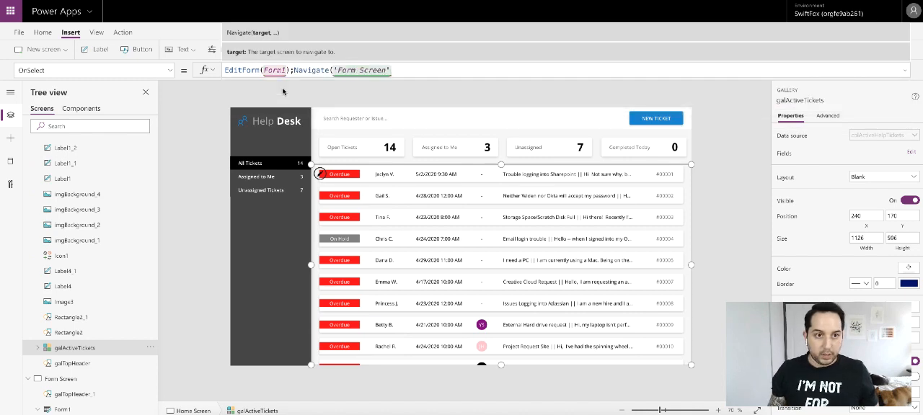
{"action": "type", "text": ","}
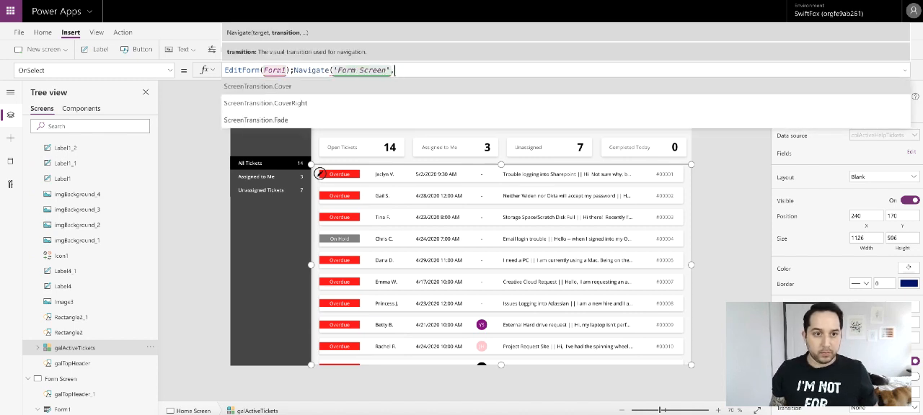
{"action": "left_click", "coordinate": [295, 88]}
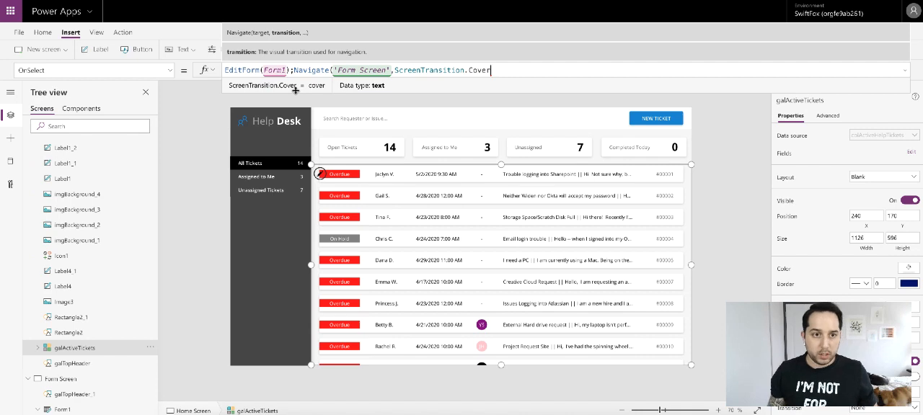
{"action": "type", "text": ")"}
{"action": "left_click", "coordinate": [723, 147]}
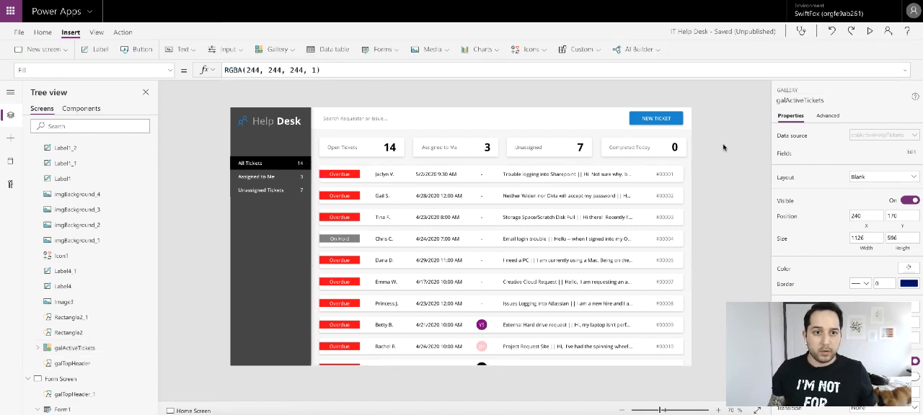
- Preview the app, open the first ticket in the list to test the navigation, and close the preview
{"action": "left_click", "coordinate": [869, 31]}
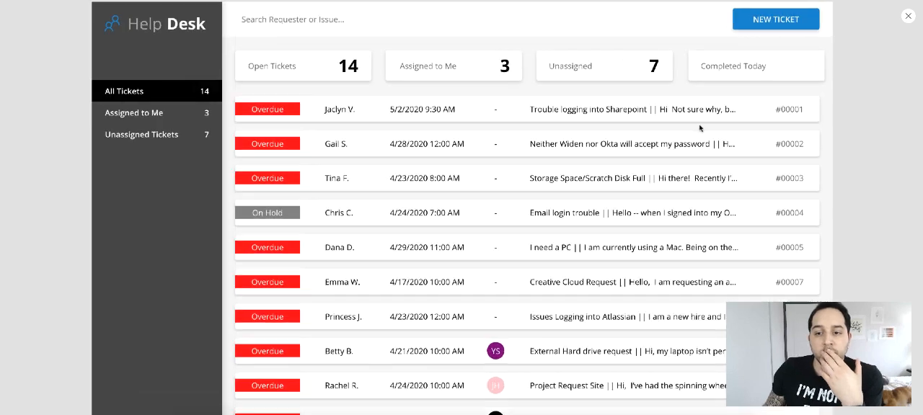
{"action": "left_click", "coordinate": [320, 112]}
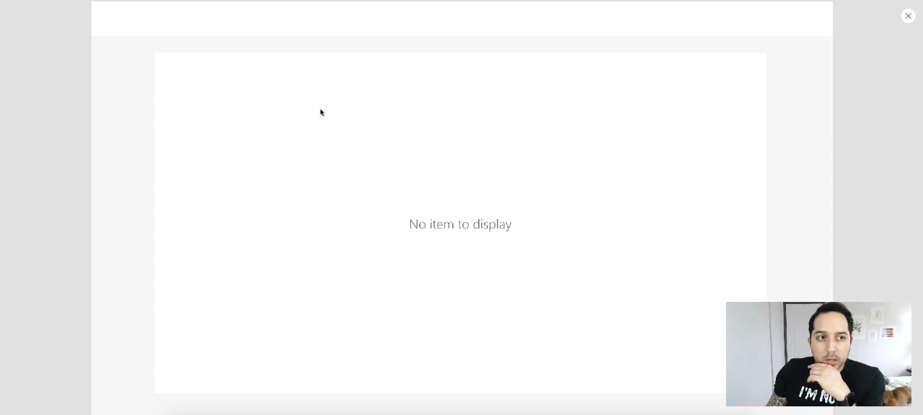
{"action": "left_click", "coordinate": [908, 16]}
- Set Form1's Item property to galActiveTickets.Selected
{"action": "left_click", "coordinate": [590, 338]}
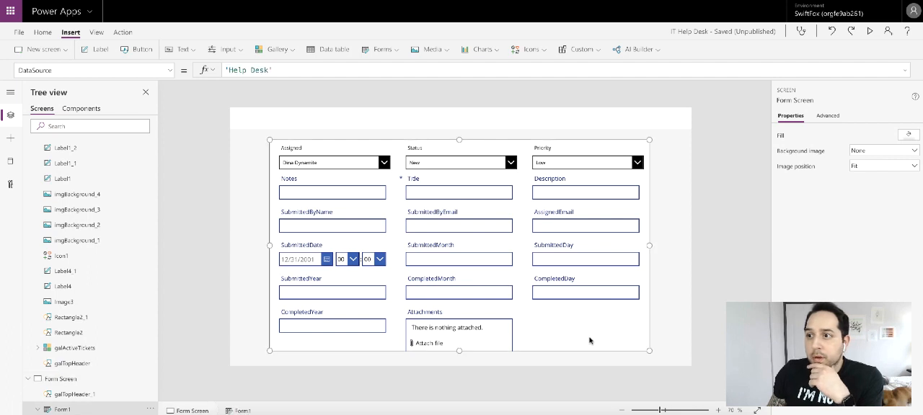
{"action": "left_click", "coordinate": [170, 72]}
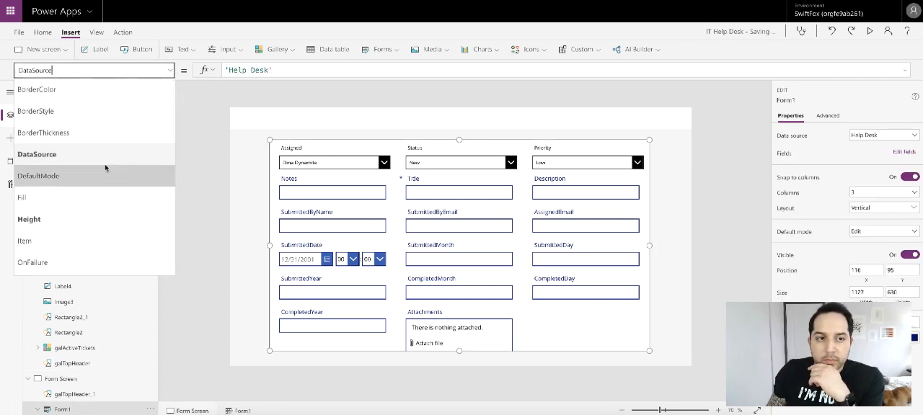
{"action": "scroll", "coordinate": [105, 170], "scroll_direction": "down", "scroll_amount": 1}
{"action": "left_click", "coordinate": [68, 209]}
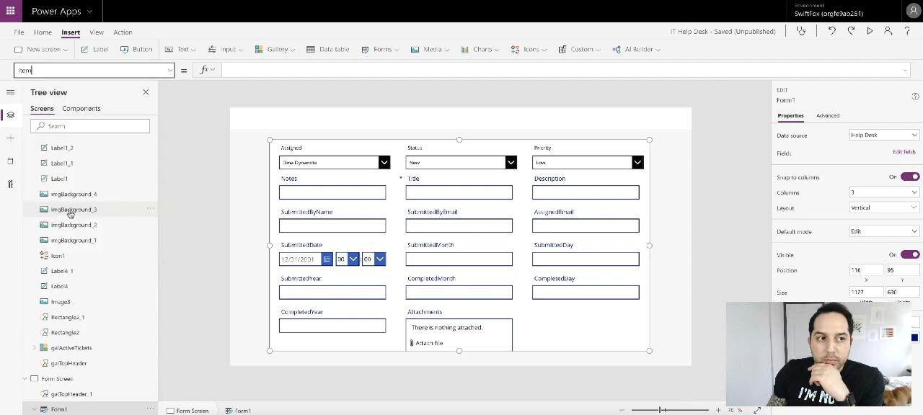
{"action": "left_click", "coordinate": [247, 66]}
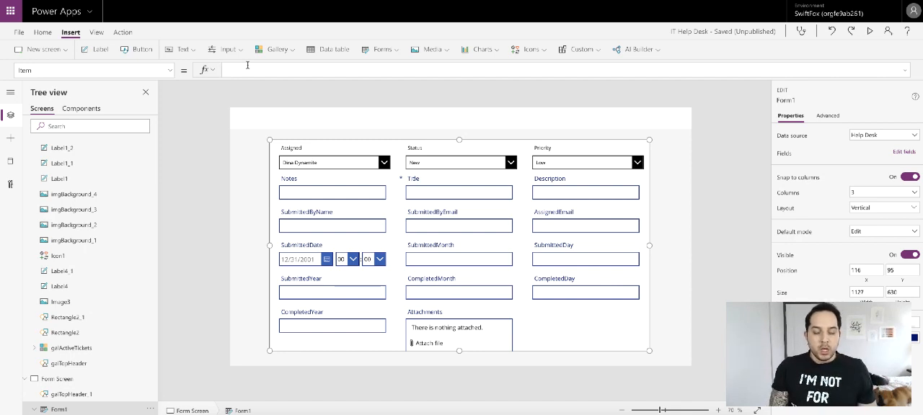
{"action": "type", "text": "Gal"}
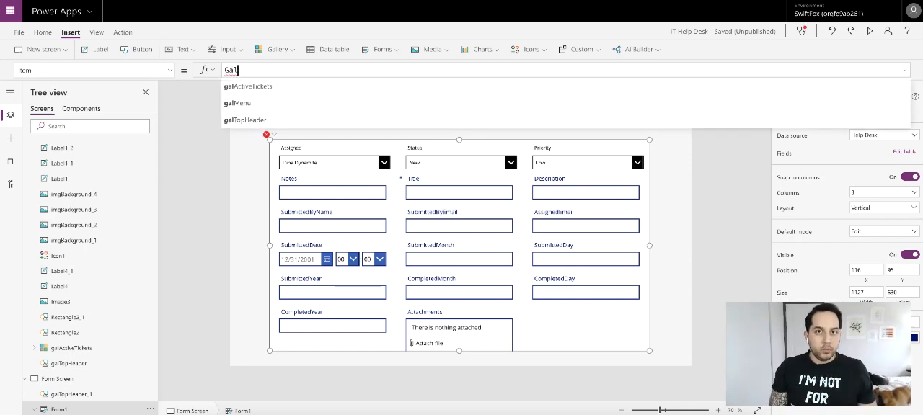
{"action": "left_click", "coordinate": [247, 86]}
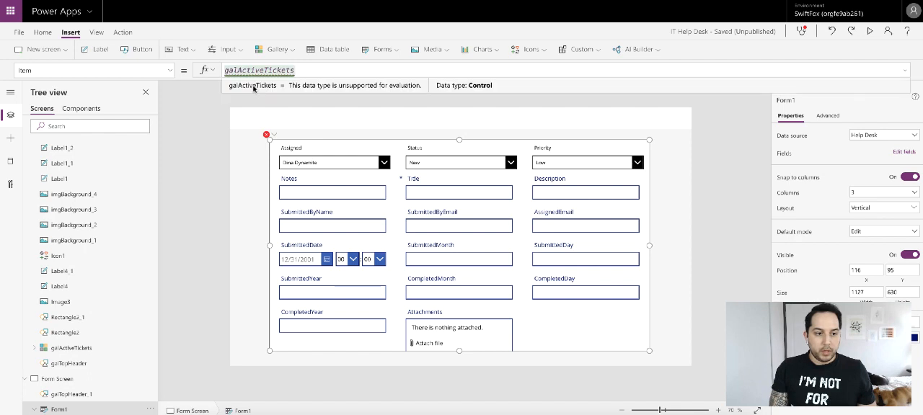
{"action": "type", "text": ".S"}
{"action": "left_click", "coordinate": [262, 91]}
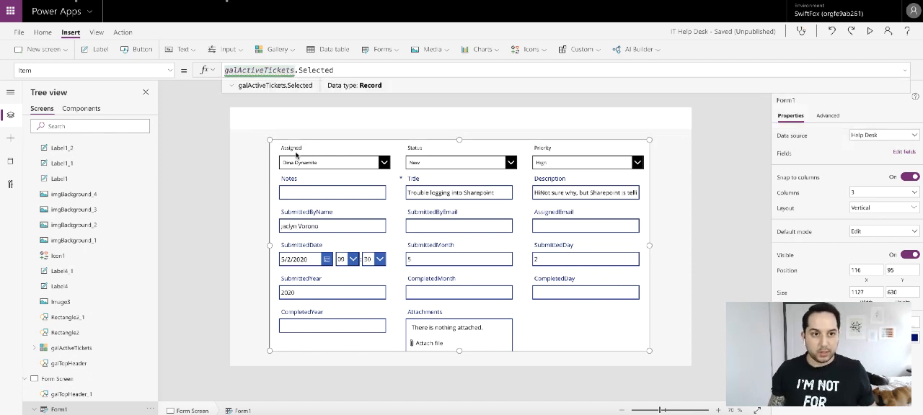
- Preview the app from Home Screen, open ticket #00004 to check its form values, and close the preview
{"action": "scroll", "coordinate": [73, 156], "scroll_direction": "up", "scroll_amount": 5}
{"action": "left_click", "coordinate": [67, 161]}
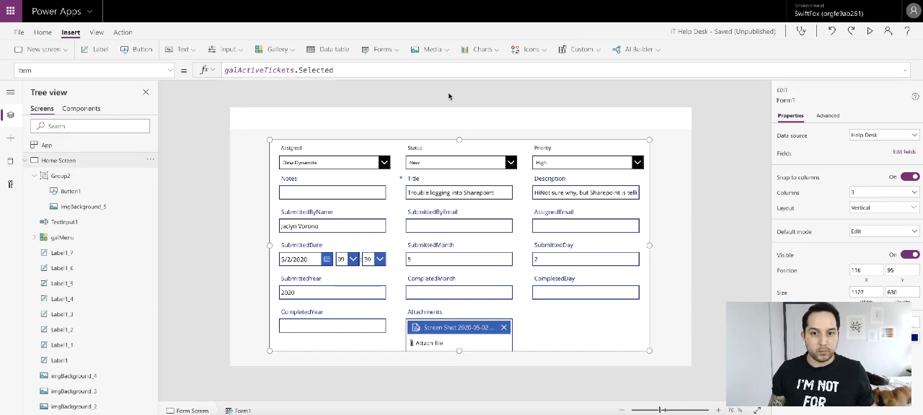
{"action": "left_click", "coordinate": [869, 31]}
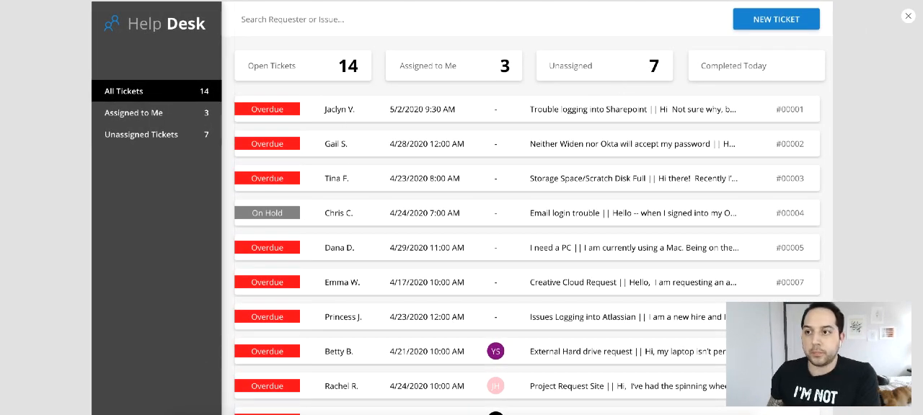
{"action": "left_click", "coordinate": [367, 215]}
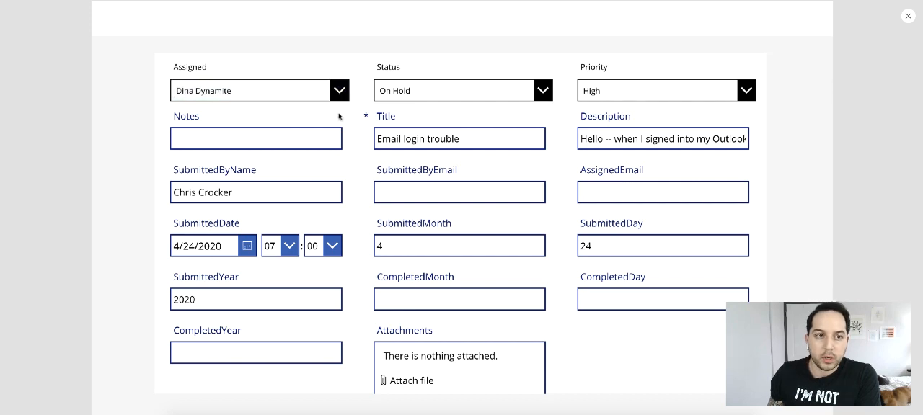
{"action": "left_click", "coordinate": [906, 16]}
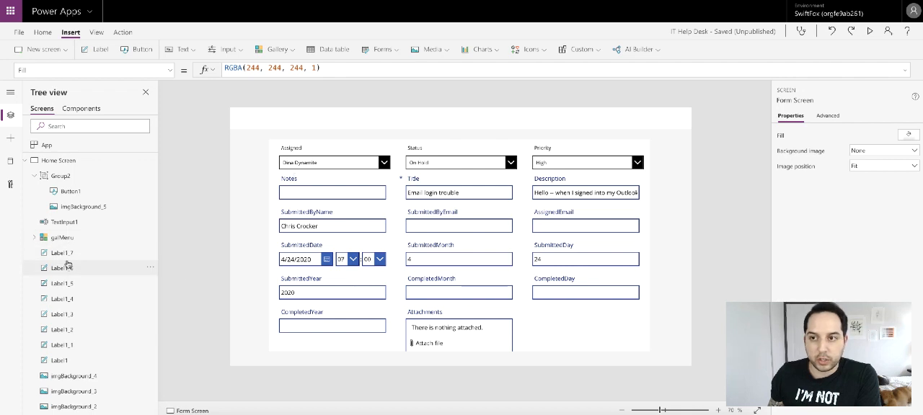
- In the App's OnStart formula, duplicate the first team member record of the colHelpTeam collection and separate the copies with a comma
{"action": "left_click", "coordinate": [62, 165]}
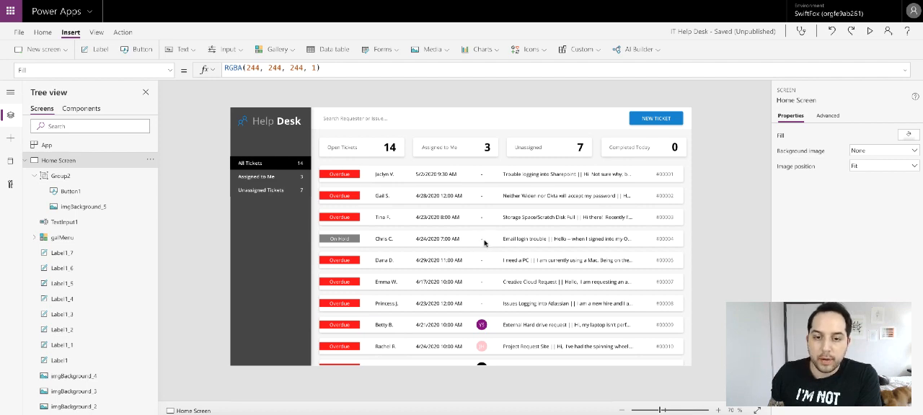
{"action": "left_click", "coordinate": [81, 146]}
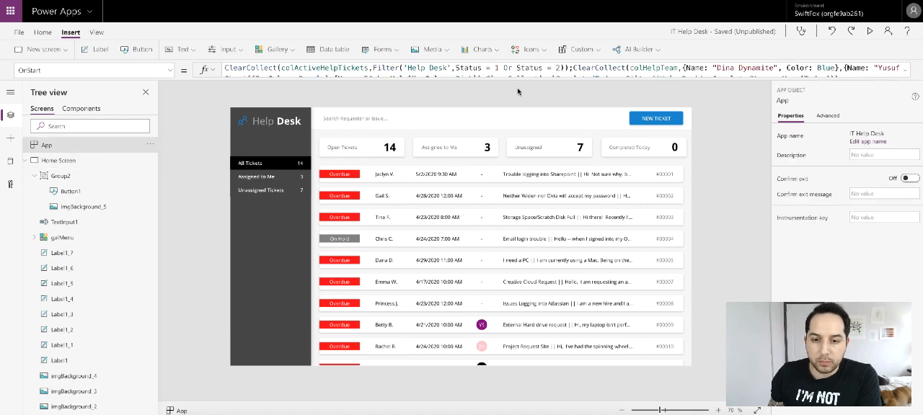
{"action": "left_click", "coordinate": [903, 69]}
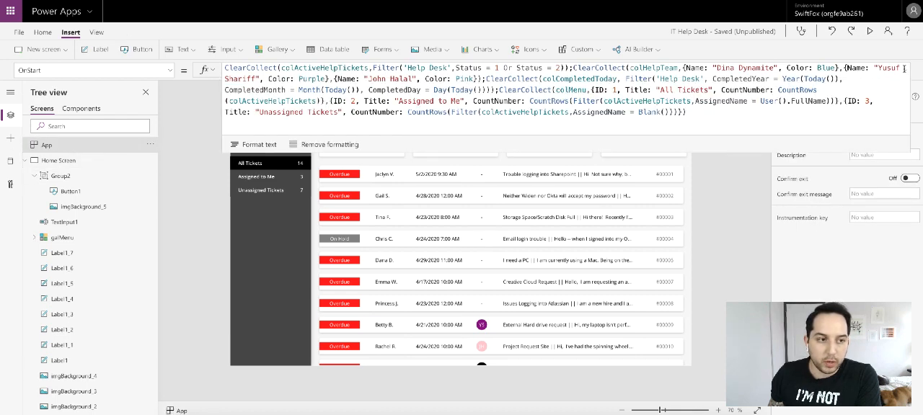
{"action": "left_click", "coordinate": [684, 67]}
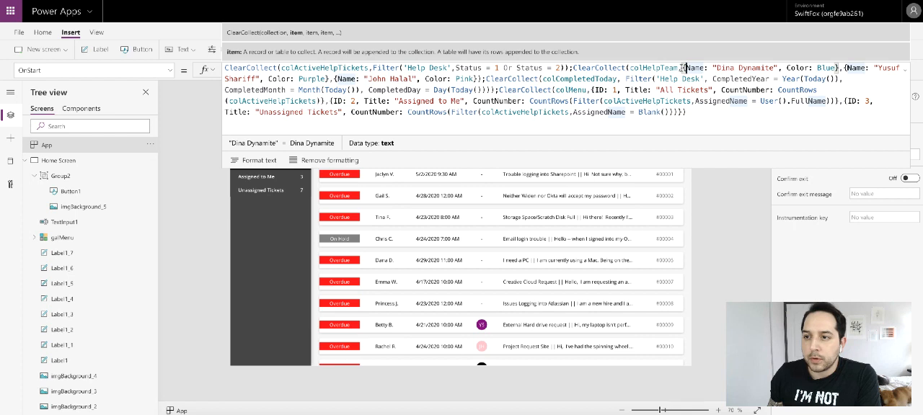
{"action": "left_click_drag", "start_coordinate": [683, 67], "coordinate": [838, 68]}
{"action": "key", "text": "ctrl+c"}
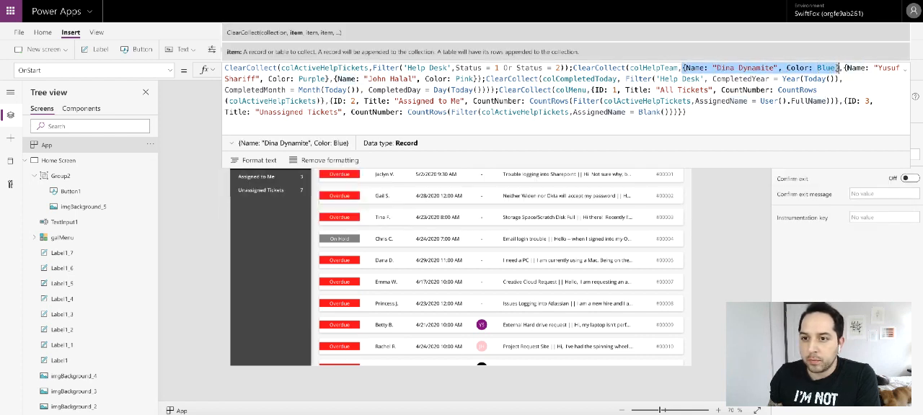
{"action": "left_click", "coordinate": [682, 67]}
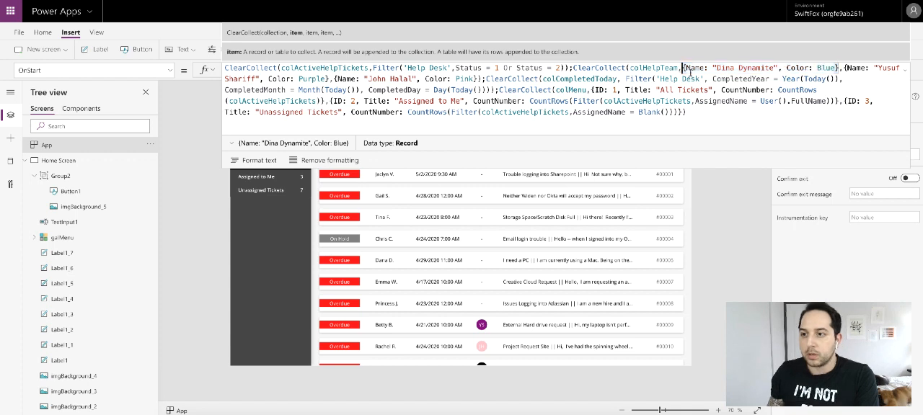
{"action": "key", "text": "ctrl+v"}
{"action": "type", "text": ","}
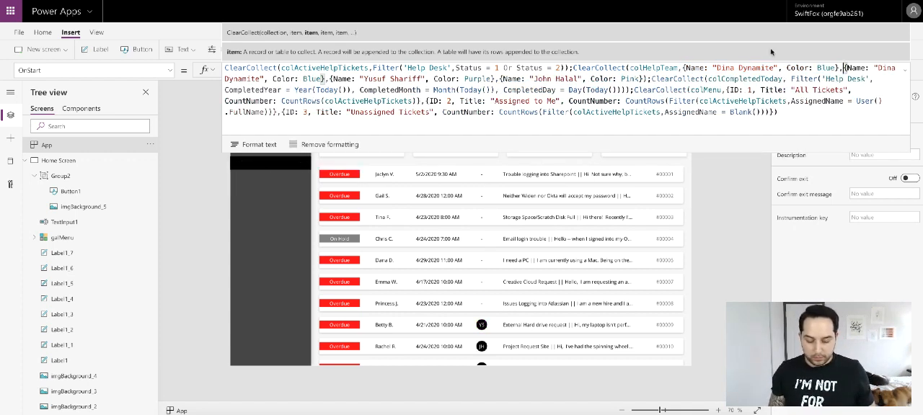
- Change the first colHelpTeam record to Name Blank() and Color Gray, and rerun the App's OnStart
{"action": "mouse_move", "coordinate": [718, 67]}
{"action": "left_mouse_down"}
{"action": "mouse_move", "coordinate": [776, 67]}
{"action": "mouse_move", "coordinate": [713, 67]}
{"action": "left_mouse_up"}
{"action": "type", "text": "Blank()"}
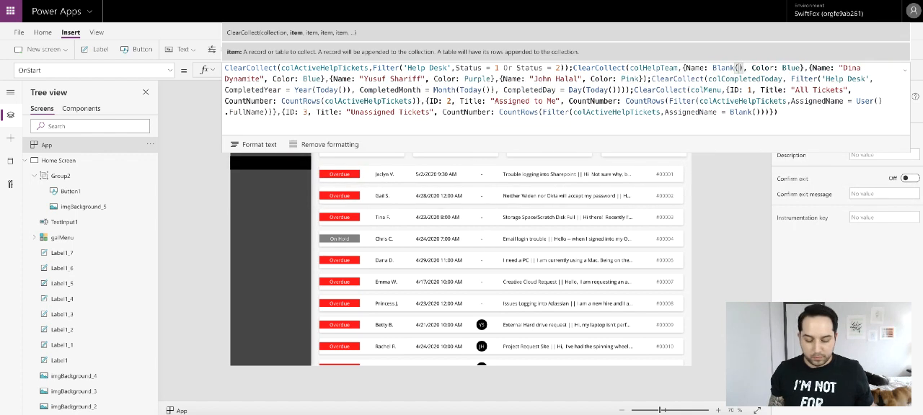
{"action": "double_click", "coordinate": [790, 67]}
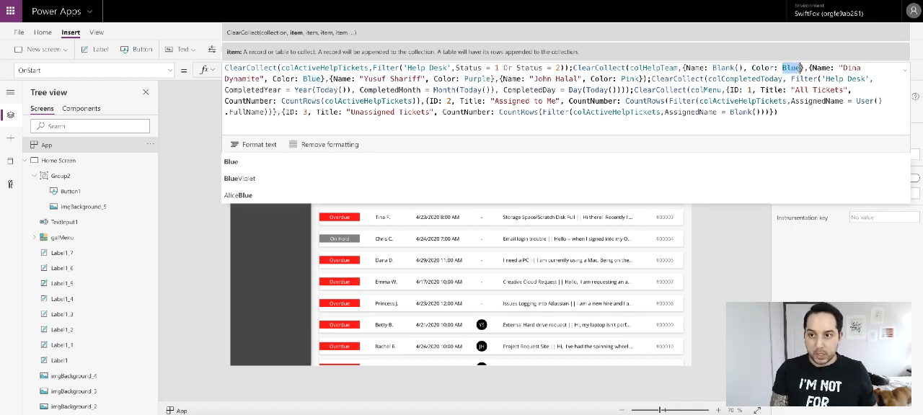
{"action": "type", "text": "Gr"}
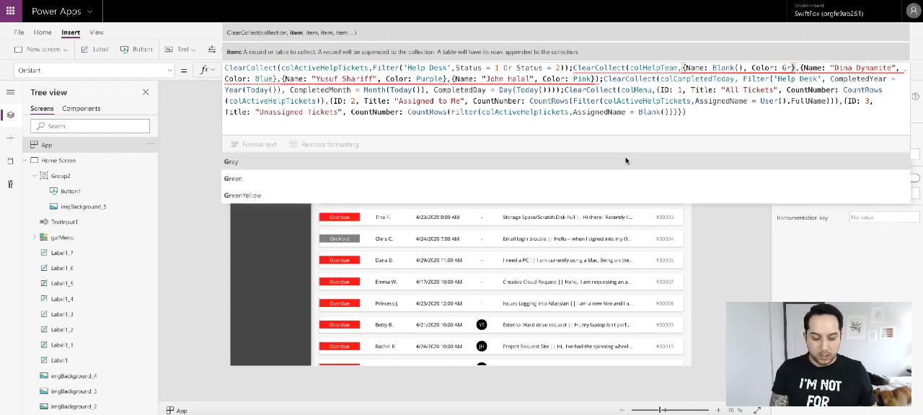
{"action": "type", "text": "ay"}
{"action": "left_click", "coordinate": [904, 71]}
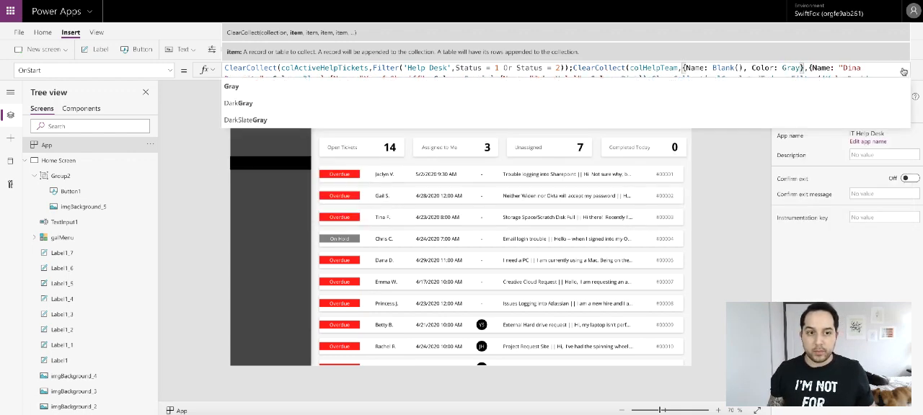
{"action": "left_click", "coordinate": [707, 166]}
{"action": "left_click", "coordinate": [45, 145]}
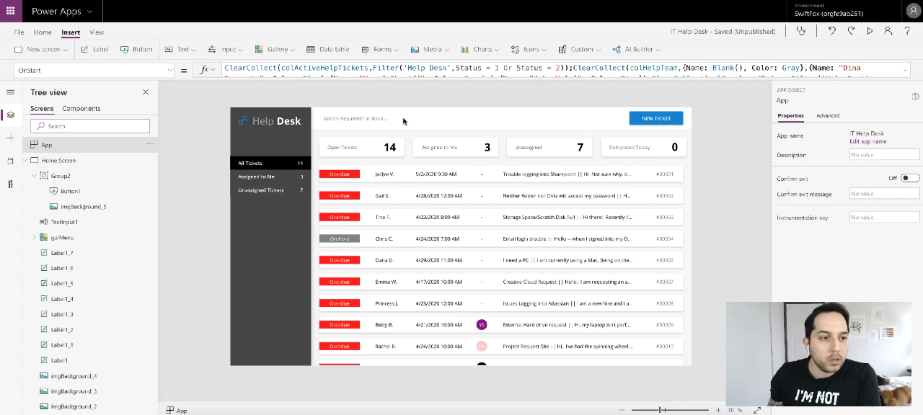
- Preview the app, open ticket #00004 to check its Assigned drop down, and close the preview
{"action": "left_click", "coordinate": [870, 33]}
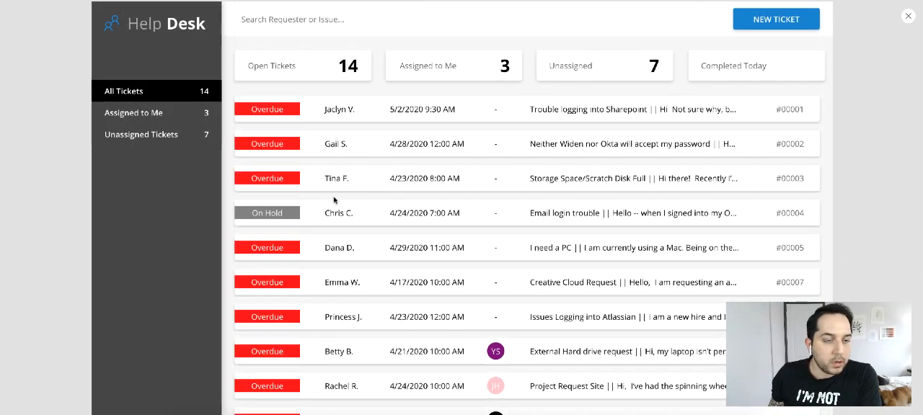
{"action": "left_click", "coordinate": [267, 213]}
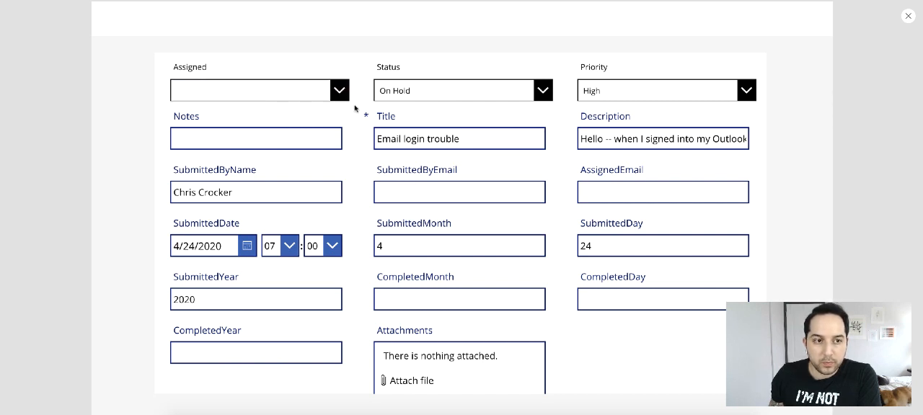
{"action": "left_click", "coordinate": [336, 92]}
{"action": "left_click", "coordinate": [678, 57]}
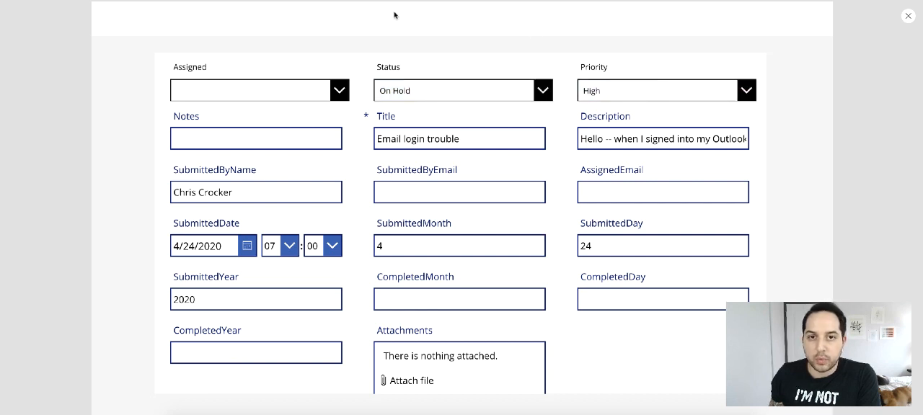
{"action": "left_click", "coordinate": [907, 16]}
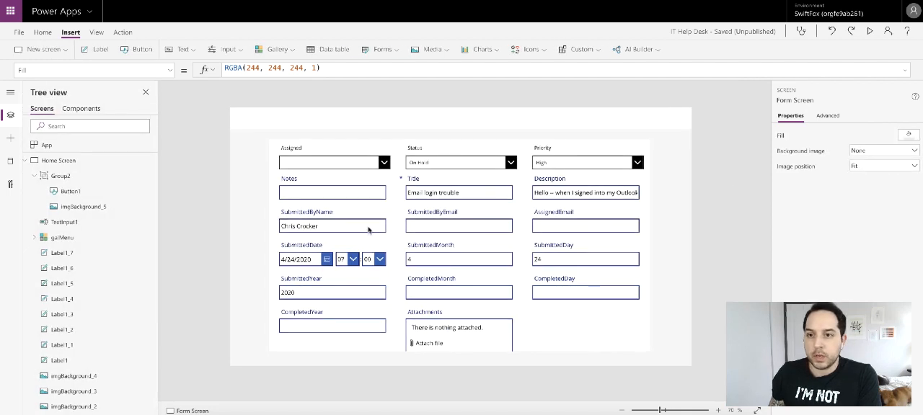
- Set the Width property of the form's Notes card to Form1.Width
{"action": "left_click", "coordinate": [360, 181]}
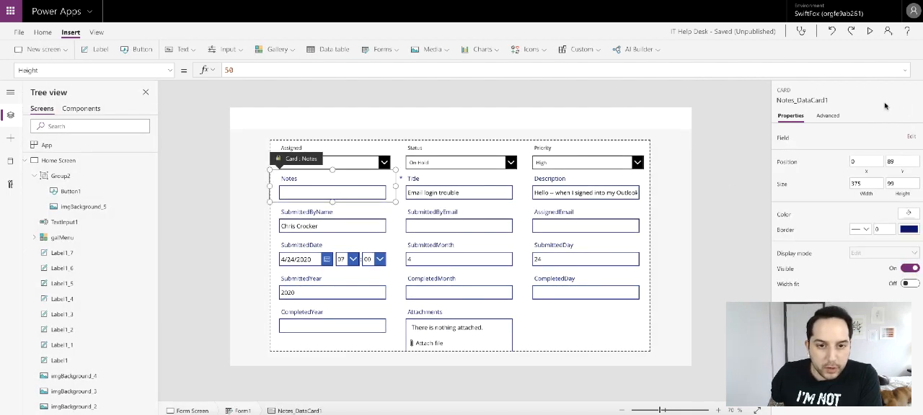
{"action": "left_click", "coordinate": [822, 117]}
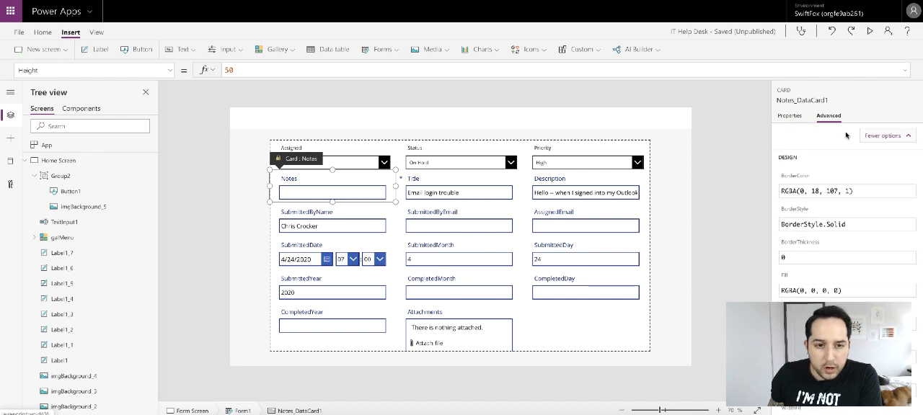
{"action": "left_click", "coordinate": [881, 136]}
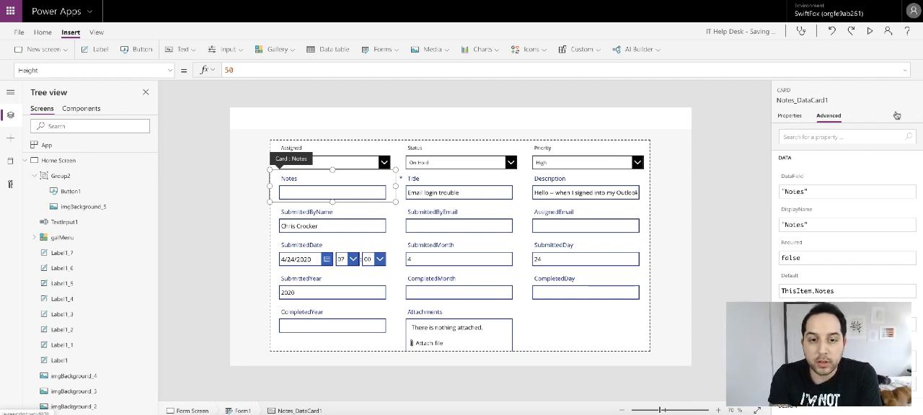
{"action": "left_click", "coordinate": [789, 117]}
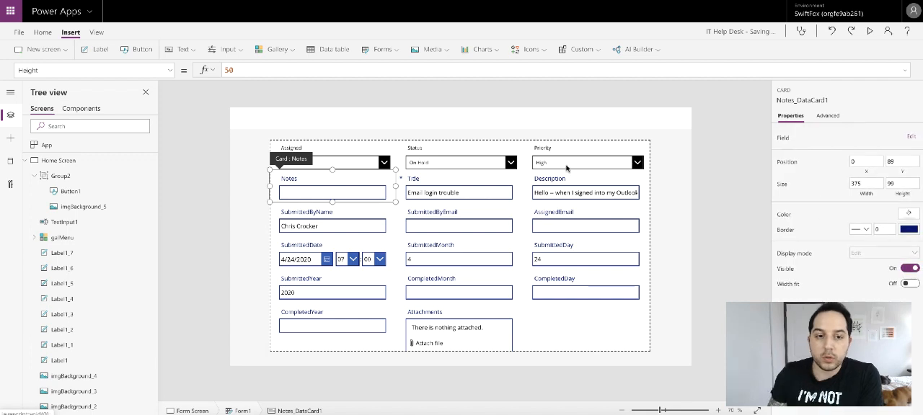
{"action": "left_click", "coordinate": [171, 70]}
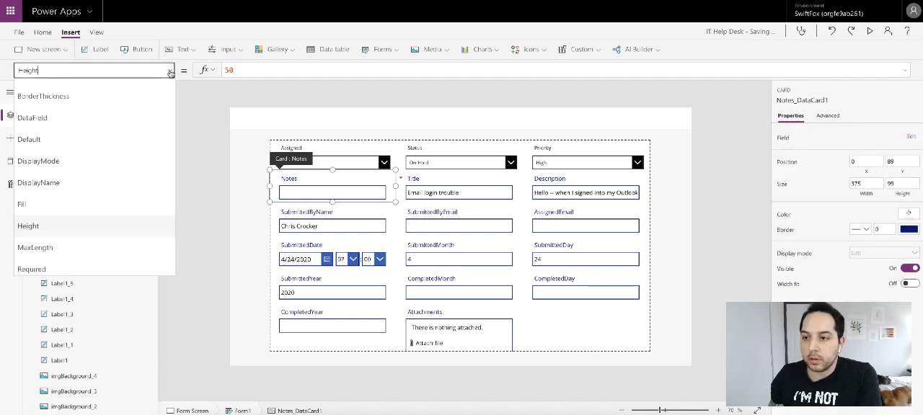
{"action": "scroll", "coordinate": [72, 186], "scroll_direction": "down", "scroll_amount": 3}
{"action": "left_click", "coordinate": [29, 200]}
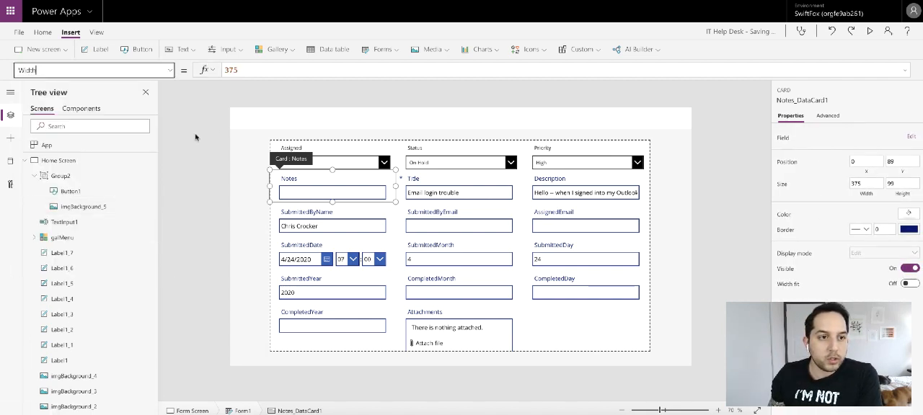
{"action": "double_click", "coordinate": [269, 69]}
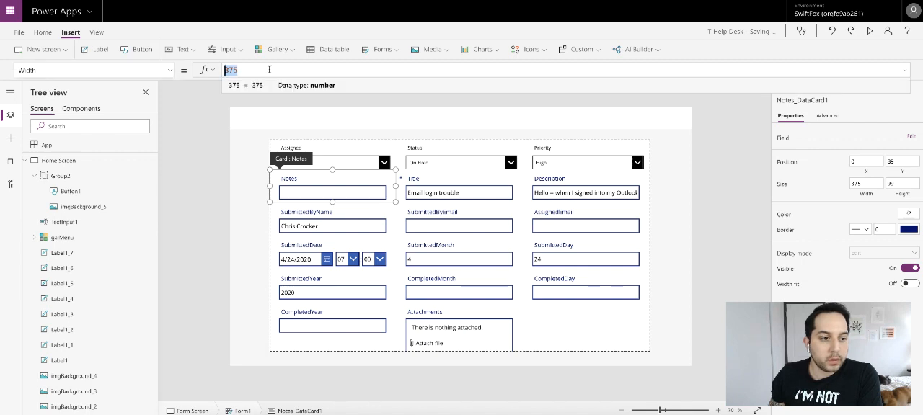
{"action": "type", "text": "Form1"}
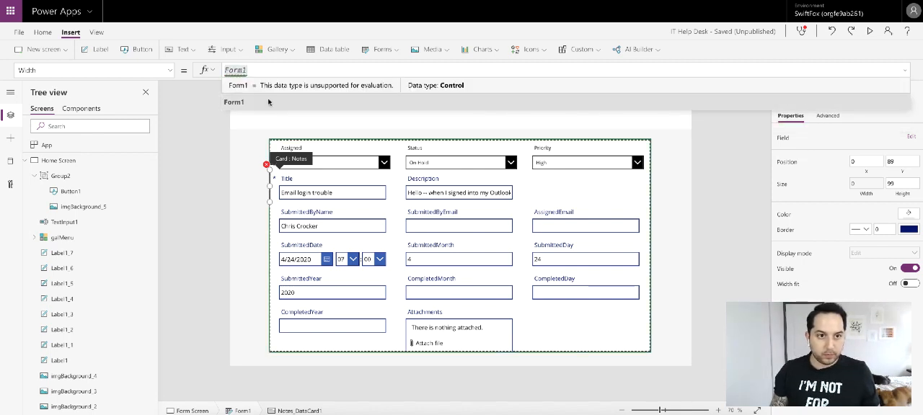
{"action": "type", "text": ".Width"}
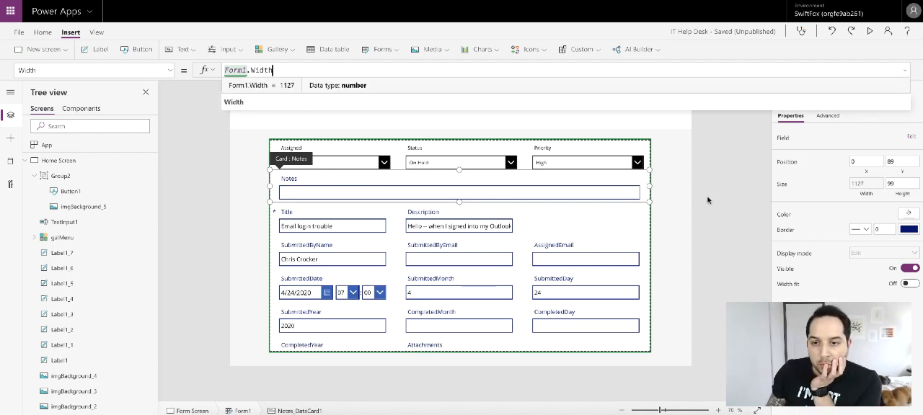
- Set the Notes card's height to 160 and stretch its text input down to nearly fill the card
{"action": "left_click", "coordinate": [897, 183]}
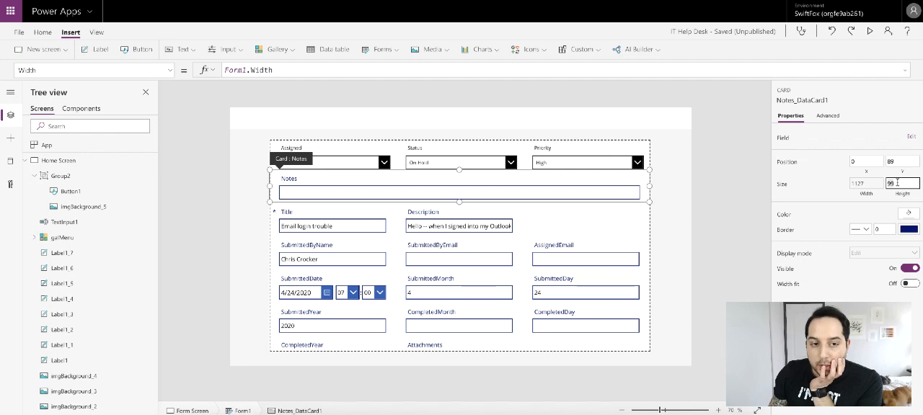
{"action": "key", "text": "BackSpace"}
{"action": "key", "text": "BackSpace"}
{"action": "type", "text": "300"}
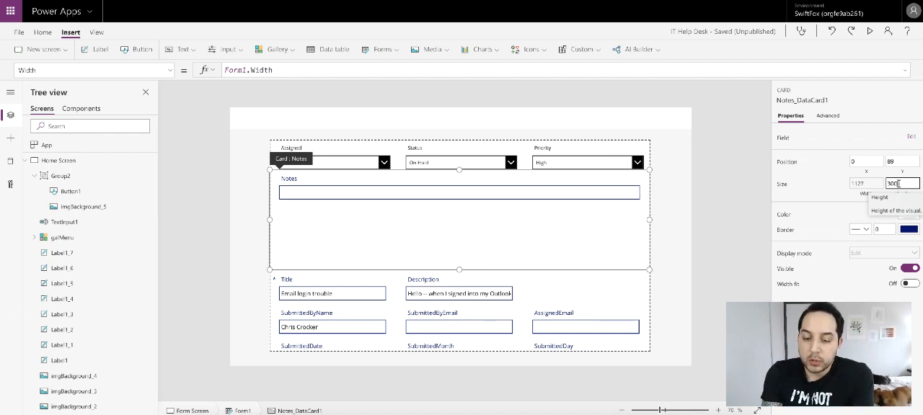
{"action": "type", "text": "160"}
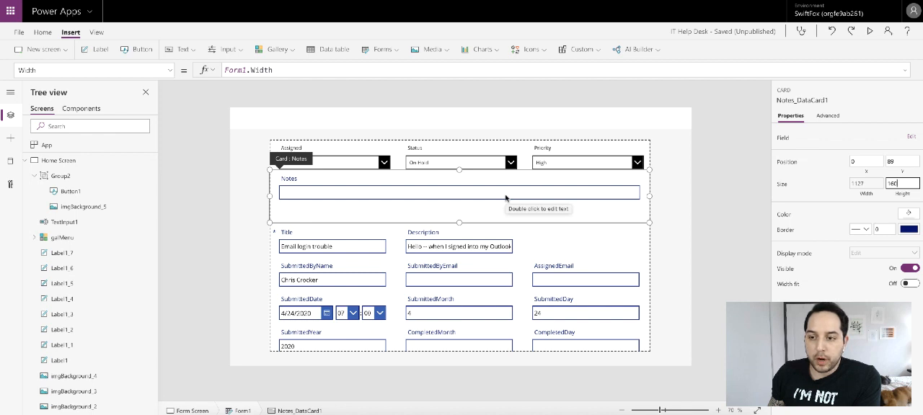
{"action": "left_click", "coordinate": [505, 198]}
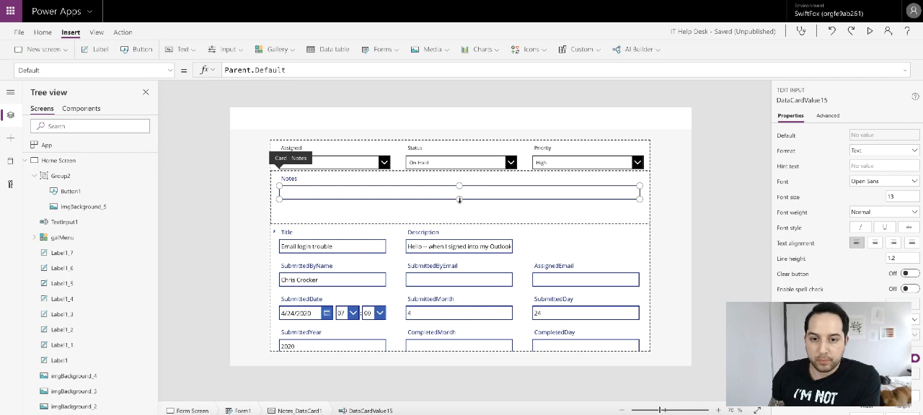
{"action": "left_click_drag", "start_coordinate": [459, 200], "coordinate": [459, 218]}
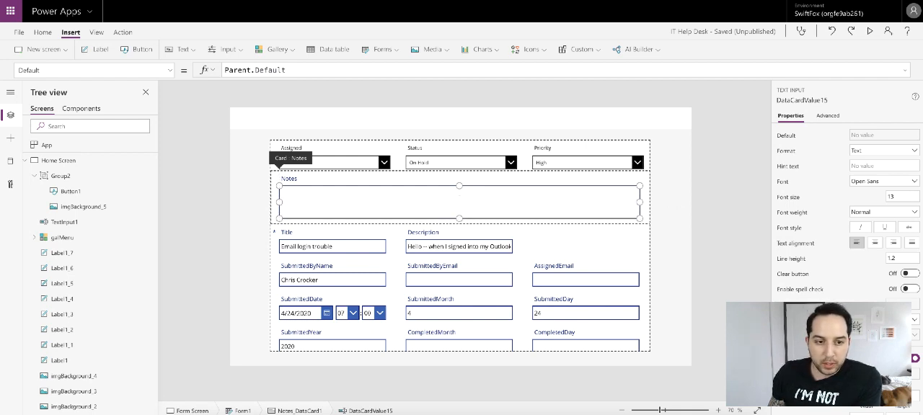
- Set the border color of the Notes card to black
{"action": "left_click", "coordinate": [644, 196]}
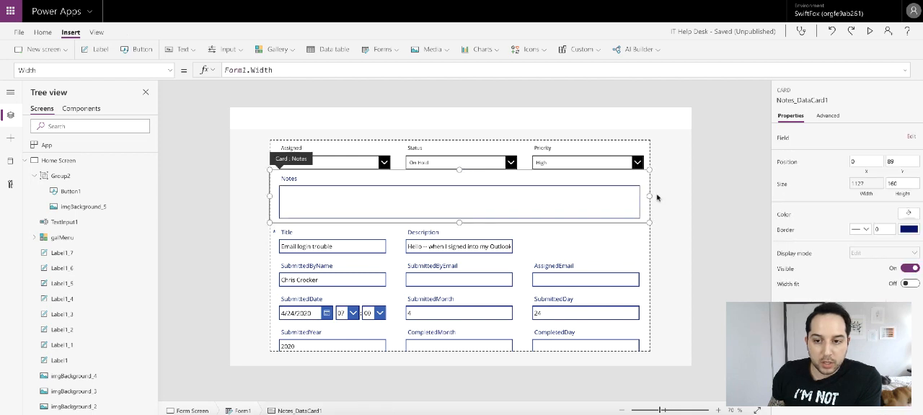
{"action": "left_click", "coordinate": [908, 229]}
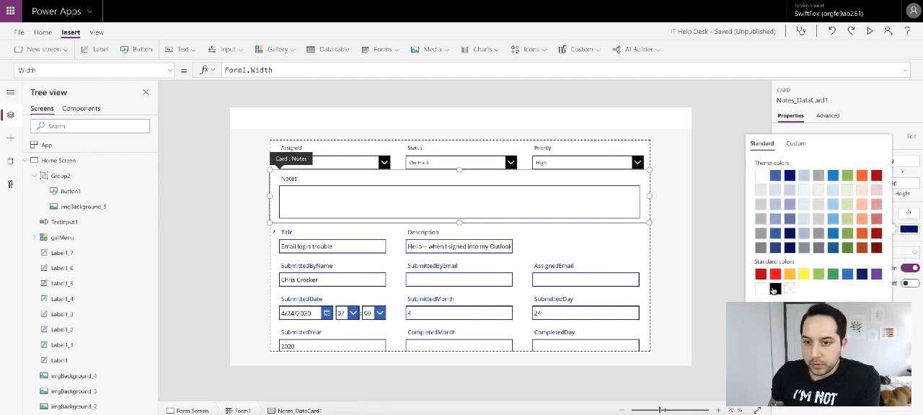
{"action": "left_click", "coordinate": [774, 289]}
- Set the Notes label's font size to 11 and its text color to black
{"action": "left_click", "coordinate": [314, 180]}
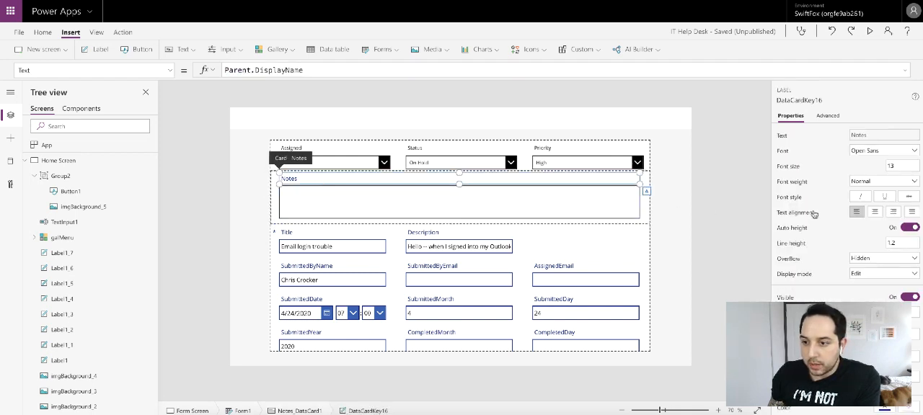
{"action": "left_click", "coordinate": [891, 165]}
{"action": "type", "text": "11"}
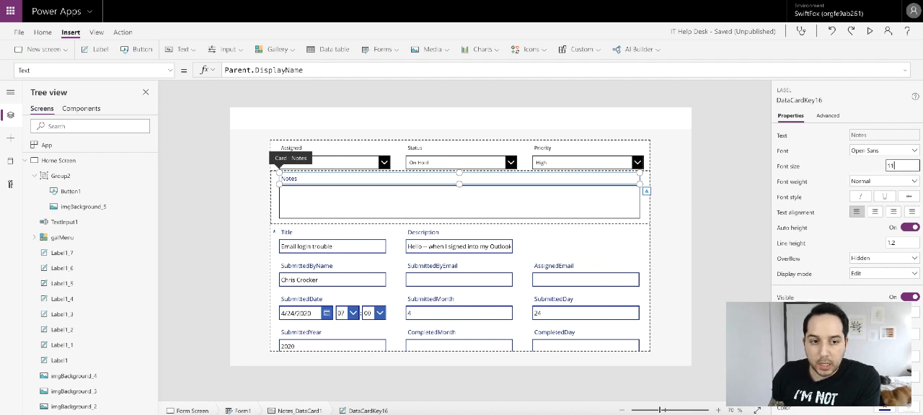
{"action": "left_click", "coordinate": [883, 409]}
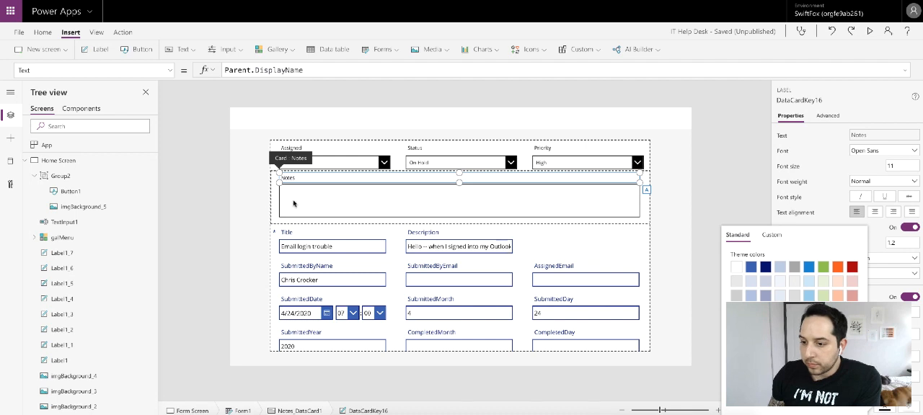
- Set the font size of the Notes card's text input to 11
{"action": "left_click", "coordinate": [344, 202]}
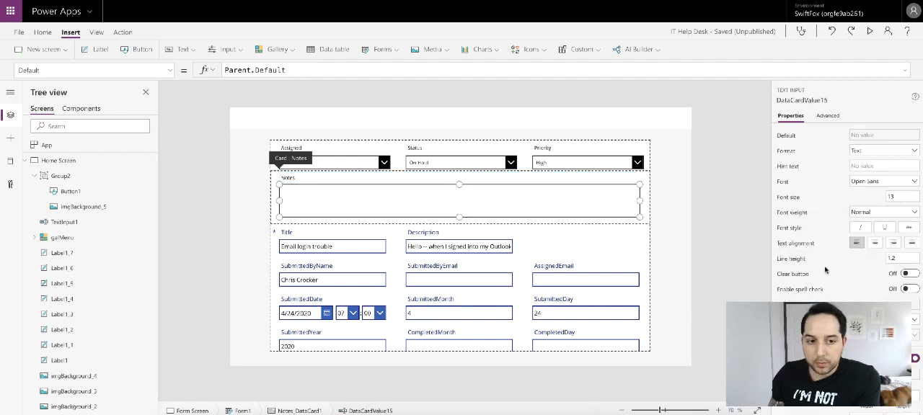
{"action": "left_click", "coordinate": [900, 196]}
{"action": "key", "text": "BackSpace"}
{"action": "key", "text": "BackSpace"}
{"action": "type", "text": "11"}
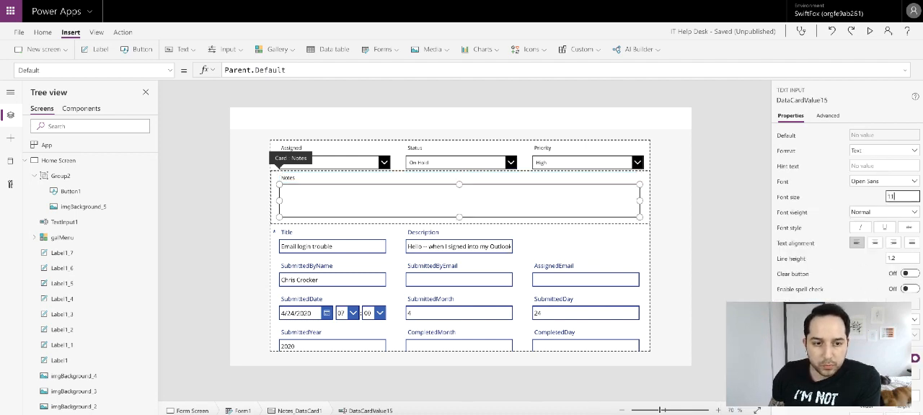
- Change the mode of the Notes text input to Multiline
{"action": "scroll", "coordinate": [869, 216], "scroll_direction": "down", "scroll_amount": 2}
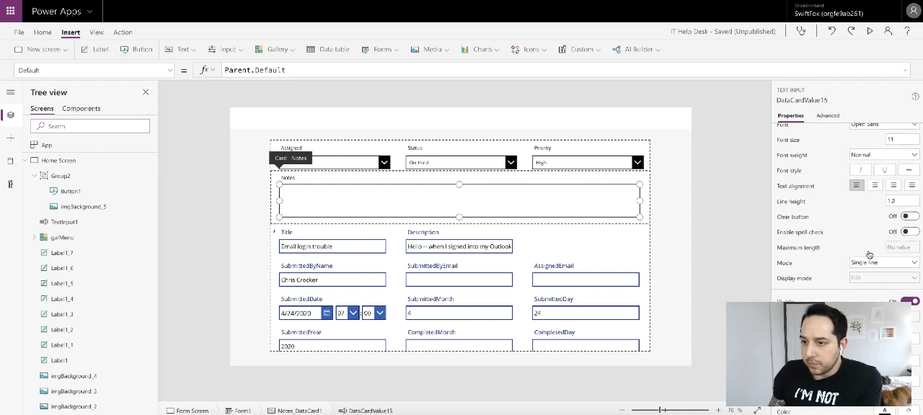
{"action": "left_click", "coordinate": [874, 264]}
{"action": "left_click", "coordinate": [865, 282]}
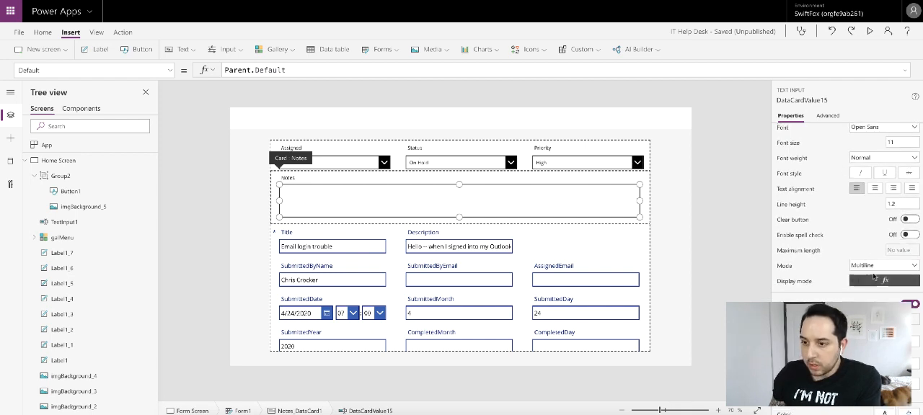
{"action": "scroll", "coordinate": [859, 231], "scroll_direction": "down", "scroll_amount": 4}
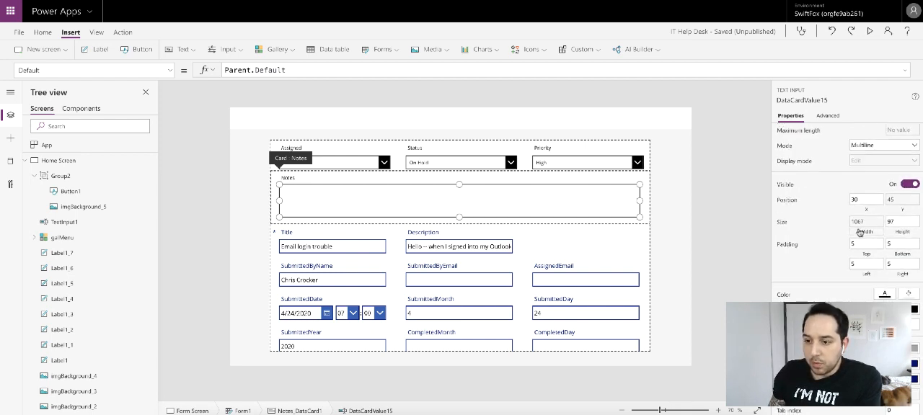
{"action": "scroll", "coordinate": [858, 232], "scroll_direction": "up", "scroll_amount": 6}
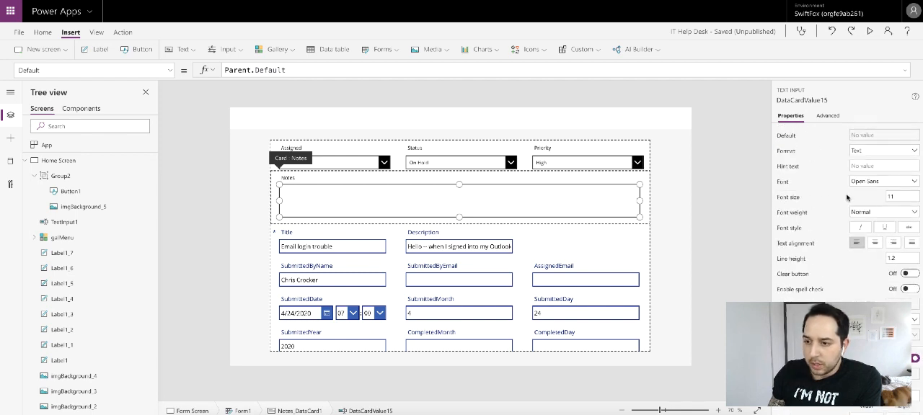
{"action": "scroll", "coordinate": [847, 197], "scroll_direction": "down", "scroll_amount": 6}
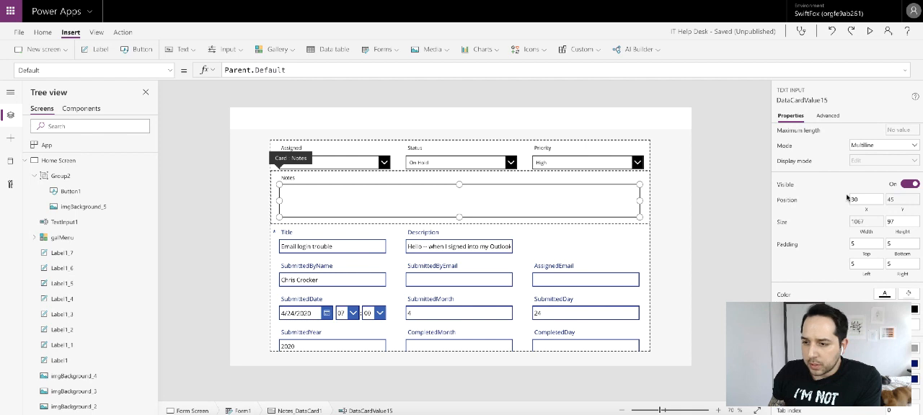
{"action": "left_click", "coordinate": [719, 189]}
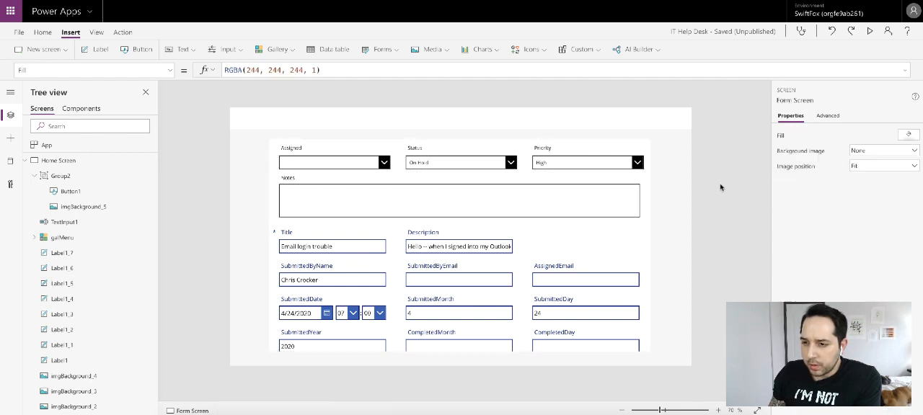
- Check the Notes label's properties and save the app
{"action": "left_click", "coordinate": [304, 178]}
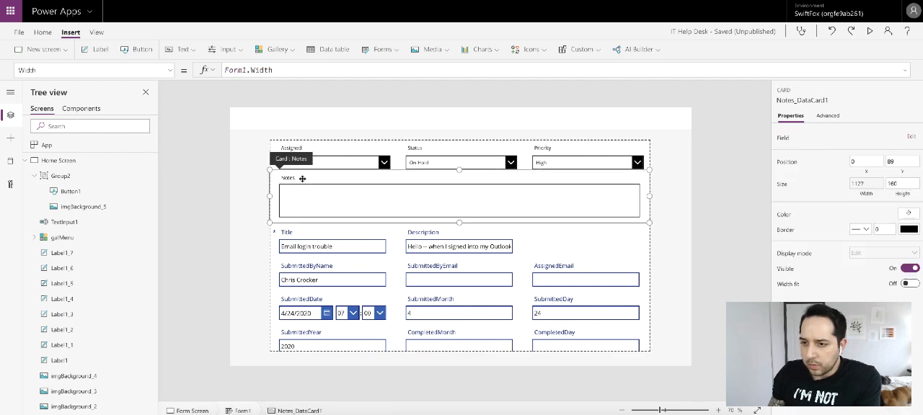
{"action": "scroll", "coordinate": [850, 217], "scroll_direction": "down", "scroll_amount": 3}
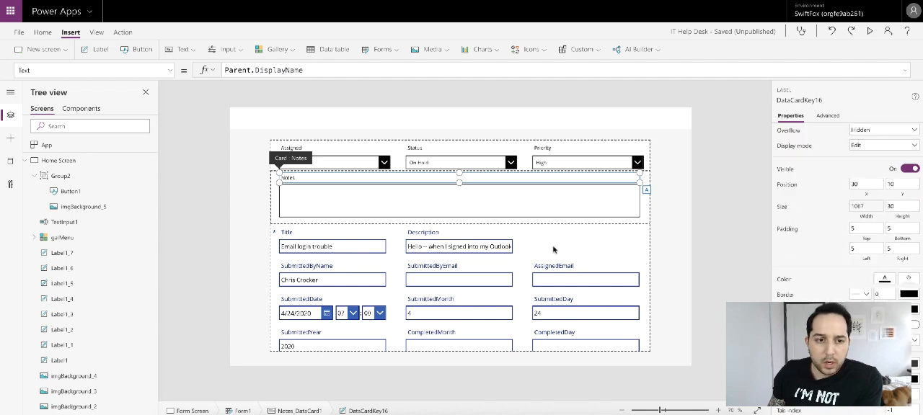
{"action": "left_click", "coordinate": [696, 192]}
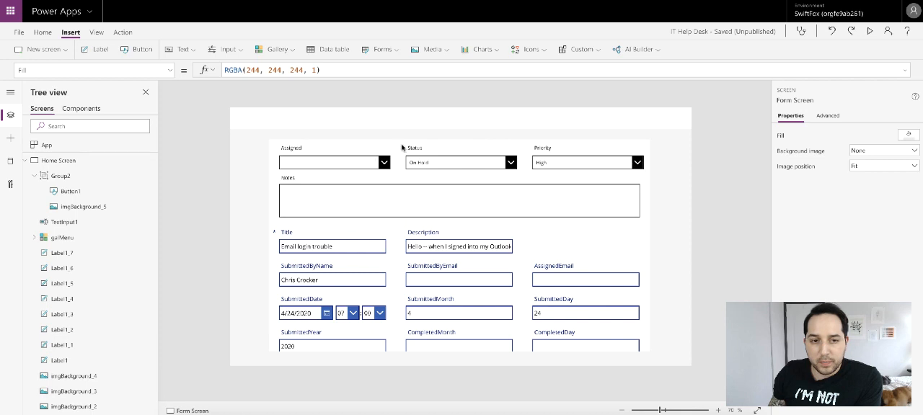
{"action": "key", "text": "ctrl+s"}
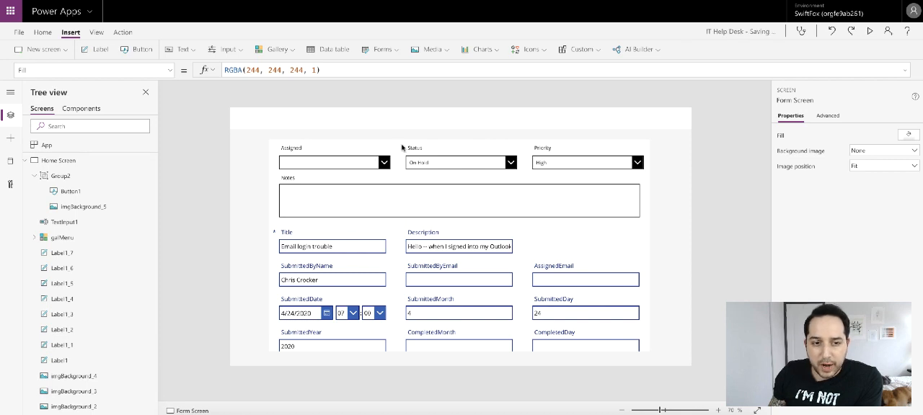
{"action": "left_click", "coordinate": [615, 225]}
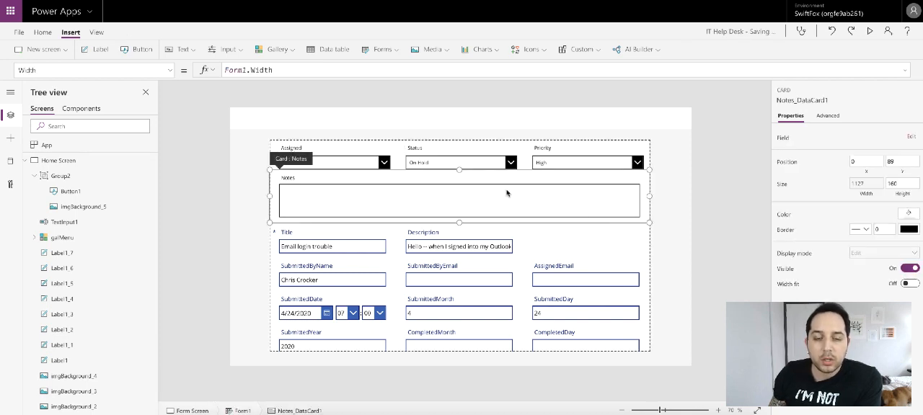
- Set the height of the Assigned card to 96
{"action": "left_click", "coordinate": [343, 151]}
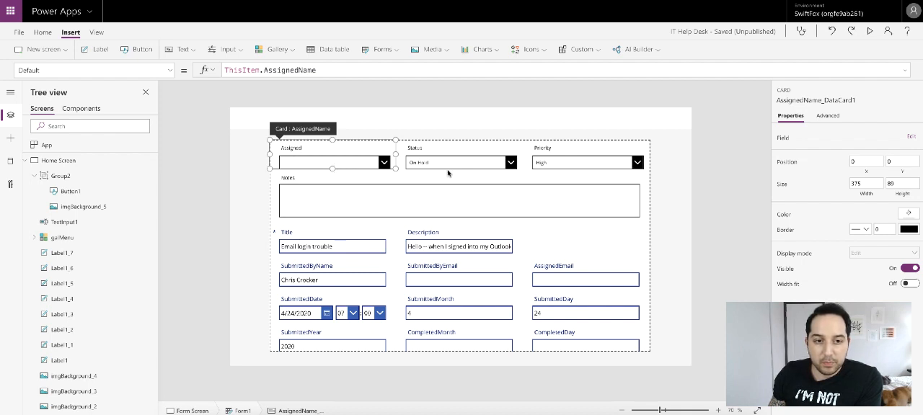
{"action": "left_click", "coordinate": [897, 183]}
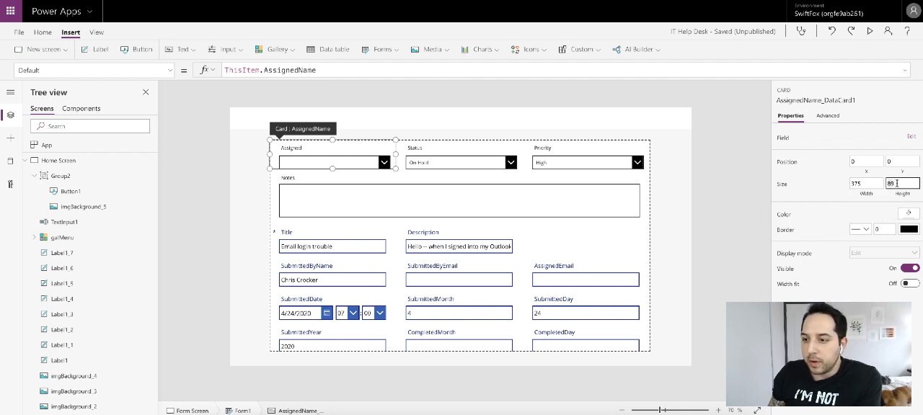
{"action": "type", "text": "9"}
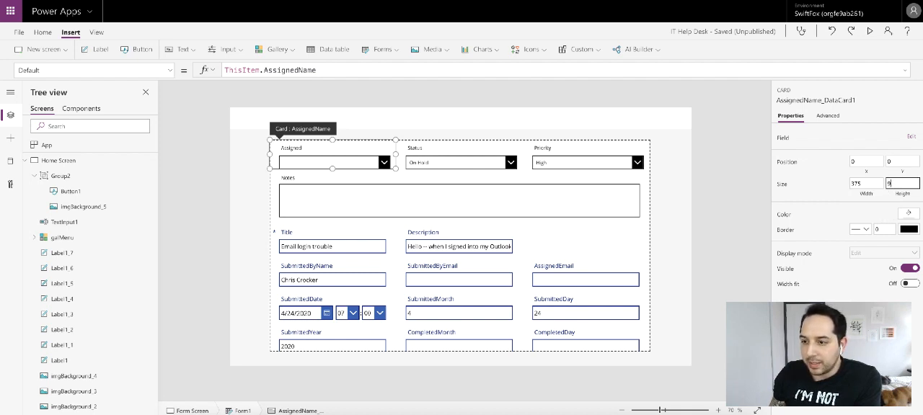
{"action": "type", "text": "6"}
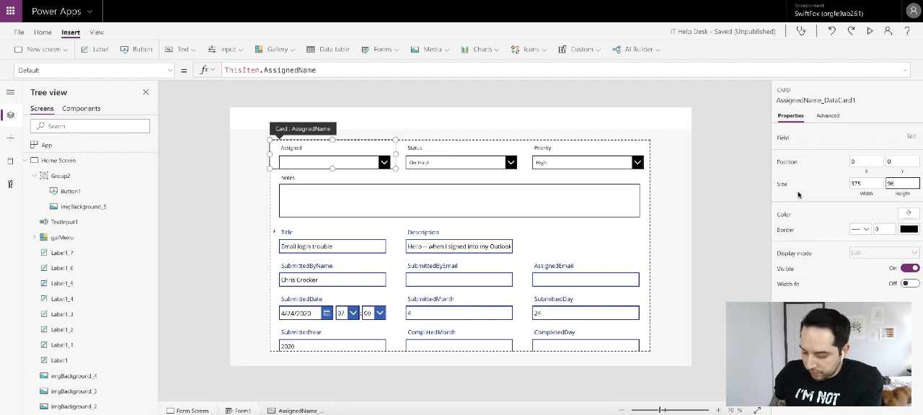
{"action": "key", "text": "Return"}
{"action": "left_click", "coordinate": [515, 158]}
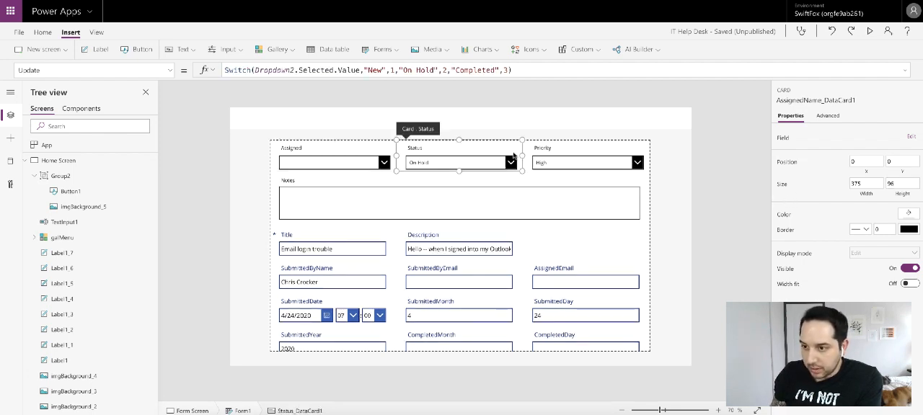
{"action": "left_click", "coordinate": [611, 149]}
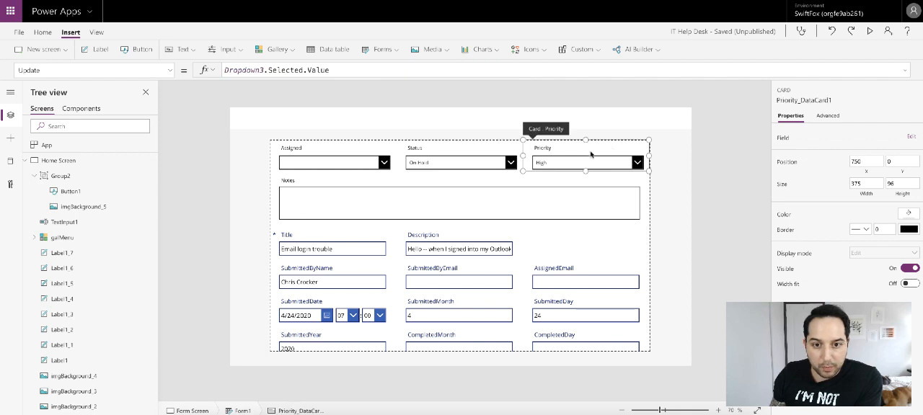
- Fill the Assigned, Status and Priority cards with the bright blue theme color
{"action": "left_click", "coordinate": [345, 154]}
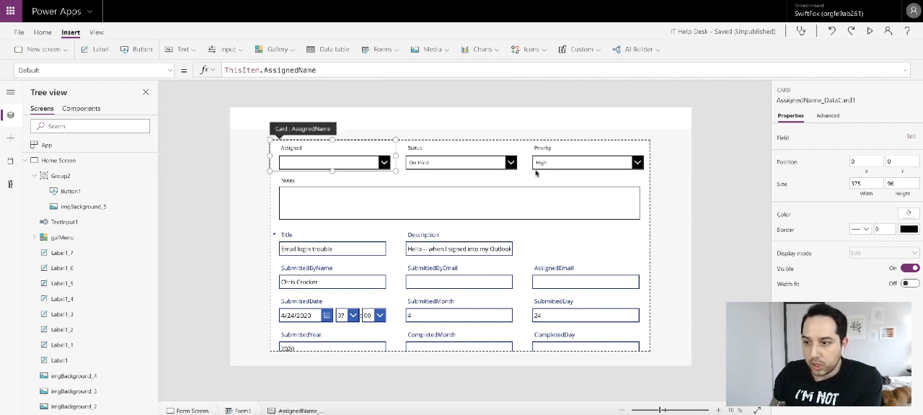
{"action": "left_click", "coordinate": [909, 213]}
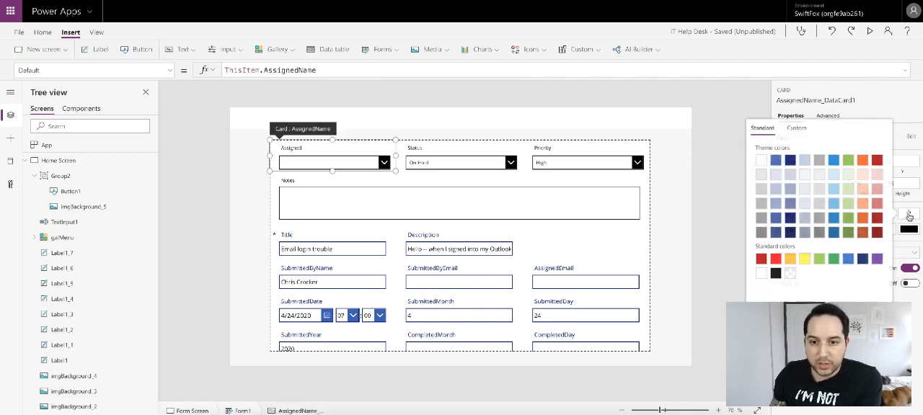
{"action": "left_click", "coordinate": [832, 160]}
{"action": "left_click", "coordinate": [451, 151]}
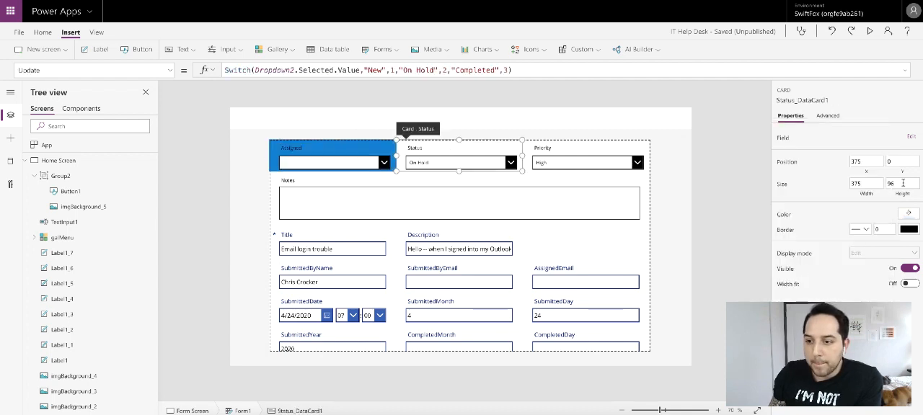
{"action": "left_click", "coordinate": [908, 213]}
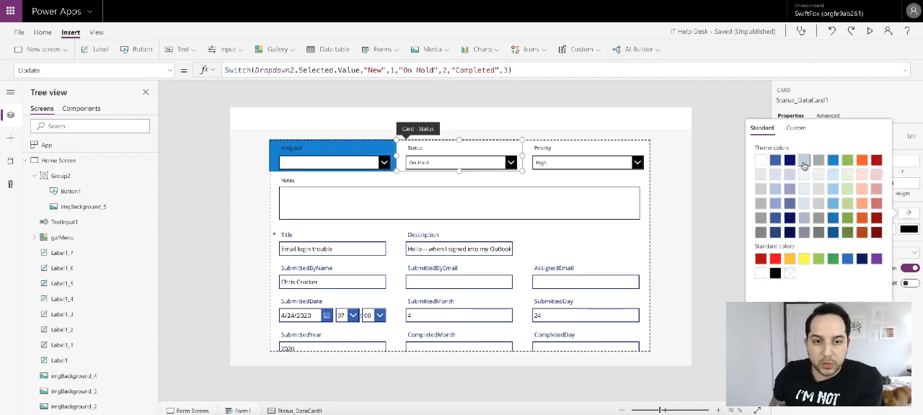
{"action": "left_click", "coordinate": [832, 160]}
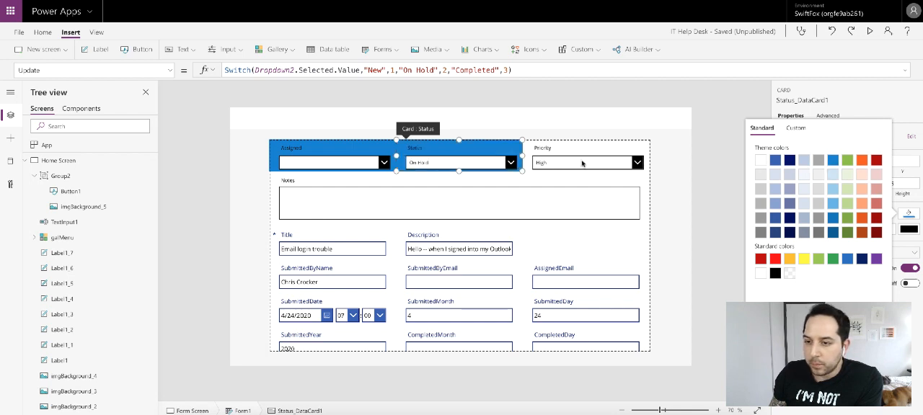
{"action": "left_click", "coordinate": [577, 150]}
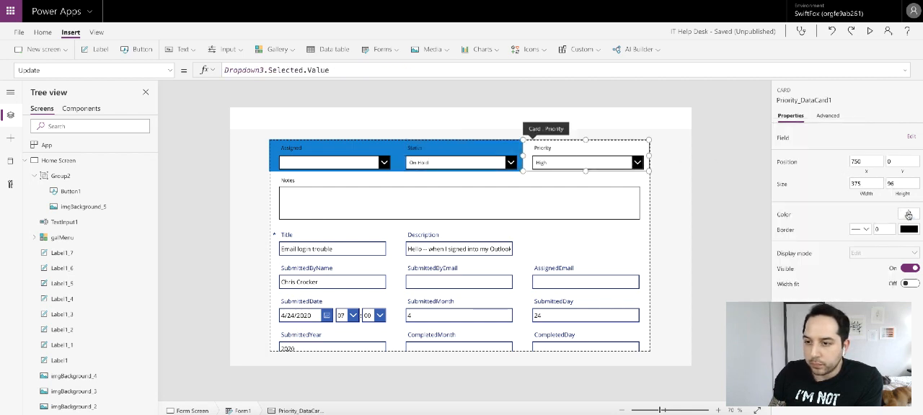
{"action": "left_click", "coordinate": [908, 215]}
{"action": "left_click", "coordinate": [833, 160]}
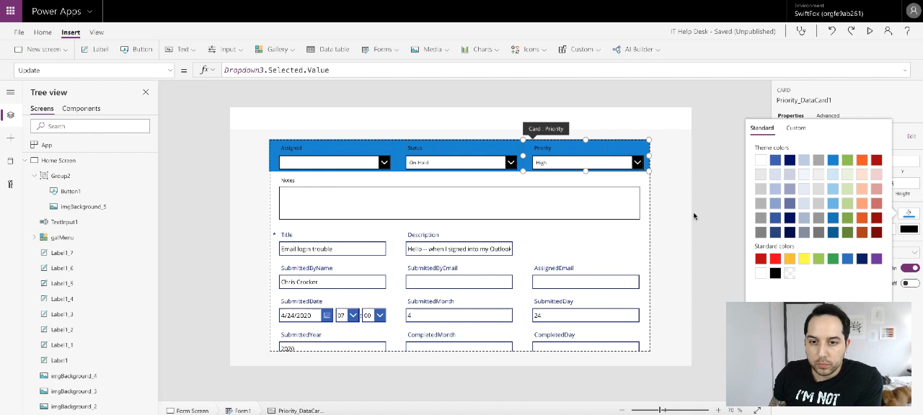
{"action": "left_click", "coordinate": [708, 167]}
{"action": "left_click", "coordinate": [708, 167]}
- Make the chevron background of the Assigned drop down transparent
{"action": "left_click", "coordinate": [358, 166]}
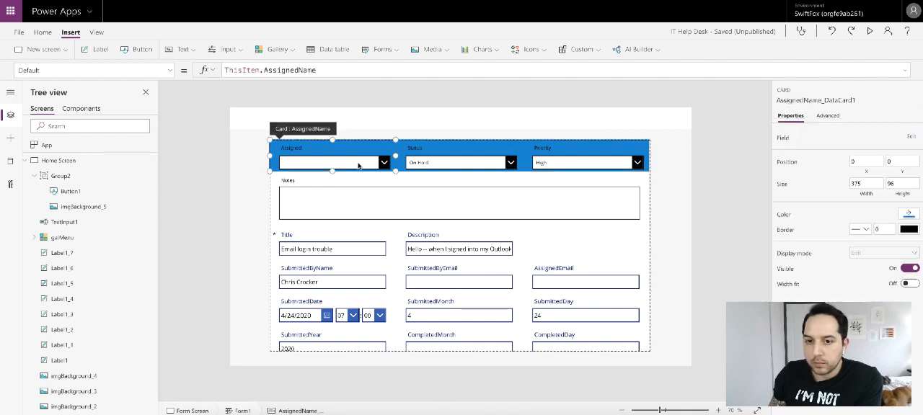
{"action": "left_click", "coordinate": [359, 164]}
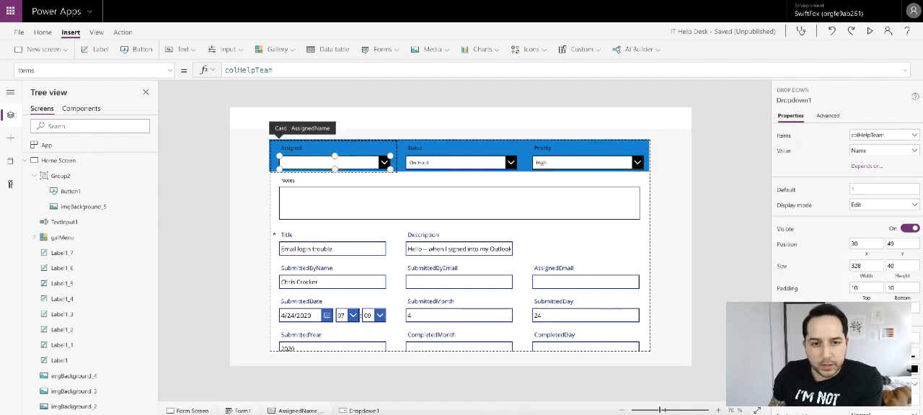
{"action": "scroll", "coordinate": [847, 252], "scroll_direction": "down", "scroll_amount": 3}
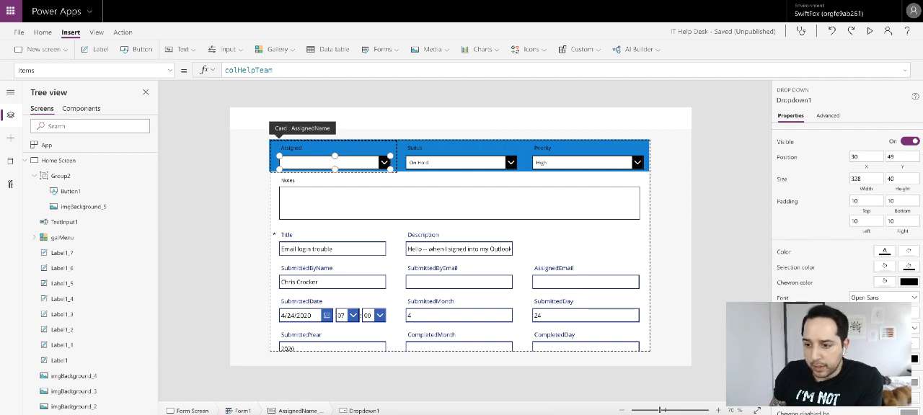
{"action": "left_click", "coordinate": [886, 253]}
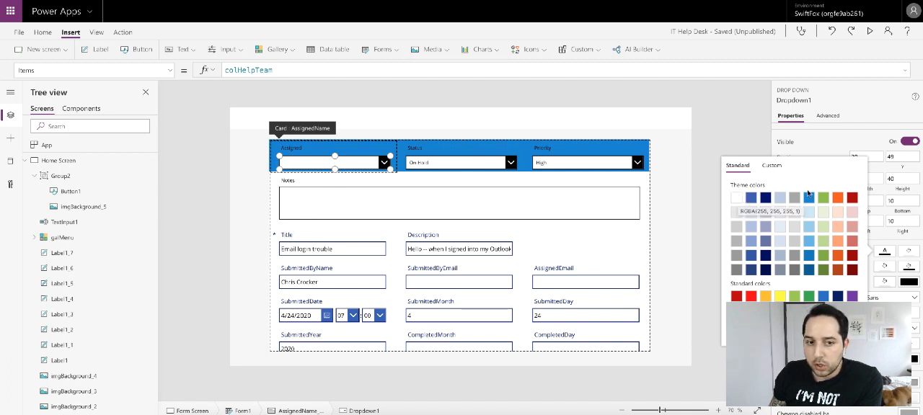
{"action": "left_click", "coordinate": [852, 136]}
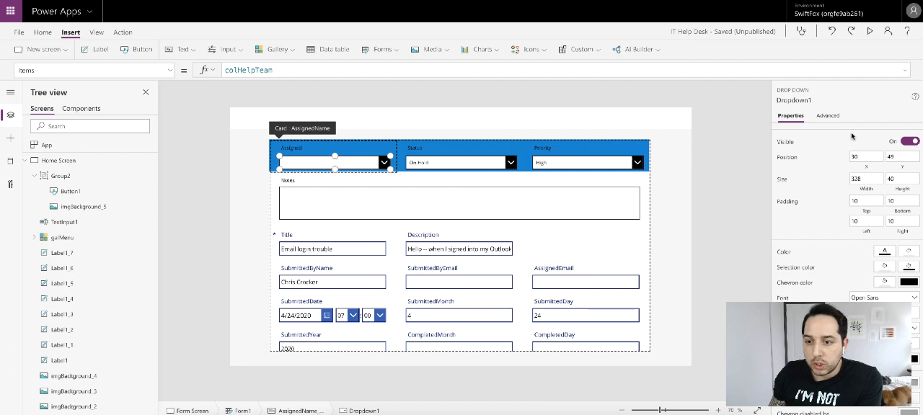
{"action": "scroll", "coordinate": [865, 238], "scroll_direction": "down", "scroll_amount": 1}
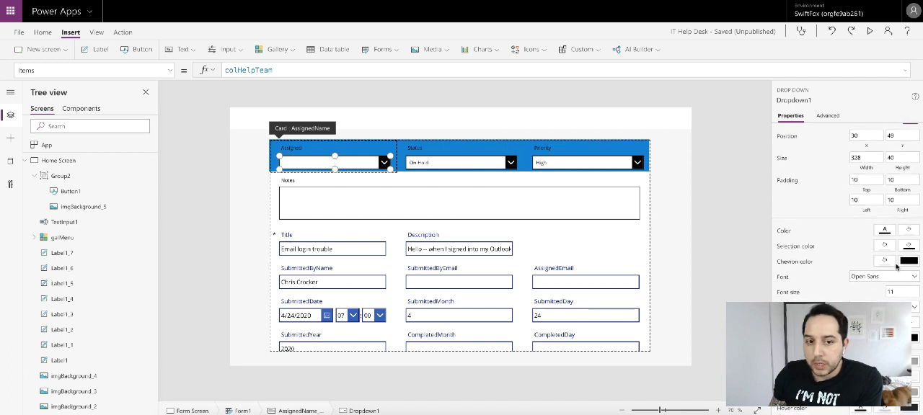
{"action": "left_click", "coordinate": [907, 262]}
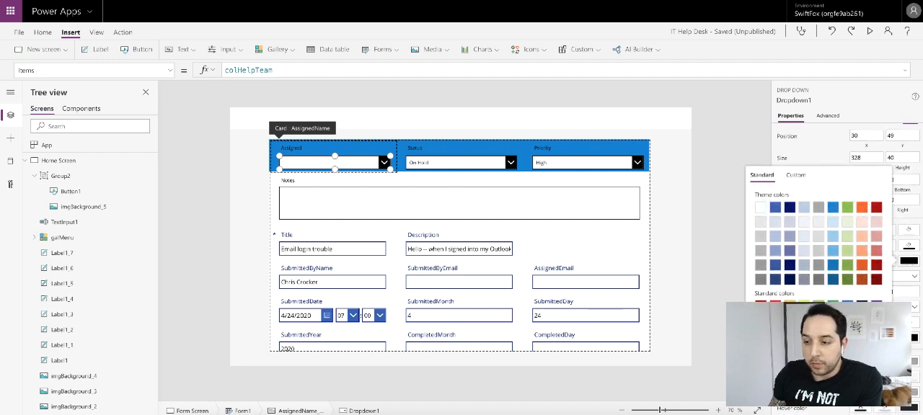
{"action": "left_click", "coordinate": [763, 322]}
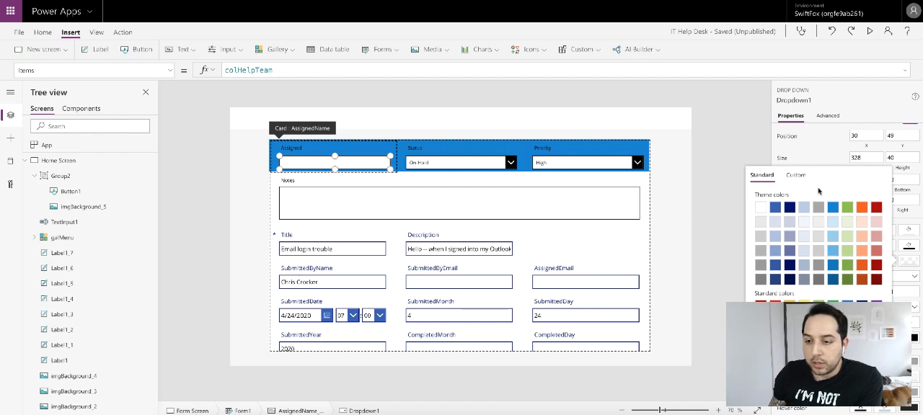
{"action": "left_click", "coordinate": [829, 148]}
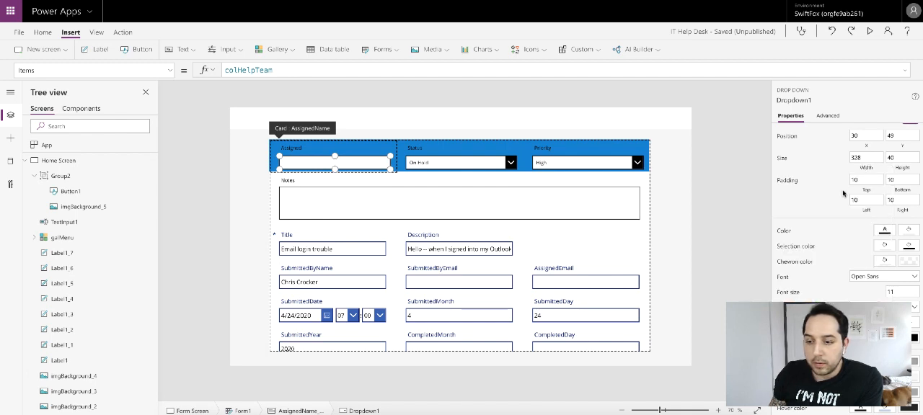
- Set the chevron color of the Assigned drop down to the theme's bright blue
{"action": "left_click", "coordinate": [910, 247]}
{"action": "left_click", "coordinate": [829, 350]}
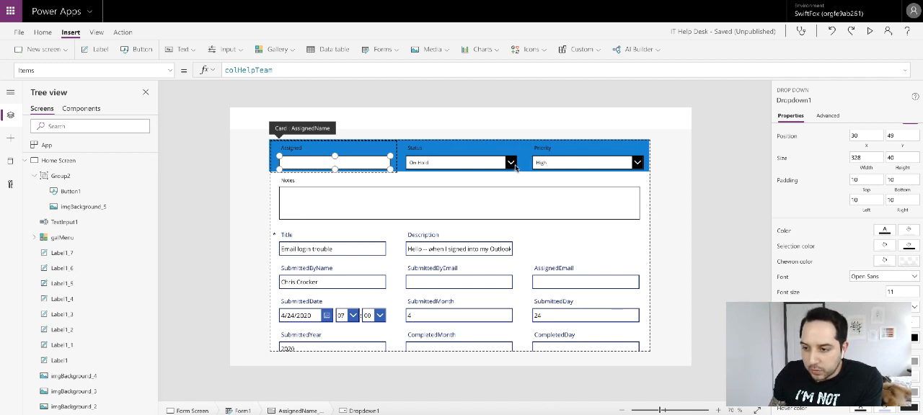
{"action": "left_click", "coordinate": [882, 264]}
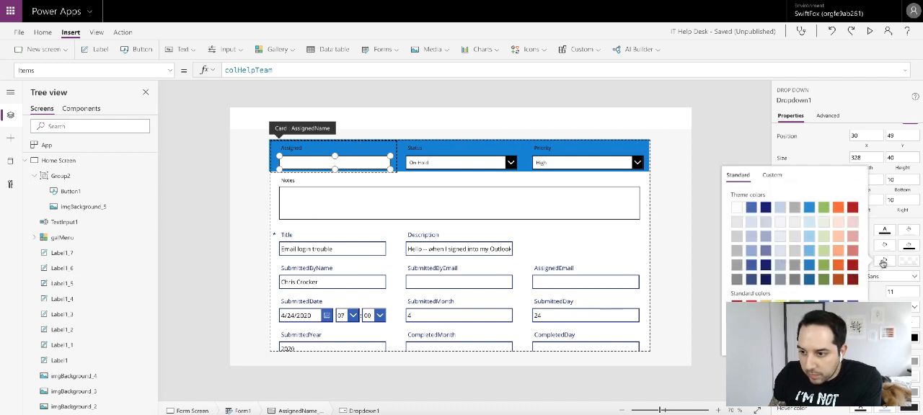
{"action": "left_click", "coordinate": [809, 236]}
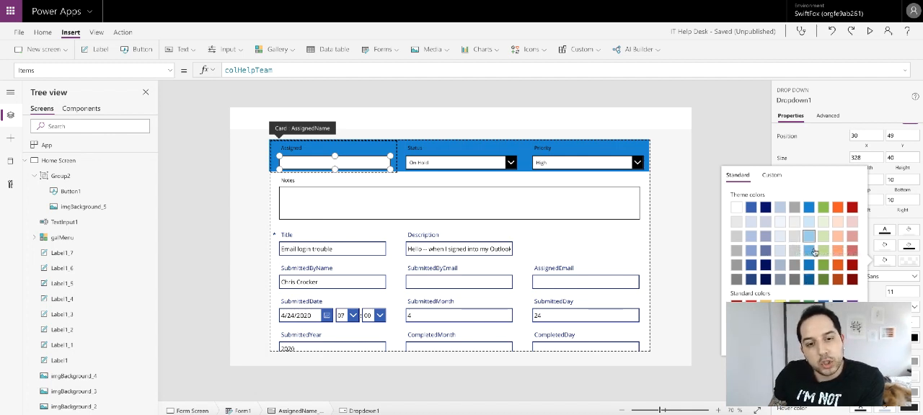
{"action": "left_click", "coordinate": [815, 142]}
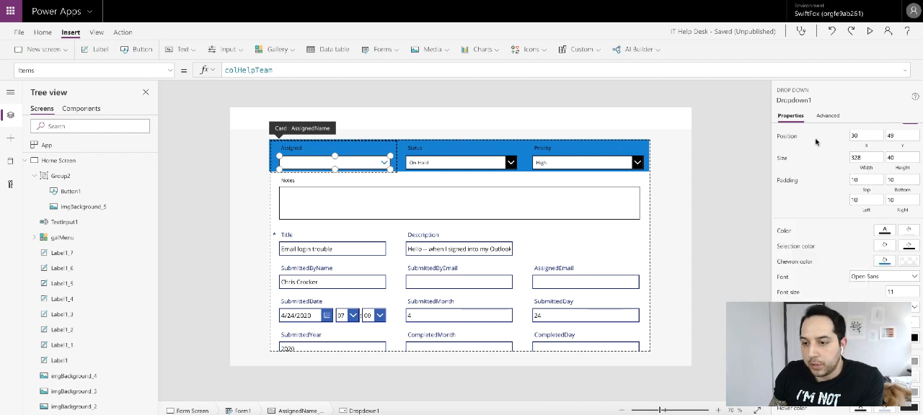
- Set the border thickness of the Assigned drop down to 0
{"action": "left_click", "coordinate": [885, 231]}
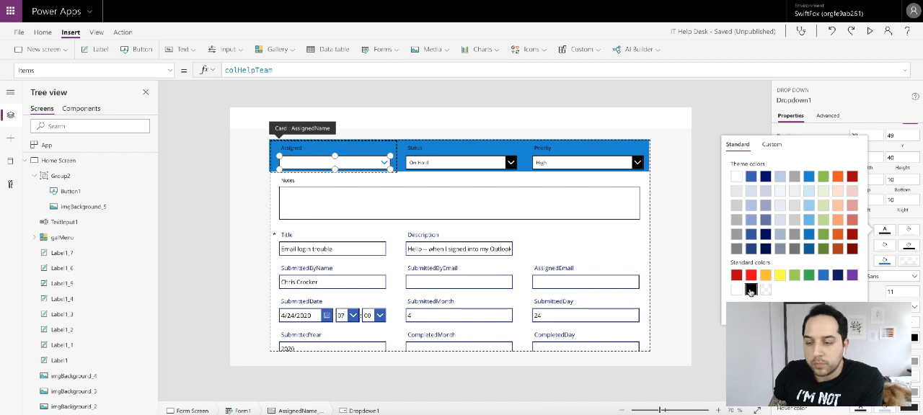
{"action": "left_click", "coordinate": [876, 96]}
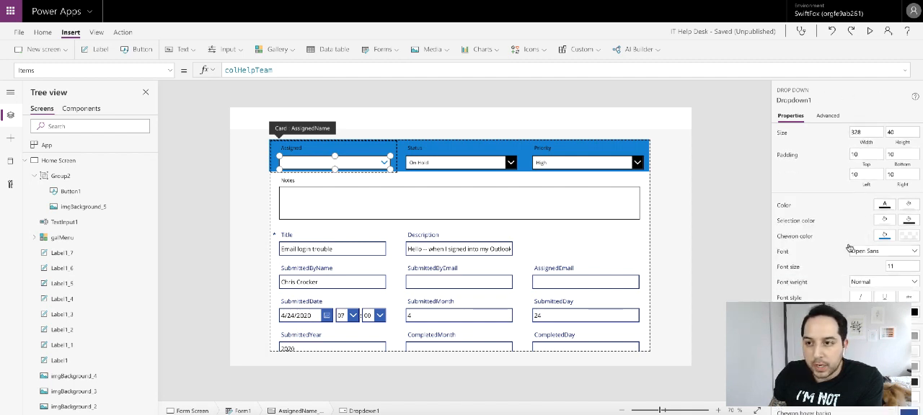
{"action": "scroll", "coordinate": [849, 249], "scroll_direction": "down", "scroll_amount": 1}
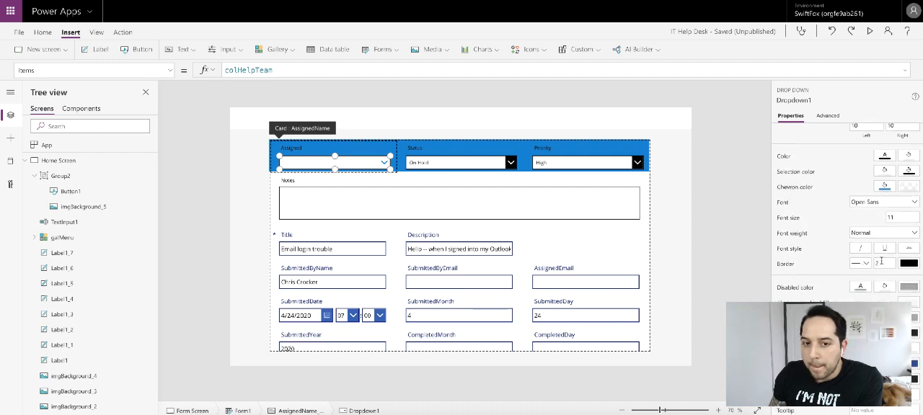
{"action": "left_click", "coordinate": [728, 191]}
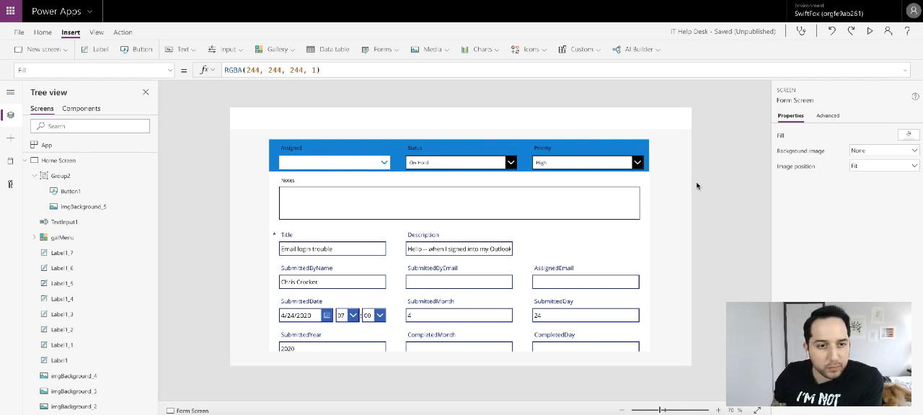
- Change the text color of the Assigned card's label to white
{"action": "left_click", "coordinate": [295, 149]}
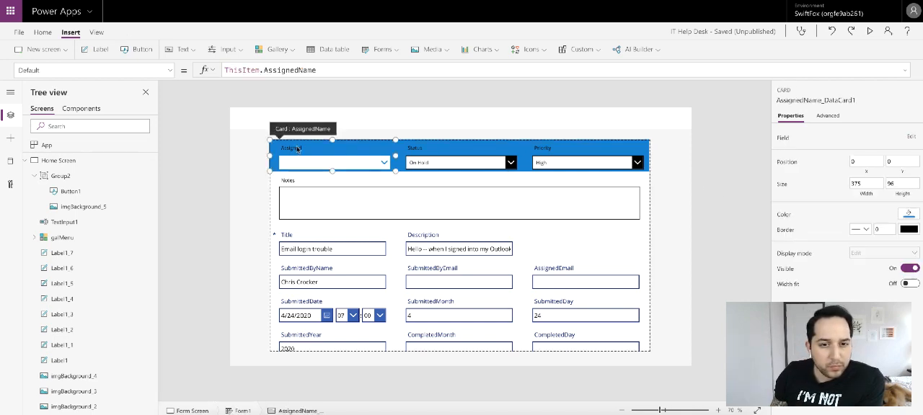
{"action": "left_click", "coordinate": [297, 149]}
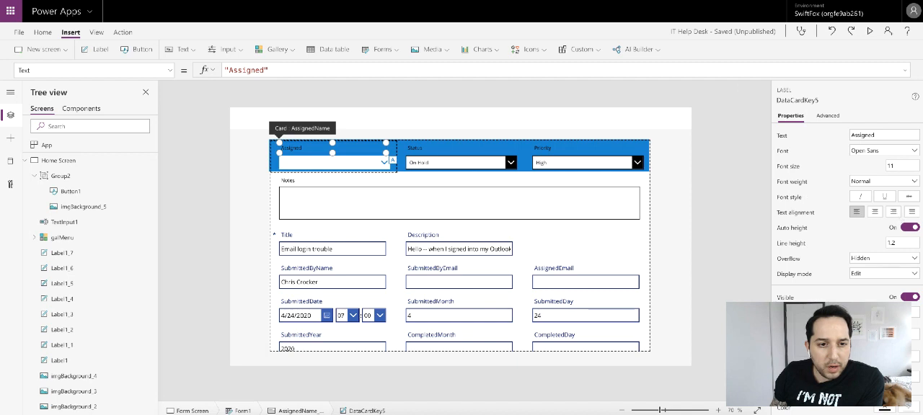
{"action": "scroll", "coordinate": [883, 252], "scroll_direction": "down", "scroll_amount": 1}
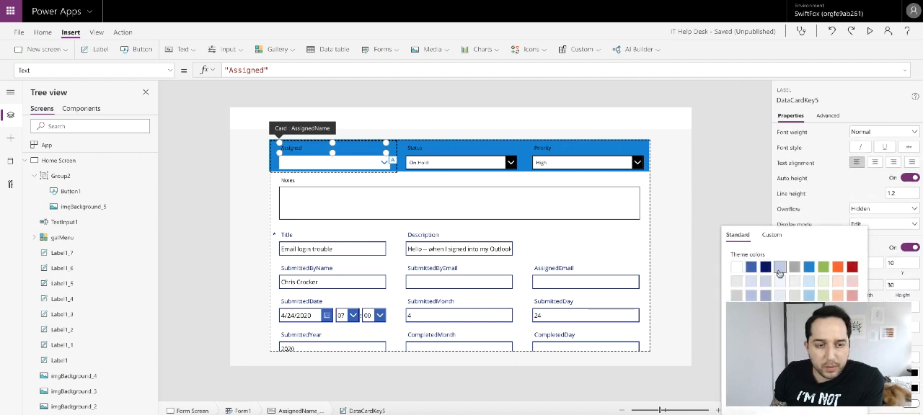
{"action": "left_click", "coordinate": [726, 185]}
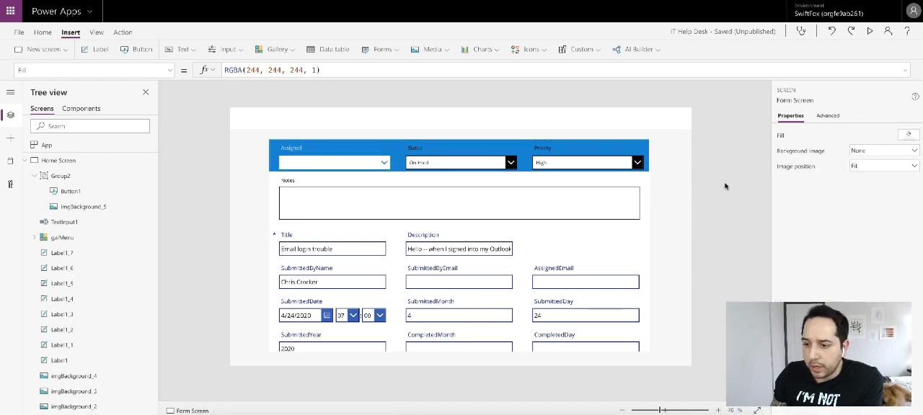
- Change the text color of the Status card's label to white
{"action": "left_click", "coordinate": [423, 149]}
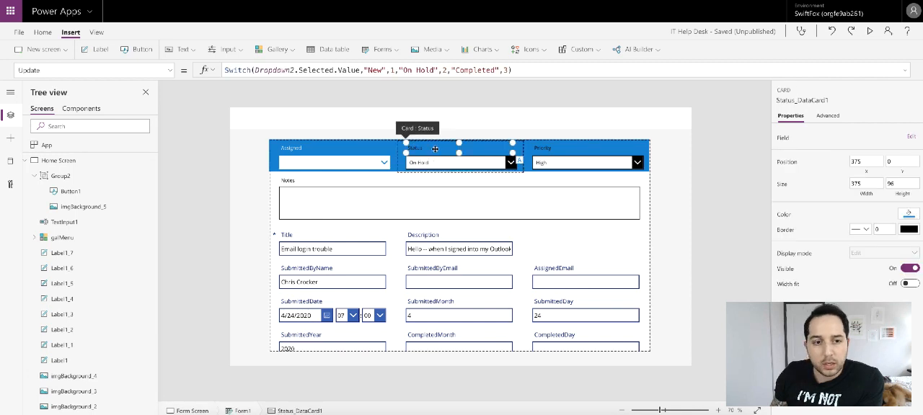
{"action": "left_click", "coordinate": [423, 149]}
{"action": "scroll", "coordinate": [847, 216], "scroll_direction": "down", "scroll_amount": 1}
{"action": "scroll", "coordinate": [865, 339], "scroll_direction": "up", "scroll_amount": 1}
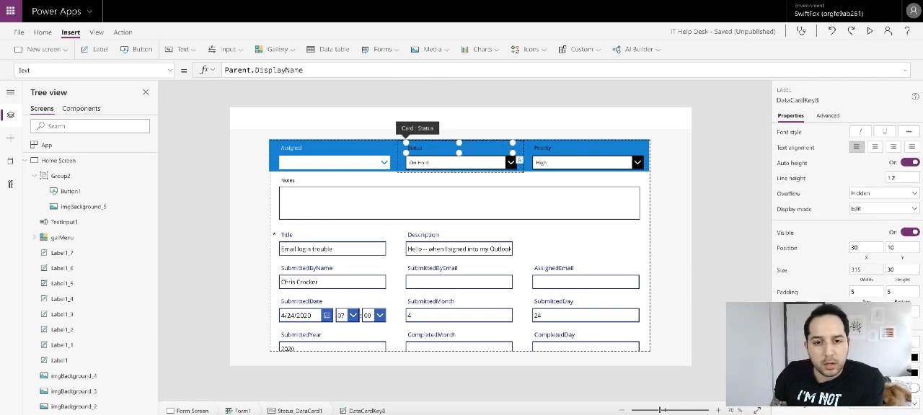
{"action": "left_click", "coordinate": [866, 341]}
{"action": "left_click", "coordinate": [737, 267]}
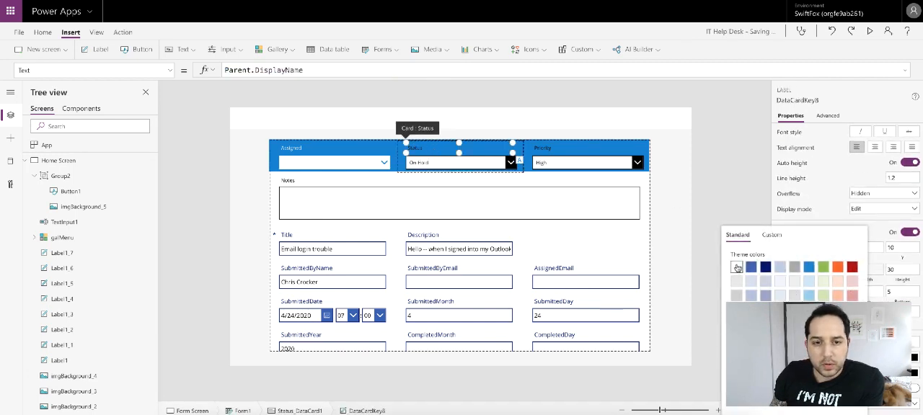
- Give the Status drop down a transparent chevron background and a bright blue chevron
{"action": "left_click", "coordinate": [490, 165]}
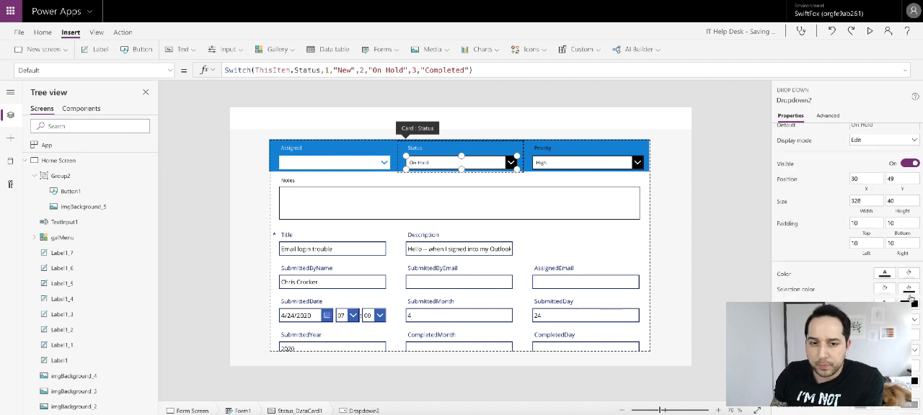
{"action": "left_click", "coordinate": [908, 290]}
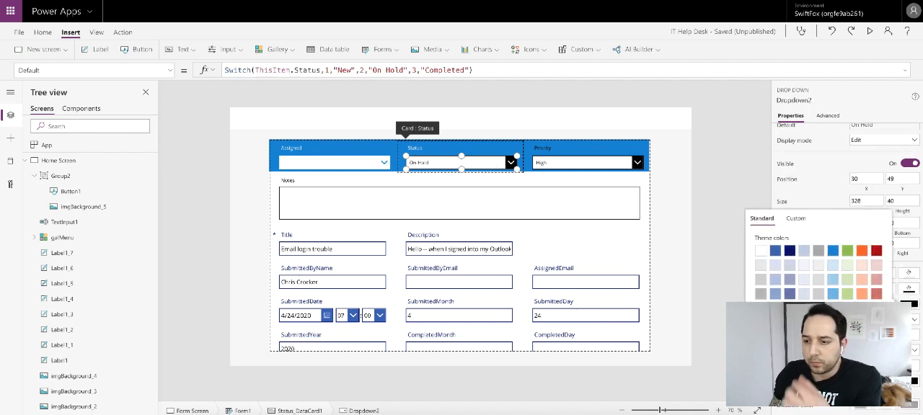
{"action": "left_click", "coordinate": [909, 304]}
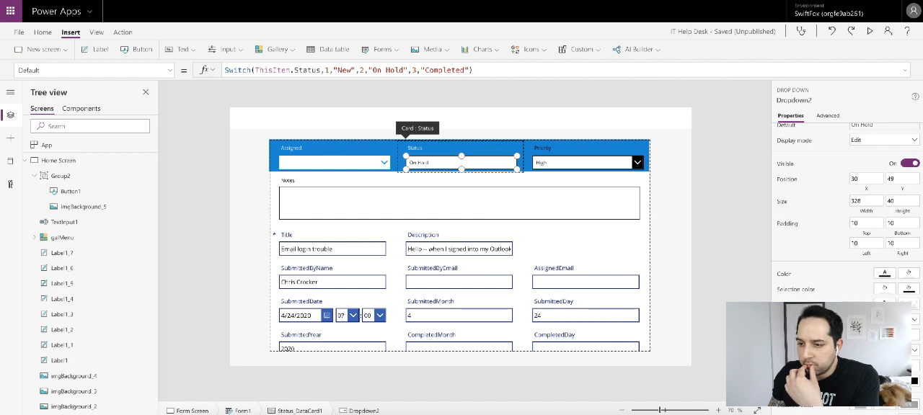
{"action": "left_click", "coordinate": [884, 304]}
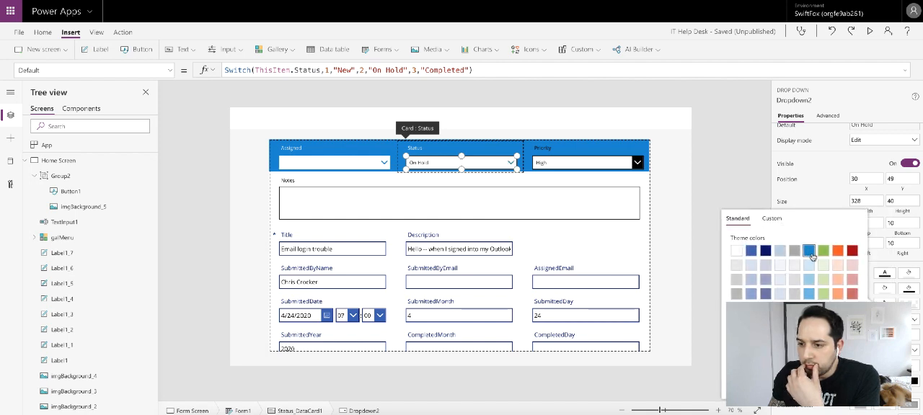
{"action": "left_click", "coordinate": [837, 250]}
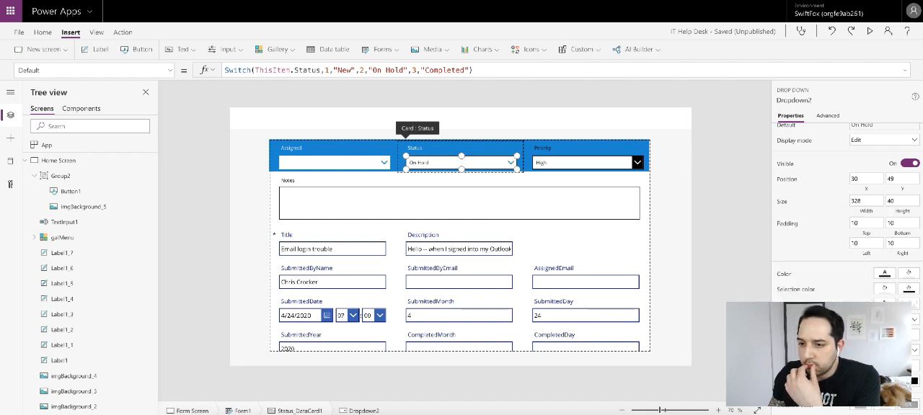
- Remove the border of the Status drop down
{"action": "scroll", "coordinate": [849, 235], "scroll_direction": "down", "scroll_amount": 1}
{"action": "scroll", "coordinate": [826, 281], "scroll_direction": "up", "scroll_amount": 1}
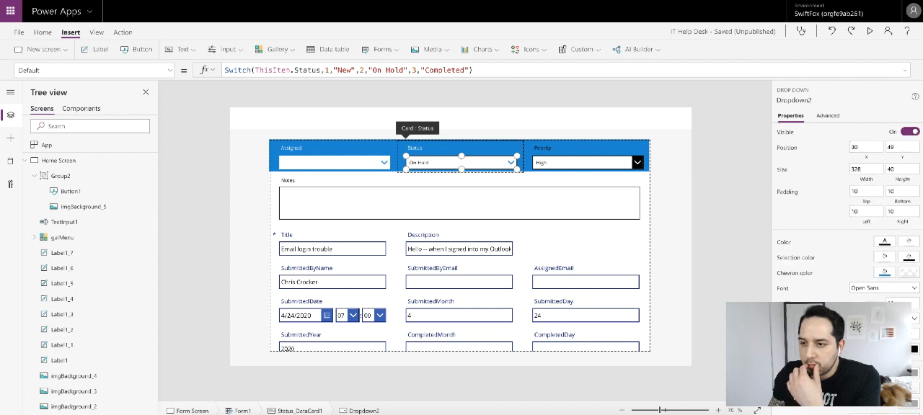
{"action": "left_click", "coordinate": [723, 215]}
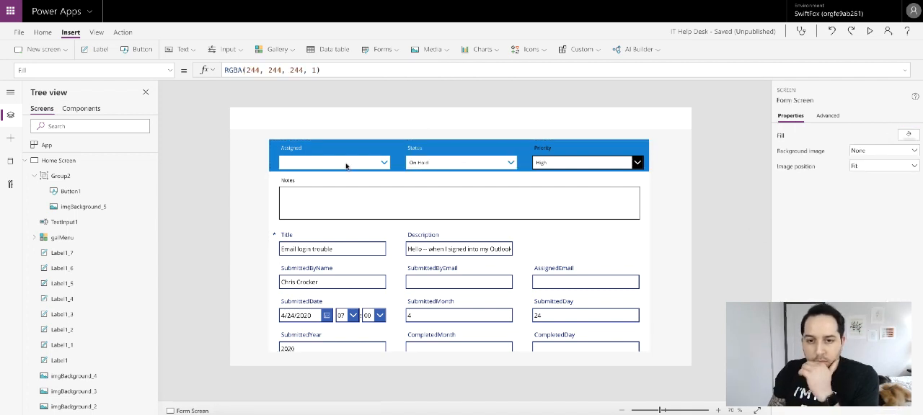
- Set the height of the Assigned card to 104
{"action": "left_click", "coordinate": [276, 159]}
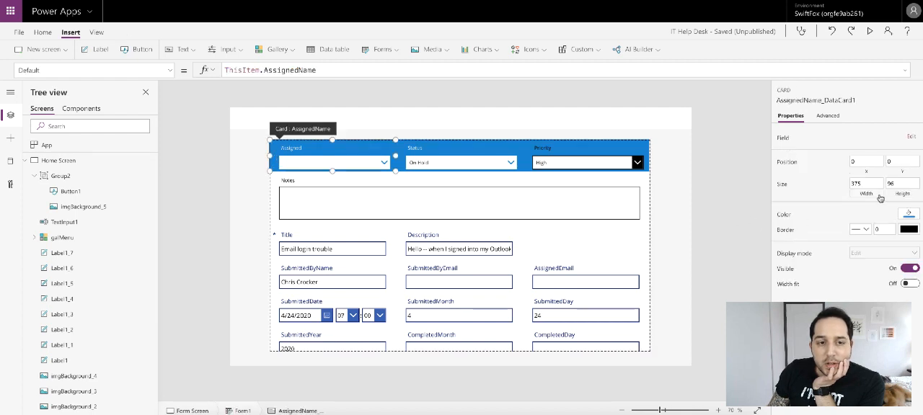
{"action": "left_click", "coordinate": [900, 183]}
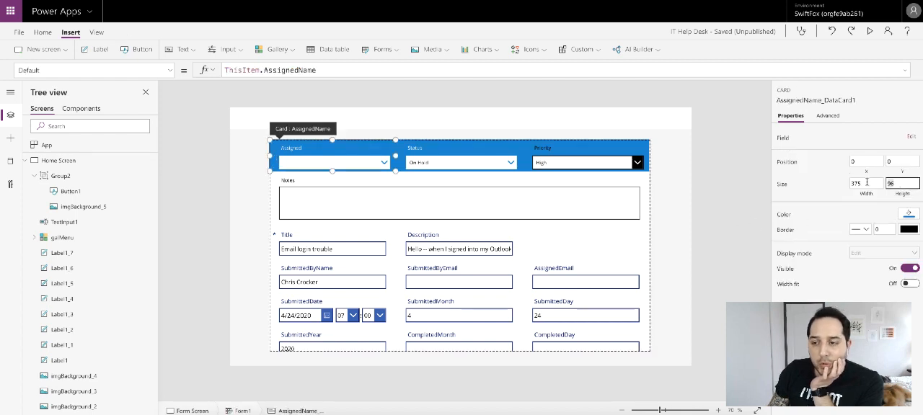
{"action": "type", "text": "104"}
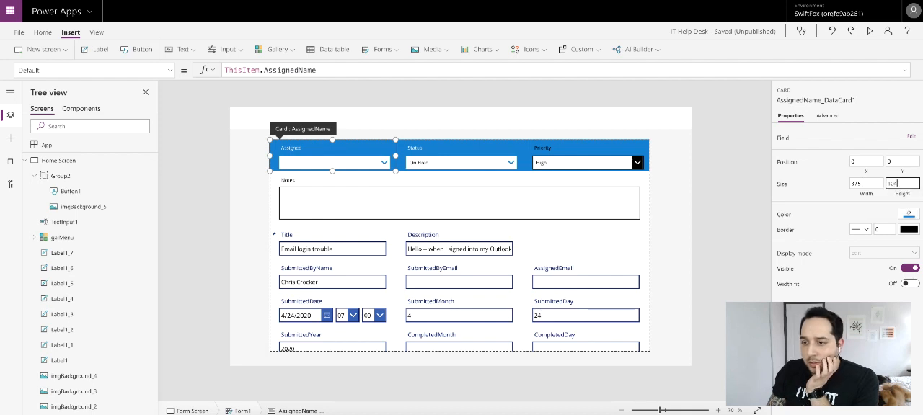
{"action": "key", "text": "Return"}
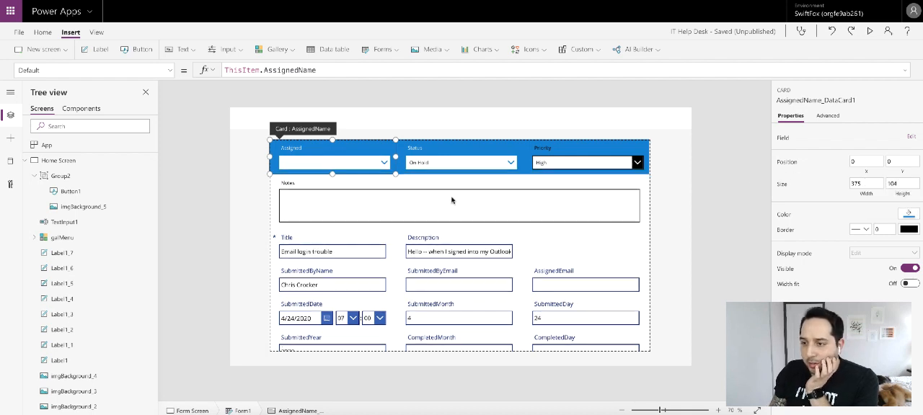
{"action": "left_click", "coordinate": [446, 154]}
{"action": "left_click", "coordinate": [706, 174]}
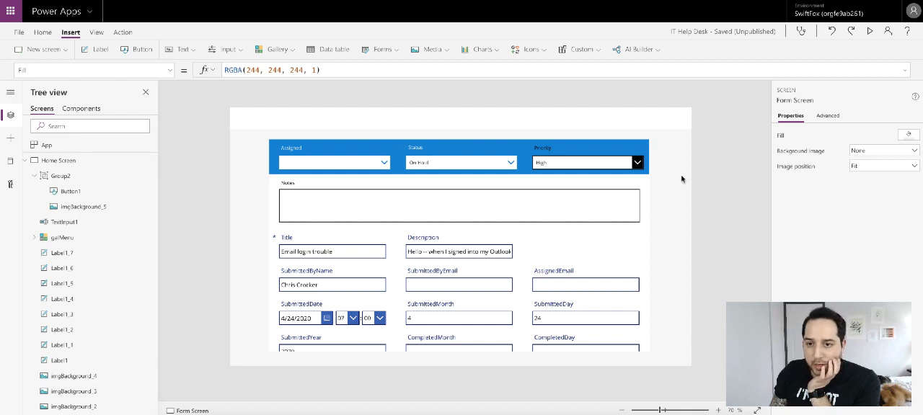
- Change the text color of the Priority card's label to white
{"action": "left_click", "coordinate": [567, 151]}
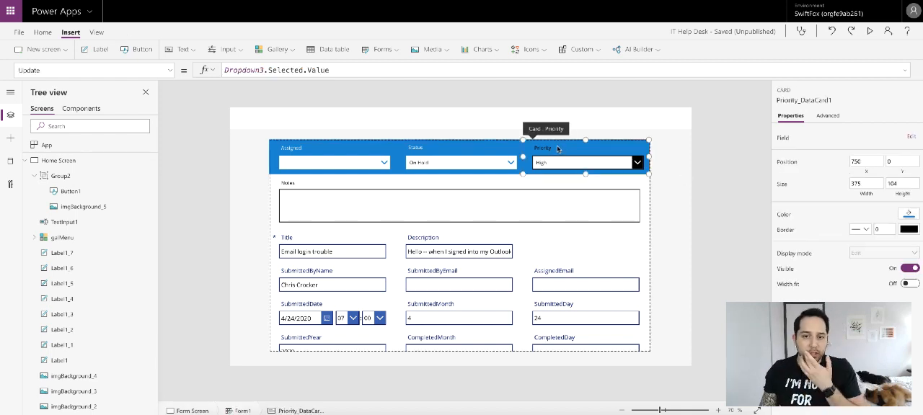
{"action": "left_click", "coordinate": [561, 150]}
{"action": "scroll", "coordinate": [836, 237], "scroll_direction": "down", "scroll_amount": 1}
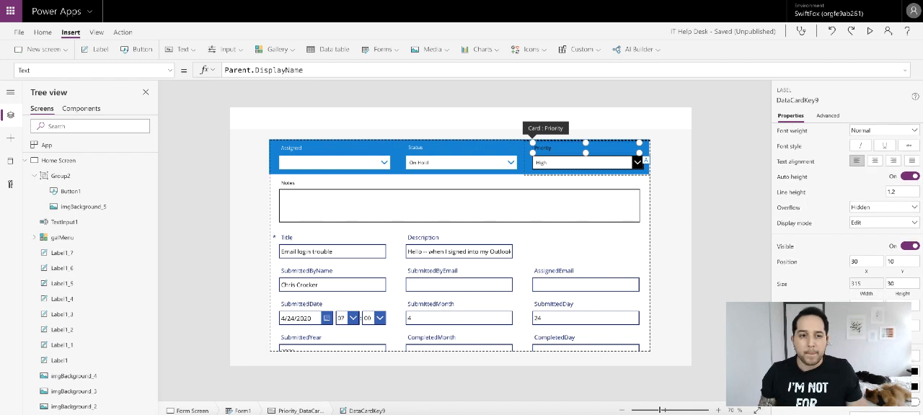
{"action": "left_click", "coordinate": [885, 357]}
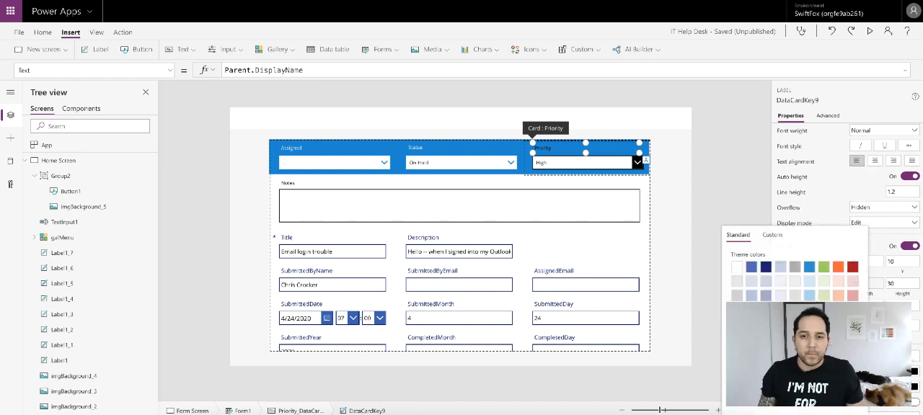
- Set the border thickness of the Priority drop down to 0
{"action": "left_click", "coordinate": [592, 161]}
{"action": "scroll", "coordinate": [824, 226], "scroll_direction": "down", "scroll_amount": 1}
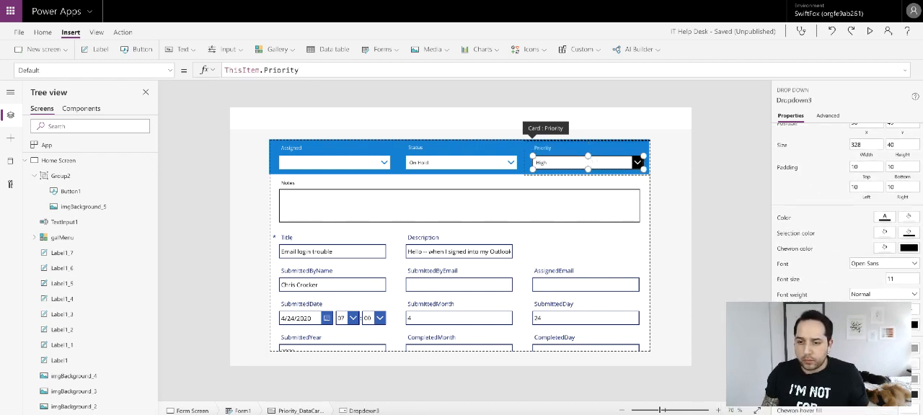
{"action": "scroll", "coordinate": [888, 265], "scroll_direction": "down", "scroll_amount": 1}
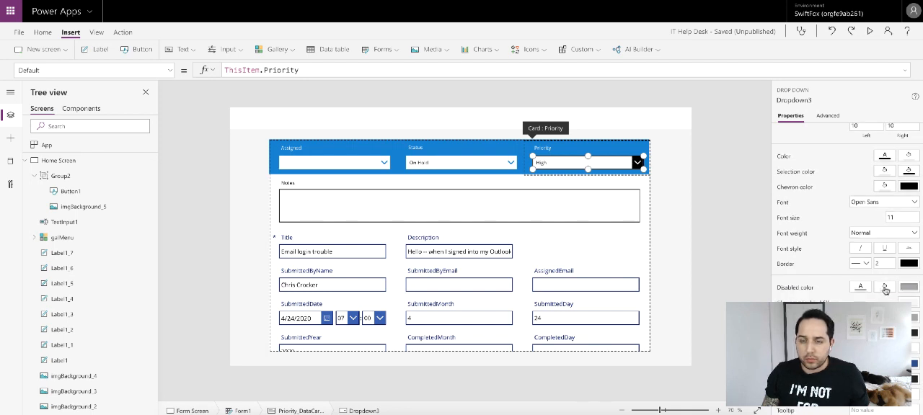
{"action": "left_click", "coordinate": [886, 261]}
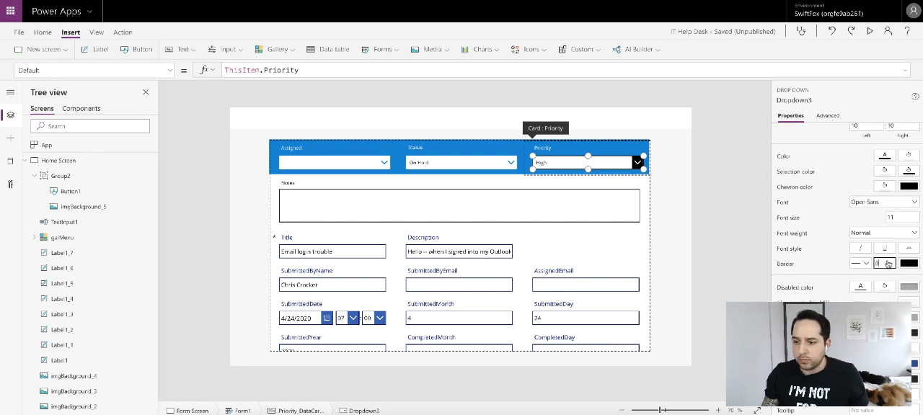
- Open the chevron background color choices of the Priority drop down
{"action": "scroll", "coordinate": [851, 231], "scroll_direction": "up", "scroll_amount": 1}
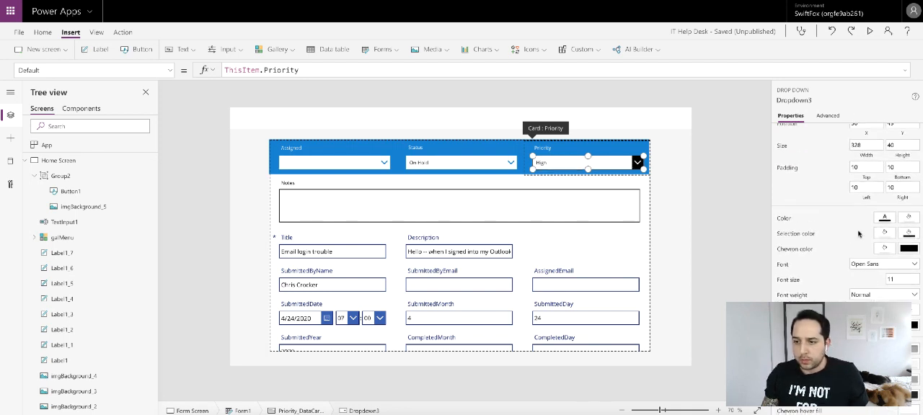
{"action": "left_click", "coordinate": [907, 250]}
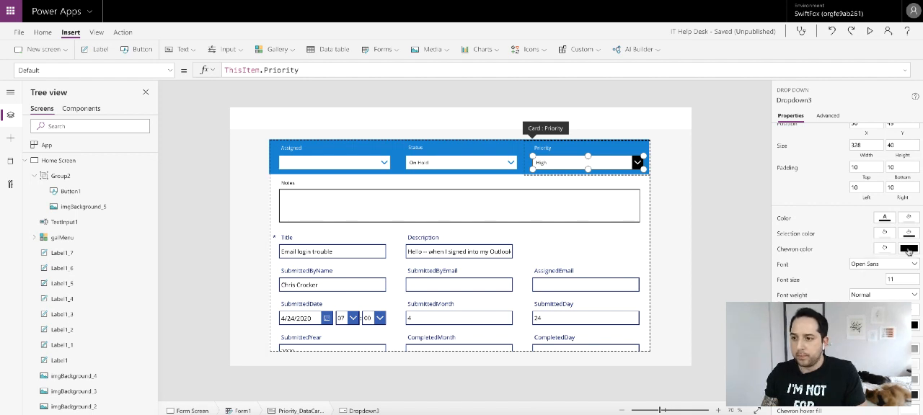
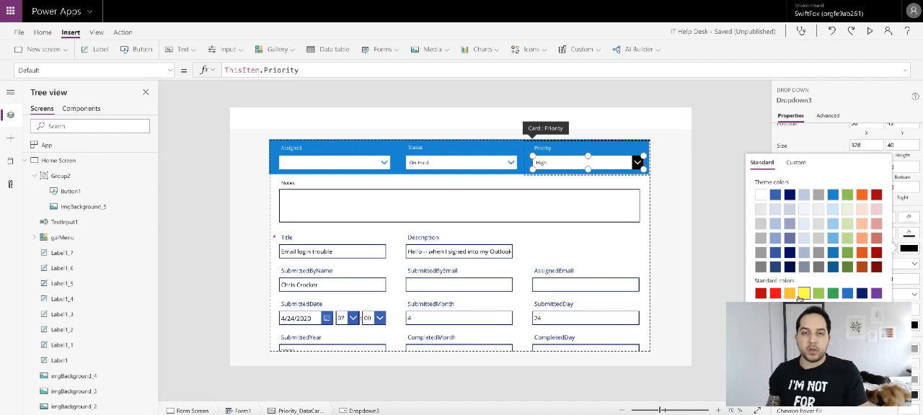
- Set the Priority drop down's chevron background to white and its chevron color to the theme's bright blue
{"action": "left_click", "coordinate": [760, 194]}
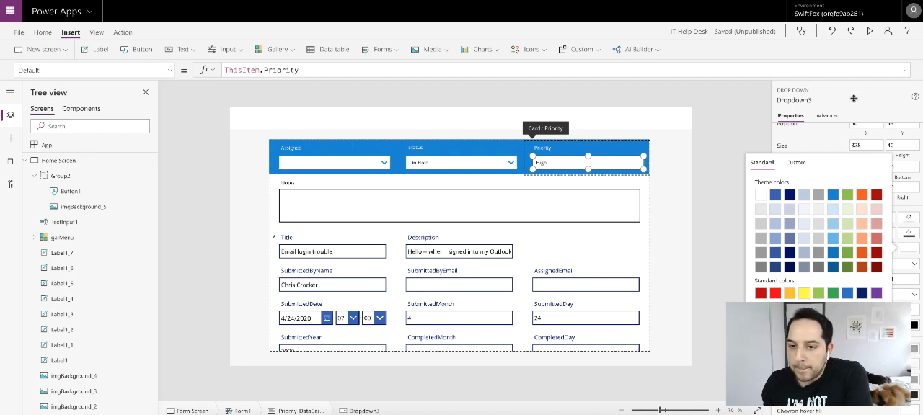
{"action": "left_click", "coordinate": [860, 104]}
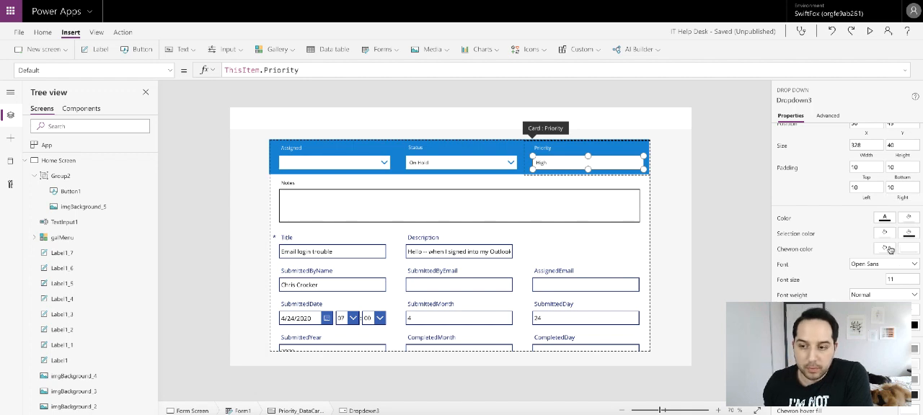
{"action": "left_click", "coordinate": [889, 248]}
{"action": "left_click", "coordinate": [809, 196]}
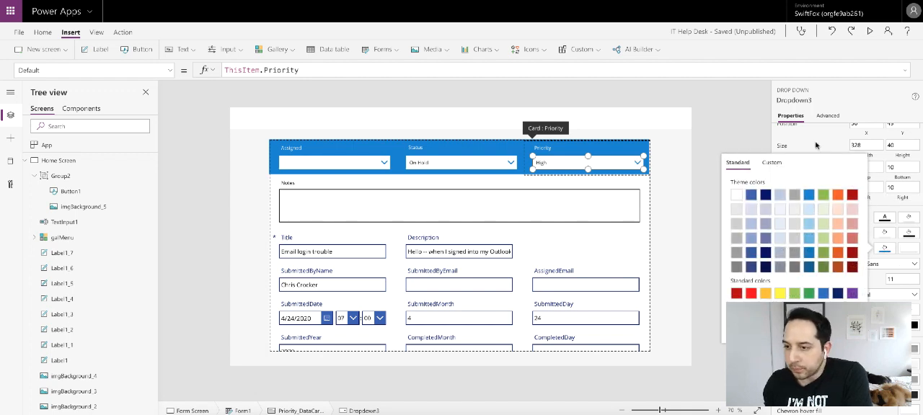
{"action": "left_click", "coordinate": [817, 145]}
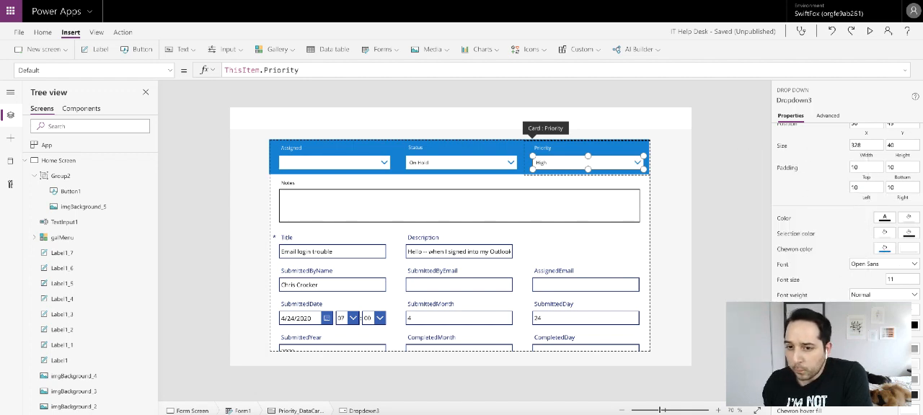
{"action": "left_click", "coordinate": [728, 213]}
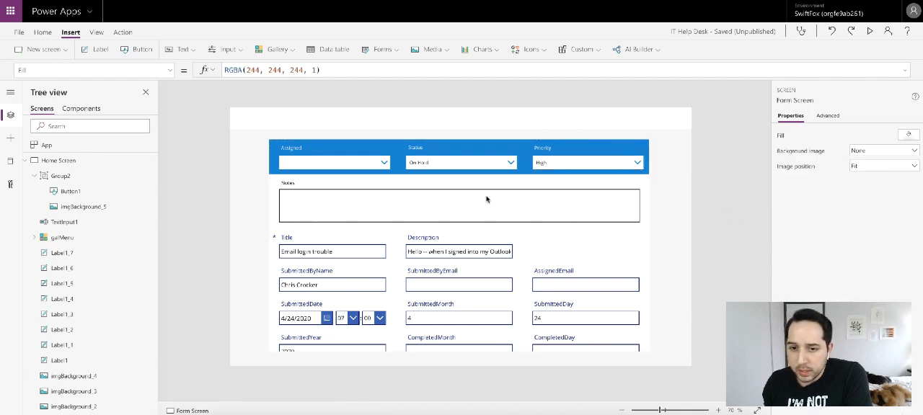
- Fill the Notes card with the same bright blue theme color as the cards above it
{"action": "left_click", "coordinate": [384, 186]}
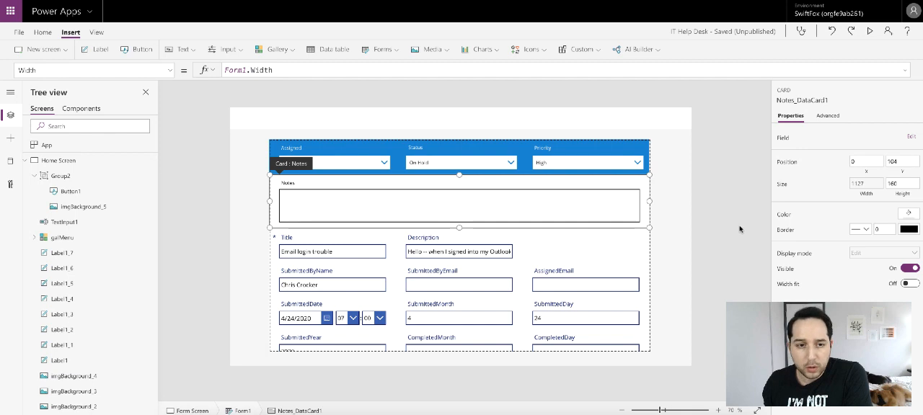
{"action": "left_click", "coordinate": [907, 214]}
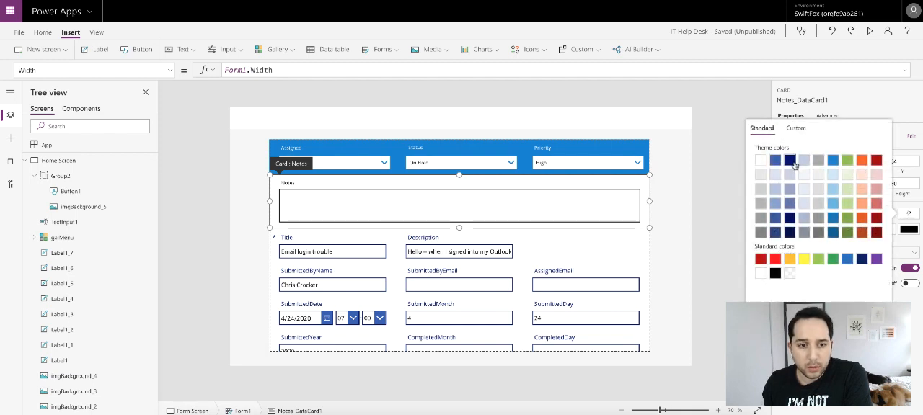
{"action": "left_click", "coordinate": [832, 160]}
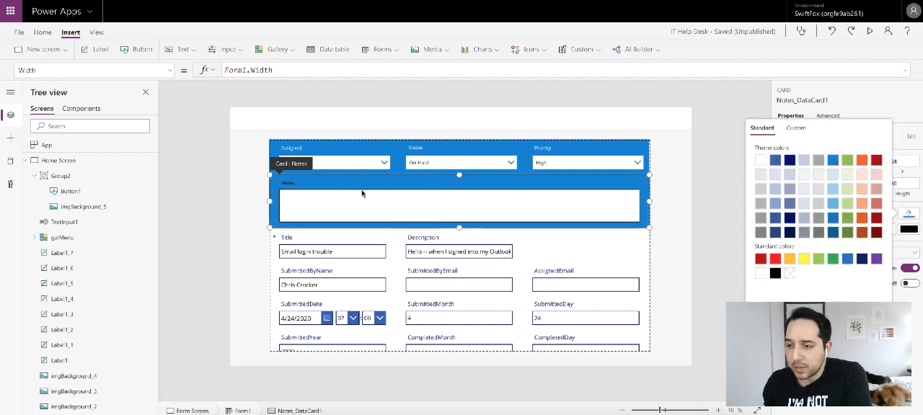
- Change the Notes card label's text color to white and remove the border of the Notes text input
{"action": "left_click", "coordinate": [311, 186]}
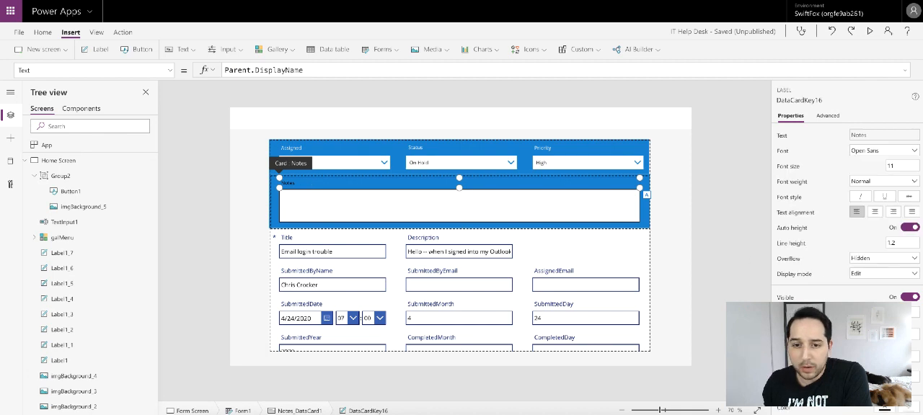
{"action": "scroll", "coordinate": [843, 216], "scroll_direction": "down", "scroll_amount": 3}
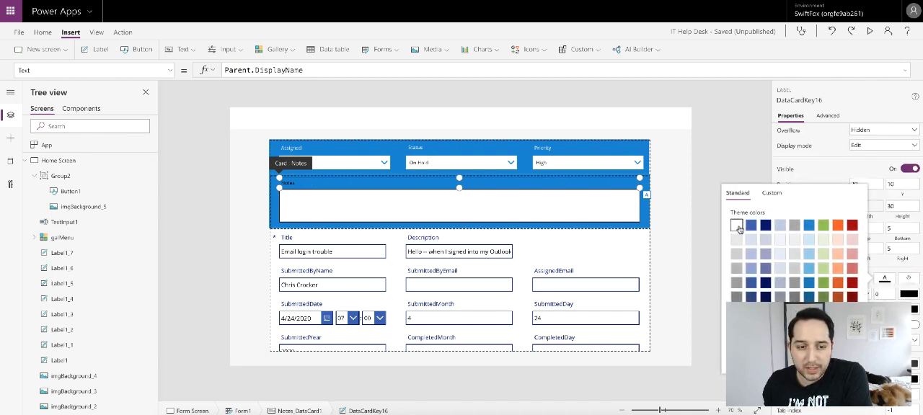
{"action": "left_click", "coordinate": [346, 205]}
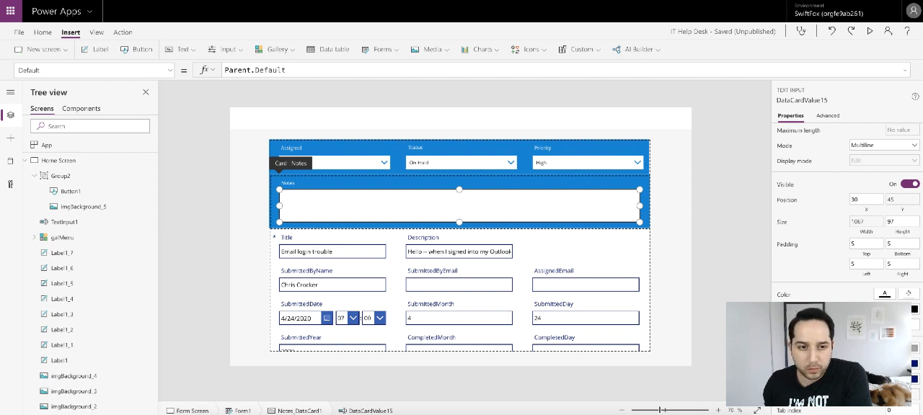
{"action": "left_click", "coordinate": [710, 255]}
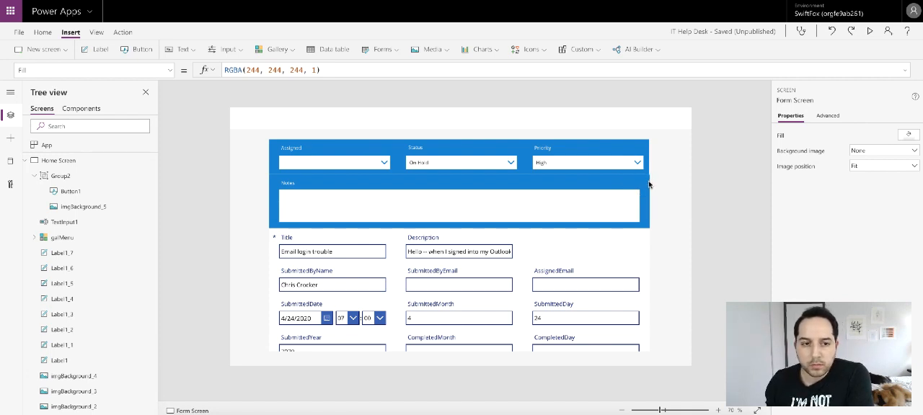
- Preview the form and compare the widths of the Notes, Priority and Assigned cards with the form's width
{"action": "left_click", "coordinate": [648, 185]}
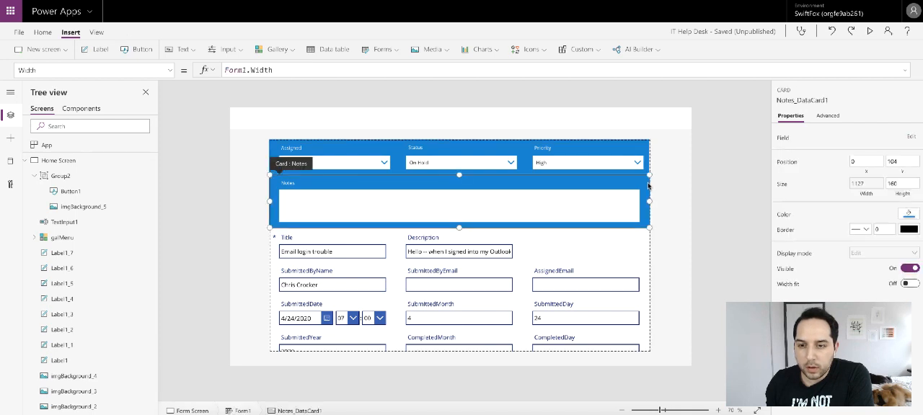
{"action": "left_click", "coordinate": [647, 163]}
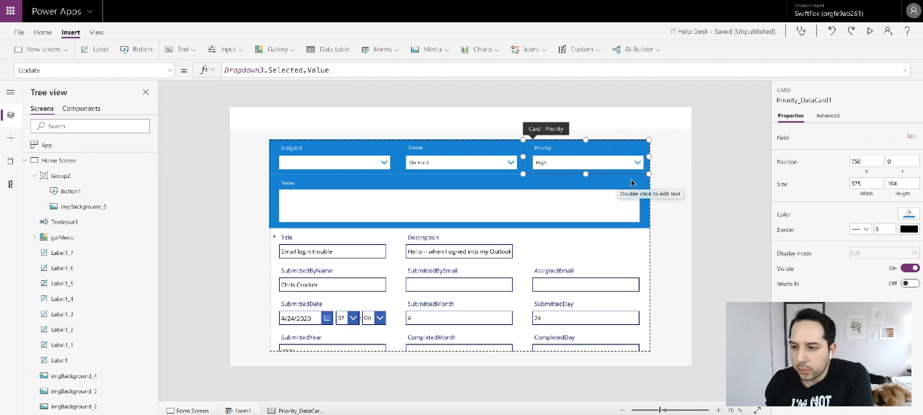
{"action": "left_click", "coordinate": [868, 32]}
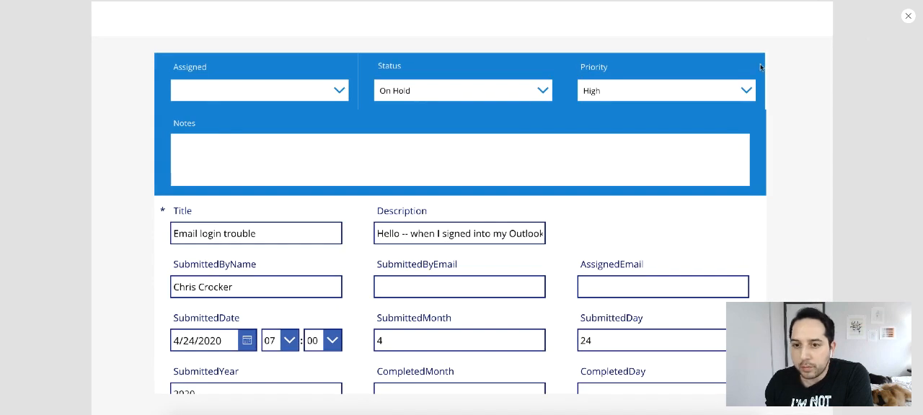
{"action": "left_click", "coordinate": [908, 17]}
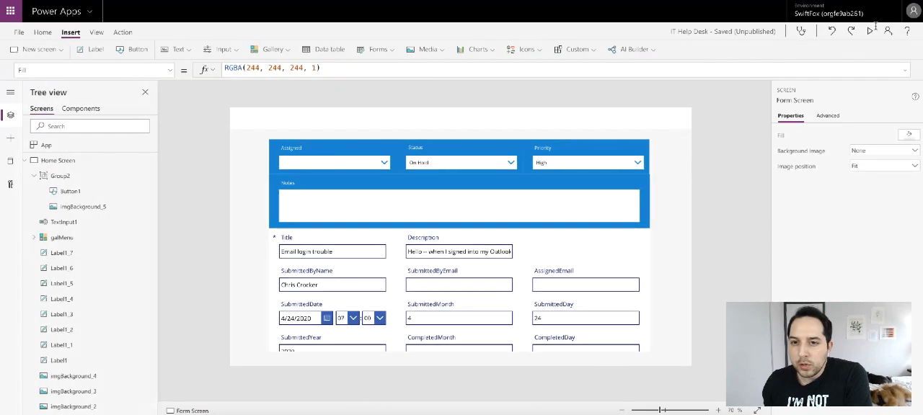
{"action": "left_click", "coordinate": [648, 170]}
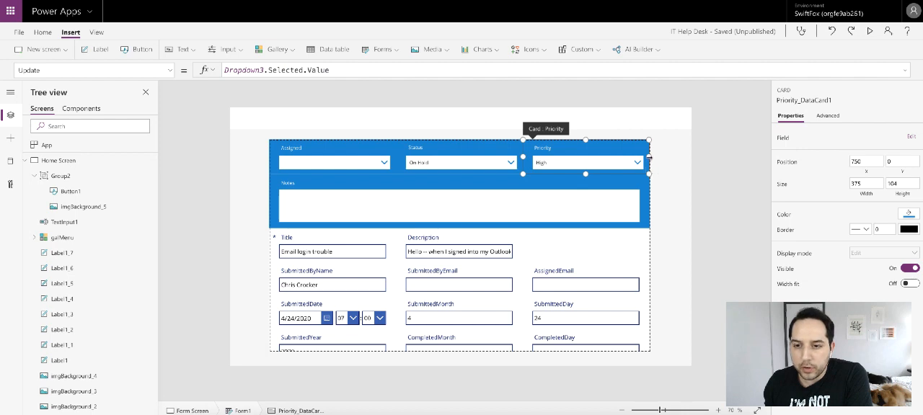
{"action": "left_click", "coordinate": [647, 262]}
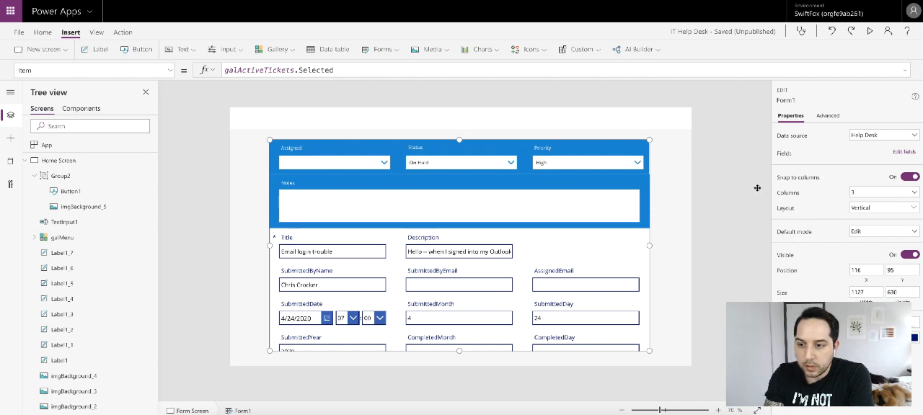
{"action": "left_click", "coordinate": [369, 147]}
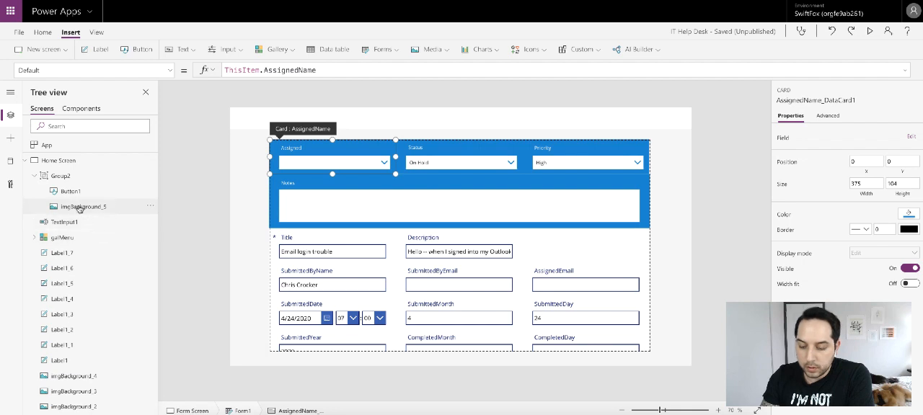
- Set the width of Form1 to 1125 and preview the alignment of its cards
{"action": "scroll", "coordinate": [80, 217], "scroll_direction": "down", "scroll_amount": 3}
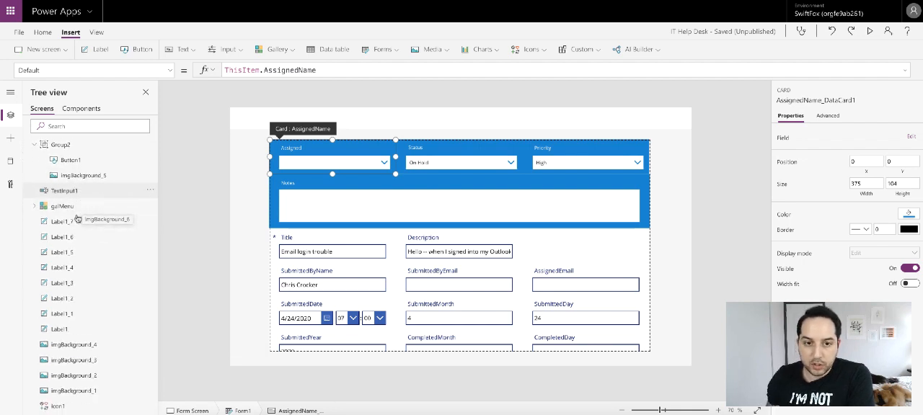
{"action": "scroll", "coordinate": [81, 240], "scroll_direction": "up", "scroll_amount": 5}
{"action": "left_click", "coordinate": [59, 177]}
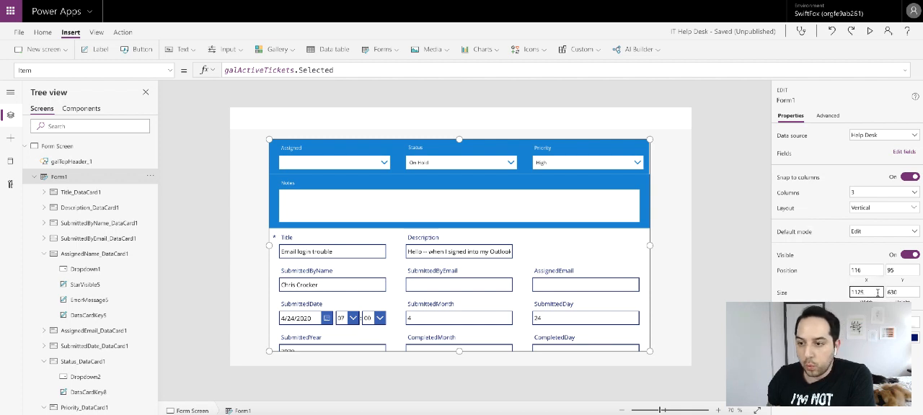
{"action": "left_click", "coordinate": [687, 217]}
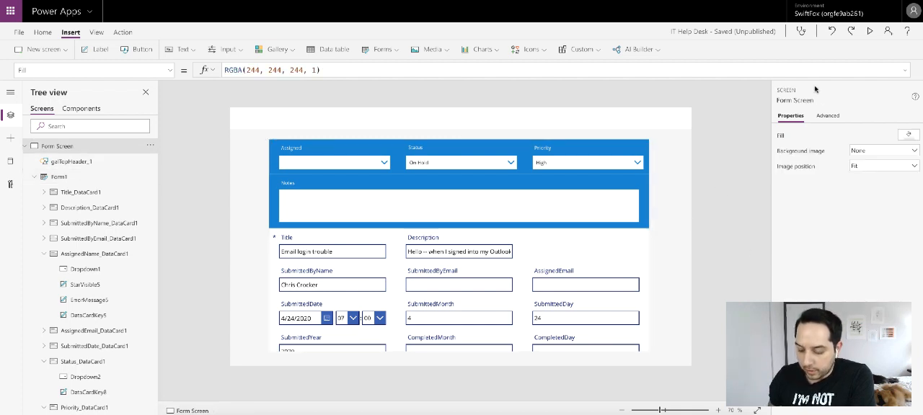
{"action": "left_click", "coordinate": [870, 31]}
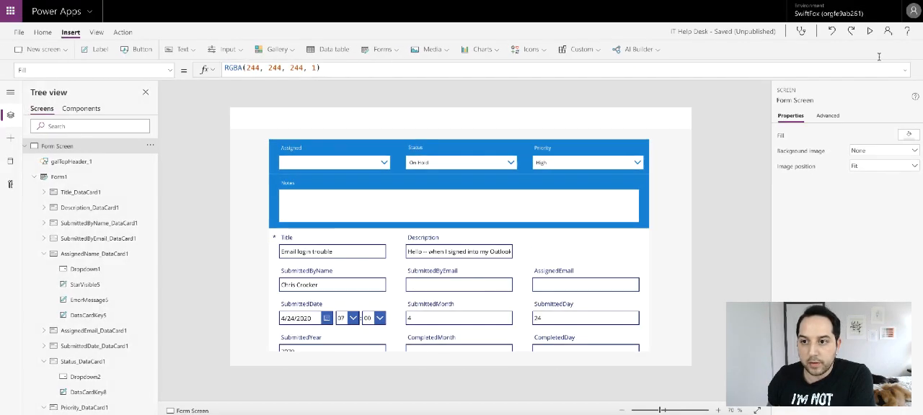
{"action": "left_click", "coordinate": [908, 15]}
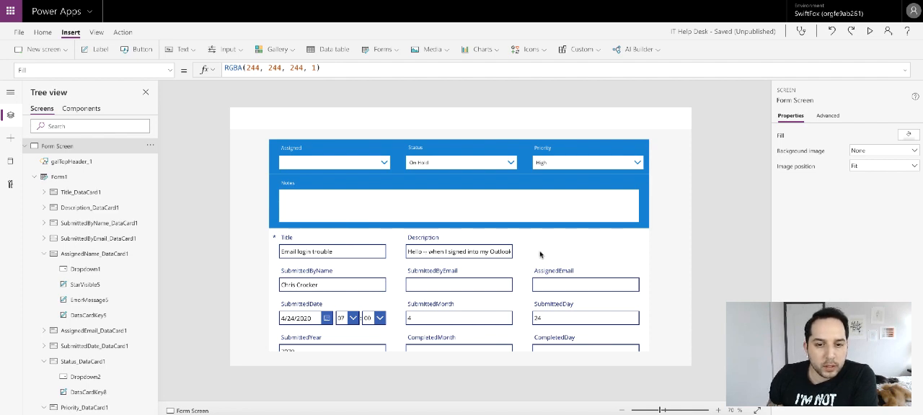
{"action": "scroll", "coordinate": [540, 254], "scroll_direction": "down", "scroll_amount": 2}
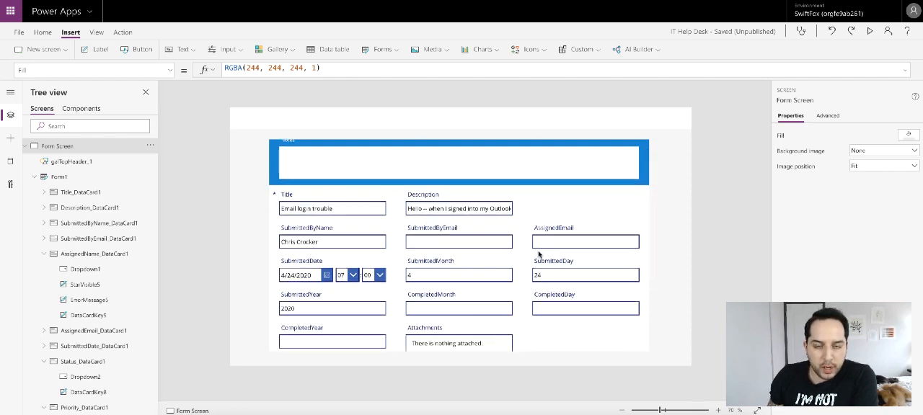
{"action": "scroll", "coordinate": [540, 254], "scroll_direction": "up", "scroll_amount": 2}
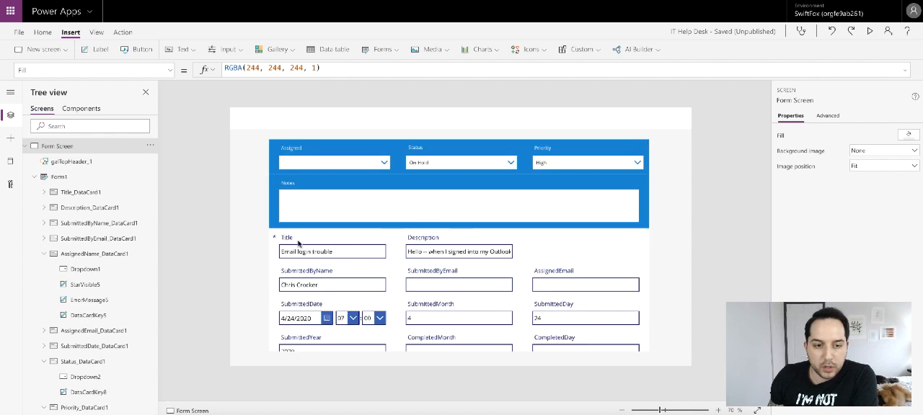
{"action": "left_click", "coordinate": [338, 246]}
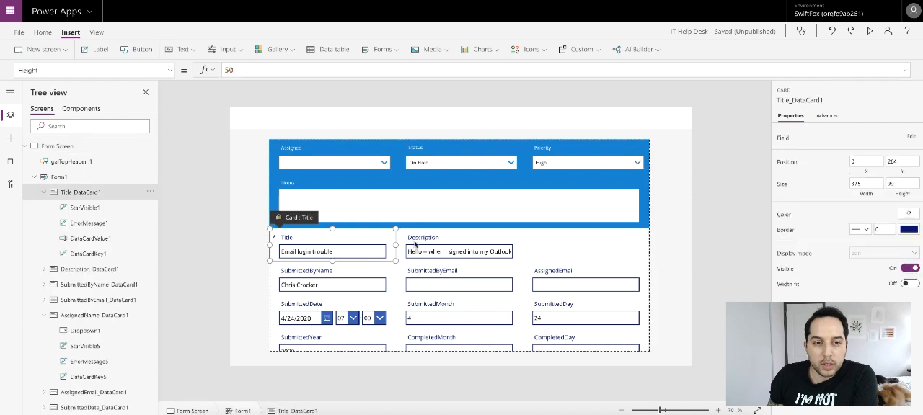
{"action": "left_click", "coordinate": [413, 245]}
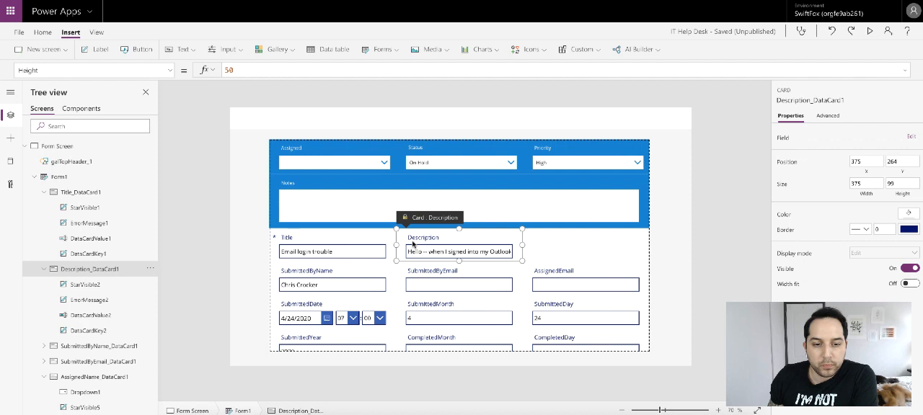
- Set the width of the Title card to 750 and check it against the Priority card's position
{"action": "left_click", "coordinate": [375, 245]}
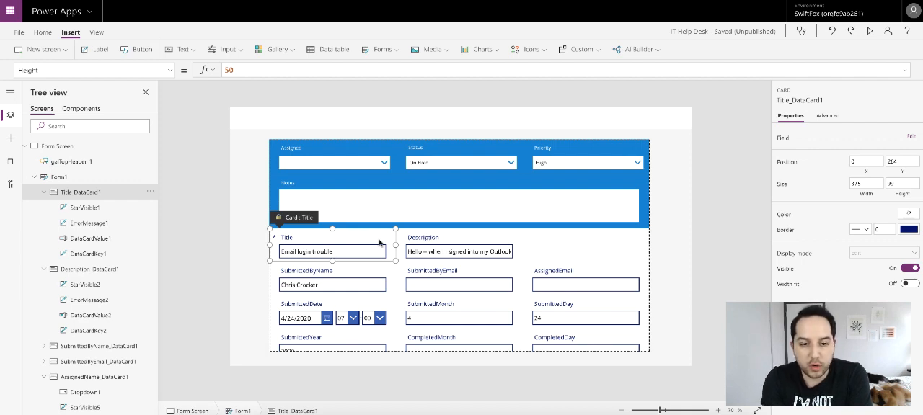
{"action": "left_click", "coordinate": [826, 116]}
{"action": "left_click", "coordinate": [786, 139]}
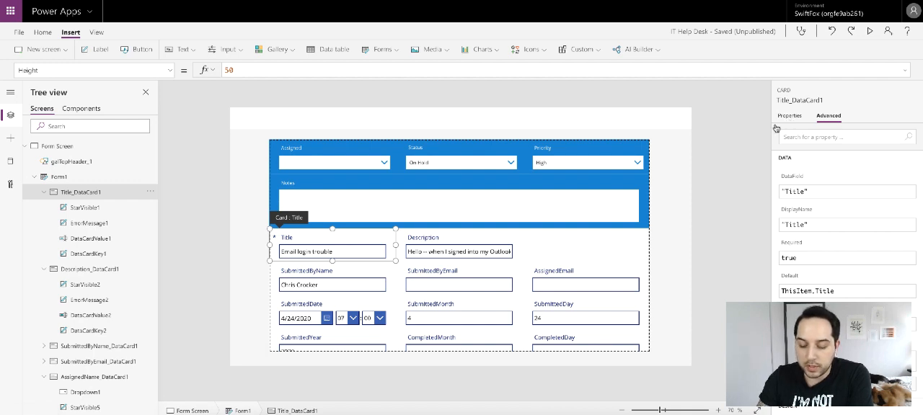
{"action": "left_click", "coordinate": [789, 117]}
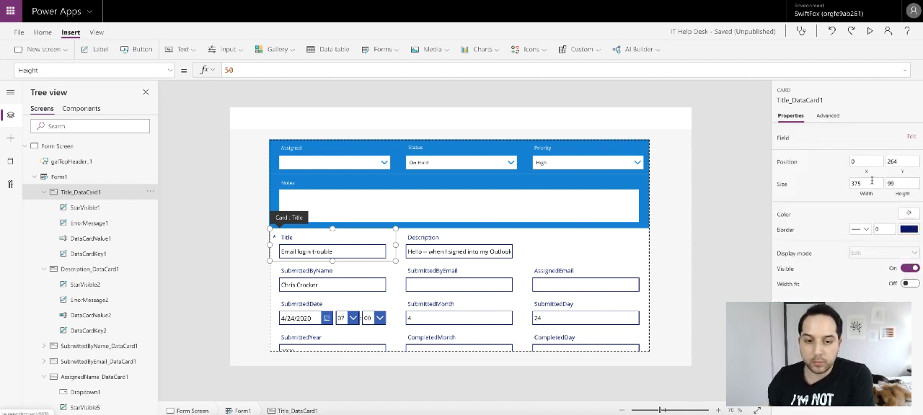
{"action": "left_click", "coordinate": [871, 181]}
{"action": "type", "text": "7"}
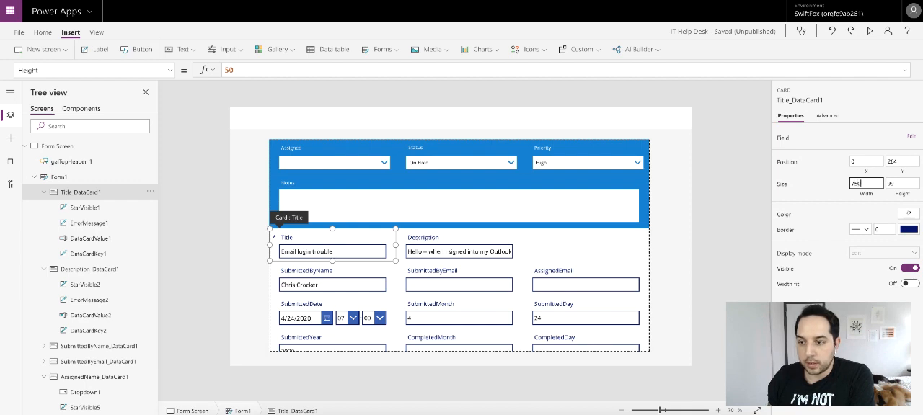
{"action": "type", "text": "50"}
{"action": "left_click", "coordinate": [821, 186]}
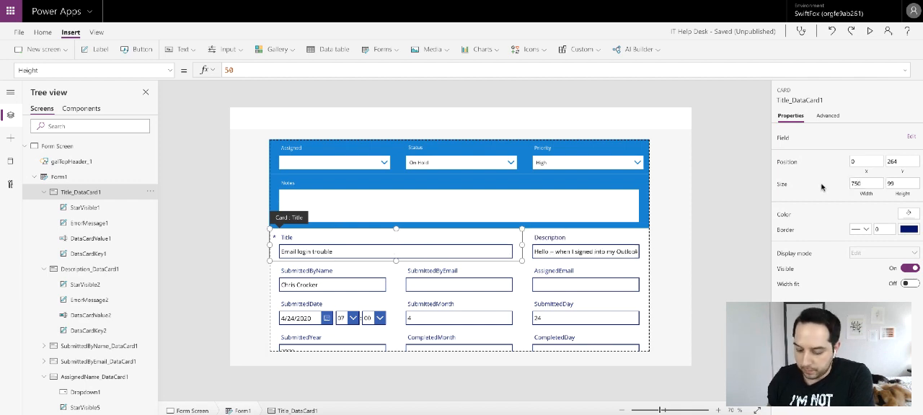
{"action": "left_click", "coordinate": [633, 153]}
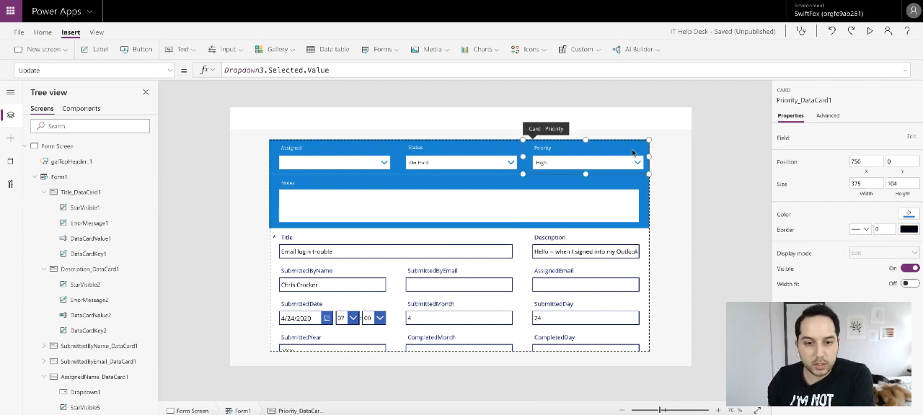
{"action": "left_click", "coordinate": [413, 243]}
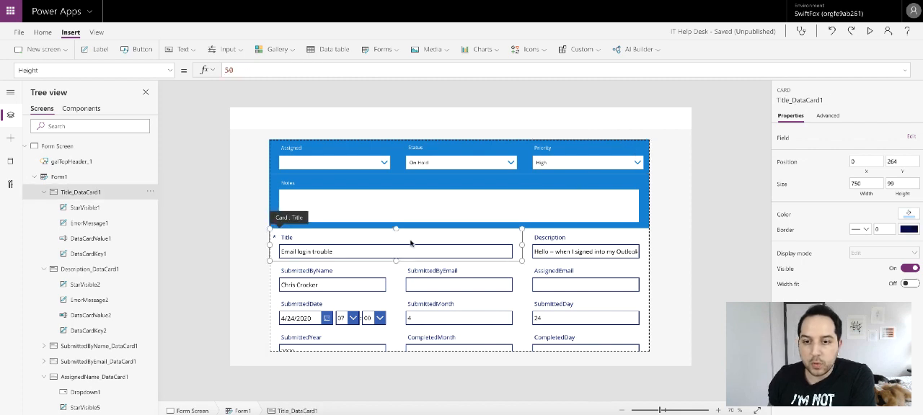
- Set the height of the Title card to 104
{"action": "left_click", "coordinate": [899, 184]}
{"action": "type", "text": "10"}
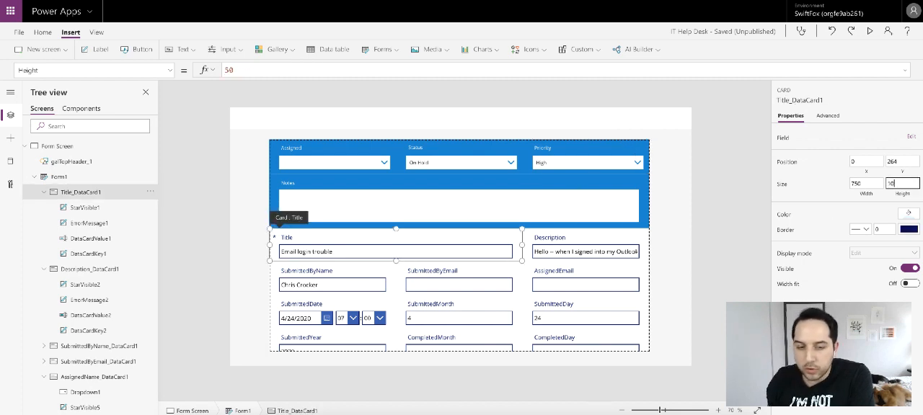
{"action": "type", "text": "4"}
{"action": "key", "text": "Return"}
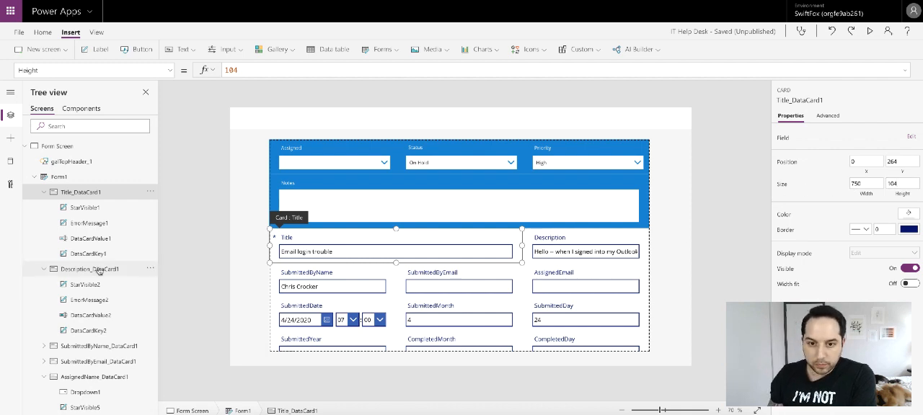
- Reorder Form1's fields so that SubmittedByName comes directly before Description
{"action": "left_click", "coordinate": [57, 177]}
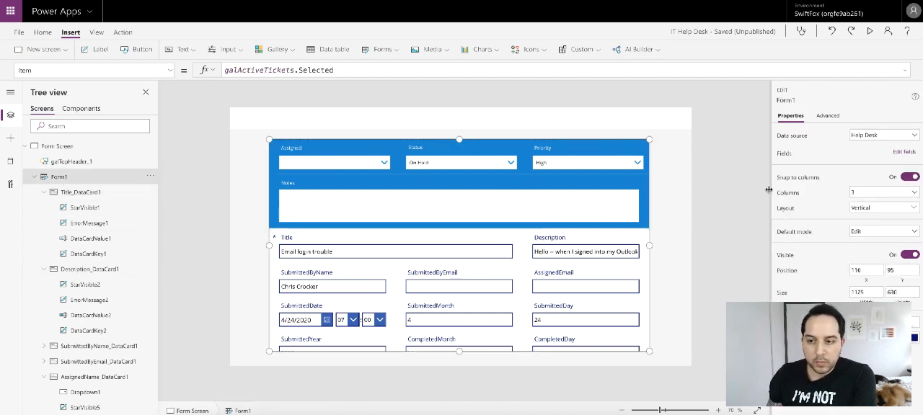
{"action": "left_click", "coordinate": [897, 153]}
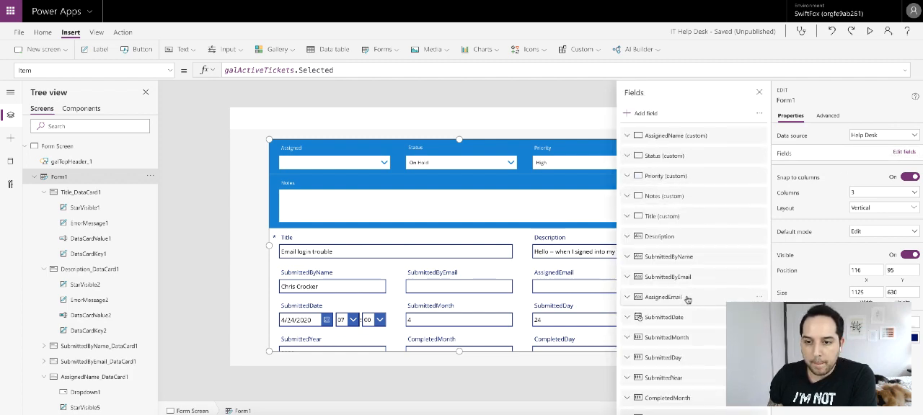
{"action": "left_click_drag", "start_coordinate": [686, 259], "coordinate": [686, 232]}
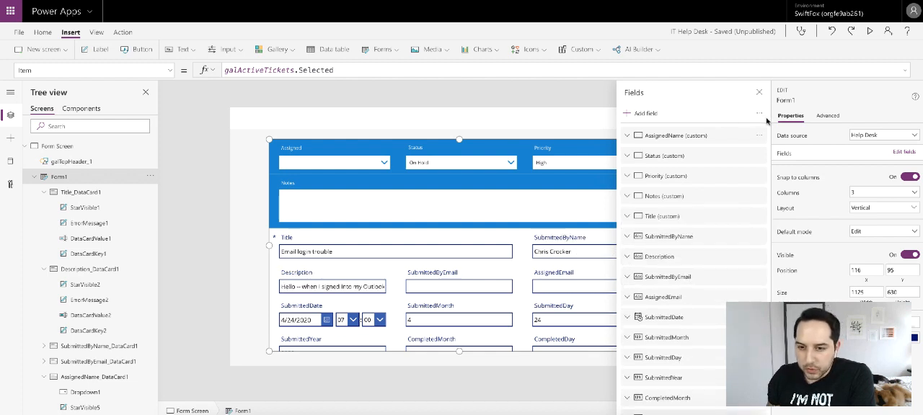
{"action": "left_click", "coordinate": [759, 92]}
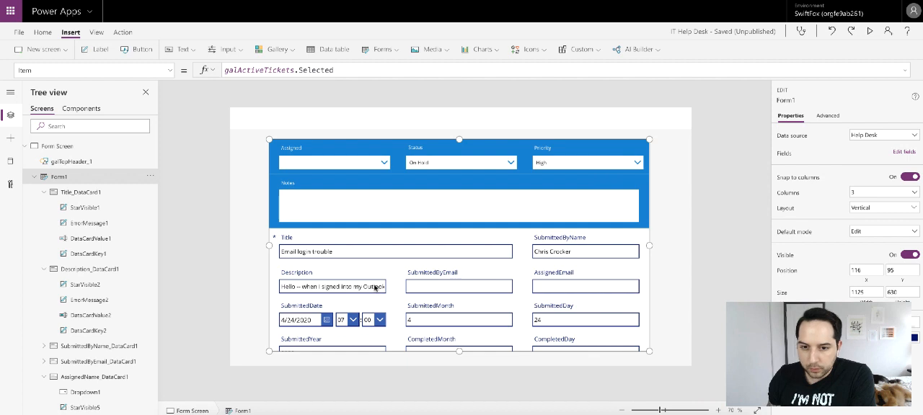
- Unlock the Description card, set its Width property to Form1.Width and check the form's layout
{"action": "left_click", "coordinate": [343, 272]}
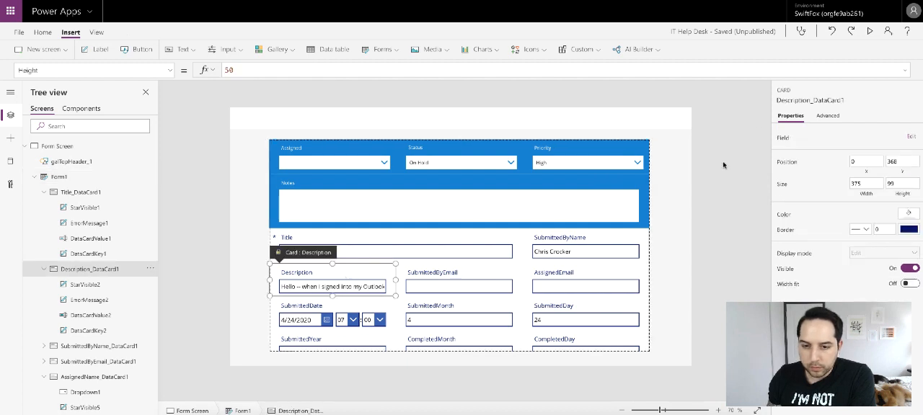
{"action": "left_click", "coordinate": [827, 117]}
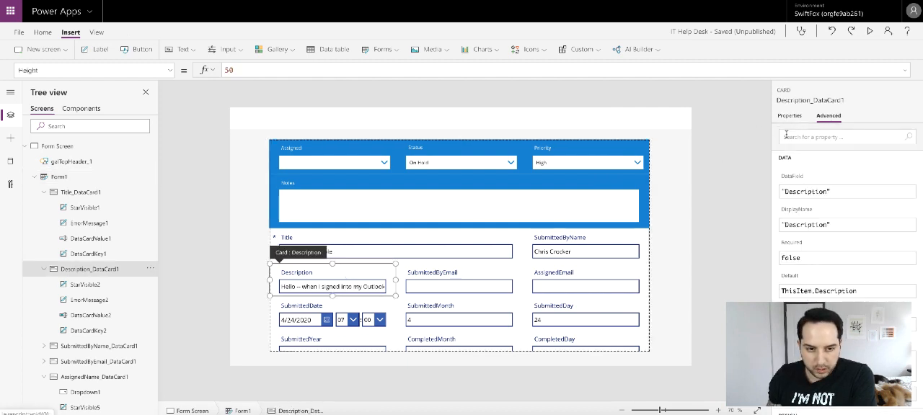
{"action": "left_click", "coordinate": [171, 70]}
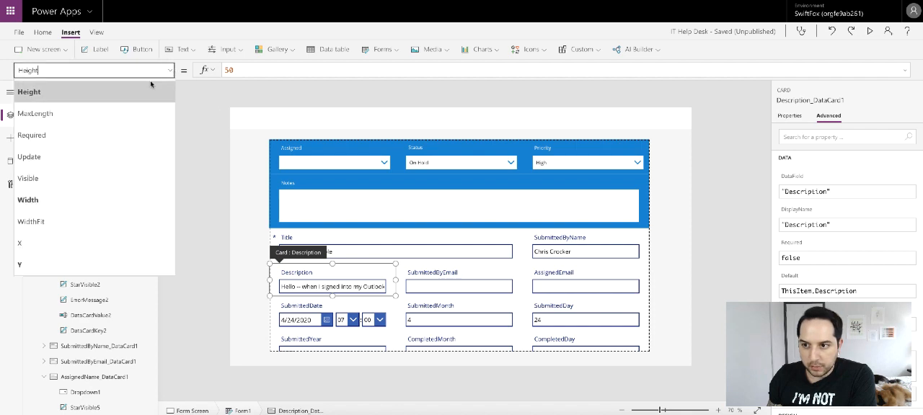
{"action": "left_click", "coordinate": [55, 200]}
{"action": "double_click", "coordinate": [271, 71]}
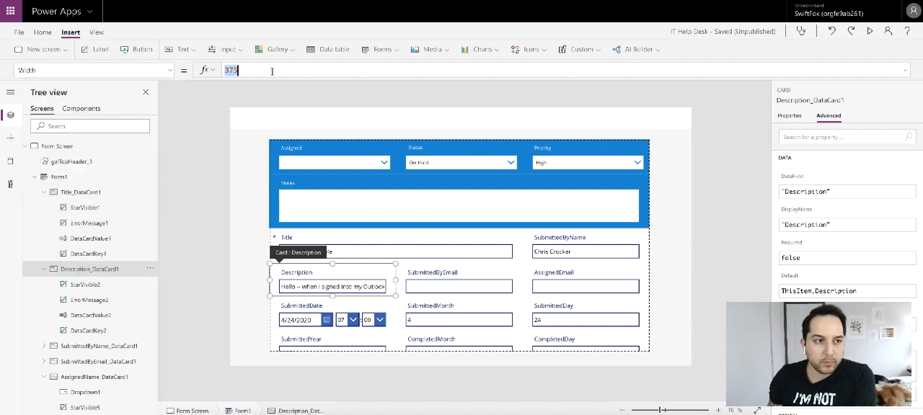
{"action": "type", "text": "Fo"}
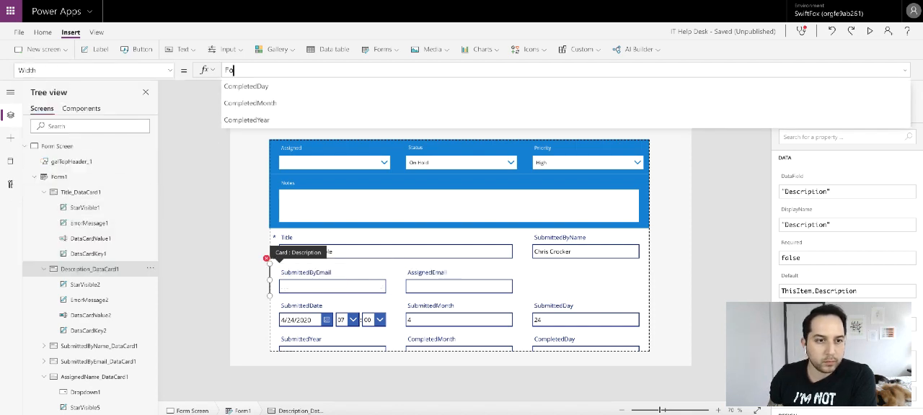
{"action": "type", "text": "rm1."}
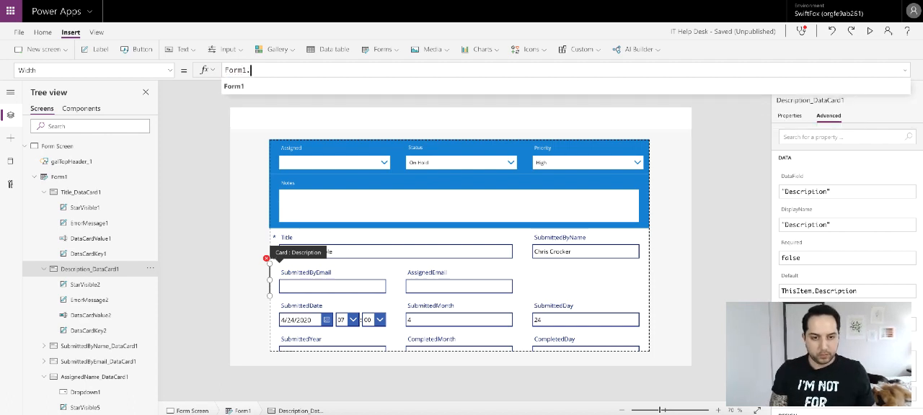
{"action": "type", "text": "Width"}
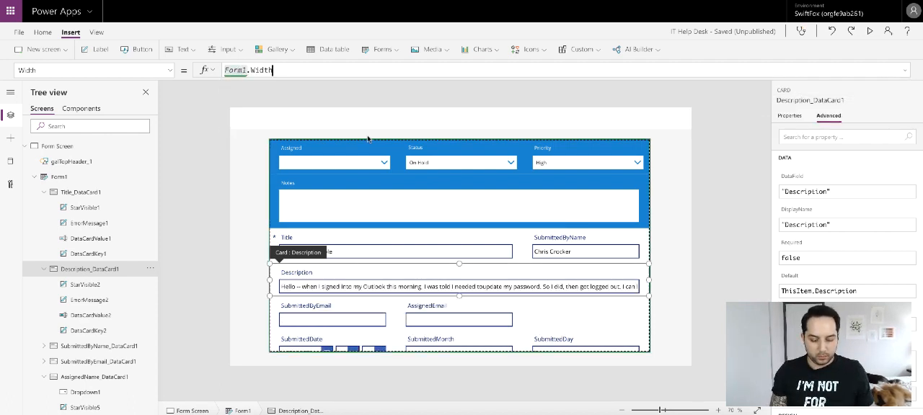
{"action": "left_click", "coordinate": [734, 272]}
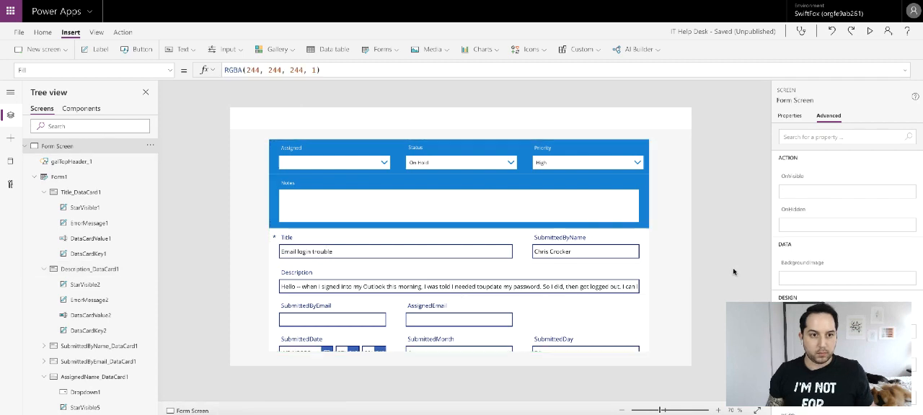
{"action": "scroll", "coordinate": [551, 292], "scroll_direction": "down", "scroll_amount": 5}
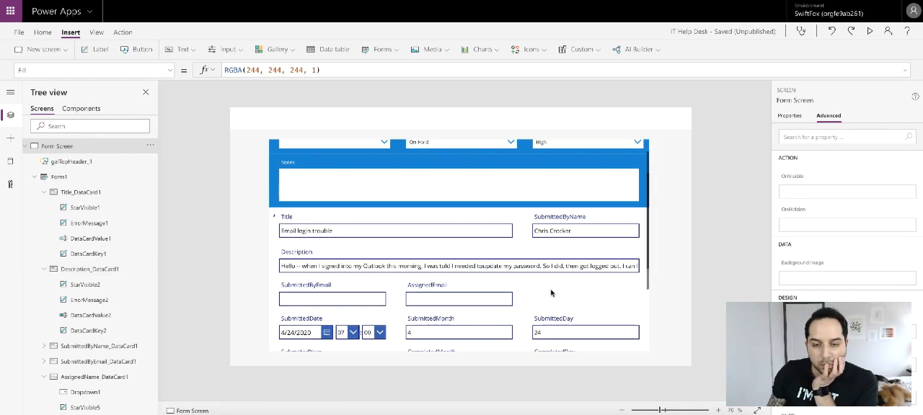
{"action": "scroll", "coordinate": [552, 292], "scroll_direction": "up", "scroll_amount": 6}
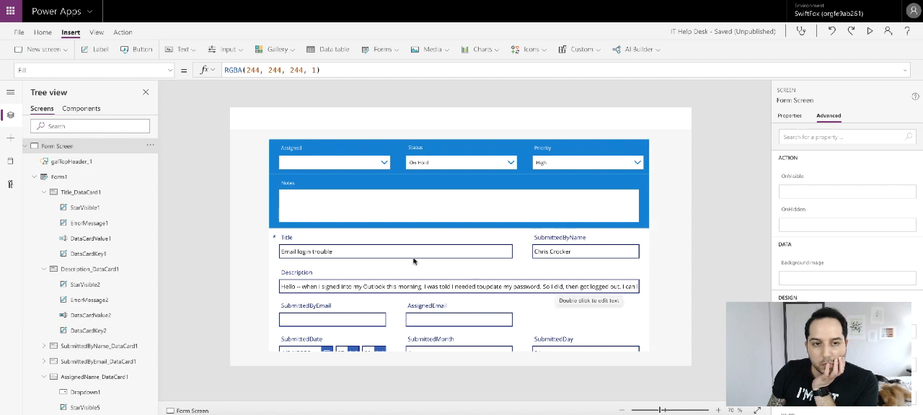
- Check the Notes card's height and set the Description card's height to 160 to match
{"action": "left_click", "coordinate": [376, 272]}
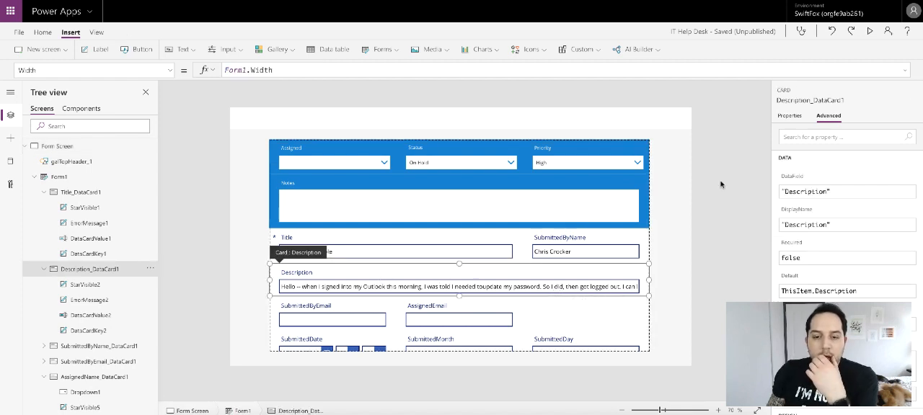
{"action": "left_click", "coordinate": [569, 183]}
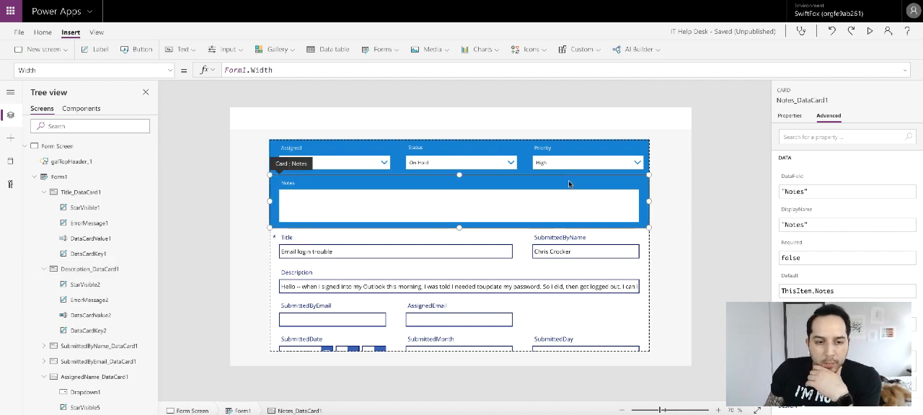
{"action": "left_click", "coordinate": [790, 116]}
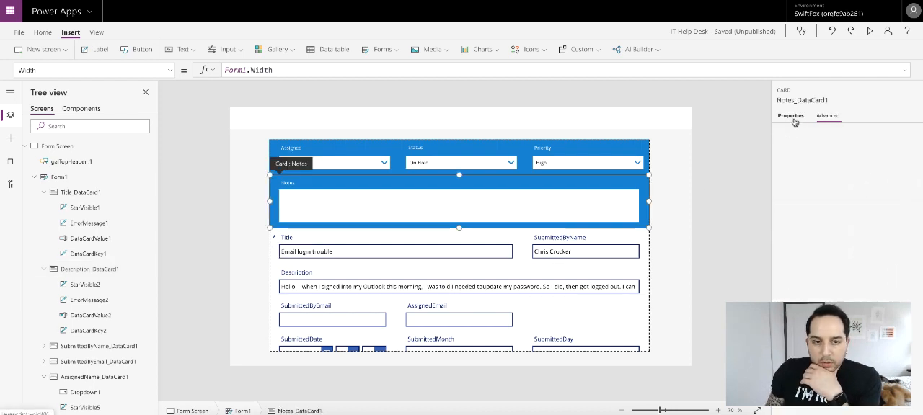
{"action": "left_click", "coordinate": [396, 275]}
{"action": "left_click", "coordinate": [905, 183]}
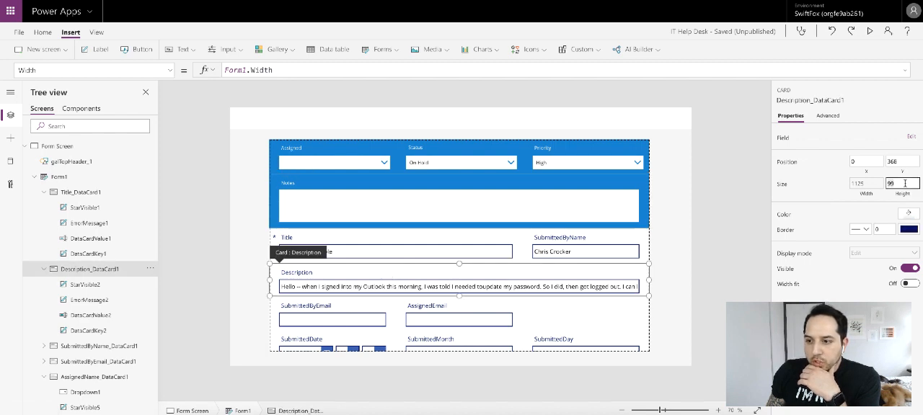
{"action": "key", "text": "Return"}
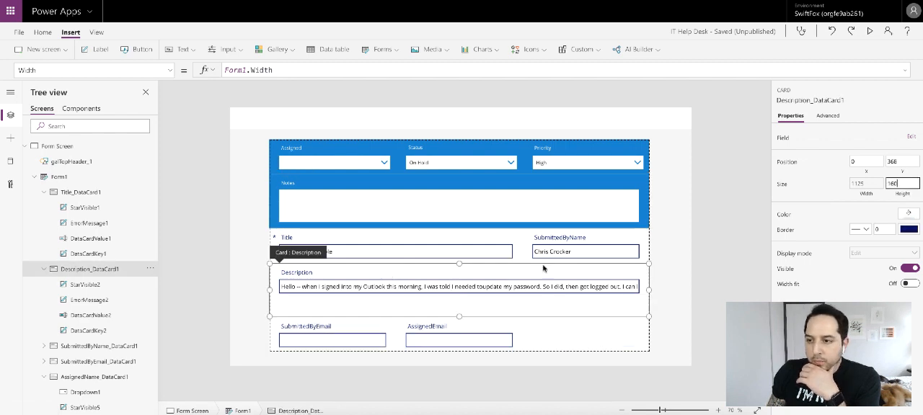
- Enlarge the Description card's text input to a height of about 96 and set its mode to Multiline
{"action": "left_click", "coordinate": [546, 290]}
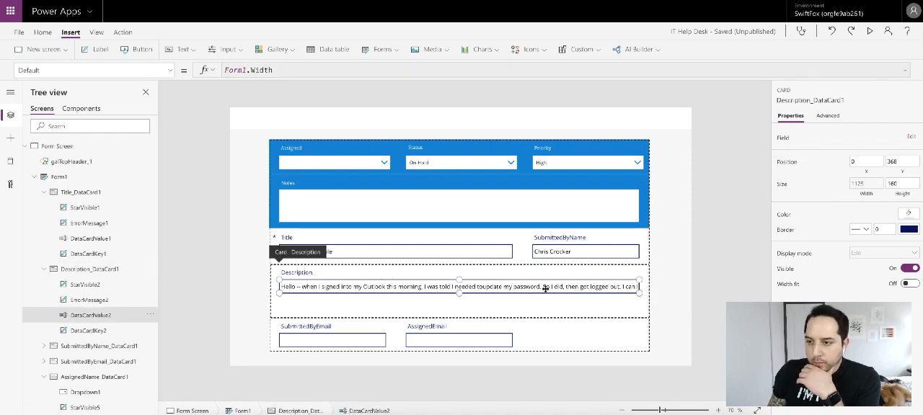
{"action": "left_click", "coordinate": [478, 207]}
{"action": "left_click", "coordinate": [478, 206]}
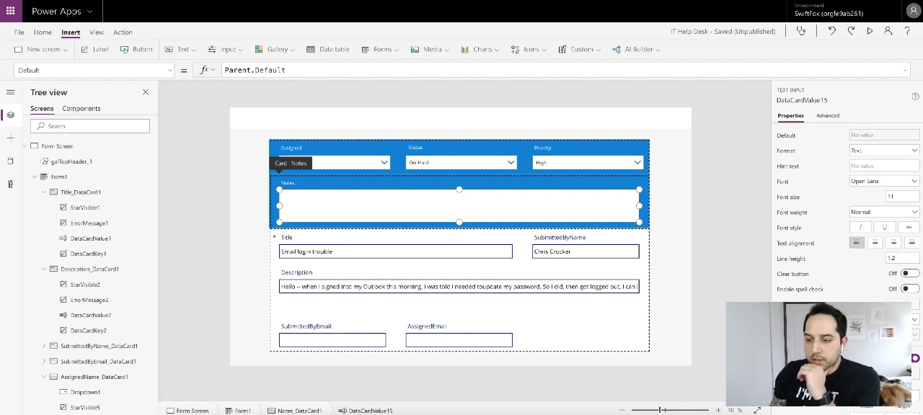
{"action": "left_click", "coordinate": [386, 274]}
{"action": "left_click", "coordinate": [369, 287]}
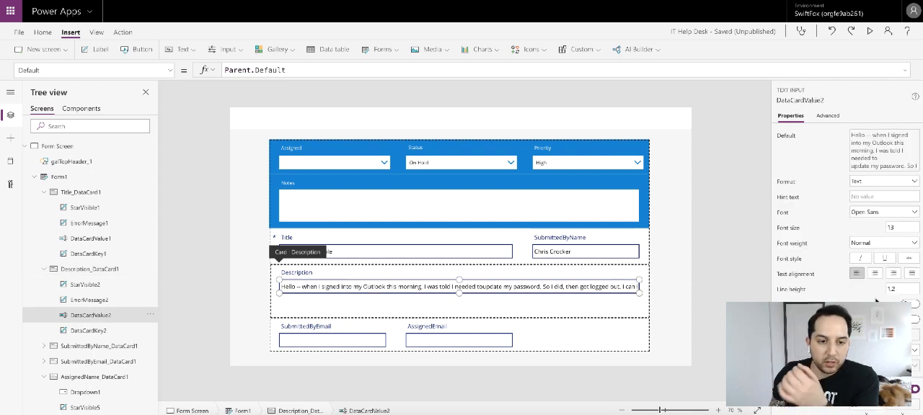
{"action": "scroll", "coordinate": [877, 301], "scroll_direction": "down", "scroll_amount": 2}
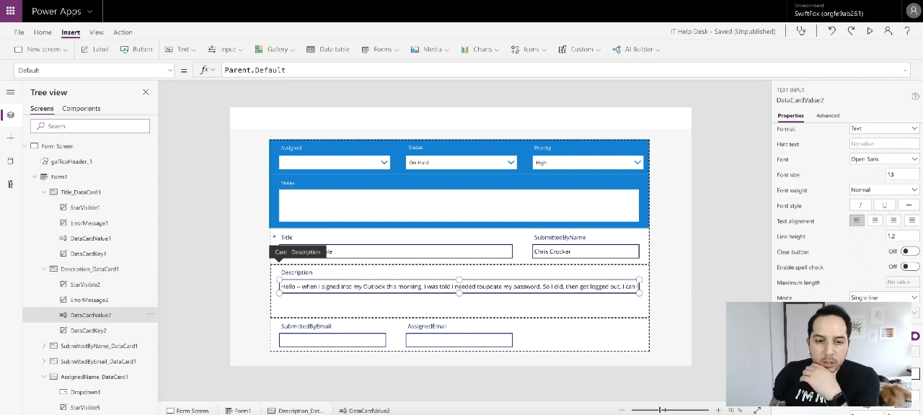
{"action": "left_click_drag", "start_coordinate": [459, 293], "coordinate": [458, 311]}
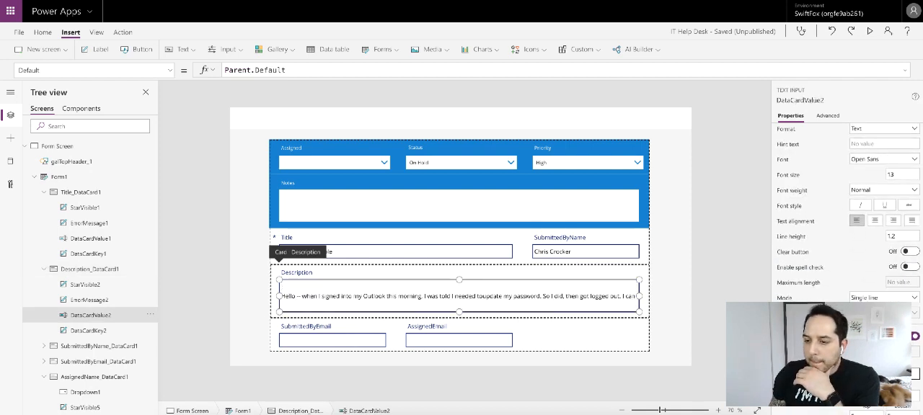
{"action": "scroll", "coordinate": [844, 217], "scroll_direction": "down", "scroll_amount": 3}
{"action": "left_click", "coordinate": [883, 188]}
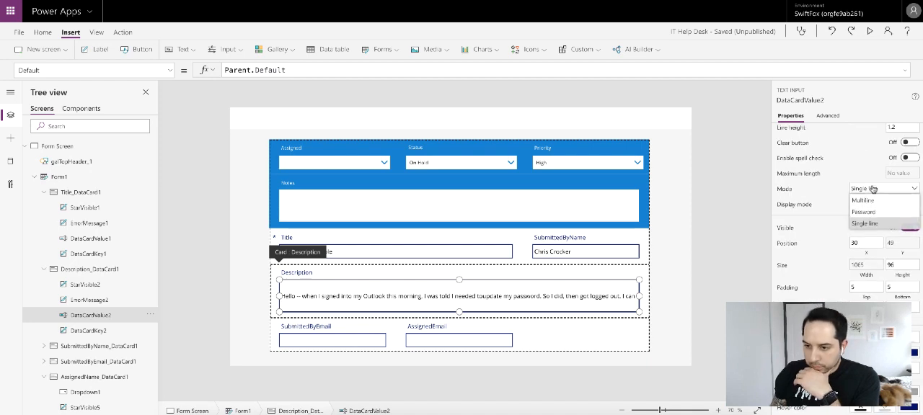
{"action": "left_click", "coordinate": [865, 200]}
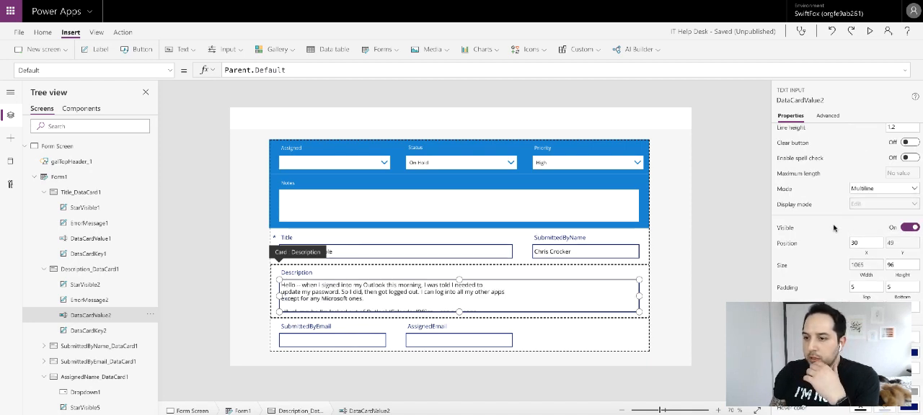
- Set the font size of the Description text input to 11 and review the remaining fields of the form
{"action": "scroll", "coordinate": [834, 227], "scroll_direction": "up", "scroll_amount": 3}
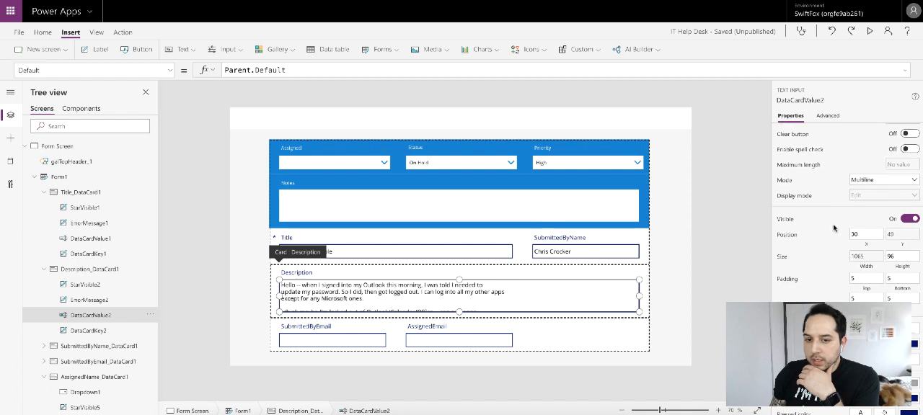
{"action": "scroll", "coordinate": [834, 228], "scroll_direction": "up", "scroll_amount": 2}
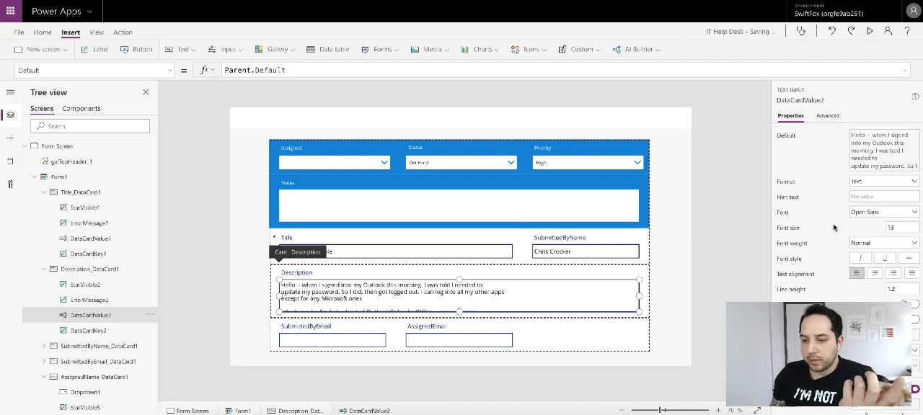
{"action": "left_click", "coordinate": [901, 228]}
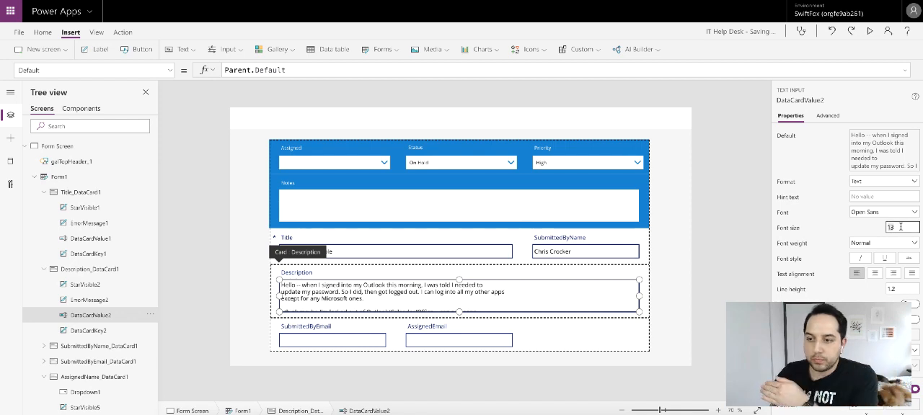
{"action": "left_click", "coordinate": [817, 231]}
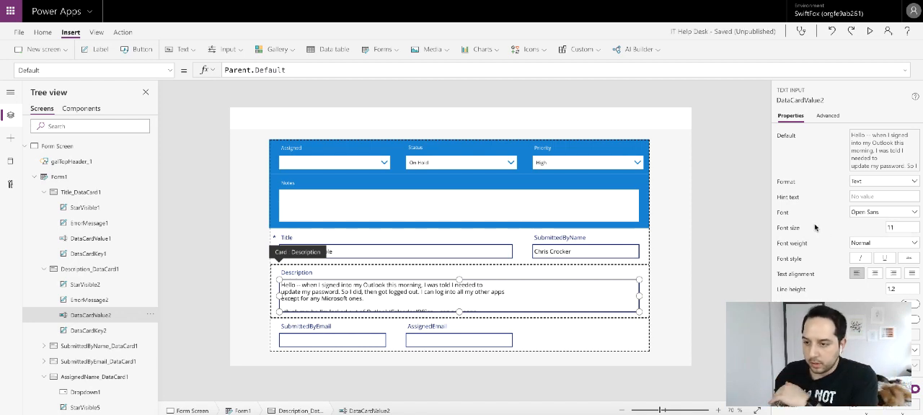
{"action": "scroll", "coordinate": [829, 223], "scroll_direction": "down", "scroll_amount": 3}
{"action": "scroll", "coordinate": [830, 224], "scroll_direction": "down", "scroll_amount": 1}
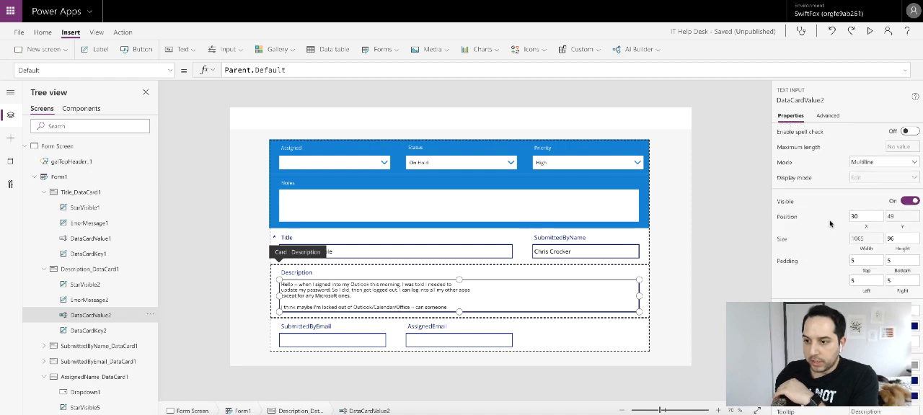
{"action": "left_click", "coordinate": [693, 215]}
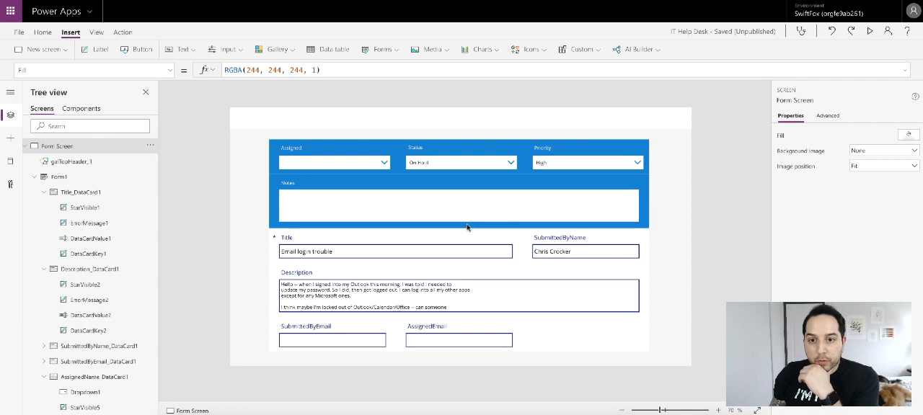
{"action": "scroll", "coordinate": [493, 271], "scroll_direction": "down", "scroll_amount": 1}
{"action": "scroll", "coordinate": [492, 272], "scroll_direction": "down", "scroll_amount": 3}
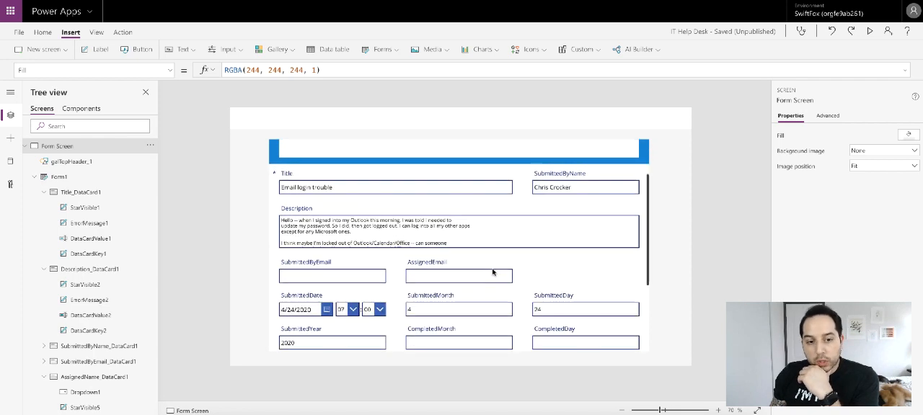
- Review the form's remaining fields and move the Attachments field directly after Description in Form1's field order
{"action": "scroll", "coordinate": [492, 271], "scroll_direction": "down", "scroll_amount": 3}
{"action": "scroll", "coordinate": [493, 272], "scroll_direction": "down", "scroll_amount": 1}
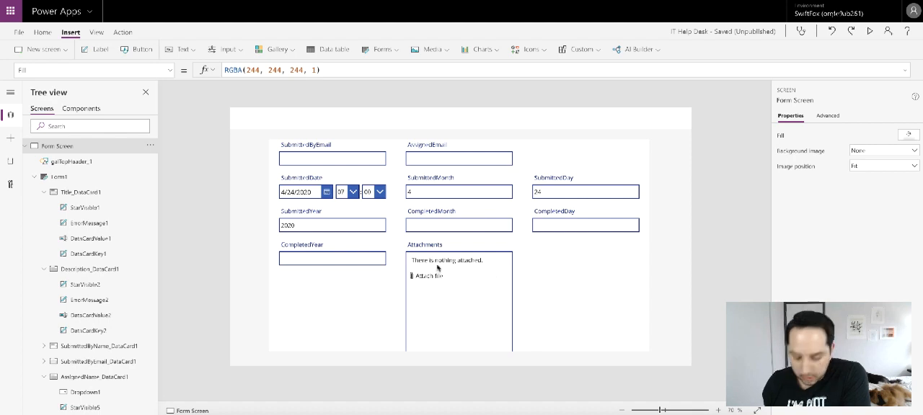
{"action": "scroll", "coordinate": [385, 266], "scroll_direction": "up", "scroll_amount": 3}
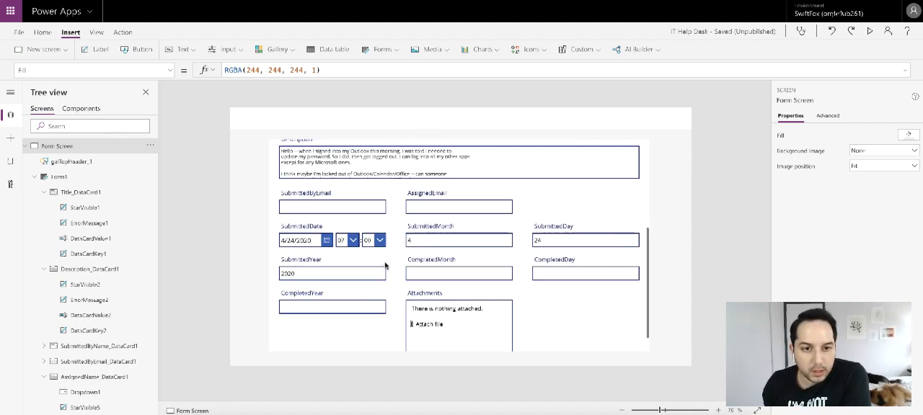
{"action": "scroll", "coordinate": [385, 266], "scroll_direction": "down", "scroll_amount": 3}
{"action": "scroll", "coordinate": [385, 266], "scroll_direction": "up", "scroll_amount": 5}
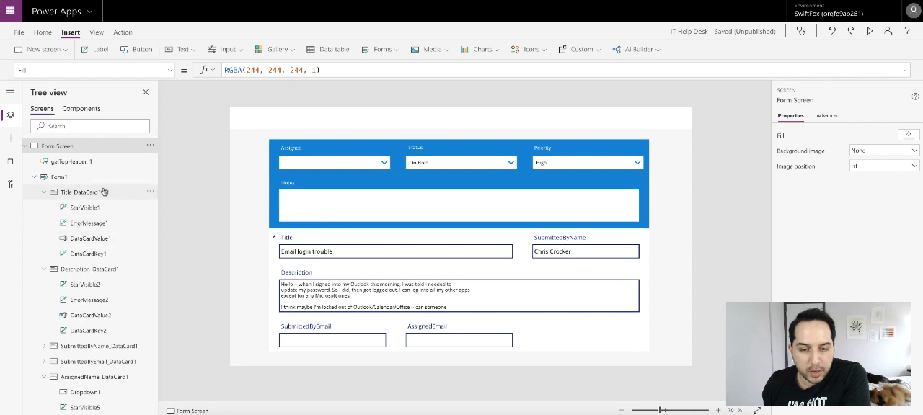
{"action": "left_click", "coordinate": [65, 177]}
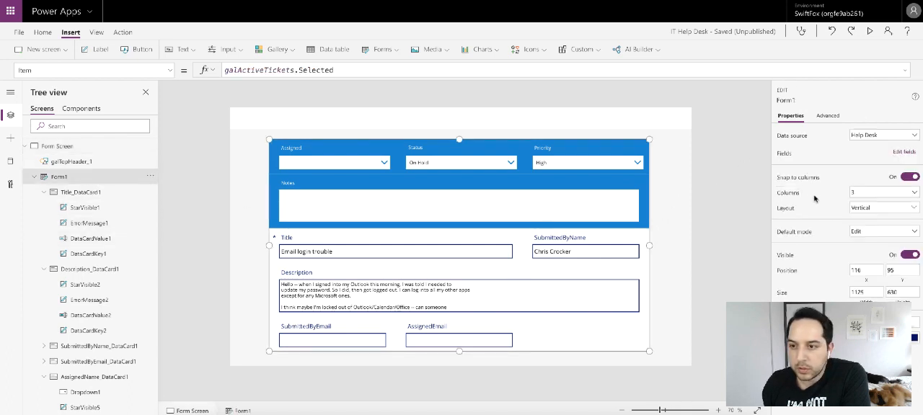
{"action": "left_click", "coordinate": [896, 152]}
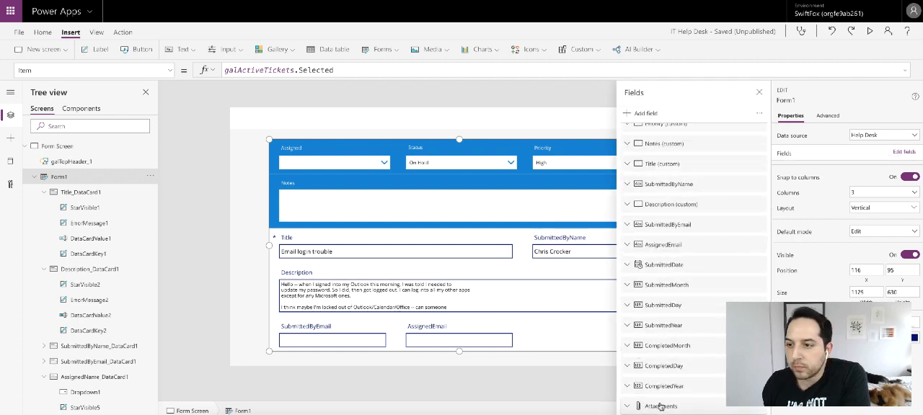
{"action": "left_click_drag", "start_coordinate": [661, 407], "coordinate": [656, 222]}
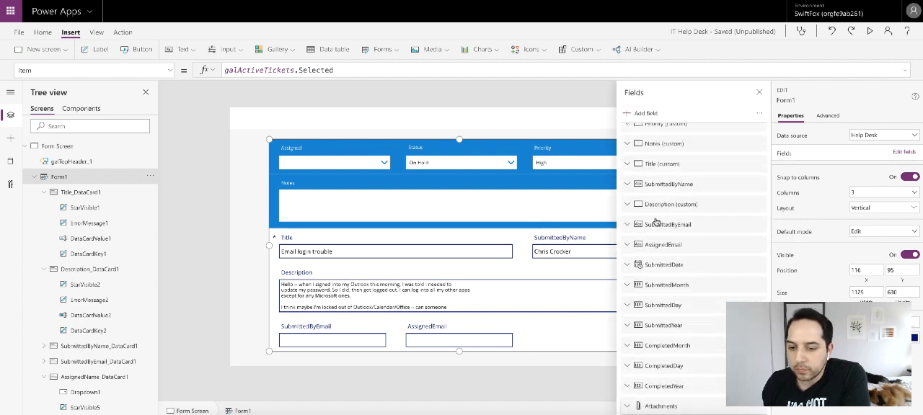
{"action": "left_click", "coordinate": [758, 92]}
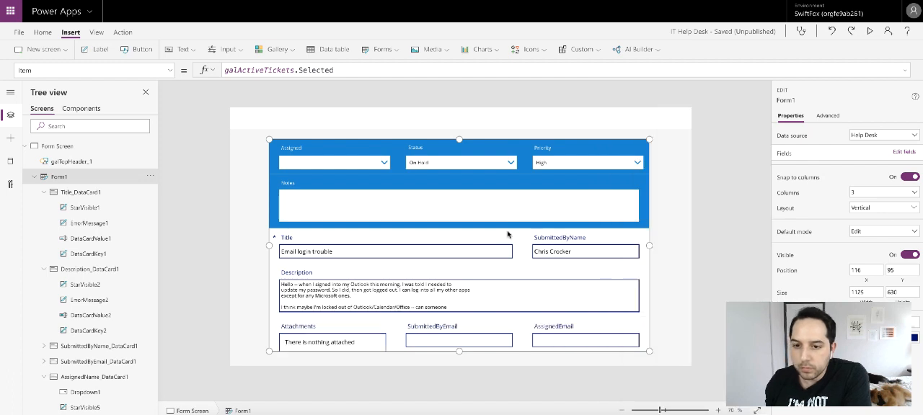
- Unlock the Attachments card so its properties can be edited, and close the form's field list
{"action": "left_click", "coordinate": [364, 330]}
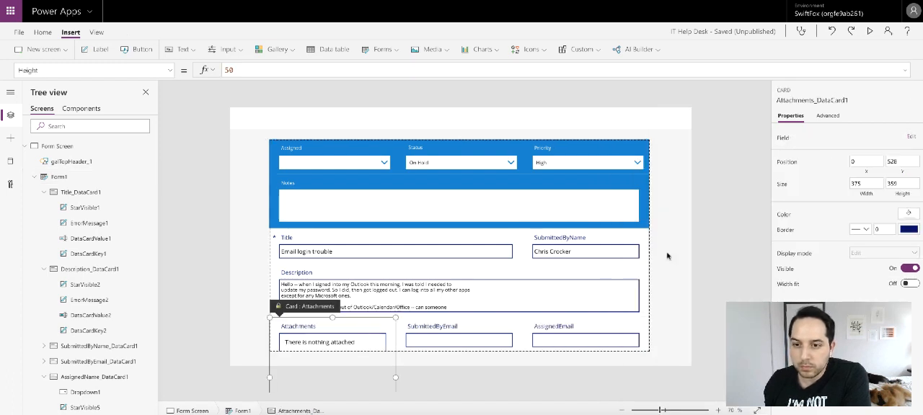
{"action": "left_click", "coordinate": [911, 136]}
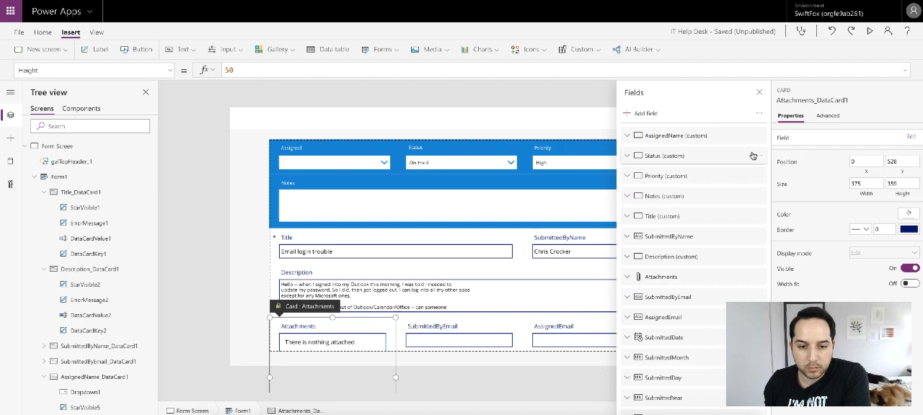
{"action": "left_click", "coordinate": [839, 116]}
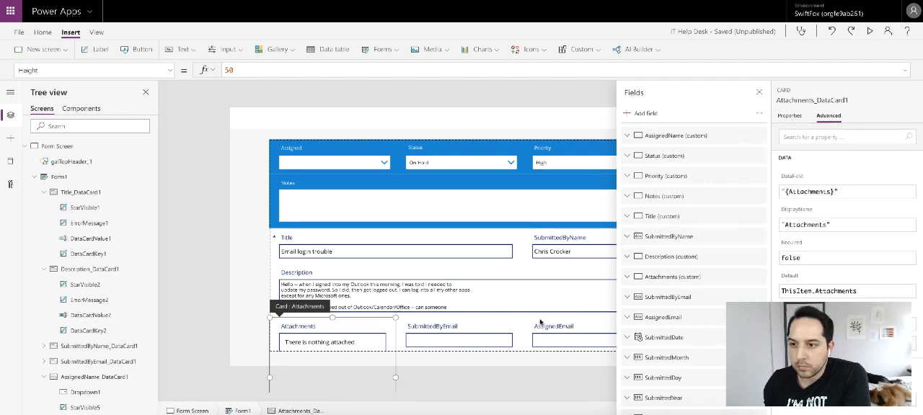
{"action": "left_click", "coordinate": [758, 92]}
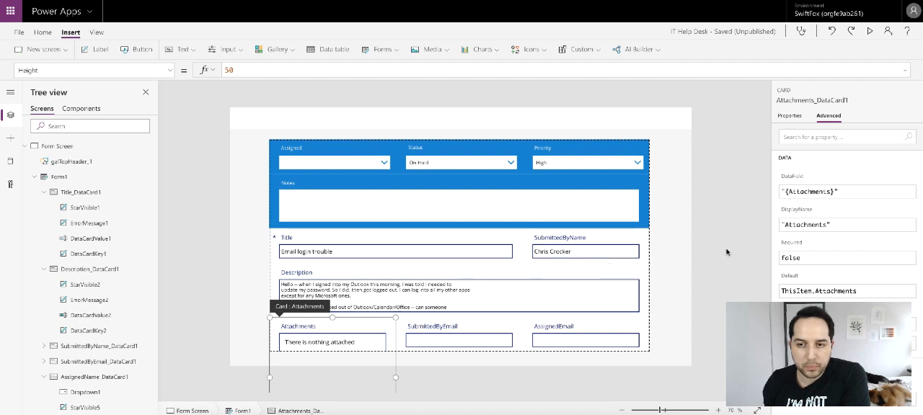
- Check the sizes of the SubmittedByName and Title cards
{"action": "left_click", "coordinate": [587, 264]}
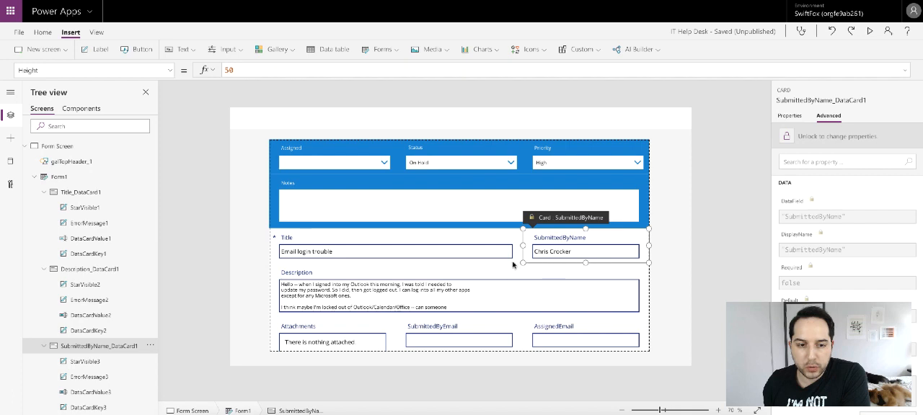
{"action": "left_click", "coordinate": [788, 115]}
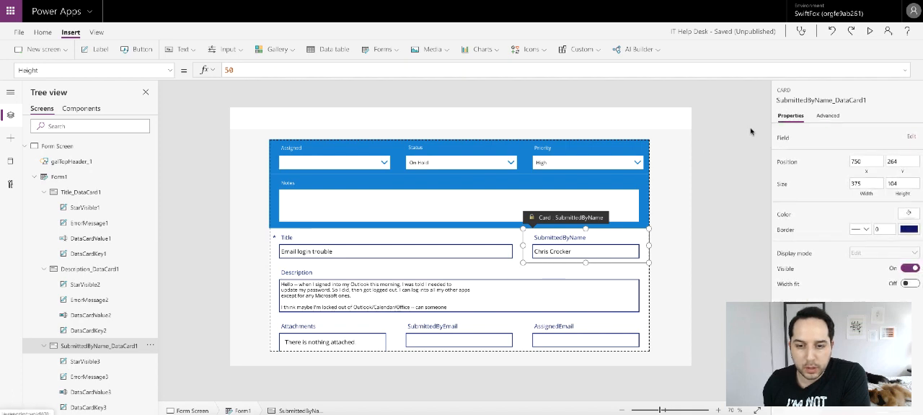
{"action": "left_click", "coordinate": [482, 239]}
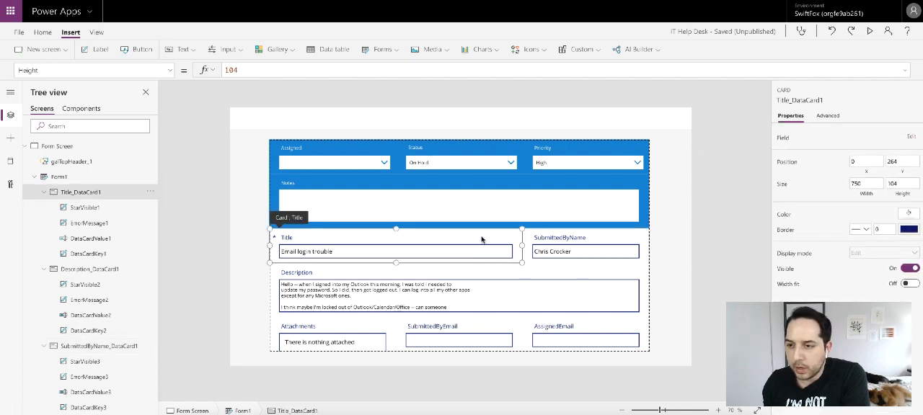
- Reduce the Notes card's height, entering 120, and shorten its text input so the card can shrink
{"action": "left_click", "coordinate": [571, 191]}
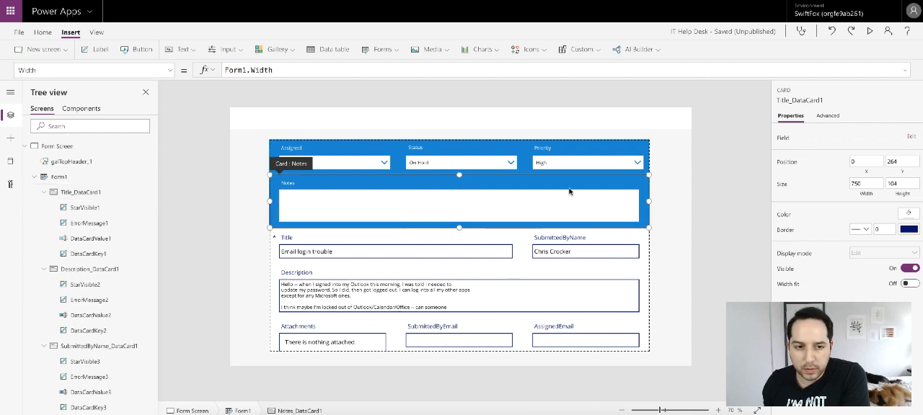
{"action": "left_click", "coordinate": [907, 183]}
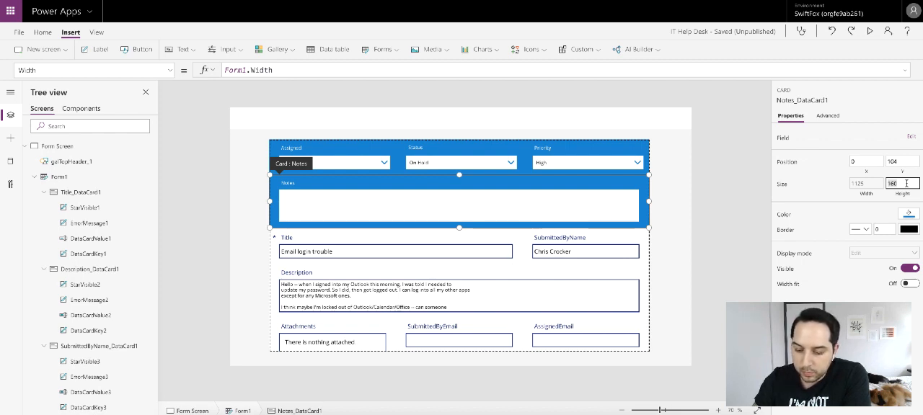
{"action": "type", "text": "120"}
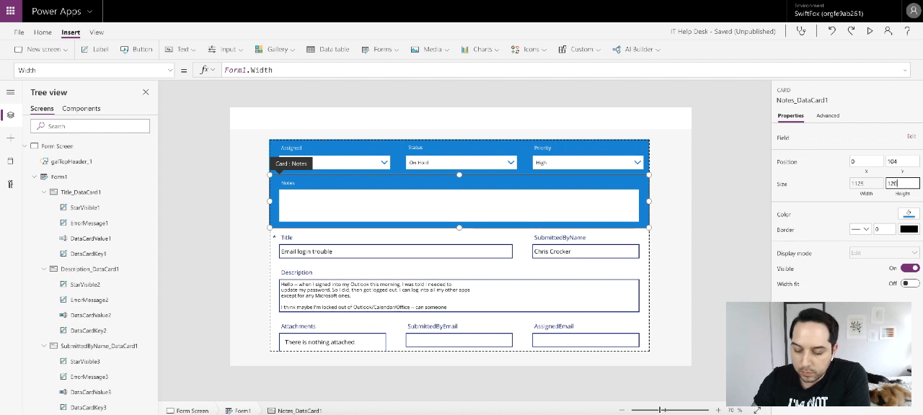
{"action": "key", "text": "Down"}
{"action": "key", "text": "Down"}
{"action": "key", "text": "Down"}
{"action": "key", "text": "Down"}
{"action": "key", "text": "Down"}
{"action": "key", "text": "Down"}
{"action": "key", "text": "Down"}
{"action": "key", "text": "Down"}
{"action": "key", "text": "Down"}
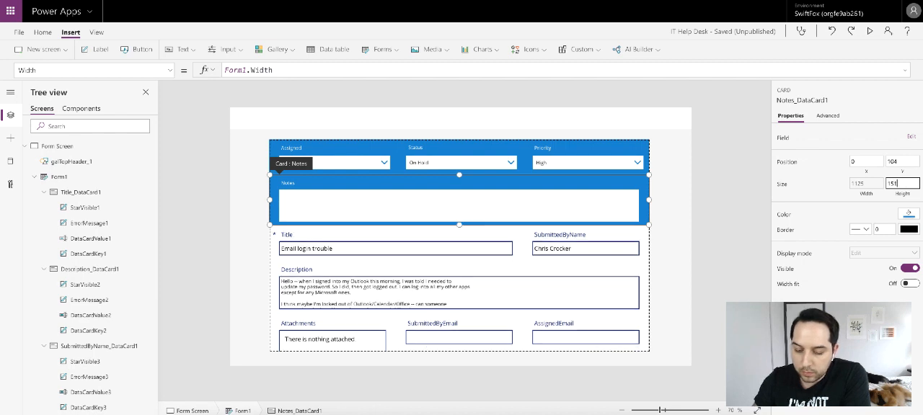
{"action": "left_click", "coordinate": [540, 218]}
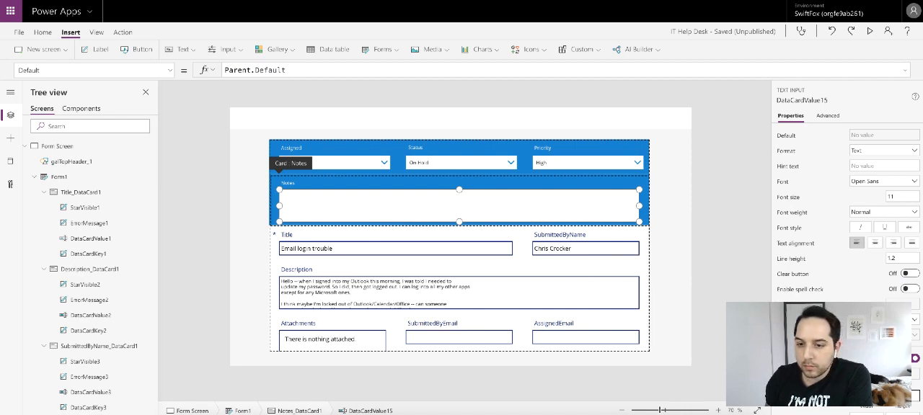
{"action": "key", "text": "Return"}
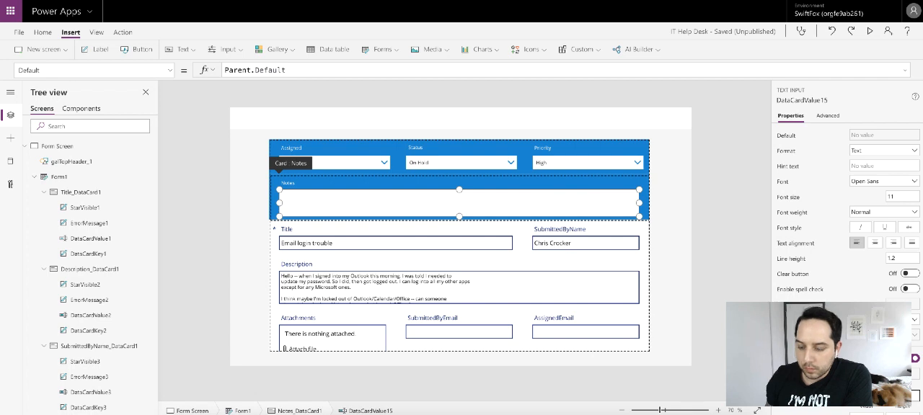
{"action": "left_click", "coordinate": [714, 242]}
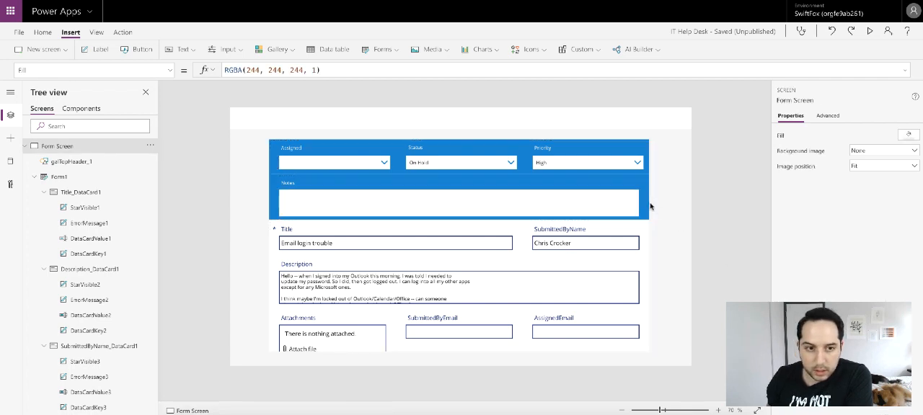
- Enter 120 as the Notes card's height again and shorten its text input a little further
{"action": "left_click", "coordinate": [646, 205]}
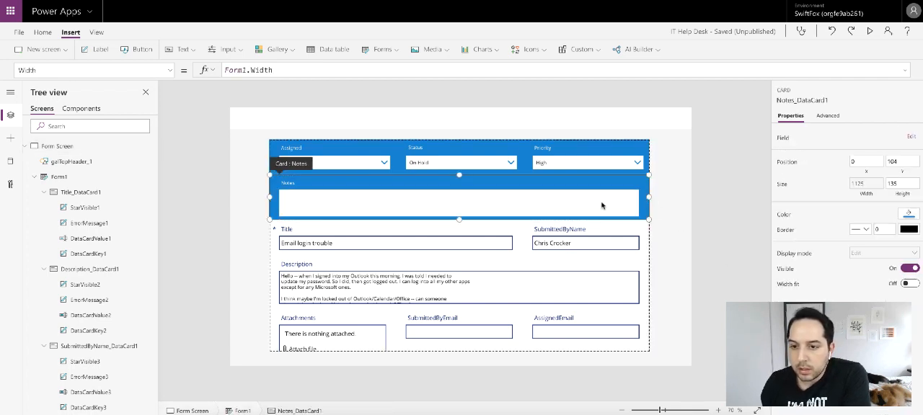
{"action": "left_click", "coordinate": [903, 184]}
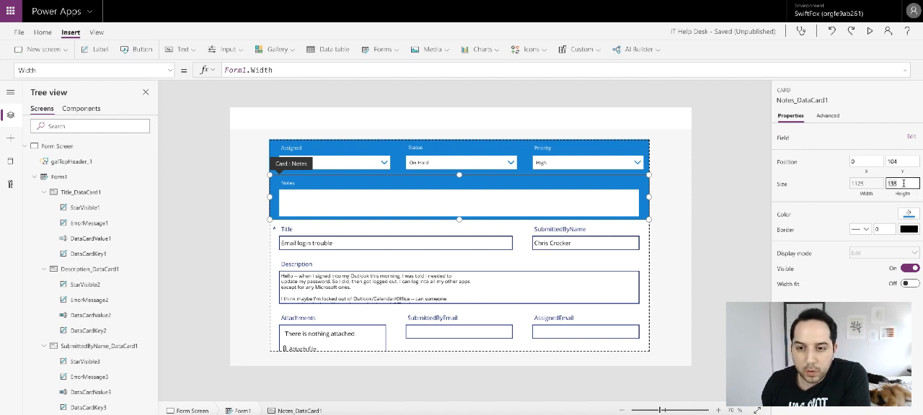
{"action": "type", "text": "120"}
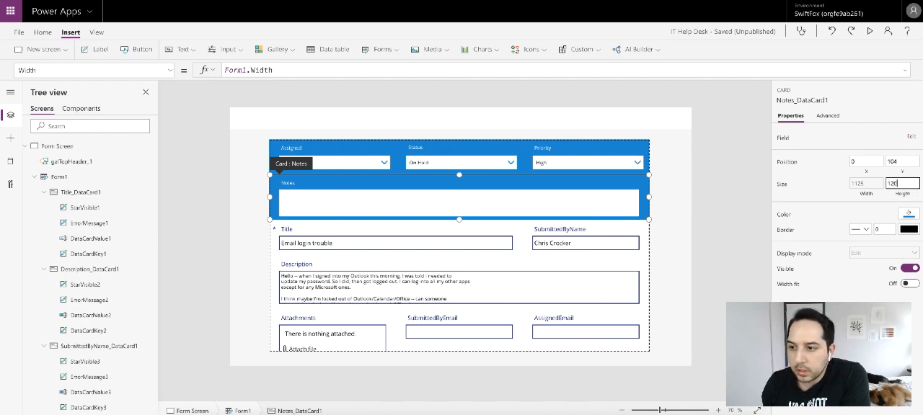
{"action": "left_click", "coordinate": [542, 201]}
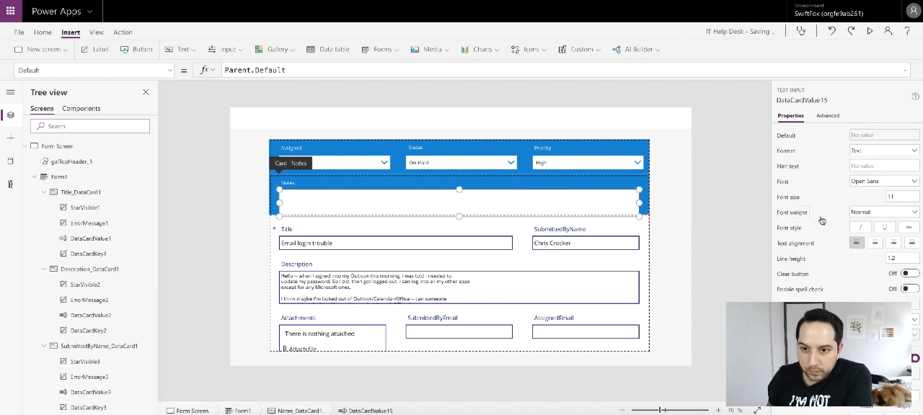
{"action": "scroll", "coordinate": [899, 295], "scroll_direction": "down", "scroll_amount": 1}
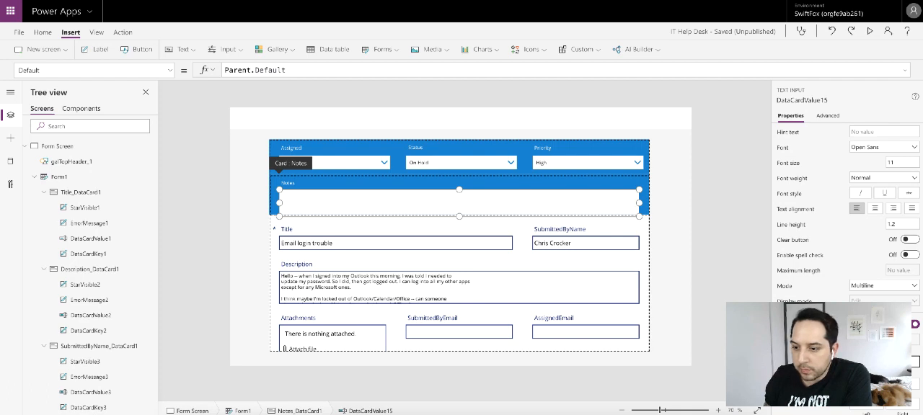
{"action": "left_click", "coordinate": [724, 272]}
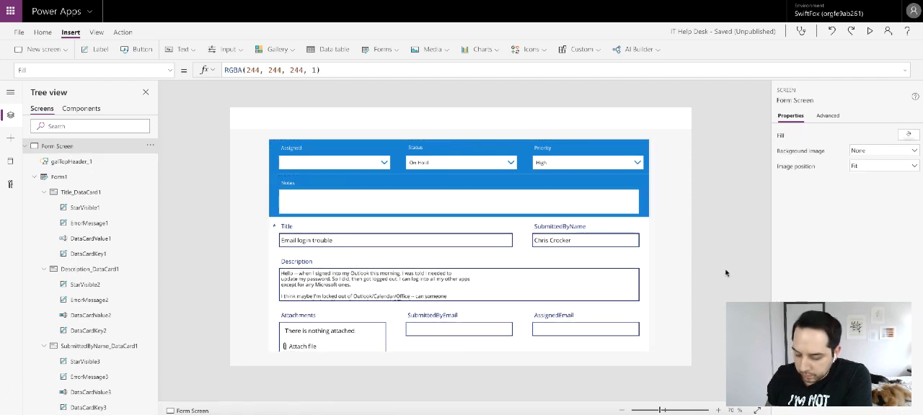
- Set the Notes card's height to 128 and check how its text input fits
{"action": "left_click", "coordinate": [644, 183]}
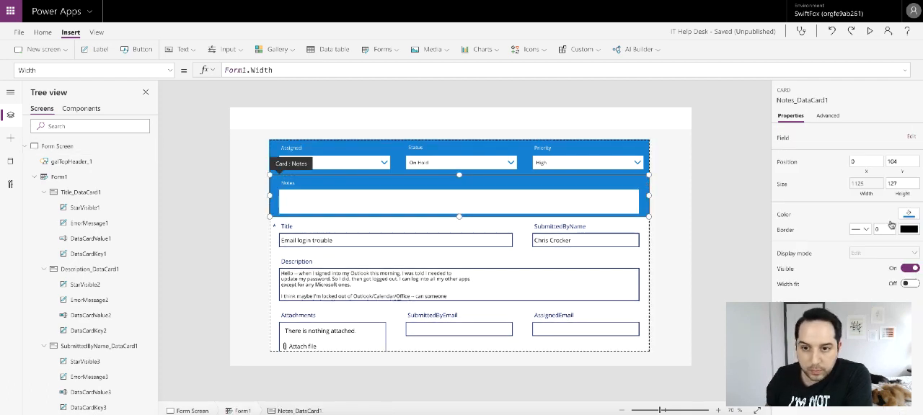
{"action": "left_click", "coordinate": [903, 184]}
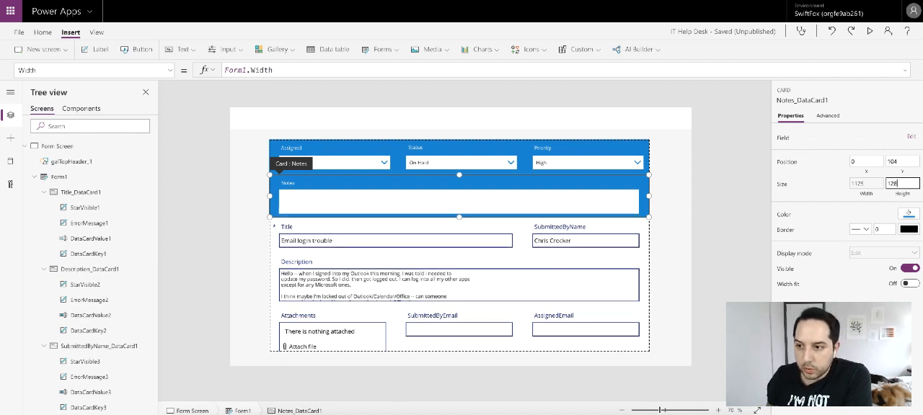
{"action": "left_click", "coordinate": [722, 209]}
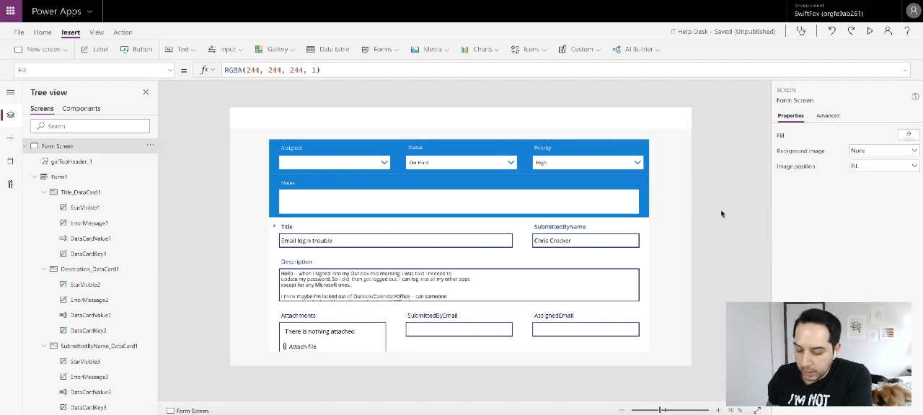
{"action": "left_click", "coordinate": [586, 203]}
{"action": "left_click", "coordinate": [585, 202]}
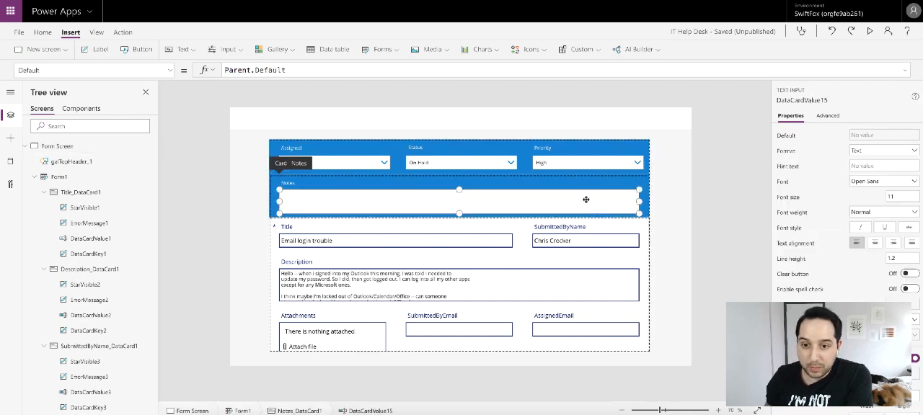
{"action": "left_click", "coordinate": [677, 199]}
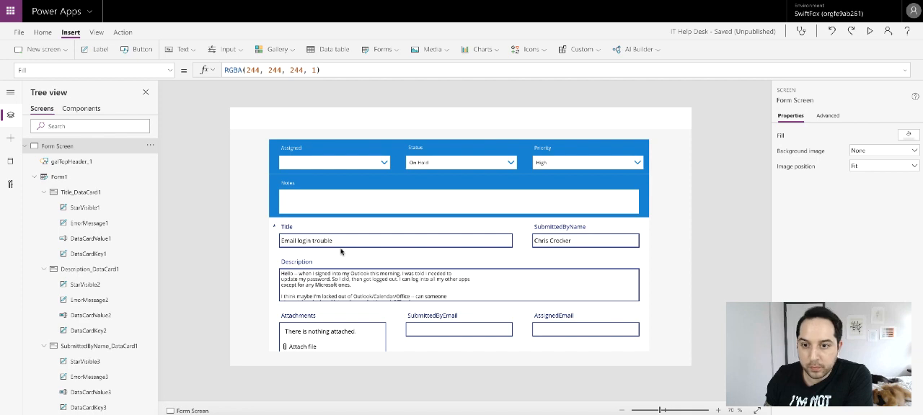
- Set the Title card's border colour to black
{"action": "left_click", "coordinate": [300, 229]}
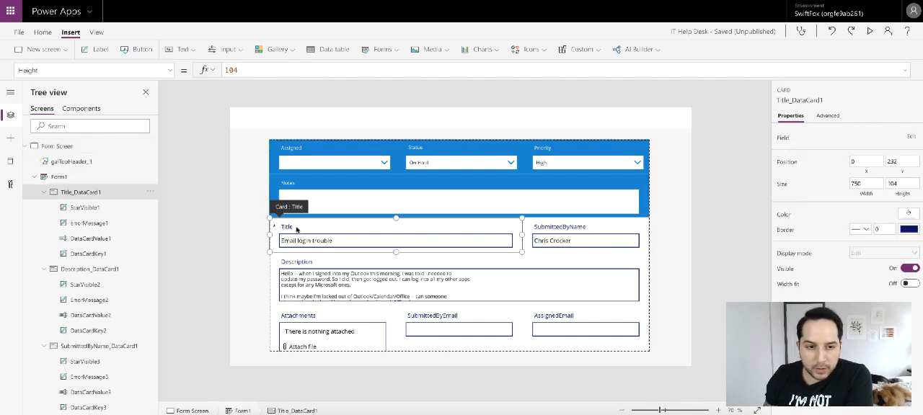
{"action": "left_click", "coordinate": [298, 228]}
{"action": "left_click", "coordinate": [441, 253]}
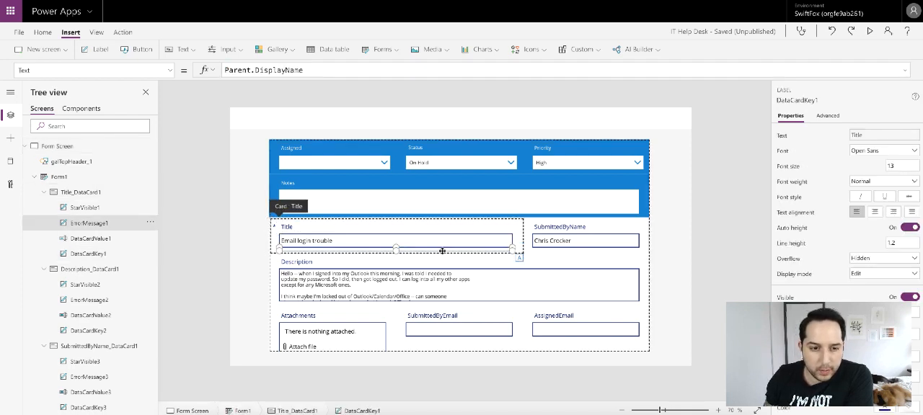
{"action": "left_click", "coordinate": [522, 236]}
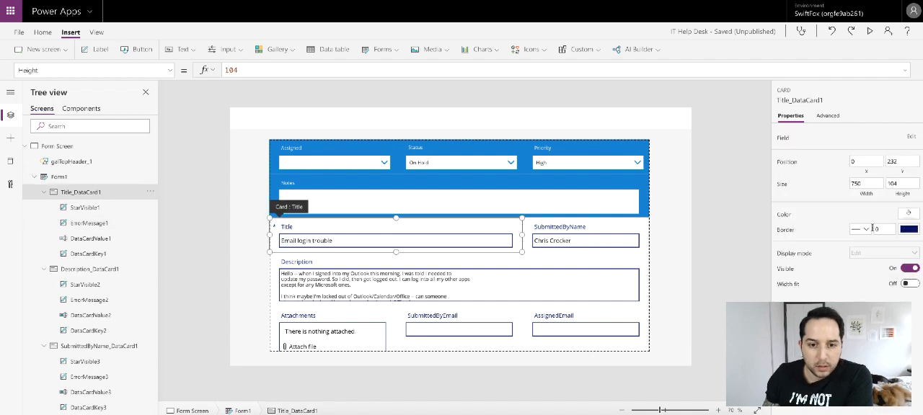
{"action": "left_click", "coordinate": [906, 229]}
{"action": "left_click", "coordinate": [775, 288]}
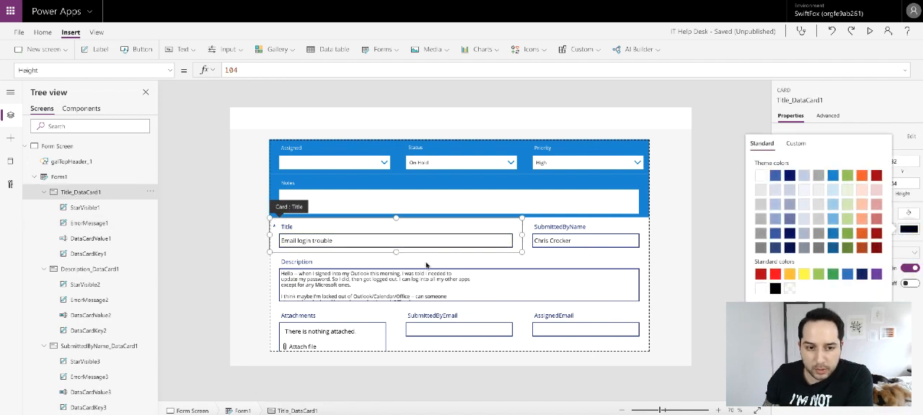
- Colour the Title card's field label black and set its font size to 11
{"action": "left_click", "coordinate": [308, 228]}
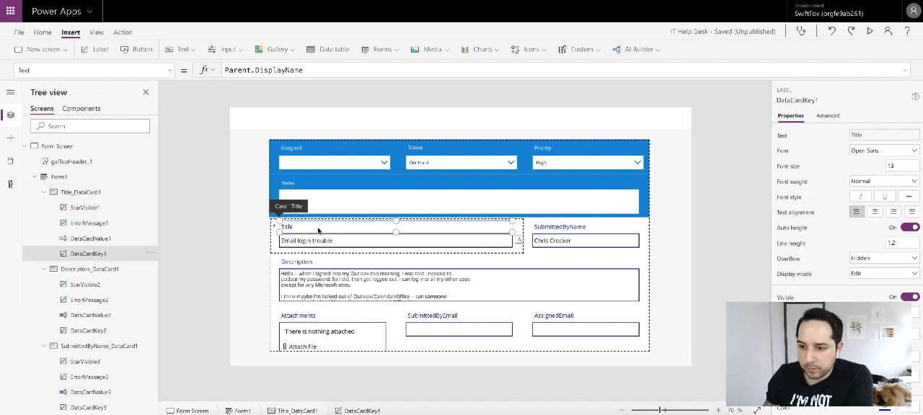
{"action": "scroll", "coordinate": [894, 249], "scroll_direction": "down", "scroll_amount": 3}
{"action": "left_click", "coordinate": [884, 279]}
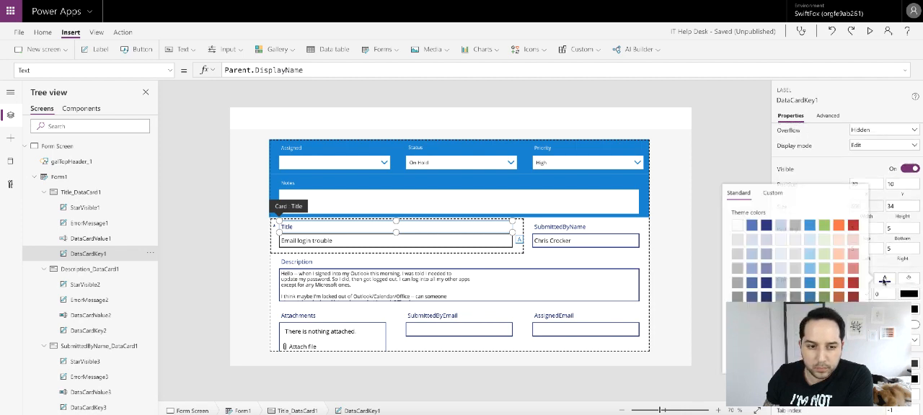
{"action": "left_click", "coordinate": [870, 170]}
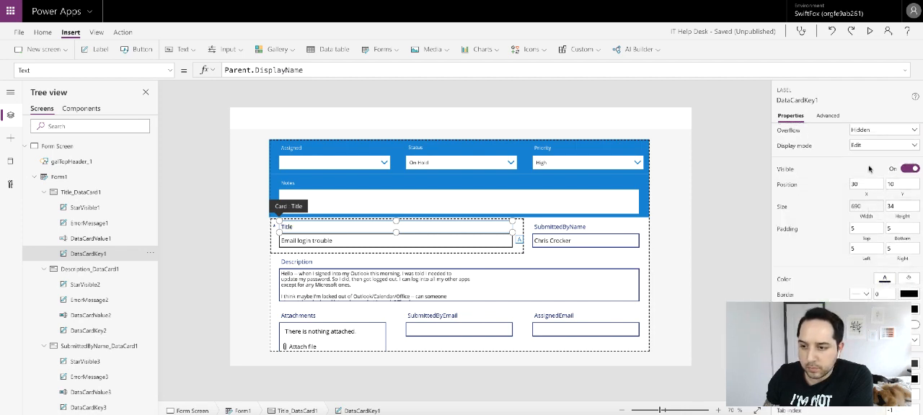
{"action": "scroll", "coordinate": [879, 183], "scroll_direction": "up", "scroll_amount": 3}
{"action": "left_click", "coordinate": [901, 152]}
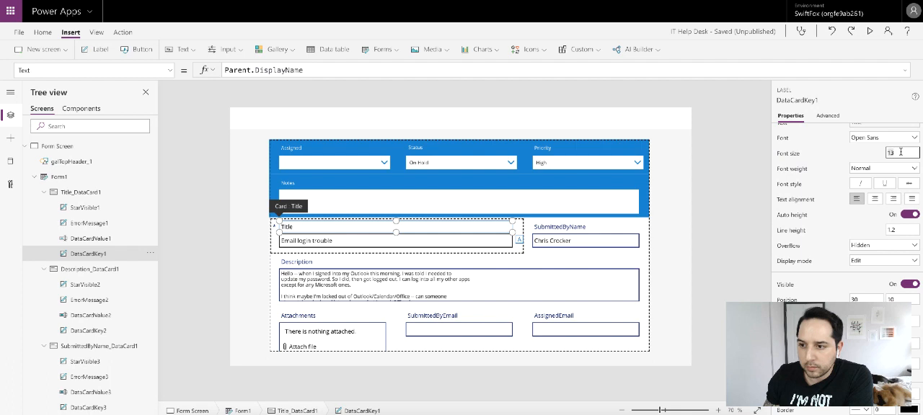
{"action": "left_click", "coordinate": [834, 151]}
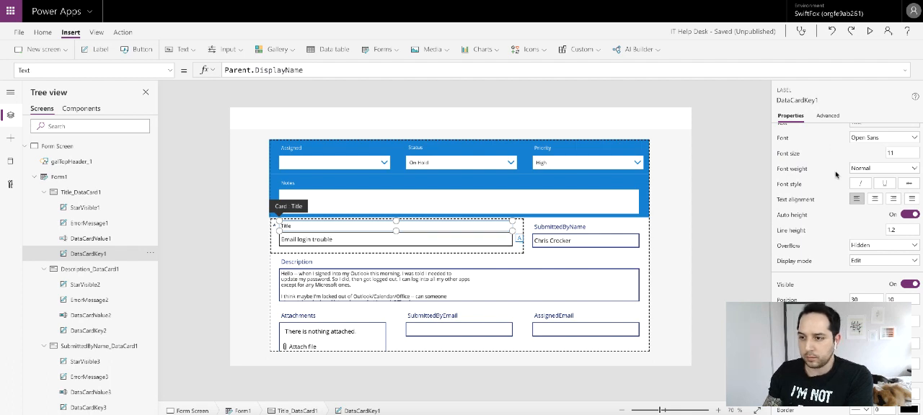
{"action": "scroll", "coordinate": [844, 209], "scroll_direction": "down", "scroll_amount": 2}
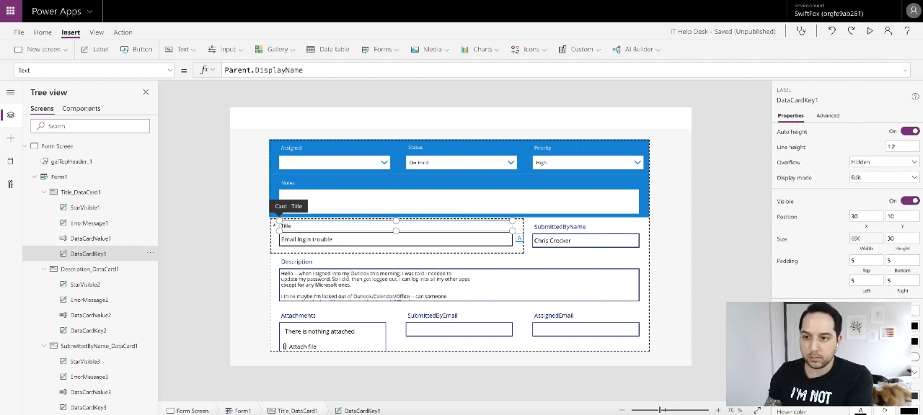
{"action": "left_click", "coordinate": [884, 310]}
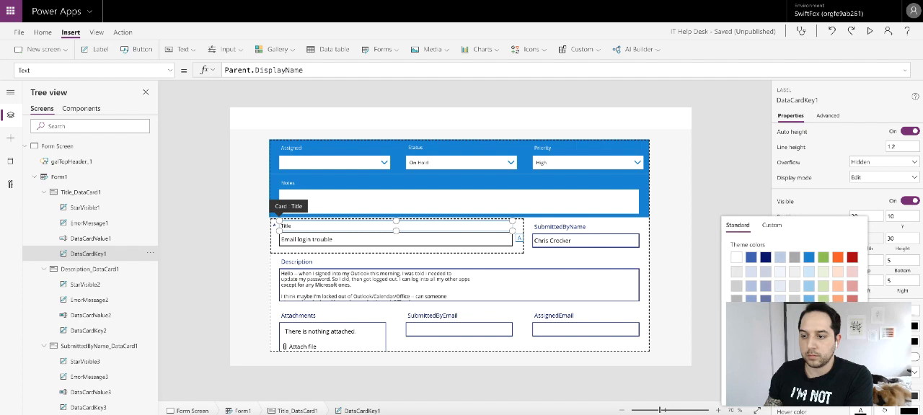
- Set the font size of the Title card's text input to 11
{"action": "left_click", "coordinate": [406, 240]}
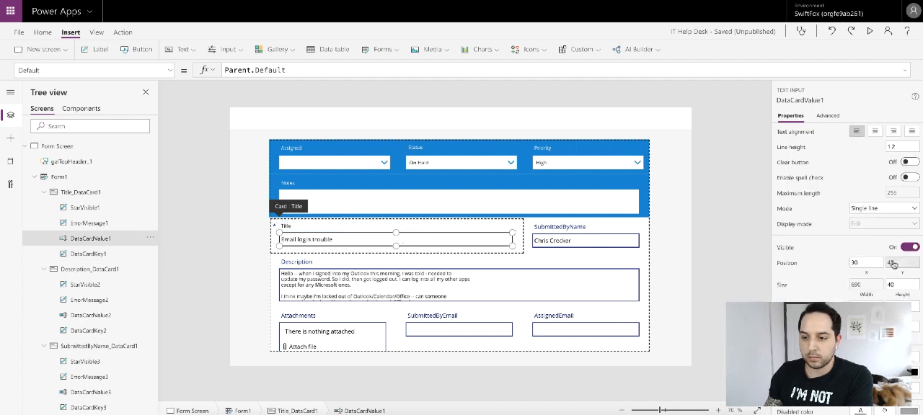
{"action": "scroll", "coordinate": [898, 252], "scroll_direction": "up", "scroll_amount": 3}
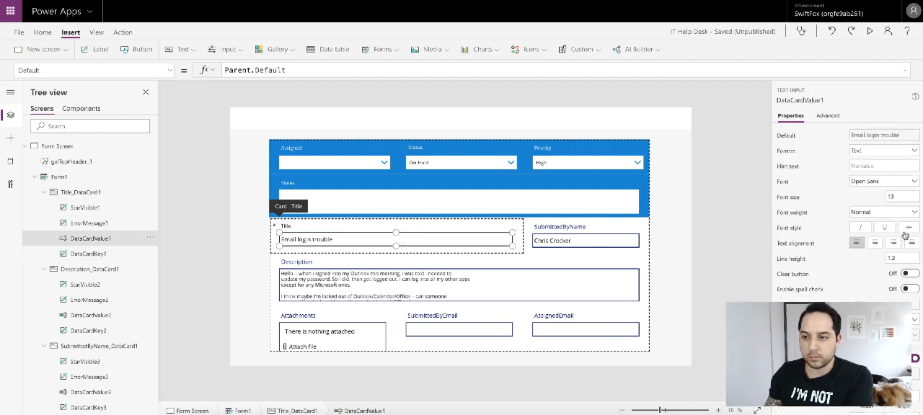
{"action": "left_click", "coordinate": [895, 196]}
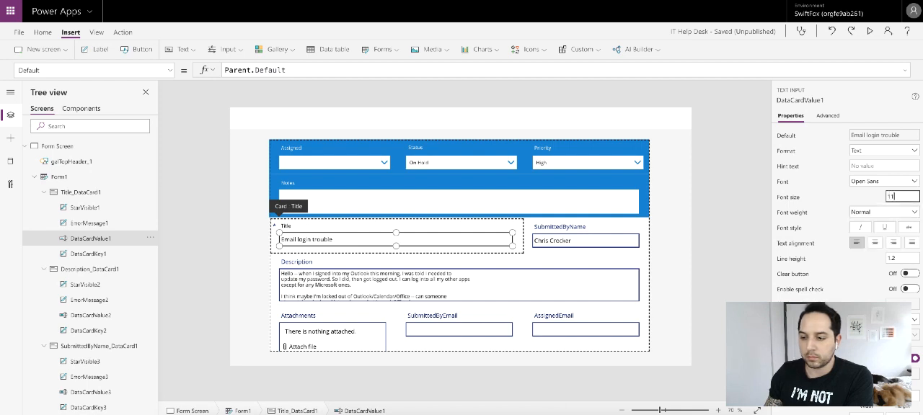
{"action": "left_click", "coordinate": [829, 199]}
{"action": "scroll", "coordinate": [861, 274], "scroll_direction": "down", "scroll_amount": 1}
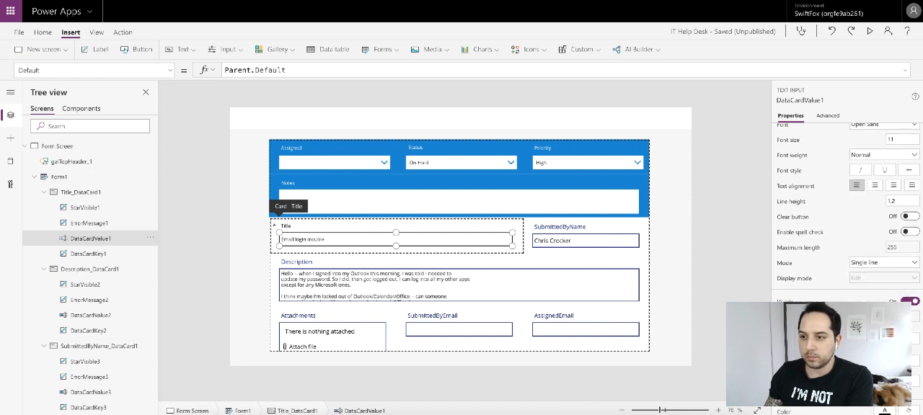
{"action": "scroll", "coordinate": [844, 216], "scroll_direction": "down", "scroll_amount": 2}
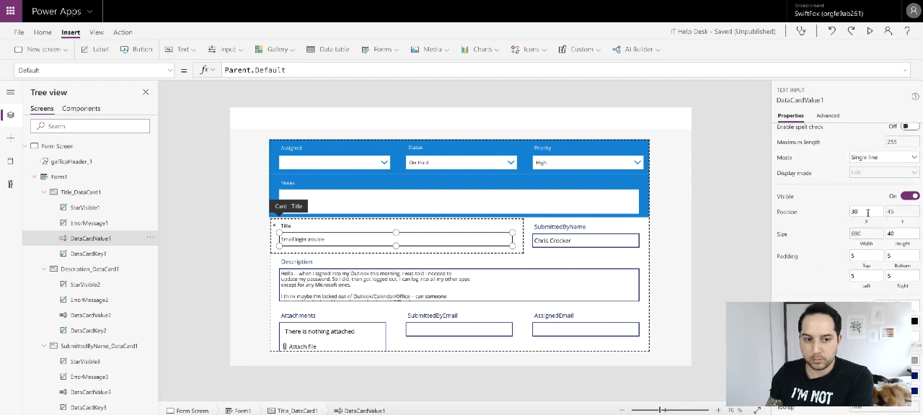
- Replace the Y position formula of the Title card's text input with the fixed value 49
{"action": "left_click", "coordinate": [893, 210]}
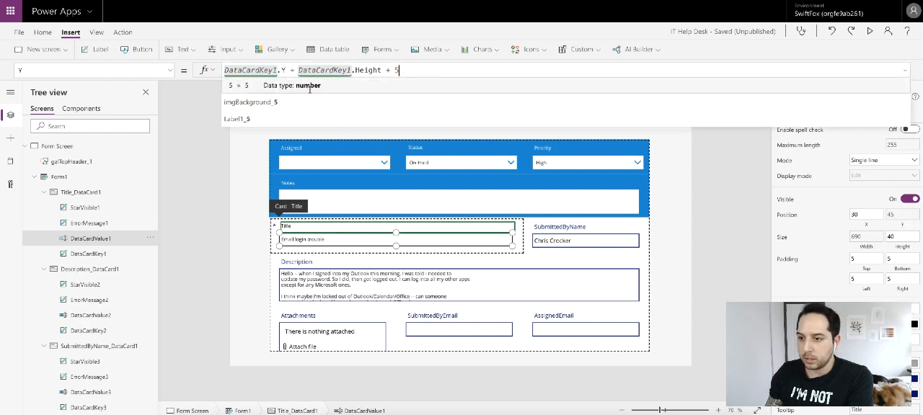
{"action": "key", "text": "ctrl+a"}
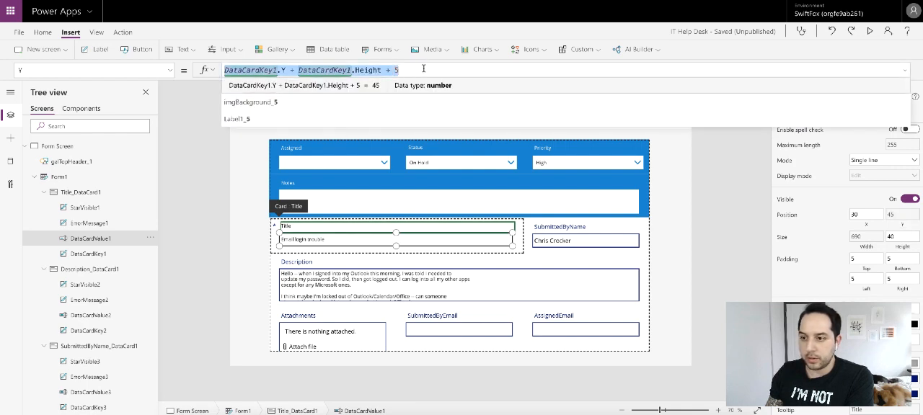
{"action": "type", "text": "49"}
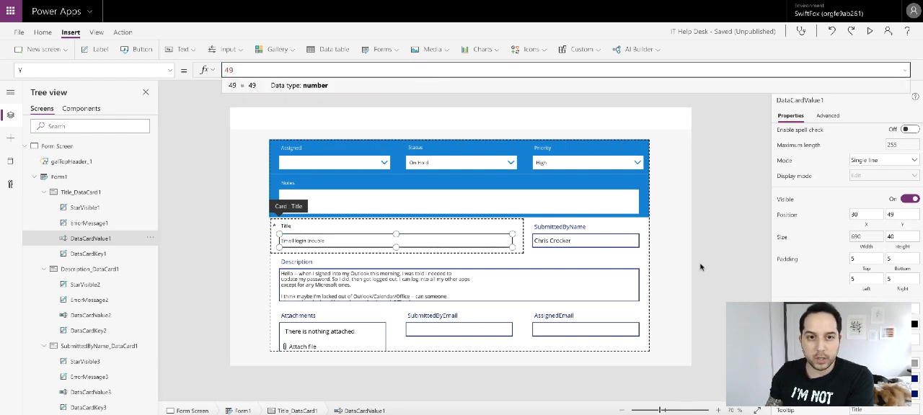
{"action": "left_click", "coordinate": [237, 230]}
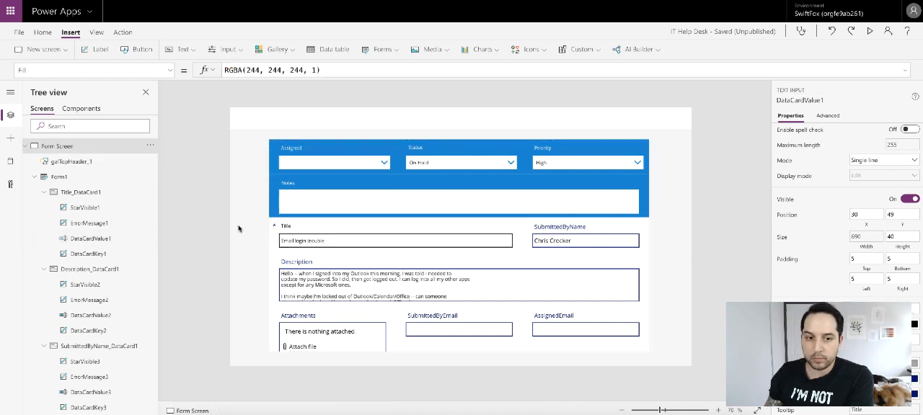
- Set the Title card's required-field asterisk to font size 11 and colour it red
{"action": "left_click", "coordinate": [273, 228]}
{"action": "left_click", "coordinate": [274, 226]}
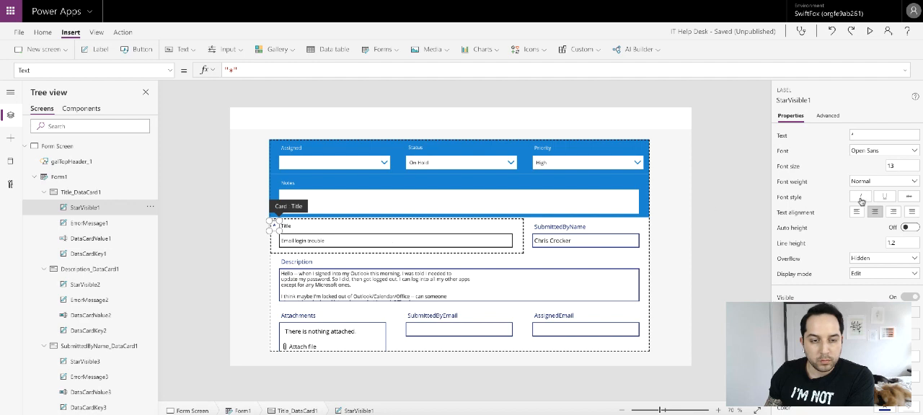
{"action": "left_click", "coordinate": [896, 167]}
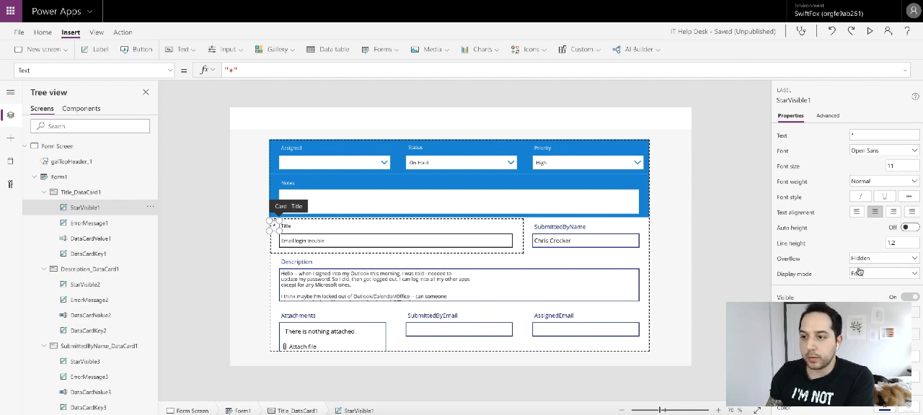
{"action": "scroll", "coordinate": [860, 272], "scroll_direction": "down", "scroll_amount": 2}
{"action": "left_click", "coordinate": [884, 412]}
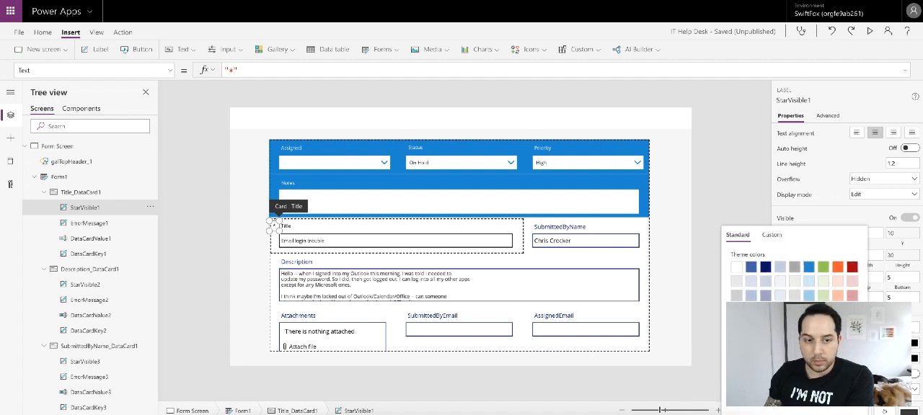
{"action": "left_click", "coordinate": [731, 171]}
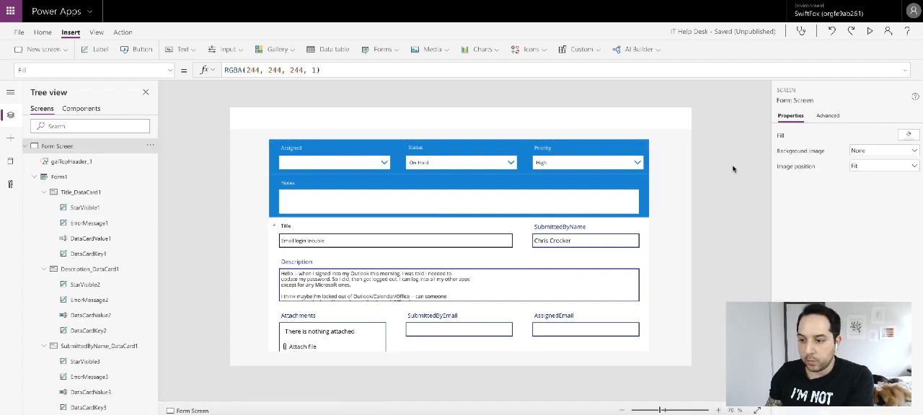
- Unlock the SubmittedByName card so its properties can be changed
{"action": "left_click", "coordinate": [355, 233]}
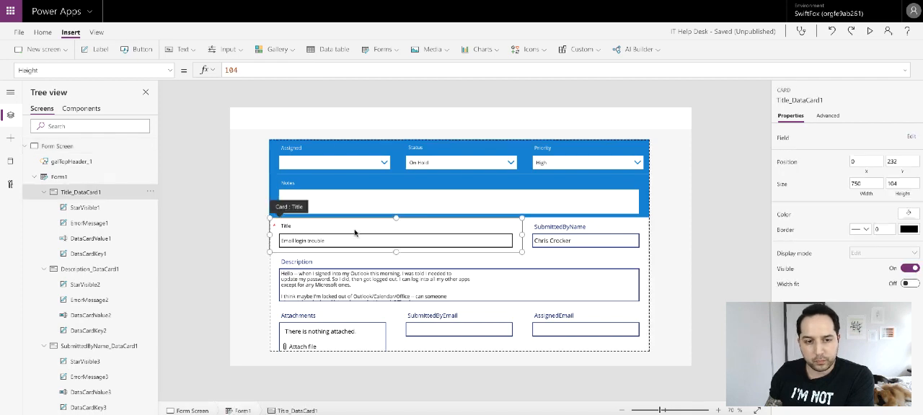
{"action": "left_click", "coordinate": [592, 233]}
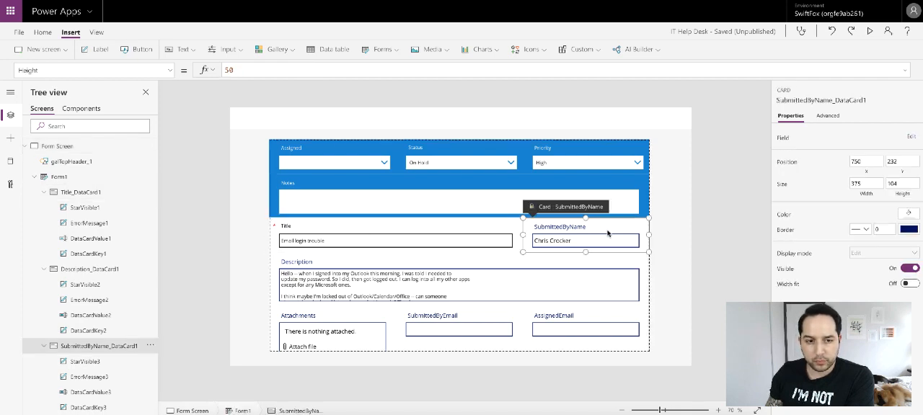
{"action": "left_click", "coordinate": [829, 116]}
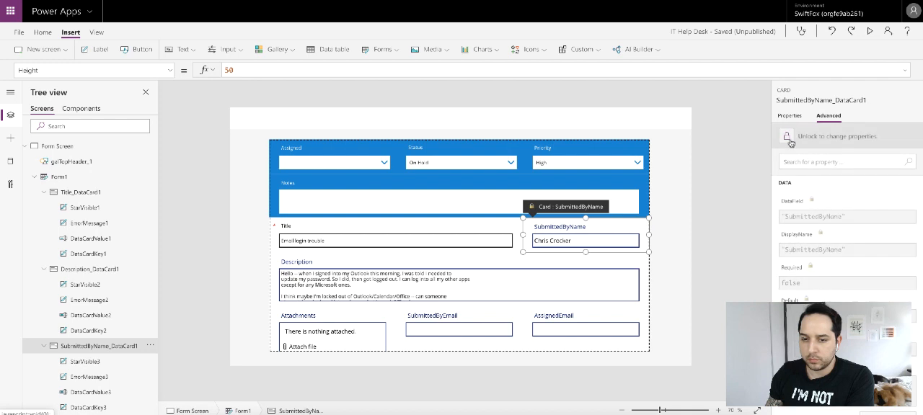
{"action": "left_click", "coordinate": [790, 143]}
{"action": "left_click", "coordinate": [731, 150]}
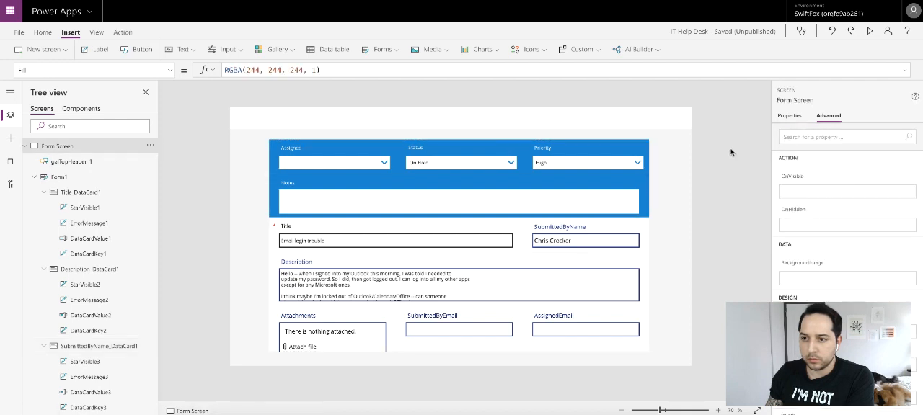
- Set the SubmittedByName card's border colour to black
{"action": "left_click", "coordinate": [578, 229]}
{"action": "left_click", "coordinate": [577, 229]}
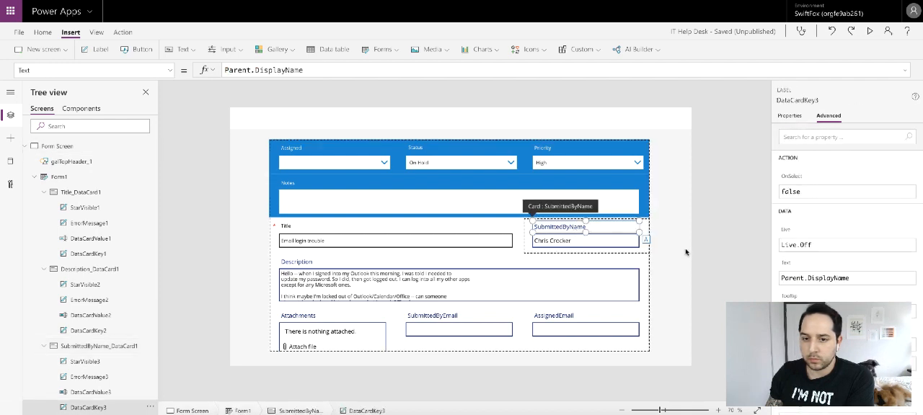
{"action": "left_click", "coordinate": [646, 252]}
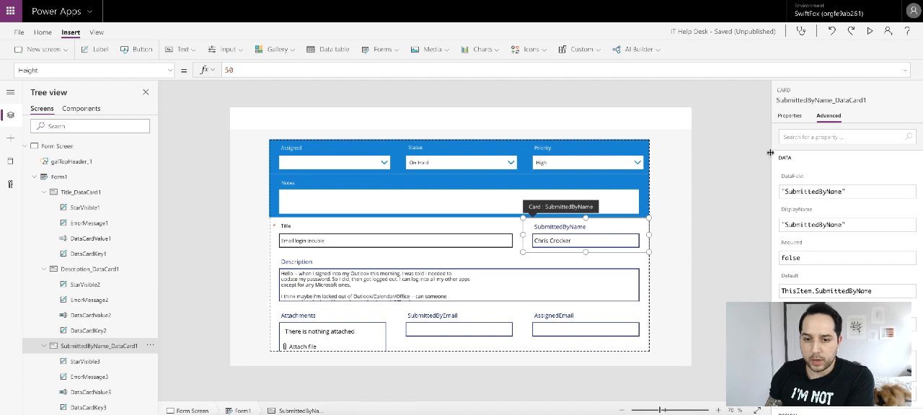
{"action": "left_click", "coordinate": [789, 116]}
{"action": "left_click", "coordinate": [905, 229]}
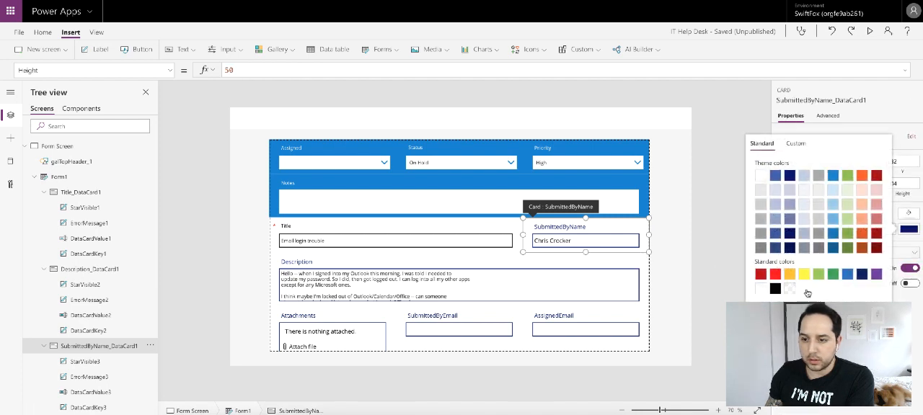
- Colour the SubmittedByName card's field label black and set its font size to 11
{"action": "left_click", "coordinate": [603, 228]}
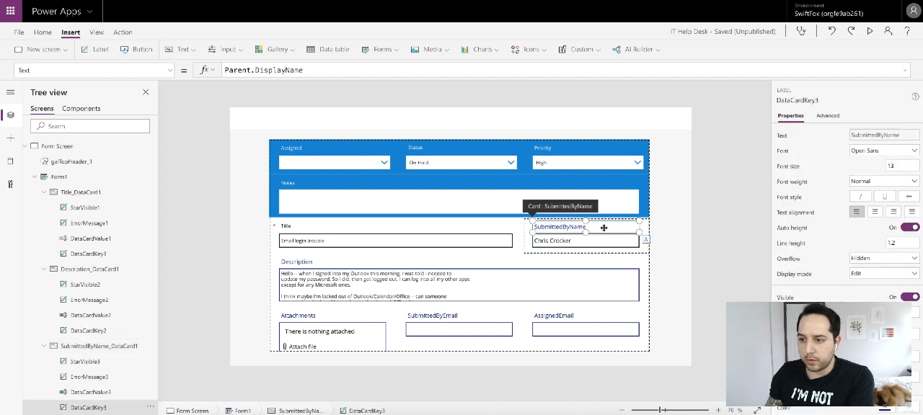
{"action": "scroll", "coordinate": [890, 275], "scroll_direction": "down", "scroll_amount": 2}
{"action": "left_click", "coordinate": [886, 297]}
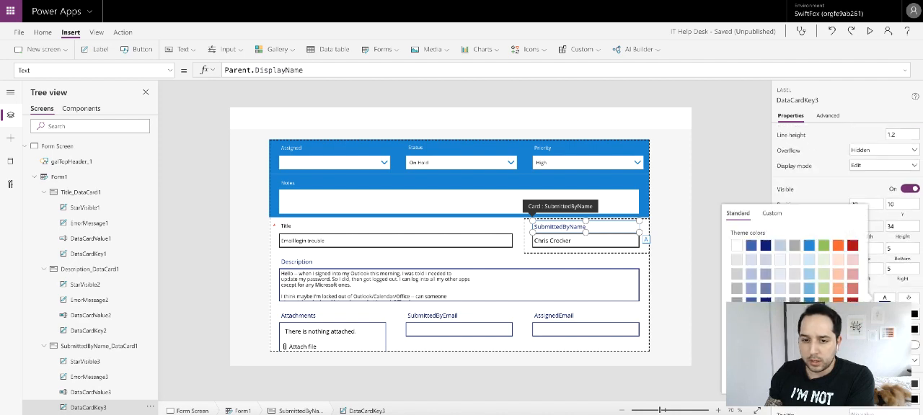
{"action": "left_click", "coordinate": [836, 184]}
{"action": "scroll", "coordinate": [900, 237], "scroll_direction": "up", "scroll_amount": 2}
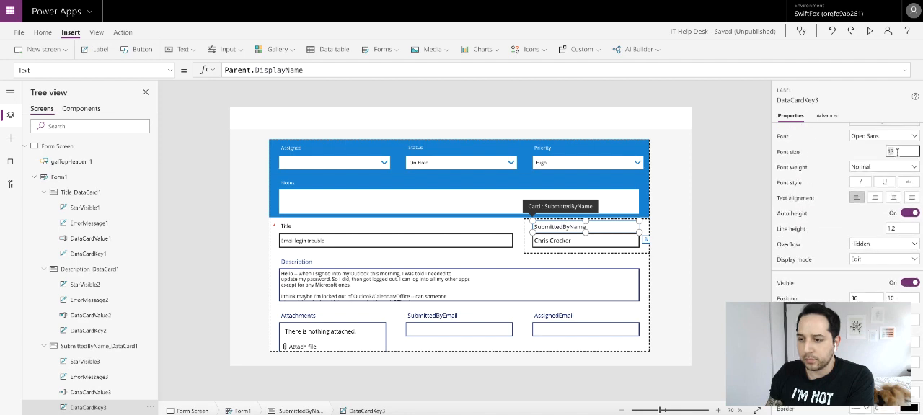
{"action": "type", "text": "11"}
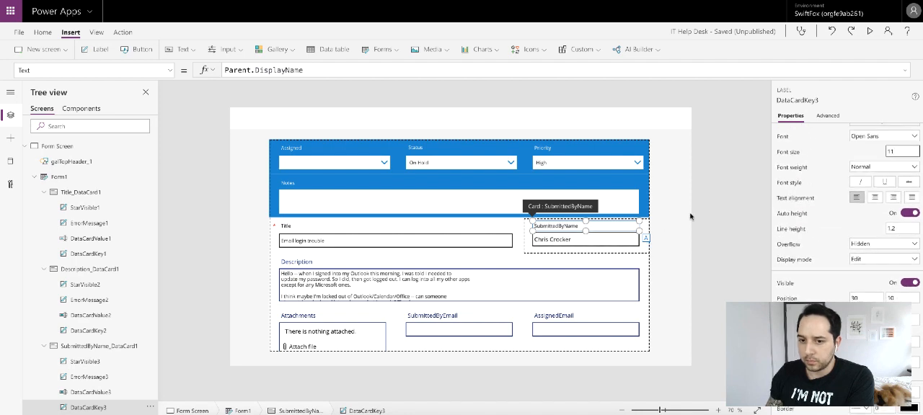
- Set the SubmittedByName card's text input to font size 11 and a Y position of 49
{"action": "left_click", "coordinate": [616, 240]}
{"action": "left_click", "coordinate": [897, 151]}
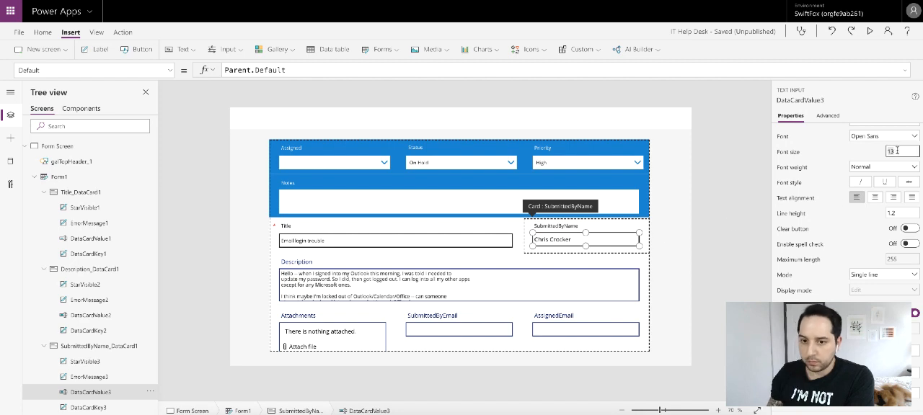
{"action": "type", "text": "11"}
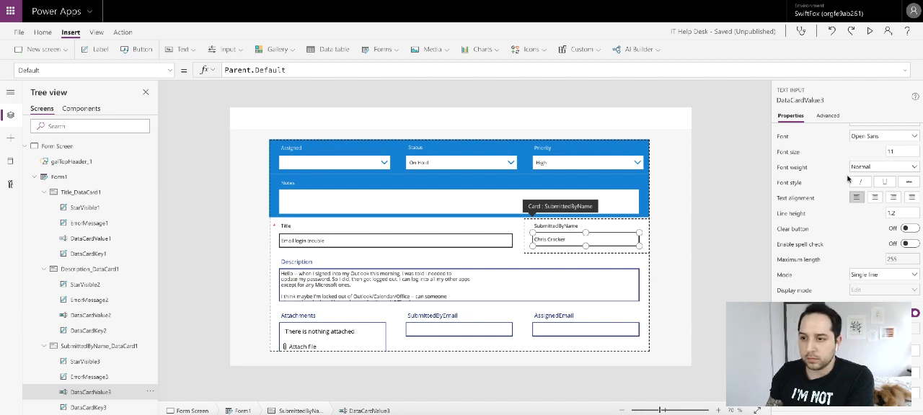
{"action": "scroll", "coordinate": [901, 287], "scroll_direction": "down", "scroll_amount": 3}
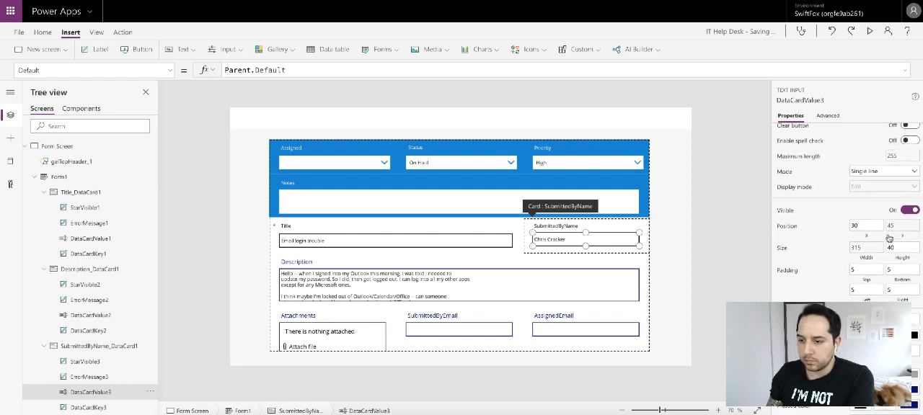
{"action": "left_click", "coordinate": [902, 214]}
{"action": "left_click", "coordinate": [424, 68]}
{"action": "key", "text": "ctrl+a"}
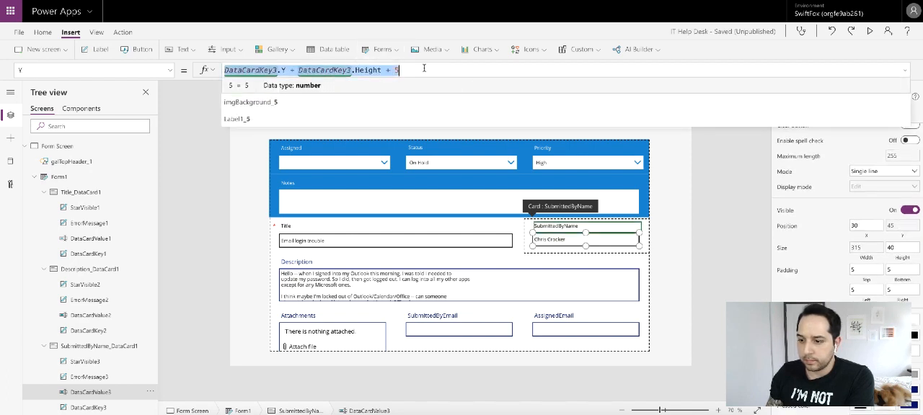
{"action": "type", "text": "49"}
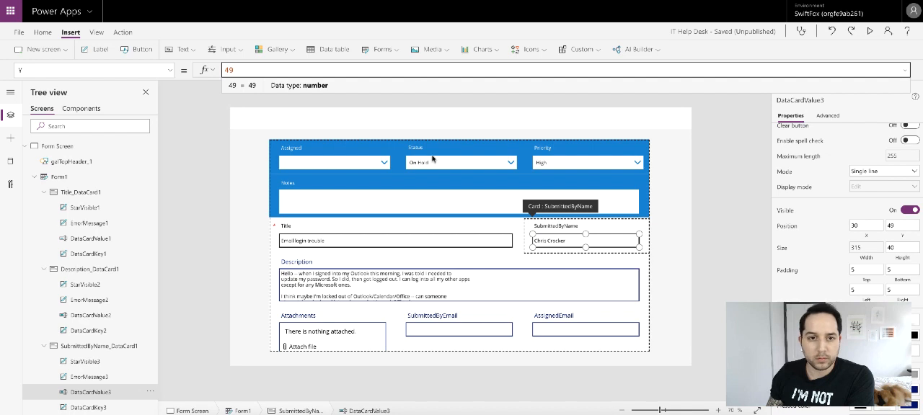
{"action": "left_click", "coordinate": [721, 186]}
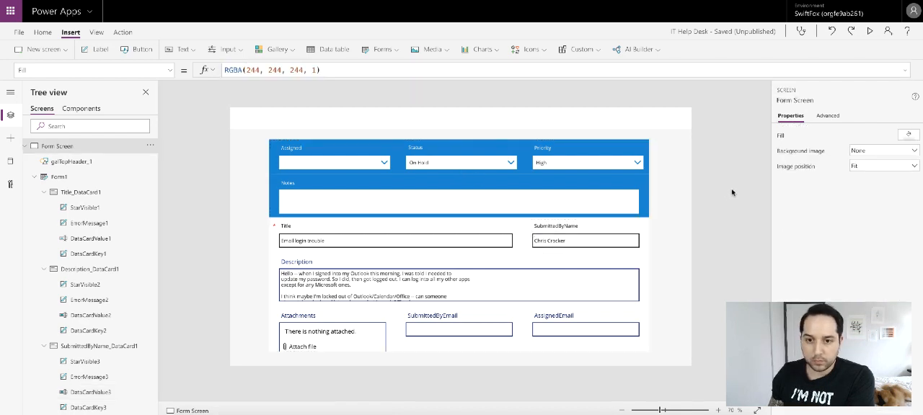
- Check the text colour of the SubmittedByName card's text input
{"action": "left_click", "coordinate": [626, 241]}
{"action": "left_click", "coordinate": [626, 241]}
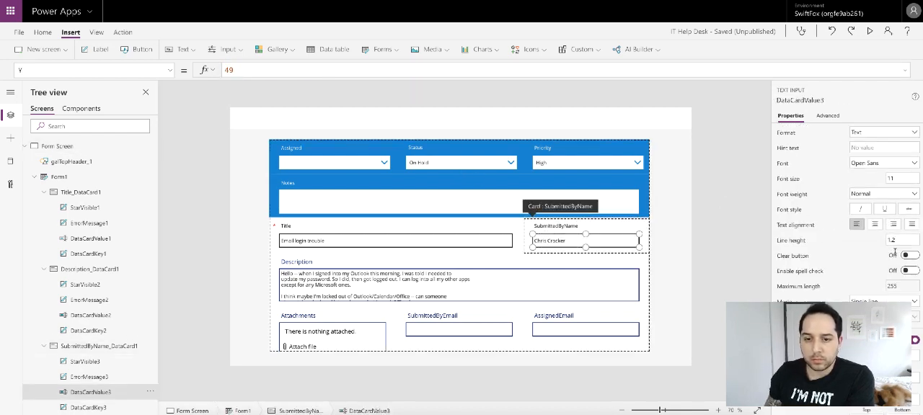
{"action": "scroll", "coordinate": [895, 252], "scroll_direction": "down", "scroll_amount": 4}
{"action": "left_click", "coordinate": [885, 294]}
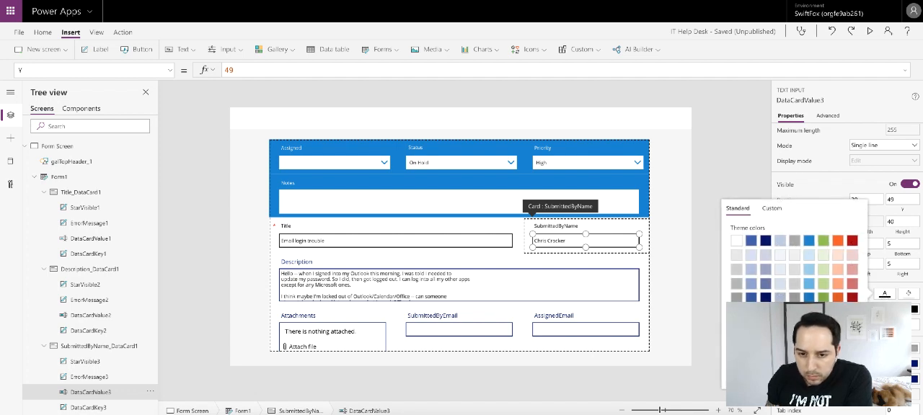
{"action": "left_click", "coordinate": [719, 152]}
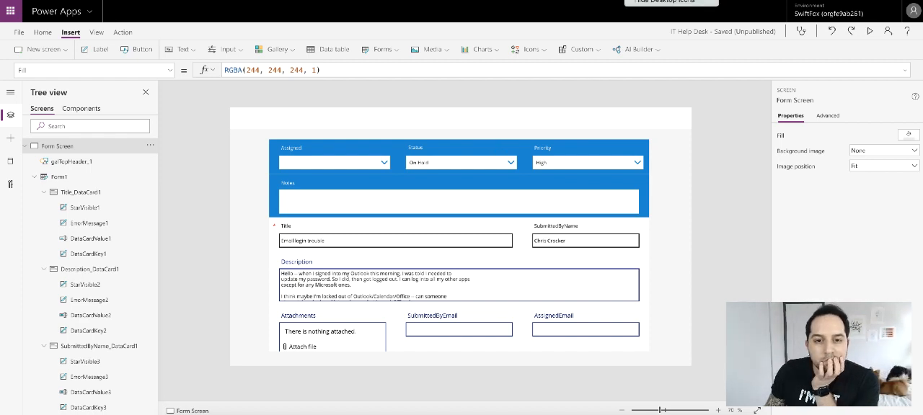
- Set the Description card's border colour to black
{"action": "left_click", "coordinate": [372, 233]}
{"action": "left_click", "coordinate": [353, 277]}
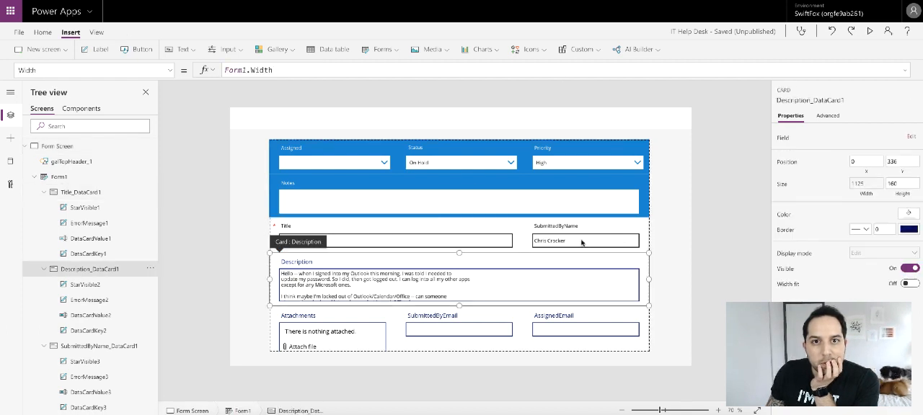
{"action": "left_click", "coordinate": [906, 229]}
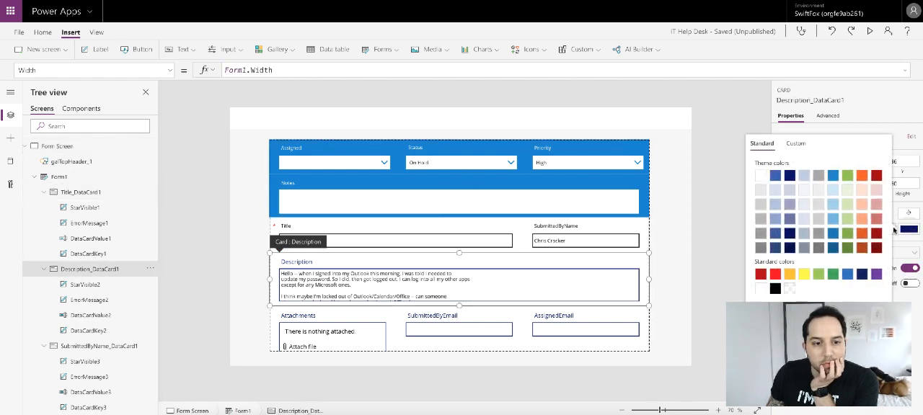
{"action": "left_click", "coordinate": [775, 289]}
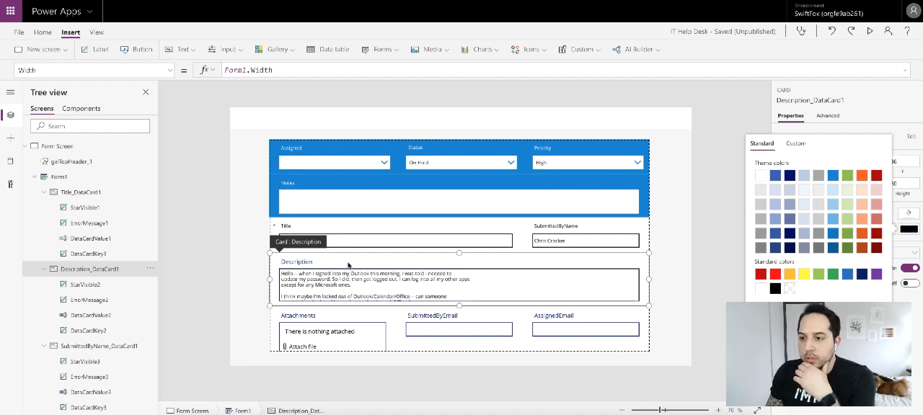
- Set the Description card's field label to font size 11 and colour it black
{"action": "left_click", "coordinate": [347, 264]}
{"action": "left_click", "coordinate": [907, 166]}
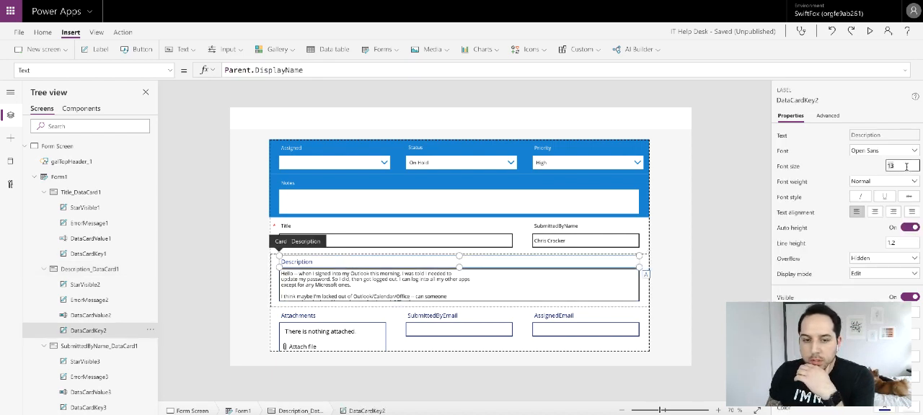
{"action": "left_click", "coordinate": [840, 163]}
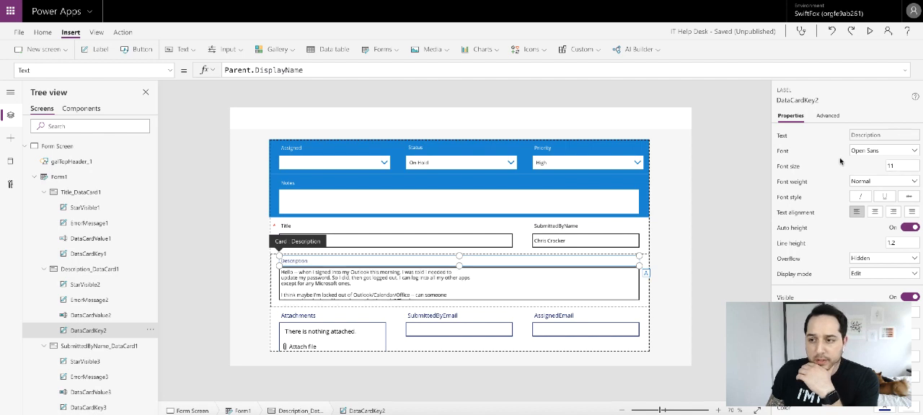
{"action": "scroll", "coordinate": [905, 279], "scroll_direction": "down", "scroll_amount": 3}
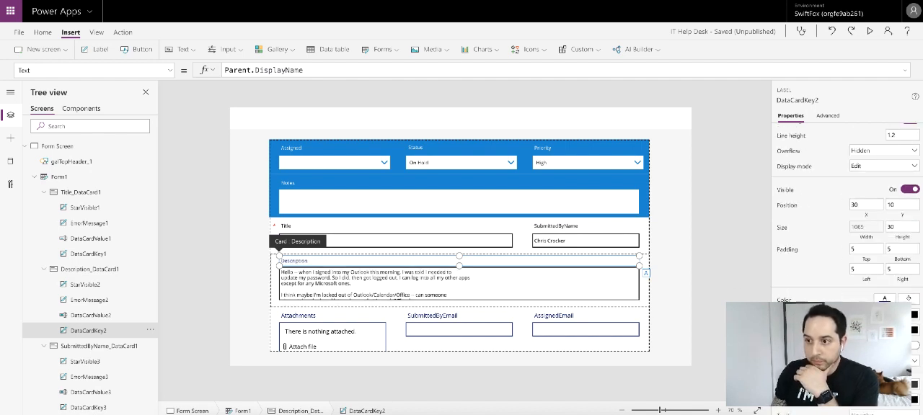
{"action": "left_click", "coordinate": [890, 298]}
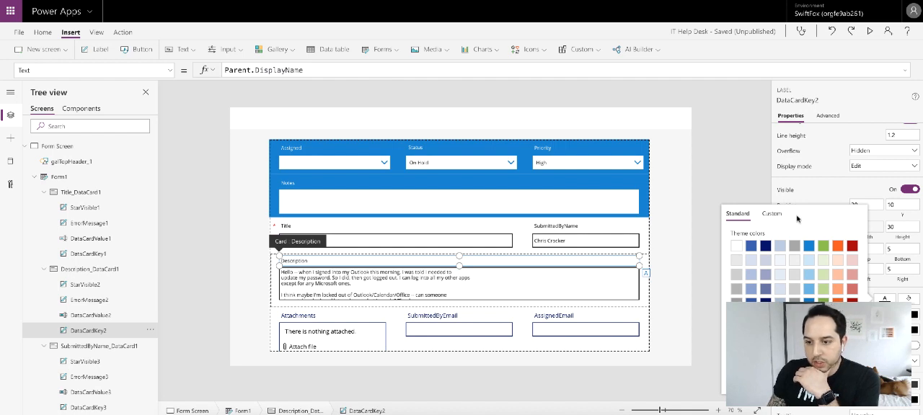
{"action": "left_click", "coordinate": [819, 182]}
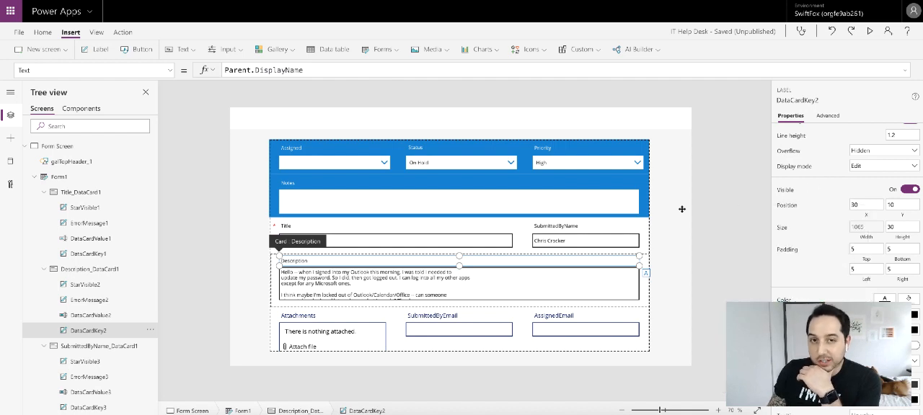
- Set the Y position of the Description card's text input to 49
{"action": "left_click", "coordinate": [356, 285]}
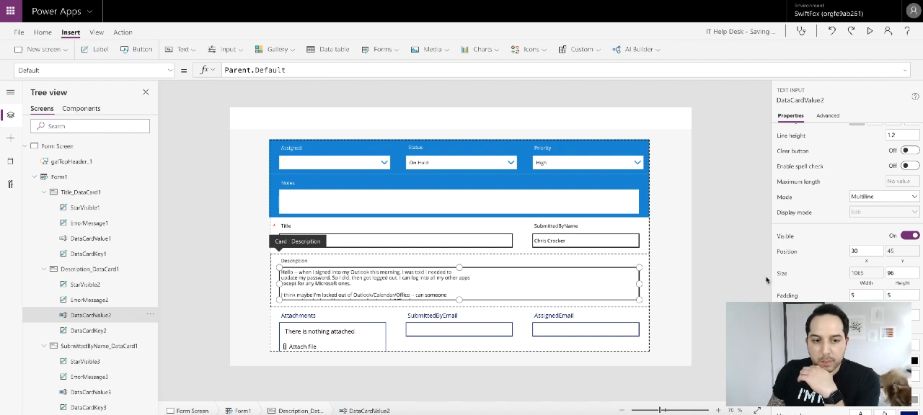
{"action": "scroll", "coordinate": [819, 263], "scroll_direction": "down", "scroll_amount": 1}
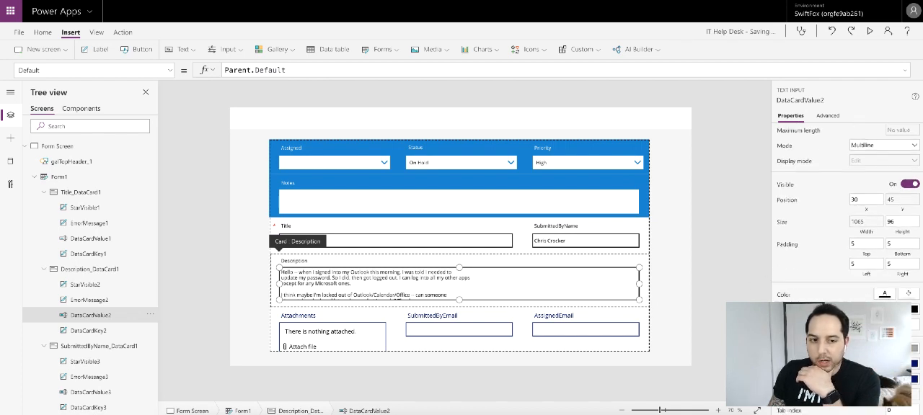
{"action": "scroll", "coordinate": [847, 217], "scroll_direction": "up", "scroll_amount": 3}
{"action": "left_click", "coordinate": [902, 344]}
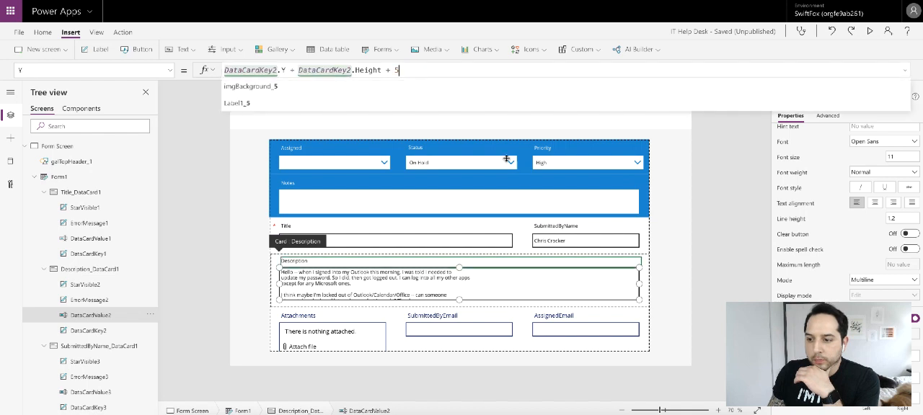
{"action": "triple_click", "coordinate": [441, 70]}
{"action": "type", "text": "49"}
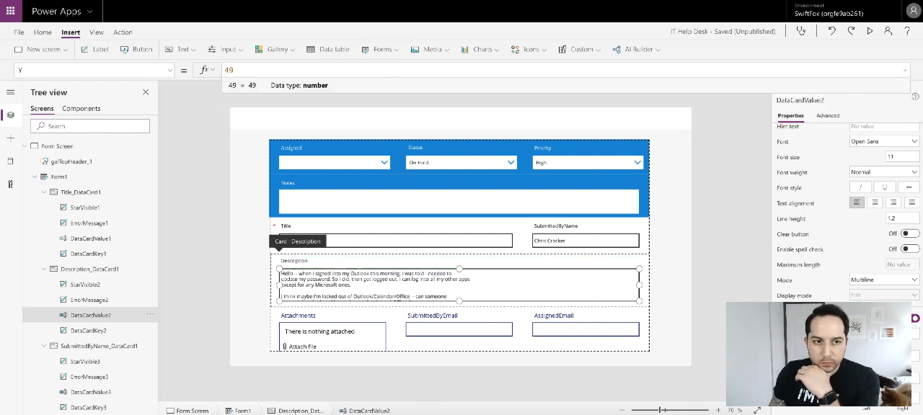
{"action": "left_click", "coordinate": [703, 279]}
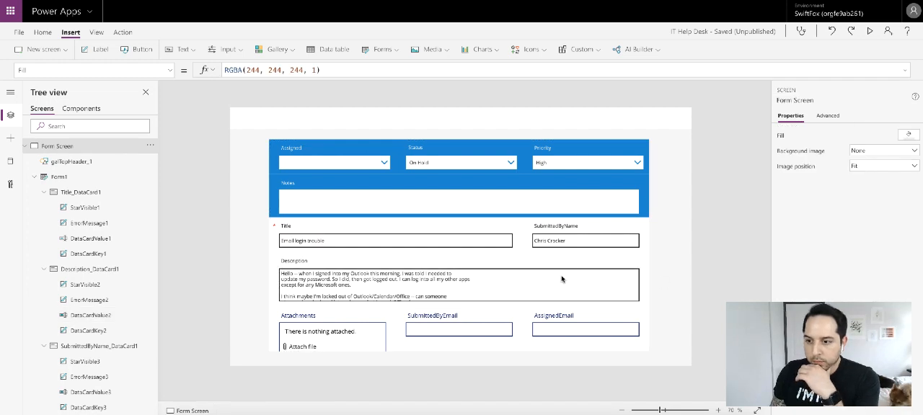
- Enlarge Form1 by raising its upper edge to a Y position of 88 and extending its lower edge slightly downwards
{"action": "scroll", "coordinate": [559, 280], "scroll_direction": "down", "scroll_amount": 2}
{"action": "scroll", "coordinate": [556, 281], "scroll_direction": "up", "scroll_amount": 2}
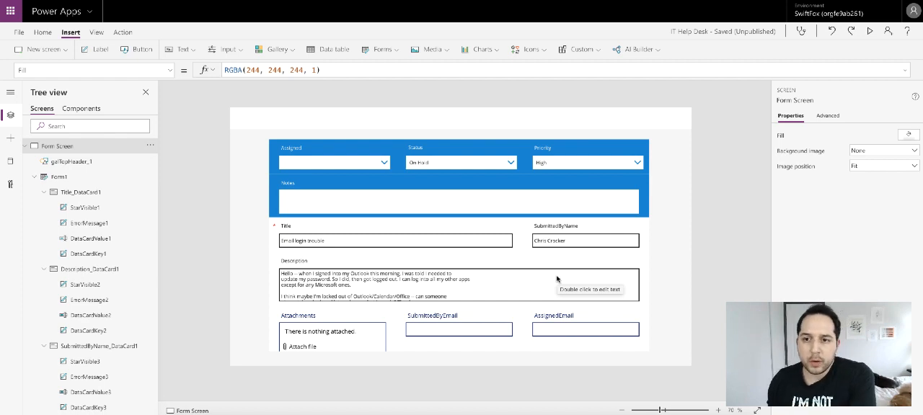
{"action": "left_click", "coordinate": [78, 181]}
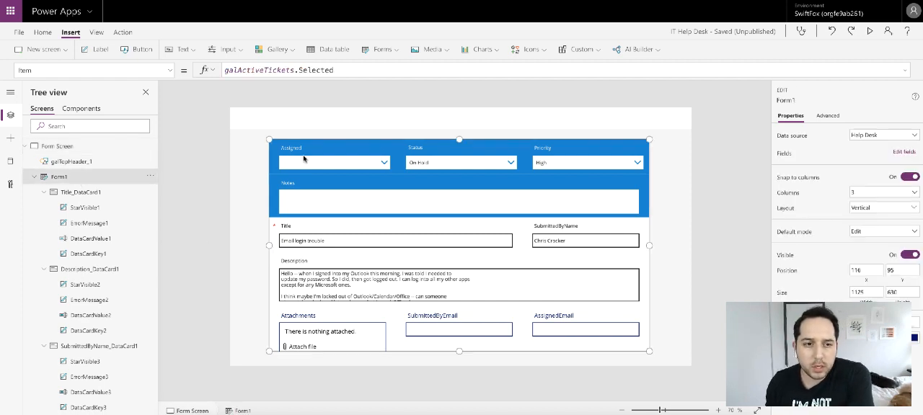
{"action": "left_click_drag", "start_coordinate": [458, 137], "coordinate": [459, 134]}
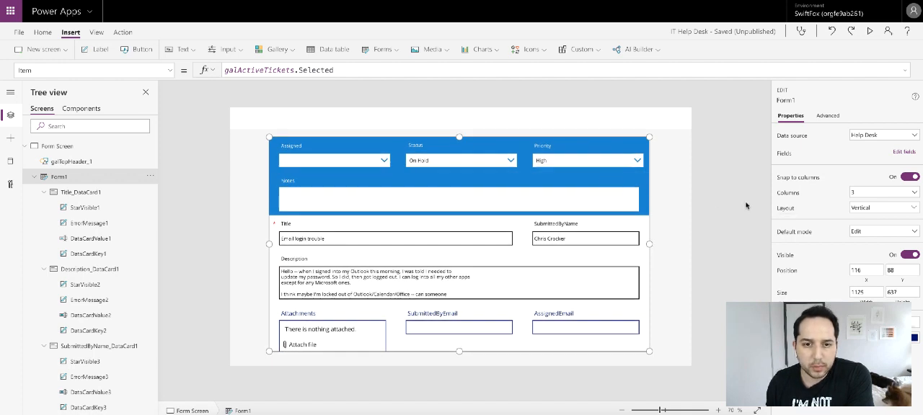
{"action": "left_click_drag", "start_coordinate": [460, 353], "coordinate": [460, 357]}
{"action": "left_click", "coordinate": [728, 295]}
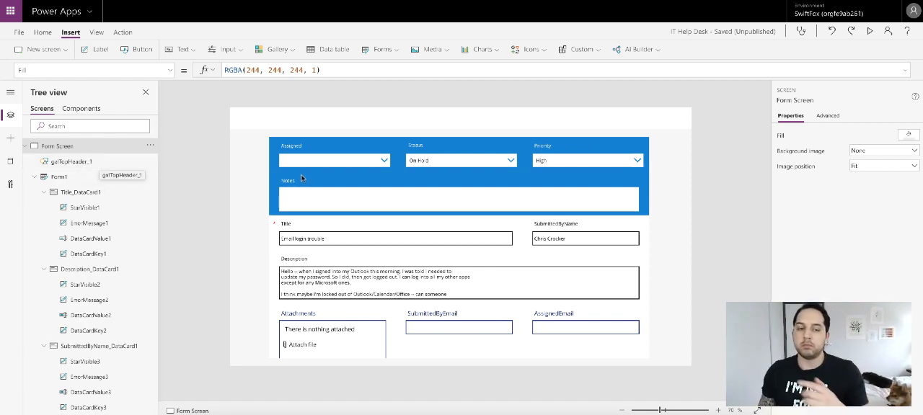
- Examine the Notes input's width and compare it with the size and position of the Priority and Status dropdowns
{"action": "left_click", "coordinate": [625, 201]}
{"action": "left_click", "coordinate": [625, 200]}
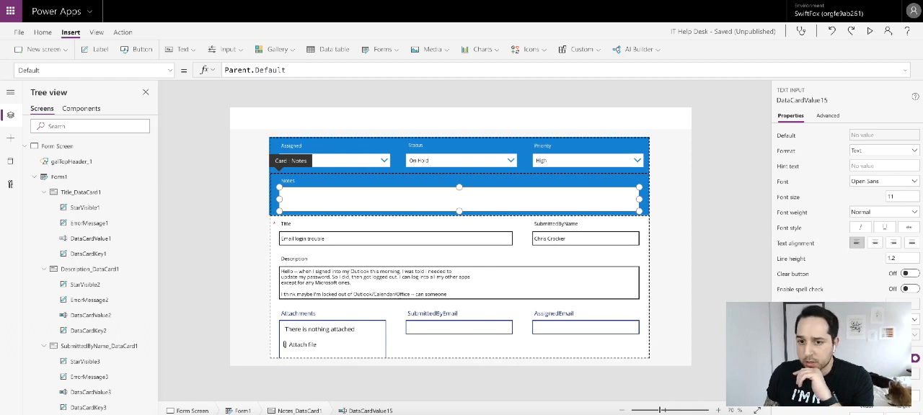
{"action": "left_click", "coordinate": [865, 396]}
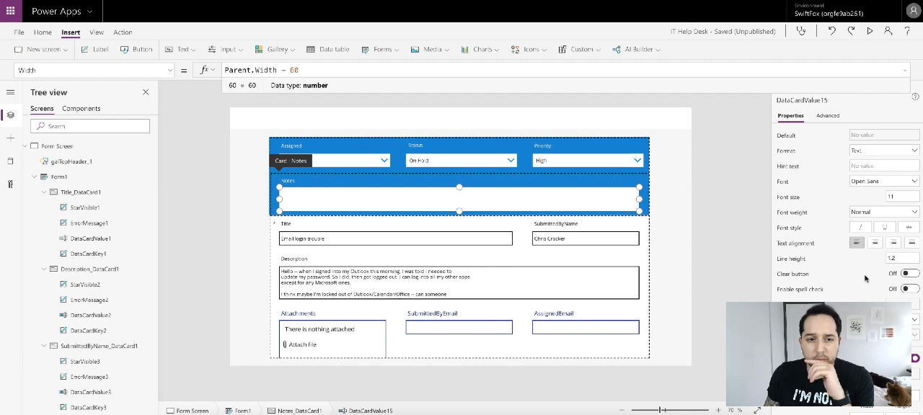
{"action": "left_click", "coordinate": [604, 164]}
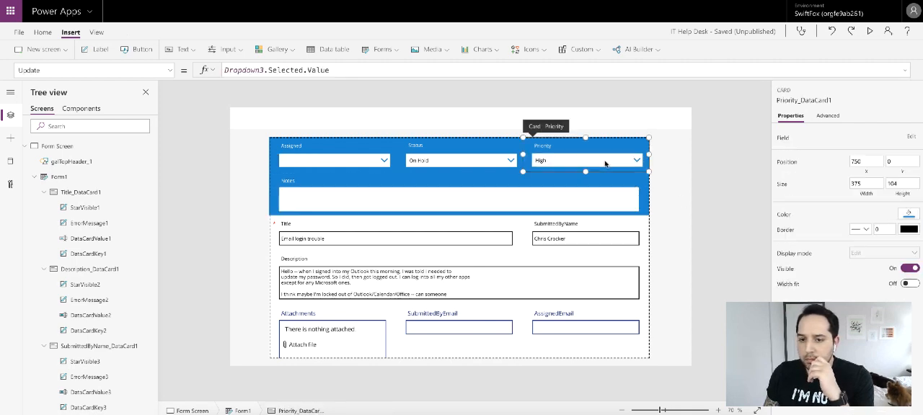
{"action": "left_click", "coordinate": [606, 163]}
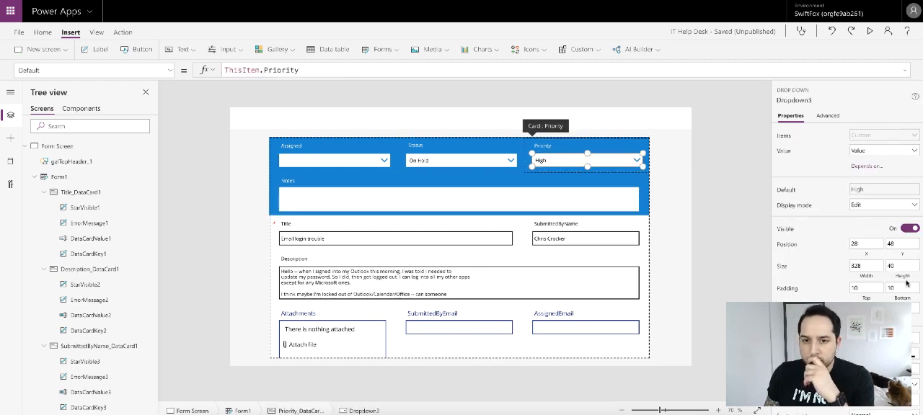
{"action": "left_click", "coordinate": [869, 264]}
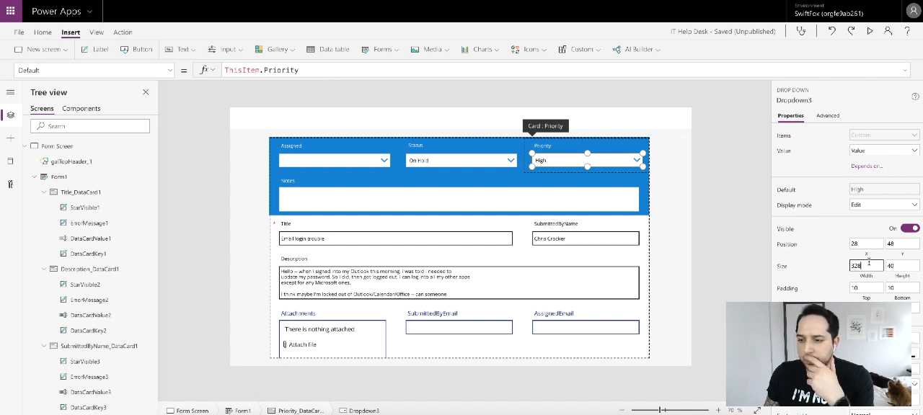
{"action": "left_click", "coordinate": [467, 161]}
{"action": "left_click", "coordinate": [467, 161]}
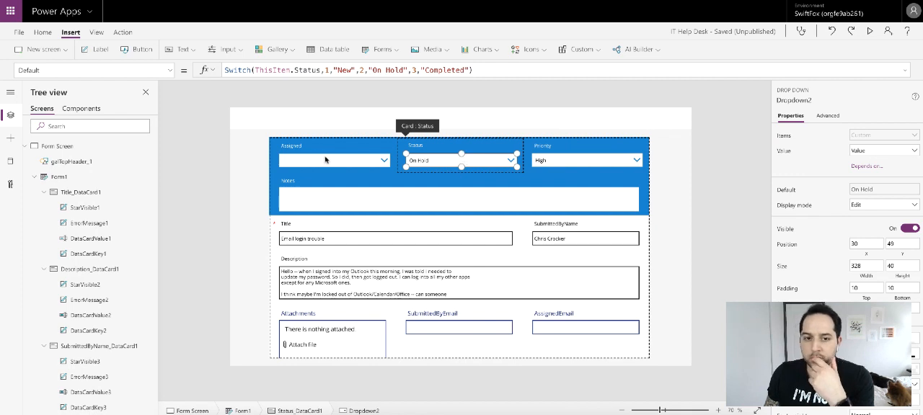
- Set the Priority dropdown's X position to 30
{"action": "left_click", "coordinate": [559, 164]}
{"action": "left_click", "coordinate": [560, 165]}
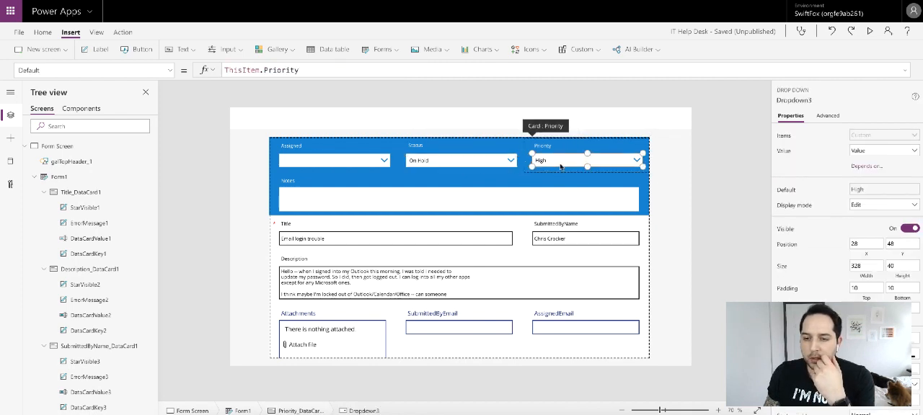
{"action": "double_click", "coordinate": [871, 244]}
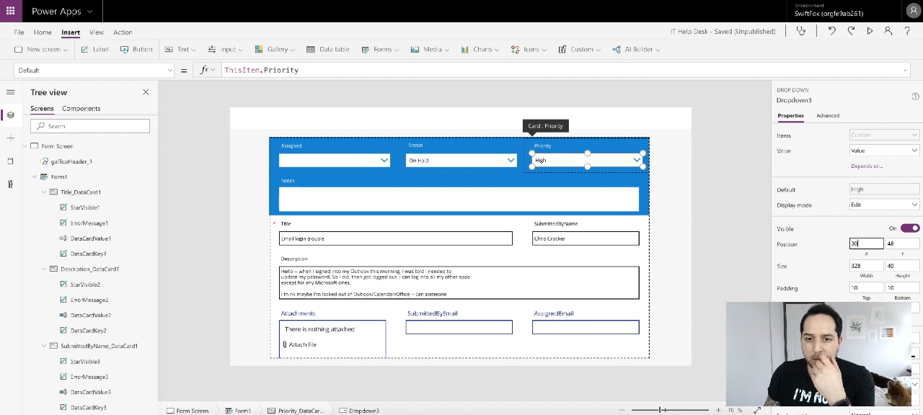
{"action": "type", "text": "30"}
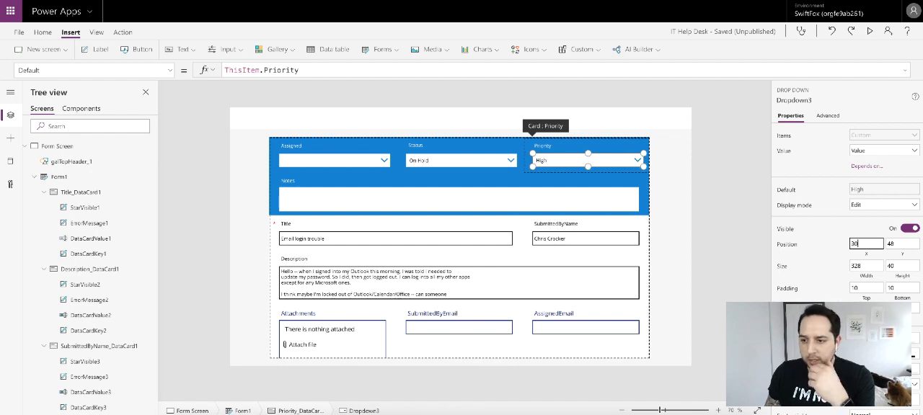
- Compare the Status and Assigned dropdowns' position and size, and set the Assigned dropdown's width to 315
{"action": "left_click", "coordinate": [473, 164]}
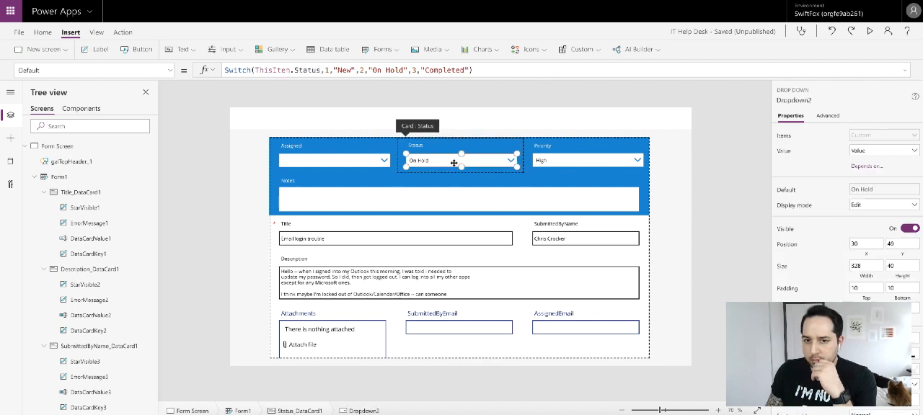
{"action": "left_click", "coordinate": [326, 158]}
{"action": "left_click", "coordinate": [313, 157]}
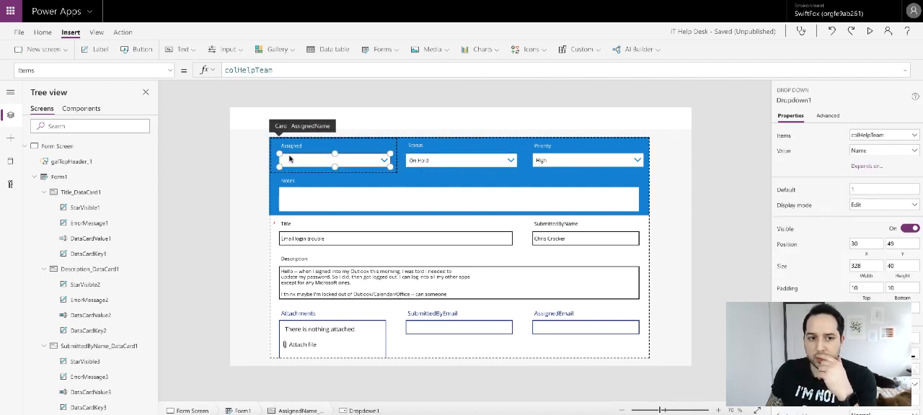
{"action": "left_click", "coordinate": [274, 155]}
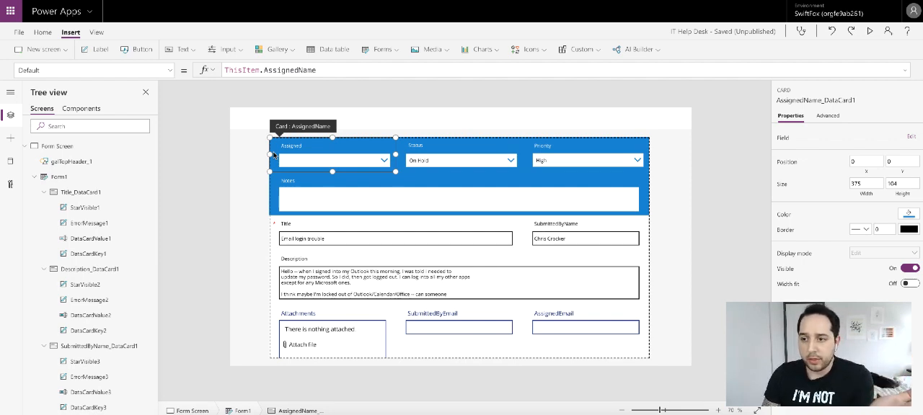
{"action": "left_click", "coordinate": [319, 168]}
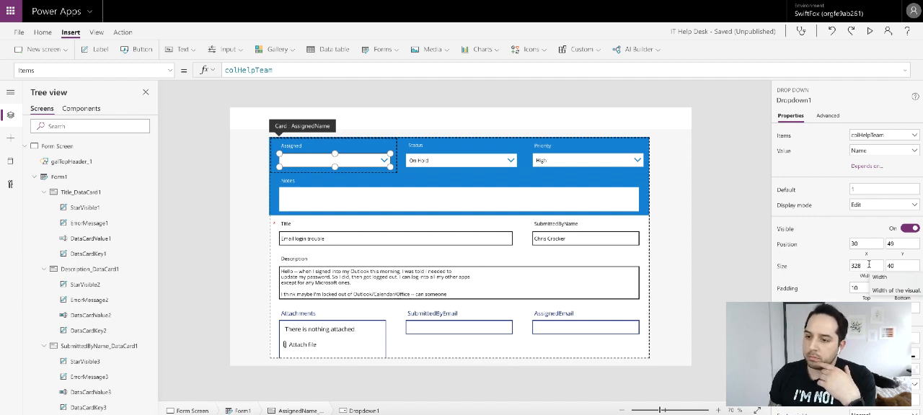
{"action": "left_click", "coordinate": [274, 165]}
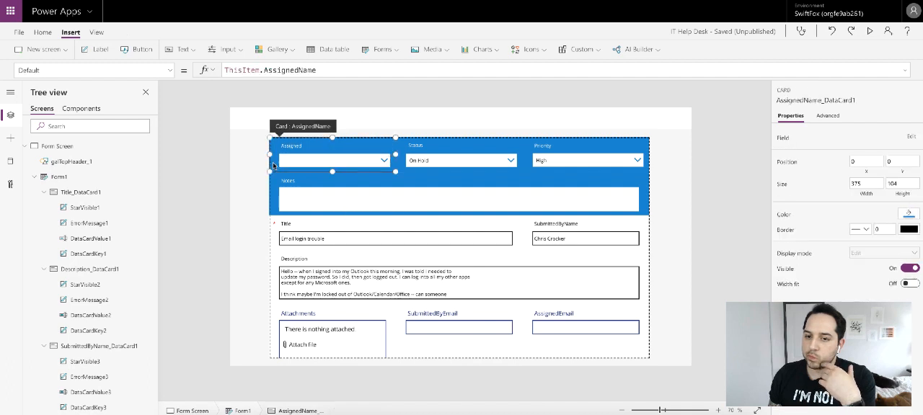
{"action": "left_click", "coordinate": [340, 168]}
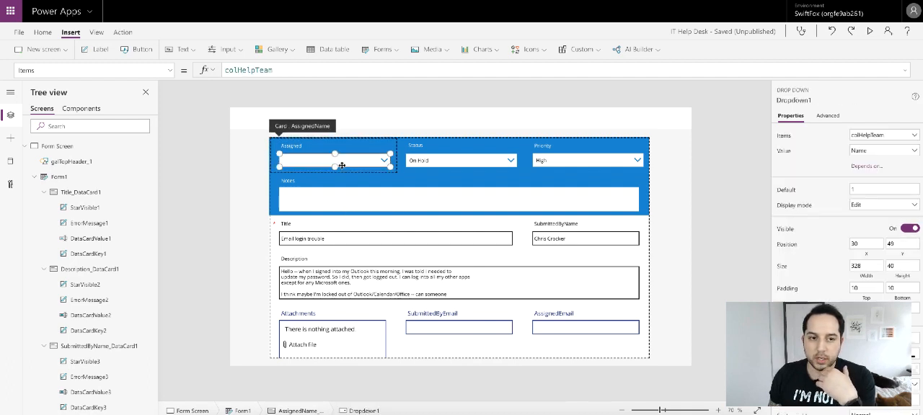
{"action": "double_click", "coordinate": [858, 266]}
{"action": "type", "text": "315"}
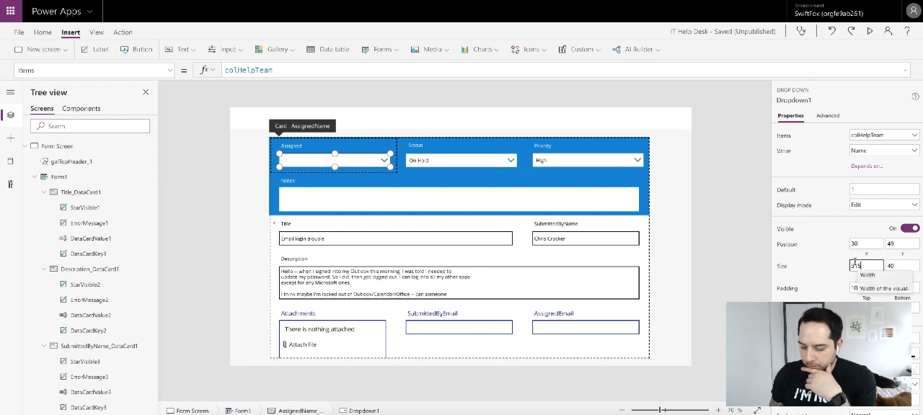
{"action": "left_click", "coordinate": [829, 251]}
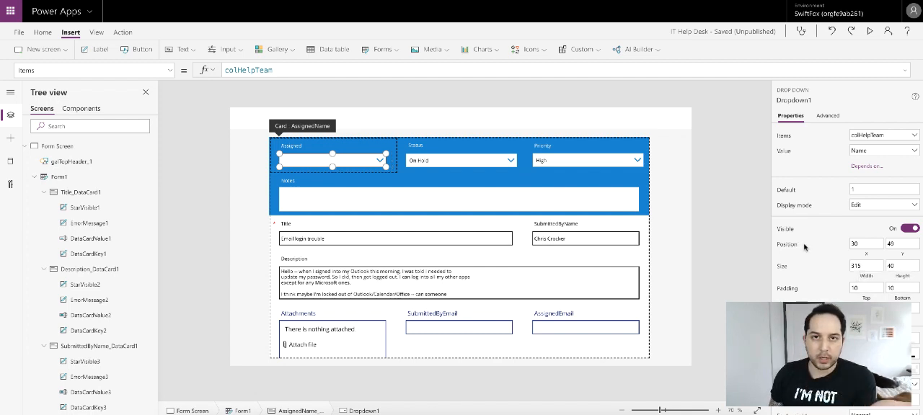
- Set the width of the Status dropdown to 315
{"action": "left_click", "coordinate": [495, 160]}
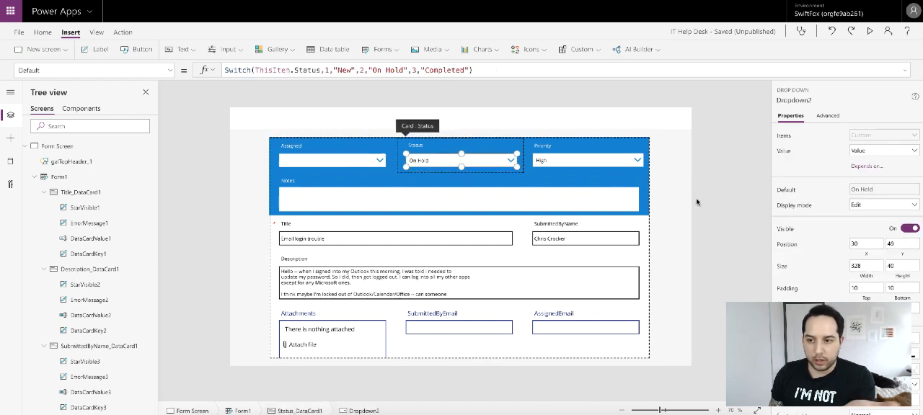
{"action": "left_click", "coordinate": [869, 263]}
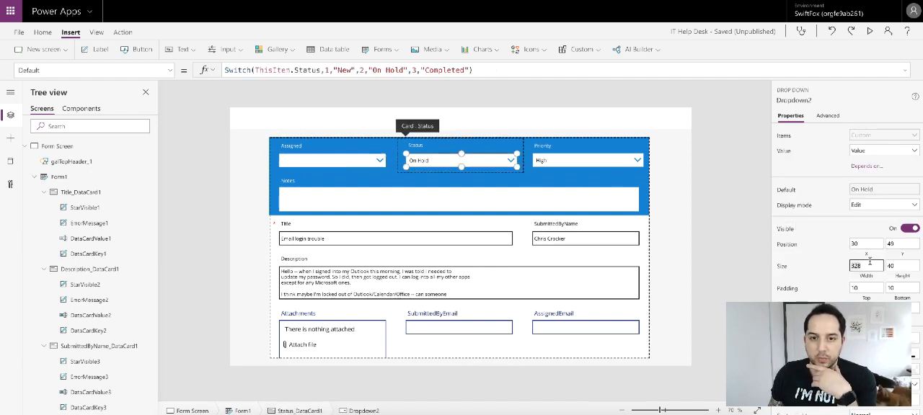
{"action": "type", "text": "35"}
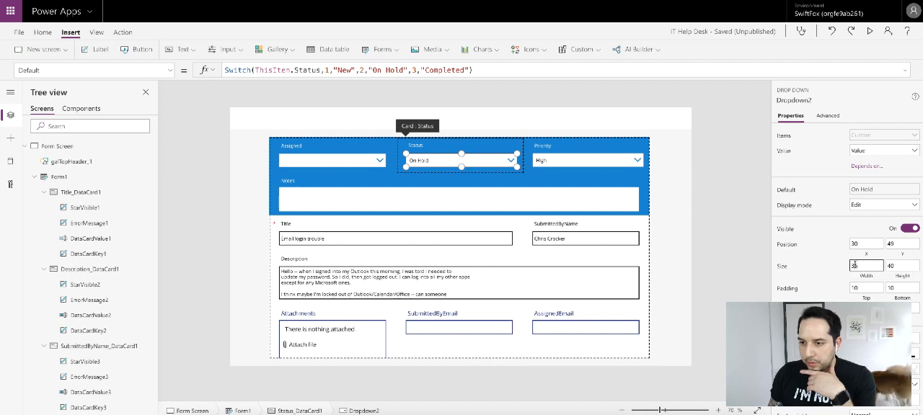
{"action": "type", "text": "5"}
{"action": "key", "text": "Return"}
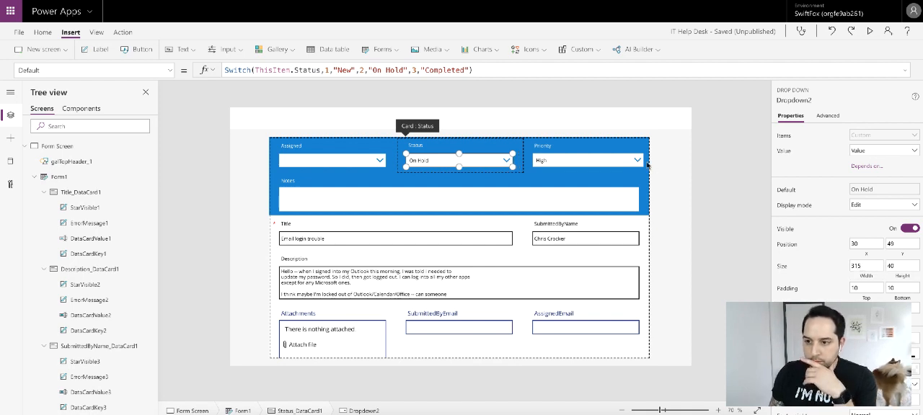
- Set the Priority dropdown's width to 315 and deselect it
{"action": "left_click", "coordinate": [580, 162]}
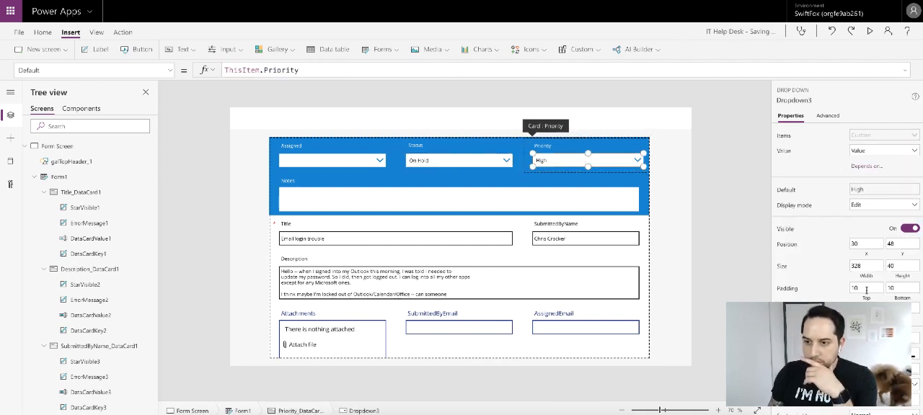
{"action": "left_click", "coordinate": [871, 266]}
{"action": "type", "text": "3"}
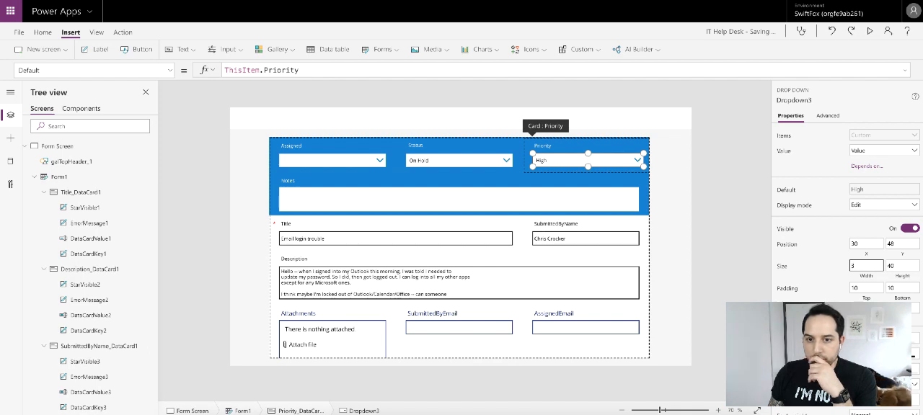
{"action": "type", "text": "15"}
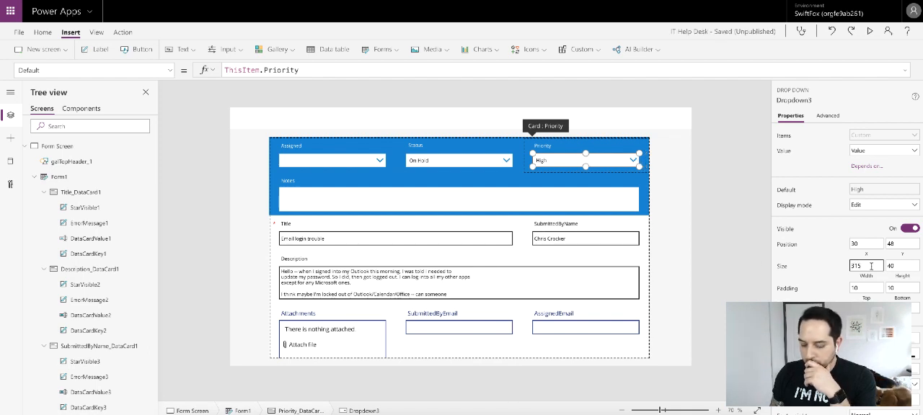
{"action": "left_click", "coordinate": [709, 218]}
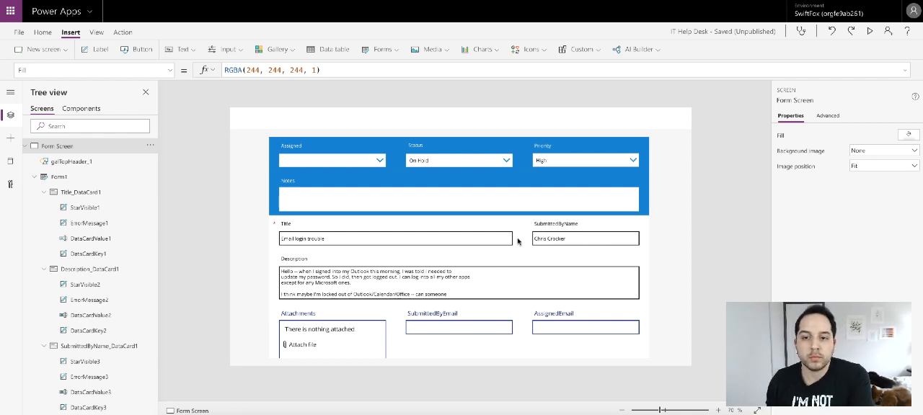
- Browse the input control types that can be inserted, with the SubmittedByName card selected
{"action": "left_click", "coordinate": [579, 236]}
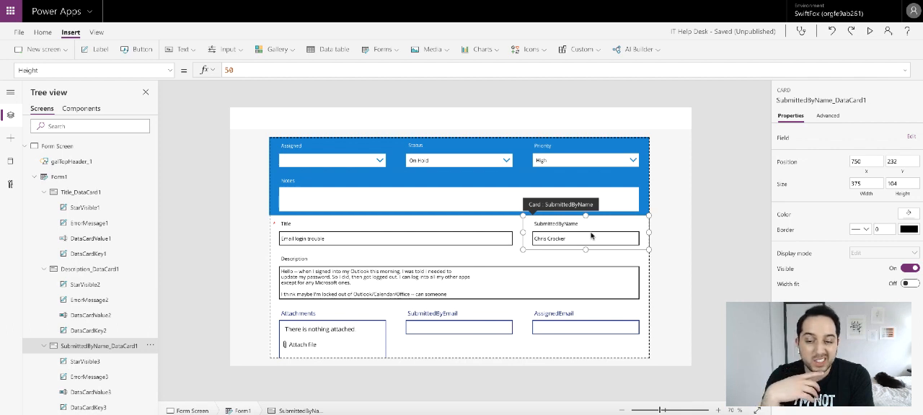
{"action": "left_click", "coordinate": [191, 49]}
{"action": "left_click", "coordinate": [227, 50]}
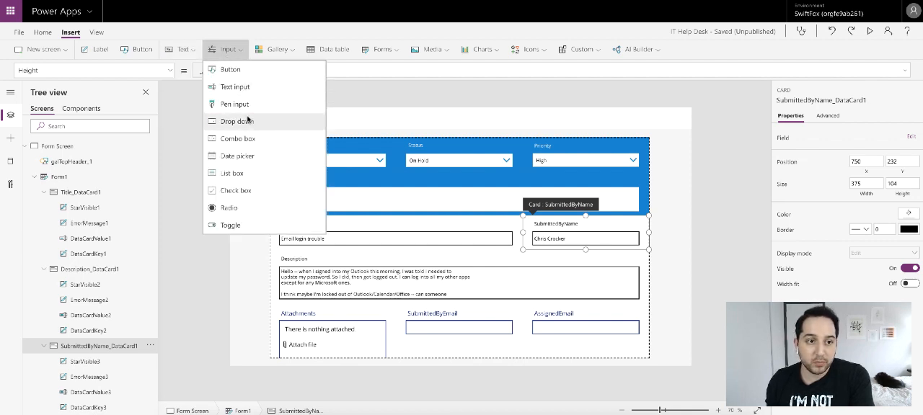
{"action": "scroll", "coordinate": [244, 105], "scroll_direction": "down", "scroll_amount": 2}
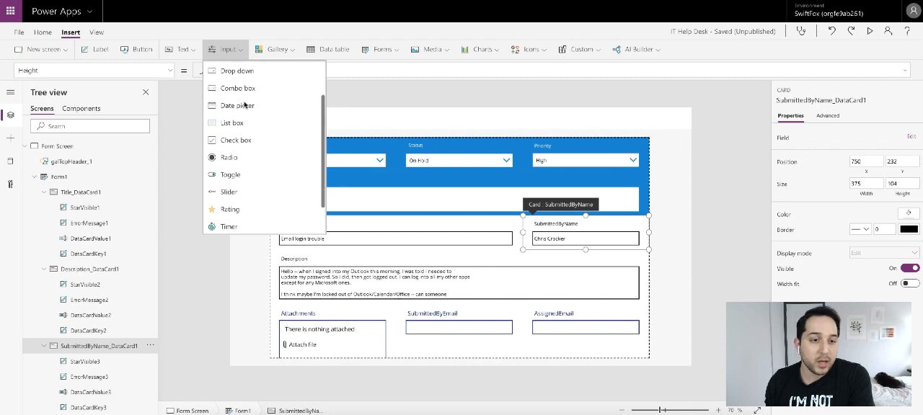
{"action": "scroll", "coordinate": [244, 105], "scroll_direction": "down", "scroll_amount": 2}
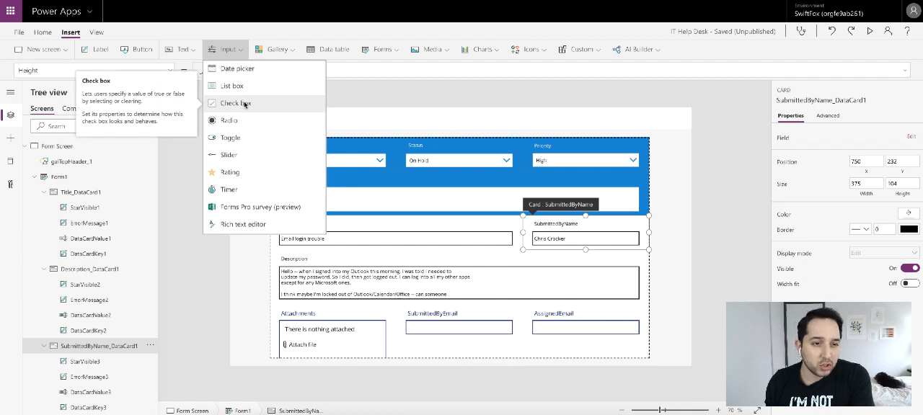
{"action": "scroll", "coordinate": [244, 105], "scroll_direction": "up", "scroll_amount": 2}
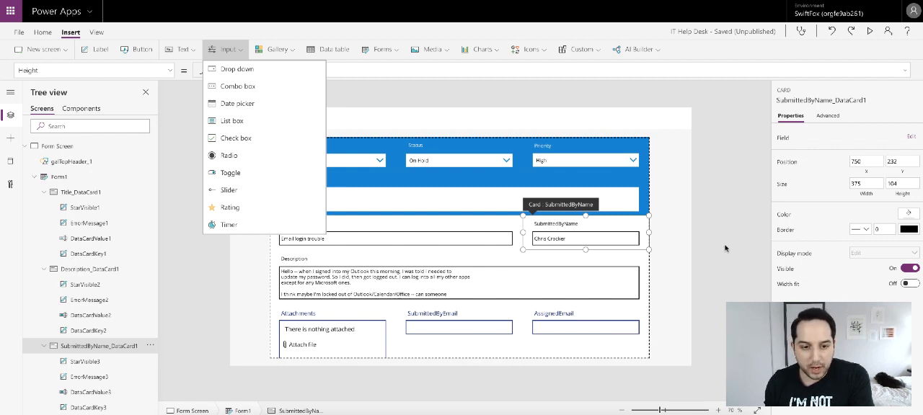
{"action": "left_click", "coordinate": [677, 159]}
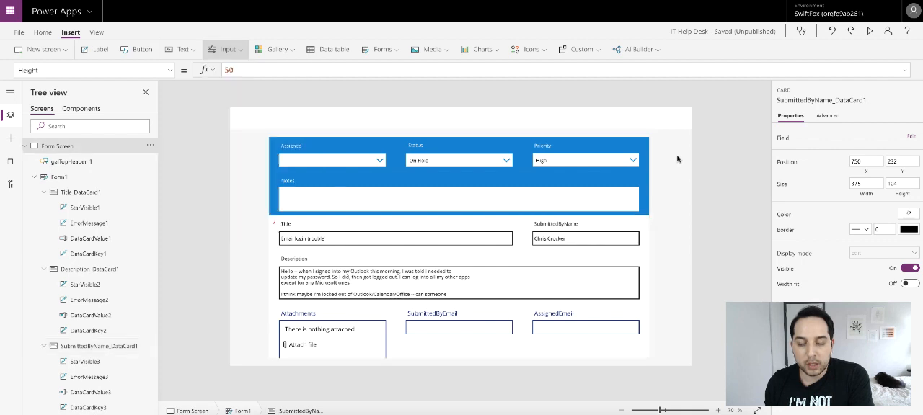
- In Form1's fields, move SubmittedByEmail directly below Title and remove the SubmittedByName field
{"action": "left_click", "coordinate": [549, 225]}
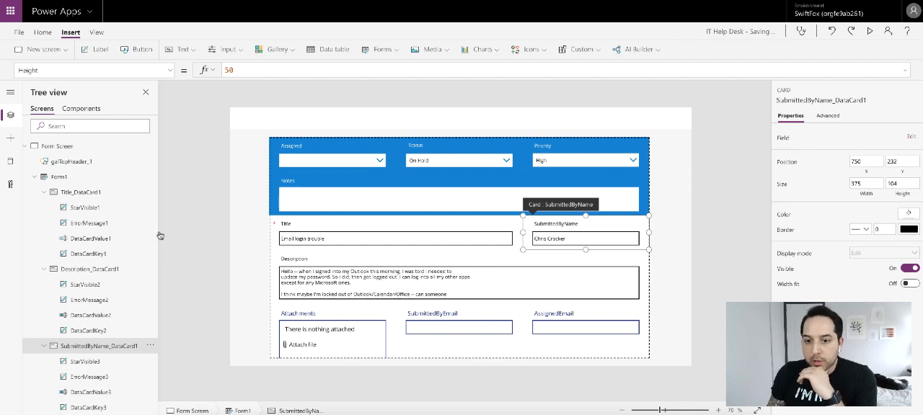
{"action": "left_click", "coordinate": [82, 181]}
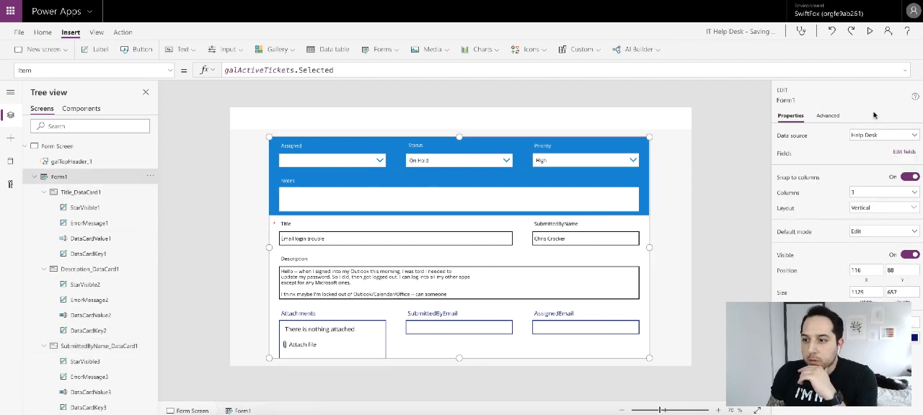
{"action": "left_click", "coordinate": [903, 153]}
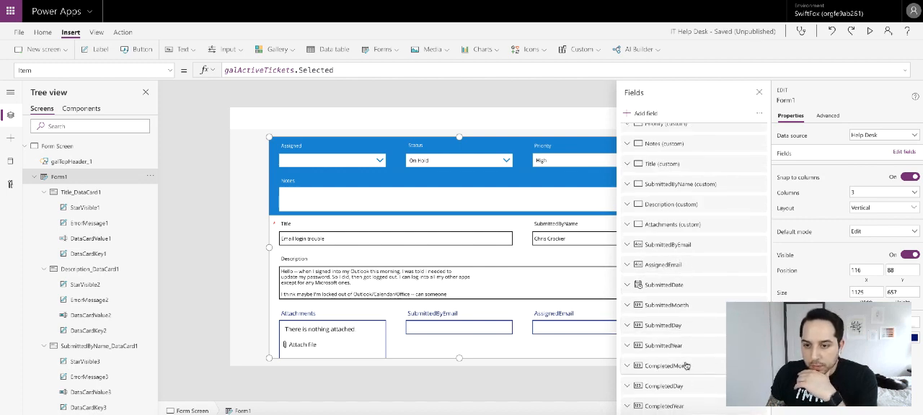
{"action": "left_click_drag", "start_coordinate": [682, 249], "coordinate": [679, 185]}
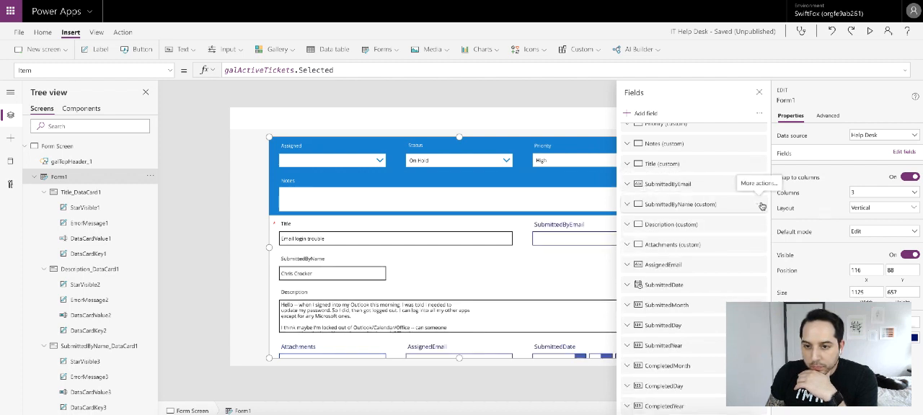
{"action": "left_click", "coordinate": [761, 206]}
{"action": "left_click", "coordinate": [778, 265]}
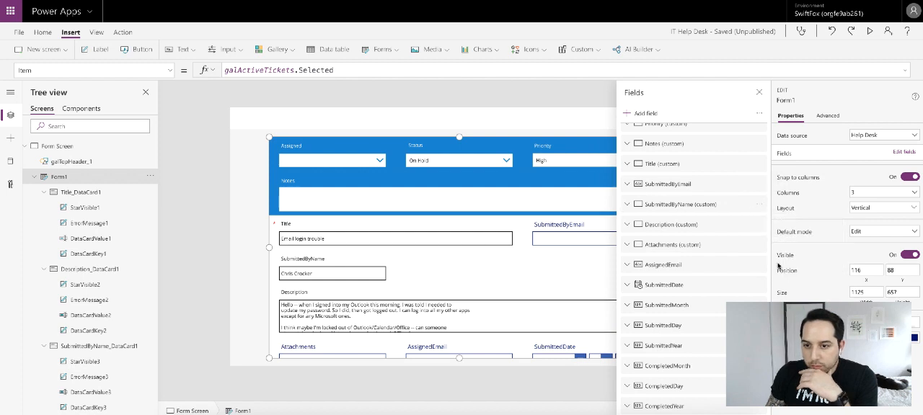
{"action": "left_click", "coordinate": [759, 92]}
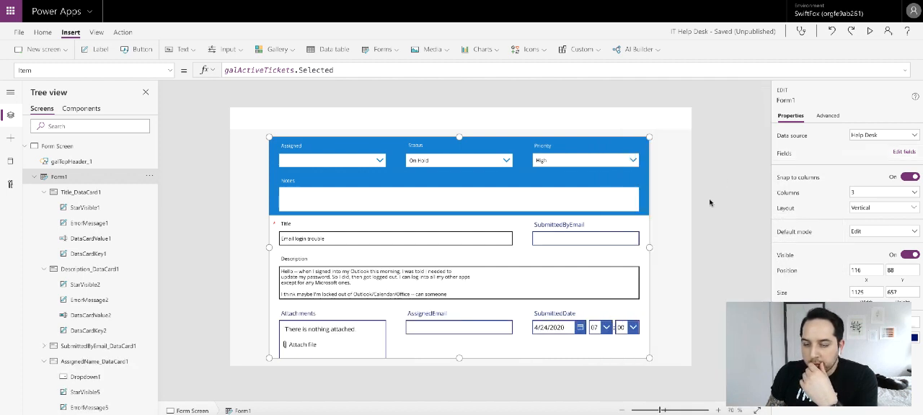
- Set the border color of the SubmittedByEmail card to black
{"action": "left_click", "coordinate": [585, 237]}
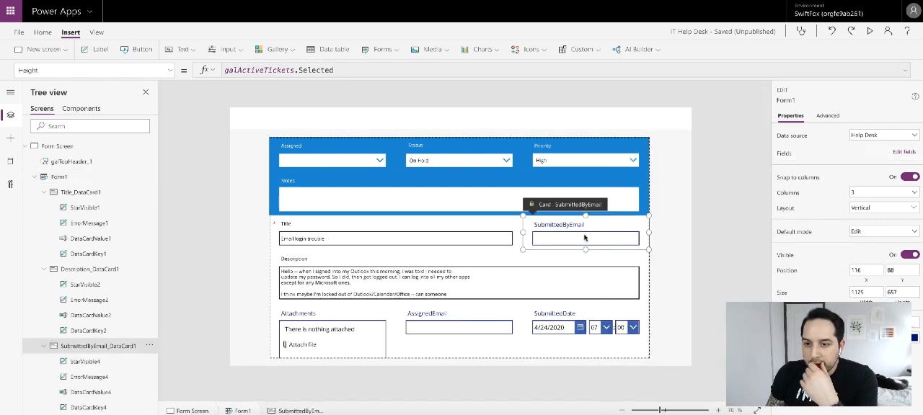
{"action": "left_click", "coordinate": [829, 119]}
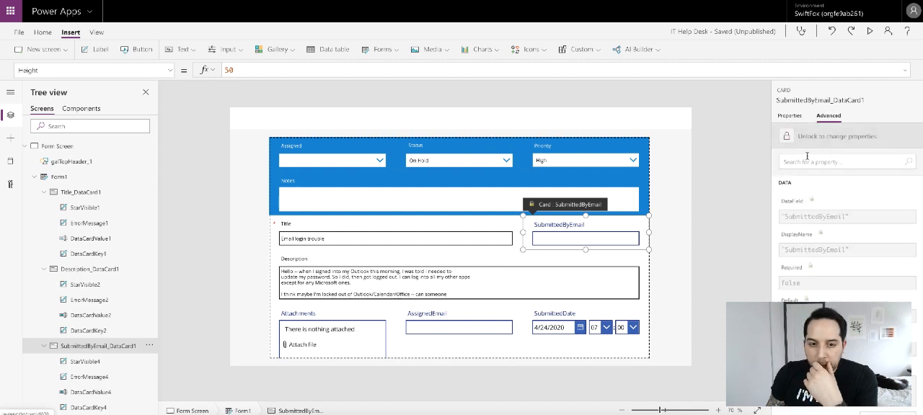
{"action": "left_click", "coordinate": [789, 116]}
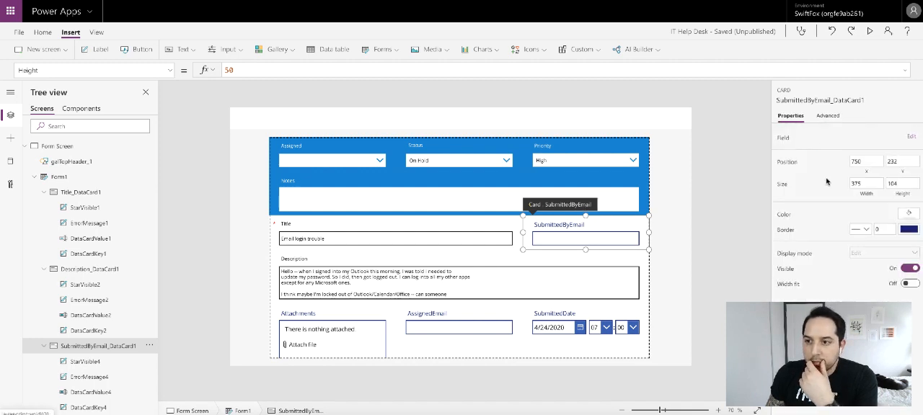
{"action": "left_click", "coordinate": [908, 230]}
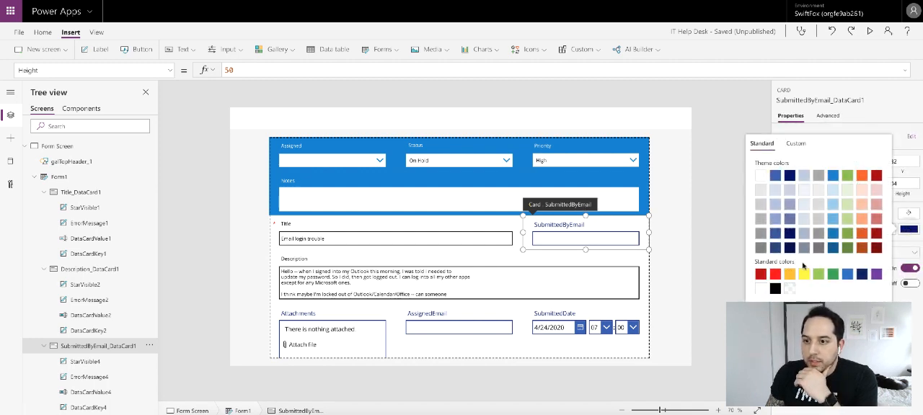
- Set the font size of the SubmittedByEmail card's label to 11
{"action": "left_click", "coordinate": [614, 227]}
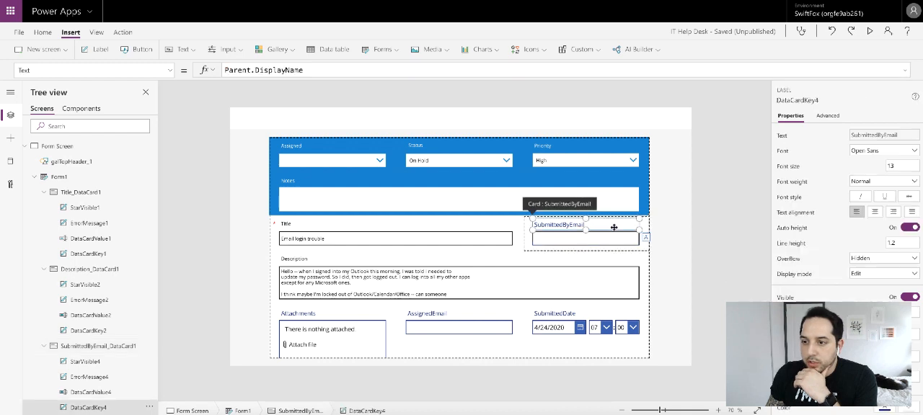
{"action": "left_click", "coordinate": [896, 166]}
{"action": "left_click", "coordinate": [839, 162]}
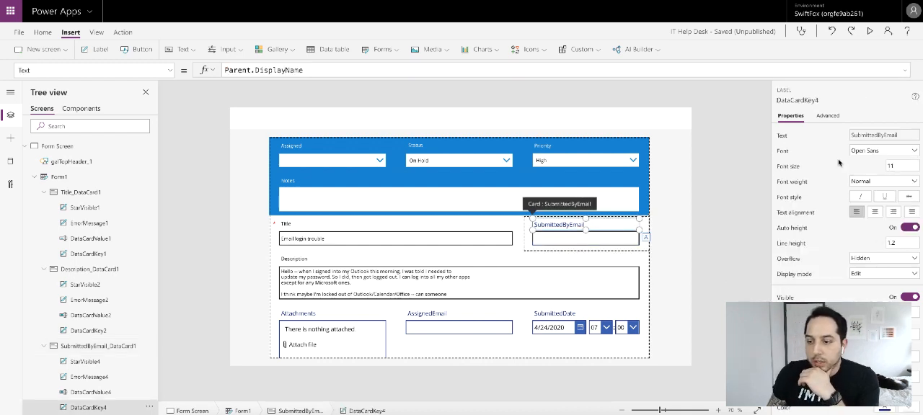
{"action": "scroll", "coordinate": [862, 266], "scroll_direction": "down", "scroll_amount": 2}
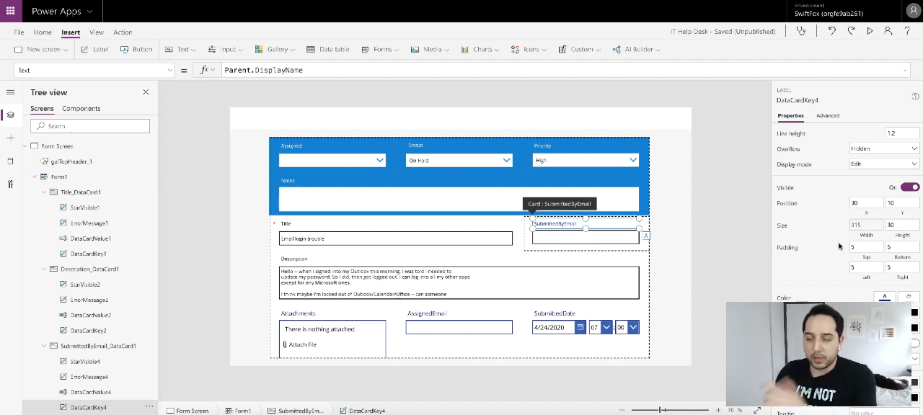
- Color the SubmittedByEmail card's label black and change its text to "Submitted by Email"
{"action": "left_click", "coordinate": [885, 298]}
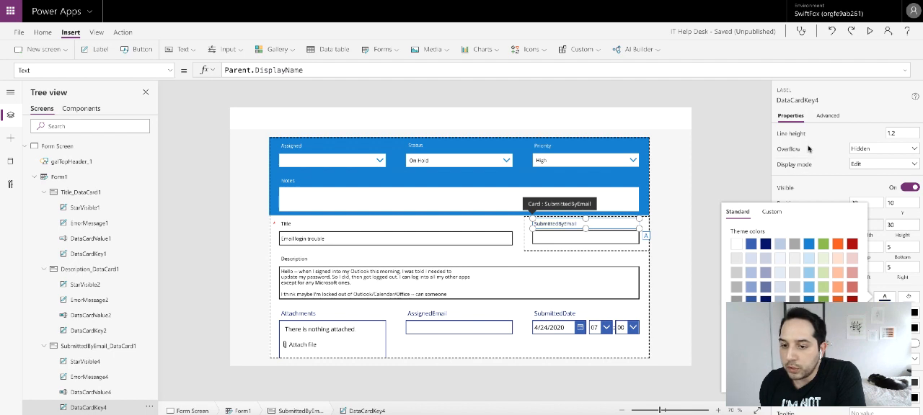
{"action": "left_click", "coordinate": [885, 105]}
{"action": "scroll", "coordinate": [851, 137], "scroll_direction": "up", "scroll_amount": 3}
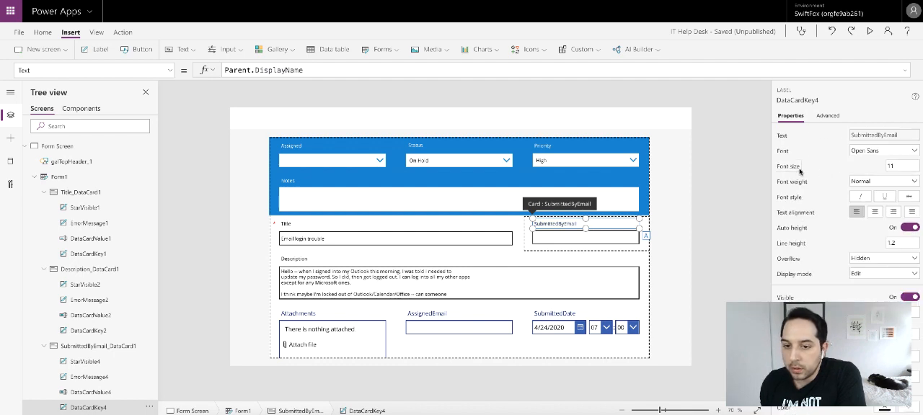
{"action": "double_click", "coordinate": [555, 225]}
{"action": "type", "text": "Submitted"}
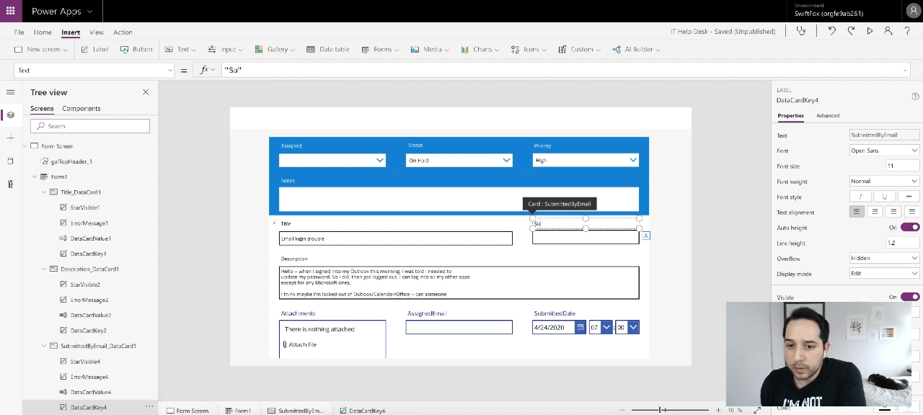
{"action": "type", "text": " by Email"}
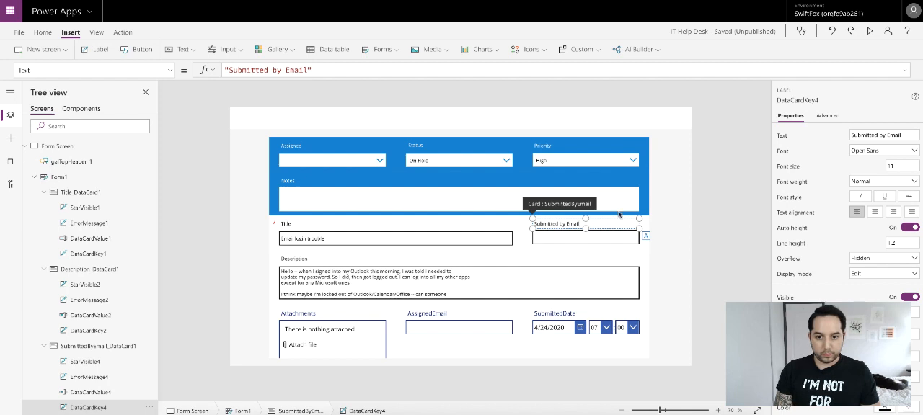
{"action": "left_click", "coordinate": [618, 214]}
- Set the font size of the SubmittedByEmail card's text input to 11
{"action": "left_click", "coordinate": [620, 241]}
{"action": "left_click", "coordinate": [620, 240]}
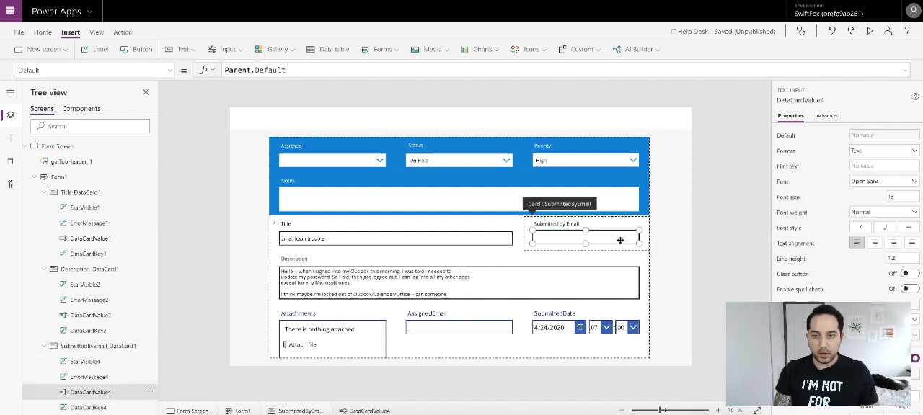
{"action": "double_click", "coordinate": [900, 196]}
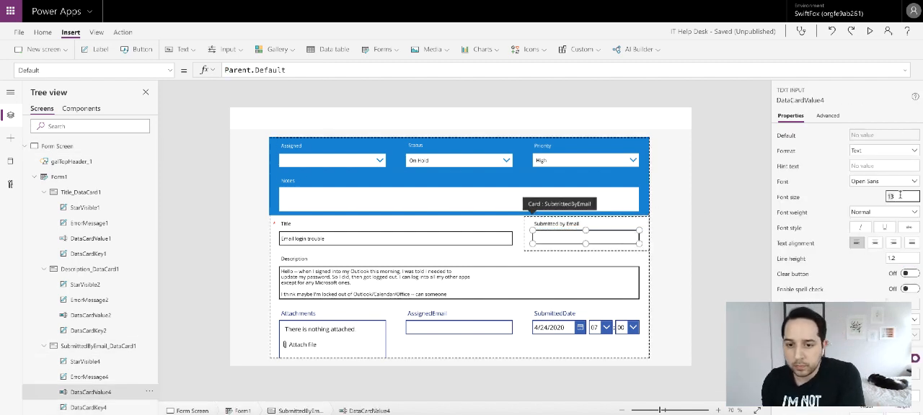
{"action": "type", "text": "11"}
{"action": "left_click", "coordinate": [851, 203]}
- Replace the Y position formula of the SubmittedByEmail card's text input with 49
{"action": "scroll", "coordinate": [856, 238], "scroll_direction": "down", "scroll_amount": 1}
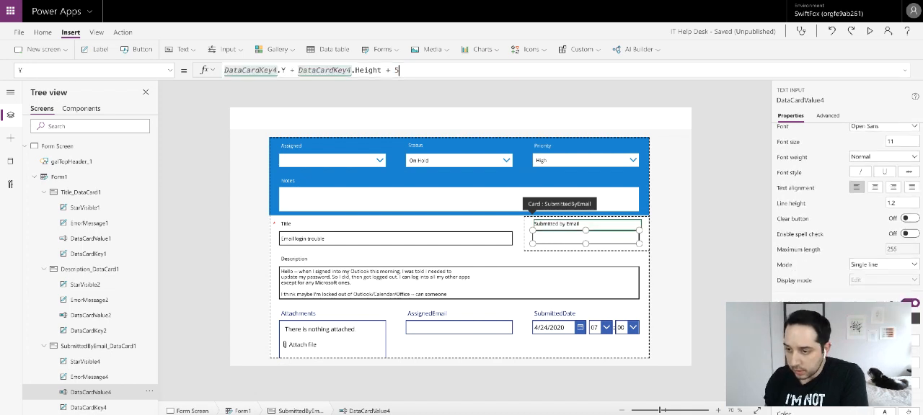
{"action": "left_click", "coordinate": [370, 67]}
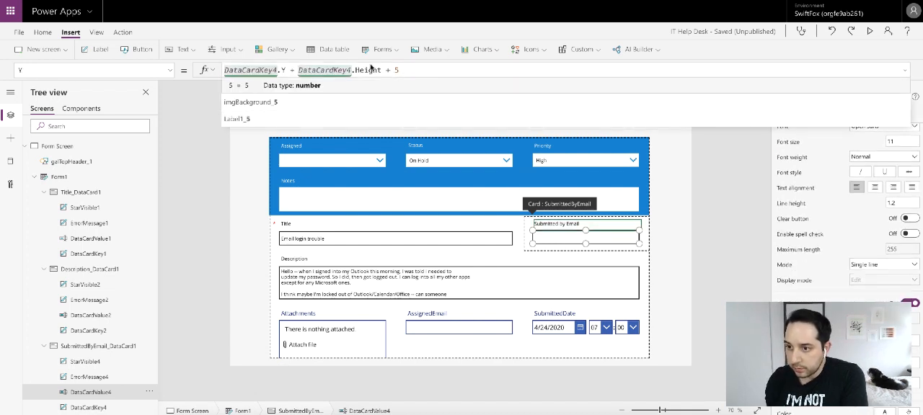
{"action": "key", "text": "ctrl+a"}
{"action": "type", "text": "49"}
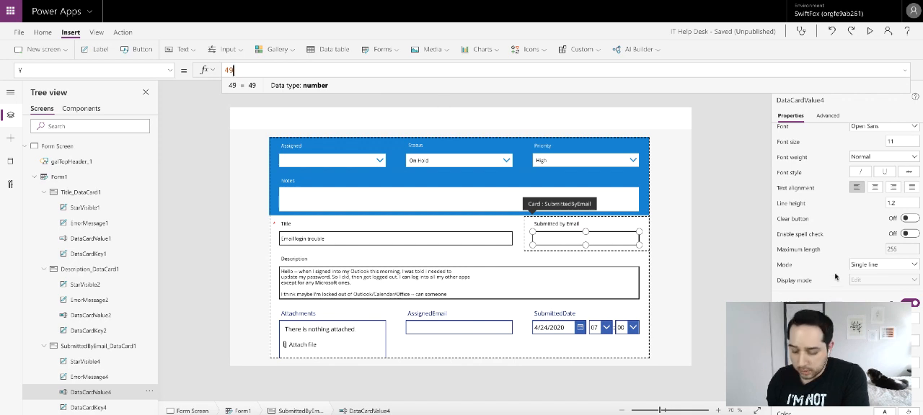
{"action": "left_click", "coordinate": [747, 281]}
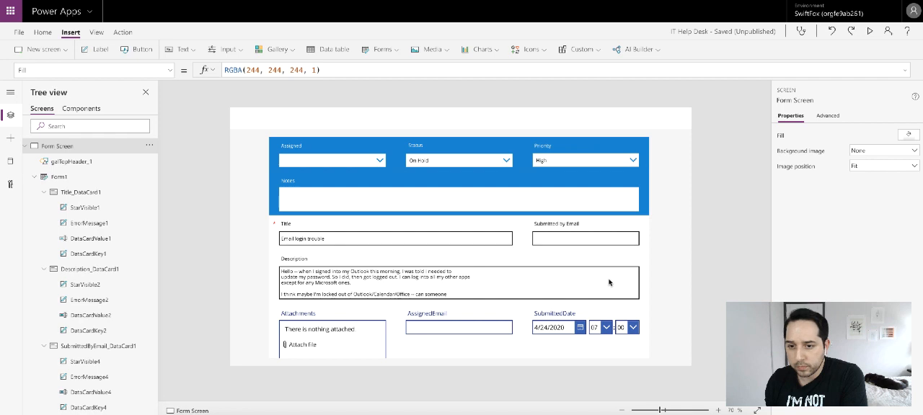
- Set the Attachments card's Width formula to Form1.Width
{"action": "left_click", "coordinate": [358, 335]}
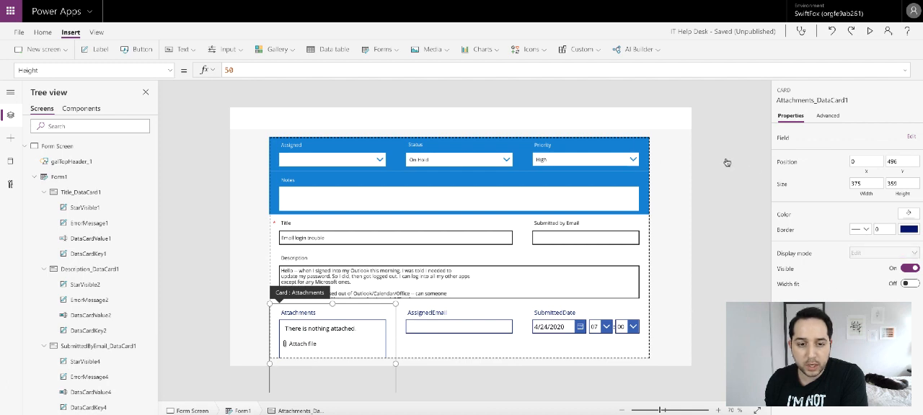
{"action": "left_click", "coordinate": [171, 70]}
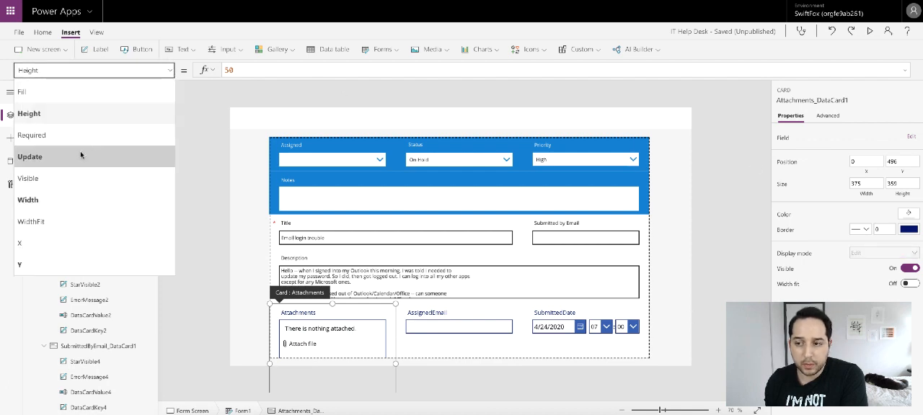
{"action": "left_click", "coordinate": [71, 200]}
{"action": "left_click", "coordinate": [226, 70]}
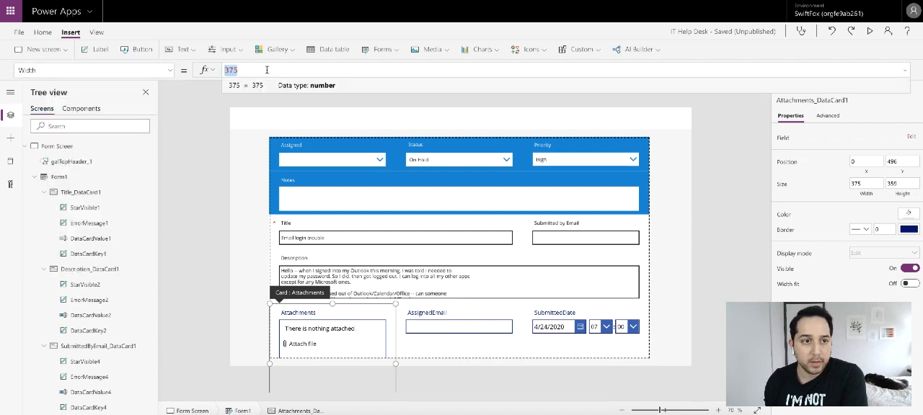
{"action": "type", "text": "Form1."}
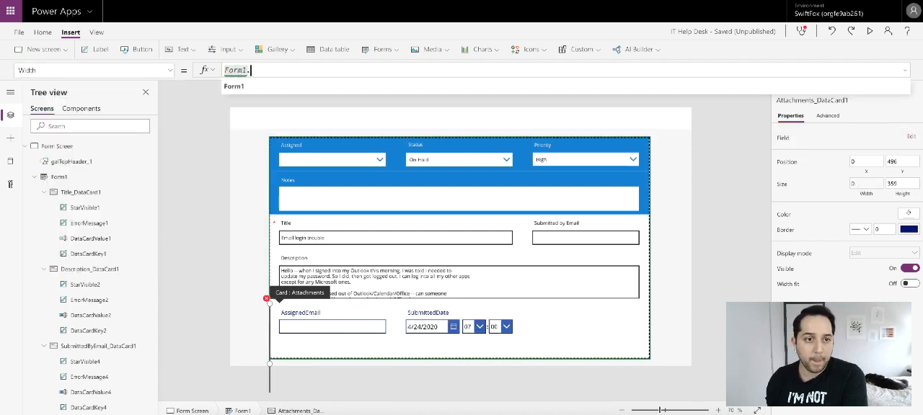
{"action": "type", "text": "Width"}
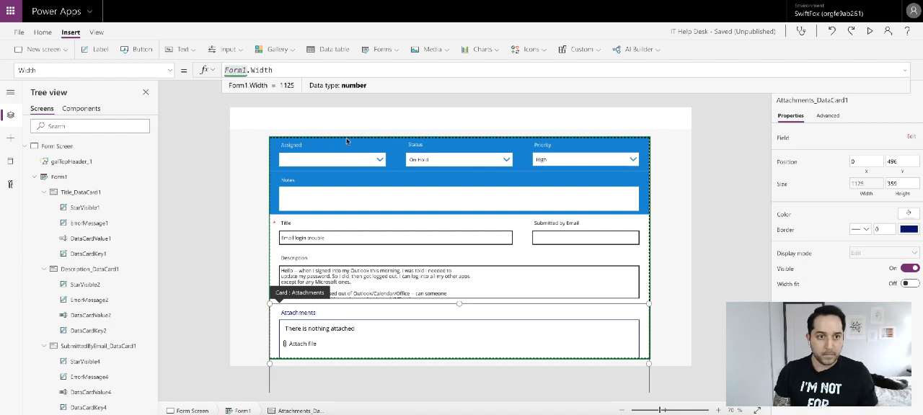
- Try to lower the Description card's height to the Notes card's 128
{"action": "left_click", "coordinate": [638, 264]}
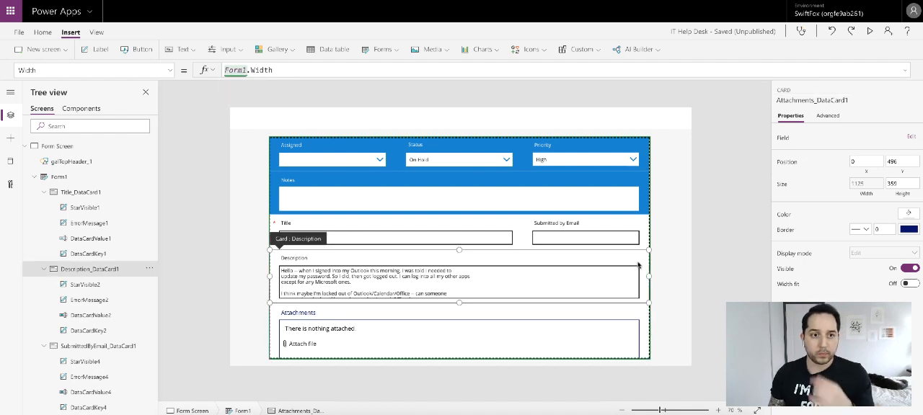
{"action": "left_click", "coordinate": [630, 220]}
{"action": "left_click", "coordinate": [633, 184]}
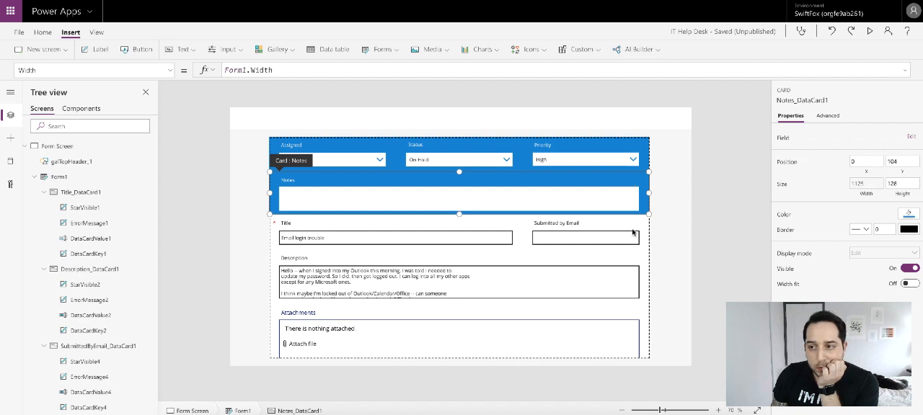
{"action": "left_click", "coordinate": [613, 265]}
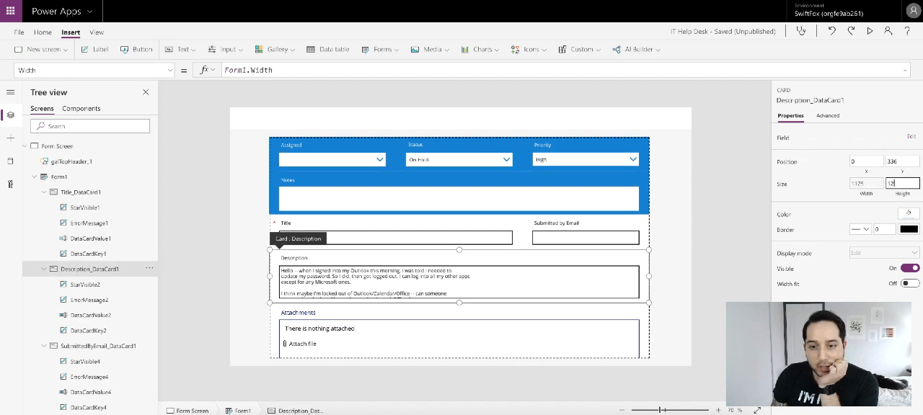
{"action": "key", "text": "Down"}
{"action": "key", "text": "Down"}
{"action": "key", "text": "Down"}
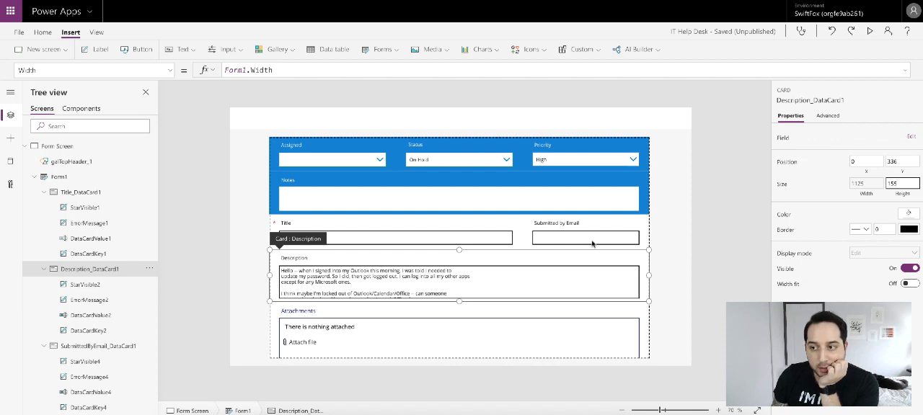
- Reduce the height of the Description card's text input to match the Notes text input
{"action": "left_click", "coordinate": [589, 193]}
{"action": "left_click", "coordinate": [589, 192]}
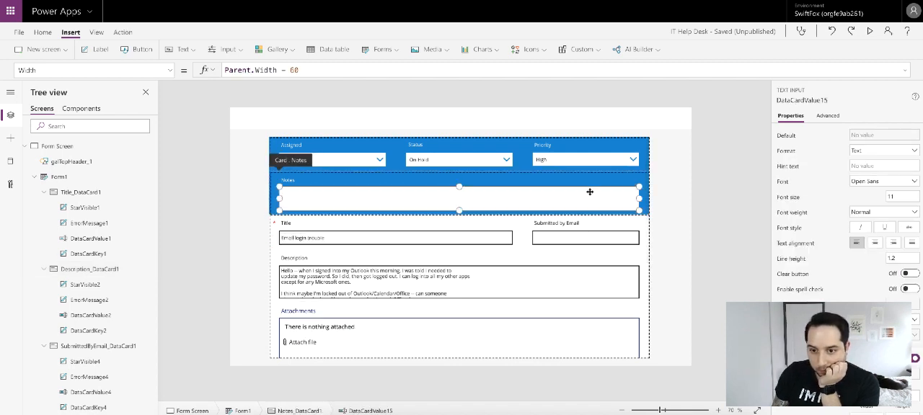
{"action": "left_click", "coordinate": [593, 277]}
{"action": "left_click", "coordinate": [593, 277]}
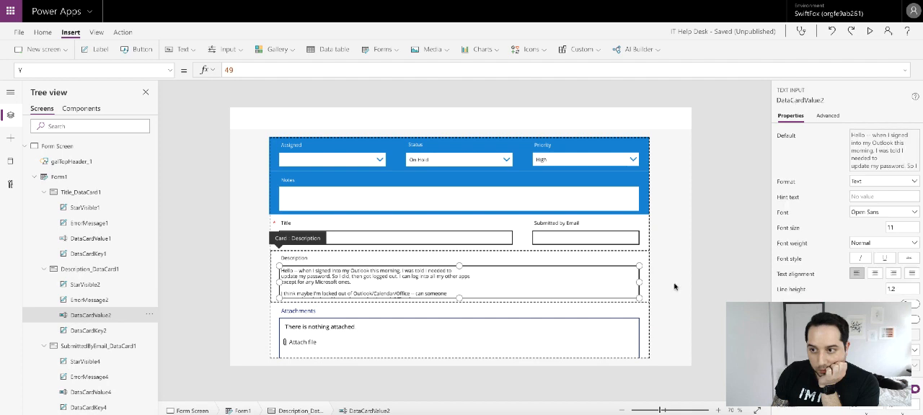
{"action": "scroll", "coordinate": [901, 287], "scroll_direction": "down", "scroll_amount": 2}
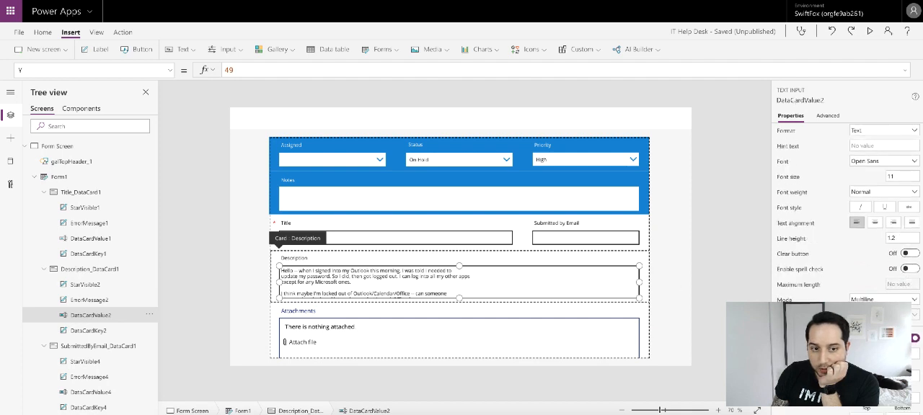
{"action": "key", "text": "Return"}
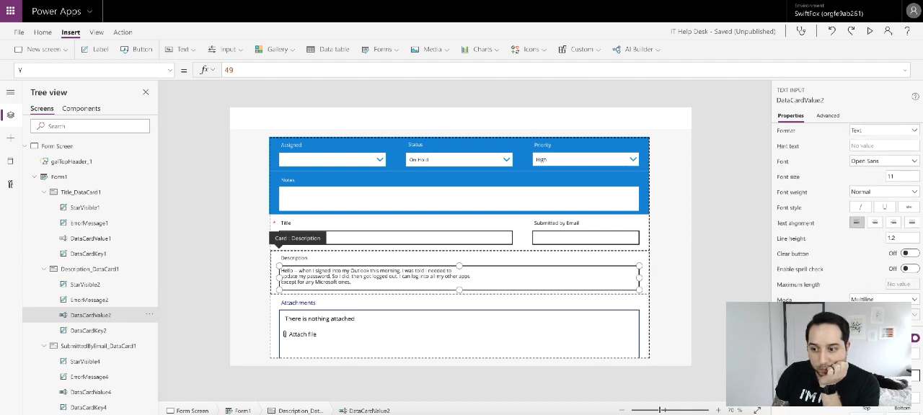
- Retry giving the Description card the same height of 128 as the Notes card
{"action": "left_click", "coordinate": [648, 278]}
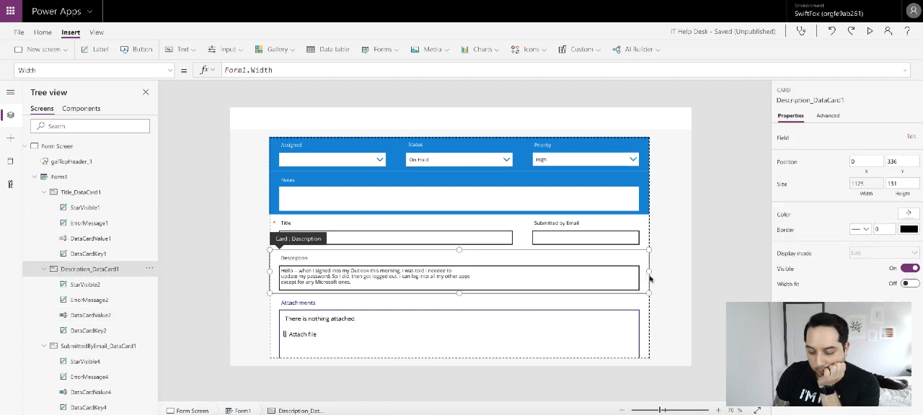
{"action": "left_click", "coordinate": [624, 228]}
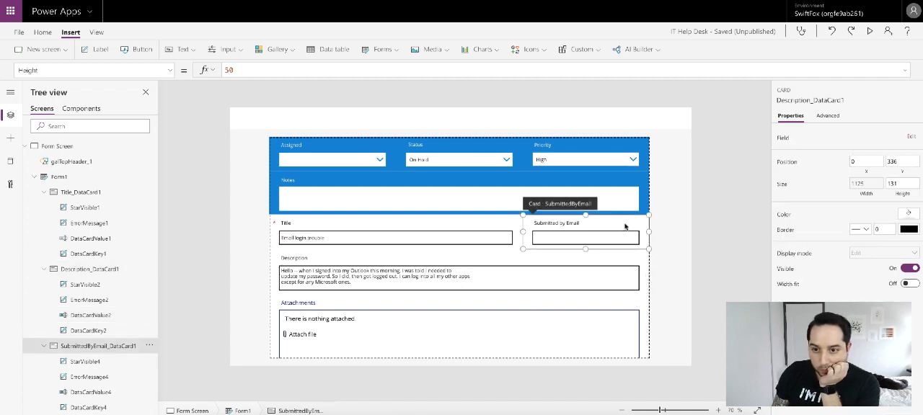
{"action": "left_click", "coordinate": [500, 184]}
{"action": "left_click", "coordinate": [486, 261]}
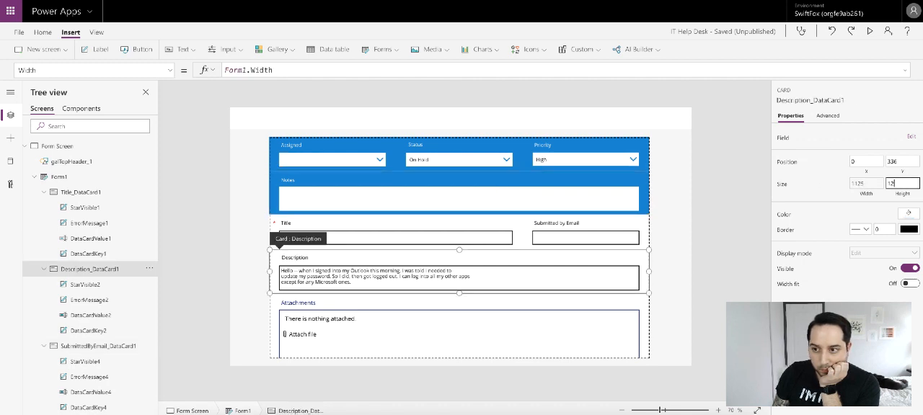
{"action": "left_click", "coordinate": [696, 260]}
- Check the Description text input's size settings and set the height of the Attachments card's attachment control to 72
{"action": "left_click", "coordinate": [500, 305]}
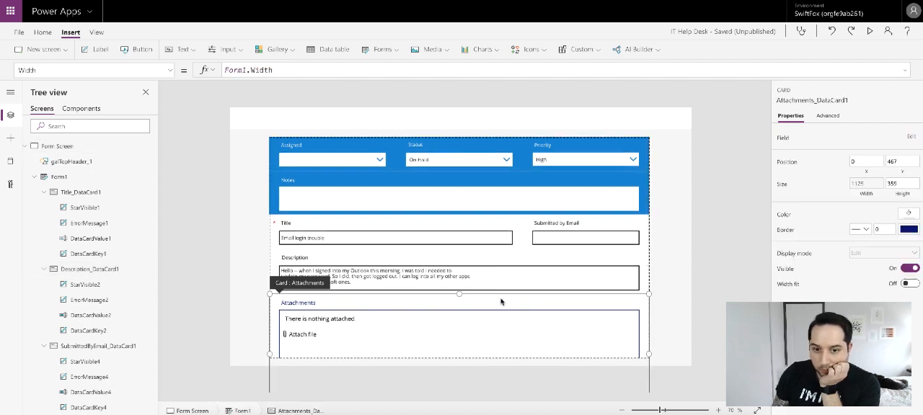
{"action": "left_click", "coordinate": [561, 276]}
{"action": "left_click", "coordinate": [561, 274]}
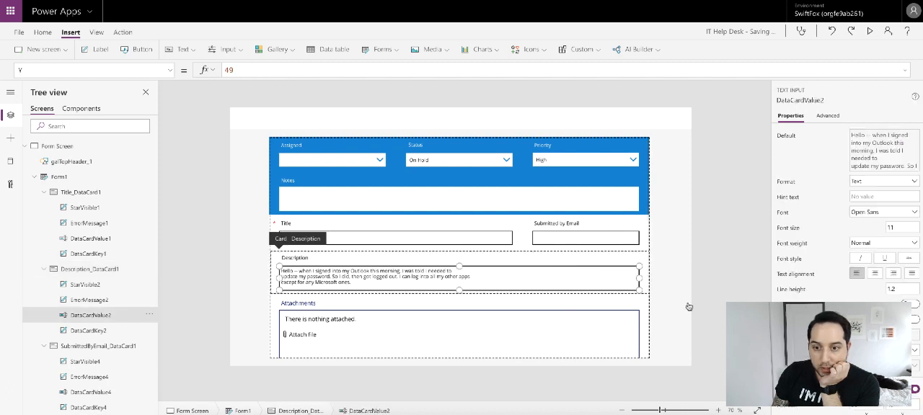
{"action": "scroll", "coordinate": [838, 277], "scroll_direction": "down", "scroll_amount": 2}
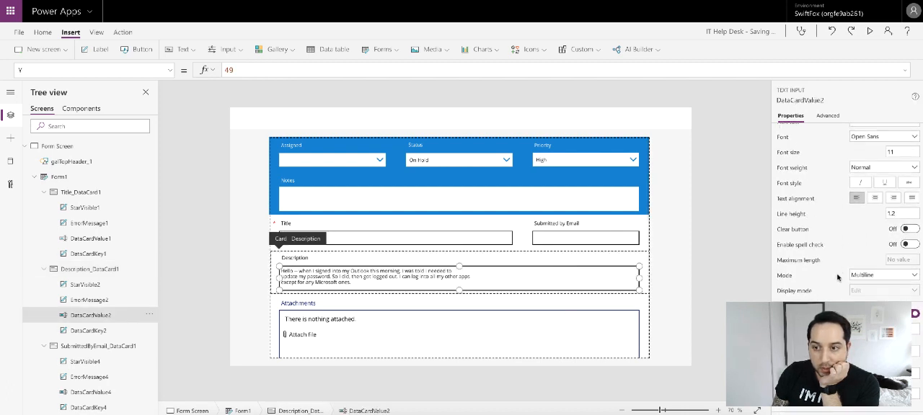
{"action": "left_click", "coordinate": [551, 338]}
{"action": "left_click", "coordinate": [527, 336]}
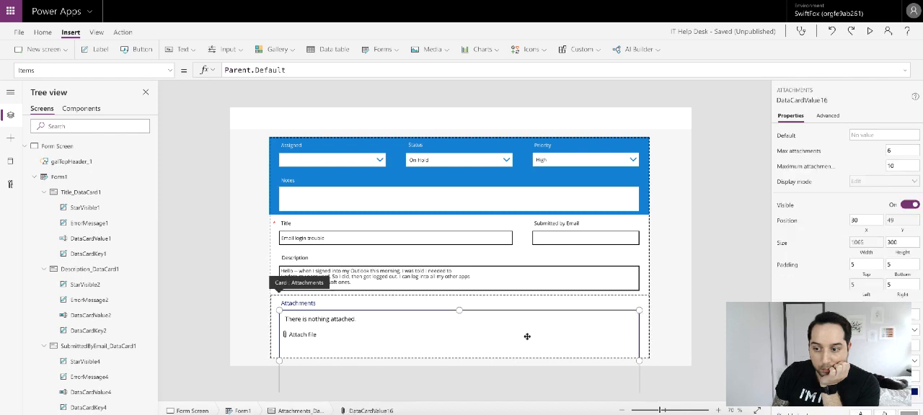
{"action": "left_click", "coordinate": [905, 243]}
{"action": "type", "text": "72"}
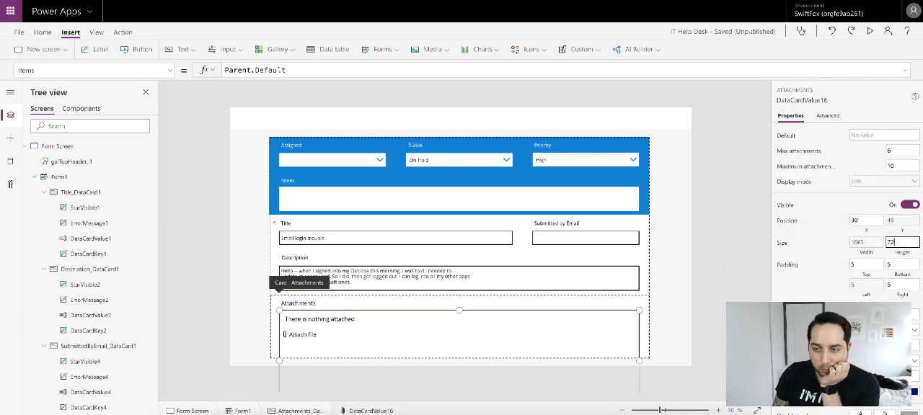
- Set the height of the Attachments card to 128
{"action": "left_click", "coordinate": [646, 304]}
{"action": "left_click", "coordinate": [903, 183]}
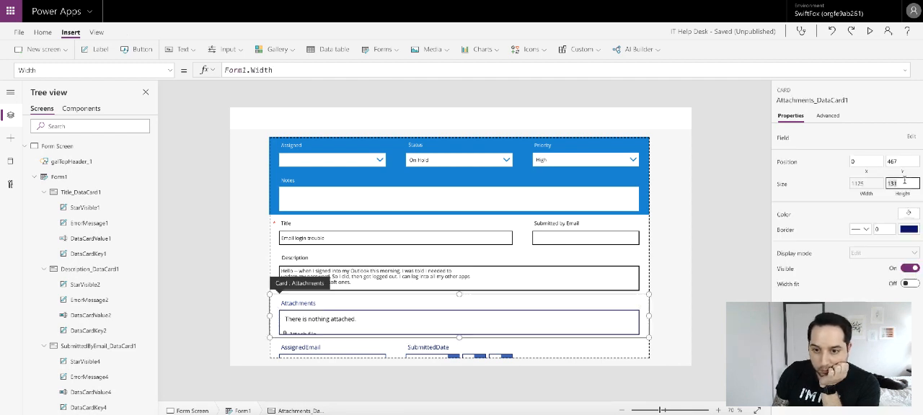
{"action": "type", "text": "128"}
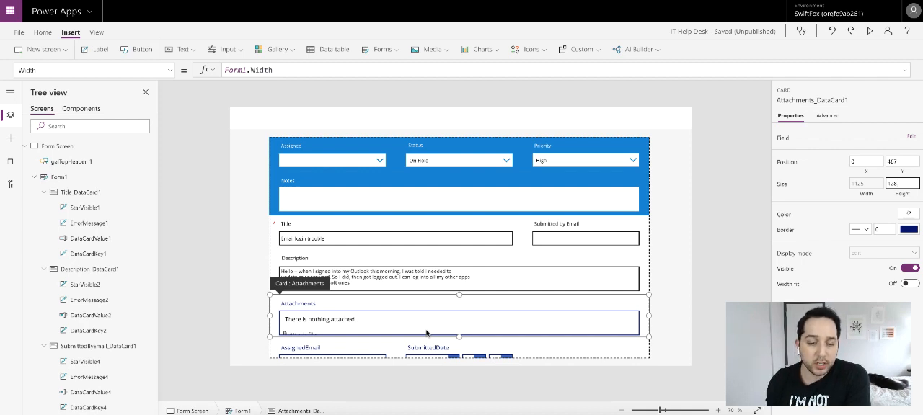
- Set the font size of the Attachments card's label to 11
{"action": "left_click", "coordinate": [312, 324]}
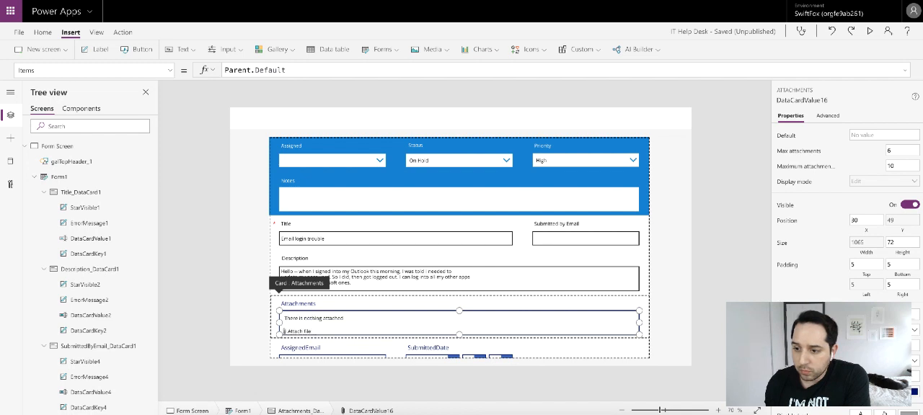
{"action": "left_click", "coordinate": [339, 306]}
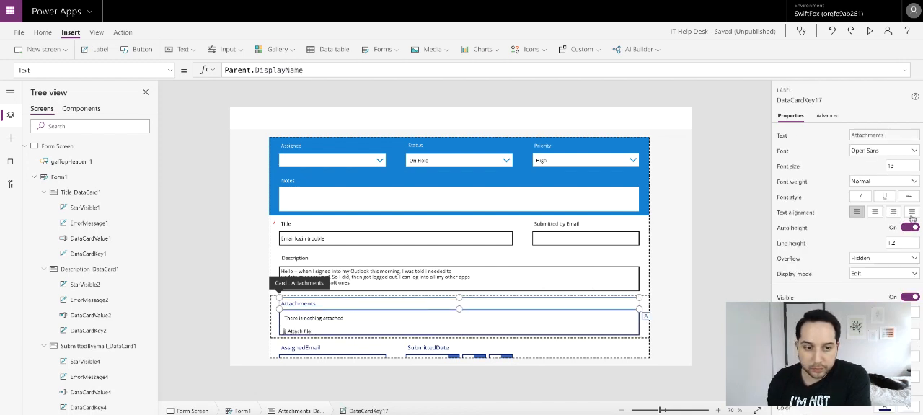
{"action": "double_click", "coordinate": [895, 165]}
{"action": "type", "text": "11"}
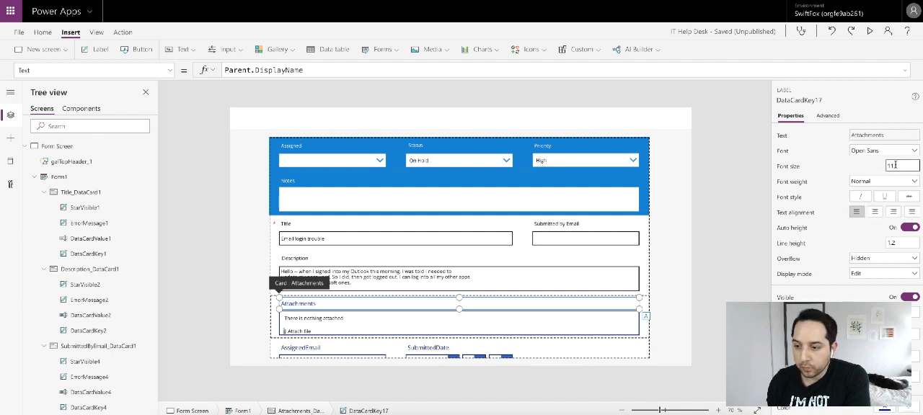
{"action": "left_click", "coordinate": [656, 308]}
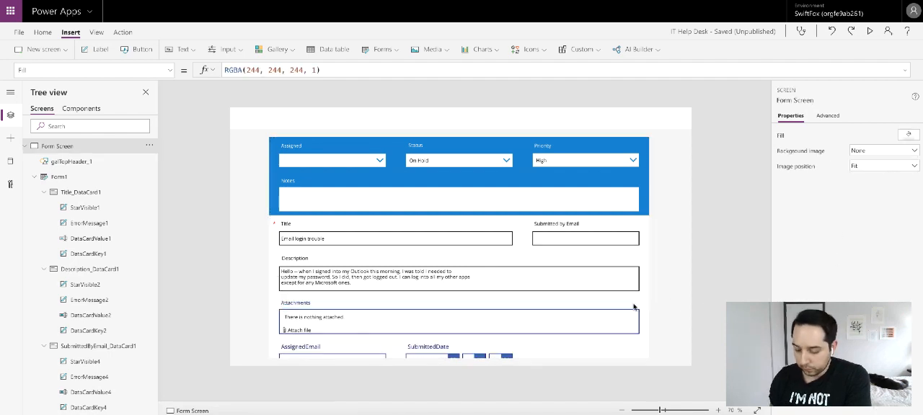
- Change the Attachments card's border color to black
{"action": "left_click", "coordinate": [635, 306]}
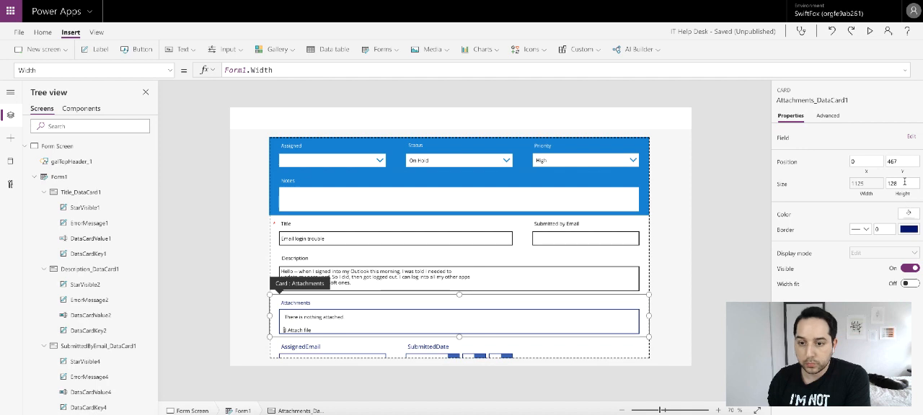
{"action": "left_click", "coordinate": [907, 216]}
{"action": "left_click", "coordinate": [777, 289]}
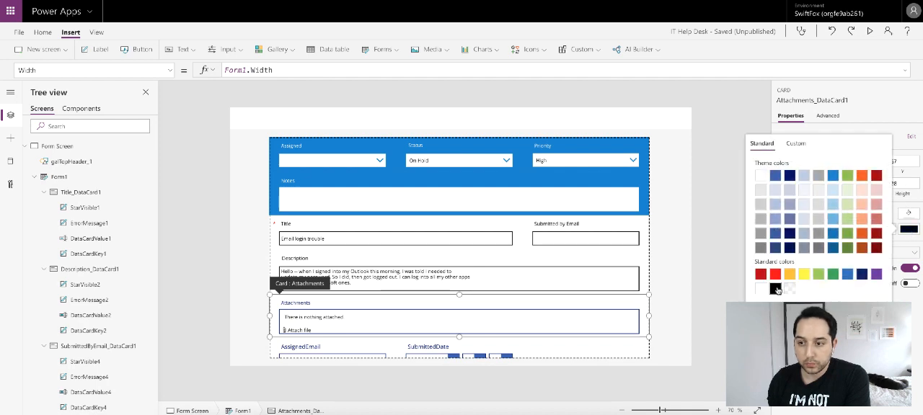
- Change the text color of the Attachments card's label and its attachment control to black
{"action": "left_click", "coordinate": [344, 303]}
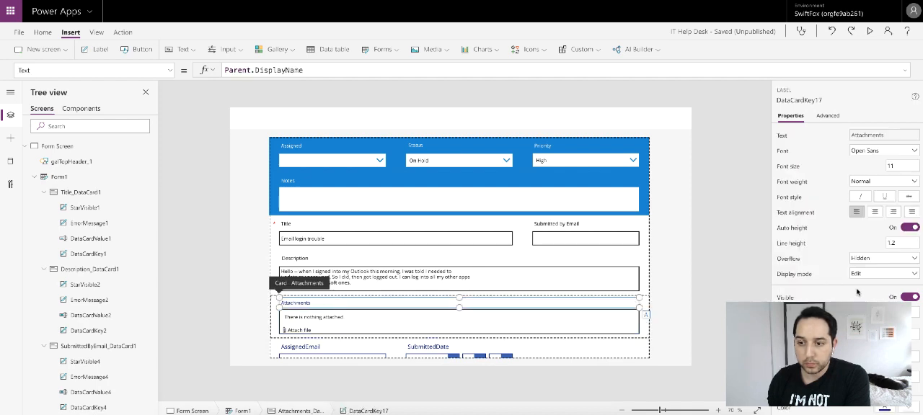
{"action": "scroll", "coordinate": [879, 252], "scroll_direction": "down", "scroll_amount": 3}
{"action": "left_click", "coordinate": [885, 288]}
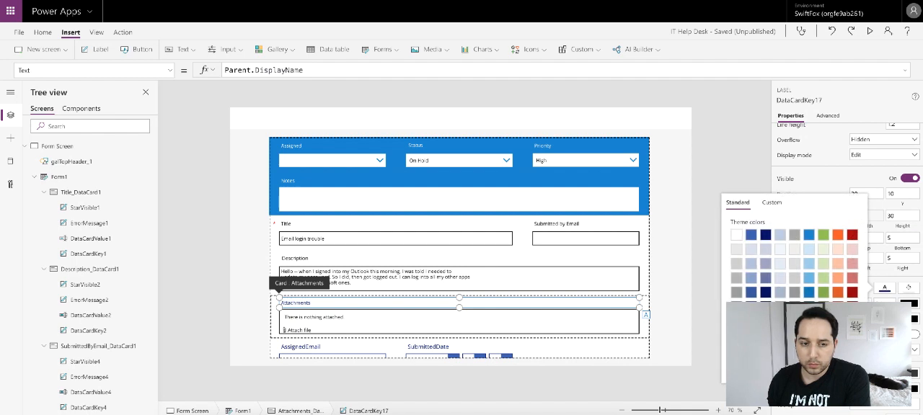
{"action": "left_click", "coordinate": [359, 326]}
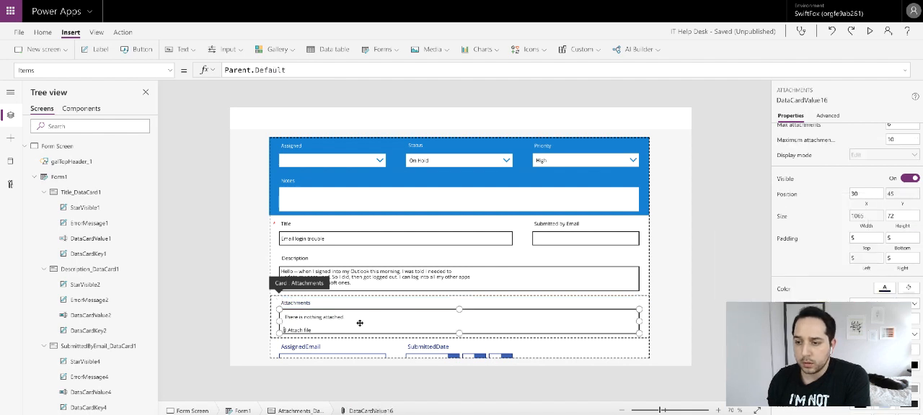
{"action": "scroll", "coordinate": [883, 245], "scroll_direction": "down", "scroll_amount": 1}
{"action": "left_click", "coordinate": [883, 247]}
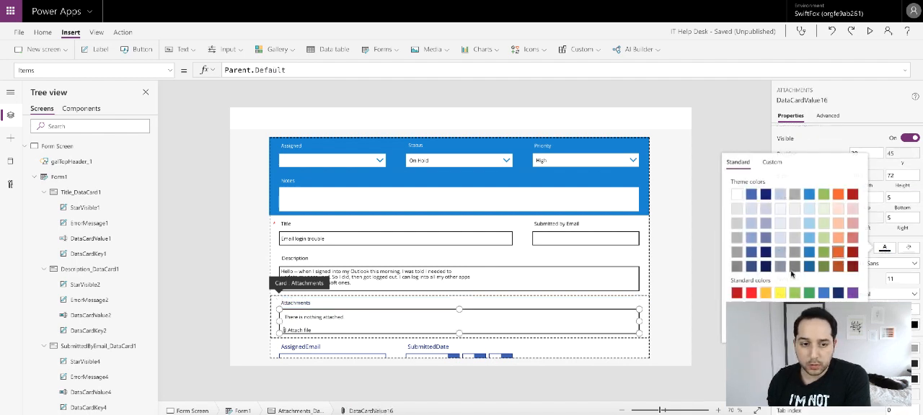
{"action": "left_click", "coordinate": [729, 107]}
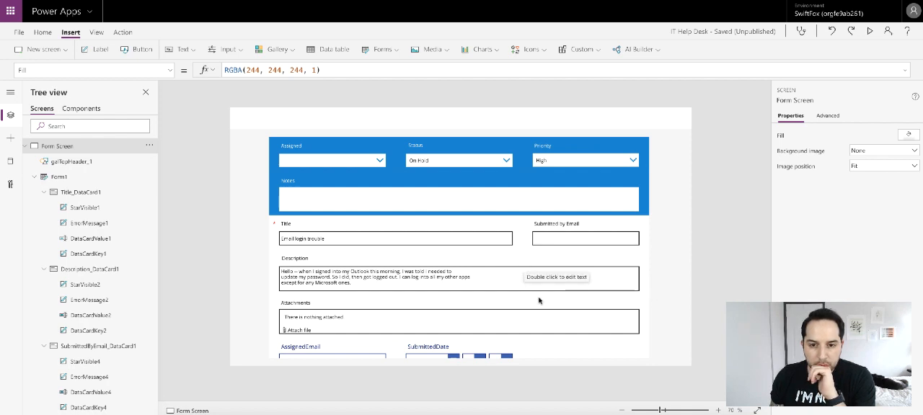
- Remove the AssignedEmail field from the ticket form
{"action": "scroll", "coordinate": [516, 335], "scroll_direction": "down", "scroll_amount": 1}
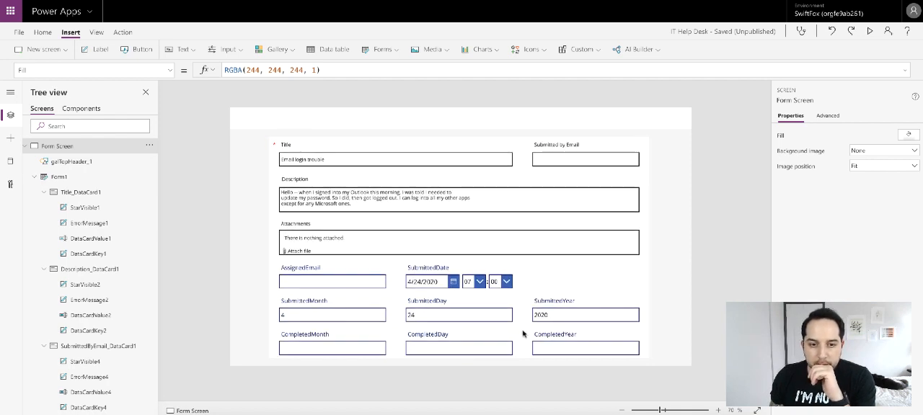
{"action": "scroll", "coordinate": [522, 335], "scroll_direction": "up", "scroll_amount": 1}
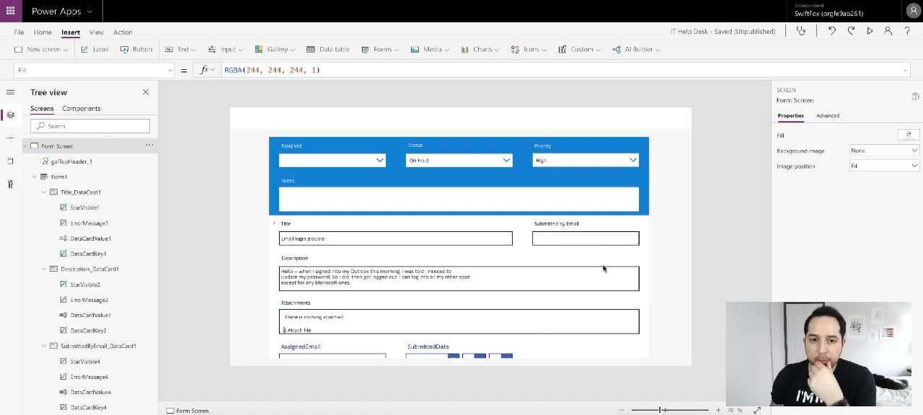
{"action": "scroll", "coordinate": [603, 265], "scroll_direction": "down", "scroll_amount": 1}
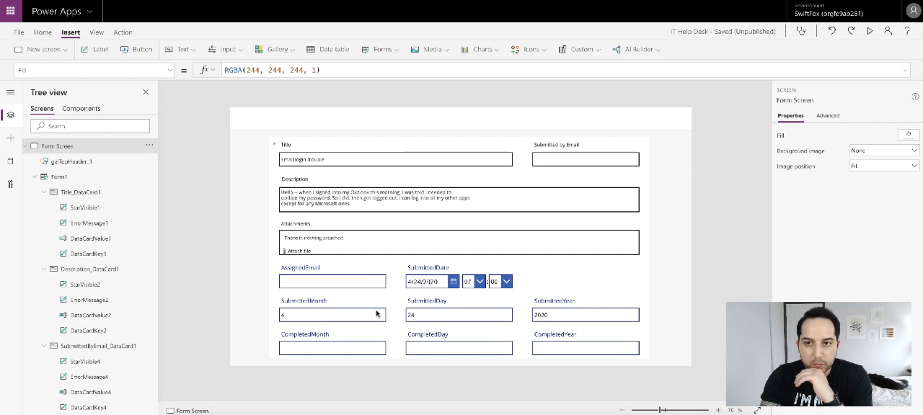
{"action": "left_click", "coordinate": [557, 291]}
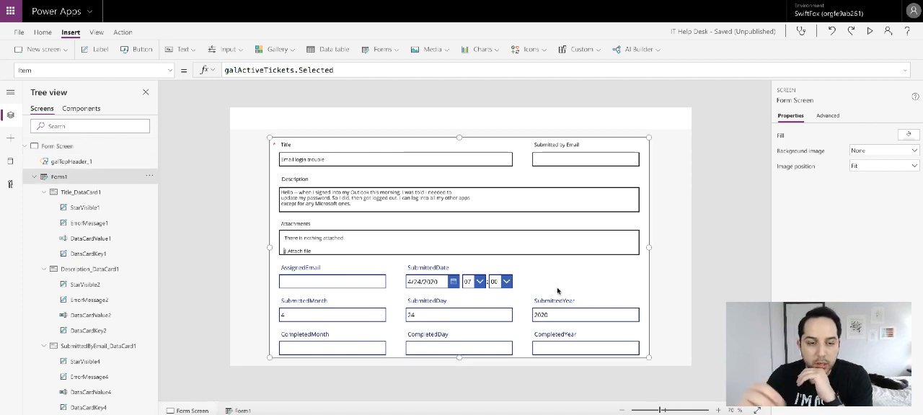
{"action": "left_click", "coordinate": [368, 268]}
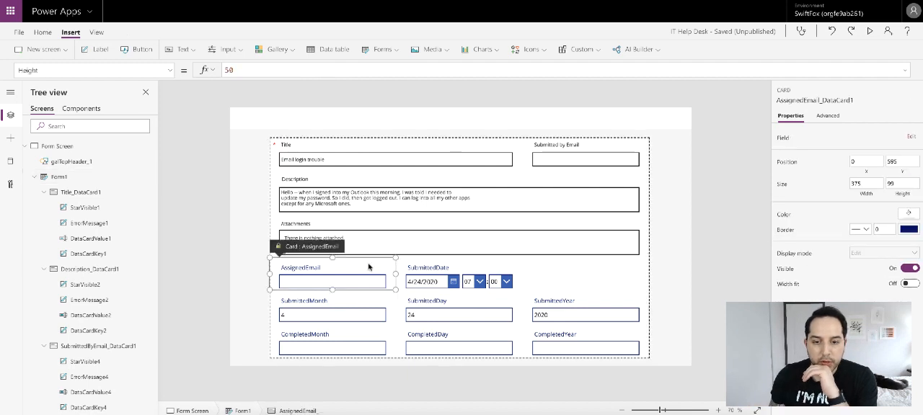
{"action": "scroll", "coordinate": [108, 238], "scroll_direction": "up", "scroll_amount": 1}
{"action": "left_click", "coordinate": [72, 200]}
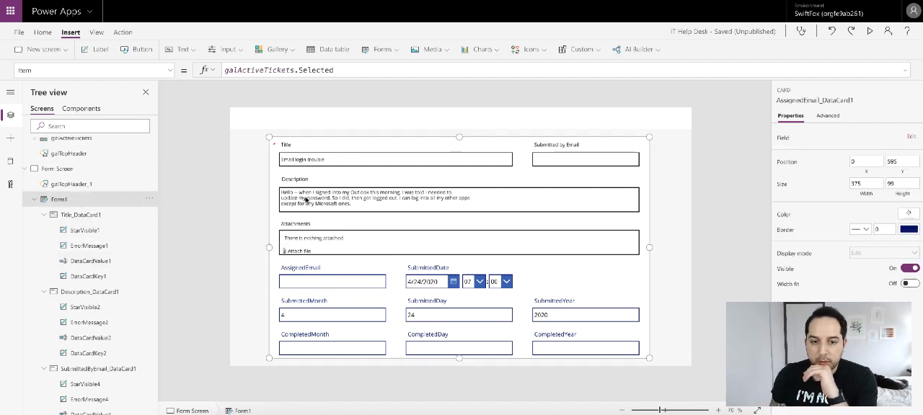
{"action": "left_click", "coordinate": [903, 152]}
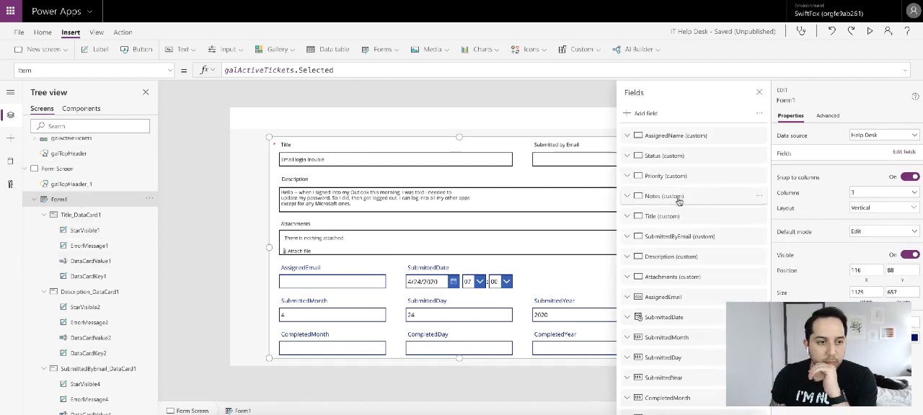
{"action": "scroll", "coordinate": [721, 252], "scroll_direction": "down", "scroll_amount": 1}
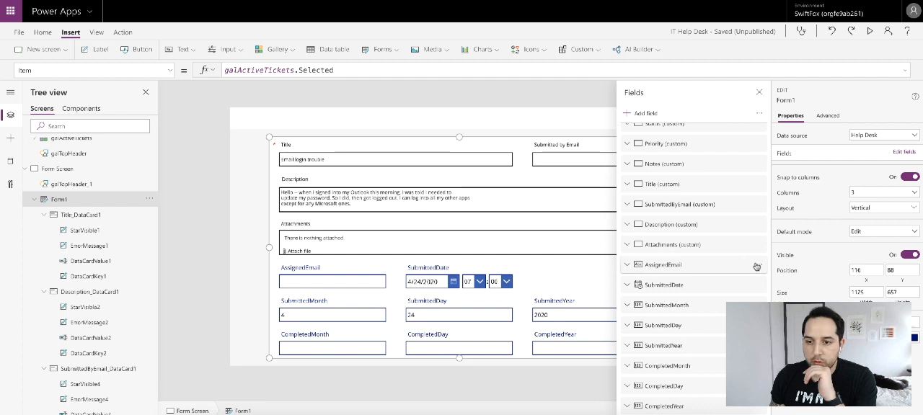
{"action": "left_click", "coordinate": [759, 265]}
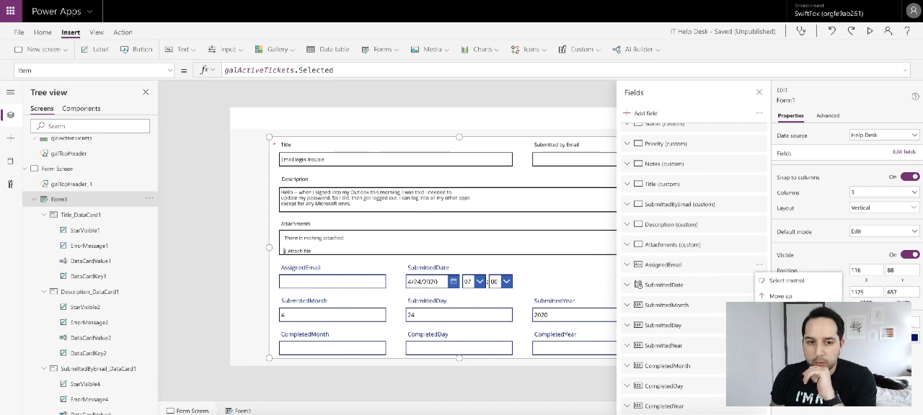
{"action": "left_click", "coordinate": [778, 326]}
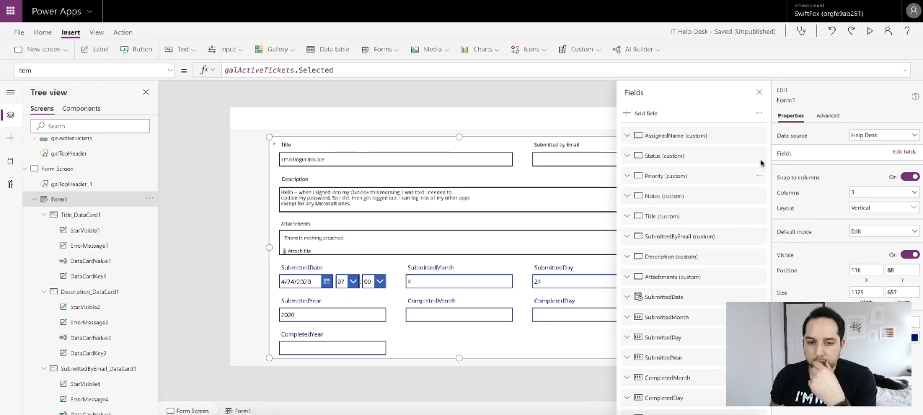
{"action": "left_click", "coordinate": [760, 95]}
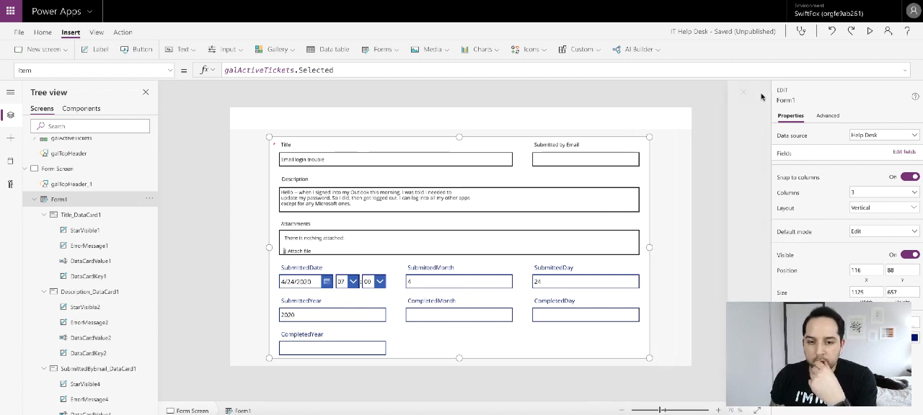
- Open the advanced properties of the SubmittedDate card and check its label's properties
{"action": "left_click", "coordinate": [342, 277]}
{"action": "left_click", "coordinate": [827, 117]}
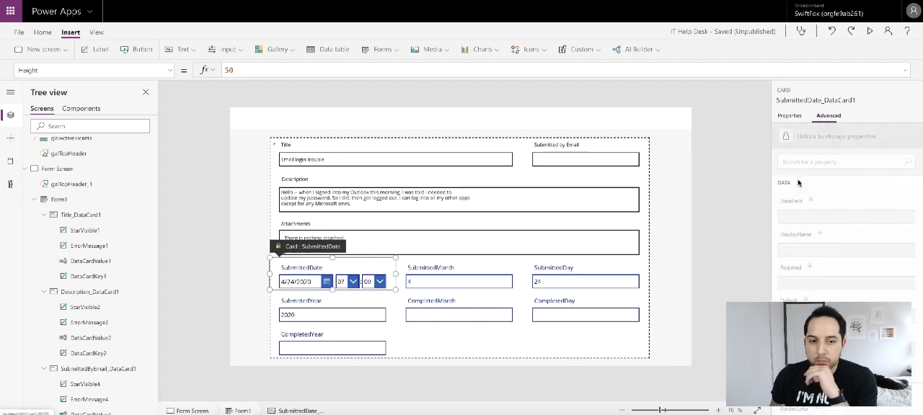
{"action": "left_click", "coordinate": [329, 265]}
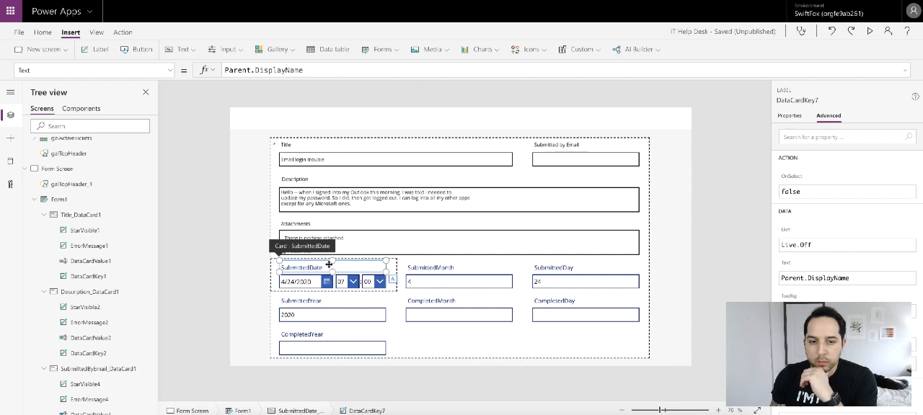
{"action": "left_click", "coordinate": [273, 270]}
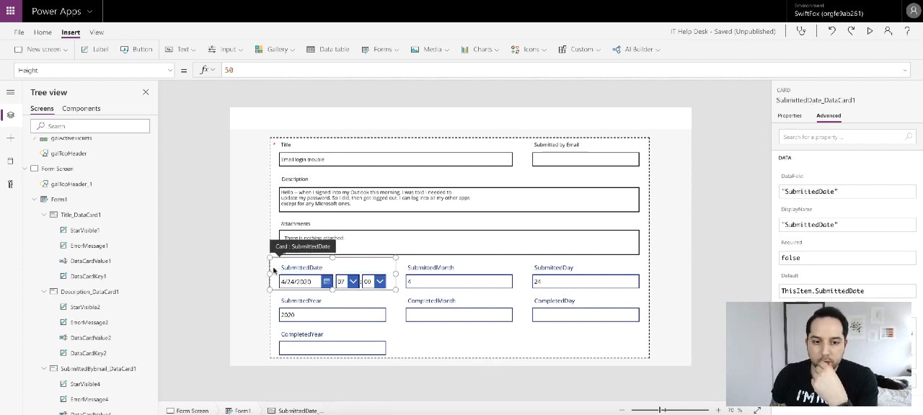
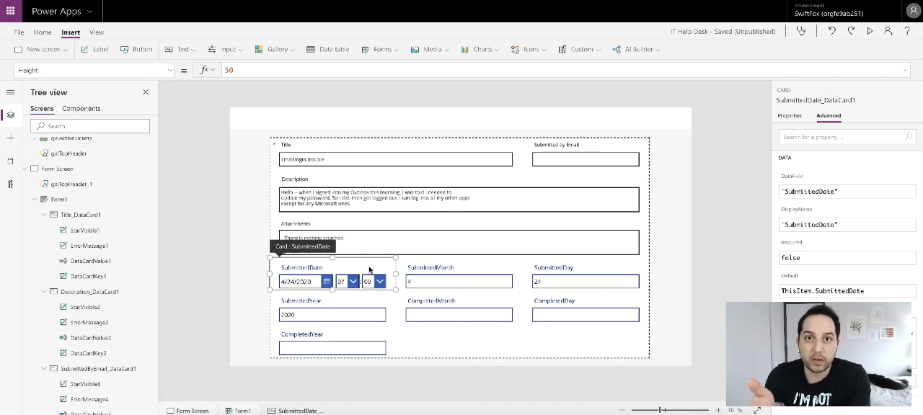
- Remove the SubmittedDate field from Form1's fields
{"action": "left_click", "coordinate": [470, 283]}
{"action": "left_click", "coordinate": [551, 281]}
{"action": "left_click", "coordinate": [333, 309]}
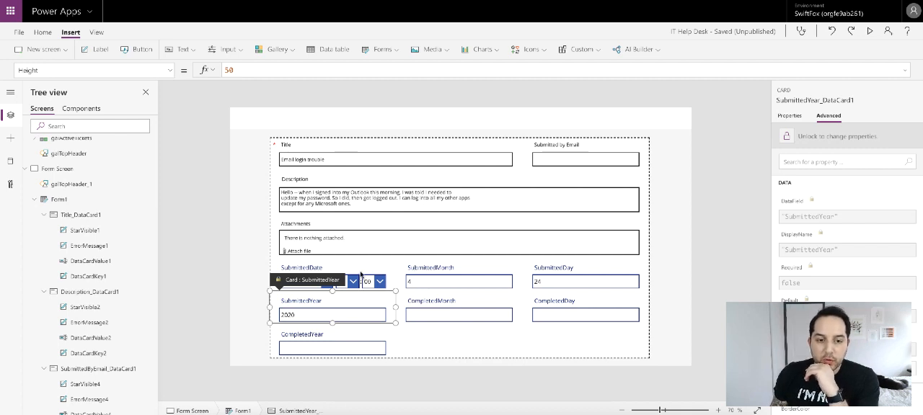
{"action": "left_click", "coordinate": [360, 274]}
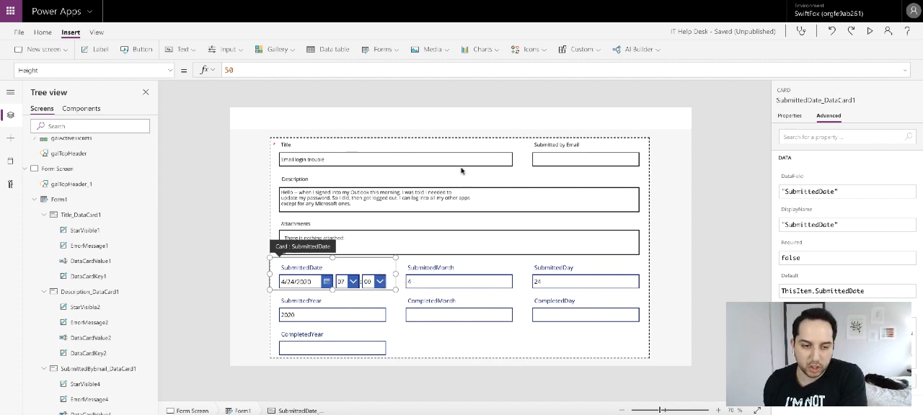
{"action": "left_click", "coordinate": [60, 200]}
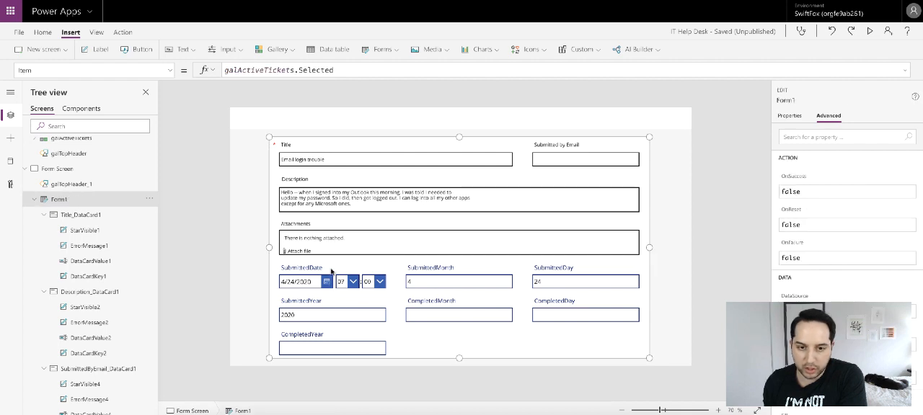
{"action": "left_click", "coordinate": [790, 117]}
{"action": "left_click", "coordinate": [904, 152]}
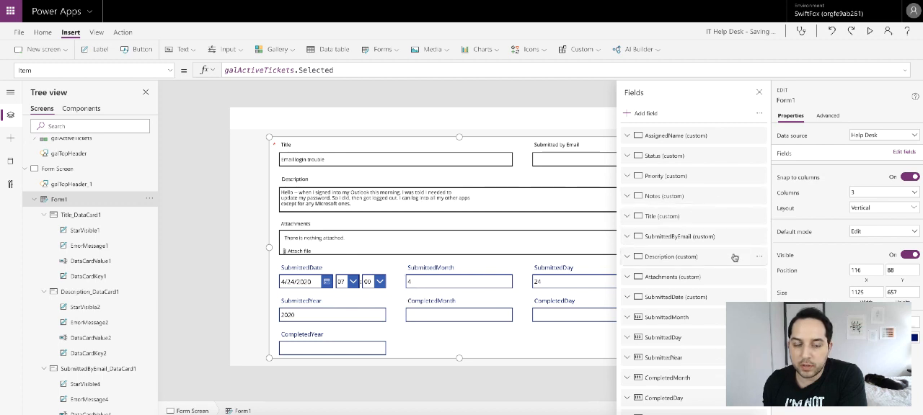
{"action": "scroll", "coordinate": [743, 260], "scroll_direction": "down", "scroll_amount": 1}
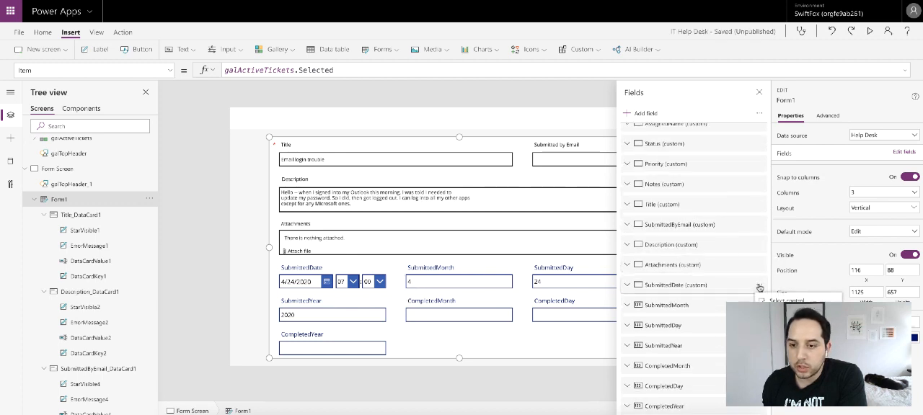
{"action": "left_click", "coordinate": [758, 285]}
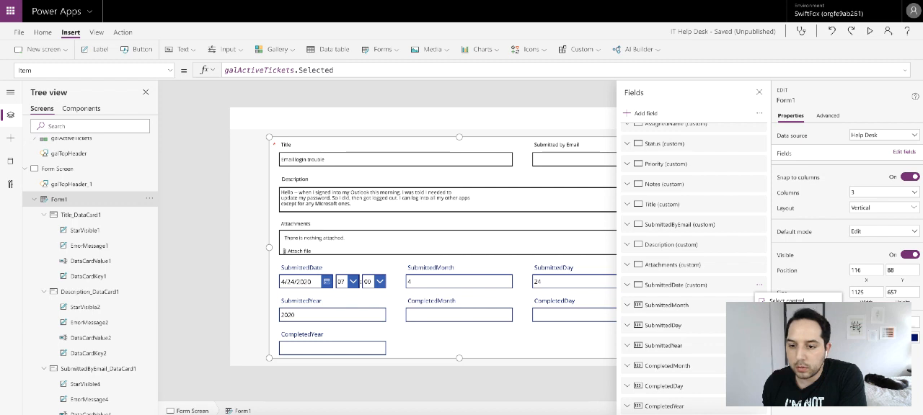
{"action": "left_click", "coordinate": [780, 316]}
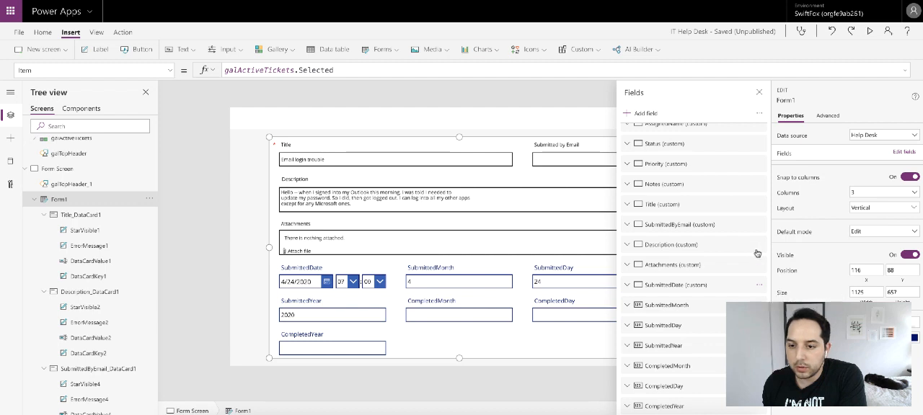
{"action": "left_click", "coordinate": [758, 92]}
- Unlock the SubmittedMonth card to change its properties and select its text input
{"action": "left_click", "coordinate": [325, 316]}
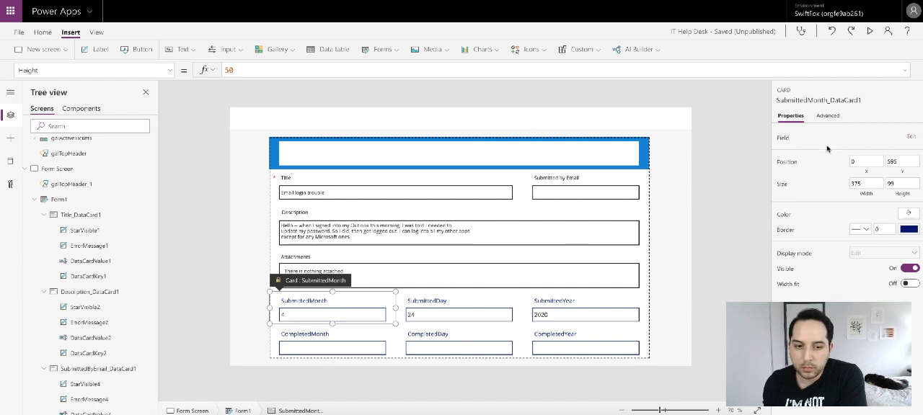
{"action": "left_click", "coordinate": [835, 119]}
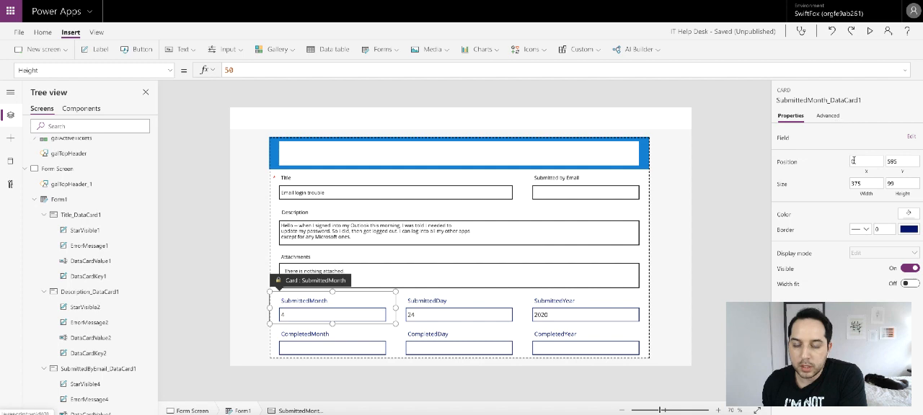
{"action": "left_click", "coordinate": [786, 137]}
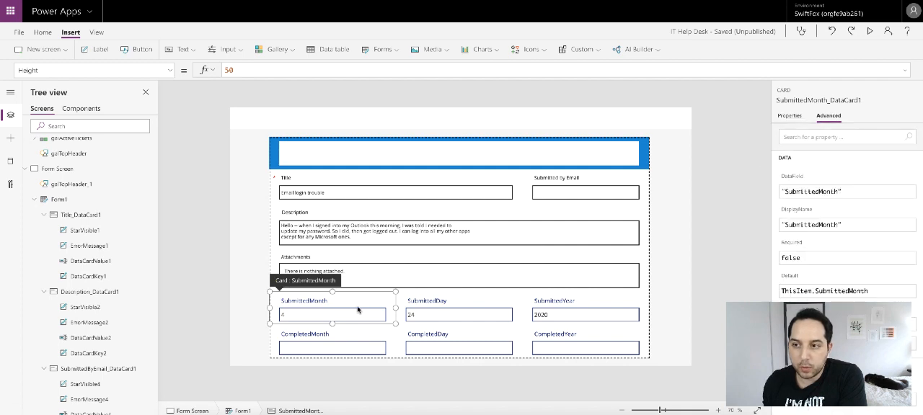
{"action": "left_click", "coordinate": [323, 315]}
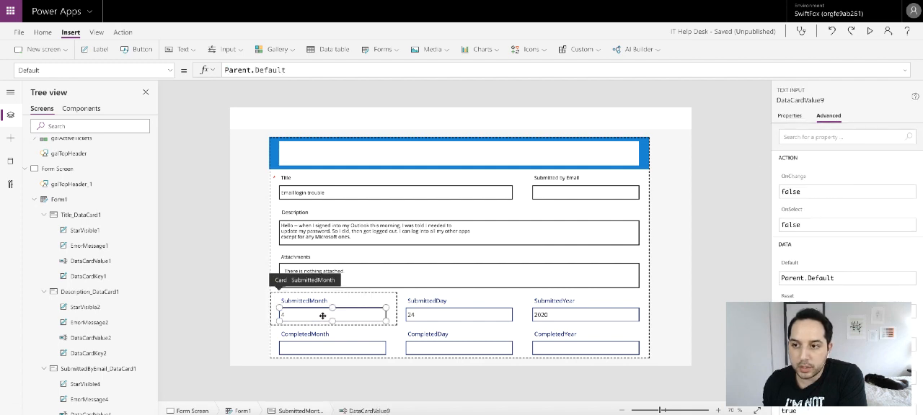
- Replace the text input's Default with a formula starting If(Form1.Mode = FormMode.New,
{"action": "left_click", "coordinate": [299, 66]}
{"action": "key", "text": "ctrl+a"}
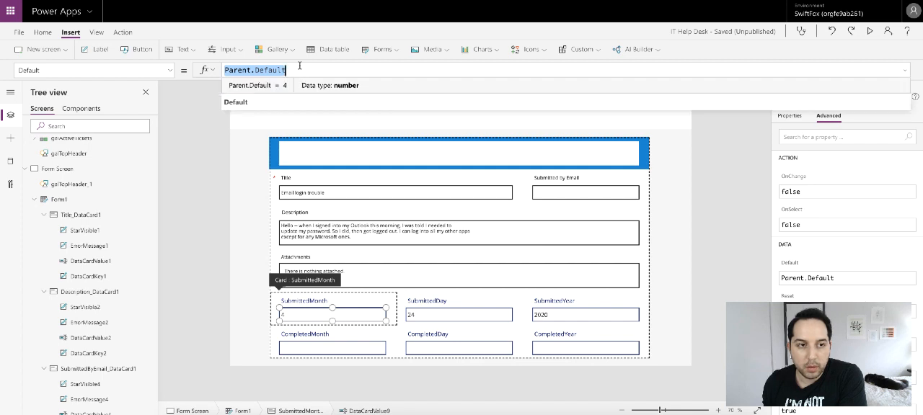
{"action": "type", "text": "If("}
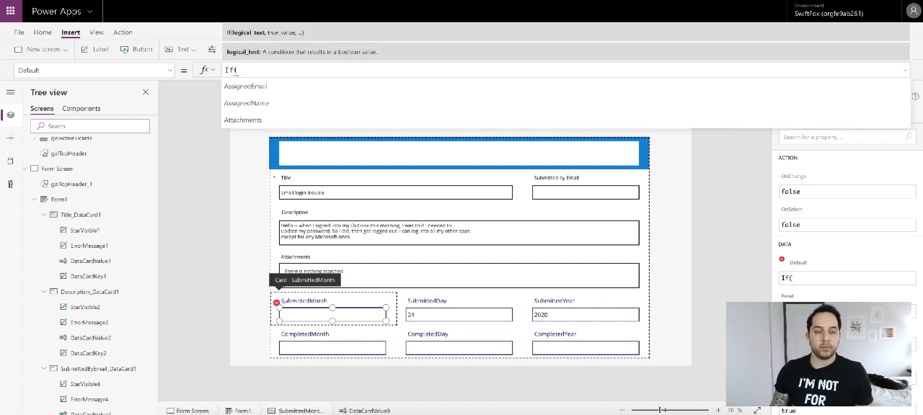
{"action": "type", "text": "Form1.Mode"}
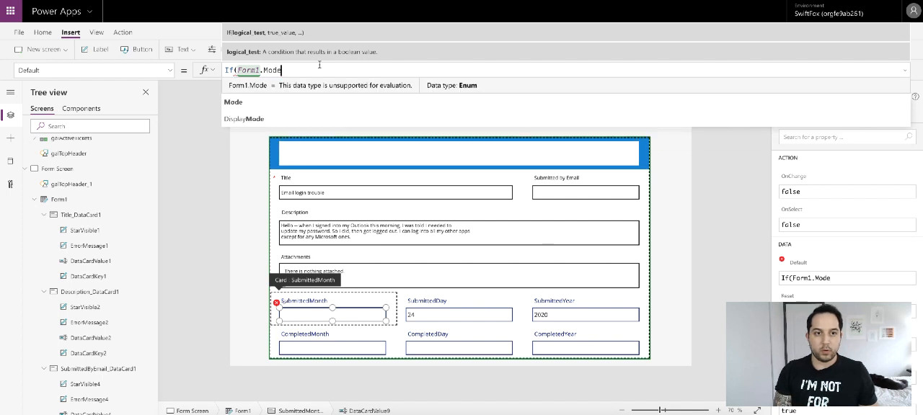
{"action": "left_click", "coordinate": [291, 101]}
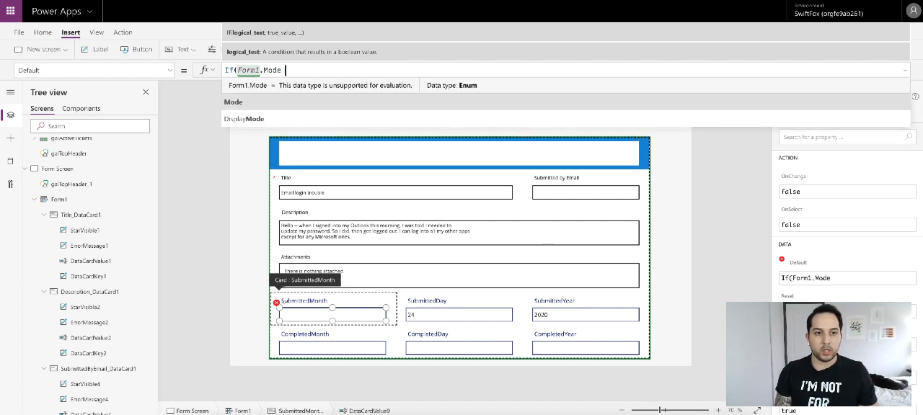
{"action": "type", "text": "= form"}
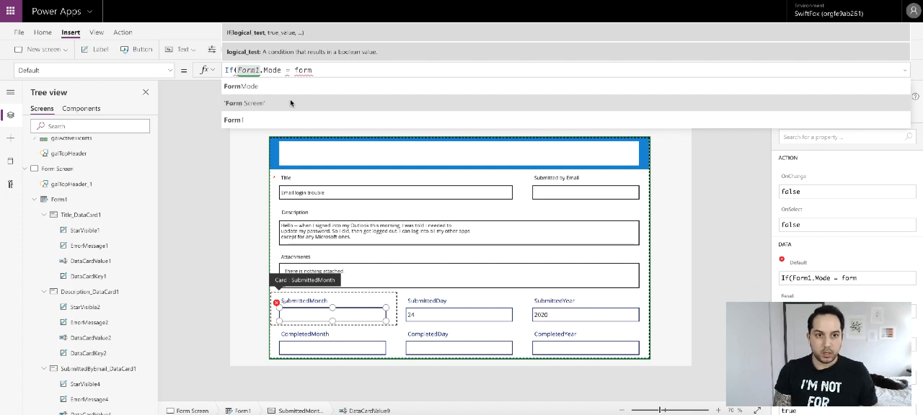
{"action": "left_click", "coordinate": [291, 86]}
{"action": "type", "text": ".n"}
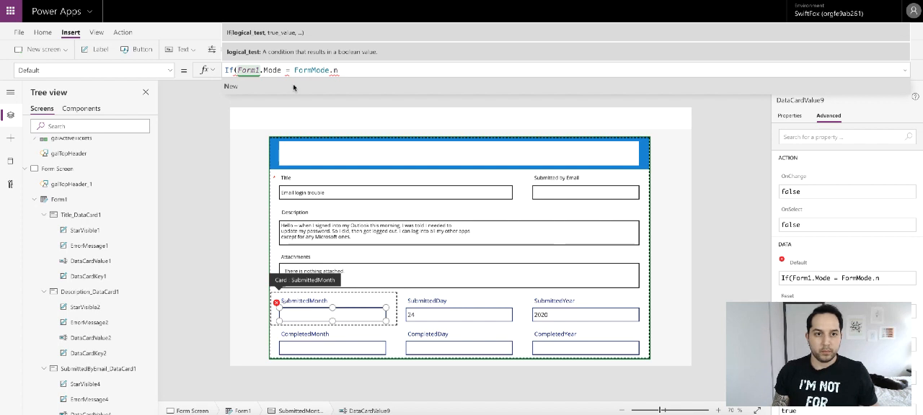
{"action": "left_click", "coordinate": [293, 86]}
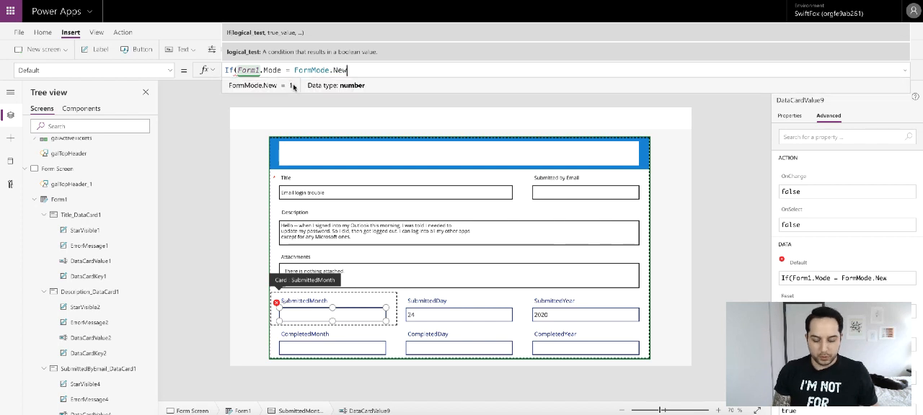
{"action": "type", "text": ","}
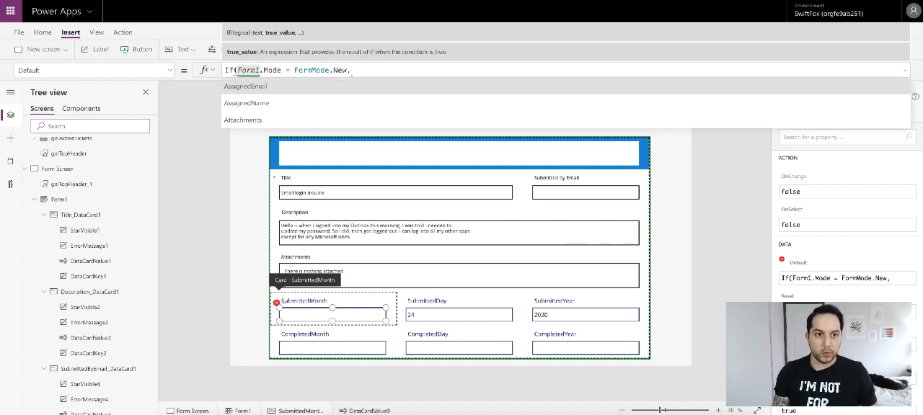
{"action": "type", "text": "Val"}
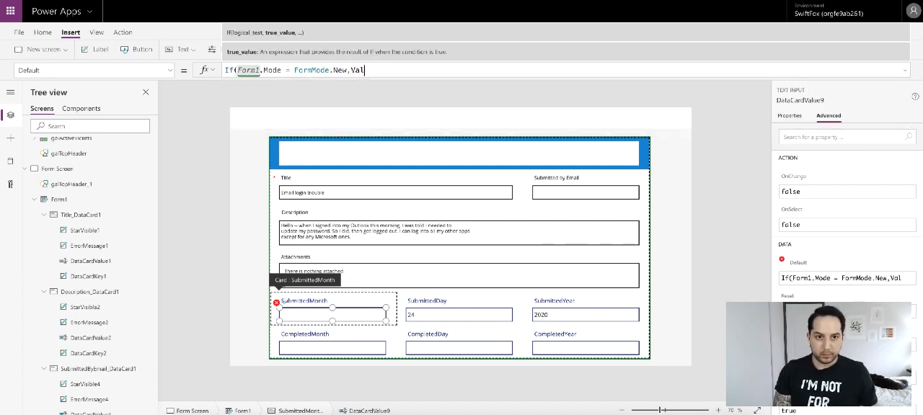
{"action": "type", "text": "ue(Month("}
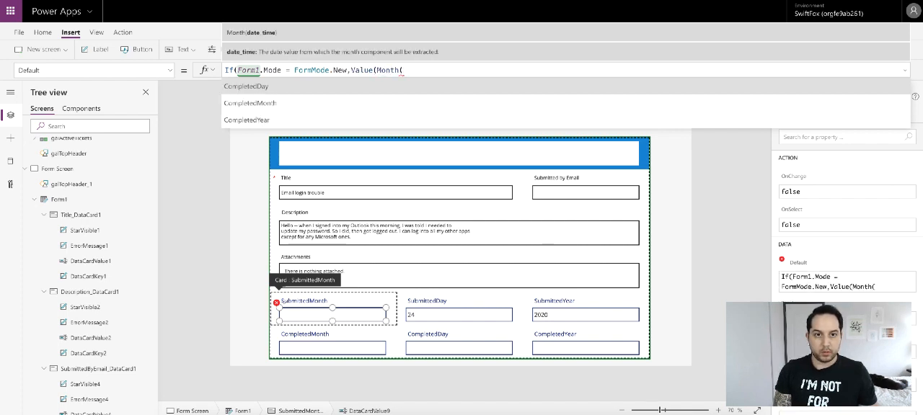
{"action": "type", "text": "Today"}
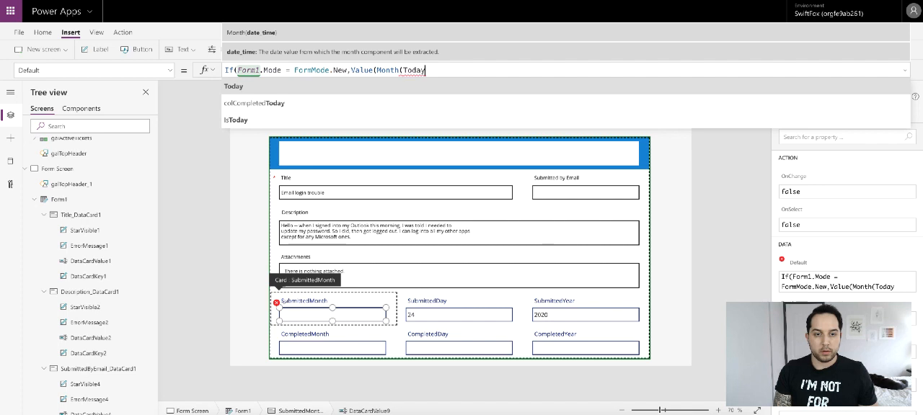
{"action": "type", "text": "()))"}
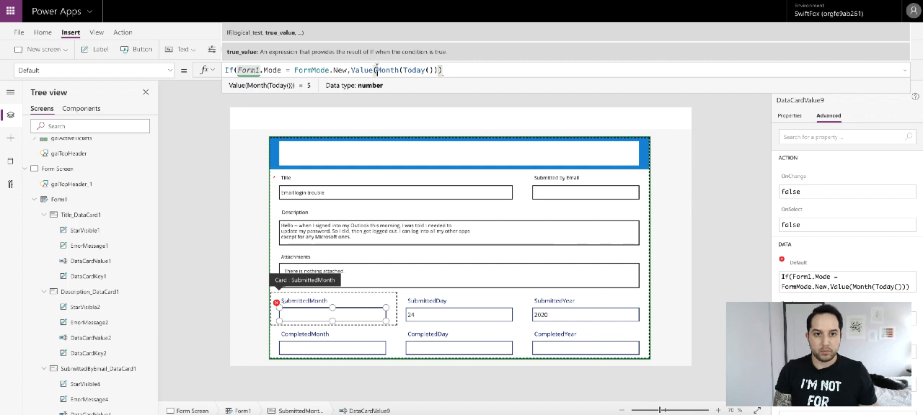
- Add Month(Today()) as the true result of the If, without a Value wrapper
{"action": "left_click_drag", "start_coordinate": [376, 70], "coordinate": [351, 70]}
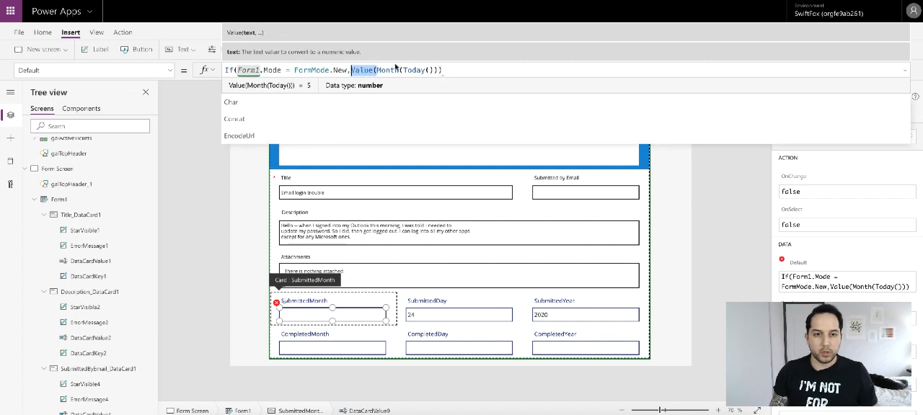
{"action": "key", "text": "BackSpace"}
{"action": "left_click", "coordinate": [423, 70]}
{"action": "key", "text": "BackSpace"}
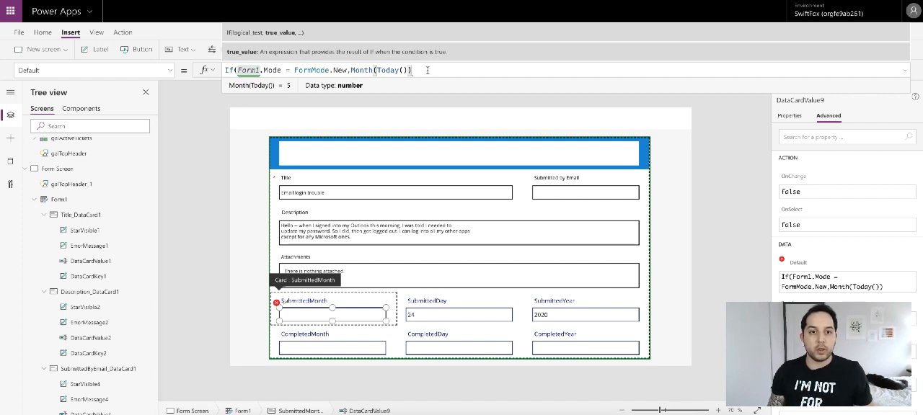
- Add ThisItem.SubmittedMonth as the else result and close the If formula
{"action": "type", "text": ","}
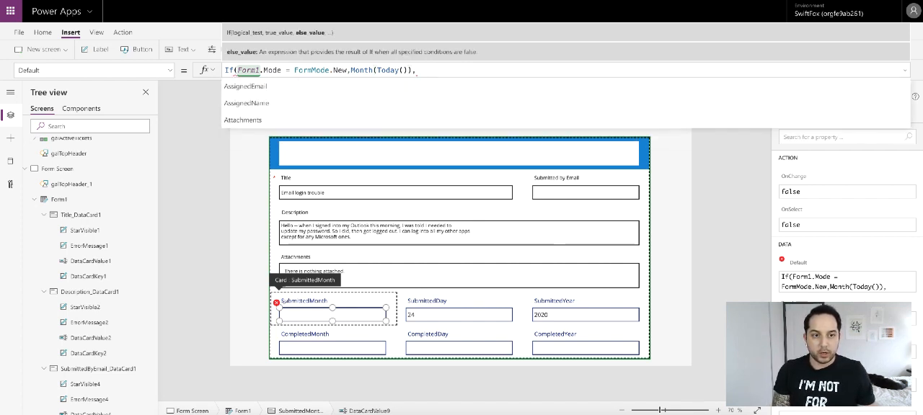
{"action": "type", "text": "thi"}
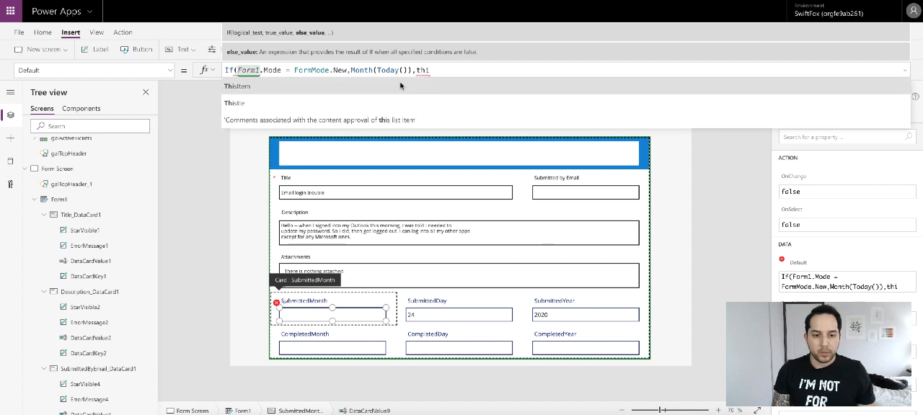
{"action": "key", "text": "Tab"}
{"action": "type", "text": ".sub"}
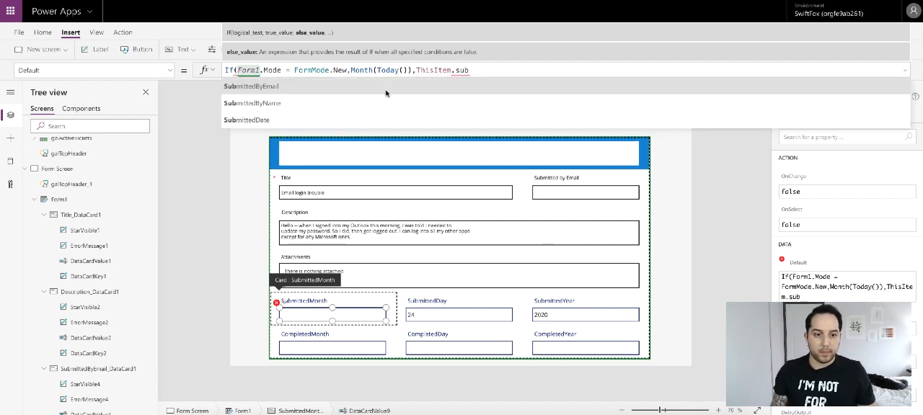
{"action": "scroll", "coordinate": [351, 115], "scroll_direction": "down", "scroll_amount": 2}
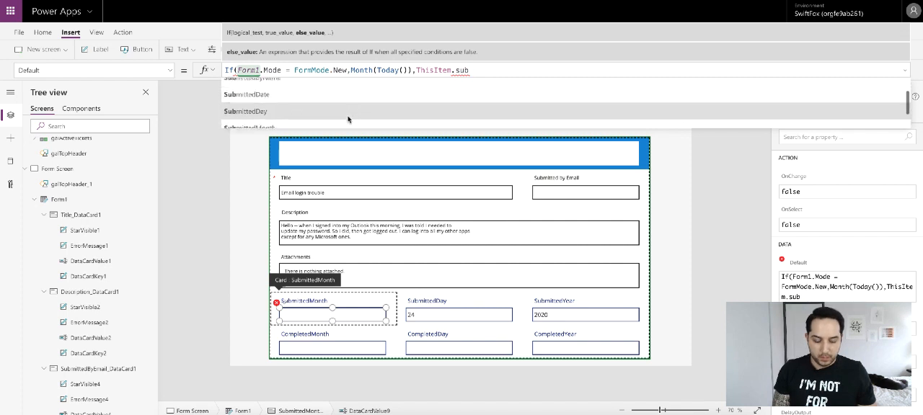
{"action": "left_click", "coordinate": [350, 117]}
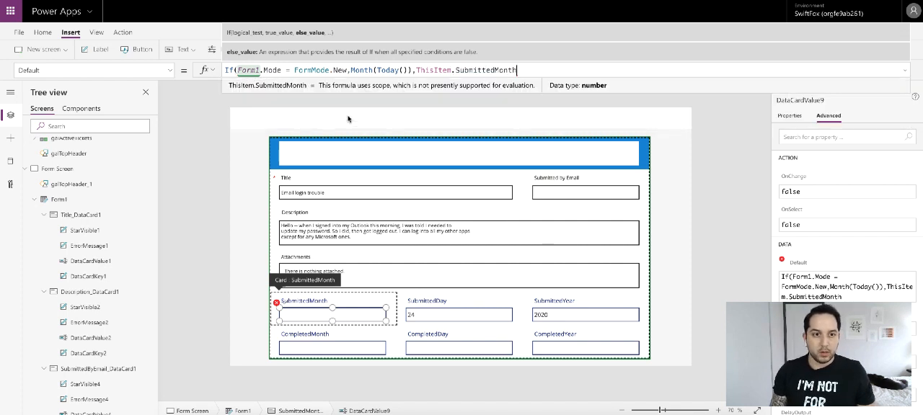
{"action": "type", "text": ")"}
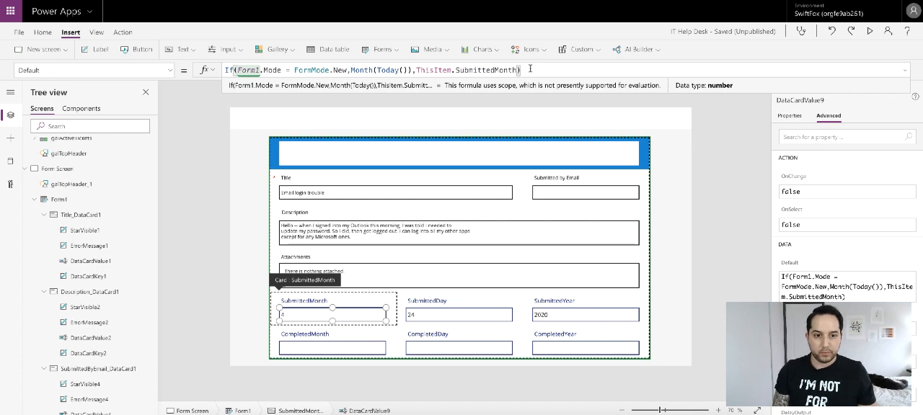
{"action": "triple_click", "coordinate": [531, 68]}
{"action": "key", "text": "ctrl+c"}
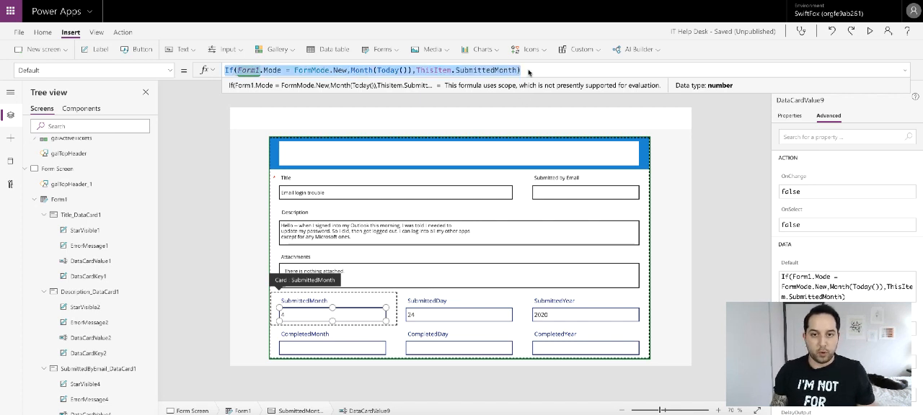
- Unlock the SubmittedDay card and paste the copied If formula into its text input's Default
{"action": "left_click", "coordinate": [437, 303]}
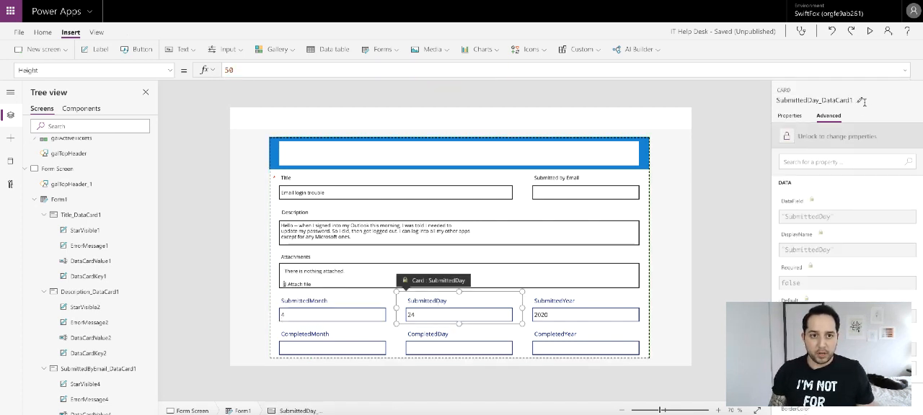
{"action": "left_click", "coordinate": [789, 139]}
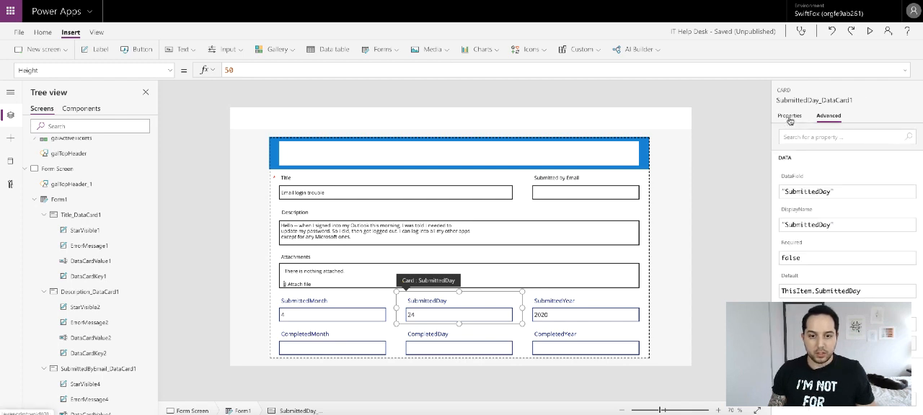
{"action": "left_click", "coordinate": [449, 314]}
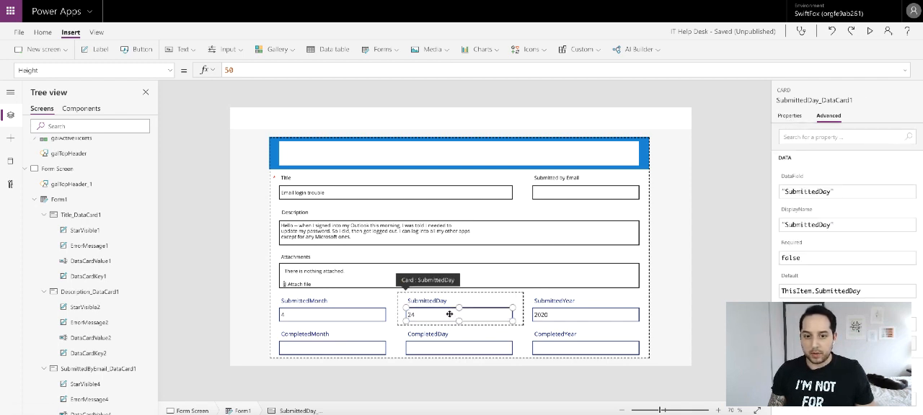
{"action": "triple_click", "coordinate": [312, 64]}
{"action": "key", "text": "ctrl+v"}
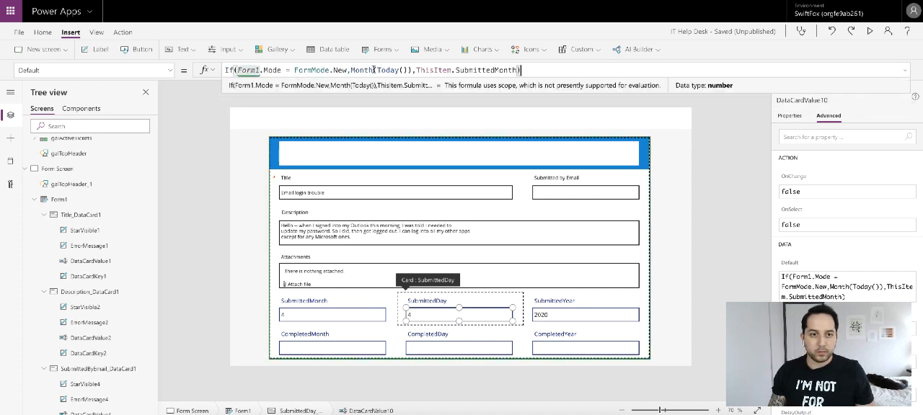
- Change the pasted formula to If(Form1.Mode = FormMode.New, Day(Today()), ThisItem.SubmittedDay)
{"action": "double_click", "coordinate": [373, 70]}
{"action": "type", "text": "D"}
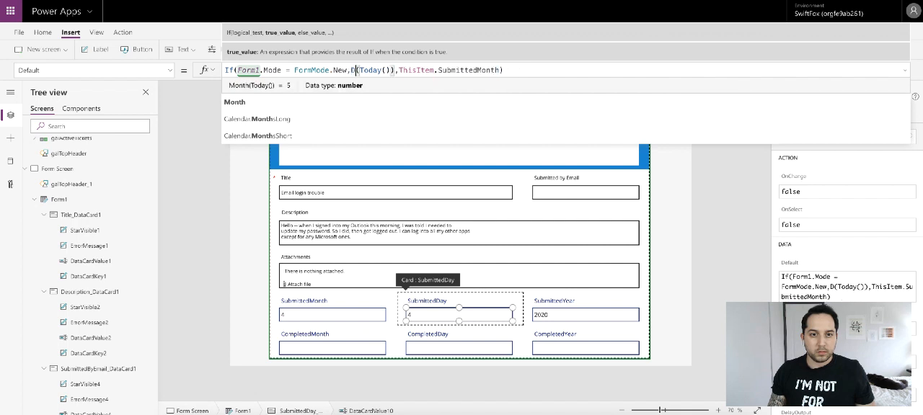
{"action": "type", "text": "ay"}
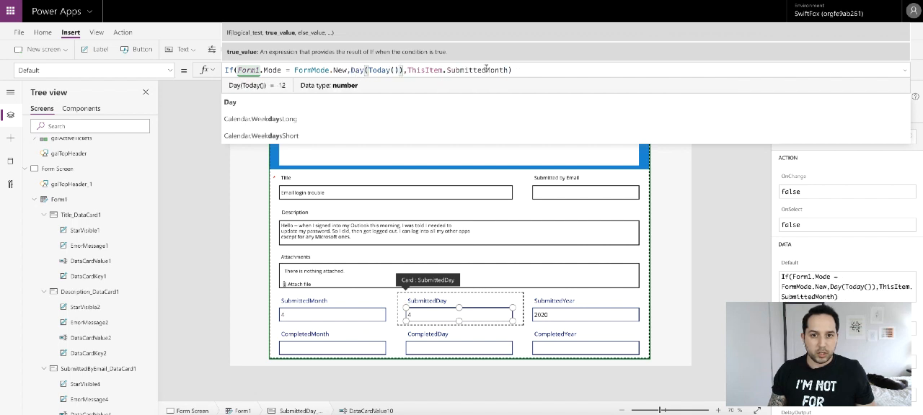
{"action": "left_click_drag", "start_coordinate": [487, 70], "coordinate": [509, 70]}
{"action": "type", "text": "Day"}
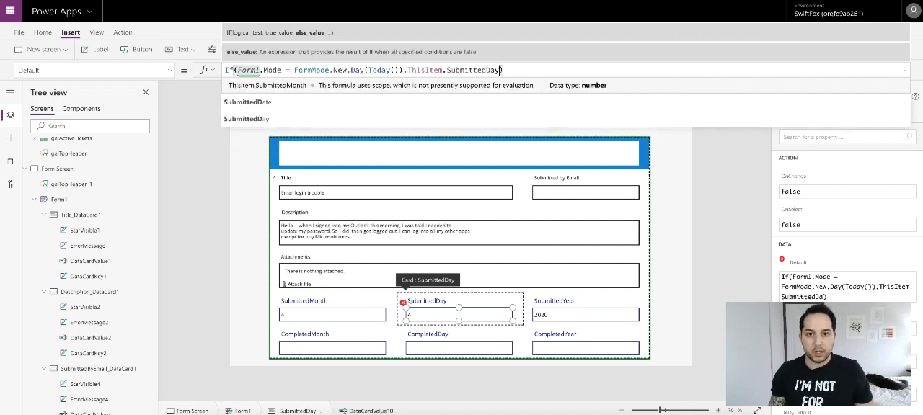
{"action": "left_click", "coordinate": [676, 293]}
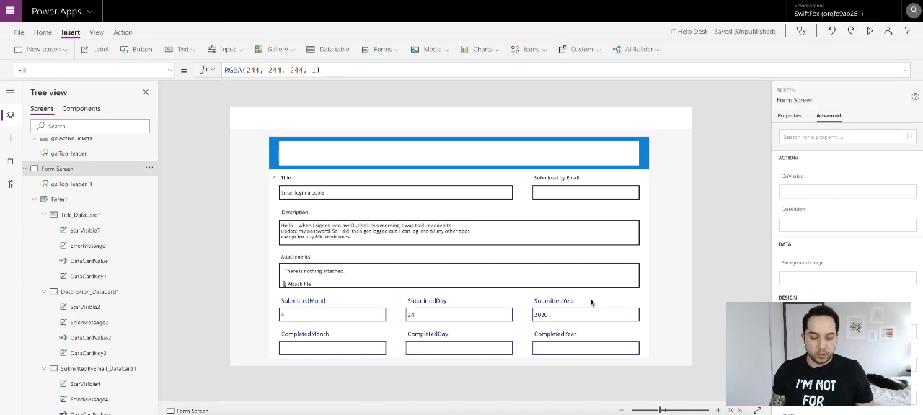
- Paste the copied If formula into the SubmittedYear text input's Default
{"action": "left_click", "coordinate": [592, 303]}
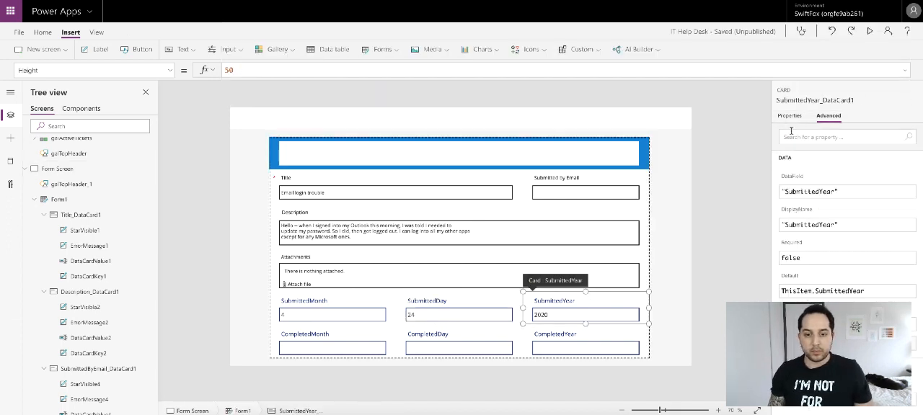
{"action": "left_click", "coordinate": [569, 315]}
{"action": "left_click", "coordinate": [327, 71]}
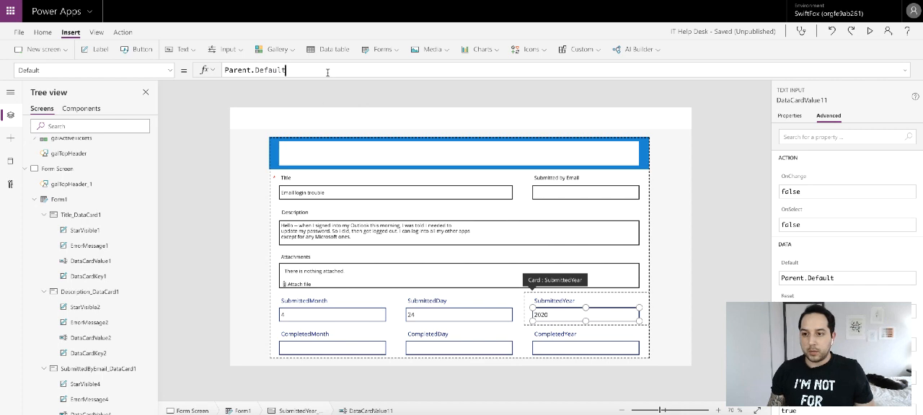
{"action": "key", "text": "ctrl+a"}
{"action": "key", "text": "ctrl+v"}
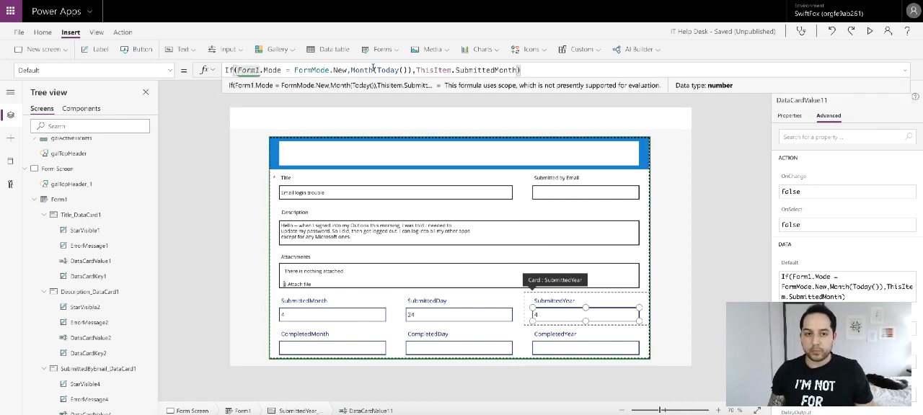
- Change the pasted formula to If(Form1.Mode = FormMode.New, Year(Today()), ThisItem.SubmittedYear)
{"action": "double_click", "coordinate": [372, 70]}
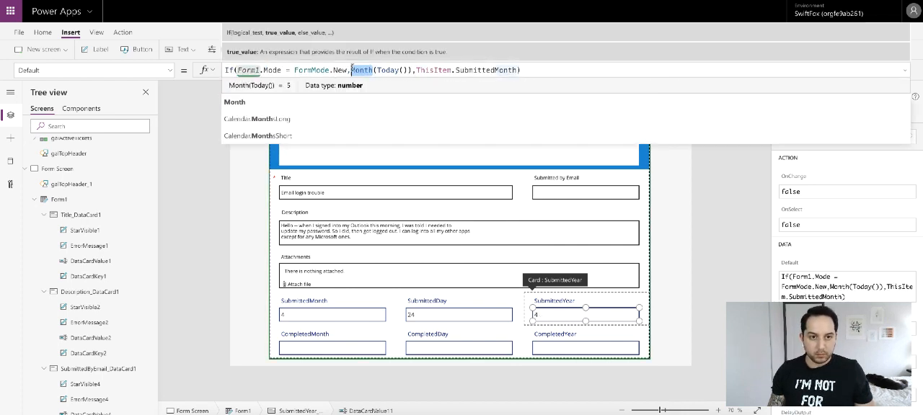
{"action": "type", "text": "Year"}
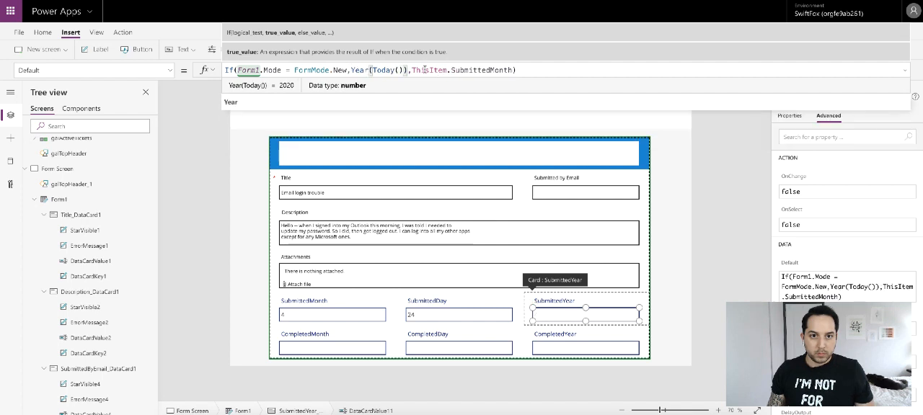
{"action": "left_click_drag", "start_coordinate": [490, 70], "coordinate": [512, 70]}
{"action": "type", "text": "Year"}
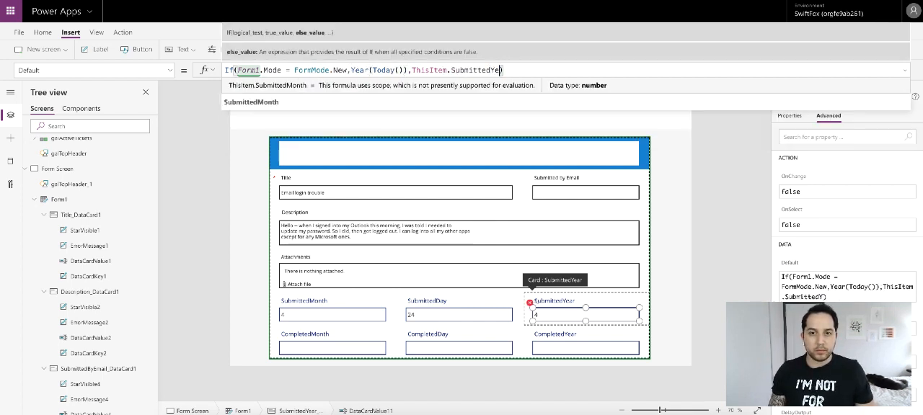
{"action": "left_click", "coordinate": [698, 200]}
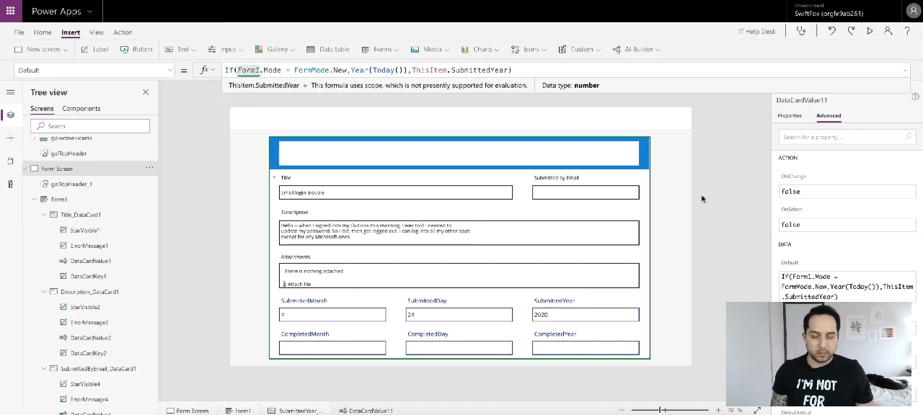
- Hide the SubmittedMonth card on the form
{"action": "left_click", "coordinate": [349, 311]}
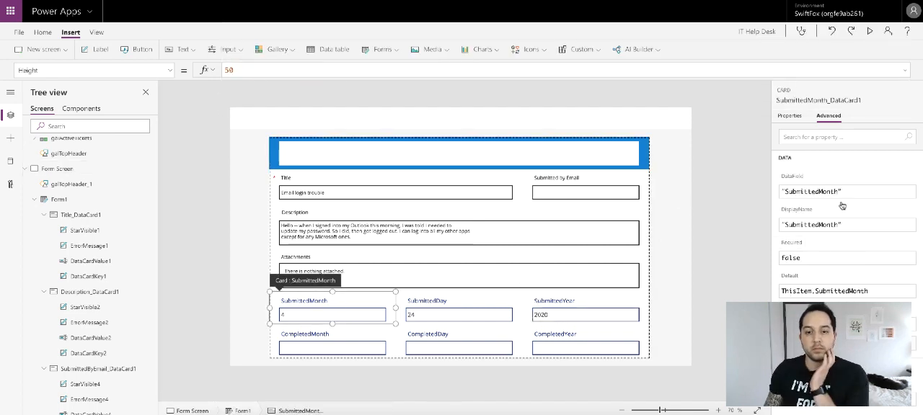
{"action": "left_click", "coordinate": [790, 117]}
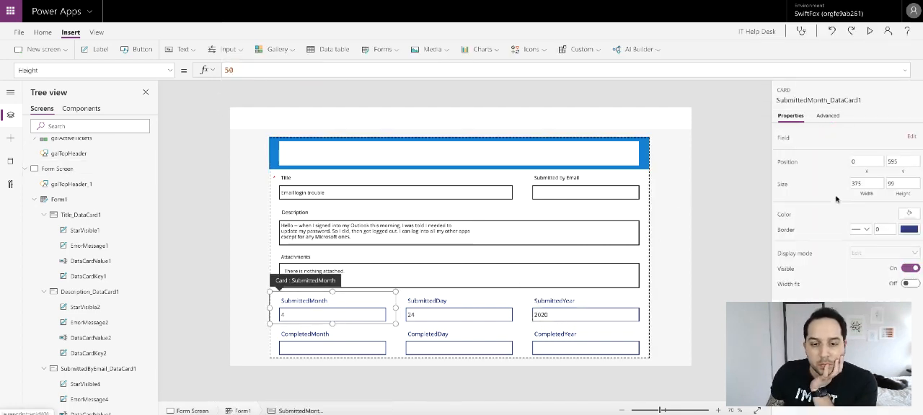
{"action": "left_click", "coordinate": [910, 268]}
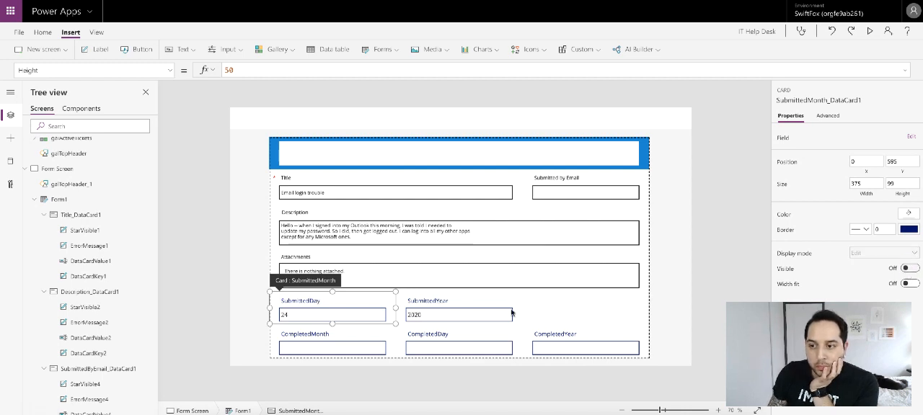
- Hide the SubmittedYear and SubmittedDay cards as well
{"action": "left_click", "coordinate": [492, 307]}
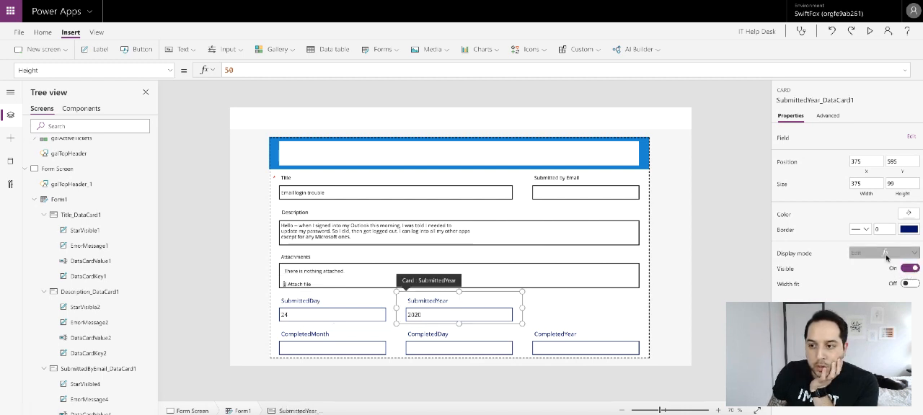
{"action": "left_click", "coordinate": [340, 304]}
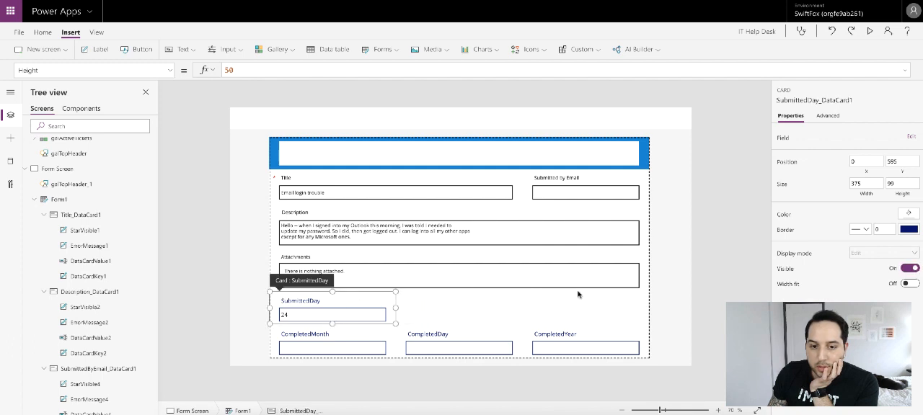
{"action": "left_click", "coordinate": [910, 269]}
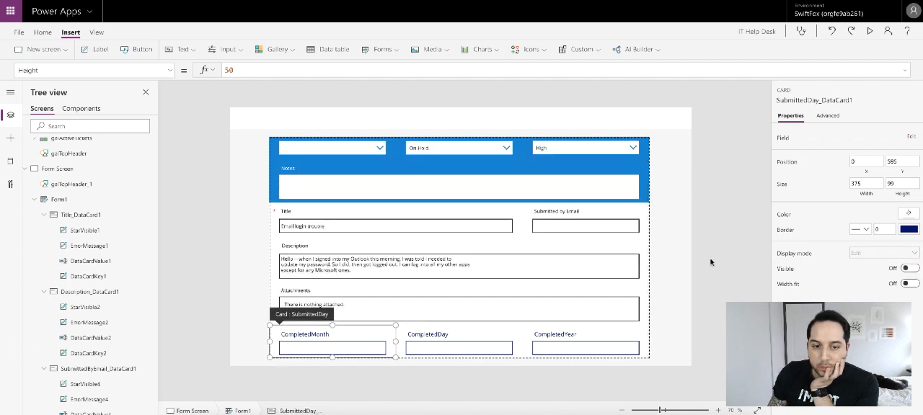
{"action": "left_click", "coordinate": [671, 272]}
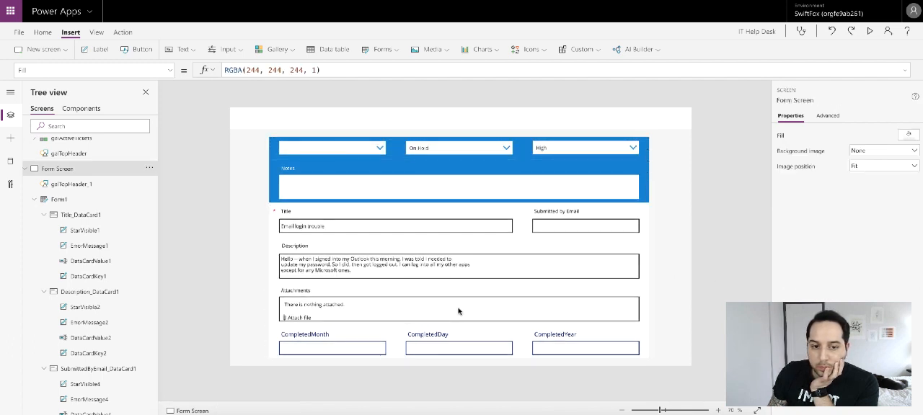
- Insert a button and move it to the screen's top right corner above the form
{"action": "scroll", "coordinate": [459, 311], "scroll_direction": "up", "scroll_amount": 1}
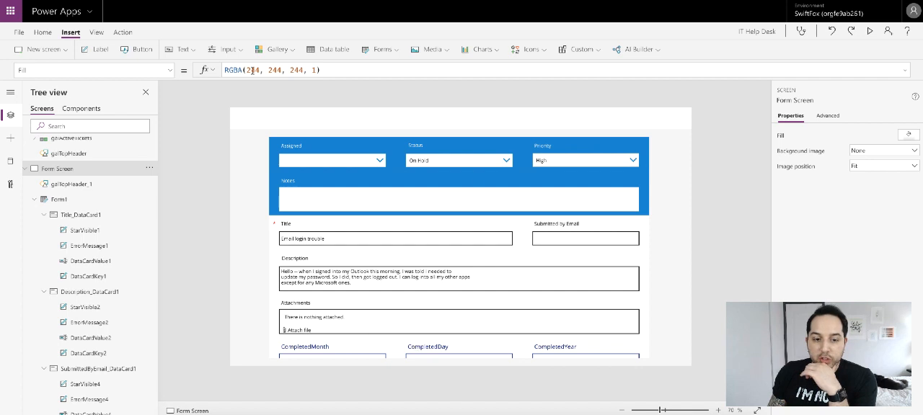
{"action": "left_click", "coordinate": [137, 49]}
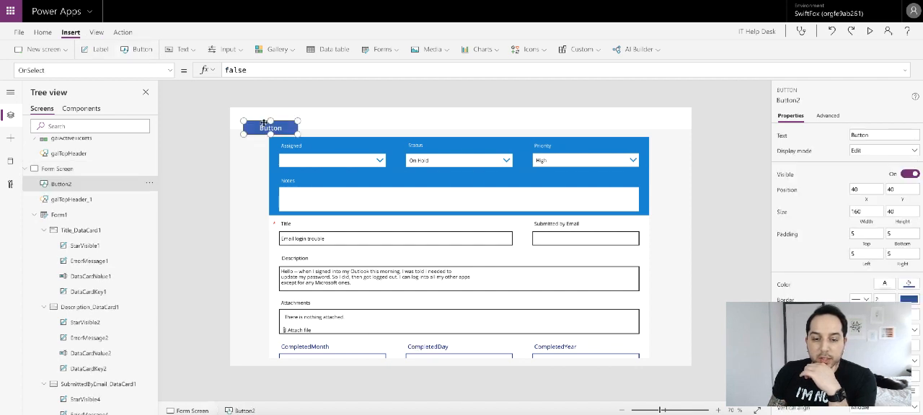
{"action": "left_click_drag", "start_coordinate": [264, 122], "coordinate": [652, 120]}
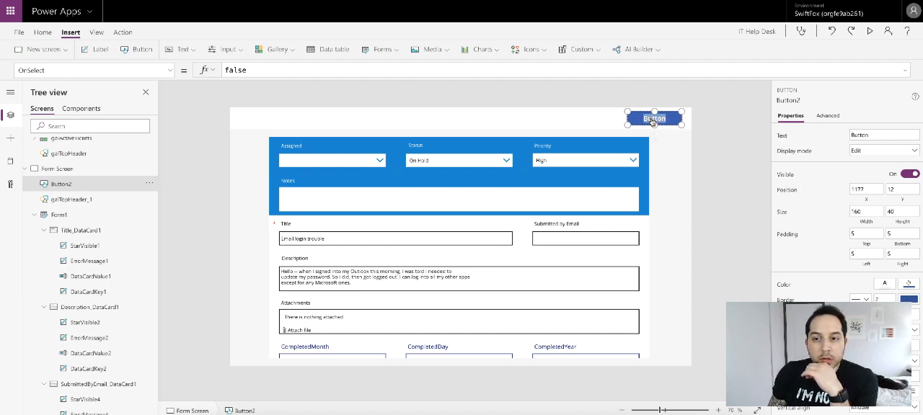
- Set the button's text to UPDATE
{"action": "key", "text": "BackSpace"}
{"action": "type", "text": "UPDATE"}
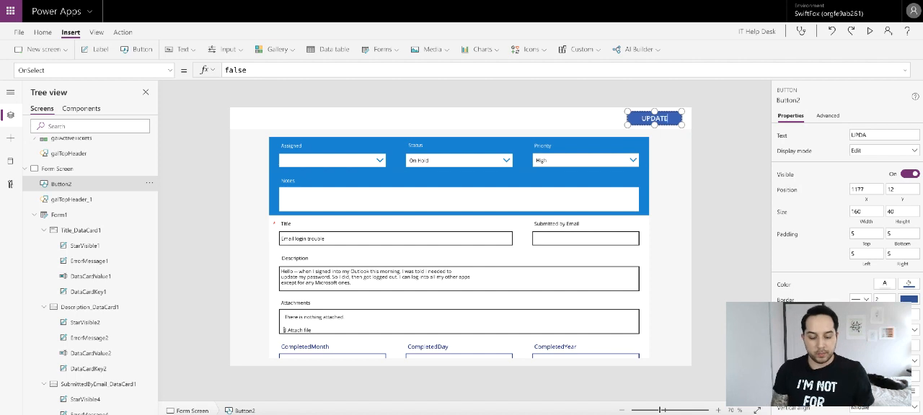
{"action": "left_click", "coordinate": [710, 118]}
{"action": "left_click", "coordinate": [659, 118]}
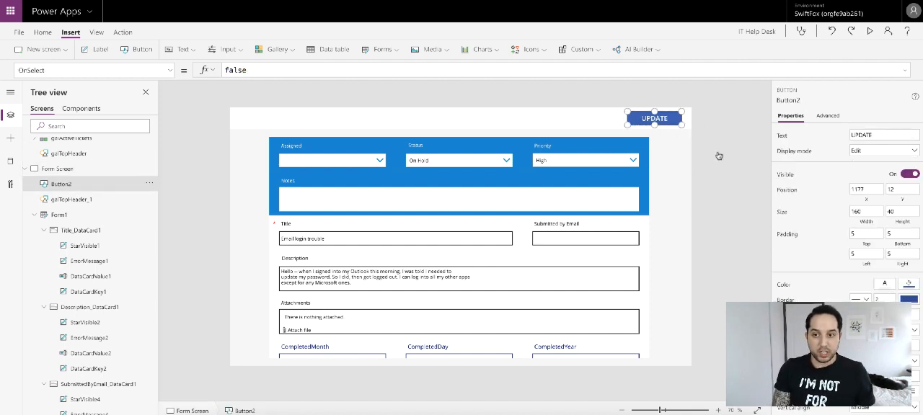
- Set the button's font size to 11
{"action": "scroll", "coordinate": [882, 270], "scroll_direction": "down", "scroll_amount": 2}
{"action": "left_click", "coordinate": [905, 278]}
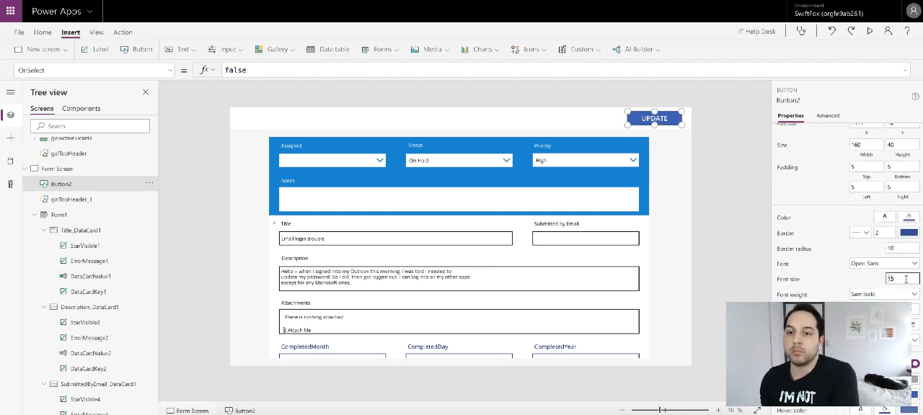
{"action": "key", "text": "BackSpace"}
{"action": "type", "text": "1"}
- Set the button's border radius to 4 and its border thickness to 0
{"action": "left_click", "coordinate": [901, 246]}
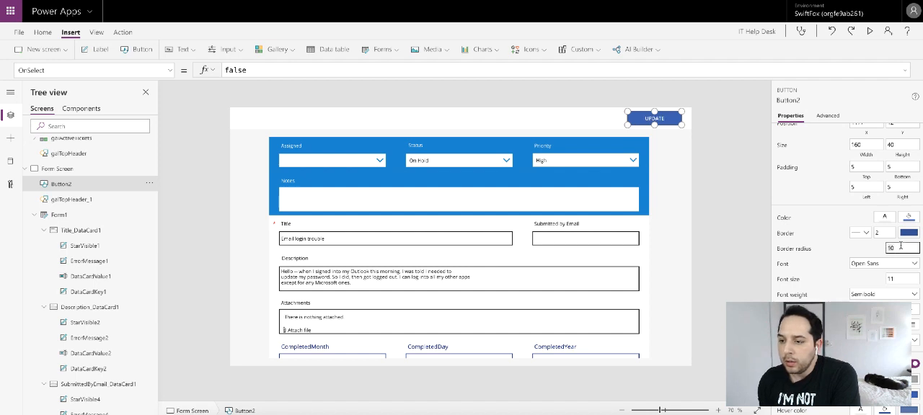
{"action": "type", "text": "4"}
{"action": "left_click", "coordinate": [884, 232]}
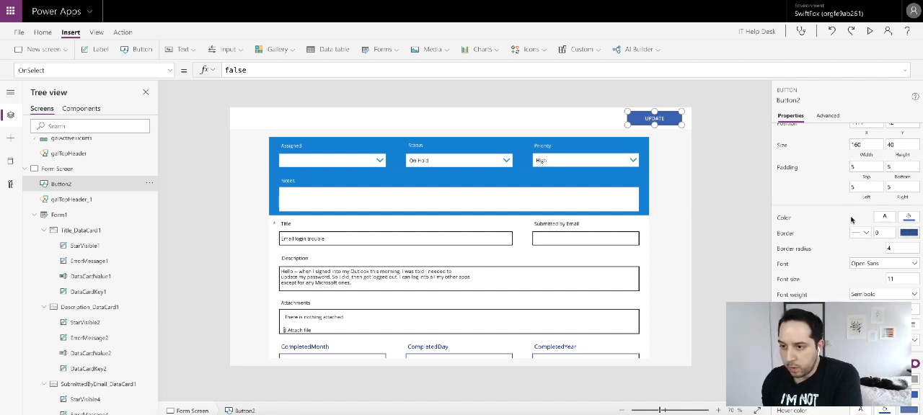
- Change the button's color to a lighter blue from the theme colors
{"action": "left_click", "coordinate": [908, 232]}
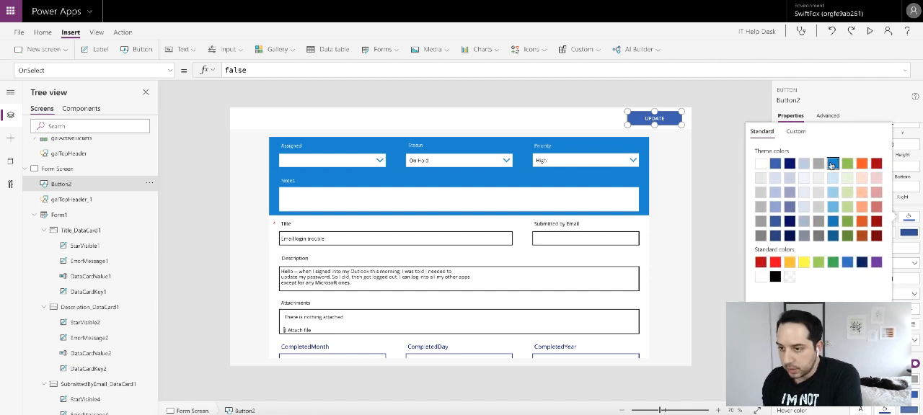
{"action": "left_click", "coordinate": [864, 108]}
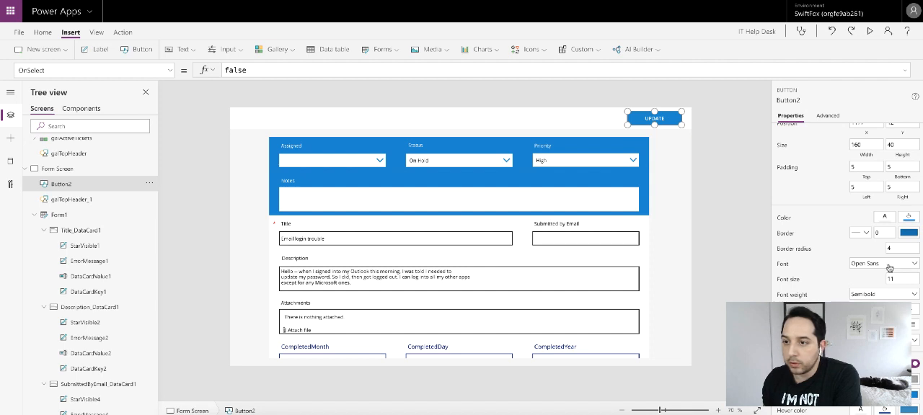
- Set the button's hover fill to ColorFade(Button2.Fill, -20%)
{"action": "scroll", "coordinate": [892, 272], "scroll_direction": "down", "scroll_amount": 1}
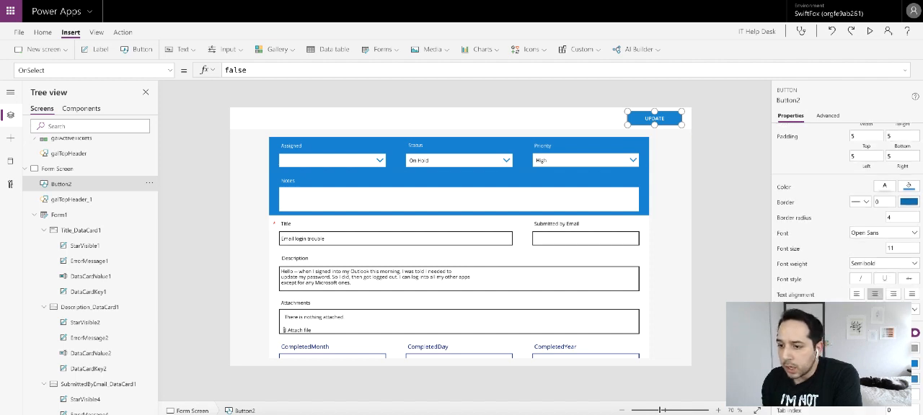
{"action": "left_click", "coordinate": [795, 379]}
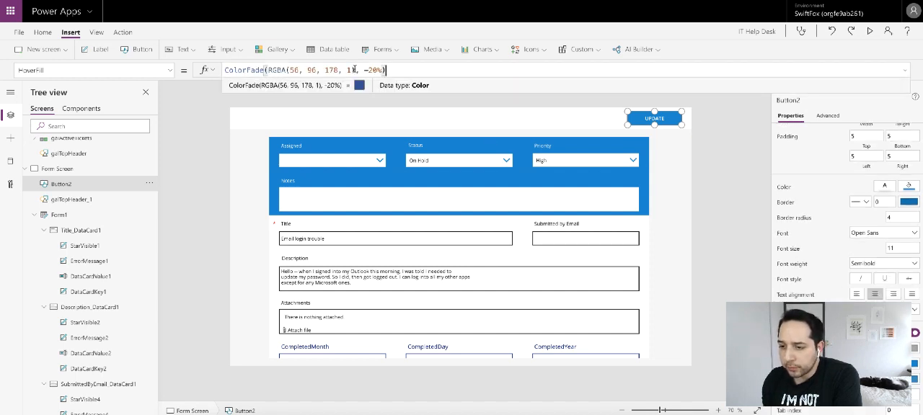
{"action": "left_click_drag", "start_coordinate": [355, 70], "coordinate": [268, 69]}
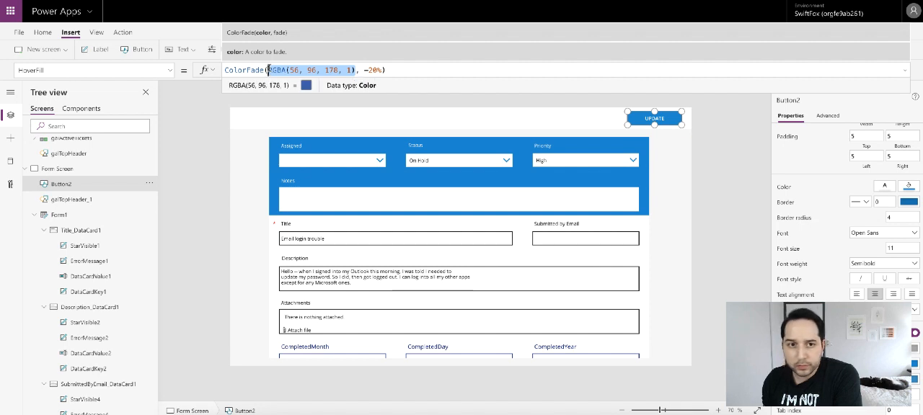
{"action": "type", "text": "Button2"}
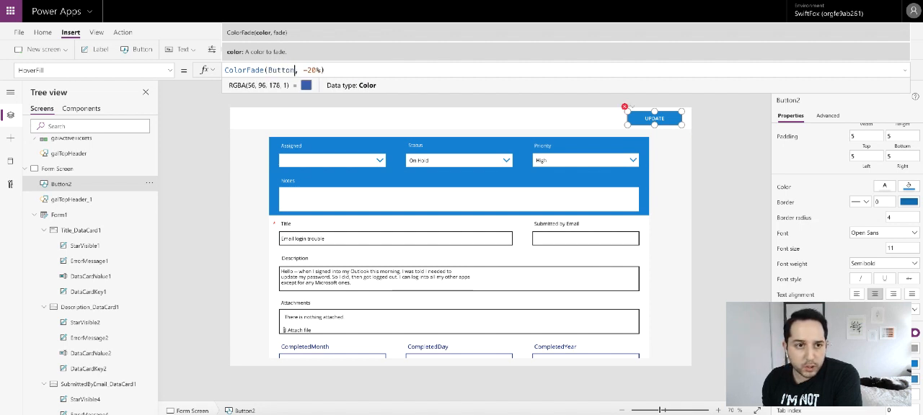
{"action": "type", "text": ".Fill"}
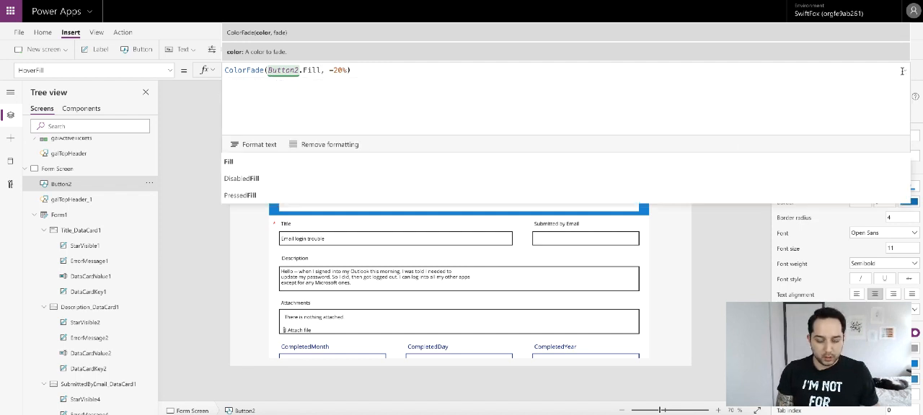
{"action": "left_click", "coordinate": [904, 71]}
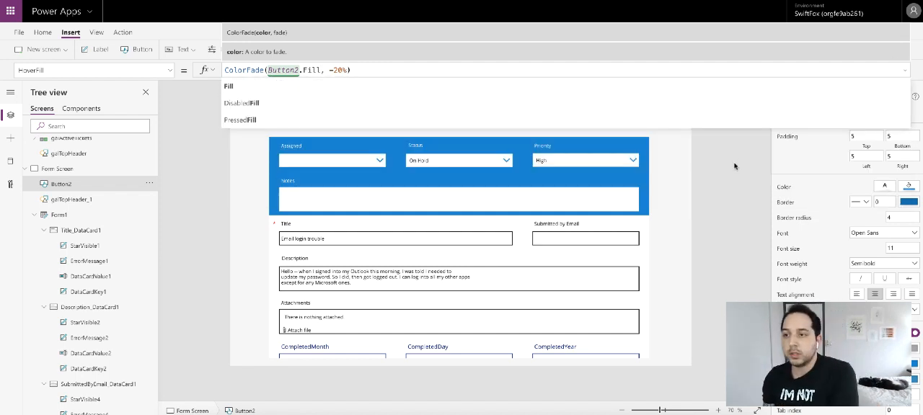
{"action": "left_click", "coordinate": [750, 159]}
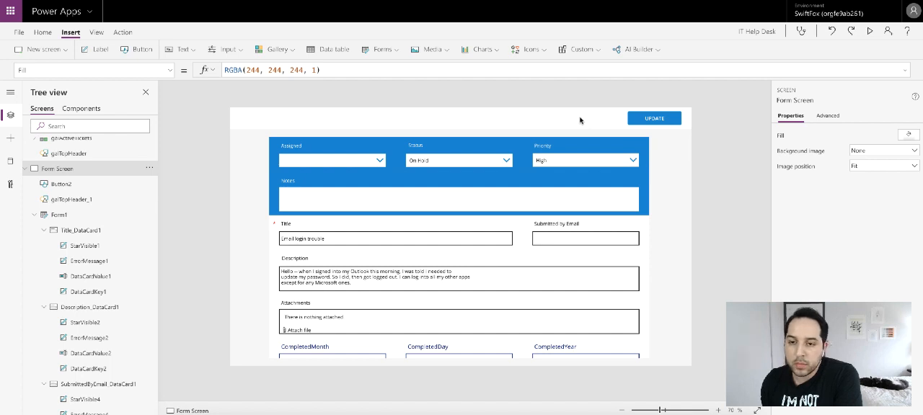
- Duplicate the UPDATE button and place the copy just to its left in the header
{"action": "left_click", "coordinate": [644, 118]}
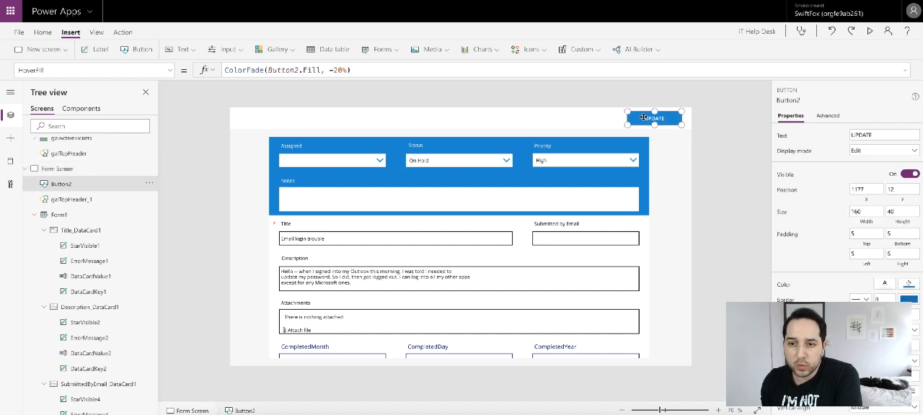
{"action": "key", "text": "ctrl+c"}
{"action": "key", "text": "ctrl+v"}
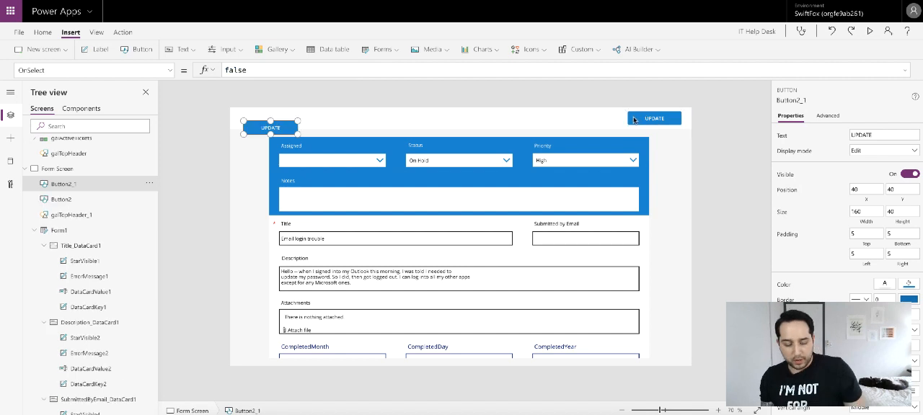
{"action": "left_click", "coordinate": [648, 117]}
{"action": "left_click_drag", "start_coordinate": [258, 128], "coordinate": [589, 118]}
- Set the copied button's text to CANCEL
{"action": "double_click", "coordinate": [589, 118]}
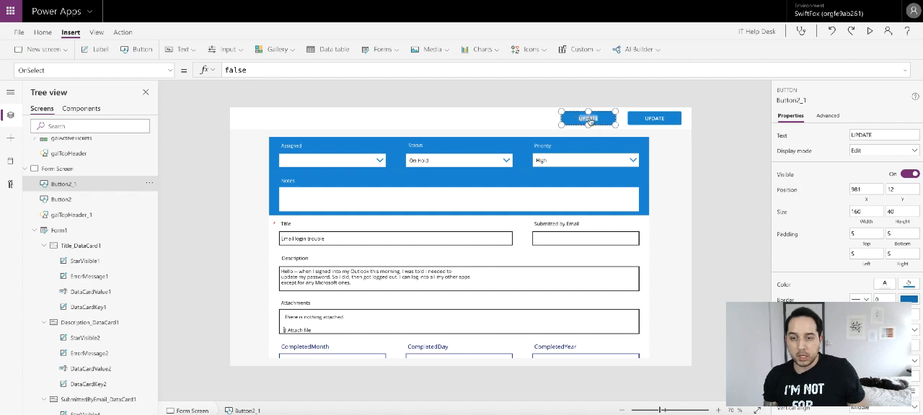
{"action": "type", "text": "CANCE"}
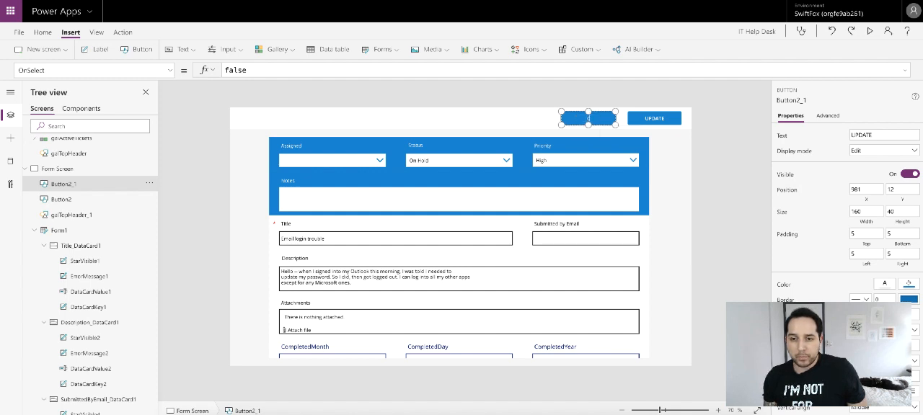
{"action": "type", "text": "L"}
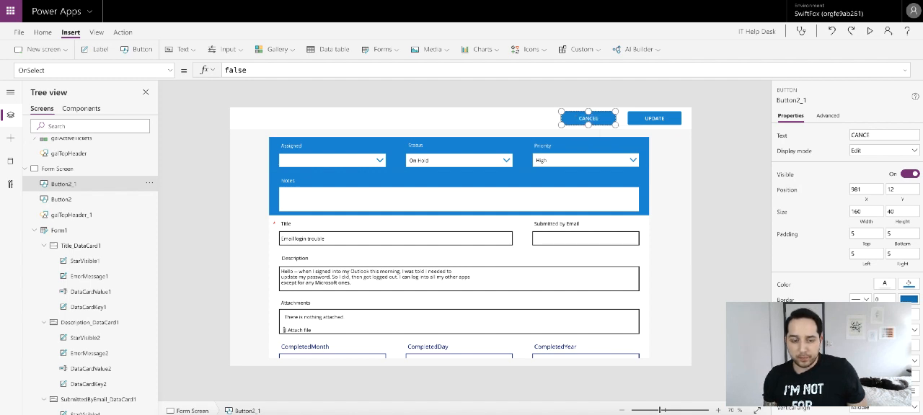
{"action": "left_click", "coordinate": [728, 128]}
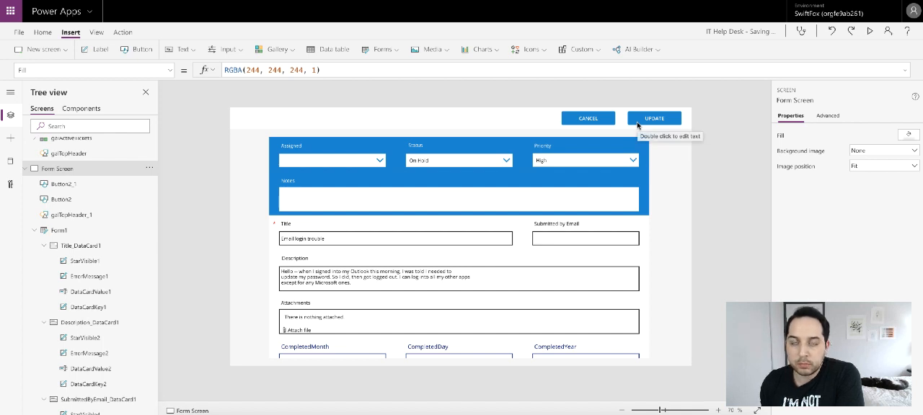
- Set the CANCEL button's width to 80 and move it closer to the UPDATE button
{"action": "left_click", "coordinate": [571, 121]}
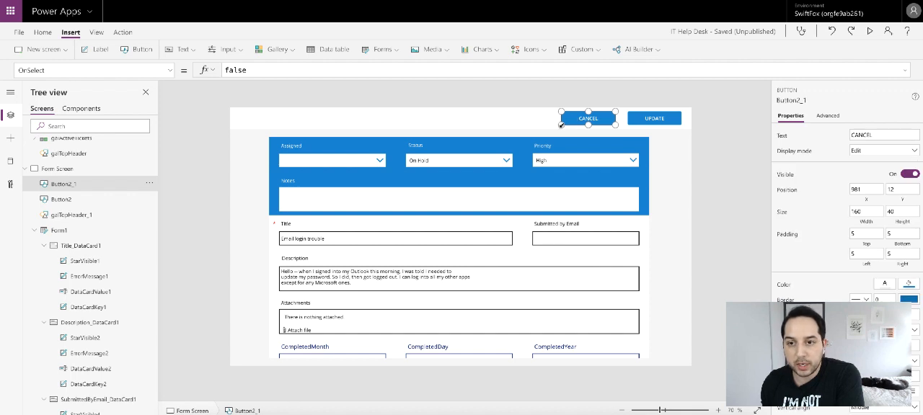
{"action": "left_click", "coordinate": [658, 118]}
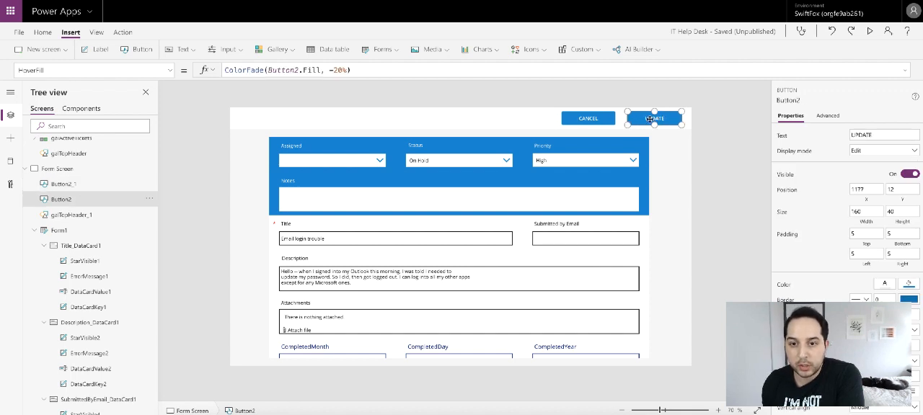
{"action": "left_click", "coordinate": [582, 122]}
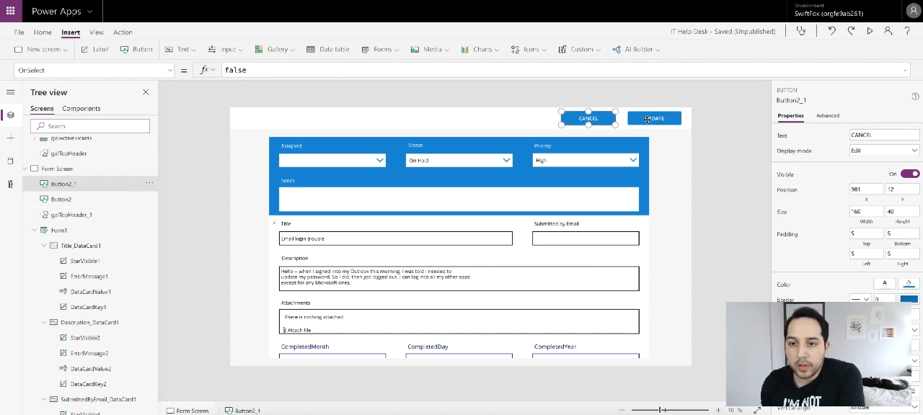
{"action": "left_click", "coordinate": [647, 120]}
{"action": "left_click", "coordinate": [611, 120]}
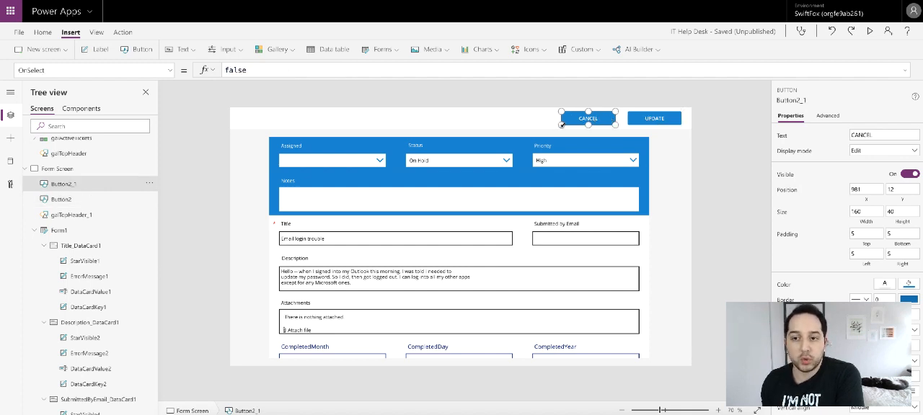
{"action": "left_click", "coordinate": [868, 212]}
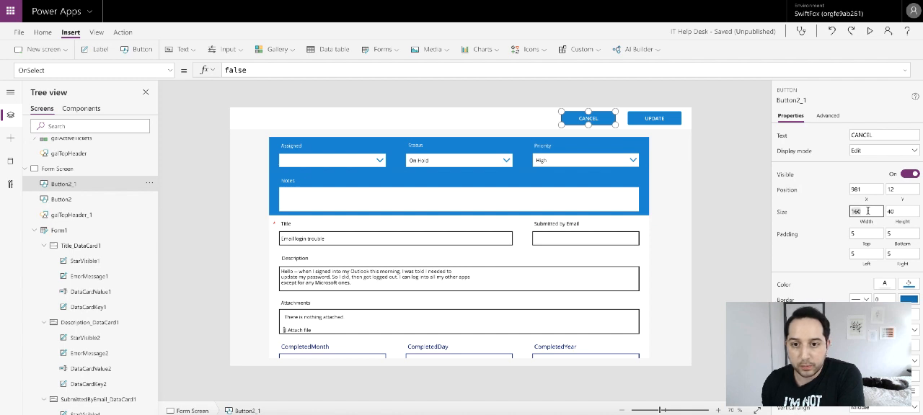
{"action": "type", "text": "80"}
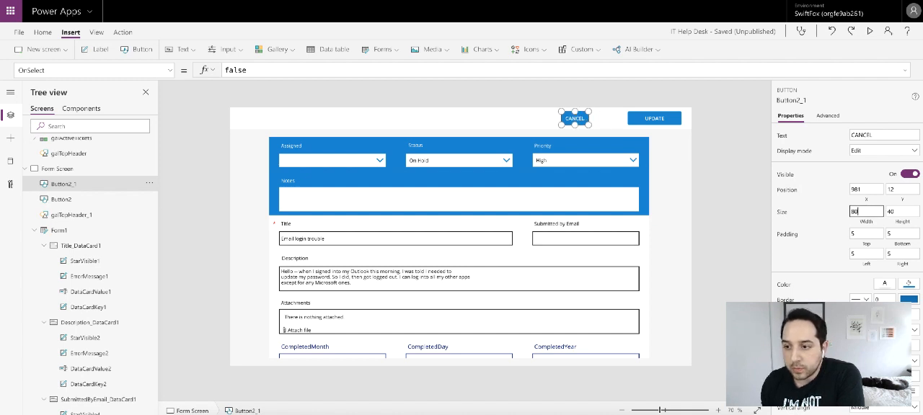
{"action": "left_click_drag", "start_coordinate": [575, 118], "coordinate": [599, 118]}
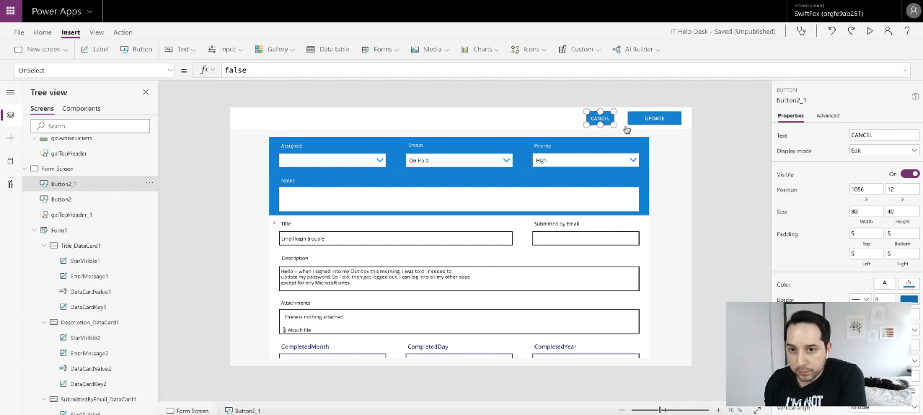
- Restyle the CANCEL button with blue text on a white fill
{"action": "left_click", "coordinate": [887, 285]}
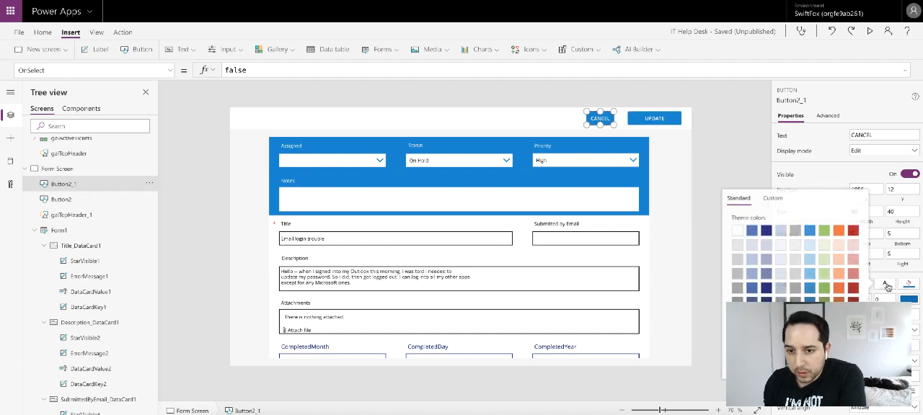
{"action": "left_click", "coordinate": [809, 173]}
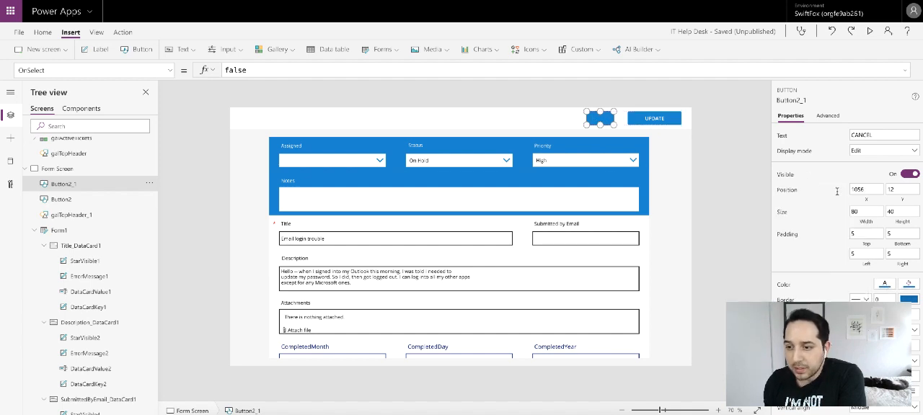
{"action": "left_click", "coordinate": [910, 300]}
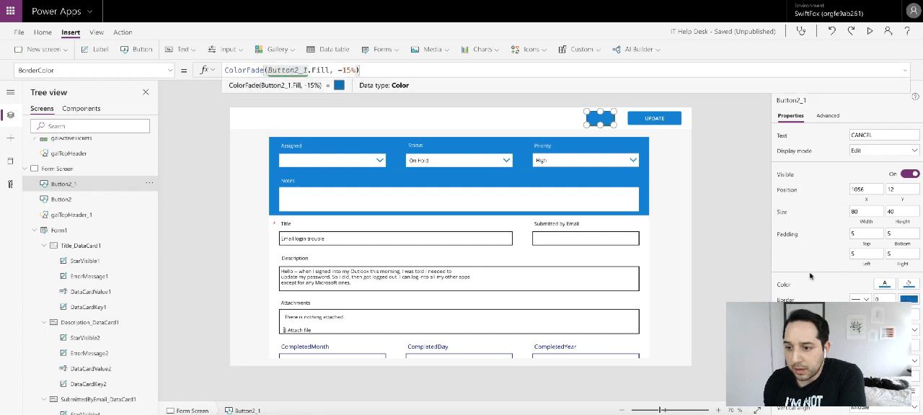
{"action": "left_click", "coordinate": [909, 287]}
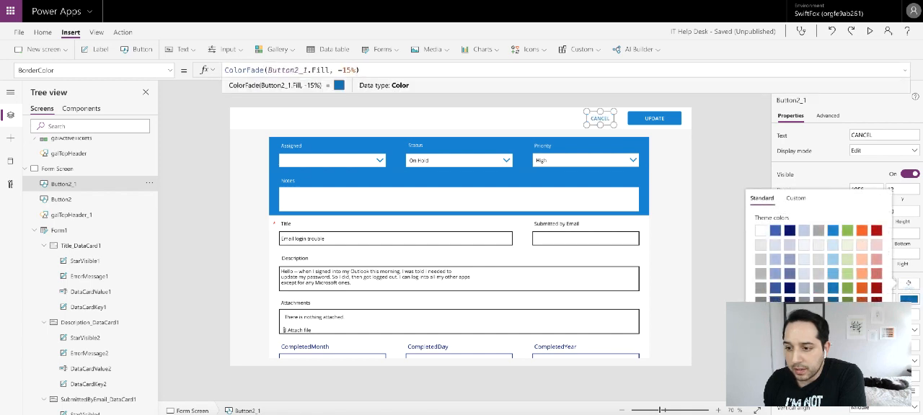
{"action": "left_click", "coordinate": [713, 150]}
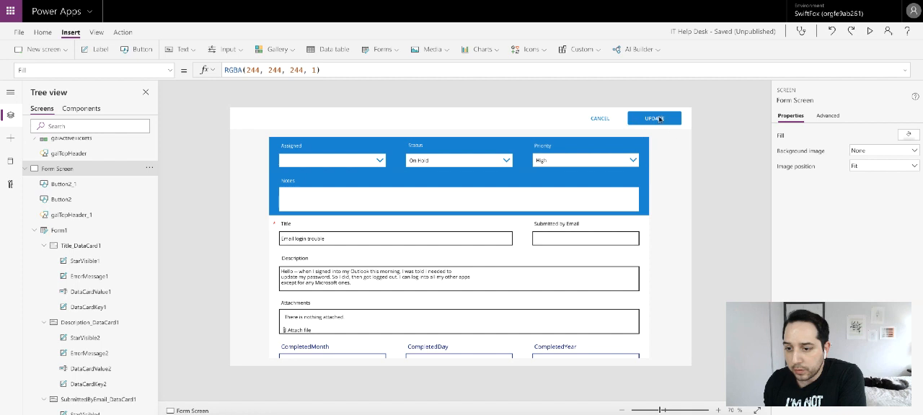
- Set the UPDATE button's width to 104
{"action": "left_click", "coordinate": [598, 121]}
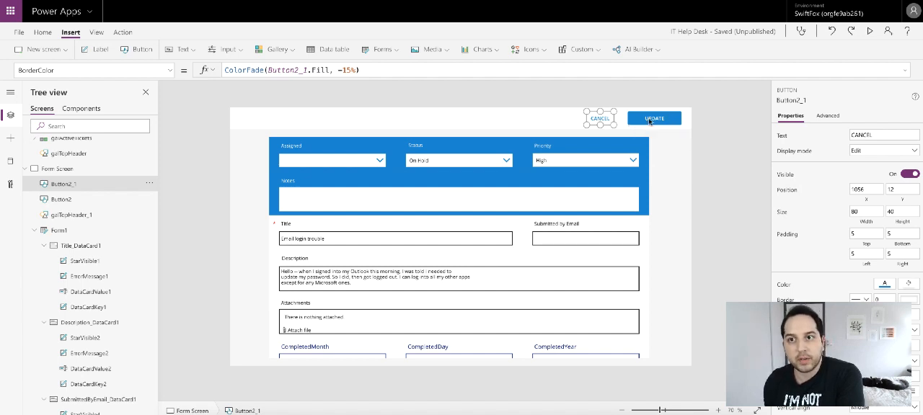
{"action": "left_click", "coordinate": [640, 120]}
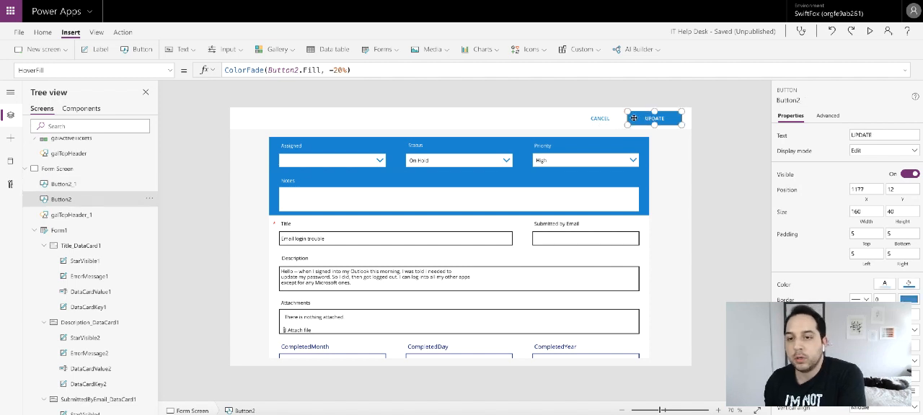
{"action": "left_click", "coordinate": [596, 121]}
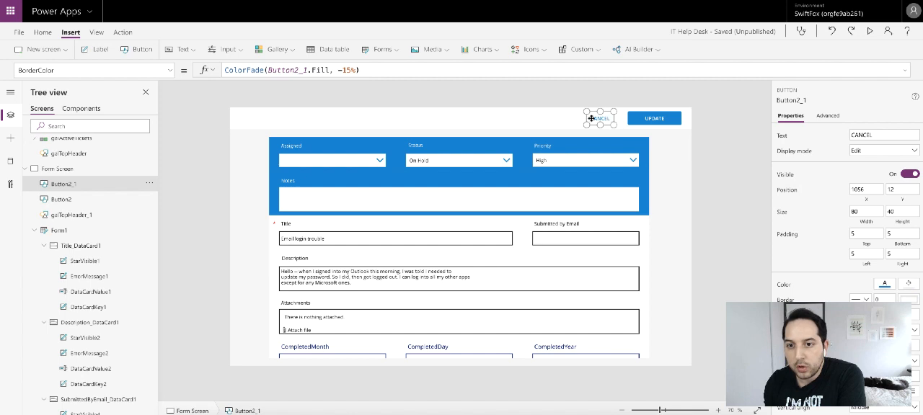
{"action": "left_click", "coordinate": [714, 128]}
{"action": "left_click", "coordinate": [659, 120]}
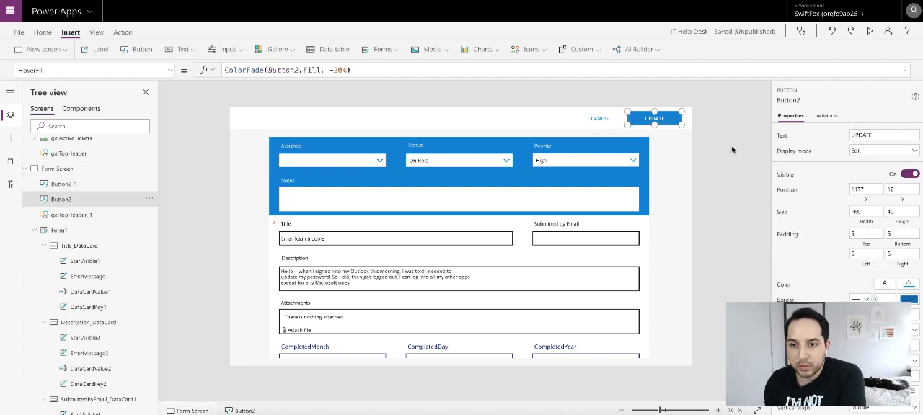
{"action": "double_click", "coordinate": [865, 212]}
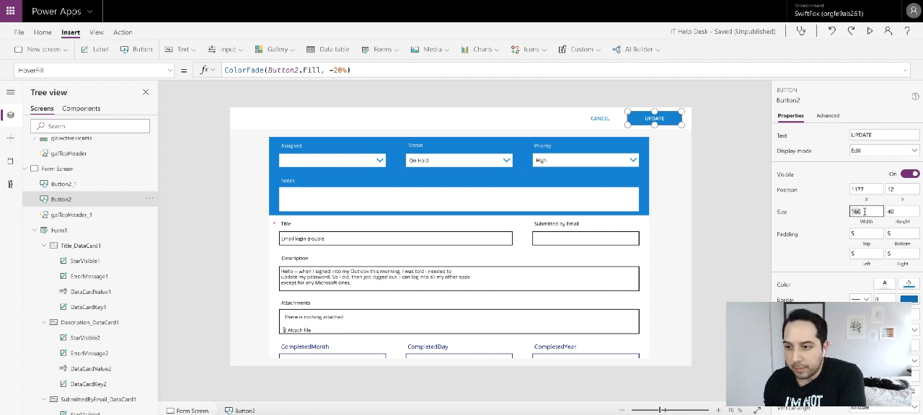
{"action": "type", "text": "104"}
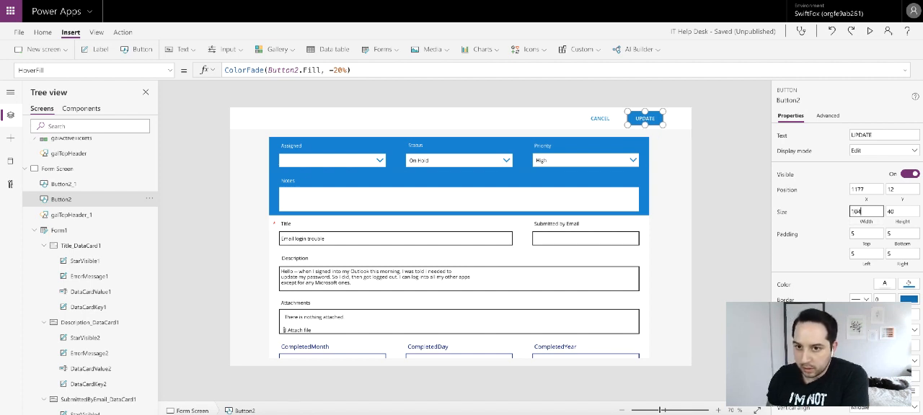
{"action": "left_click", "coordinate": [733, 168]}
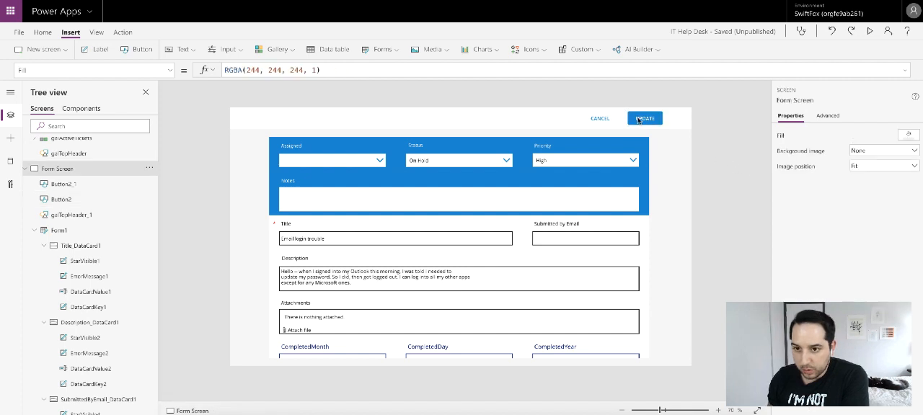
- Reposition the CANCEL and UPDATE buttons side by side at the header's right edge
{"action": "mouse_move", "coordinate": [639, 120]}
{"action": "left_mouse_down"}
{"action": "mouse_move", "coordinate": [656, 117]}
{"action": "mouse_move", "coordinate": [607, 118]}
{"action": "mouse_move", "coordinate": [624, 120]}
{"action": "left_mouse_up"}
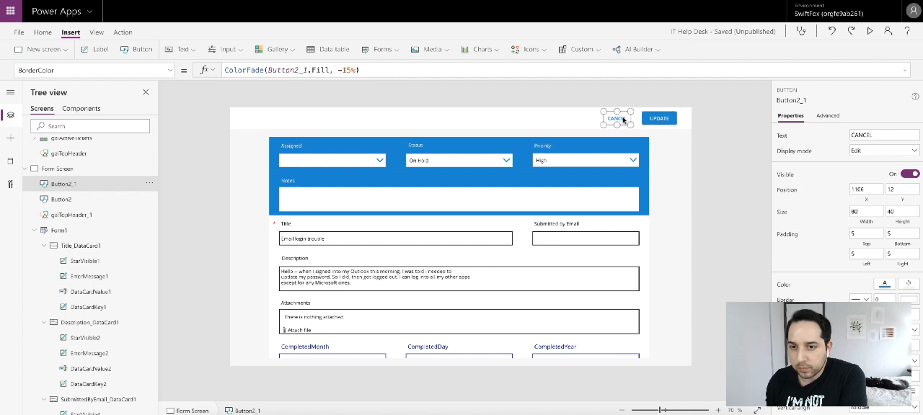
{"action": "left_click", "coordinate": [718, 125]}
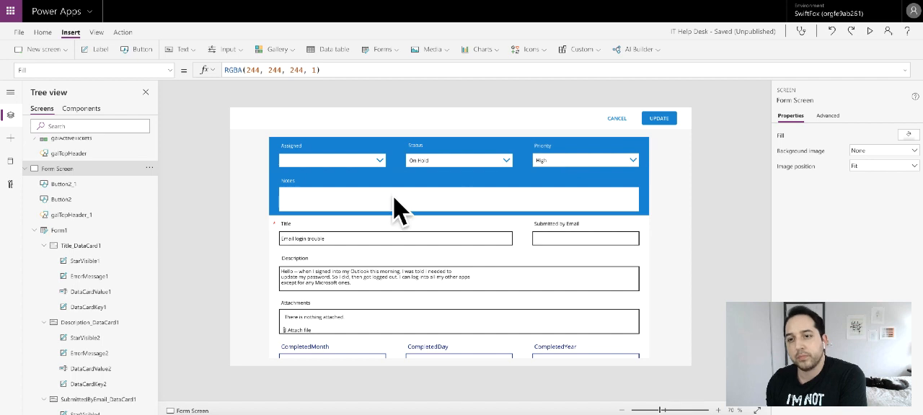
{"action": "left_click", "coordinate": [658, 117]}
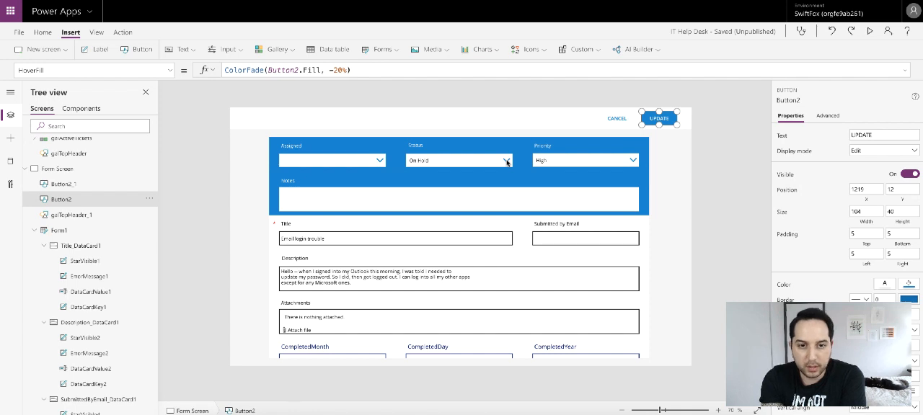
- Begin the Status dropdown's OnChange formula with an If testing whether Dropdown2's selected value equals "Completed"
{"action": "left_click", "coordinate": [507, 162]}
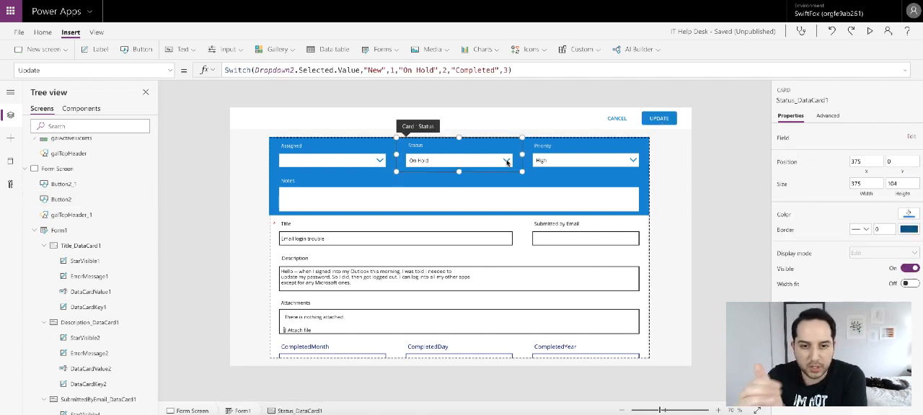
{"action": "left_click", "coordinate": [170, 70]}
{"action": "scroll", "coordinate": [136, 132], "scroll_direction": "down", "scroll_amount": 1}
{"action": "scroll", "coordinate": [136, 133], "scroll_direction": "down", "scroll_amount": 4}
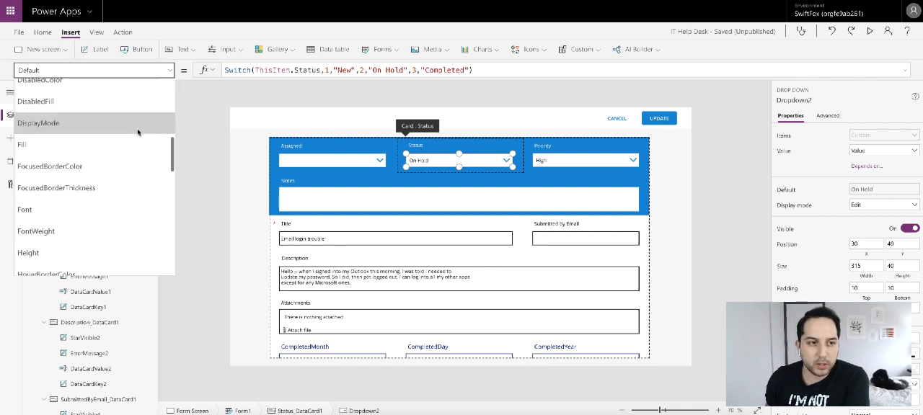
{"action": "left_click", "coordinate": [97, 210]}
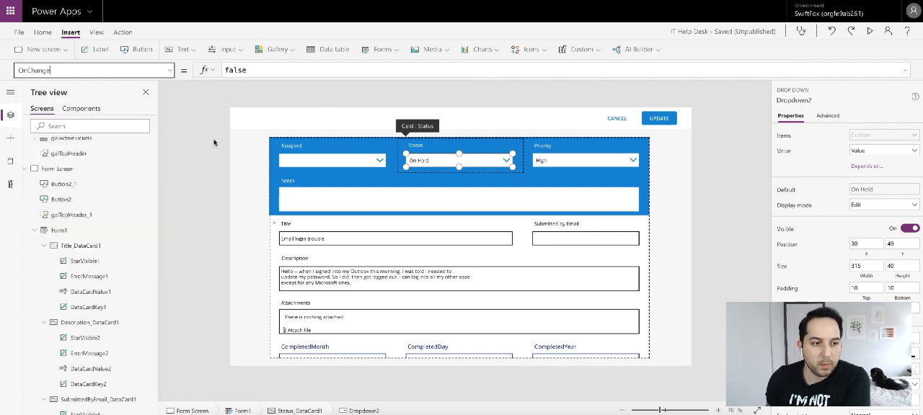
{"action": "double_click", "coordinate": [297, 72]}
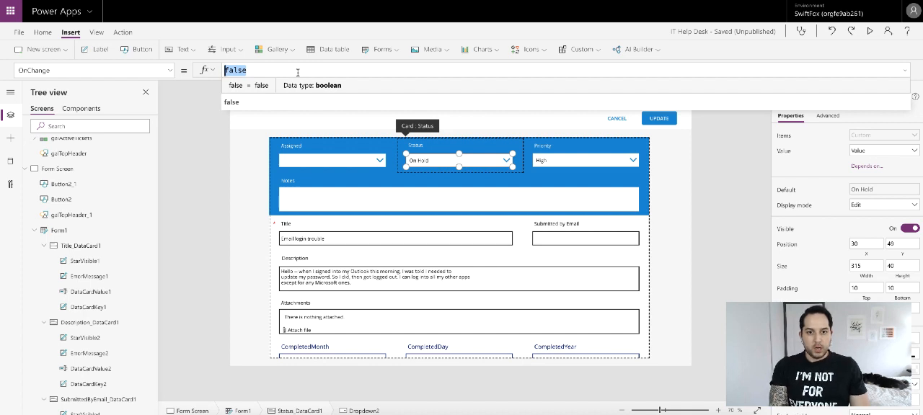
{"action": "type", "text": "tf("}
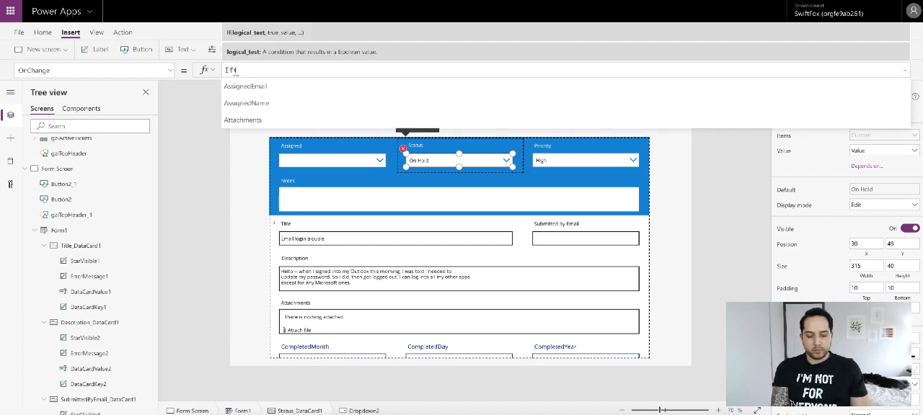
{"action": "type", "text": "Thi"}
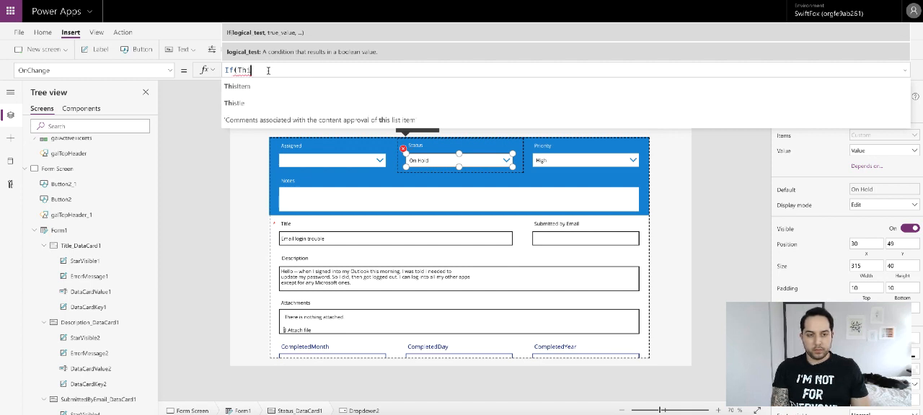
{"action": "left_click_drag", "start_coordinate": [238, 70], "coordinate": [264, 69]}
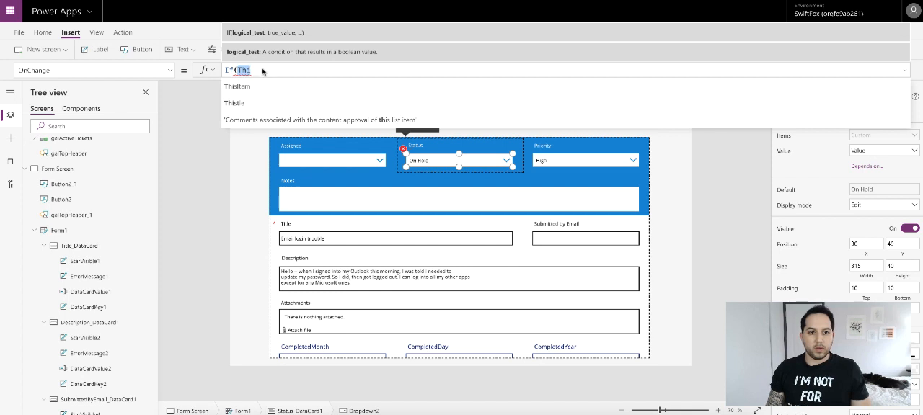
{"action": "scroll", "coordinate": [141, 236], "scroll_direction": "down", "scroll_amount": 5}
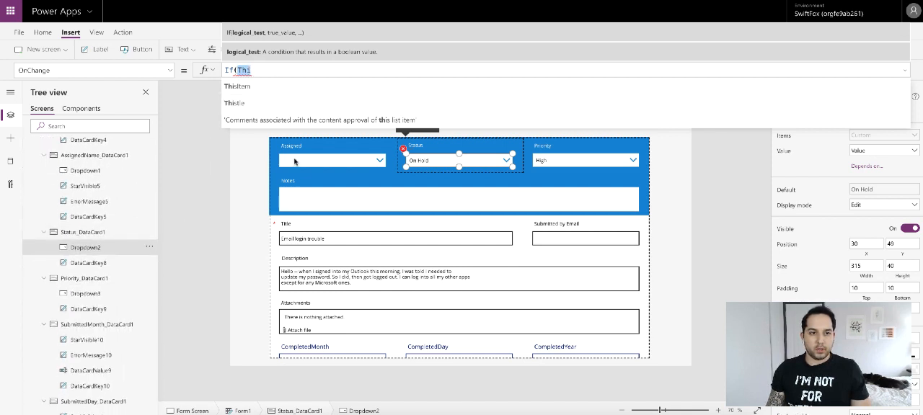
{"action": "type", "text": "Dropd"}
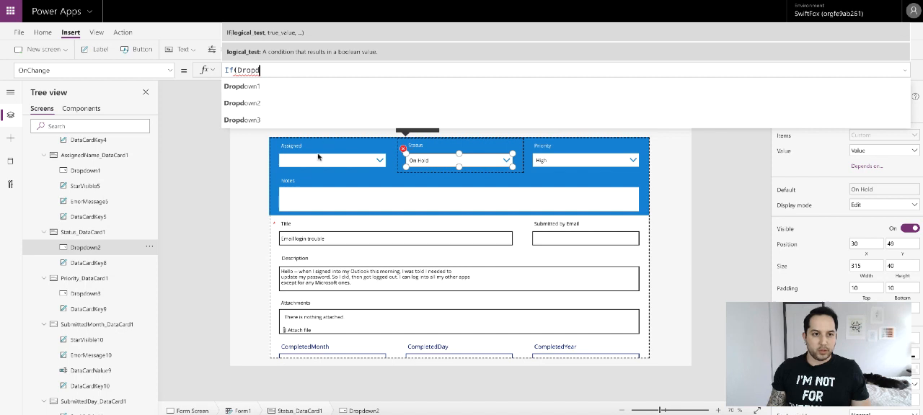
{"action": "left_click", "coordinate": [285, 102]}
{"action": "type", "text": "elected"}
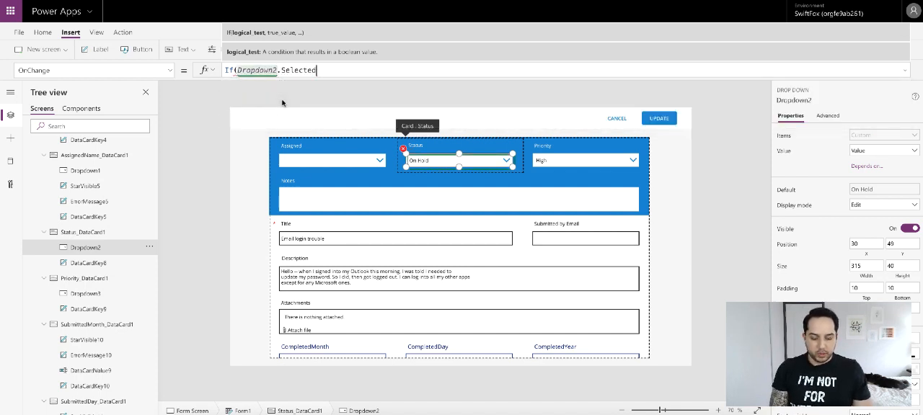
{"action": "type", "text": "."}
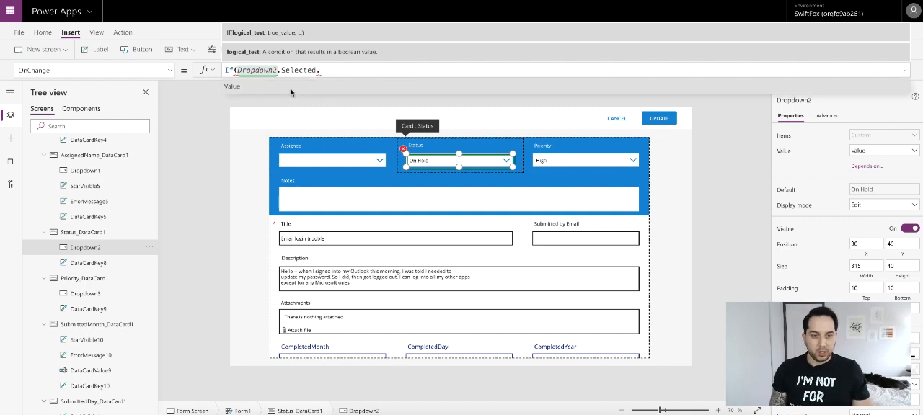
{"action": "left_click", "coordinate": [291, 88]}
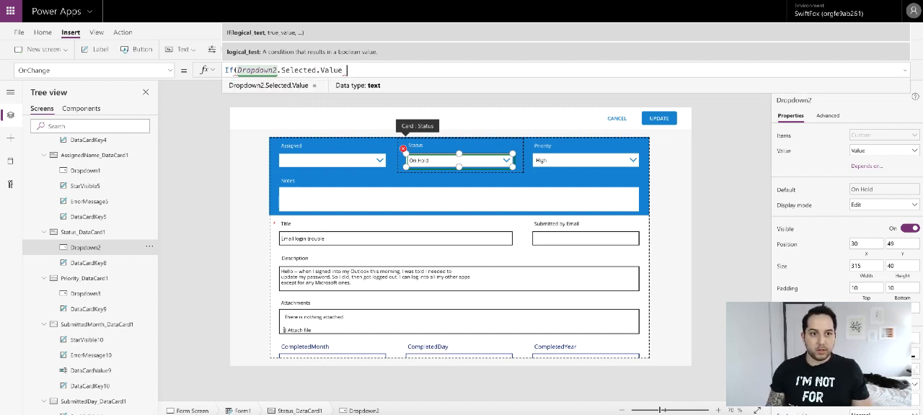
{"action": "type", "text": "= \""}
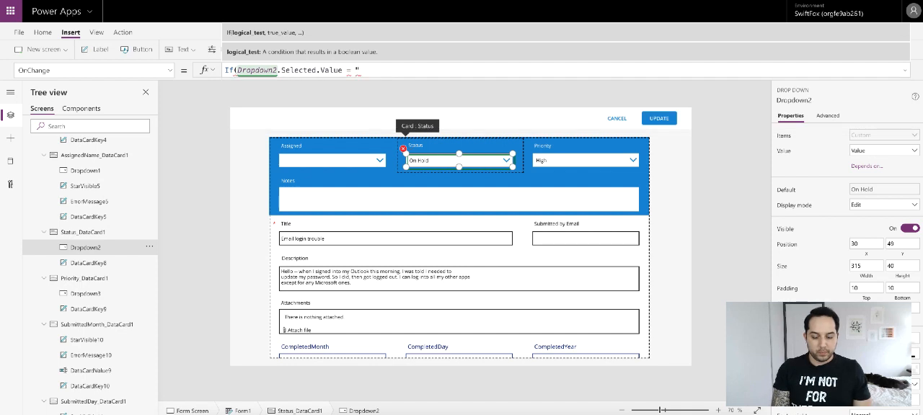
{"action": "type", "text": "Complet"}
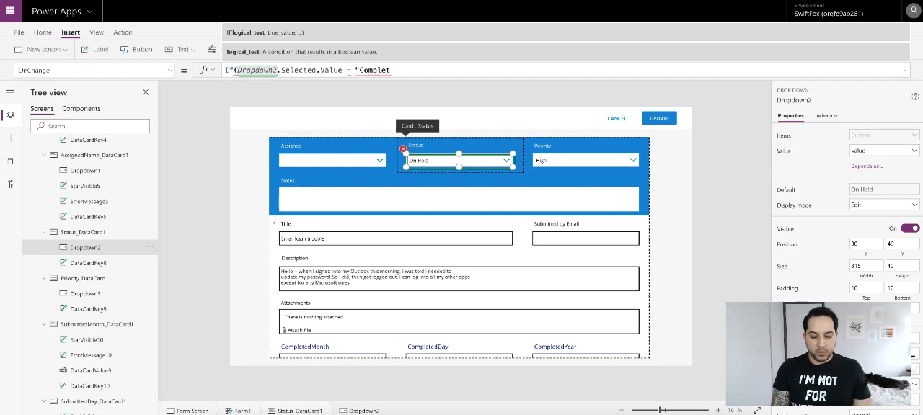
{"action": "type", "text": "ed\""}
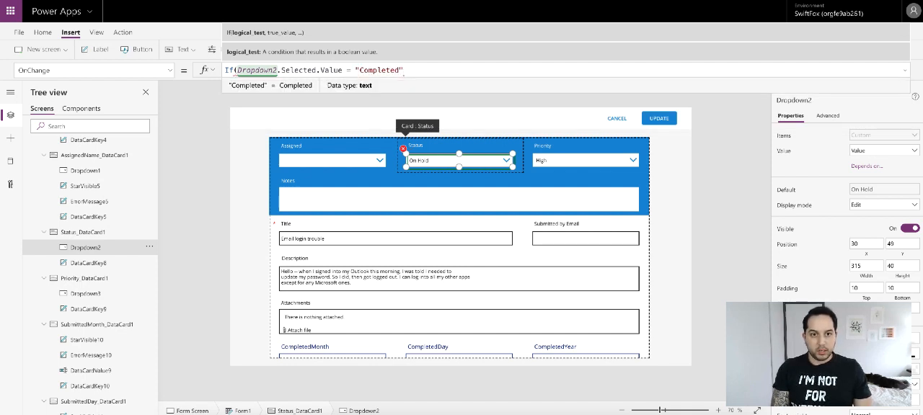
{"action": "type", "text": ","}
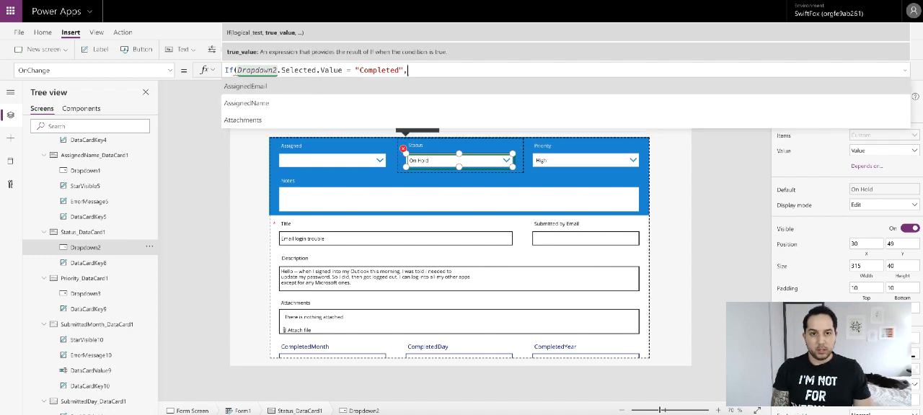
{"action": "type", "text": "UpdateC"}
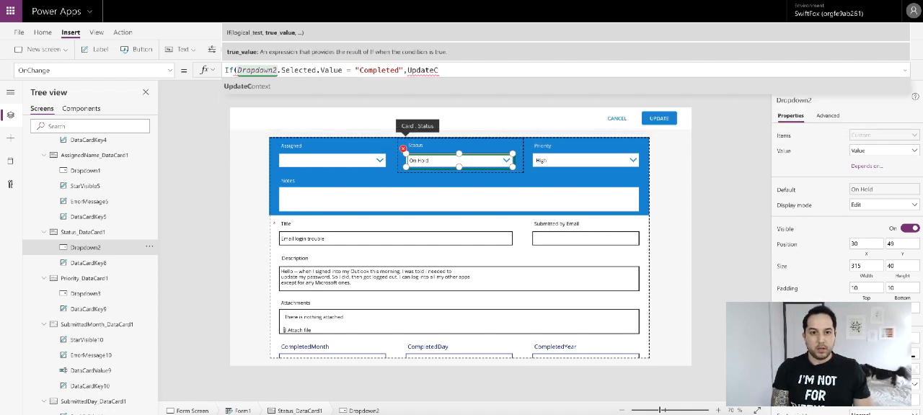
{"action": "type", "text": "ontext"}
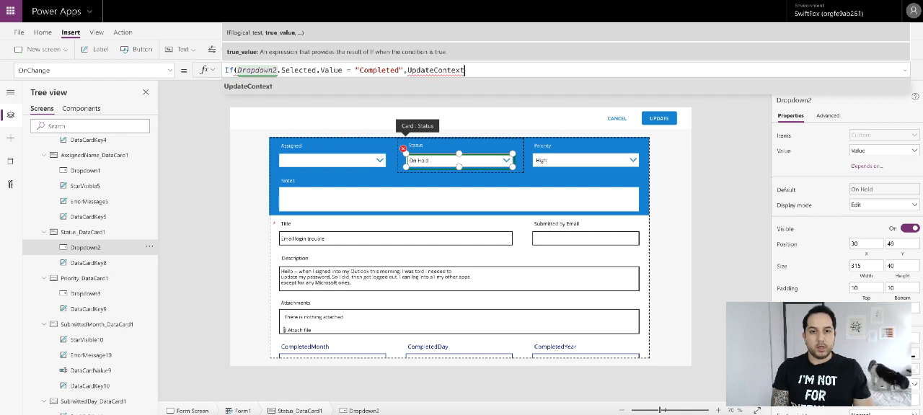
{"action": "type", "text": "("}
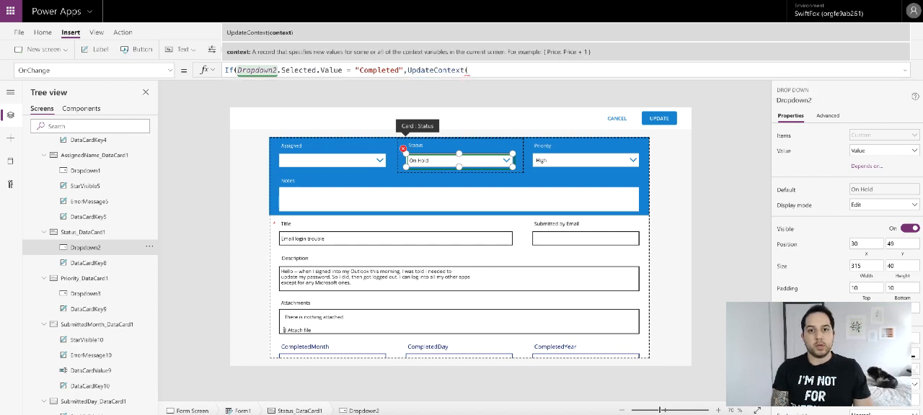
{"action": "type", "text": "{"}
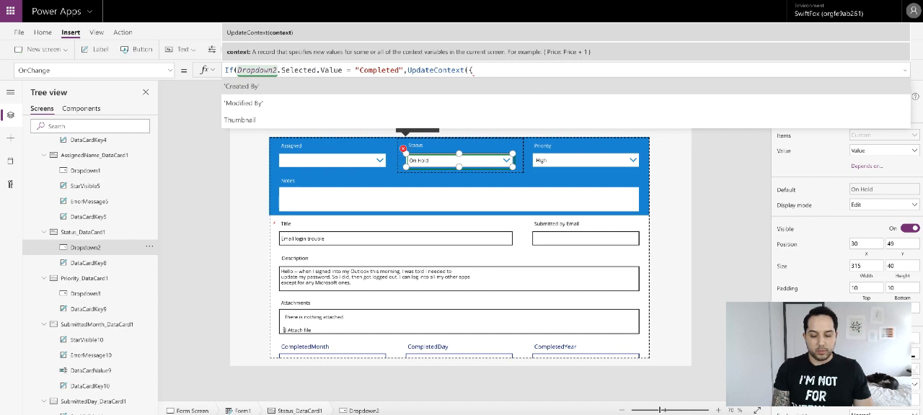
{"action": "type", "text": "varCo"}
{"action": "type", "text": "mpleted"}
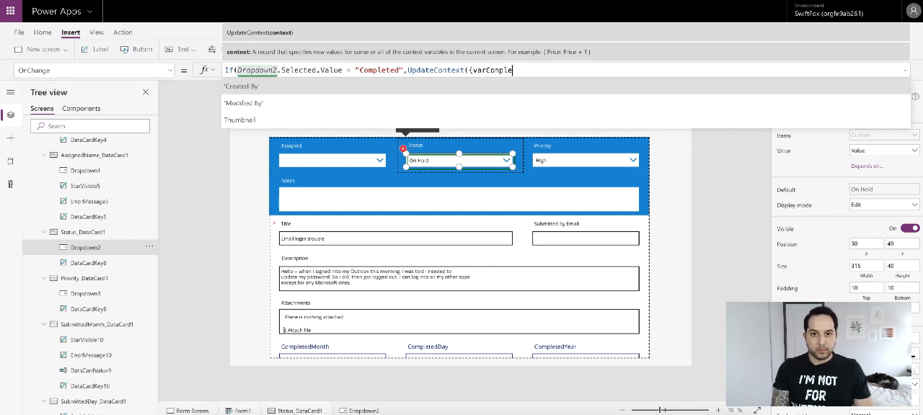
{"action": "type", "text": ": "}
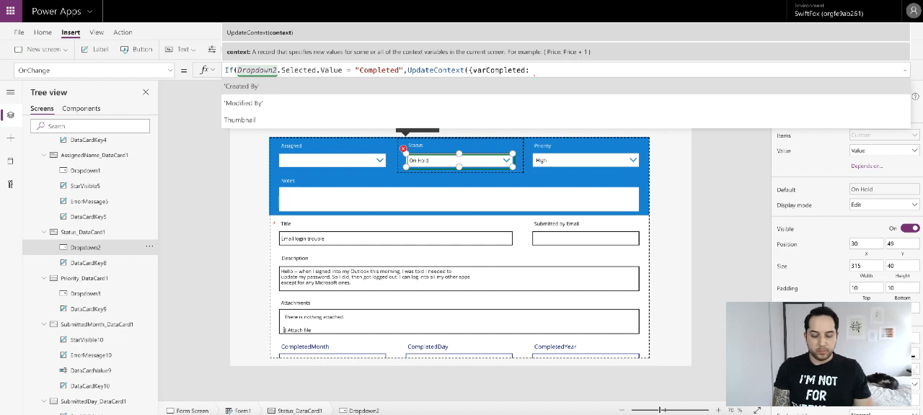
{"action": "type", "text": "Toda"}
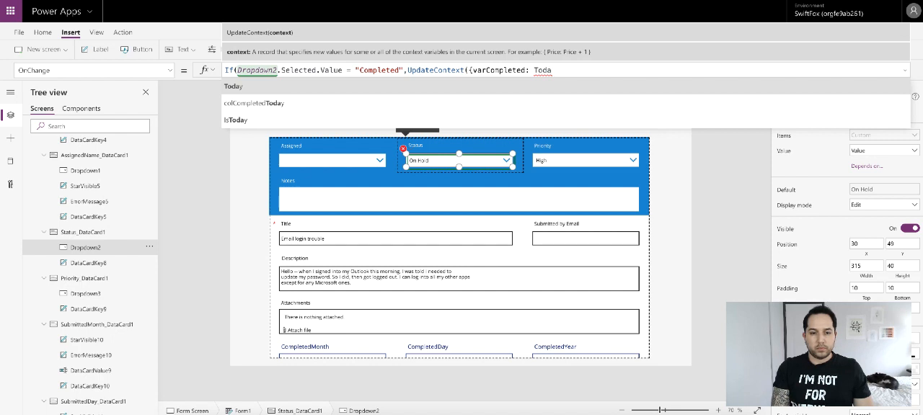
- Complete the If so that it runs UpdateContext setting varCompleted to Today()
{"action": "type", "text": "y()"}
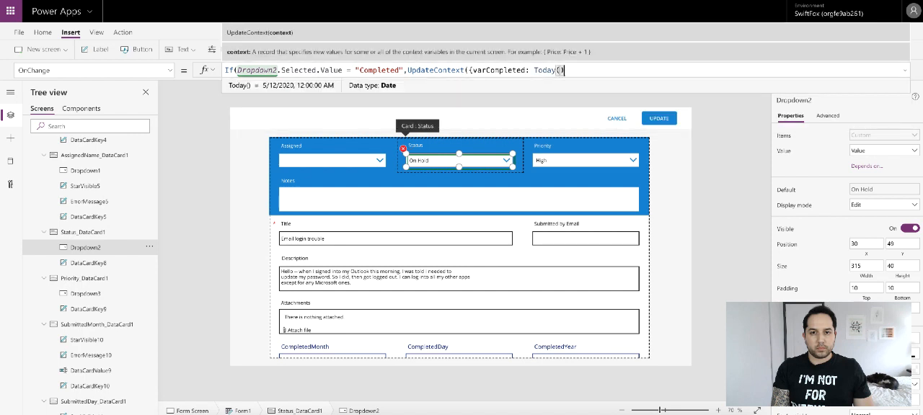
{"action": "type", "text": "}"}
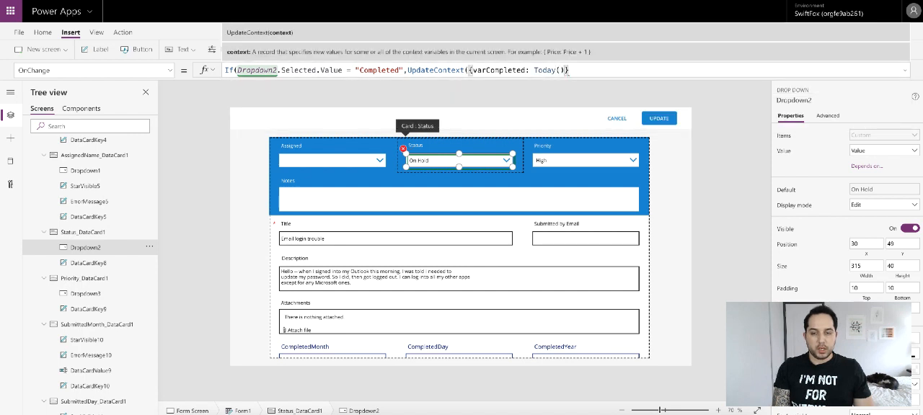
{"action": "type", "text": ")"}
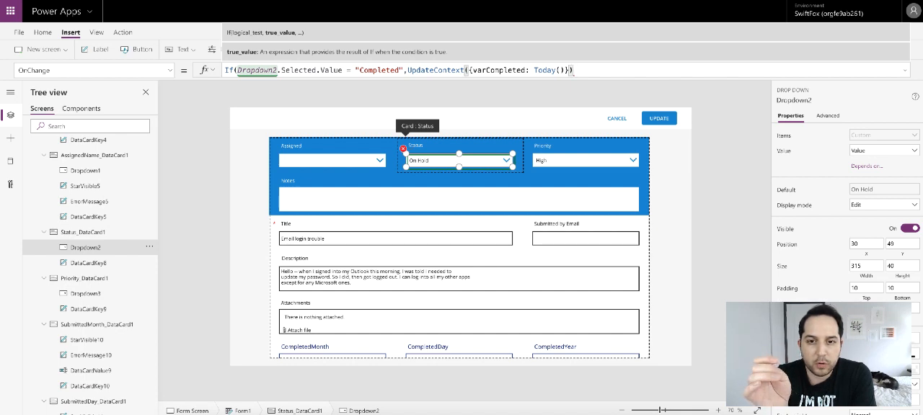
{"action": "type", "text": ","}
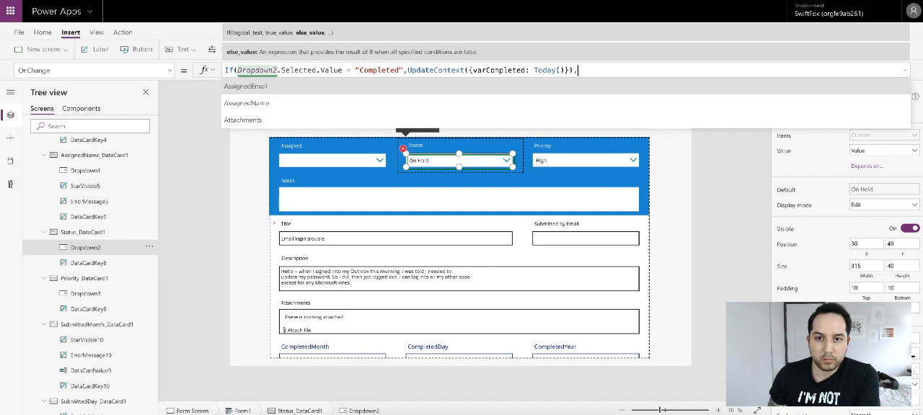
{"action": "key", "text": "BackSpace"}
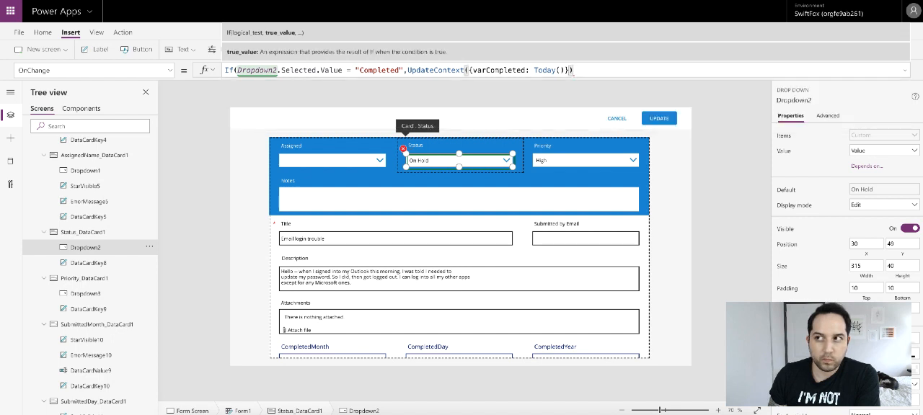
{"action": "type", "text": ")"}
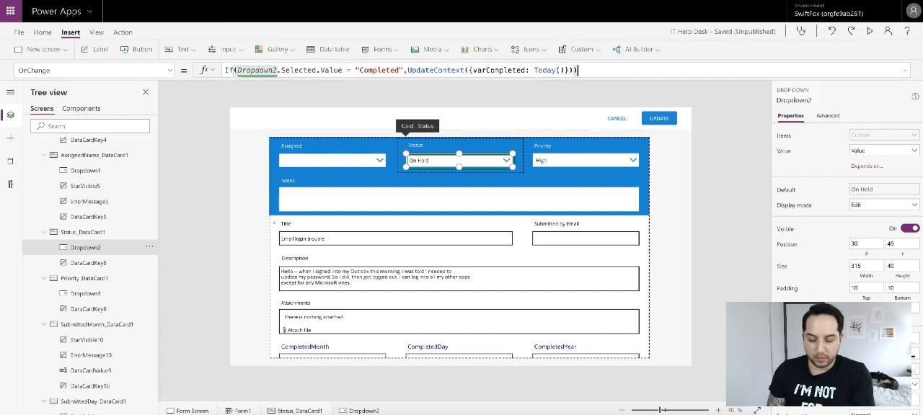
- Start the Form Screen's OnVisible formula with UpdateContext setting varCompleted to galActiveTickets.Selected
{"action": "scroll", "coordinate": [114, 256], "scroll_direction": "up", "scroll_amount": 5}
{"action": "scroll", "coordinate": [114, 255], "scroll_direction": "up", "scroll_amount": 6}
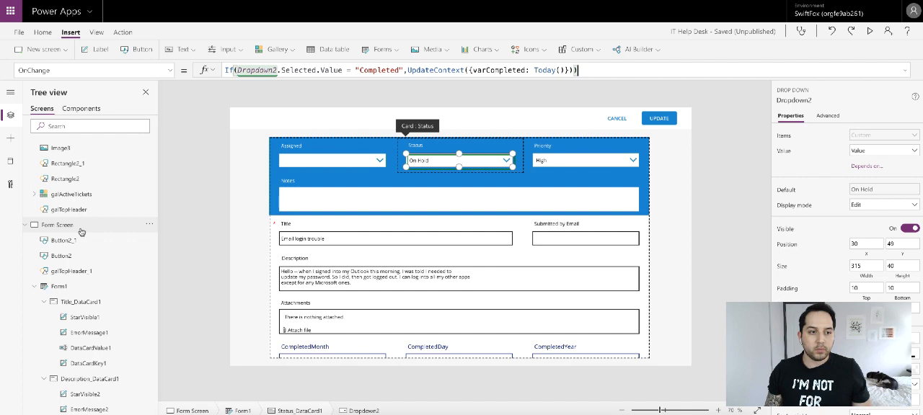
{"action": "left_click", "coordinate": [82, 231]}
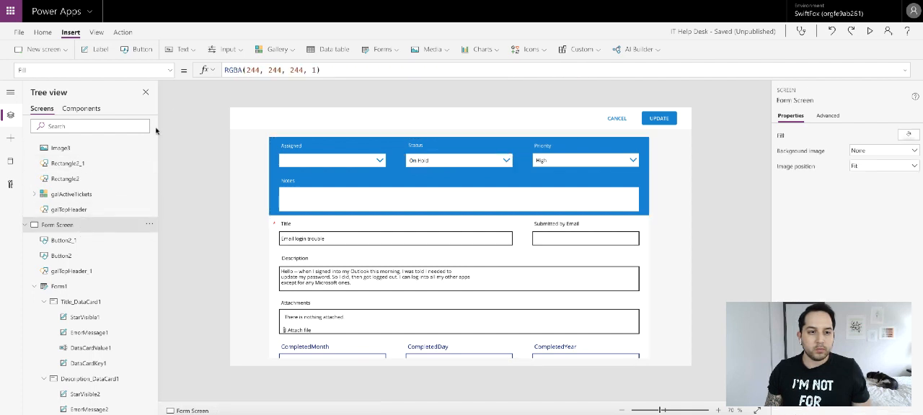
{"action": "left_click", "coordinate": [168, 72]}
{"action": "left_click", "coordinate": [88, 240]}
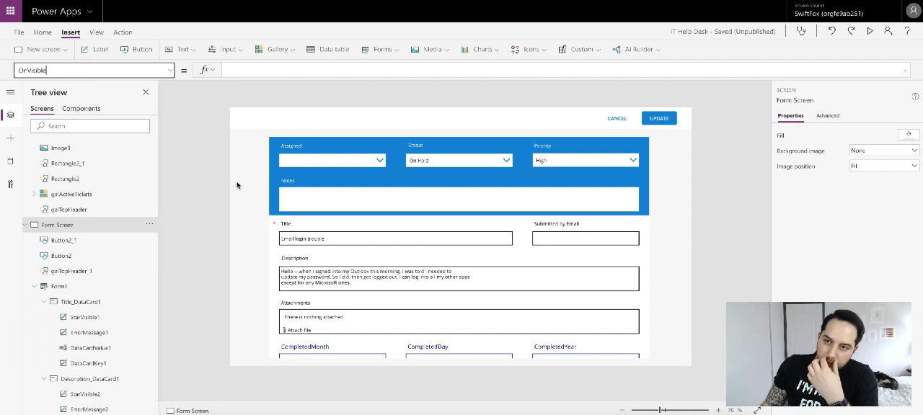
{"action": "left_click", "coordinate": [247, 73]}
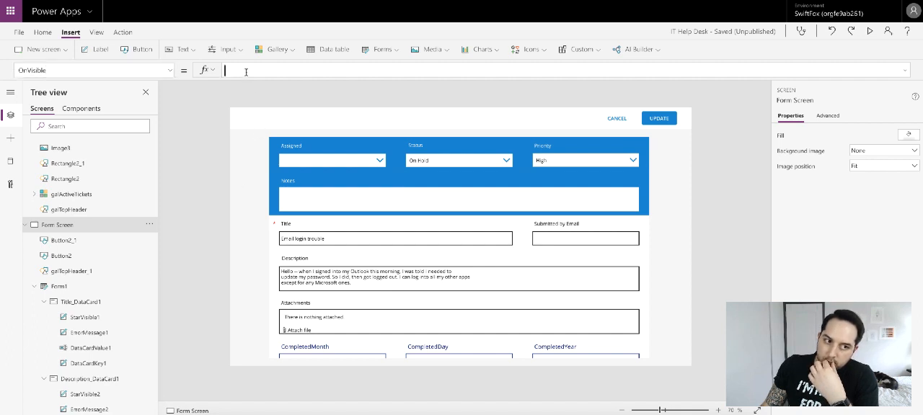
{"action": "type", "text": "Upd"}
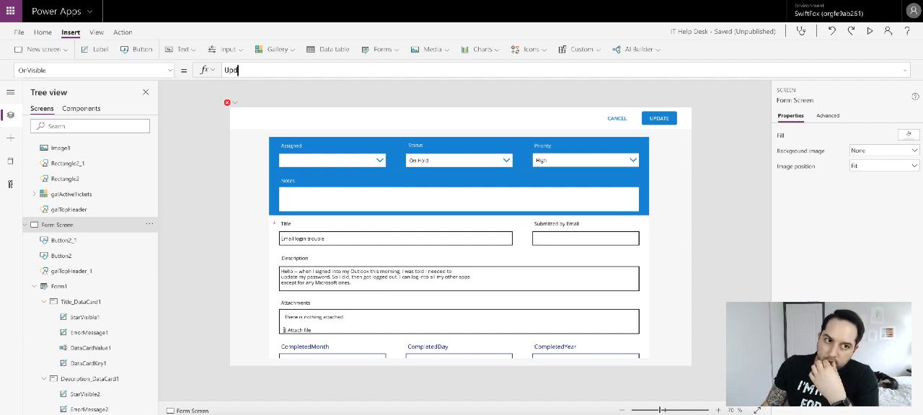
{"action": "type", "text": "ateContext("}
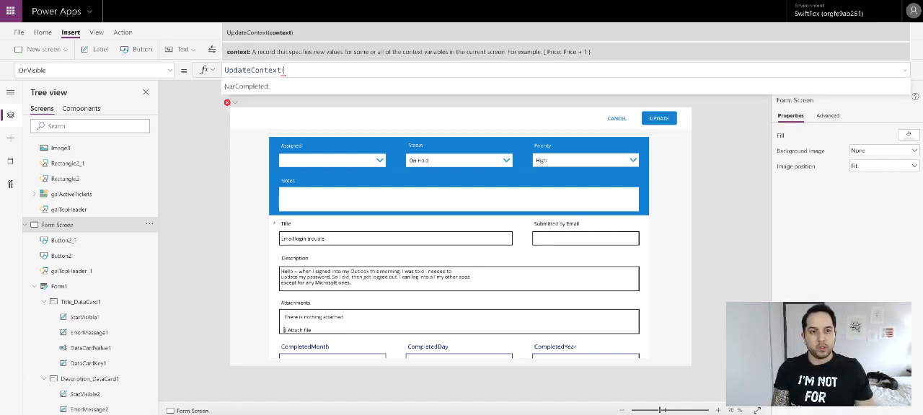
{"action": "type", "text": "{"}
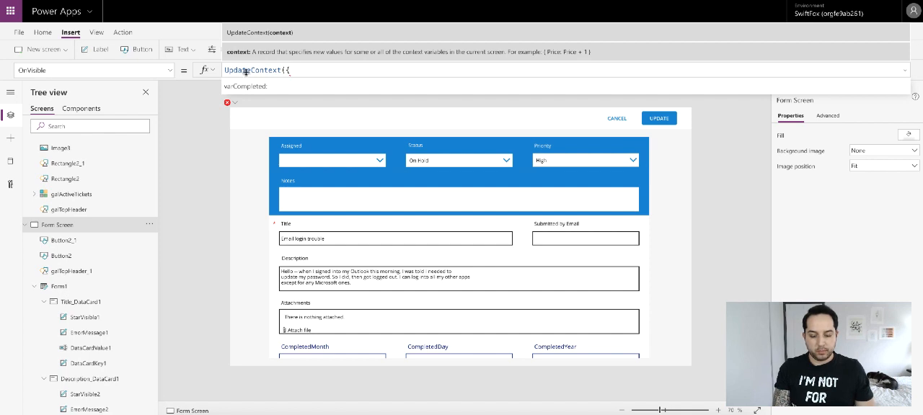
{"action": "left_click", "coordinate": [268, 86]}
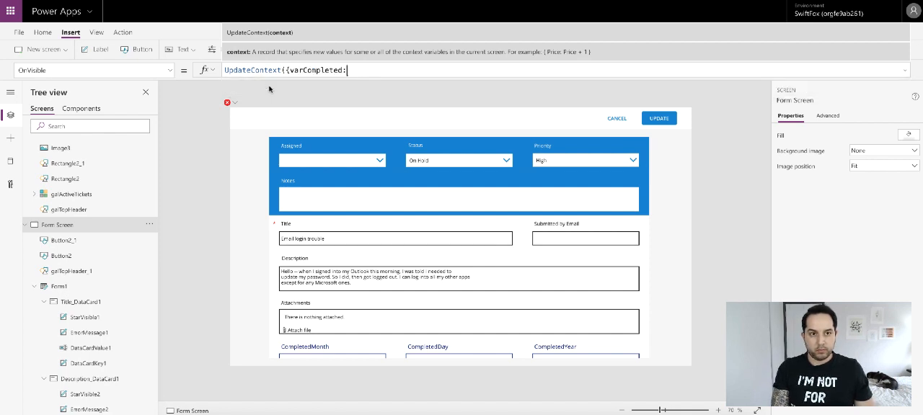
{"action": "type", "text": "gal"}
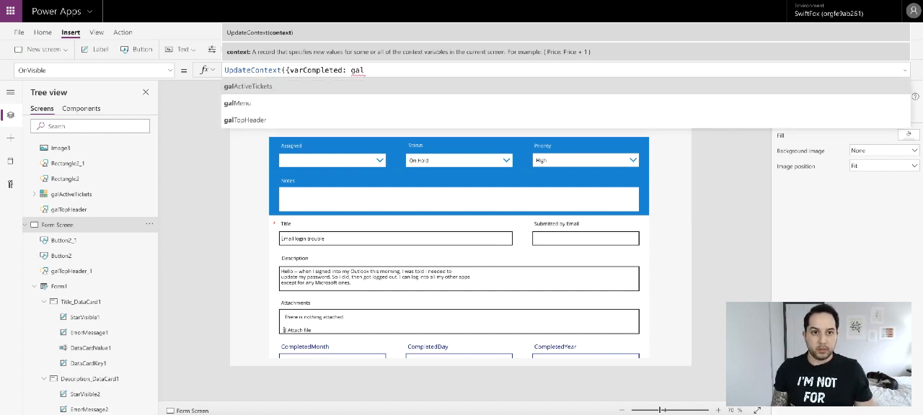
{"action": "left_click", "coordinate": [274, 87]}
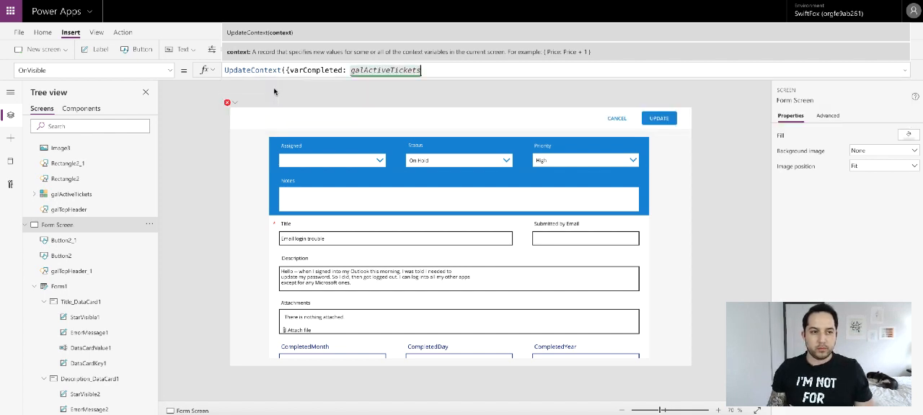
{"action": "type", "text": "."}
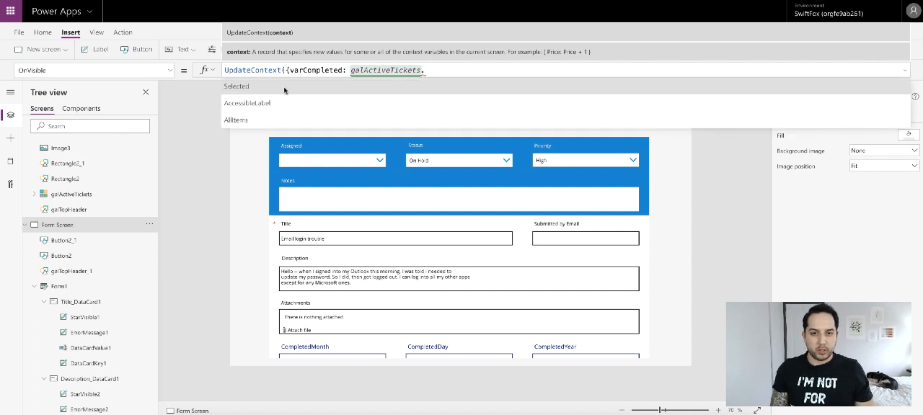
{"action": "left_click", "coordinate": [284, 88]}
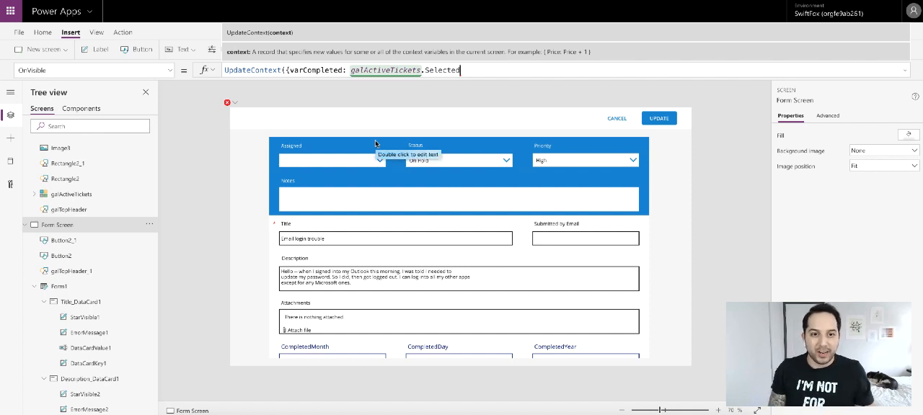
- Append the CompletedMonth field to galActiveTickets.Selected in the varCompleted value
{"action": "type", "text": "."}
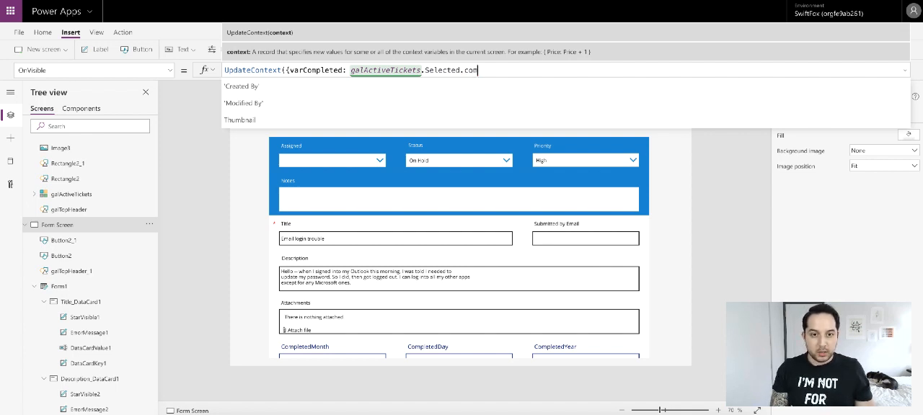
{"action": "type", "text": "com"}
{"action": "scroll", "coordinate": [376, 140], "scroll_direction": "down", "scroll_amount": 1}
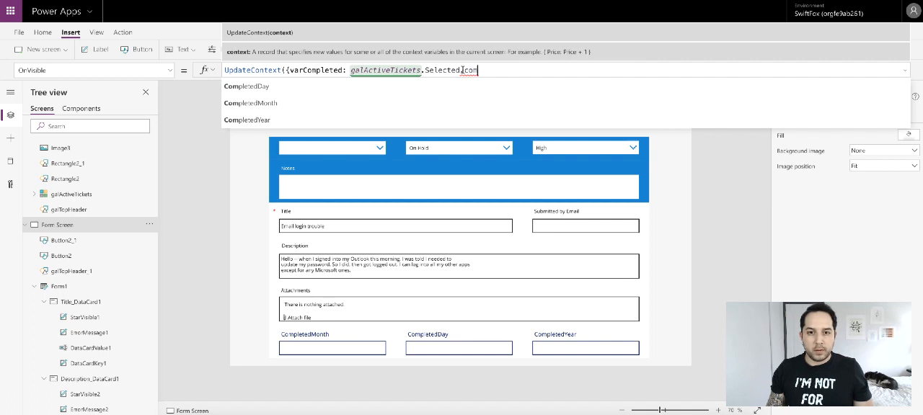
{"action": "left_click_drag", "start_coordinate": [463, 70], "coordinate": [480, 70]}
{"action": "key", "text": "BackSpace"}
{"action": "type", "text": "mo"}
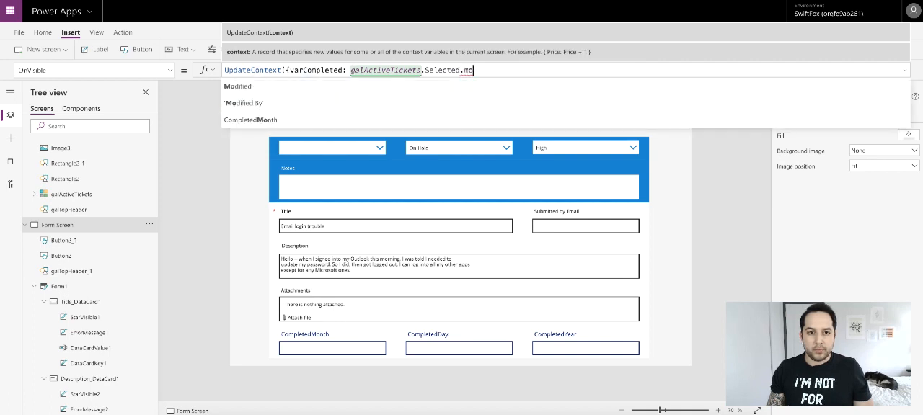
{"action": "left_click", "coordinate": [382, 115]}
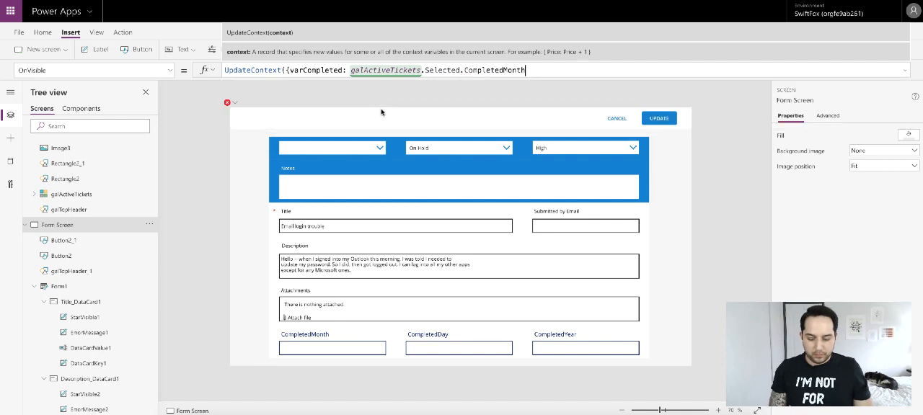
- Wrap the value in a Date( call and change its first argument to galActiveTickets.Selected.CompletedYear
{"action": "left_click", "coordinate": [348, 70]}
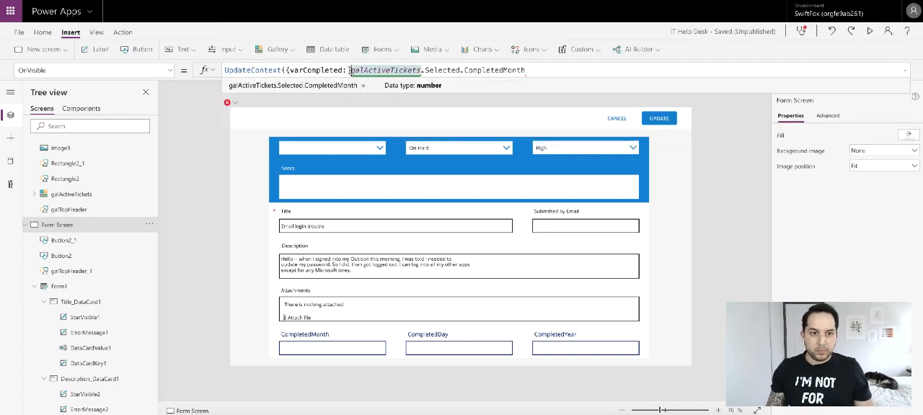
{"action": "type", "text": "Date"}
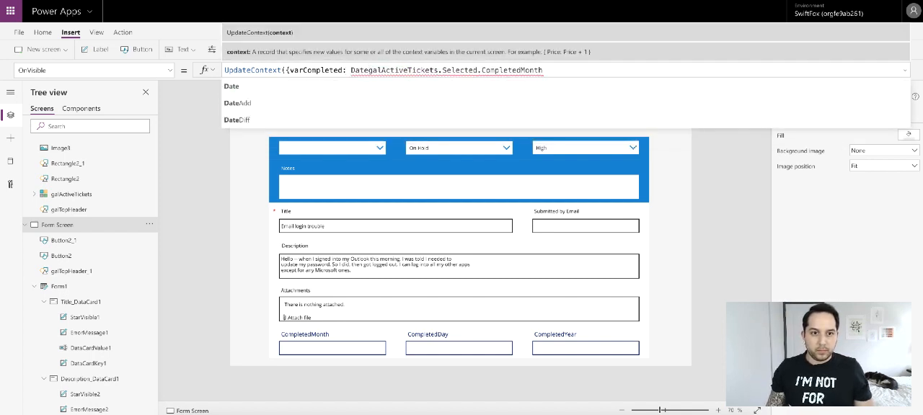
{"action": "type", "text": "("}
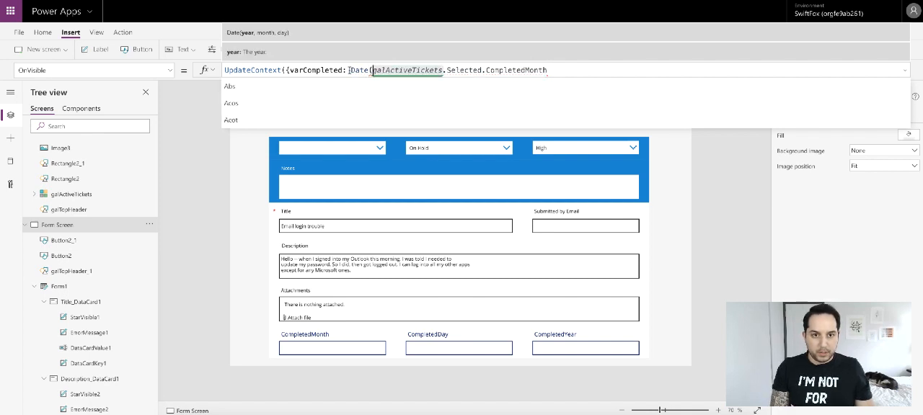
{"action": "left_click_drag", "start_coordinate": [524, 70], "coordinate": [548, 70]}
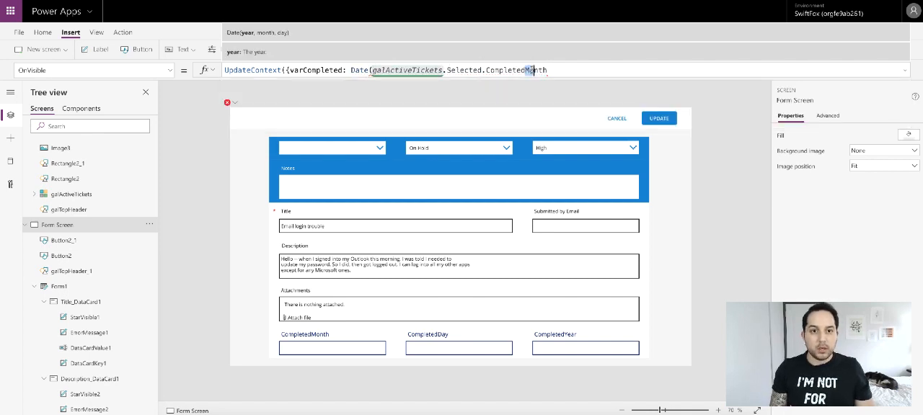
{"action": "type", "text": "Year"}
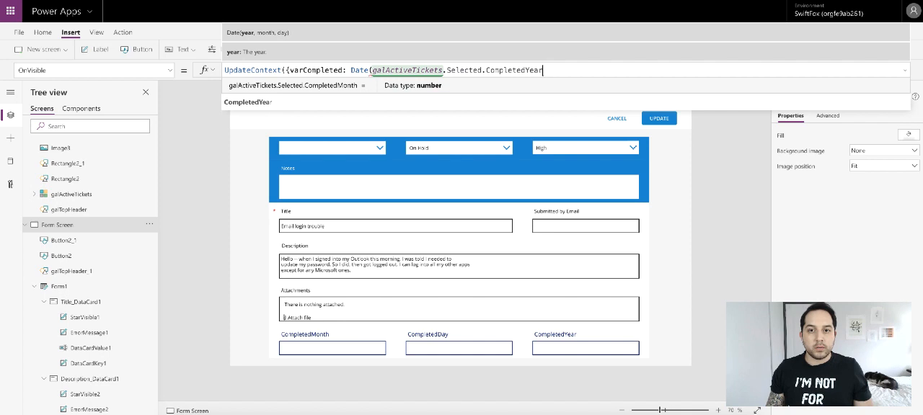
{"action": "type", "text": ","}
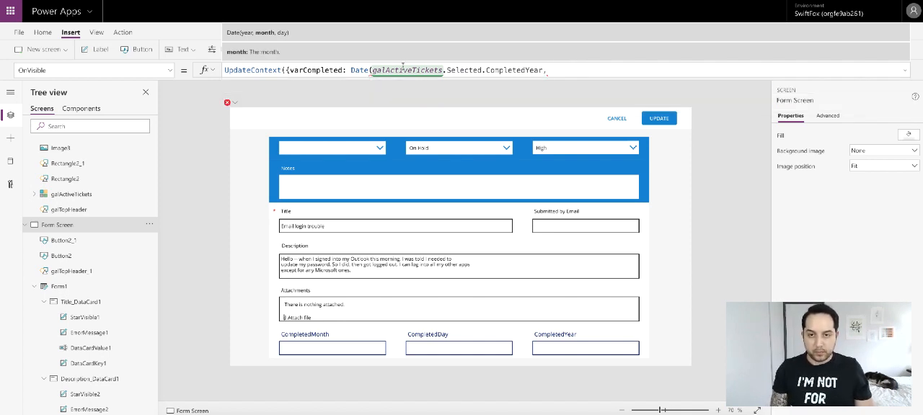
- Copy the year argument as Date's second argument and change it to galActiveTickets.Selected.CompletedMonth
{"action": "left_click_drag", "start_coordinate": [372, 70], "coordinate": [542, 70]}
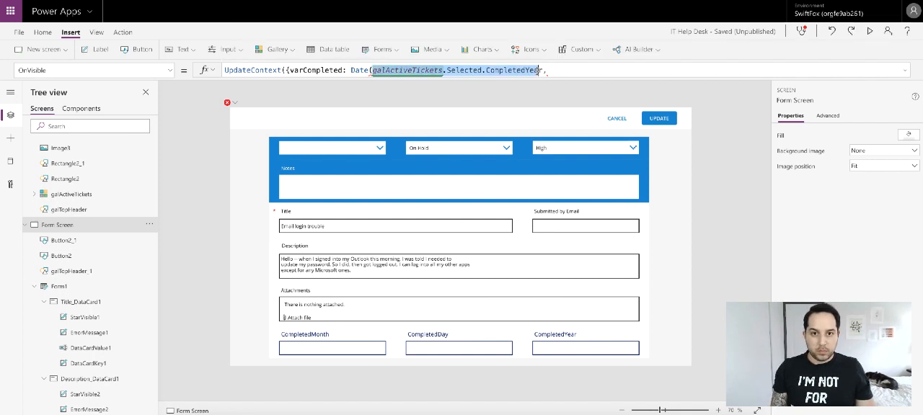
{"action": "key", "text": "ctrl+c"}
{"action": "left_click", "coordinate": [550, 70]}
{"action": "key", "text": "ctrl+v"}
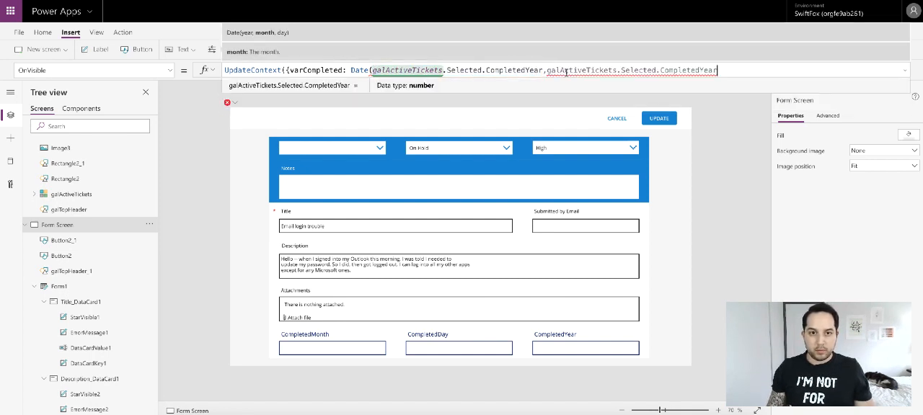
{"action": "left_click_drag", "start_coordinate": [704, 69], "coordinate": [737, 70]}
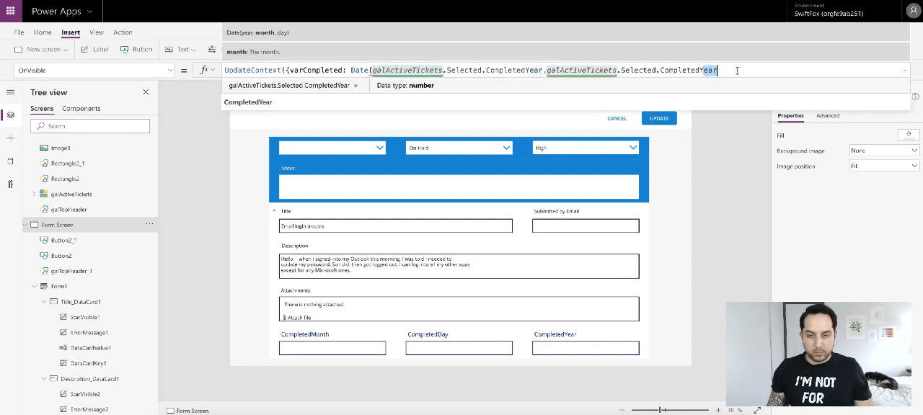
{"action": "key", "text": "BackSpace"}
{"action": "key", "text": "BackSpace"}
{"action": "type", "text": "month"}
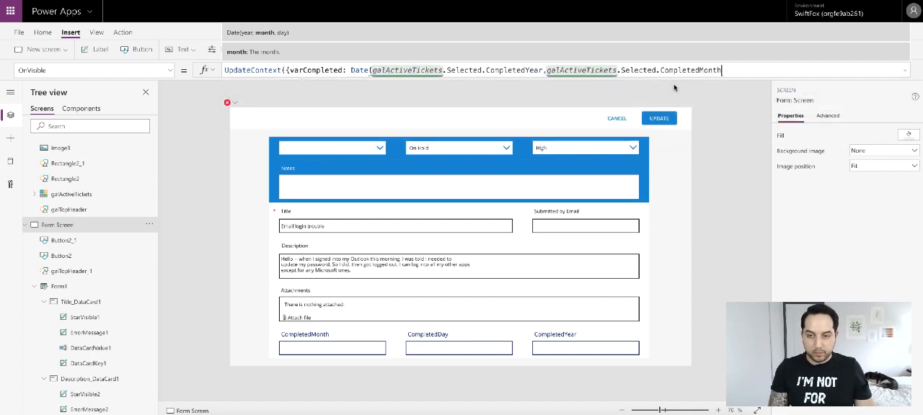
{"action": "type", "text": ","}
- Add galActiveTickets.Selected.CompletedDay as the third Date argument and close the Date, record and UpdateContext brackets
{"action": "key", "text": "ctrl+v"}
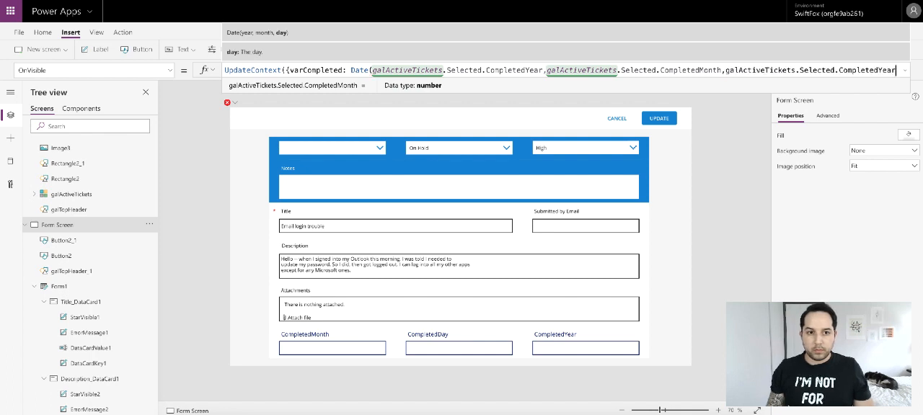
{"action": "left_click_drag", "start_coordinate": [878, 70], "coordinate": [909, 74]}
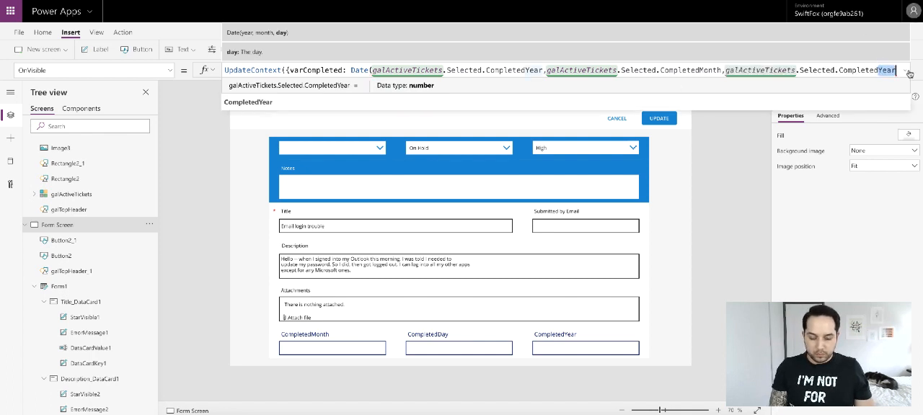
{"action": "type", "text": "D"}
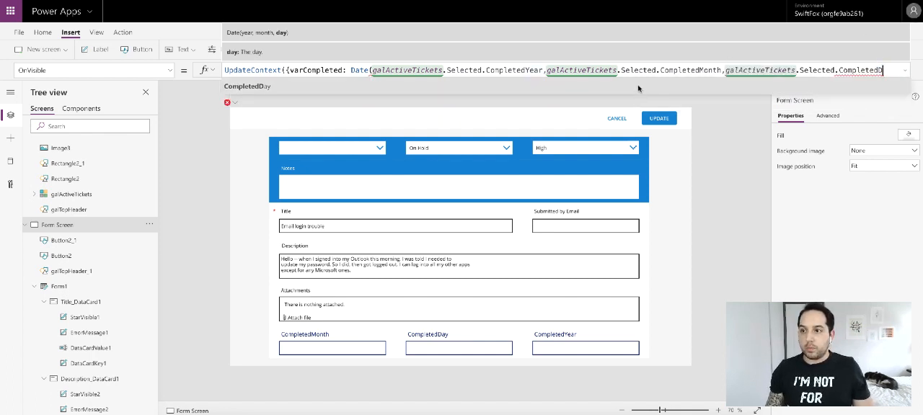
{"action": "type", "text": "ay)"}
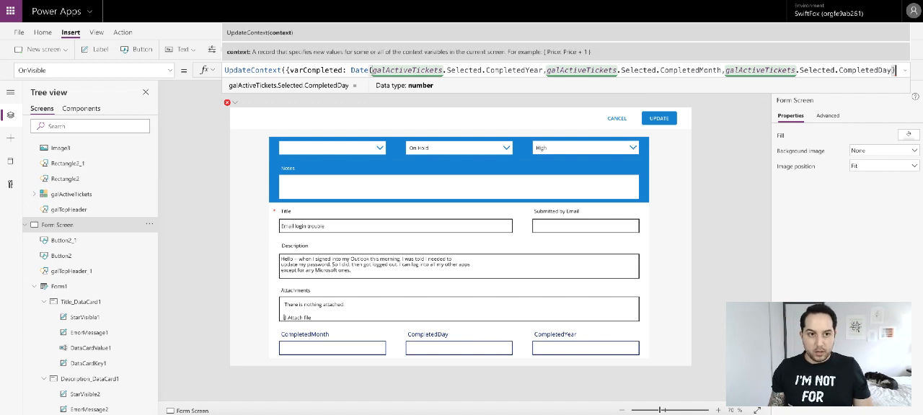
{"action": "type", "text": "}"}
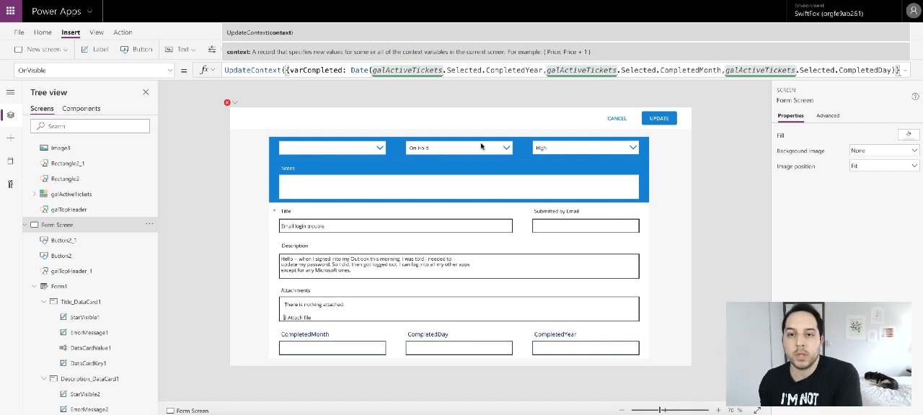
{"action": "type", "text": ")"}
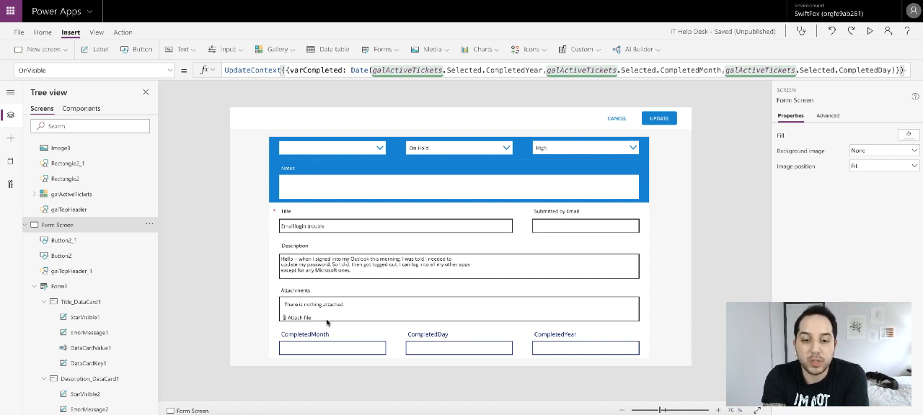
- Set the CompletedMonth text input's Default to Month(varCompleted)
{"action": "left_click", "coordinate": [325, 353]}
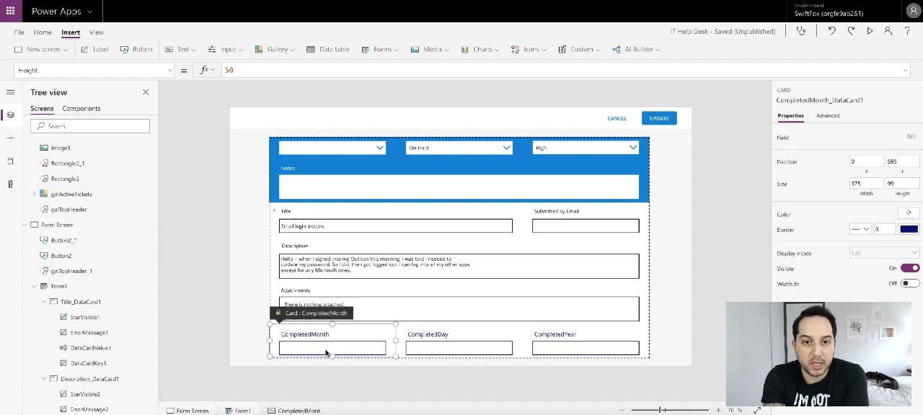
{"action": "left_click", "coordinate": [829, 119]}
{"action": "left_click", "coordinate": [787, 137]}
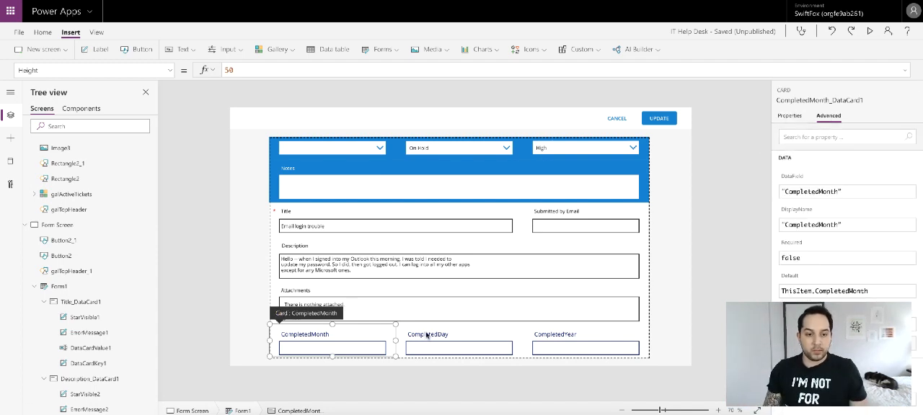
{"action": "left_click", "coordinate": [368, 346]}
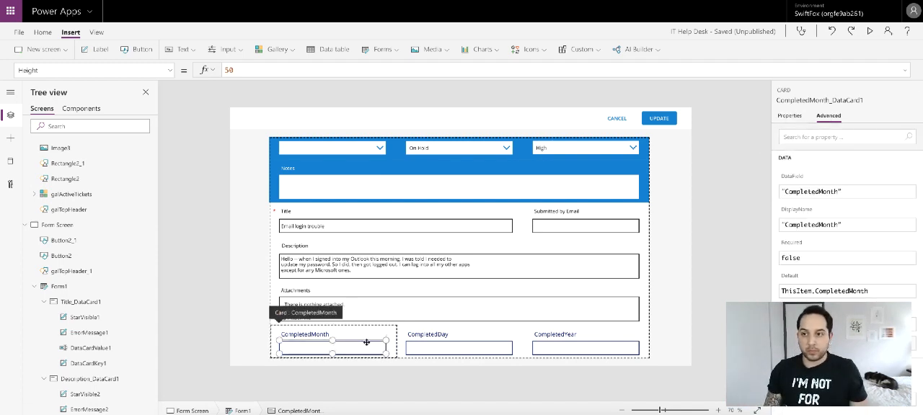
{"action": "triple_click", "coordinate": [303, 68]}
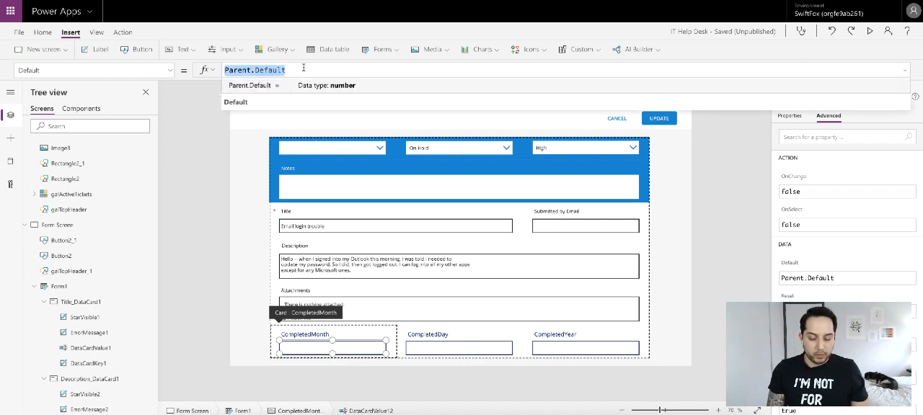
{"action": "type", "text": "varCompleted"}
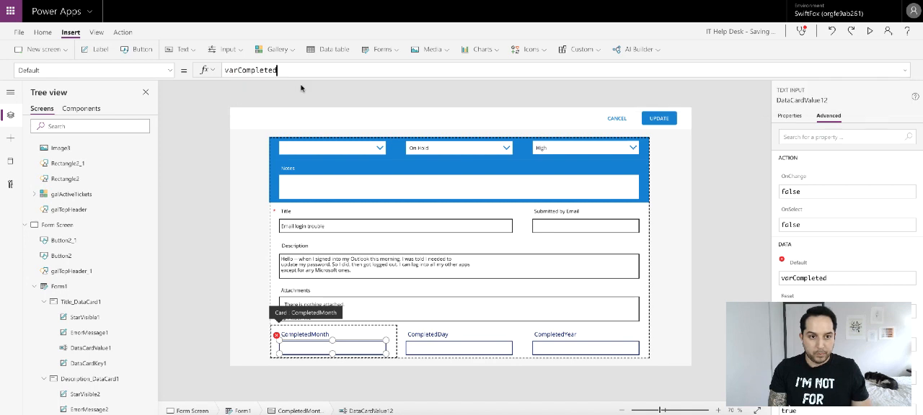
{"action": "left_click", "coordinate": [226, 72]}
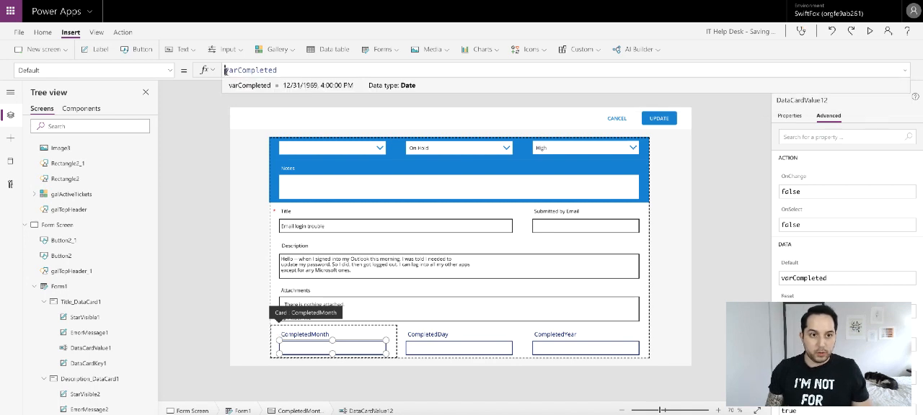
{"action": "type", "text": "Month"}
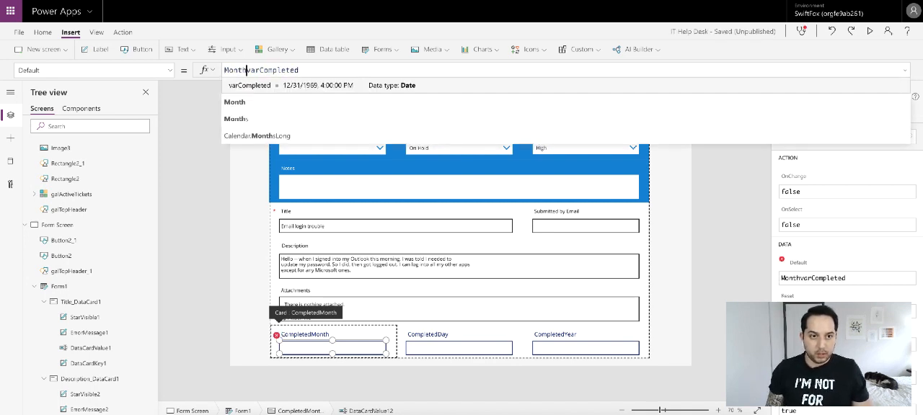
{"action": "type", "text": "("}
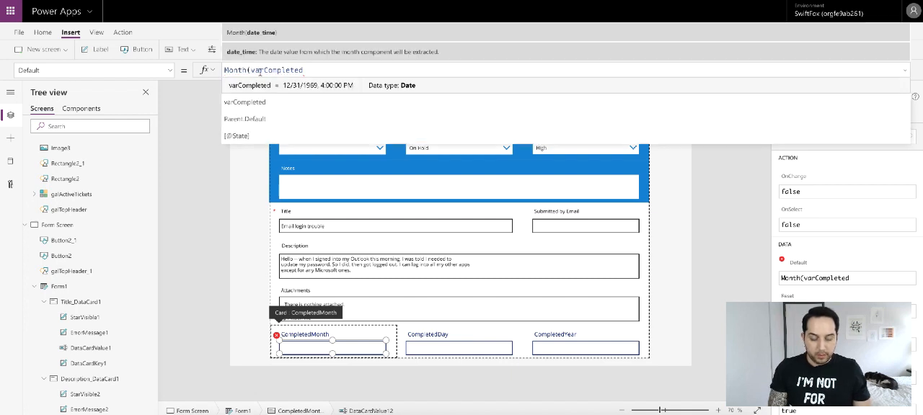
{"action": "left_click", "coordinate": [364, 70]}
{"action": "type", "text": ")"}
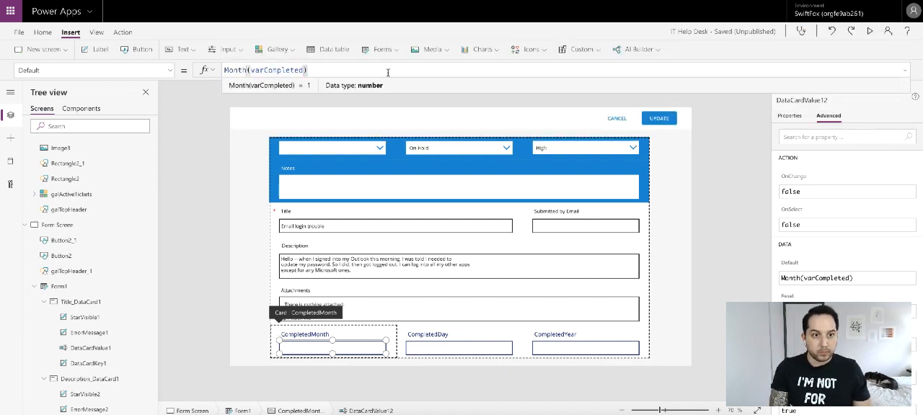
- Set the CompletedDay text input's Default to Day(varCompleted)
{"action": "left_click", "coordinate": [468, 339]}
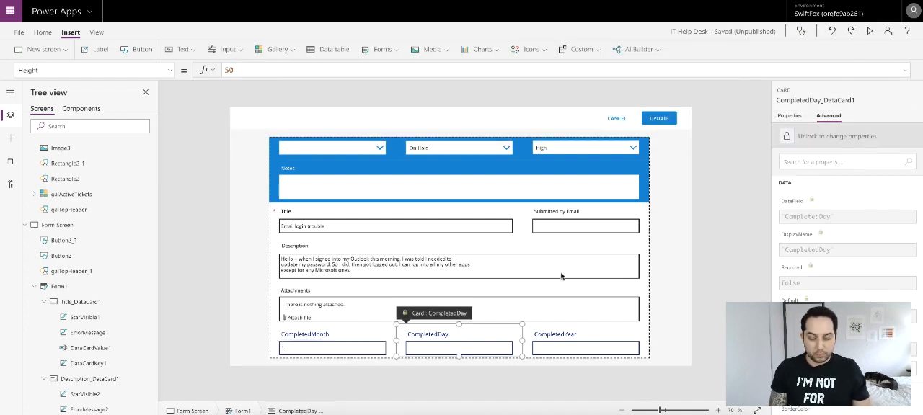
{"action": "left_click", "coordinate": [445, 346]}
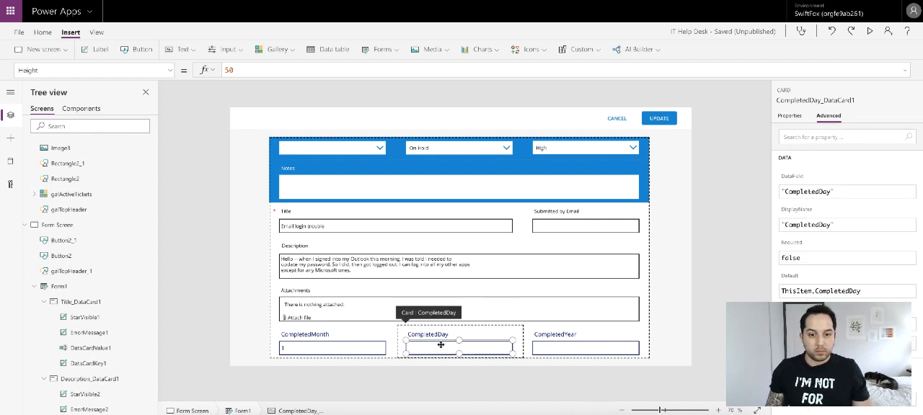
{"action": "left_click_drag", "start_coordinate": [286, 72], "coordinate": [224, 72]}
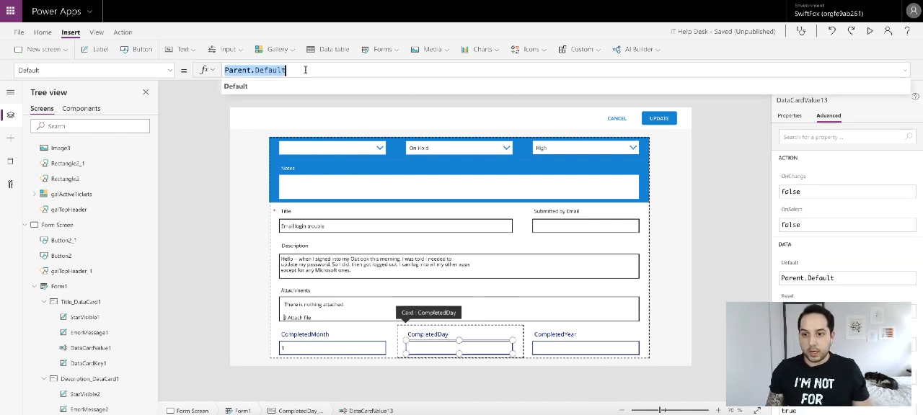
{"action": "type", "text": "va"}
{"action": "key", "text": "BackSpace"}
{"action": "key", "text": "BackSpace"}
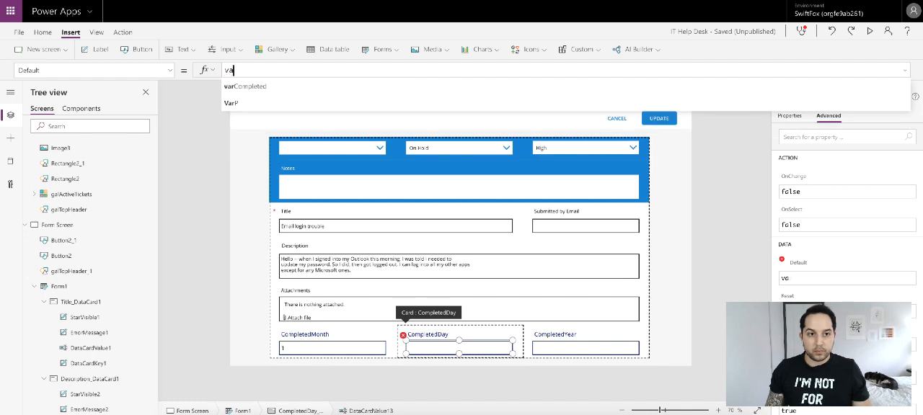
{"action": "type", "text": "Day"}
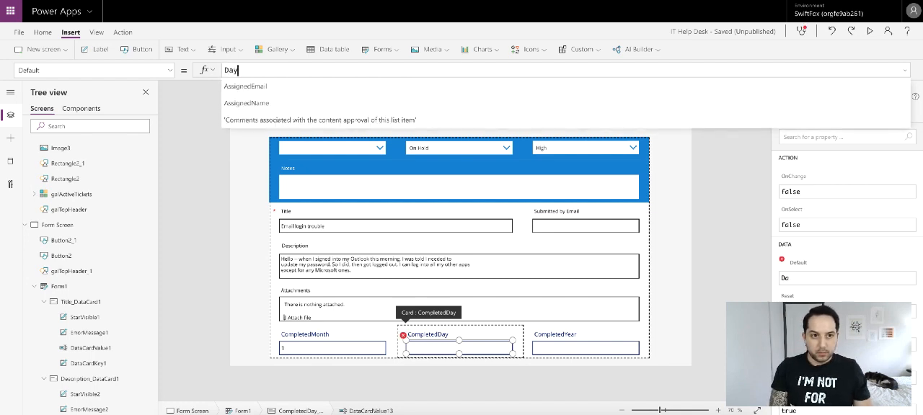
{"action": "type", "text": "(varCompleted"}
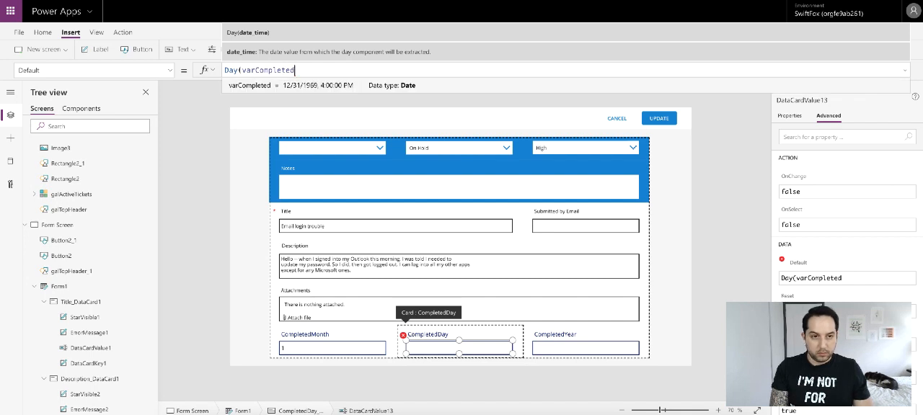
{"action": "type", "text": ")"}
- Set the CompletedYear text input's Default to Year(varCompleted)
{"action": "left_click", "coordinate": [622, 336]}
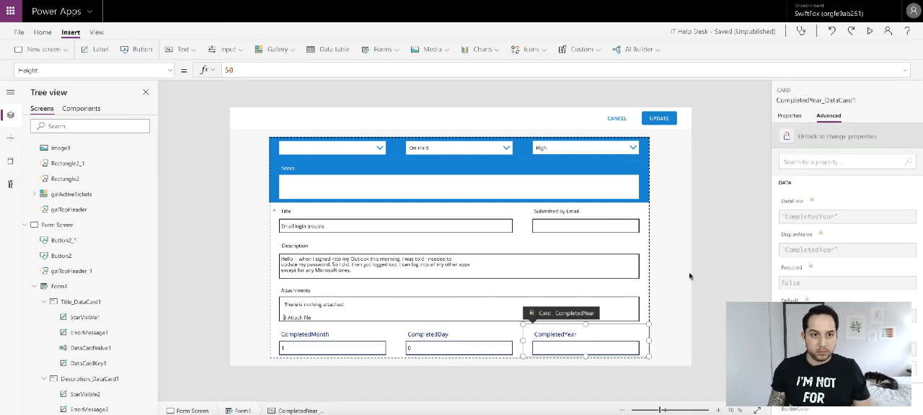
{"action": "left_click", "coordinate": [550, 346]}
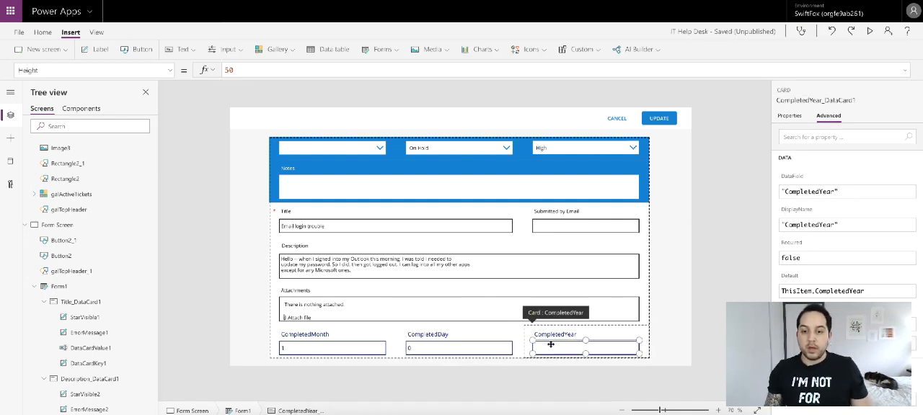
{"action": "triple_click", "coordinate": [308, 66]}
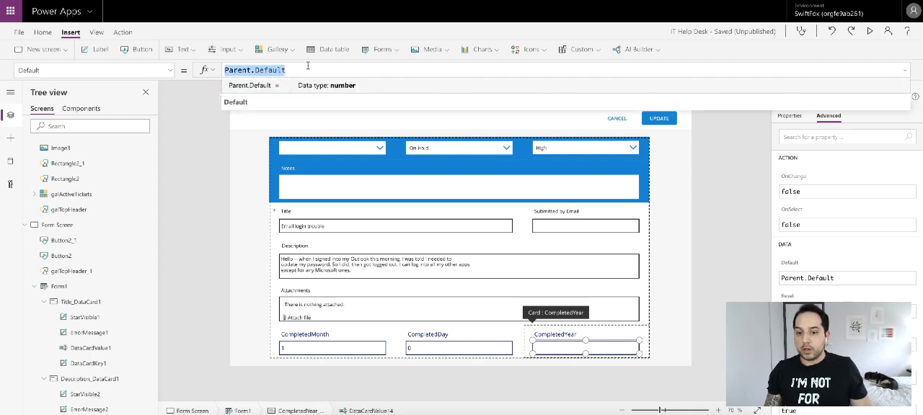
{"action": "type", "text": "varCompleted"}
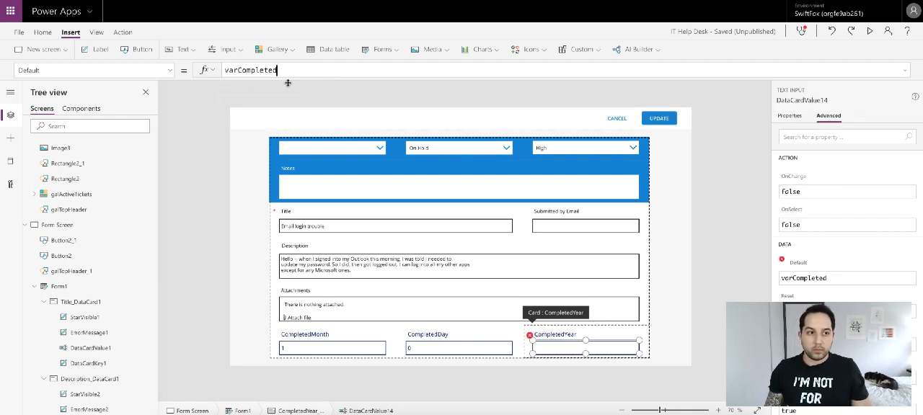
{"action": "left_click", "coordinate": [224, 70]}
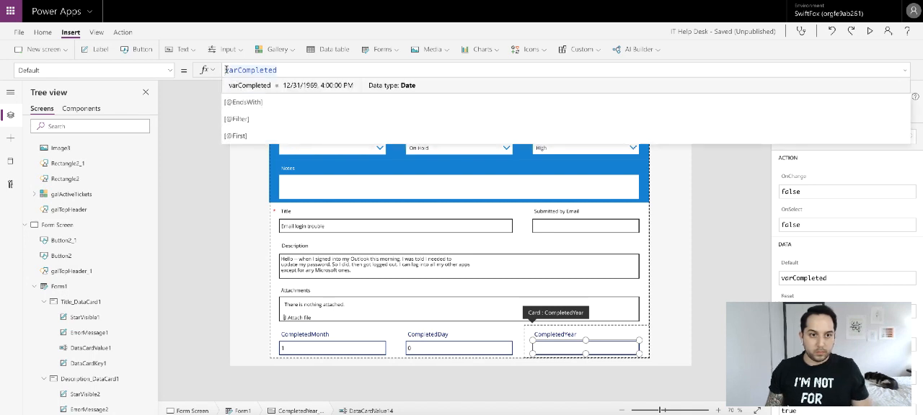
{"action": "type", "text": "Year("}
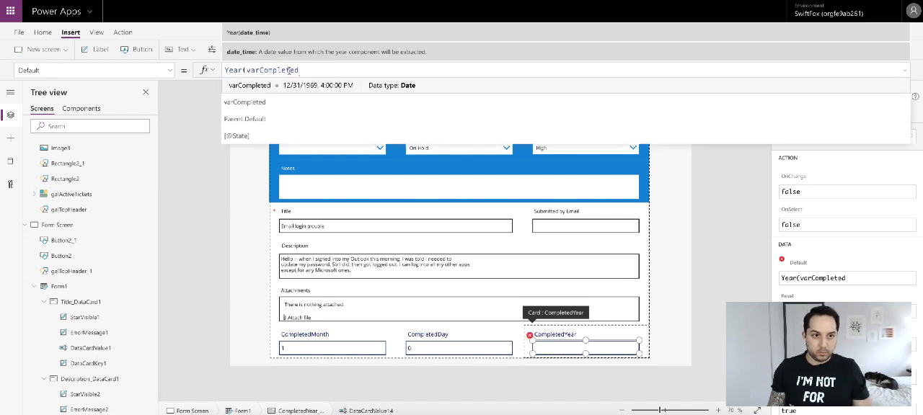
{"action": "type", "text": ")"}
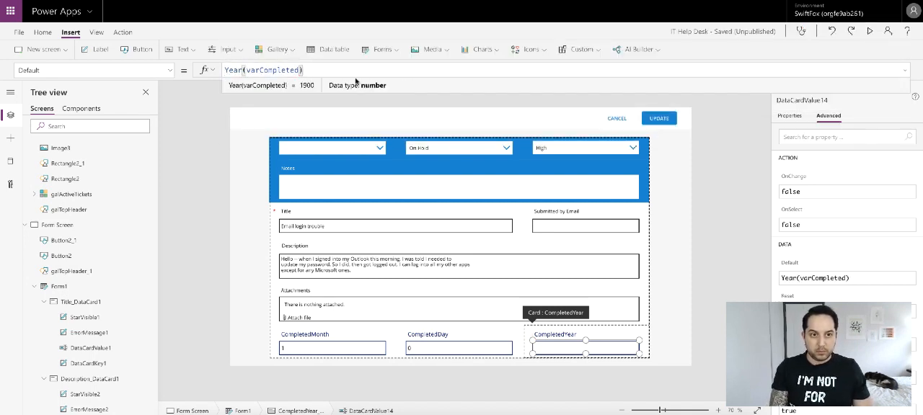
- Preview the app from the Home Screen and open the On Hold ticket to check the completion date fields
{"action": "left_click", "coordinate": [700, 220]}
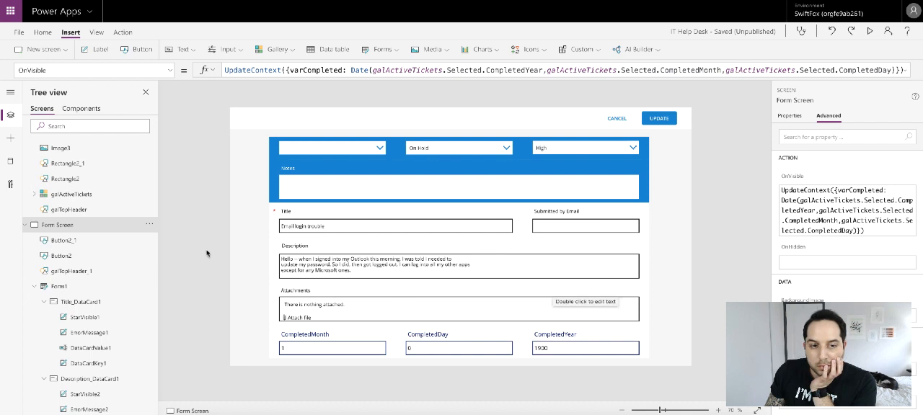
{"action": "scroll", "coordinate": [103, 206], "scroll_direction": "up", "scroll_amount": 3}
{"action": "scroll", "coordinate": [79, 169], "scroll_direction": "up", "scroll_amount": 5}
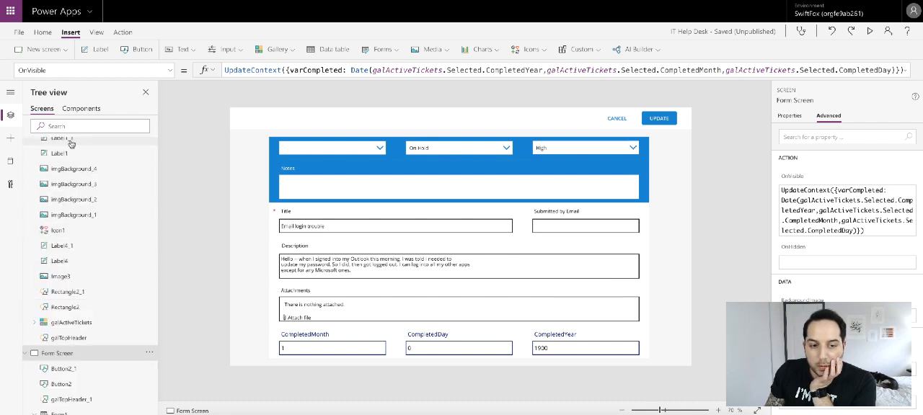
{"action": "left_click", "coordinate": [871, 32]}
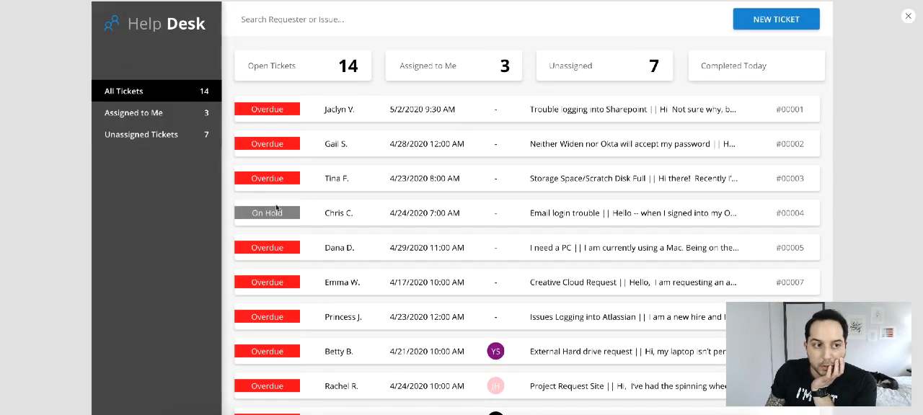
{"action": "left_click", "coordinate": [282, 211]}
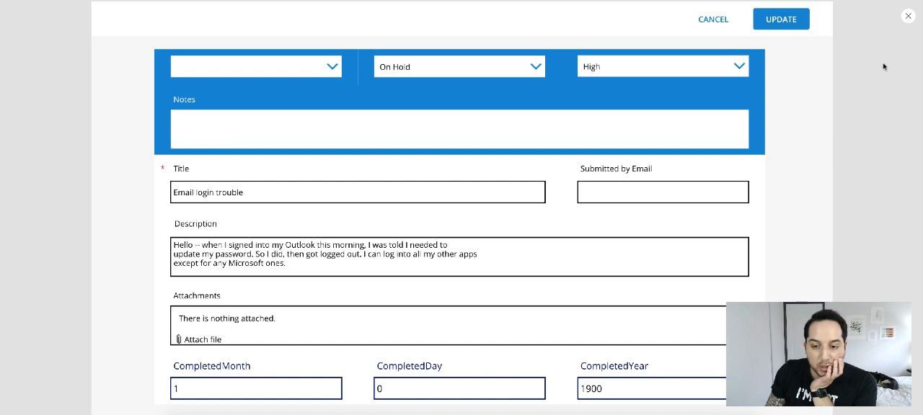
{"action": "left_click", "coordinate": [908, 15]}
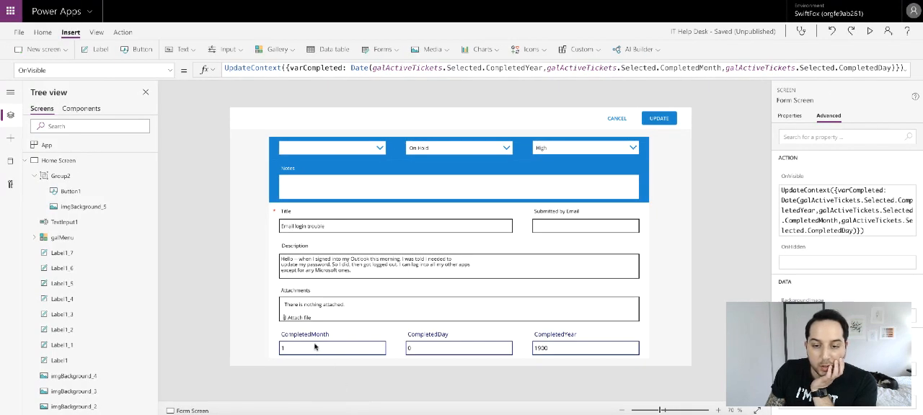
{"action": "left_click", "coordinate": [314, 347]}
{"action": "left_click", "coordinate": [313, 349]}
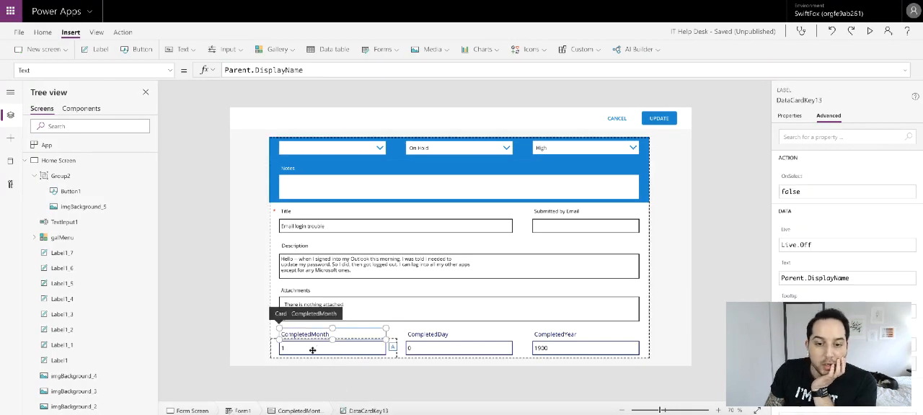
{"action": "scroll", "coordinate": [75, 173], "scroll_direction": "down", "scroll_amount": 8}
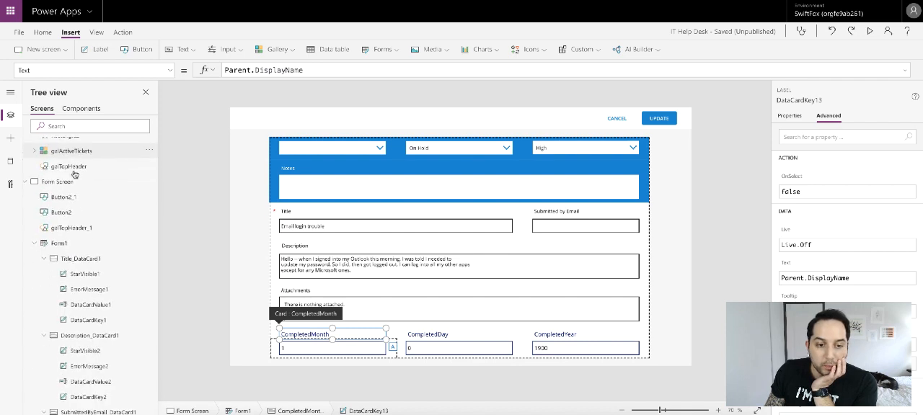
{"action": "scroll", "coordinate": [75, 175], "scroll_direction": "down", "scroll_amount": 2}
{"action": "scroll", "coordinate": [75, 175], "scroll_direction": "up", "scroll_amount": 2}
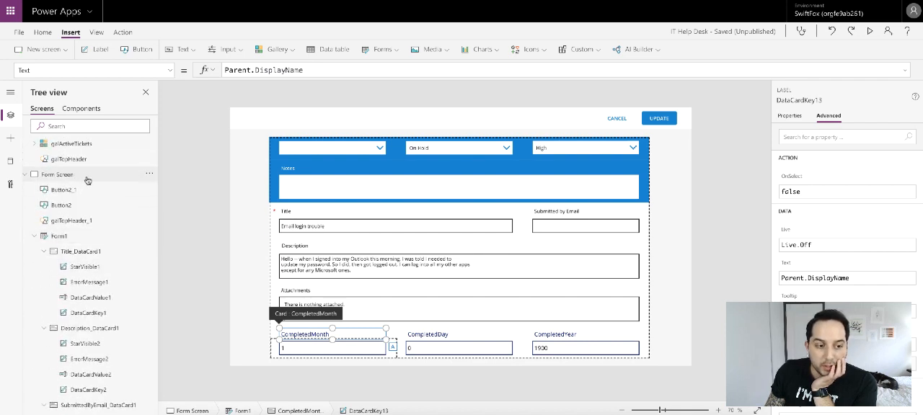
- Wrap the Form Screen's OnVisible Date in If(galActiveTickets.Selected.CompletedYear = Blank(), Blank(), Date(...))
{"action": "left_click", "coordinate": [87, 179]}
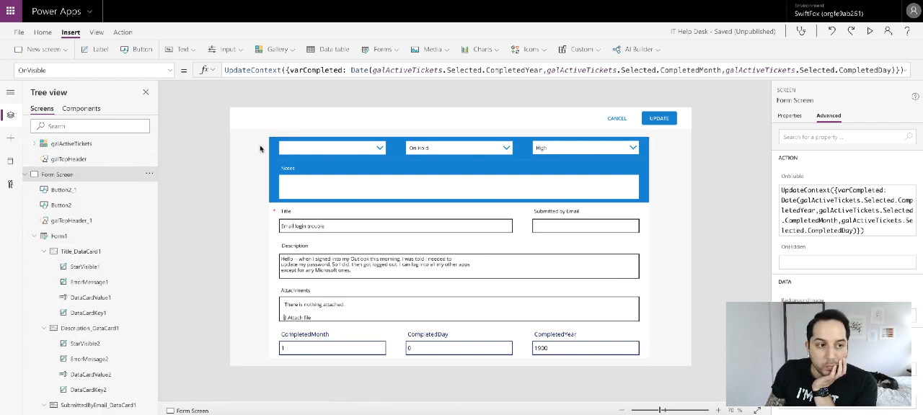
{"action": "left_click", "coordinate": [351, 70]}
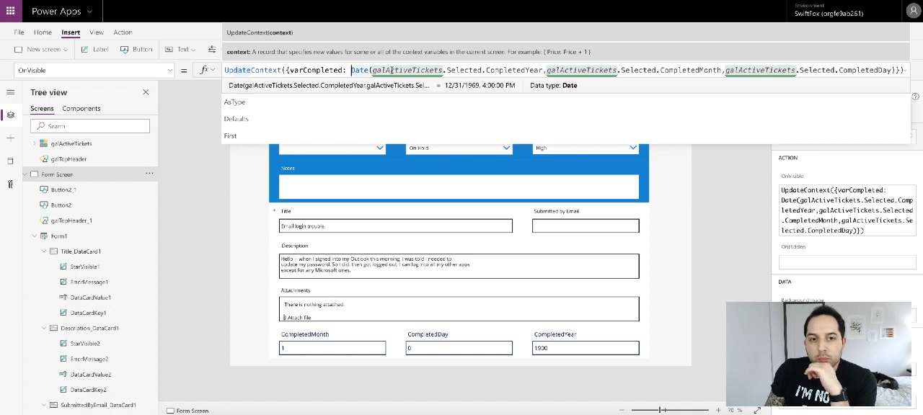
{"action": "left_click", "coordinate": [351, 70]}
{"action": "type", "text": "If"}
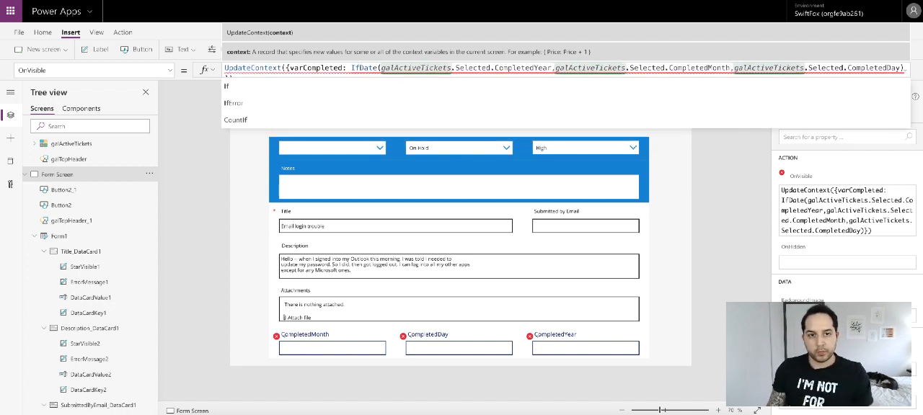
{"action": "type", "text": "("}
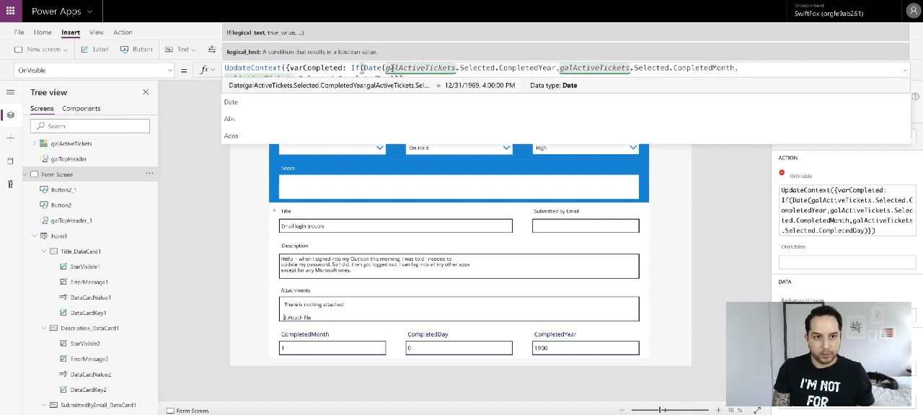
{"action": "left_click_drag", "start_coordinate": [385, 67], "coordinate": [362, 67]}
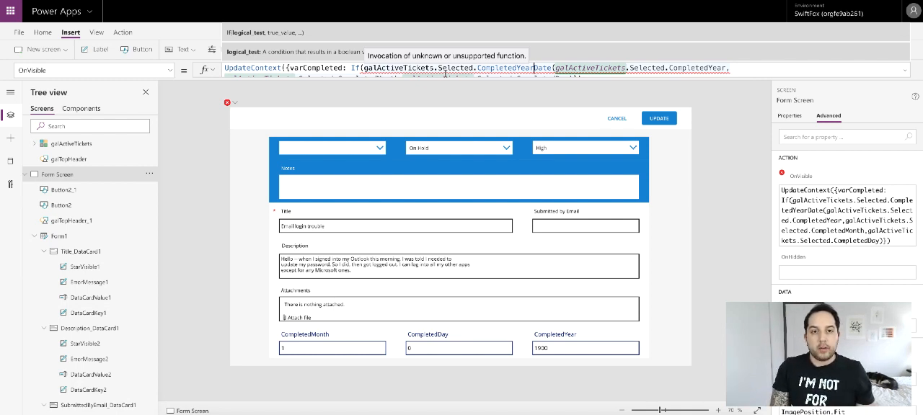
{"action": "type", "text": "= Bl"}
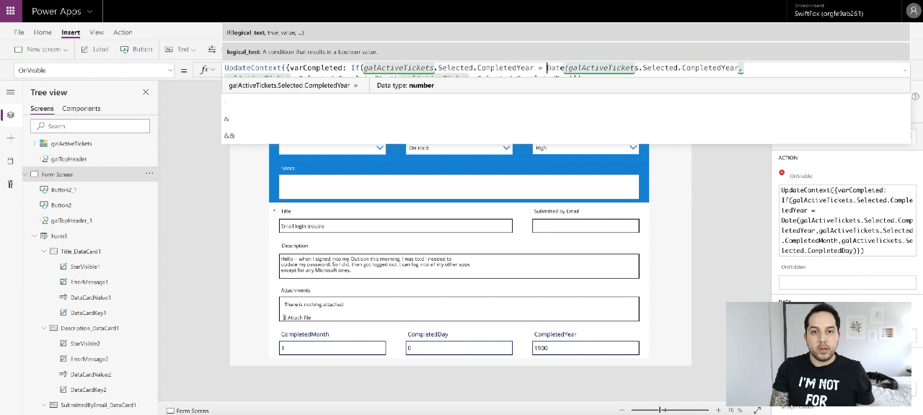
{"action": "type", "text": "ankI"}
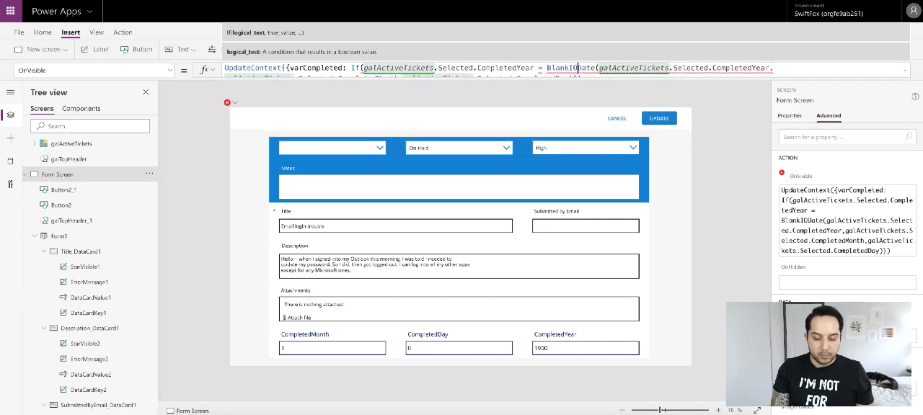
{"action": "type", "text": "(),"}
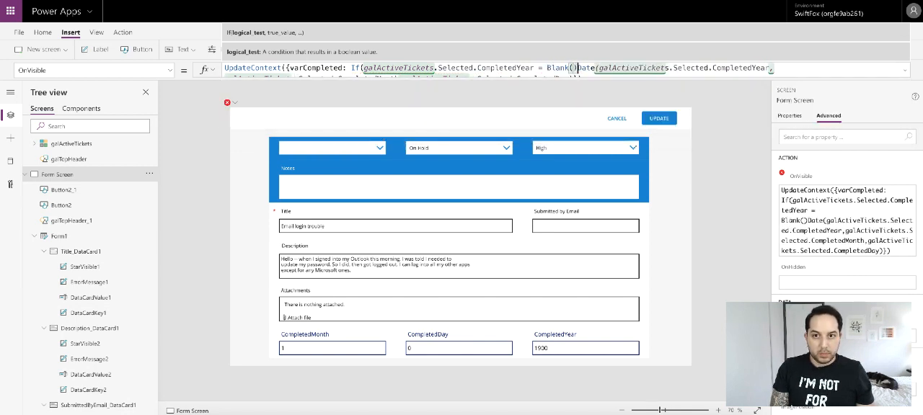
{"action": "type", "text": "BlankI"}
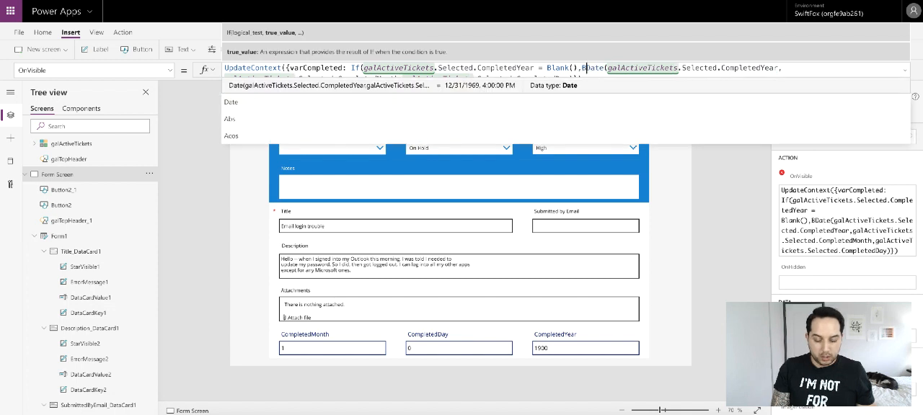
{"action": "key", "text": "BackSpace"}
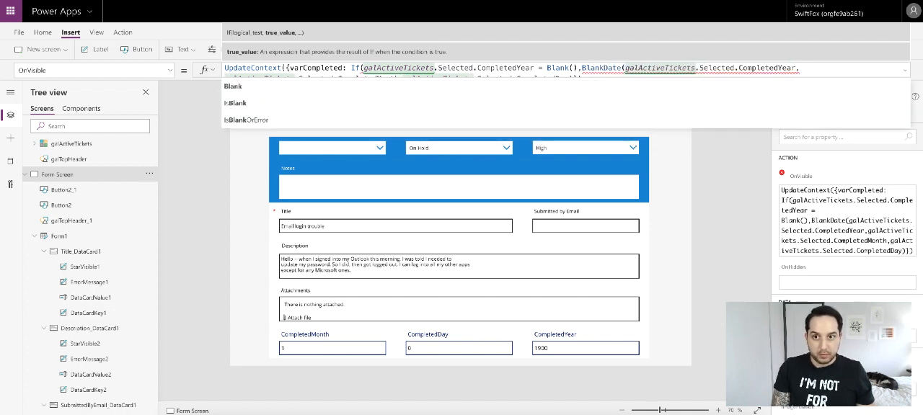
{"action": "type", "text": "(),"}
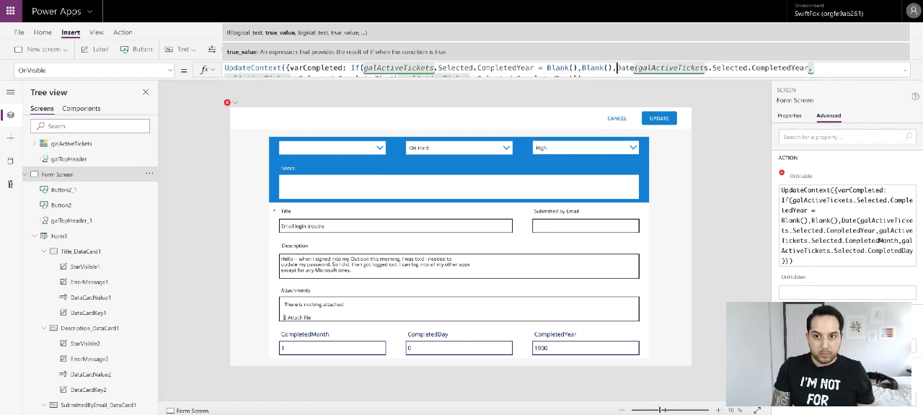
{"action": "left_click", "coordinate": [617, 77]}
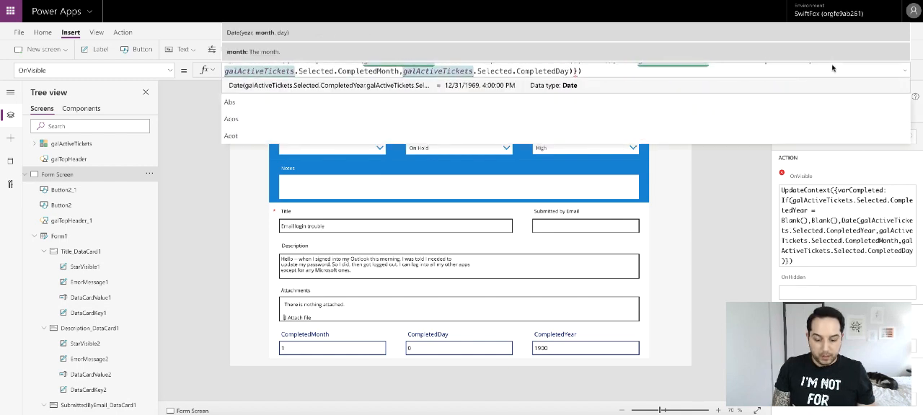
{"action": "scroll", "coordinate": [598, 73], "scroll_direction": "up", "scroll_amount": 1}
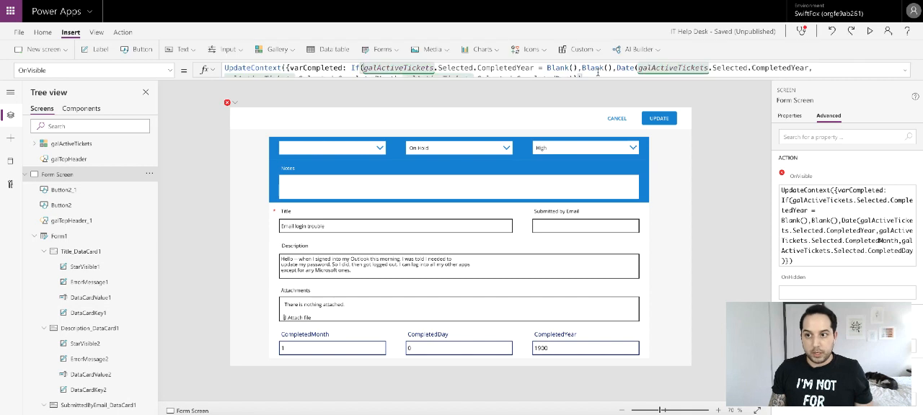
- Fix the closing parentheses and braces at the end of the OnVisible formula
{"action": "left_click", "coordinate": [904, 70]}
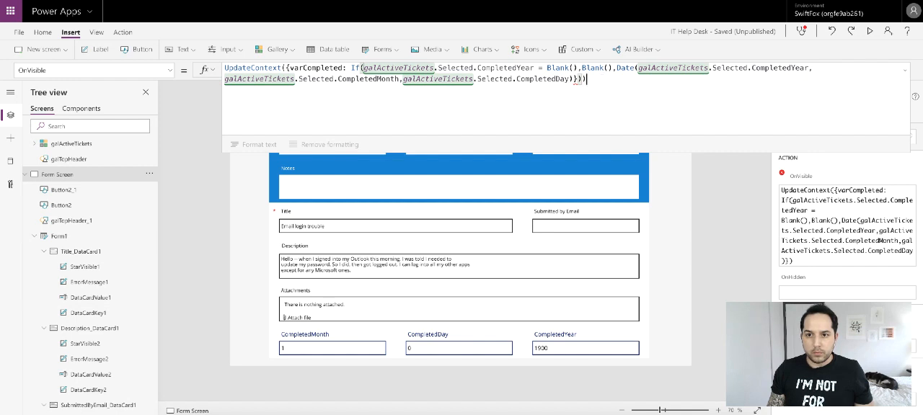
{"action": "type", "text": ")"}
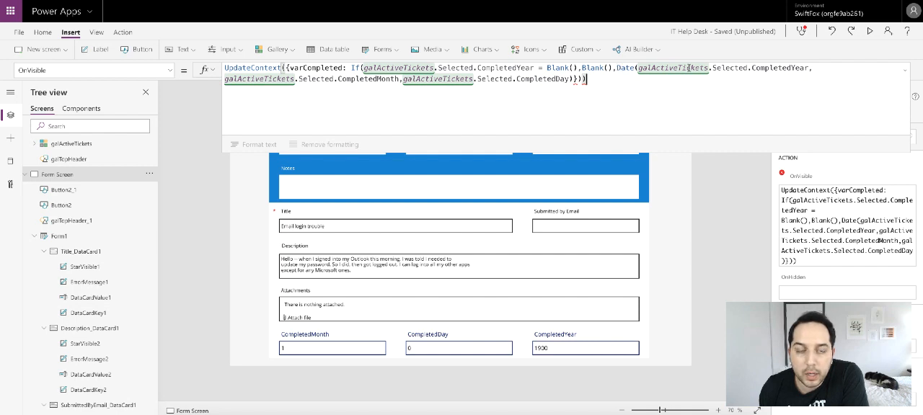
{"action": "left_click", "coordinate": [574, 78]}
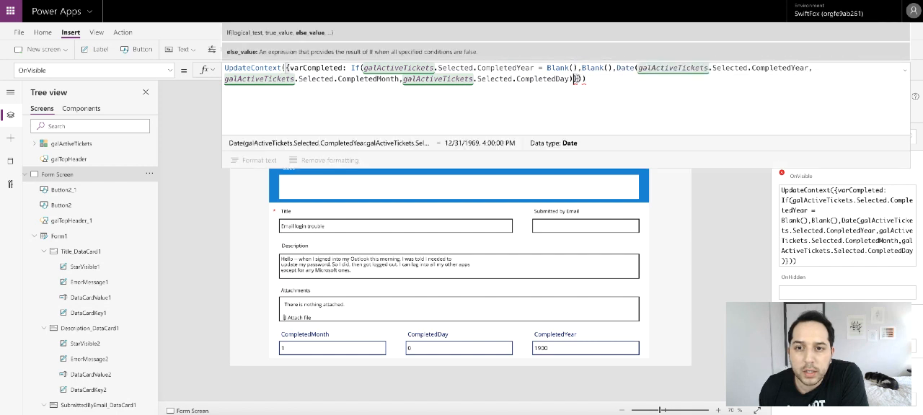
{"action": "type", "text": ")"}
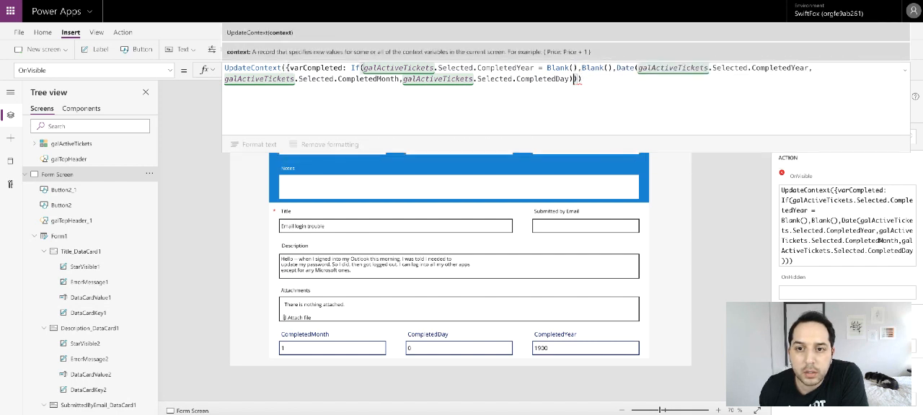
{"action": "left_click", "coordinate": [583, 80]}
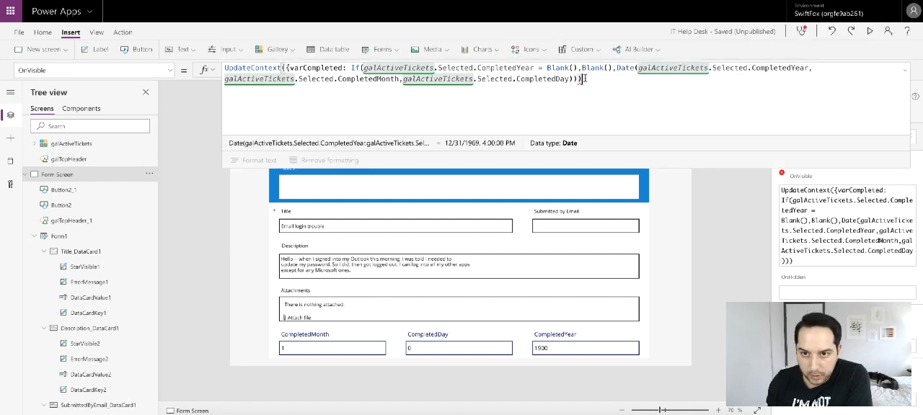
{"action": "key", "text": "BackSpace"}
{"action": "key", "text": "BackSpace"}
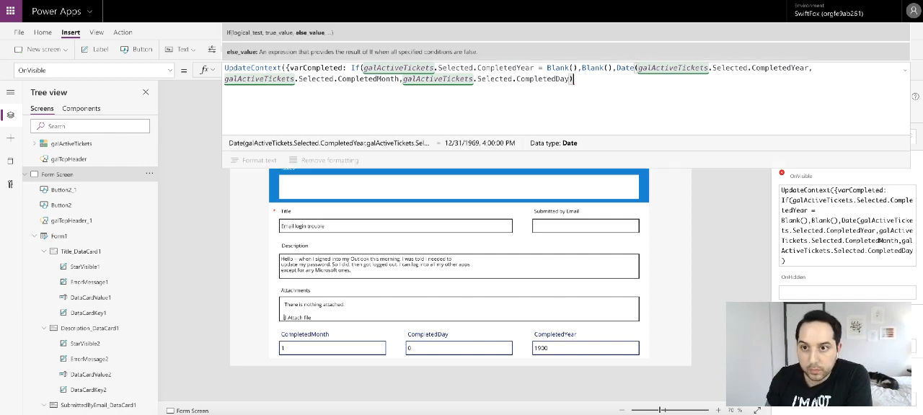
{"action": "type", "text": ")"}
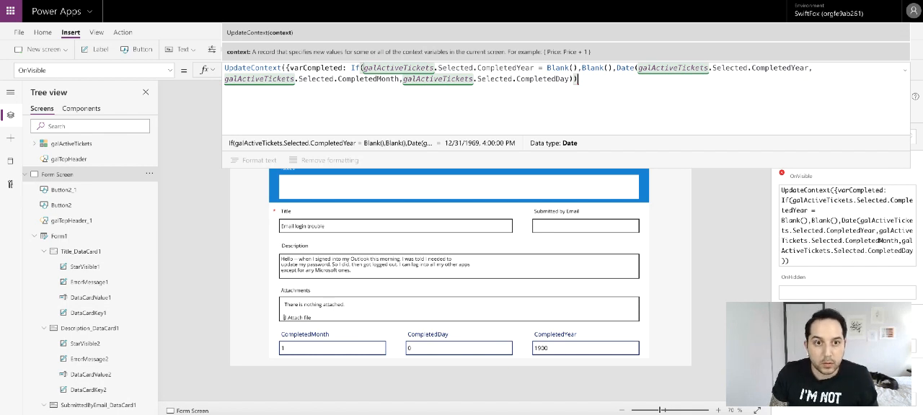
{"action": "type", "text": "})"}
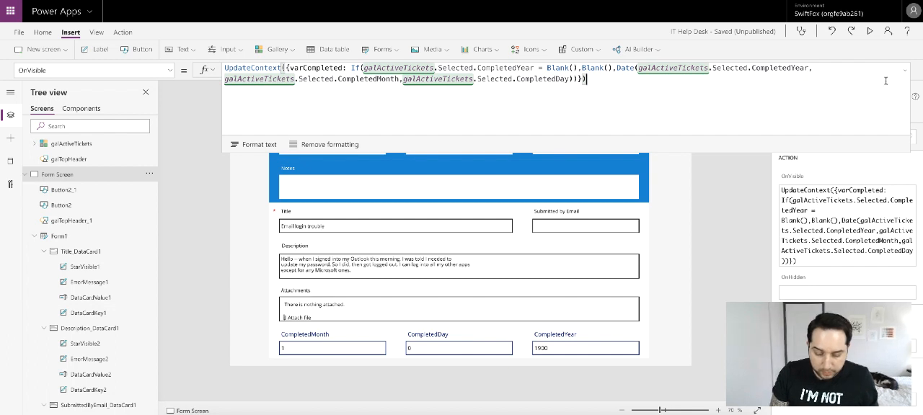
{"action": "left_click", "coordinate": [907, 71]}
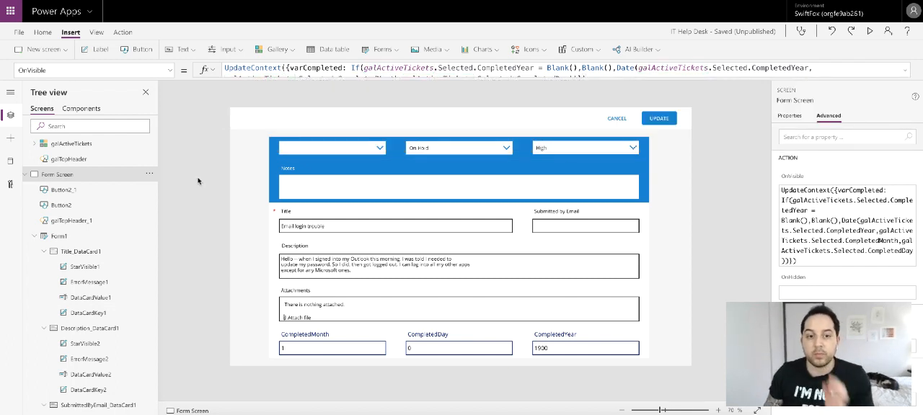
- Preview the app from the Home Screen and open the On Hold ticket to check the completion date fields again
{"action": "left_click", "coordinate": [103, 144]}
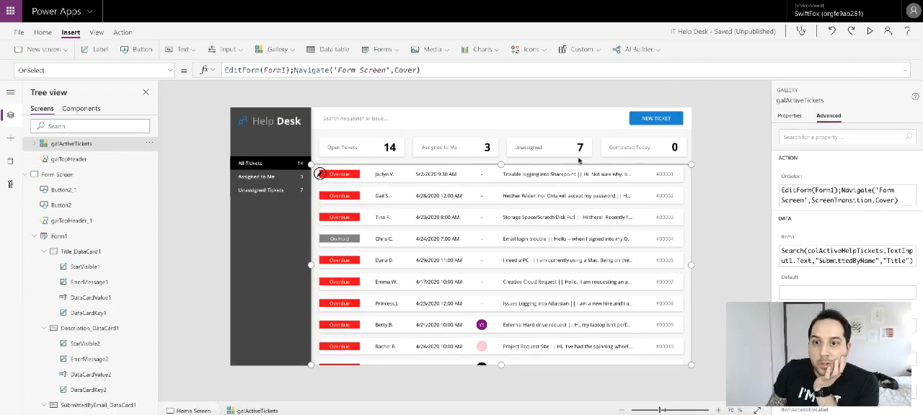
{"action": "left_click", "coordinate": [868, 31]}
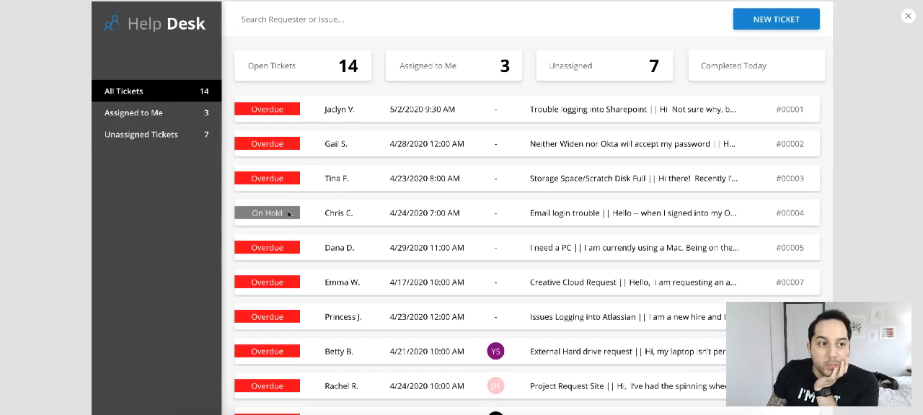
{"action": "left_click", "coordinate": [329, 213]}
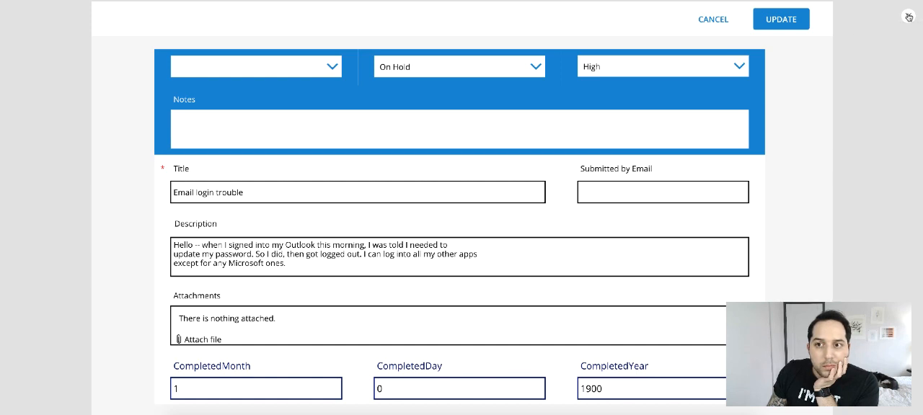
{"action": "left_click", "coordinate": [909, 16]}
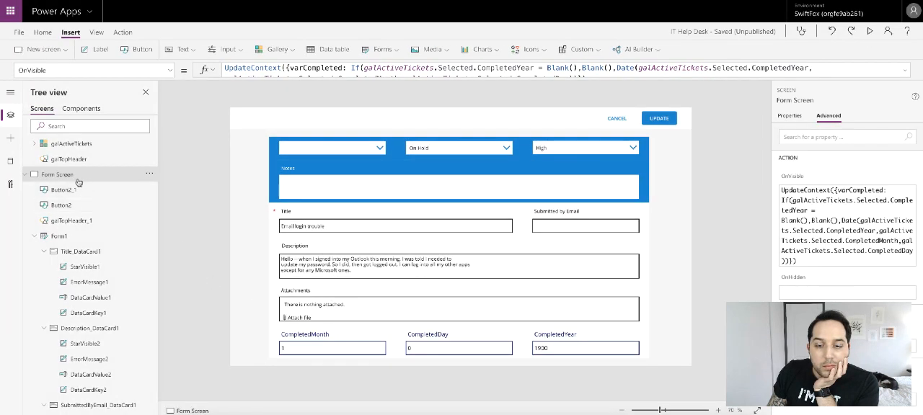
- Try changing the OnVisible condition to IsBlank(galActiveTickets.Selected.CompletedYear) instead of comparing with Blank()
{"action": "left_click", "coordinate": [906, 71]}
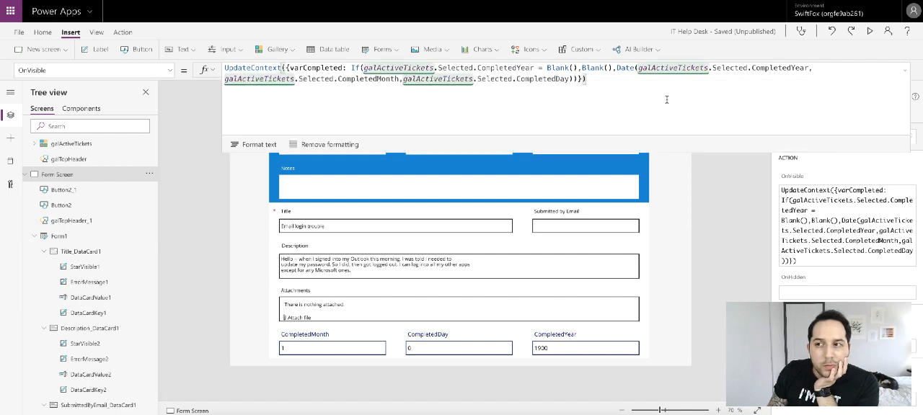
{"action": "left_click_drag", "start_coordinate": [547, 68], "coordinate": [576, 68]}
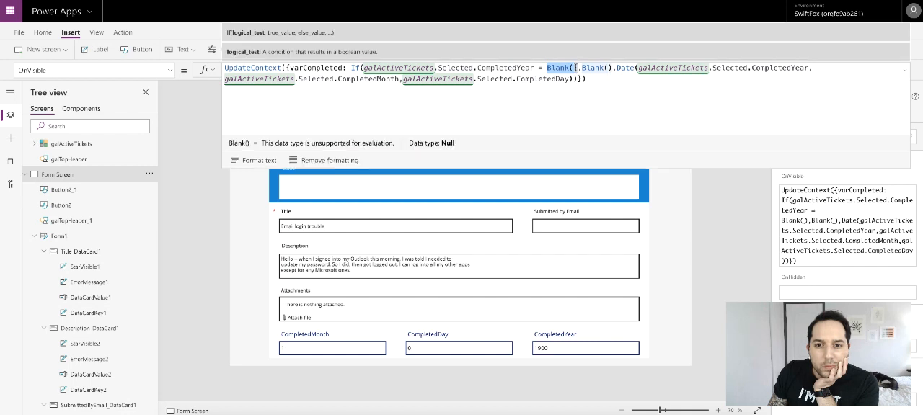
{"action": "key", "text": "BackSpace"}
{"action": "key", "text": "BackSpace"}
{"action": "key", "text": "BackSpace"}
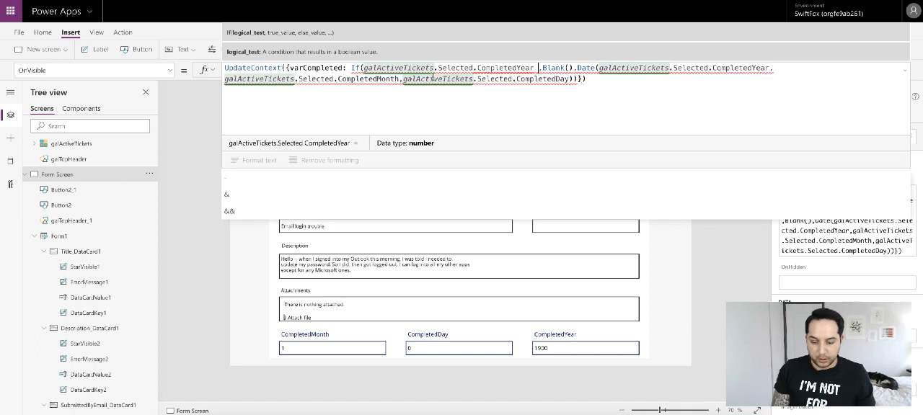
{"action": "left_click", "coordinate": [365, 69]}
{"action": "type", "text": "I"}
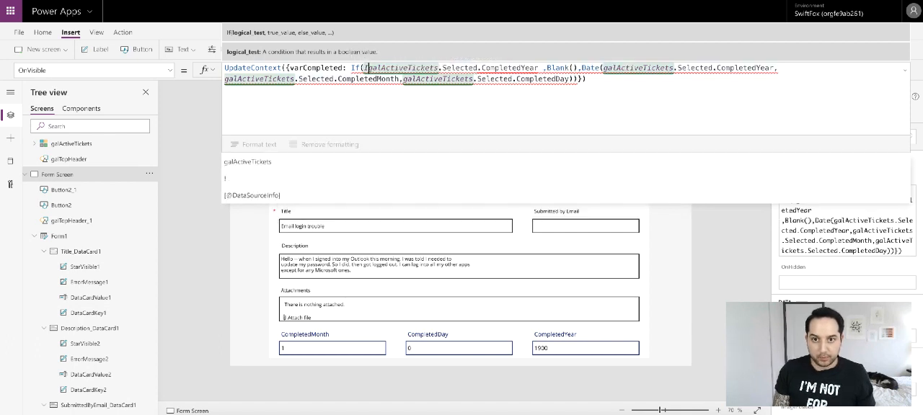
{"action": "type", "text": "s"}
{"action": "type", "text": "Blank"}
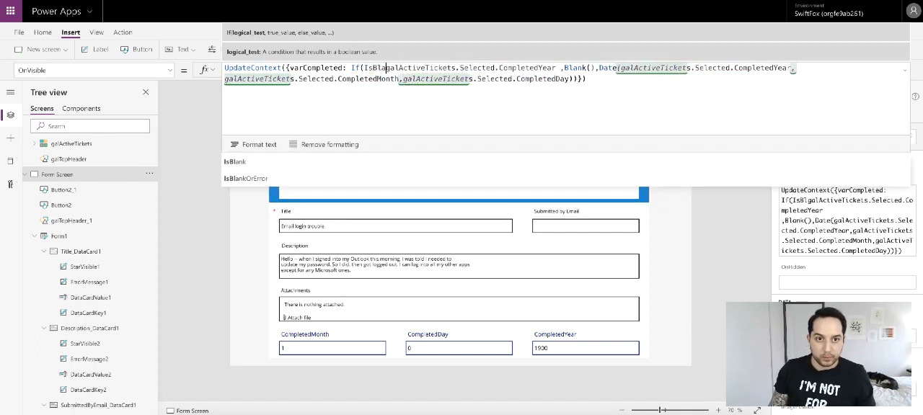
{"action": "type", "text": "("}
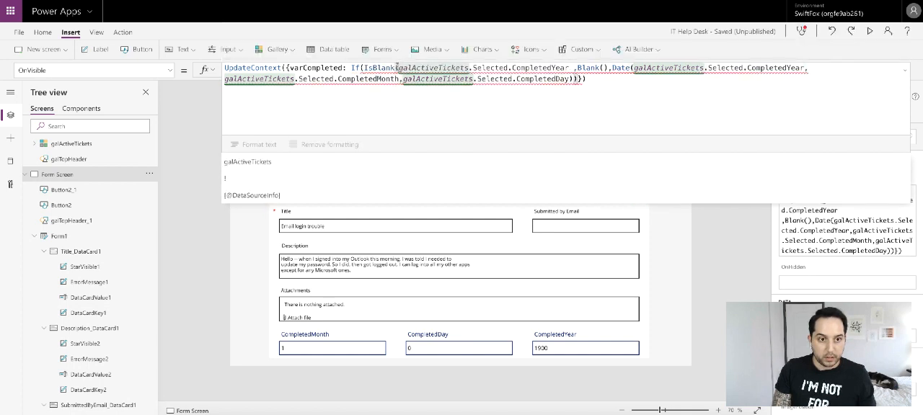
{"action": "left_click", "coordinate": [569, 68]}
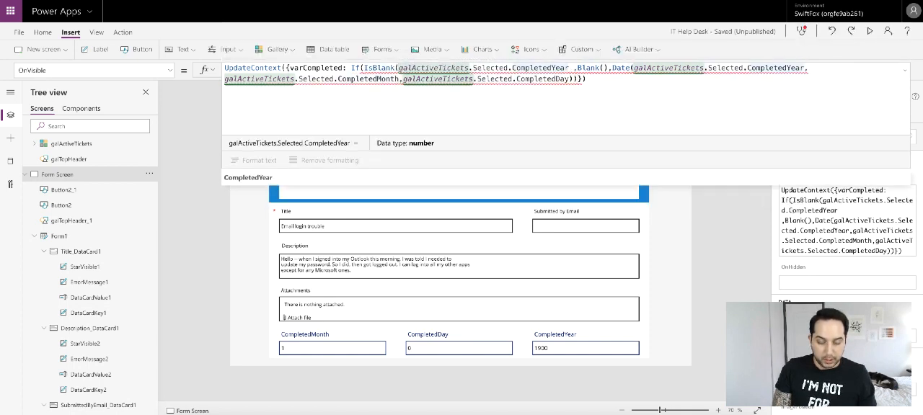
{"action": "type", "text": ")"}
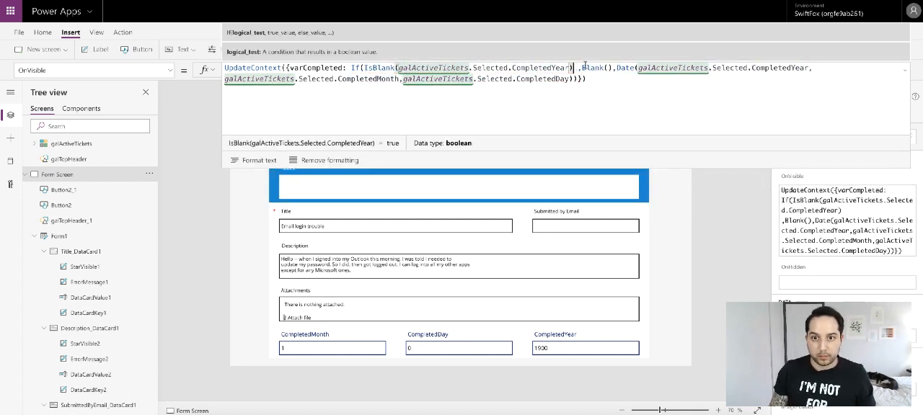
{"action": "left_click", "coordinate": [578, 67]}
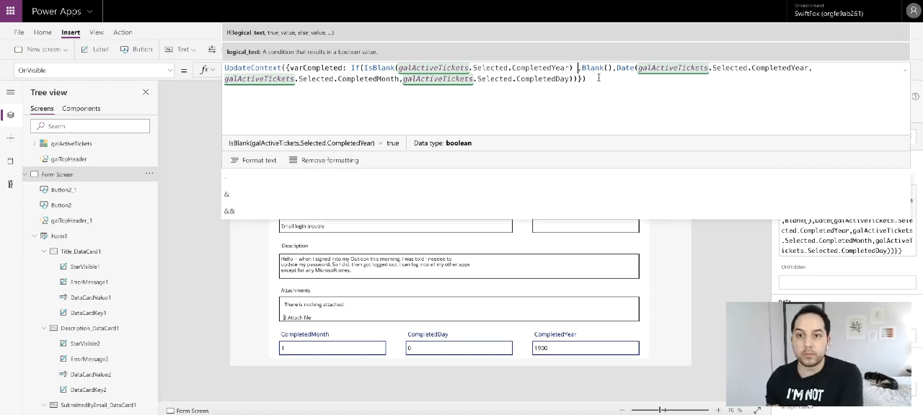
{"action": "key", "text": "BackSpace"}
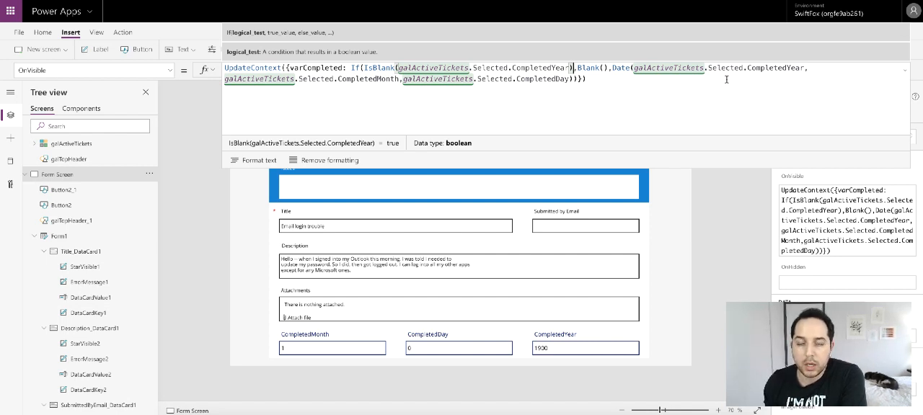
- Restore the OnVisible condition to galActiveTickets.Selected.CompletedYear = Blank()
{"action": "key", "text": "Left"}
{"action": "key", "text": "BackSpace"}
{"action": "key", "text": "ctrl+Left"}
{"action": "key", "text": "ctrl+Left"}
{"action": "key", "text": "ctrl+Left"}
{"action": "key", "text": "ctrl+BackSpace"}
{"action": "key", "text": "ctrl+BackSpace"}
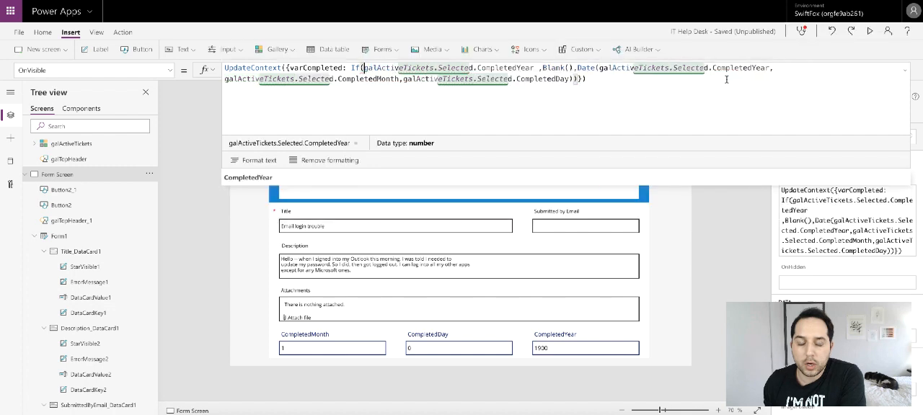
{"action": "key", "text": "ctrl+Right"}
{"action": "key", "text": "ctrl+Right"}
{"action": "key", "text": "ctrl+Right"}
{"action": "key", "text": "ctrl+Right"}
{"action": "type", "text": "= Blank()"}
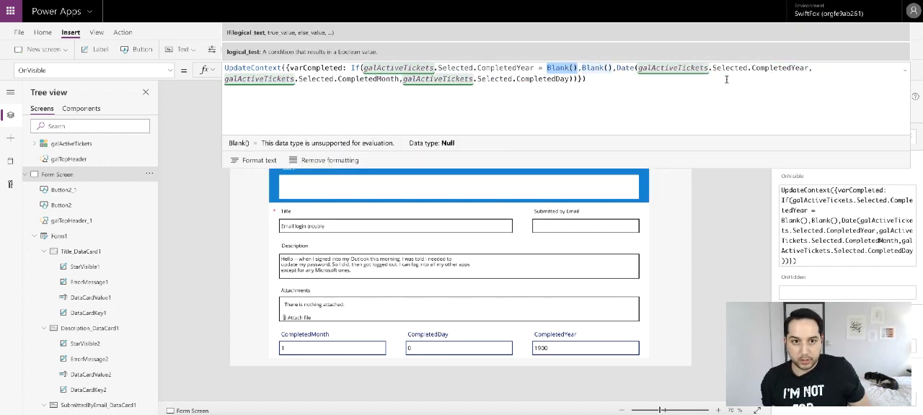
{"action": "left_click", "coordinate": [905, 69]}
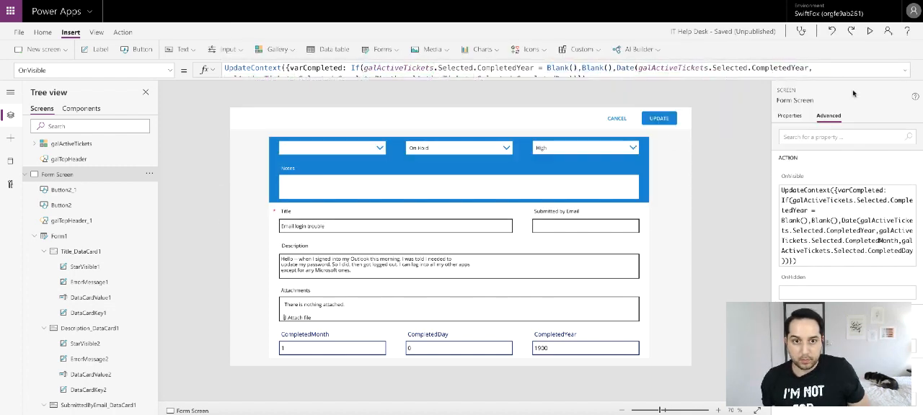
- Set the CompletedMonth text input's Default to If(varCompleted = Blank(),Blank(),Month(varCompleted))
{"action": "left_click", "coordinate": [310, 338]}
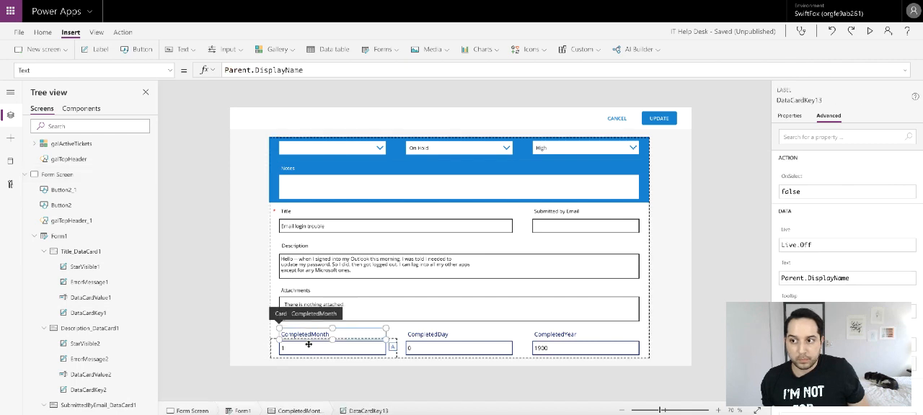
{"action": "left_click", "coordinate": [239, 333]}
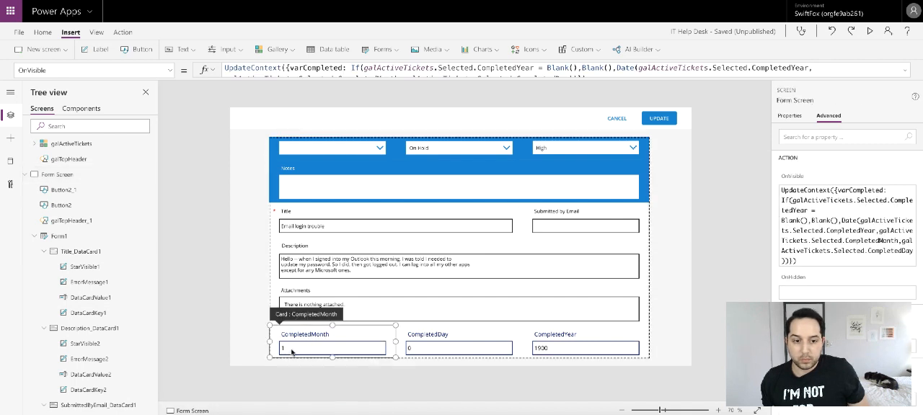
{"action": "left_click", "coordinate": [294, 351]}
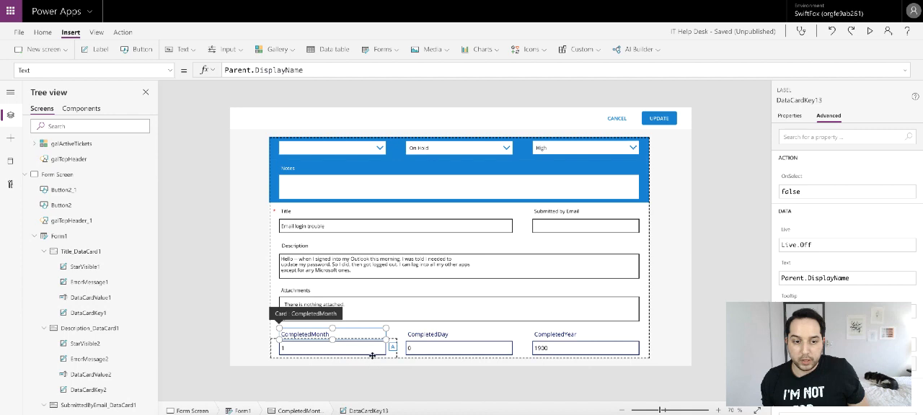
{"action": "scroll", "coordinate": [101, 288], "scroll_direction": "down", "scroll_amount": 5}
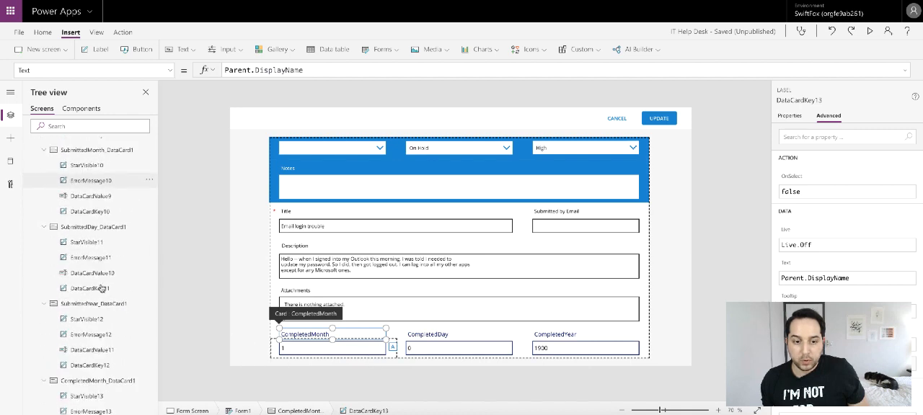
{"action": "scroll", "coordinate": [101, 288], "scroll_direction": "down", "scroll_amount": 3}
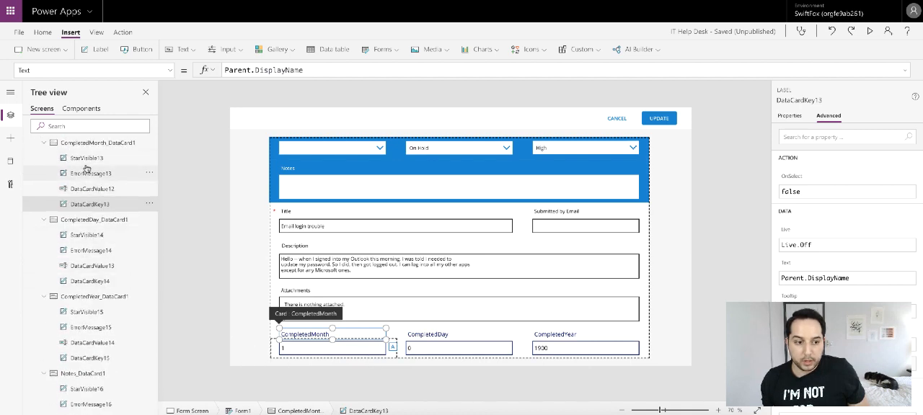
{"action": "left_click", "coordinate": [94, 191]}
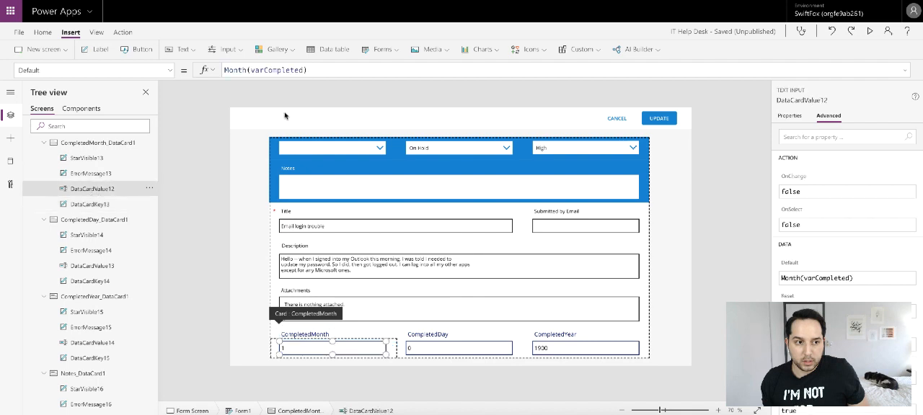
{"action": "left_click", "coordinate": [226, 70]}
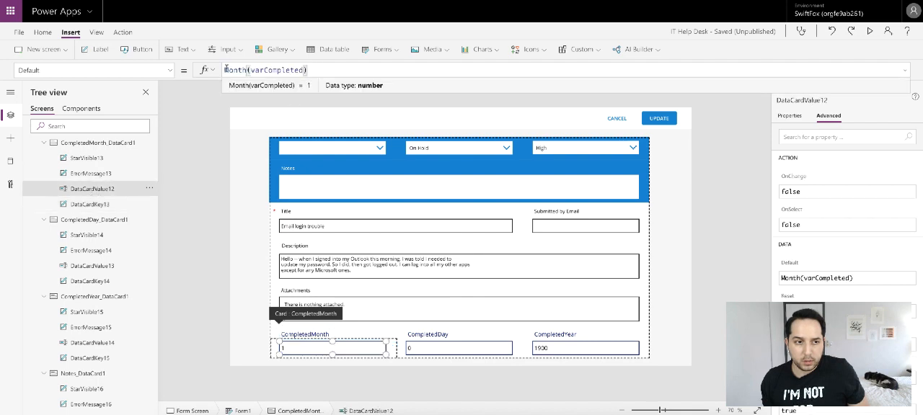
{"action": "double_click", "coordinate": [235, 70]}
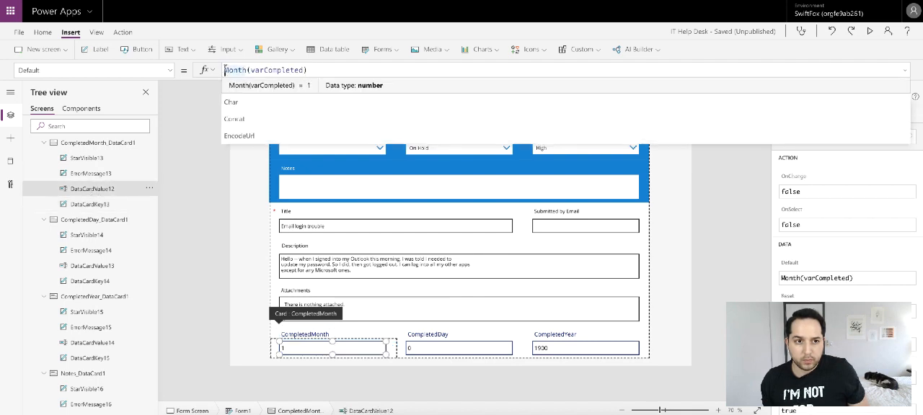
{"action": "type", "text": "If"}
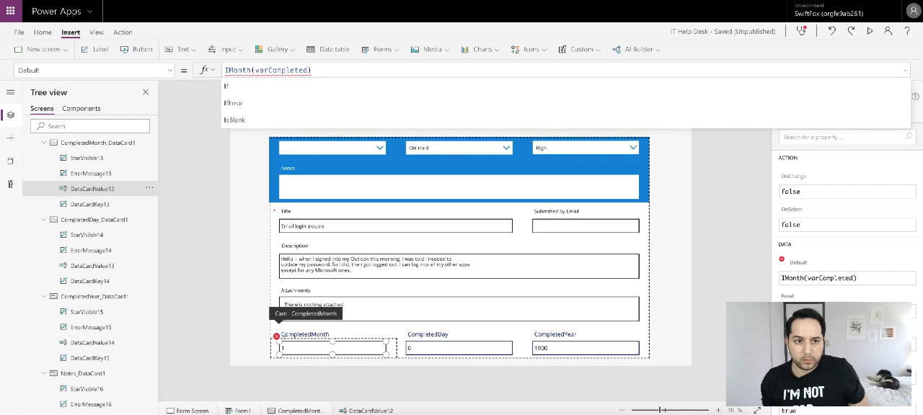
{"action": "type", "text": "(var"}
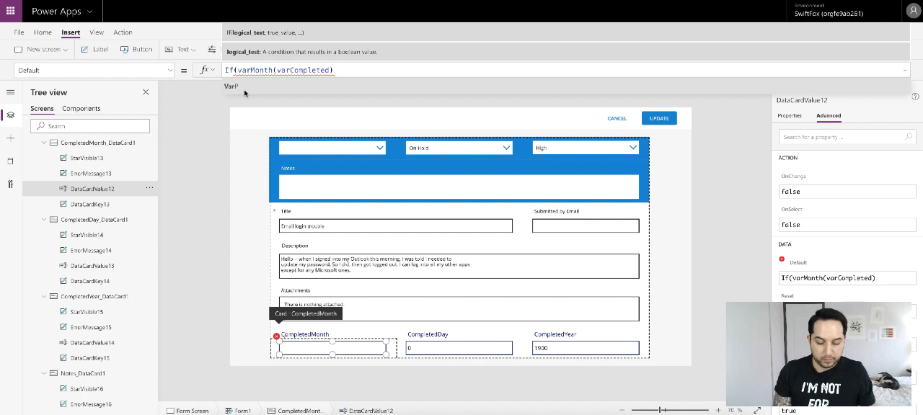
{"action": "type", "text": "C"}
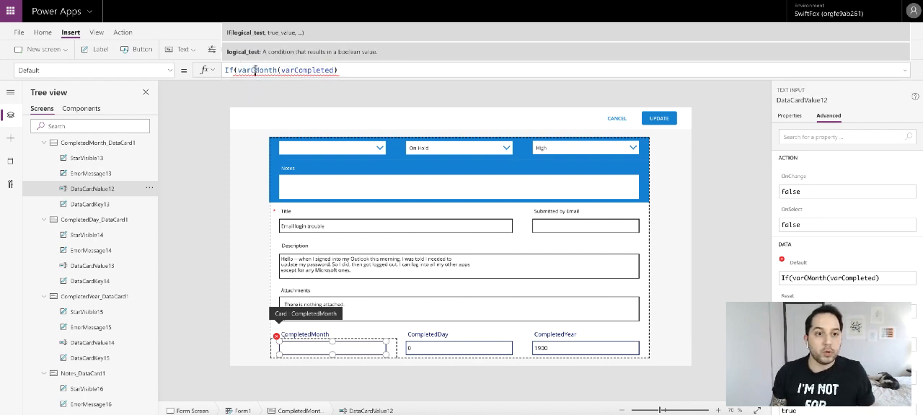
{"action": "left_click_drag", "start_coordinate": [255, 70], "coordinate": [437, 73]}
{"action": "type", "text": "om"}
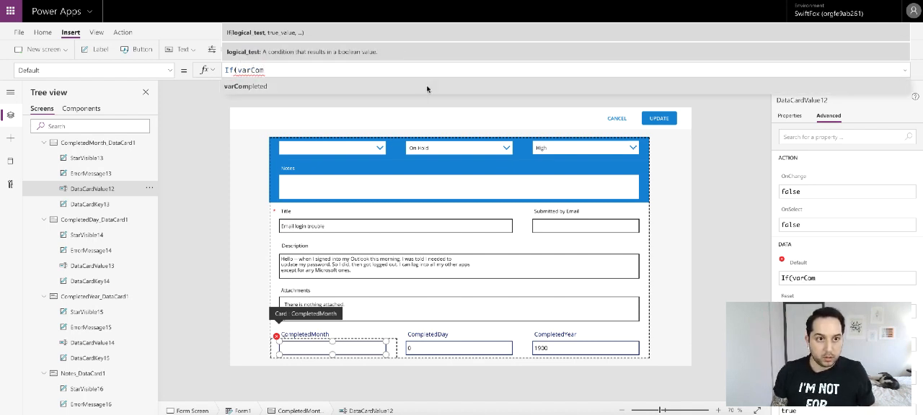
{"action": "type", "text": "pleted"}
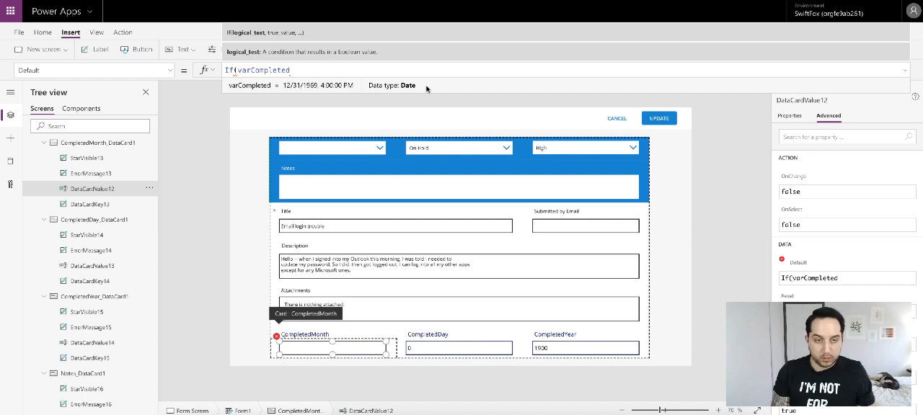
{"action": "type", "text": " ="}
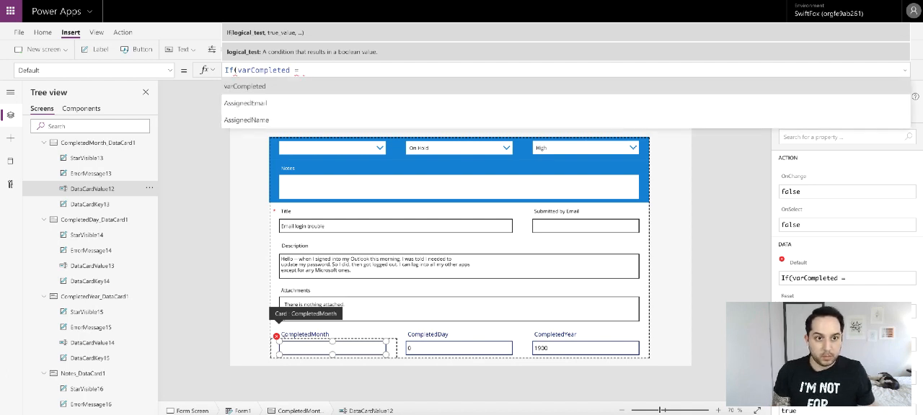
{"action": "type", "text": " Blank"}
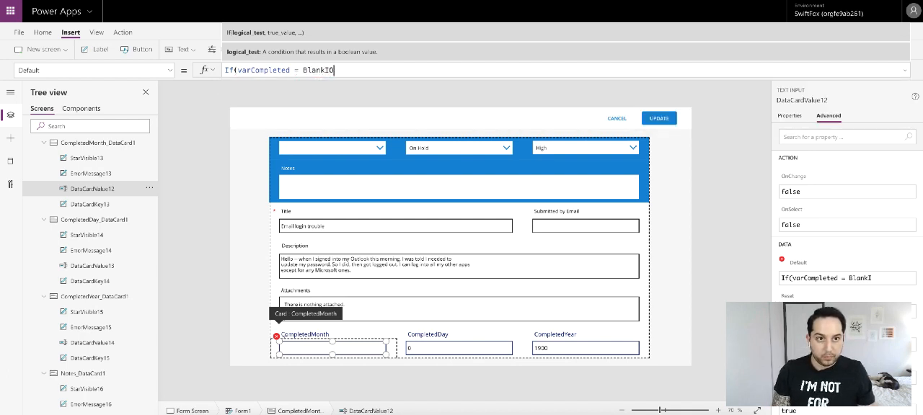
{"action": "type", "text": "(),Bl"}
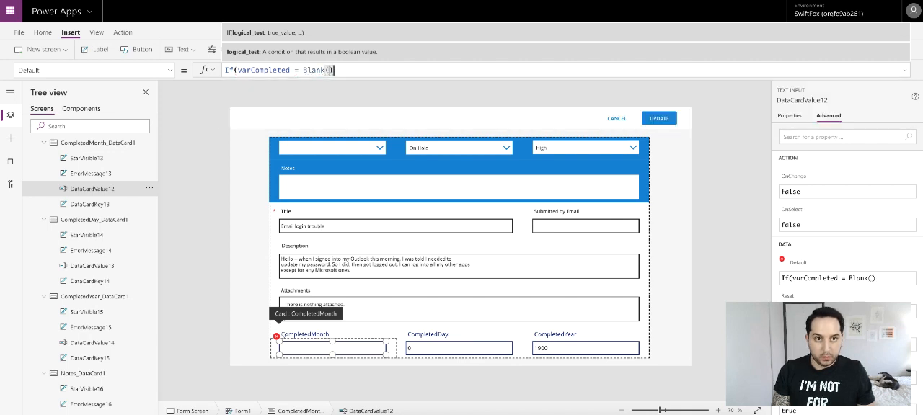
{"action": "type", "text": "an"}
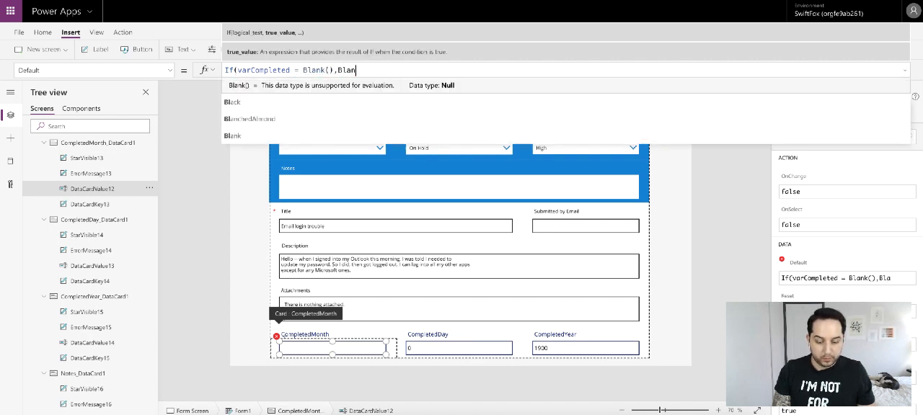
{"action": "type", "text": "k(),"}
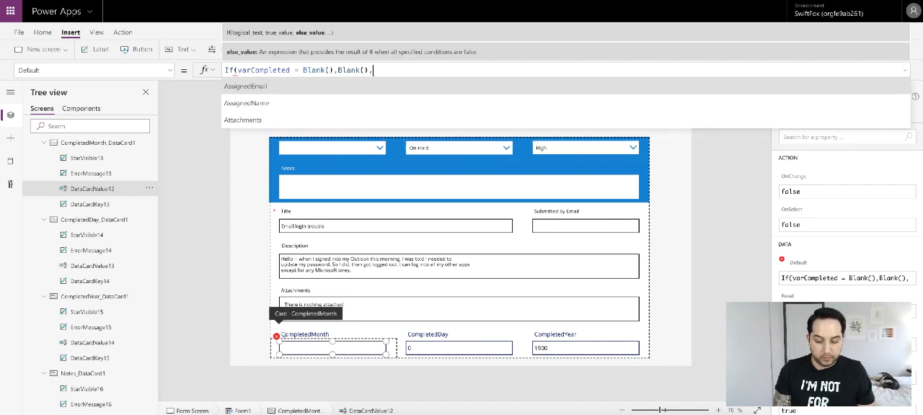
{"action": "type", "text": "Month"}
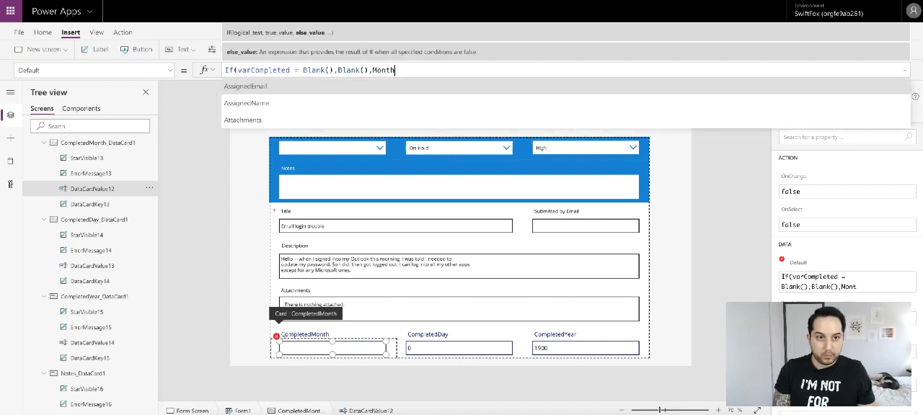
{"action": "type", "text": "(var"}
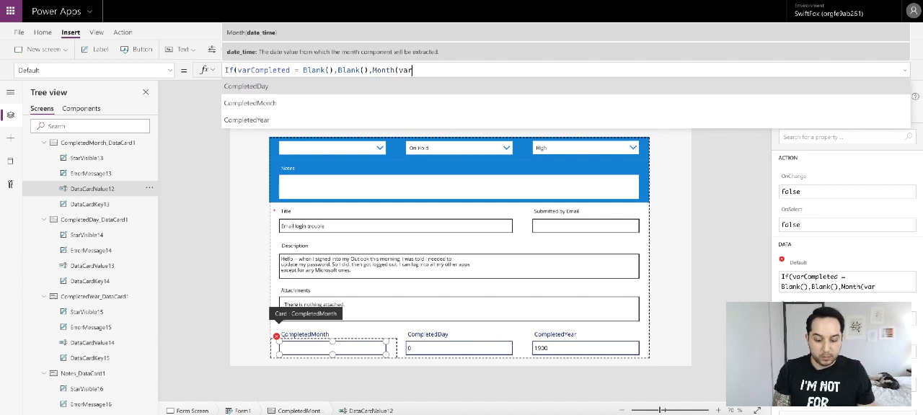
{"action": "left_click", "coordinate": [401, 83]}
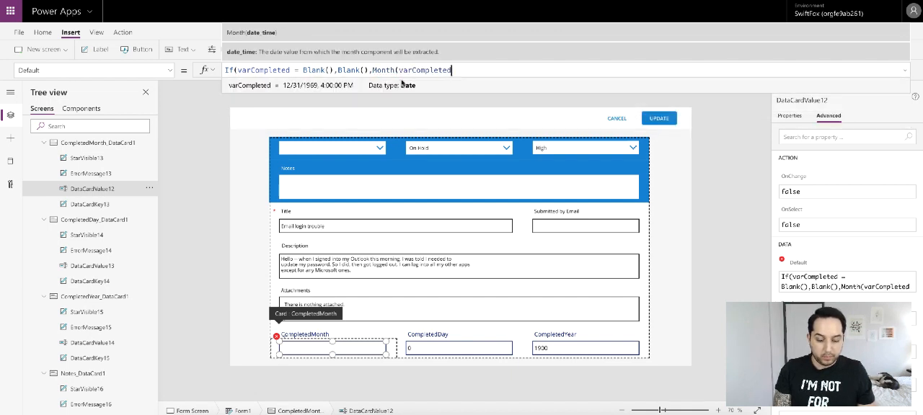
{"action": "type", "text": ")"}
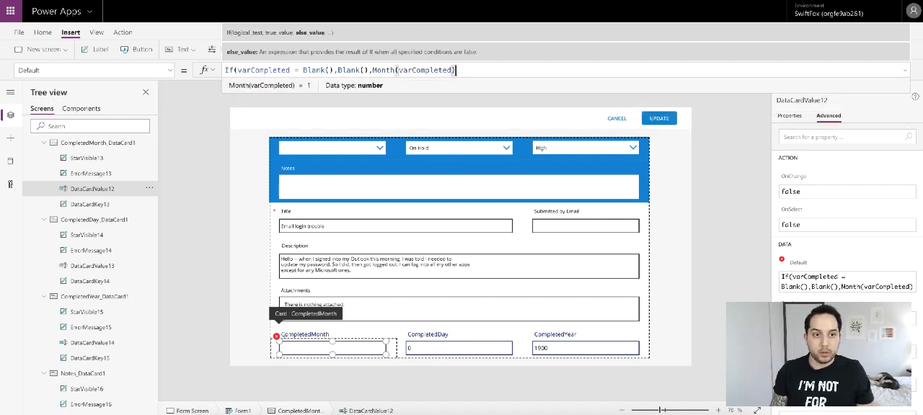
{"action": "type", "text": ")"}
- Set the CompletedDay text input's Default to If(varCompleted = Blank(),Blank(),Day(varCompleted)) by reusing the CompletedMonth formula
{"action": "key", "text": "ctrl+a"}
{"action": "key", "text": "ctrl+c"}
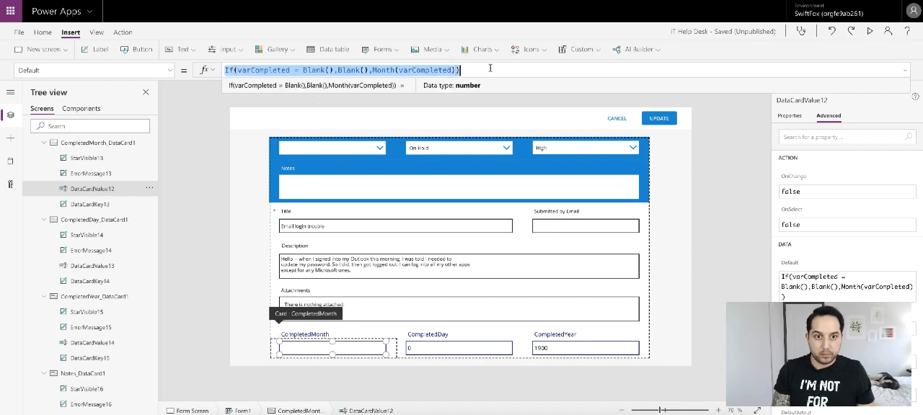
{"action": "left_click", "coordinate": [420, 351]}
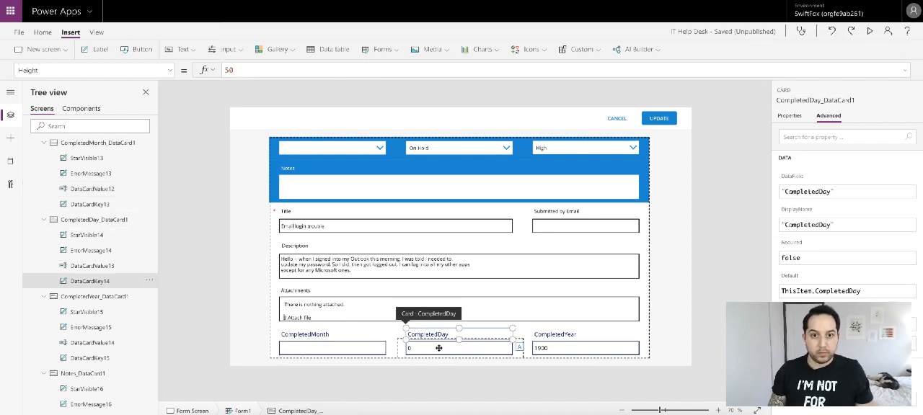
{"action": "left_click", "coordinate": [404, 353]}
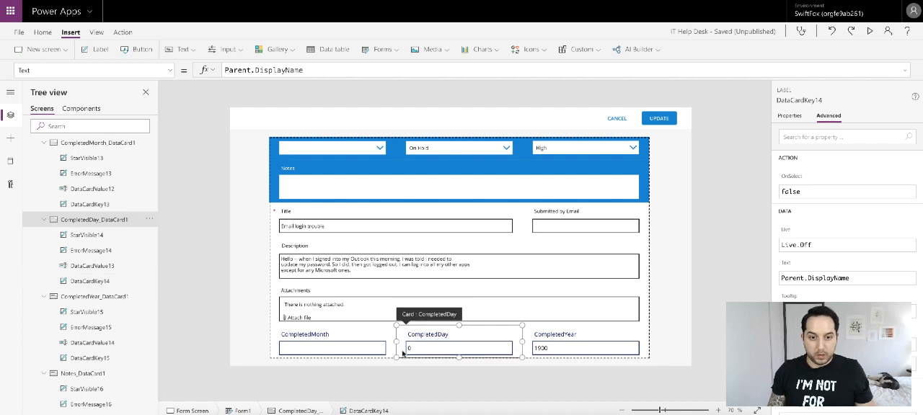
{"action": "left_click", "coordinate": [409, 351]}
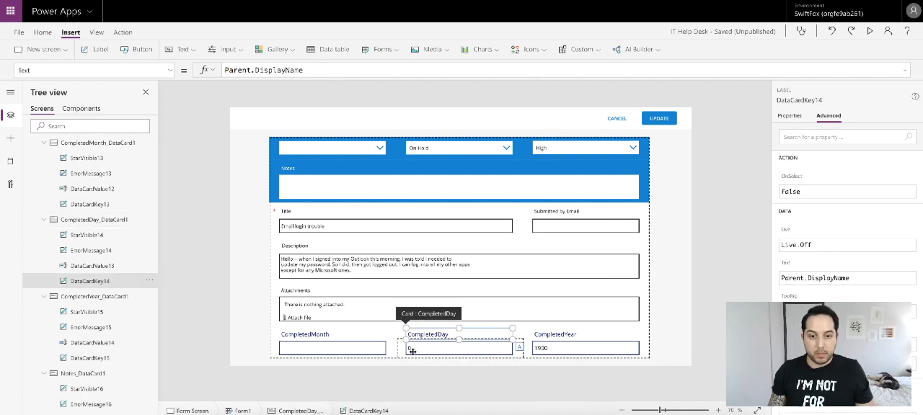
{"action": "left_click", "coordinate": [91, 266]}
{"action": "left_click", "coordinate": [299, 70]}
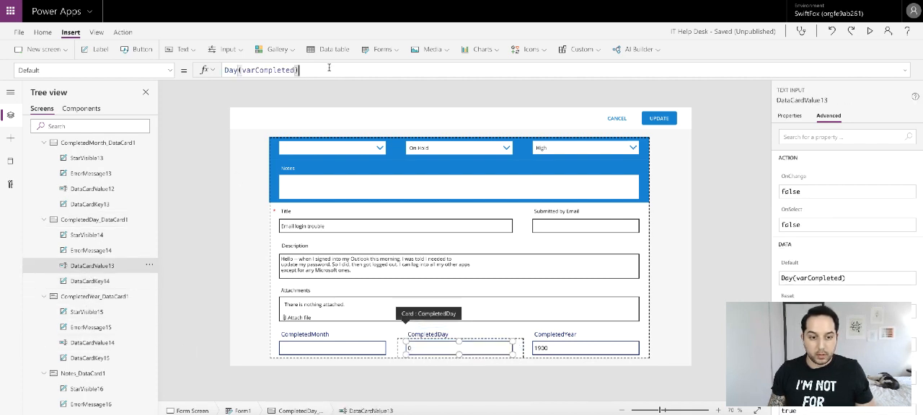
{"action": "key", "text": "ctrl+a"}
{"action": "key", "text": "ctrl+v"}
{"action": "double_click", "coordinate": [393, 70]}
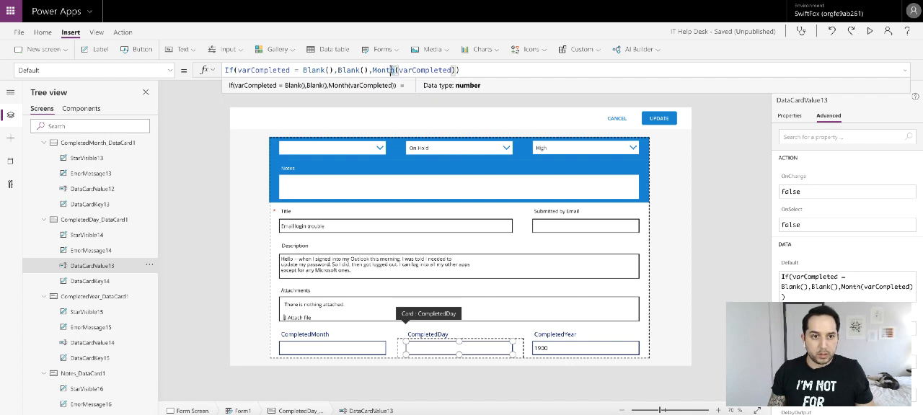
{"action": "type", "text": "Day"}
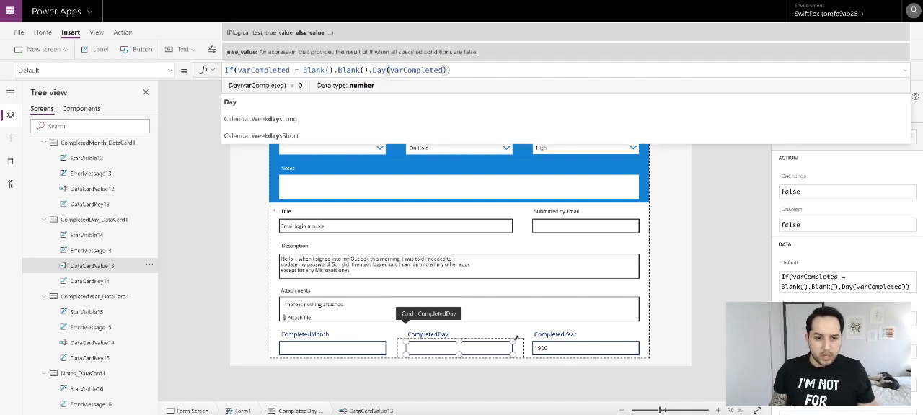
- Set the CompletedYear text input's Default to If(varCompleted = Blank(),Blank(),Year(varCompleted))
{"action": "left_click", "coordinate": [570, 345]}
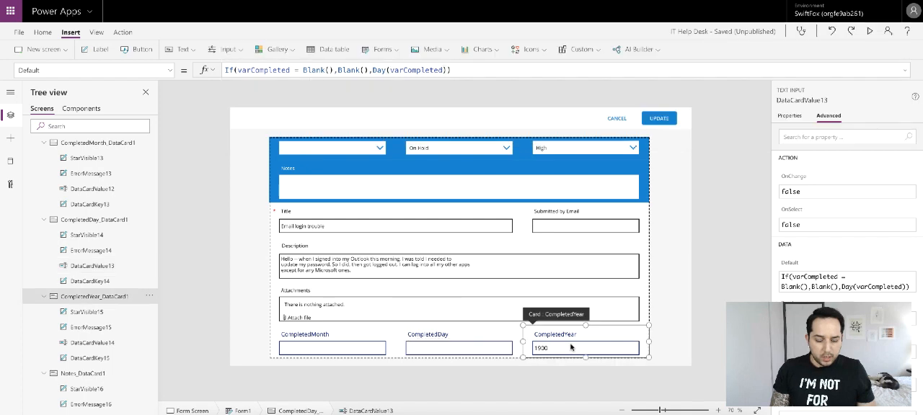
{"action": "left_click", "coordinate": [92, 343]}
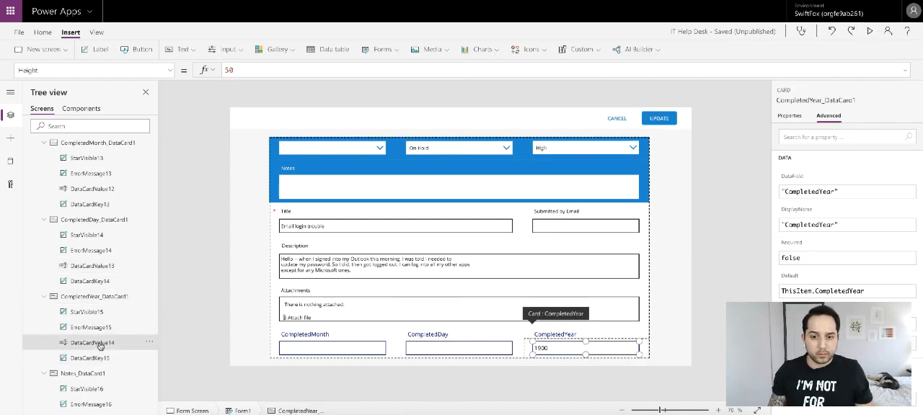
{"action": "left_click", "coordinate": [329, 69]}
{"action": "key", "text": "ctrl+a"}
{"action": "key", "text": "ctrl+v"}
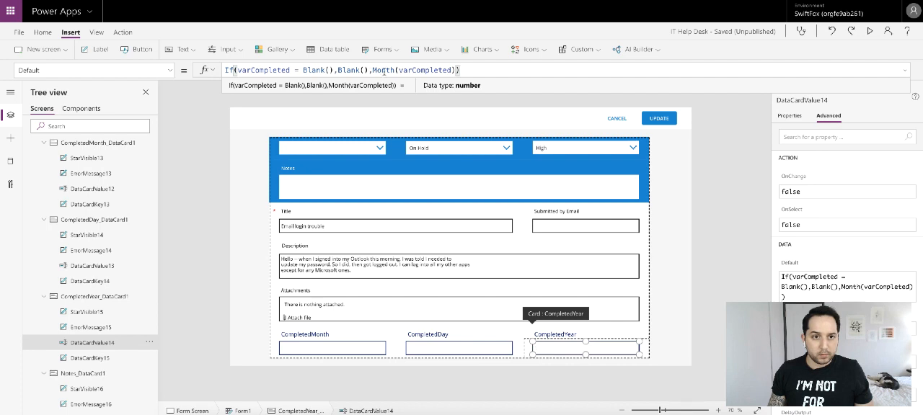
{"action": "left_click_drag", "start_coordinate": [395, 70], "coordinate": [373, 70]}
{"action": "type", "text": "Year"}
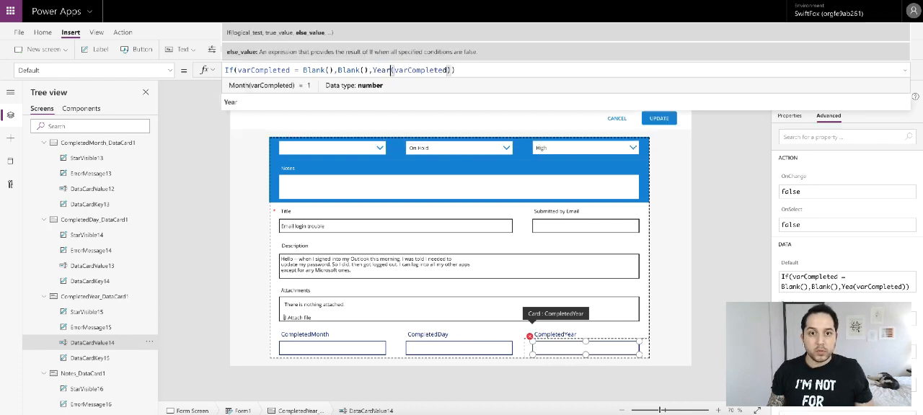
- Set the UPDATE button's OnSelect to SubmitForm(Form1)
{"action": "left_click", "coordinate": [716, 231]}
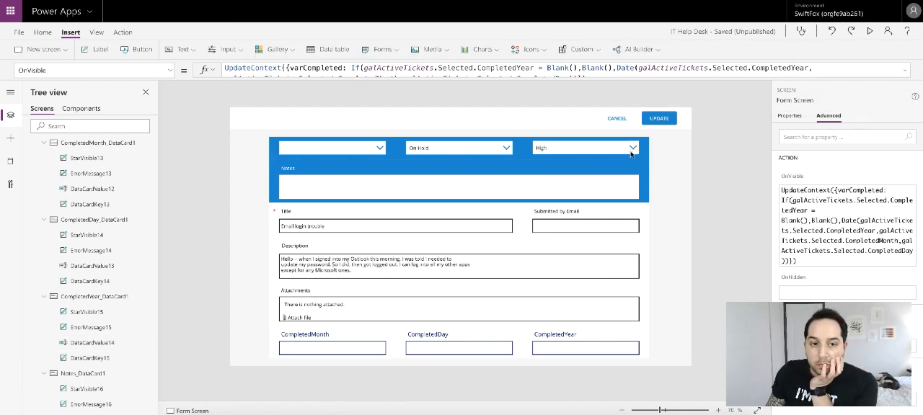
{"action": "left_click", "coordinate": [660, 117]}
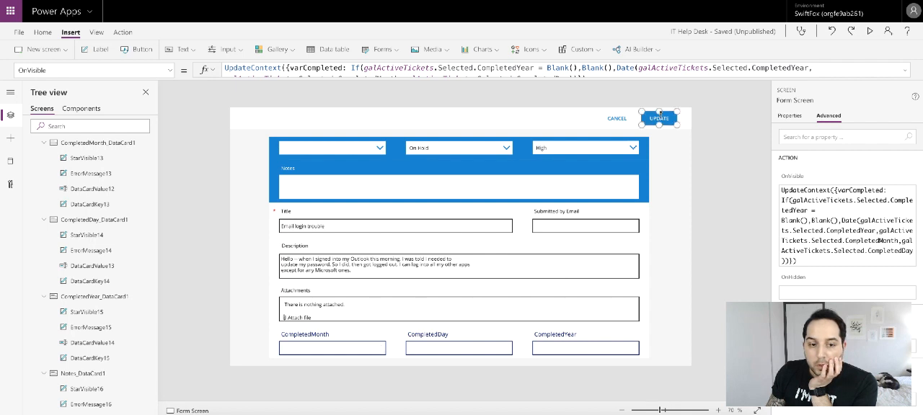
{"action": "left_click", "coordinate": [172, 70]}
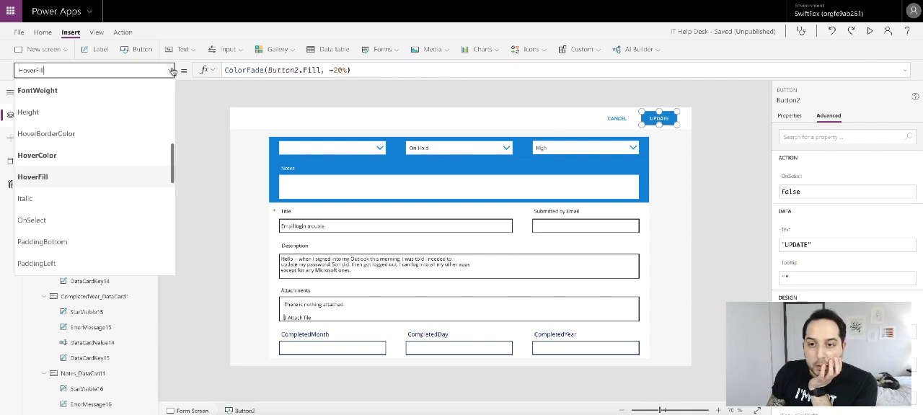
{"action": "left_click", "coordinate": [64, 226]}
{"action": "double_click", "coordinate": [268, 71]}
{"action": "type", "text": "s"}
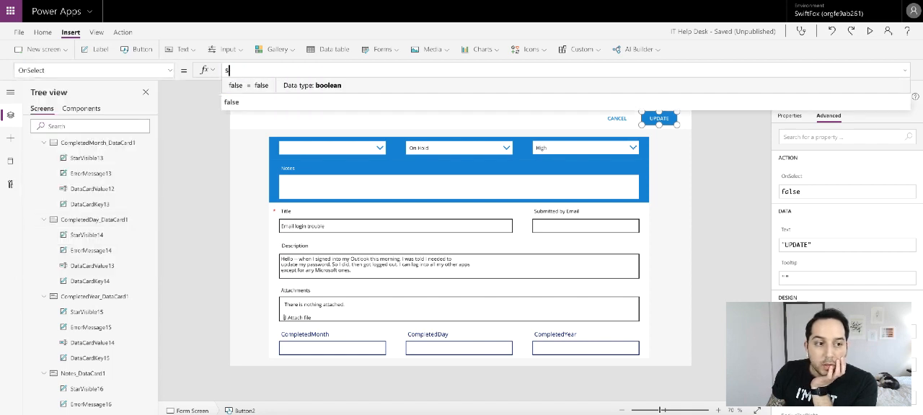
{"action": "type", "text": "ubmit"}
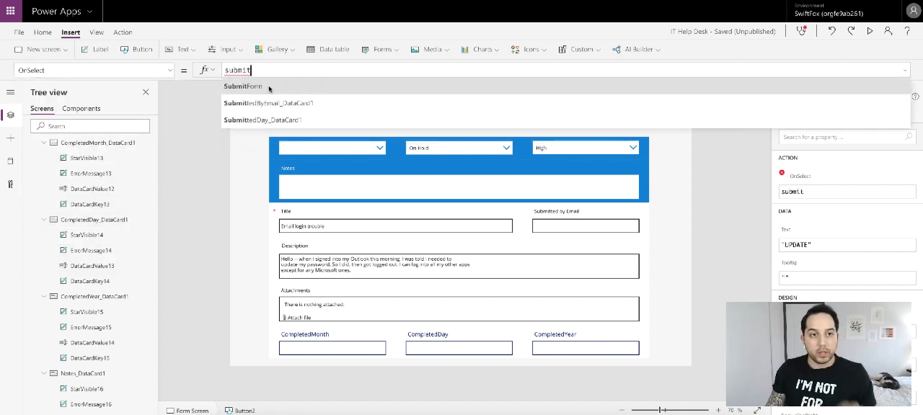
{"action": "left_click", "coordinate": [267, 87]}
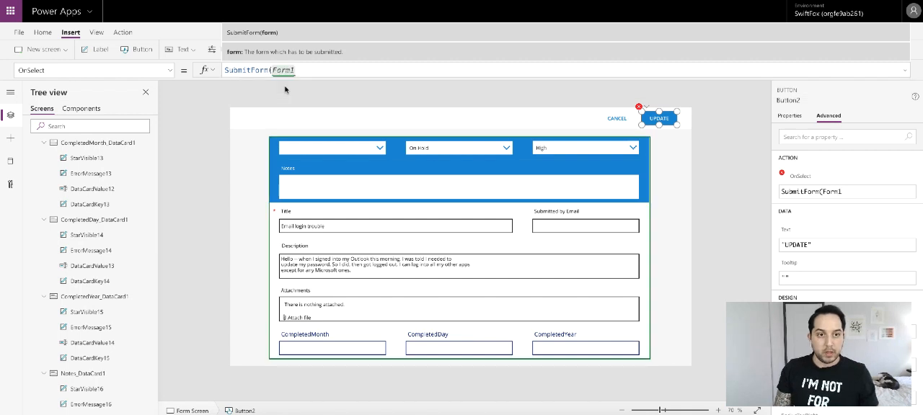
{"action": "type", "text": ")"}
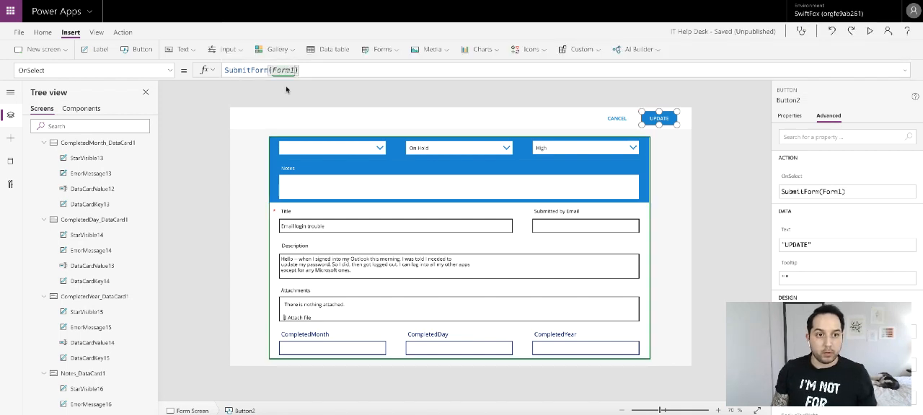
- Set Form1's OnSuccess to Navigate('Home Screen',UnCover)
{"action": "scroll", "coordinate": [103, 199], "scroll_direction": "down", "scroll_amount": 5}
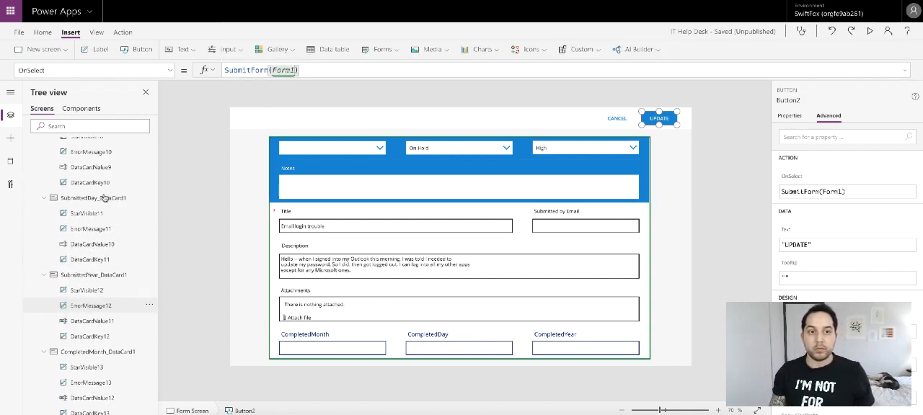
{"action": "scroll", "coordinate": [103, 200], "scroll_direction": "up", "scroll_amount": 10}
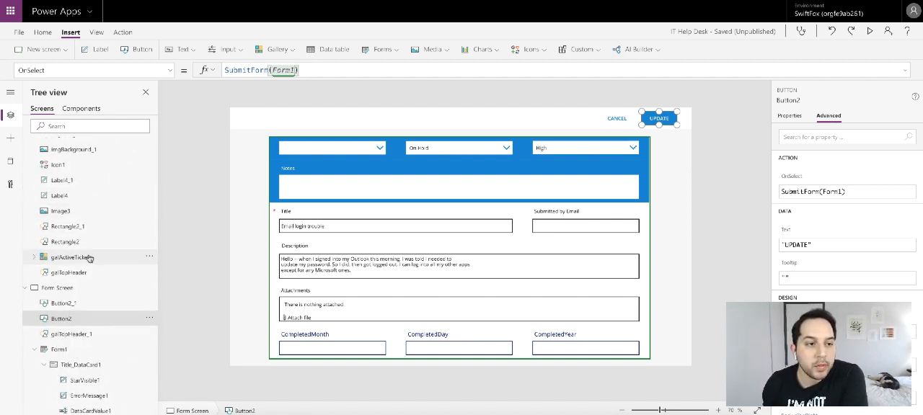
{"action": "left_click", "coordinate": [58, 349]}
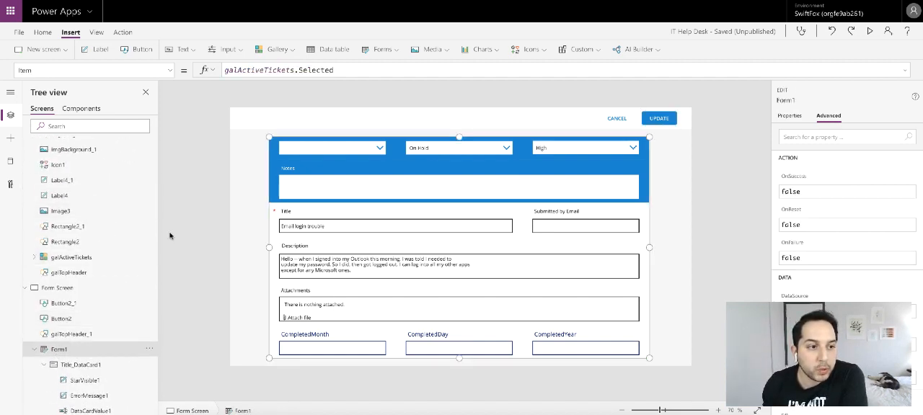
{"action": "left_click", "coordinate": [170, 70]}
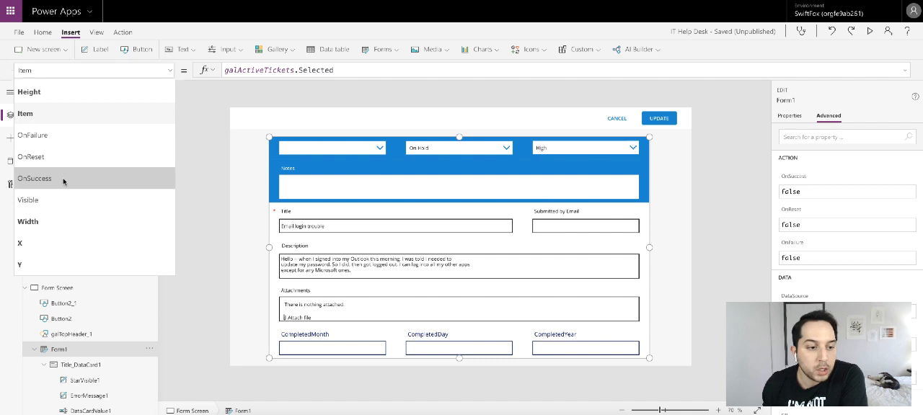
{"action": "left_click", "coordinate": [66, 180]}
{"action": "double_click", "coordinate": [276, 70]}
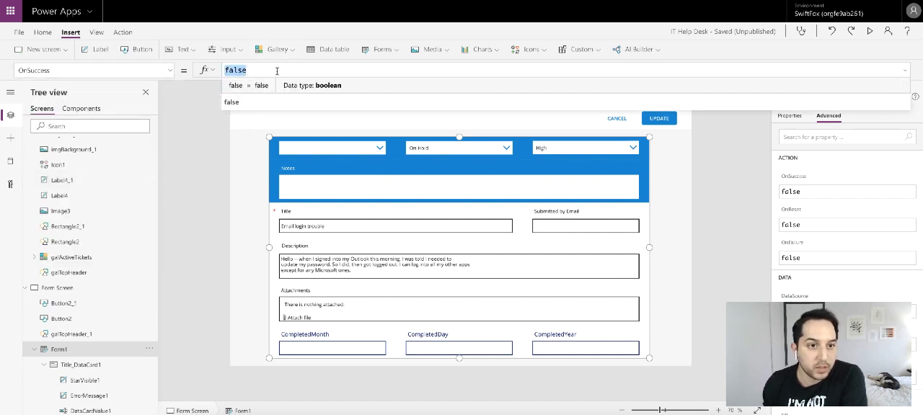
{"action": "type", "text": "Navi"}
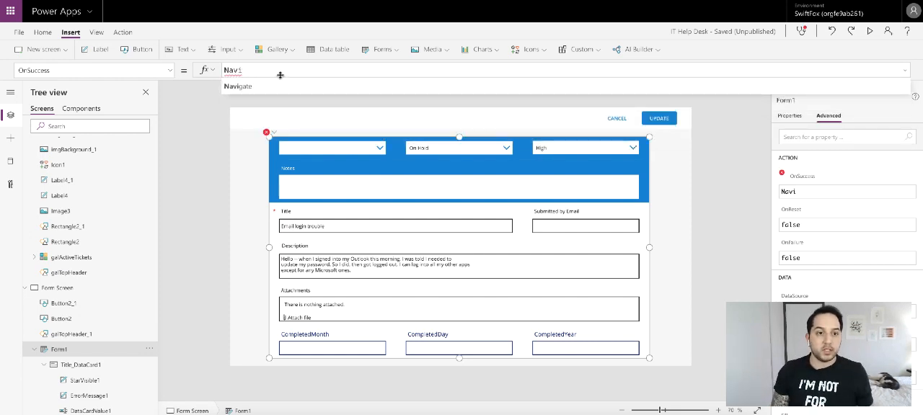
{"action": "left_click", "coordinate": [285, 88]}
{"action": "left_click", "coordinate": [268, 104]}
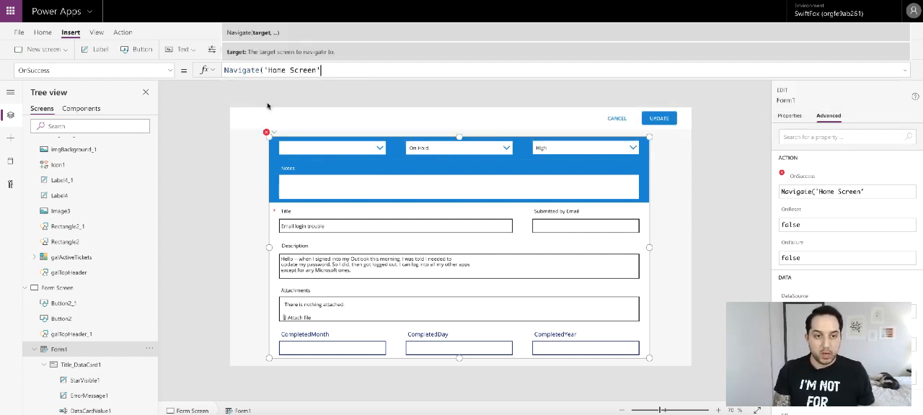
{"action": "type", "text": ",un"}
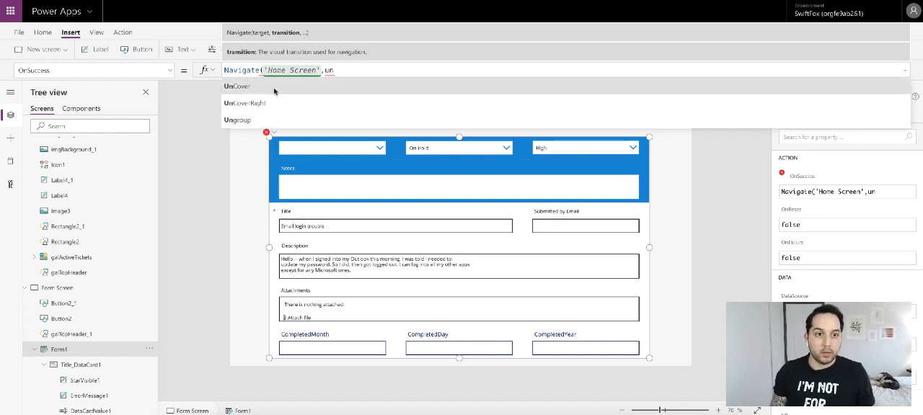
{"action": "left_click", "coordinate": [274, 88]}
{"action": "type", "text": ")"}
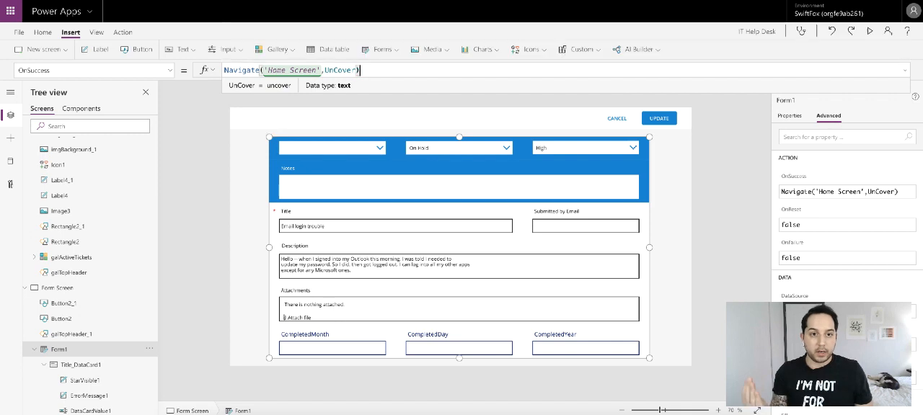
- Preview the form, change the ticket's status to Completed and submit it with UPDATE
{"action": "left_click", "coordinate": [712, 135]}
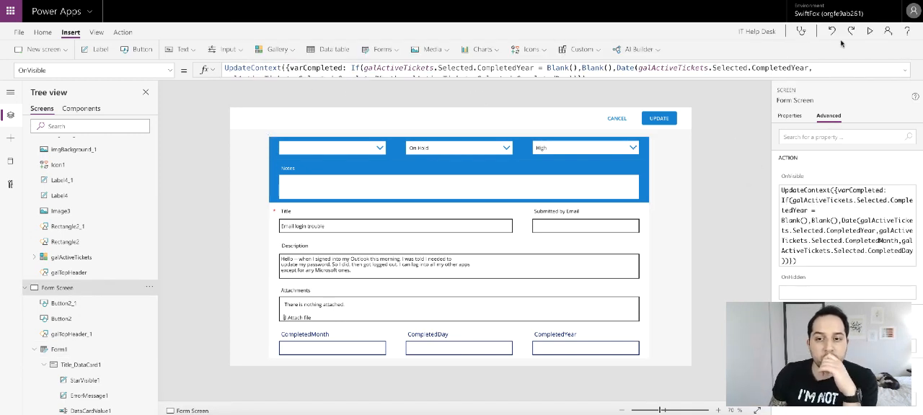
{"action": "left_click", "coordinate": [869, 32]}
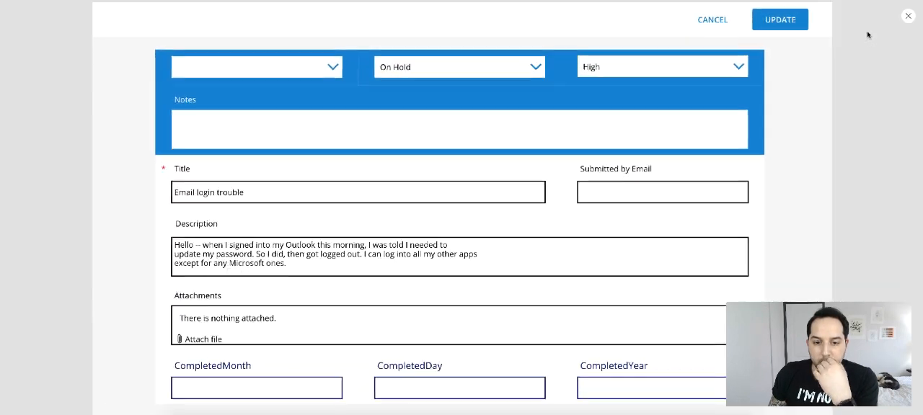
{"action": "left_click", "coordinate": [537, 70]}
{"action": "left_click", "coordinate": [433, 131]}
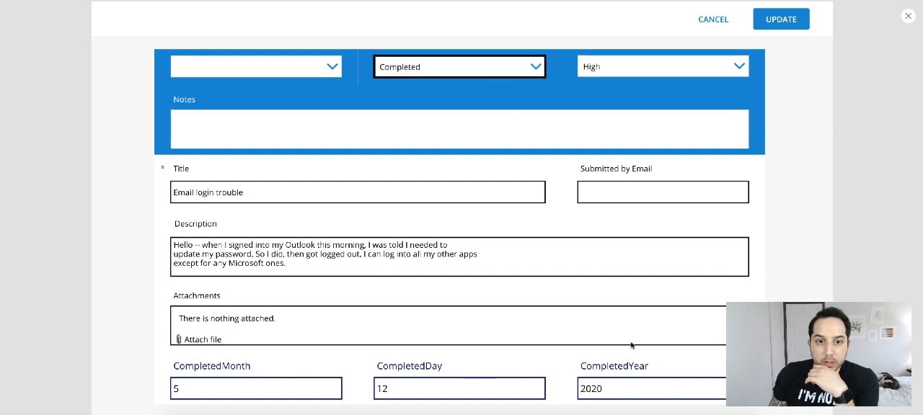
{"action": "left_click", "coordinate": [782, 22]}
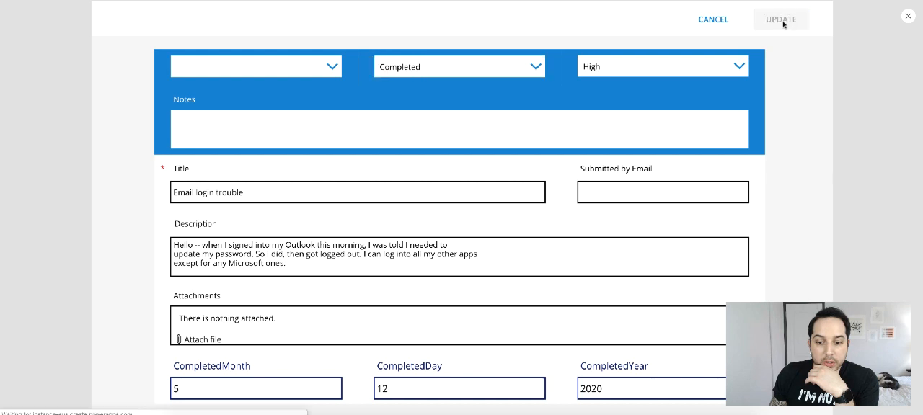
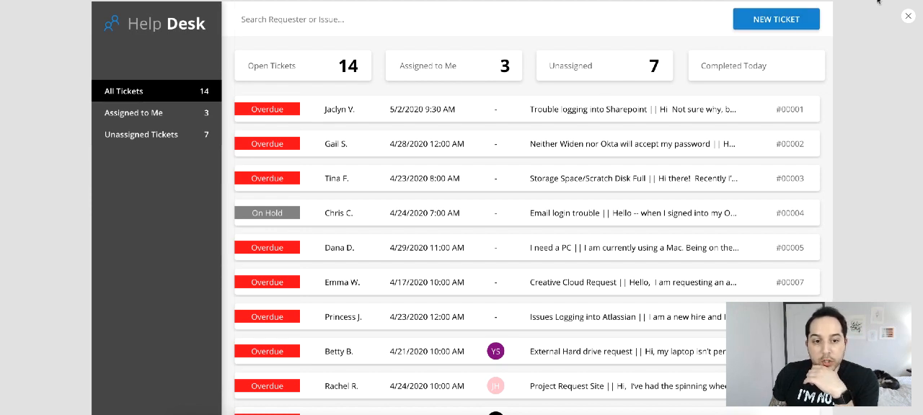
- Reopen the Email login trouble ticket in the preview to check its status, and exit the preview
{"action": "left_click", "coordinate": [325, 209]}
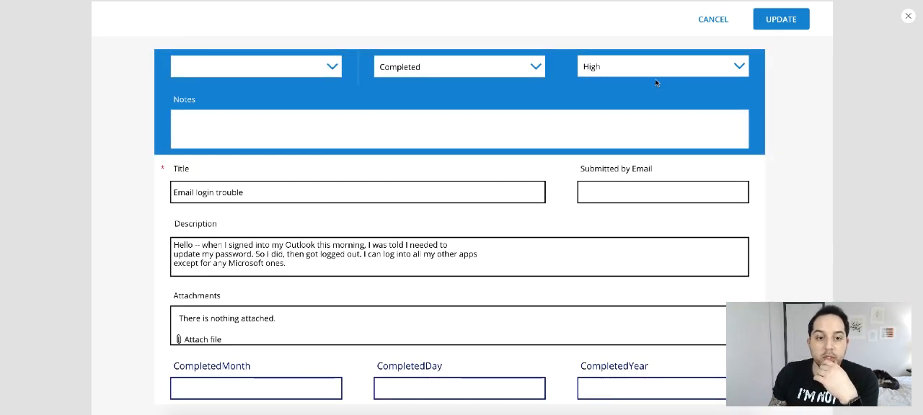
{"action": "left_click", "coordinate": [908, 15]}
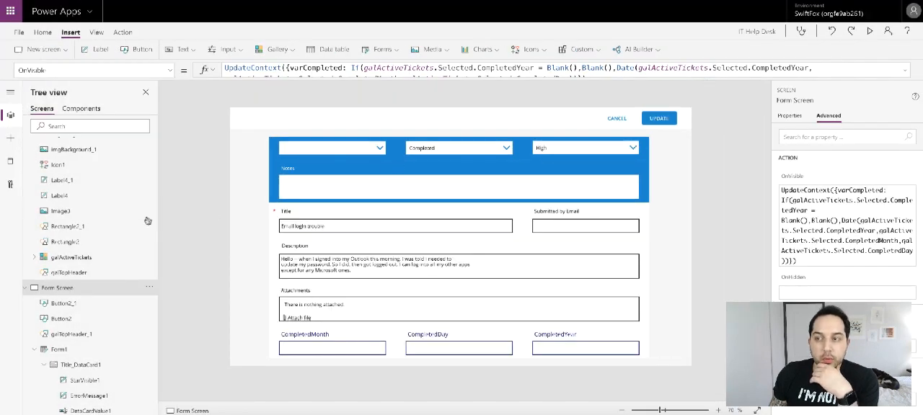
- Copy the statement ClearCollect(colActiveHelpTickets,Filter('Help Desk',Status = 1 Or Status = 2)); from the App's OnStart formula
{"action": "scroll", "coordinate": [86, 267], "scroll_direction": "up", "scroll_amount": 8}
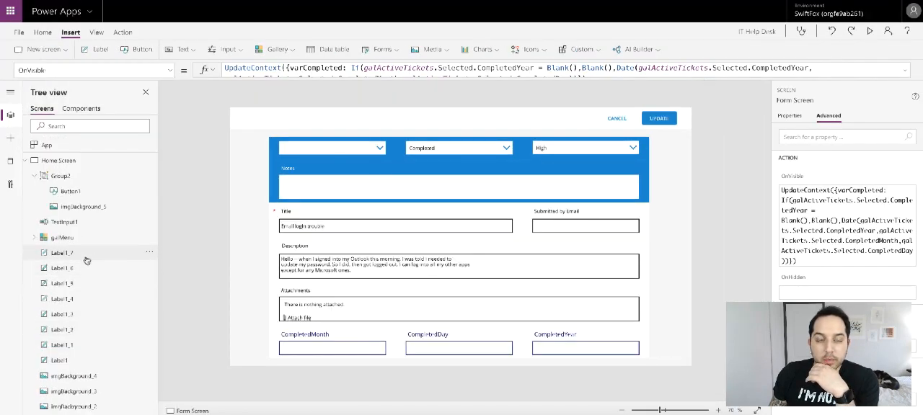
{"action": "left_click", "coordinate": [65, 150]}
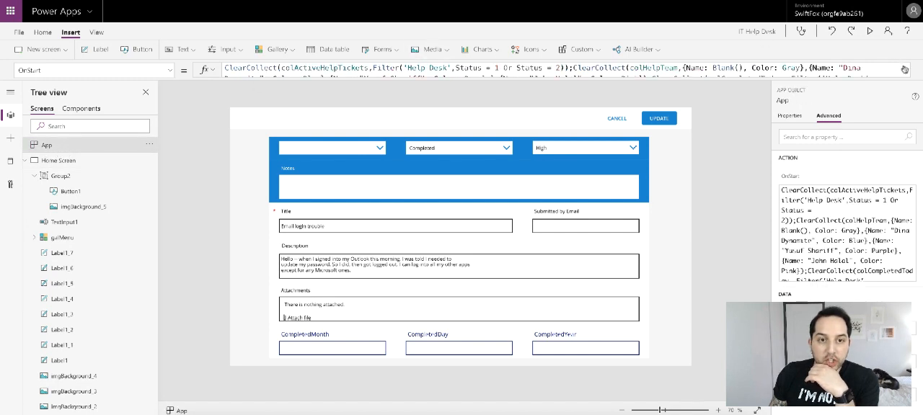
{"action": "left_click", "coordinate": [904, 70]}
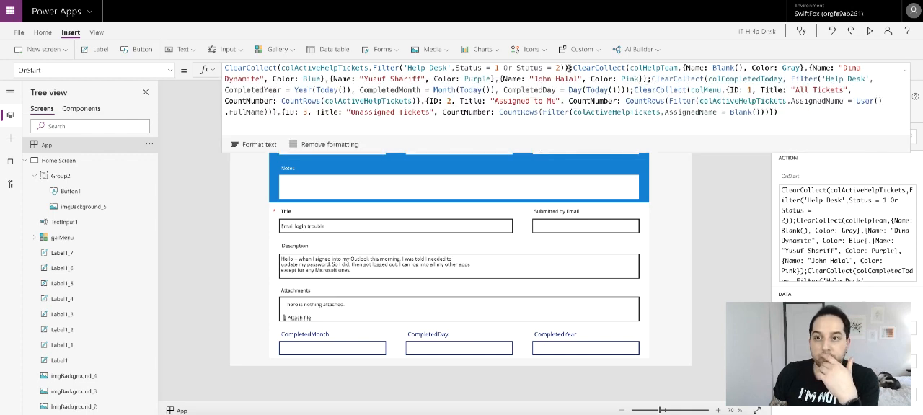
{"action": "left_click_drag", "start_coordinate": [568, 67], "coordinate": [201, 75]}
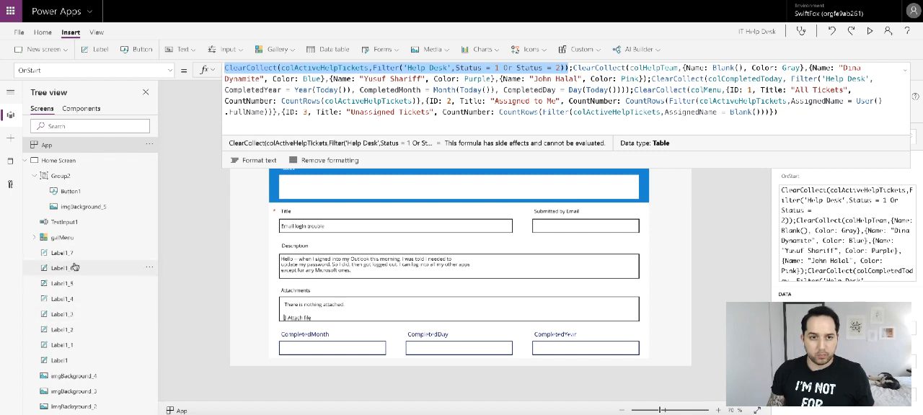
- Paste the copied colActiveHelpTickets ClearCollect statement before Navigate('Home Screen',UnCover) in Form1's OnSuccess formula
{"action": "scroll", "coordinate": [73, 228], "scroll_direction": "down", "scroll_amount": 10}
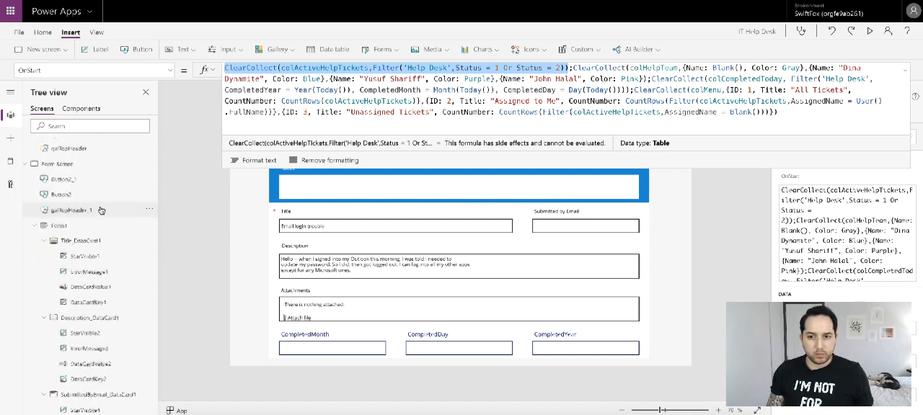
{"action": "left_click", "coordinate": [72, 151]}
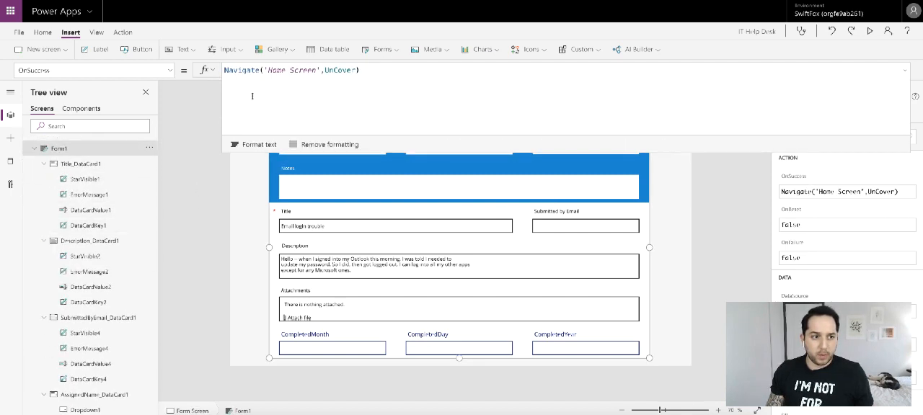
{"action": "left_click", "coordinate": [389, 71]}
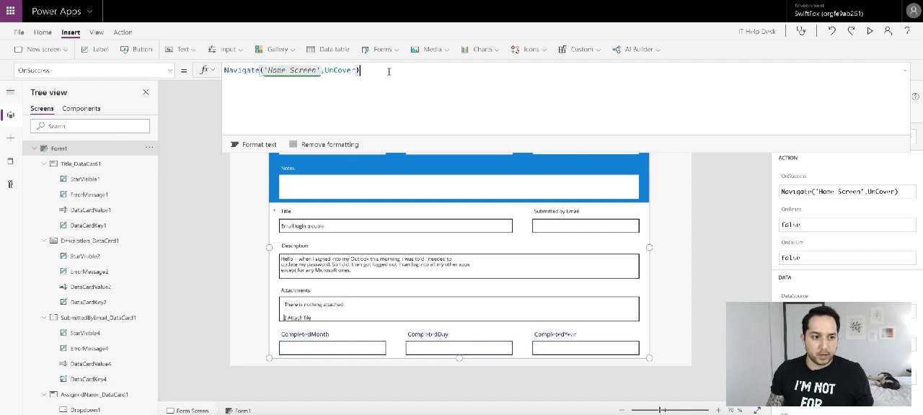
{"action": "left_click", "coordinate": [225, 70]}
{"action": "type", "text": "ClearCollect(colActiveHelpTickets,Filter('Help Desk',Status = 1 Or Status = 2));"}
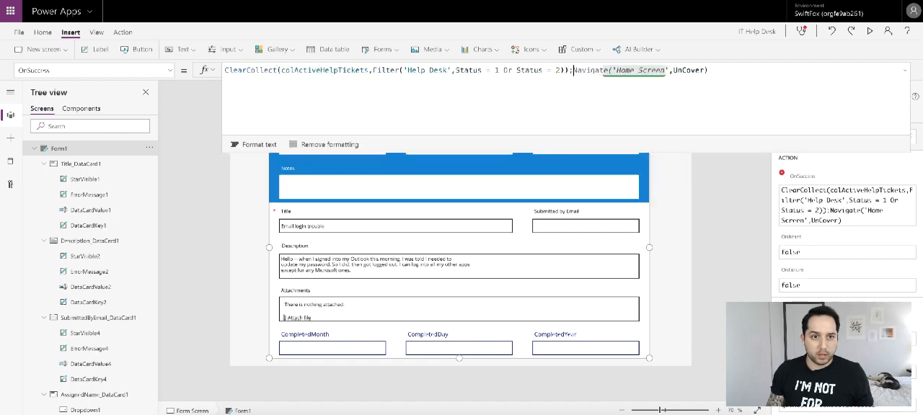
{"action": "left_click", "coordinate": [904, 69]}
- Preview the form, submit the Email login trouble ticket update, open a new ticket form and exit the preview
{"action": "left_click", "coordinate": [869, 32]}
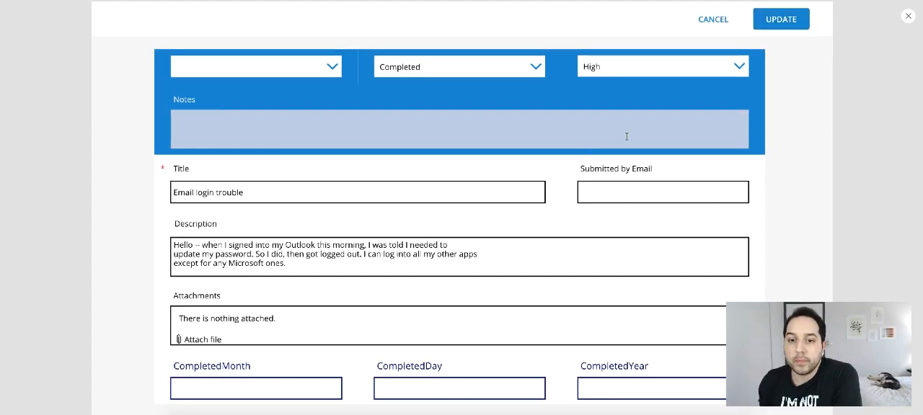
{"action": "left_click", "coordinate": [780, 24]}
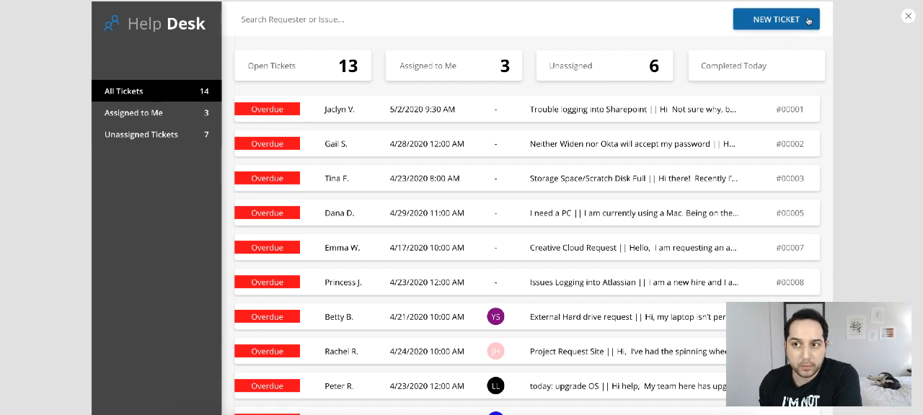
{"action": "left_click", "coordinate": [772, 19]}
{"action": "left_click", "coordinate": [910, 18]}
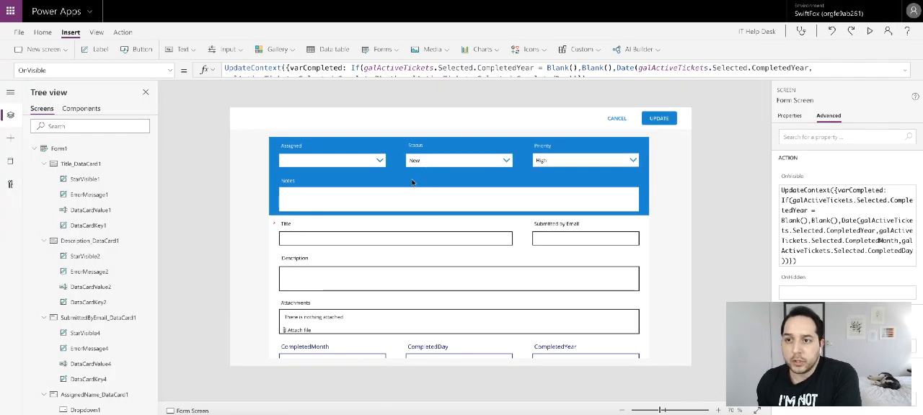
- Copy the "Help" title label from the Home Screen and place it at the left end of the Form Screen's header
{"action": "left_click", "coordinate": [314, 124]}
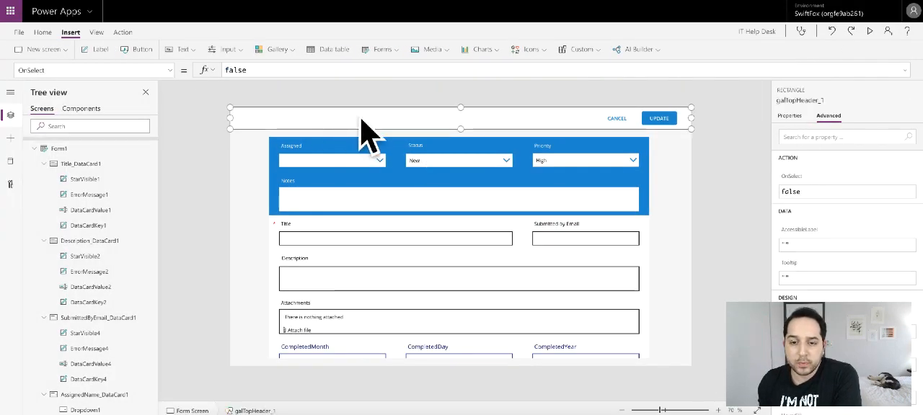
{"action": "scroll", "coordinate": [73, 169], "scroll_direction": "up", "scroll_amount": 10}
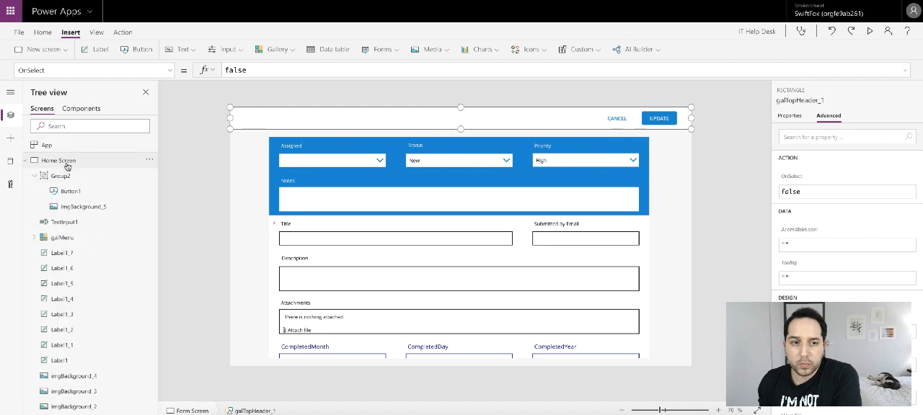
{"action": "left_click", "coordinate": [116, 162]}
{"action": "left_click", "coordinate": [268, 122]}
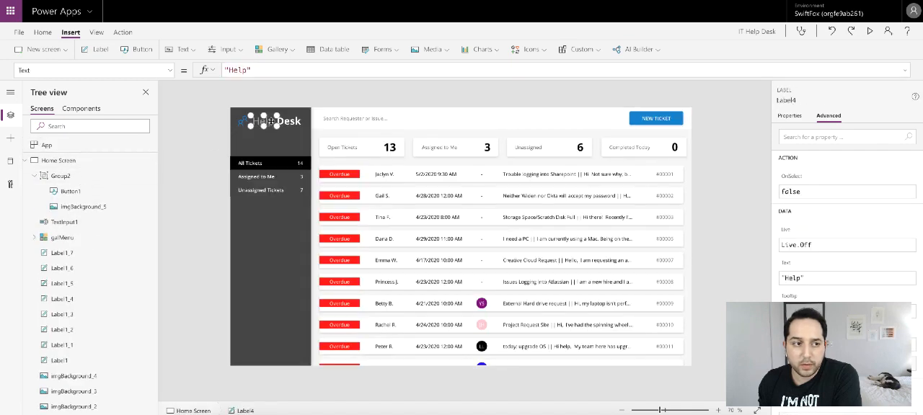
{"action": "scroll", "coordinate": [89, 201], "scroll_direction": "down", "scroll_amount": 15}
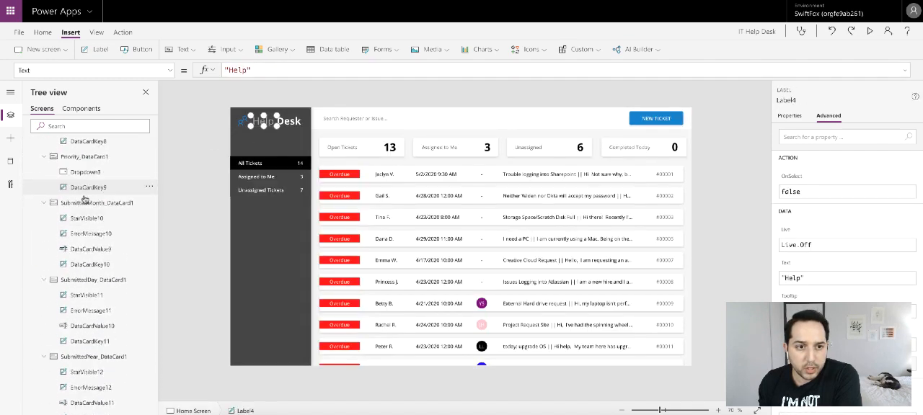
{"action": "scroll", "coordinate": [90, 200], "scroll_direction": "up", "scroll_amount": 15}
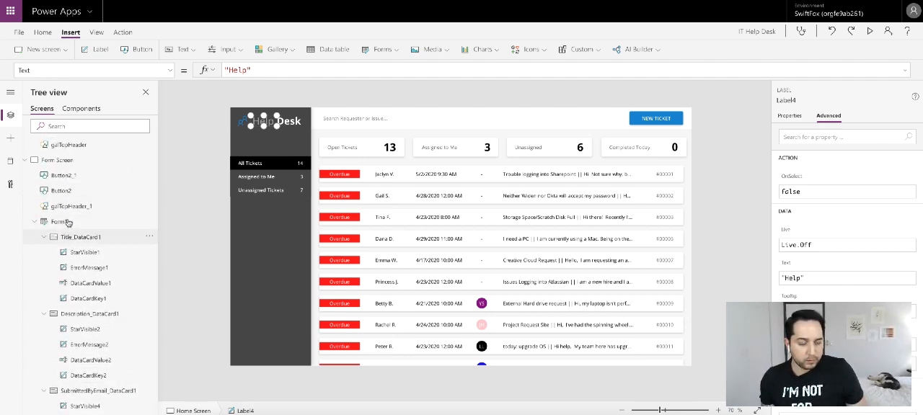
{"action": "left_click", "coordinate": [68, 222]}
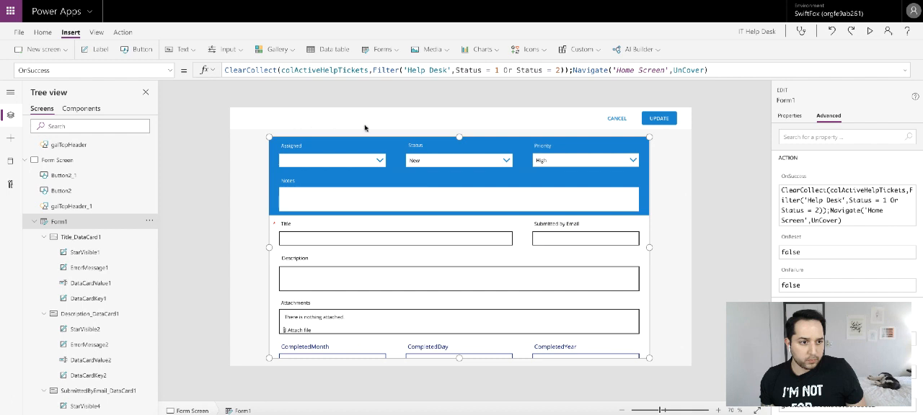
{"action": "key", "text": "ctrl+v"}
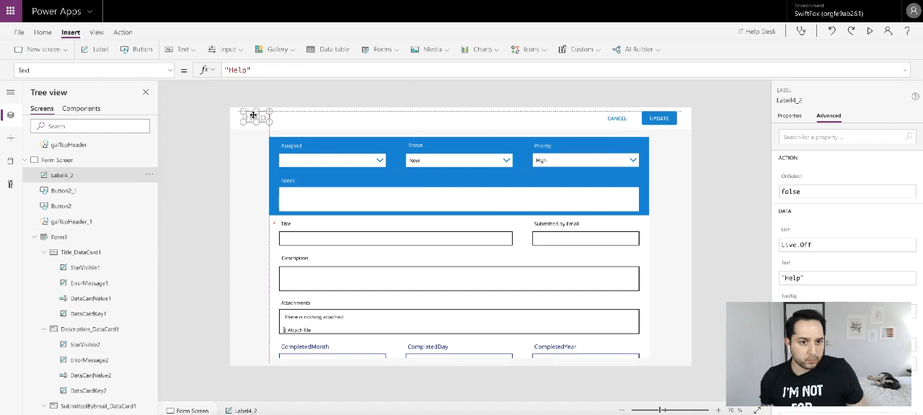
{"action": "left_click_drag", "start_coordinate": [251, 117], "coordinate": [251, 117]}
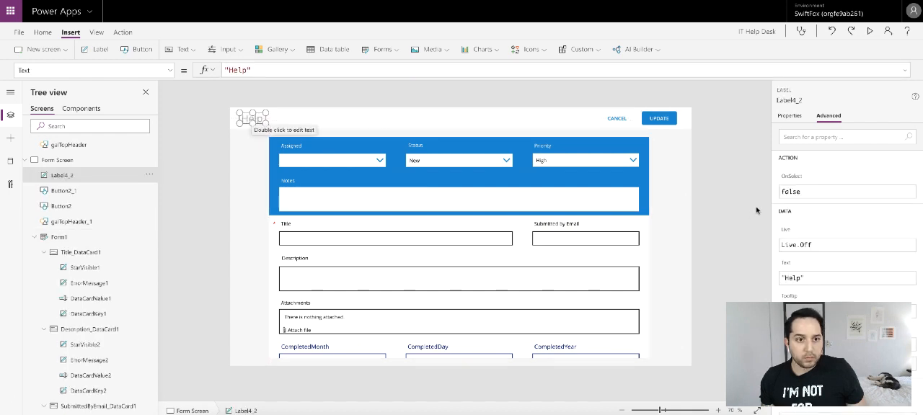
- Set the copied label's position to X 24, Y 16 and its width to 300
{"action": "left_click", "coordinate": [788, 117]}
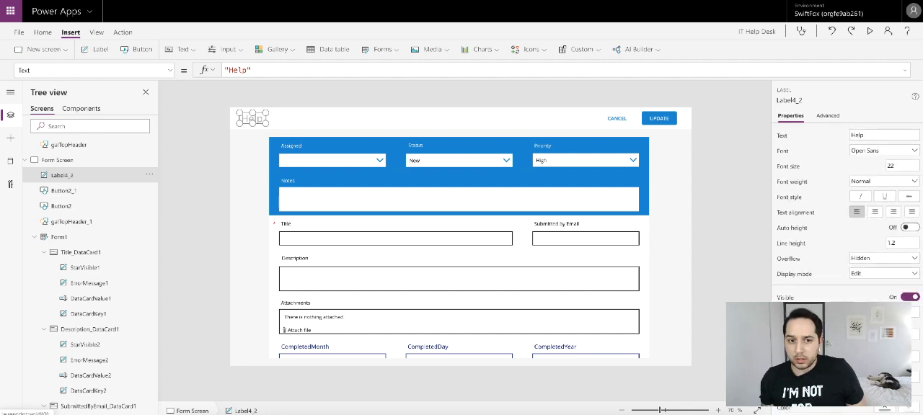
{"action": "key", "text": "Left"}
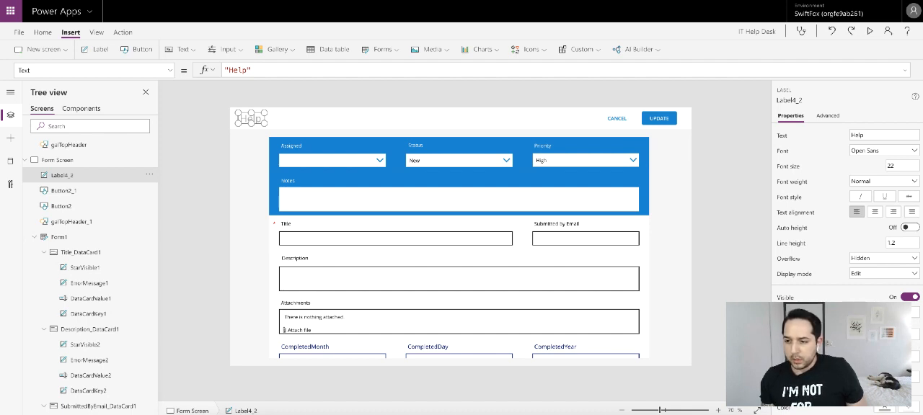
{"action": "key", "text": "Return"}
{"action": "scroll", "coordinate": [869, 335], "scroll_direction": "down", "scroll_amount": 1}
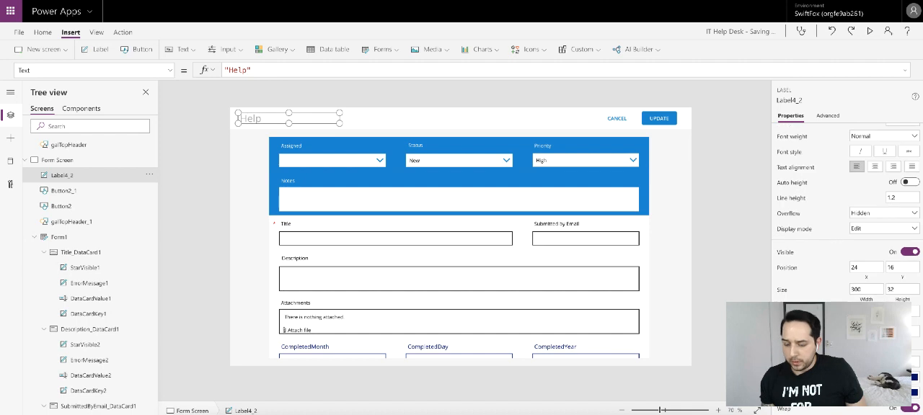
- Change the header label's text color to black and set its width to 400
{"action": "left_click", "coordinate": [887, 362]}
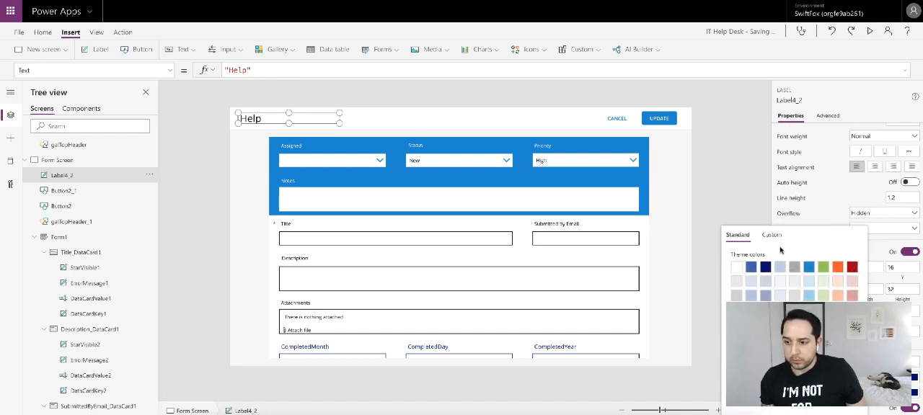
{"action": "left_click", "coordinate": [829, 197]}
{"action": "left_click", "coordinate": [865, 290]}
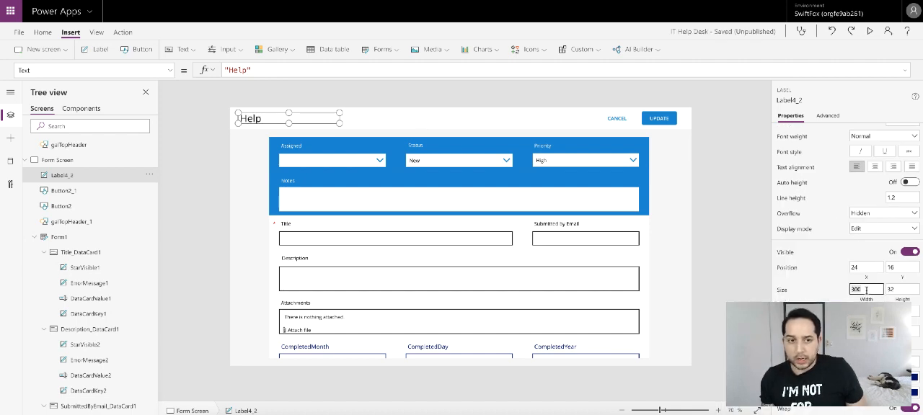
{"action": "type", "text": "400"}
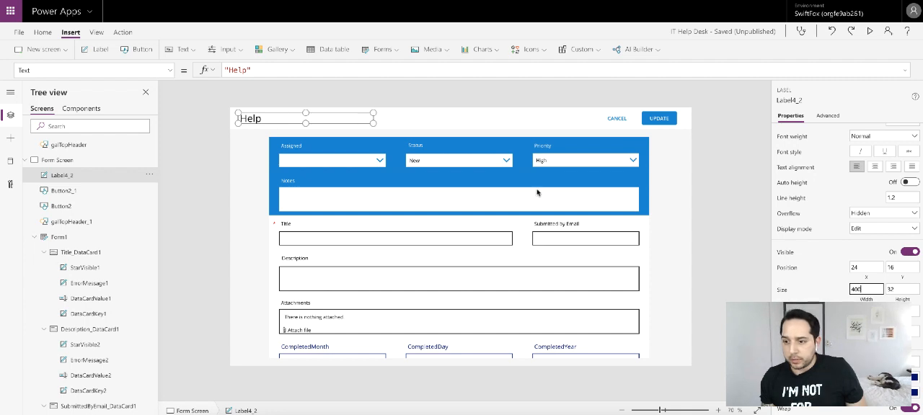
- Replace the header label's text with an If formula that returns "New Ticket" when Form1.Mode = FormMode.New
{"action": "left_click", "coordinate": [264, 70]}
{"action": "key", "text": "ctrl+a"}
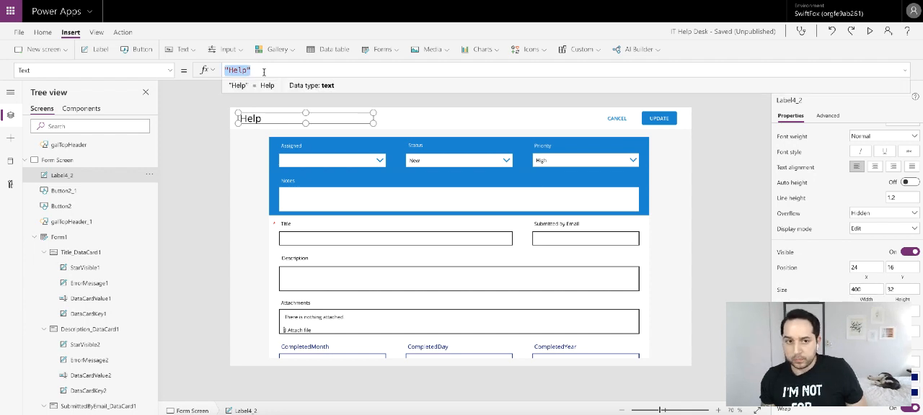
{"action": "type", "text": "If("}
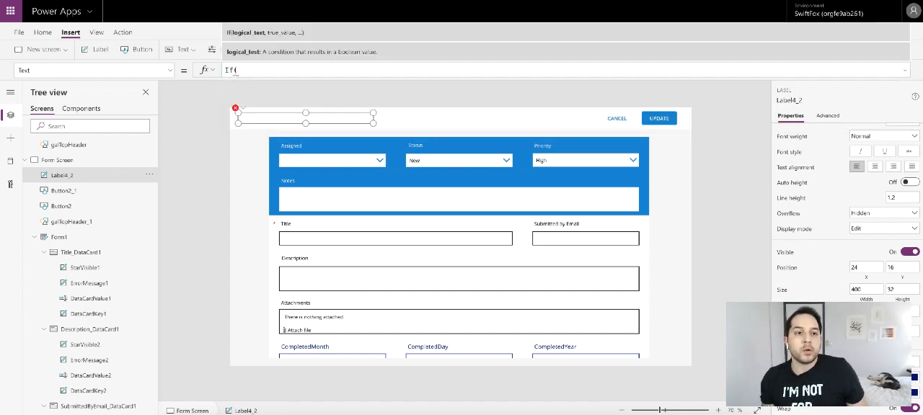
{"action": "type", "text": "Form"}
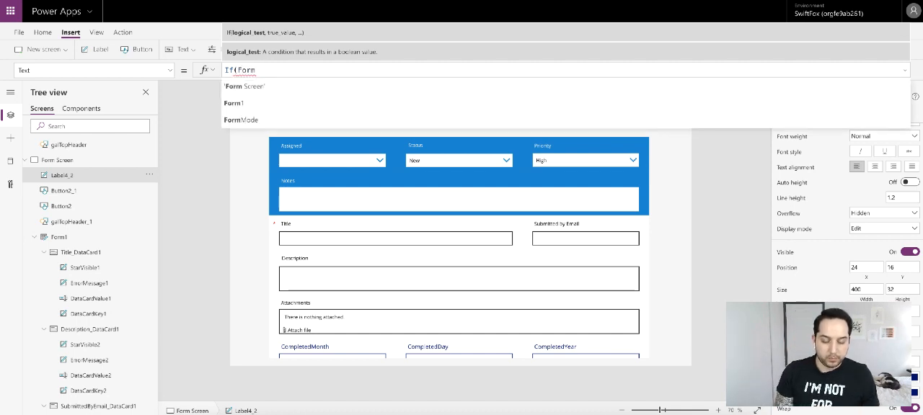
{"action": "left_click", "coordinate": [253, 103]}
{"action": "type", "text": "."}
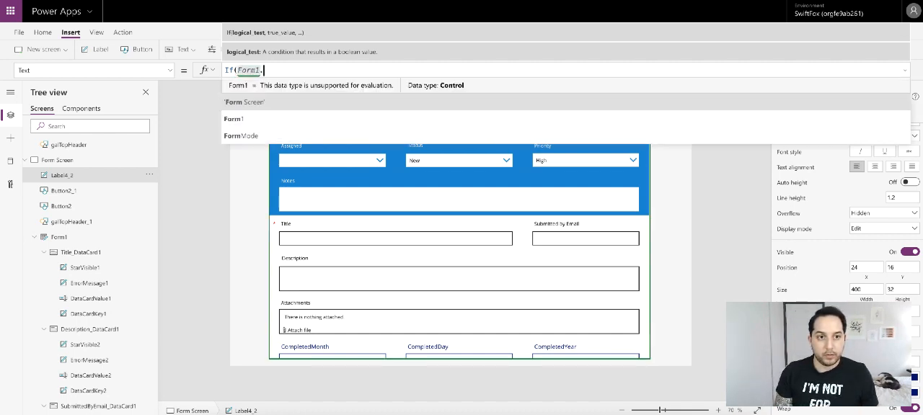
{"action": "type", "text": "Mode "}
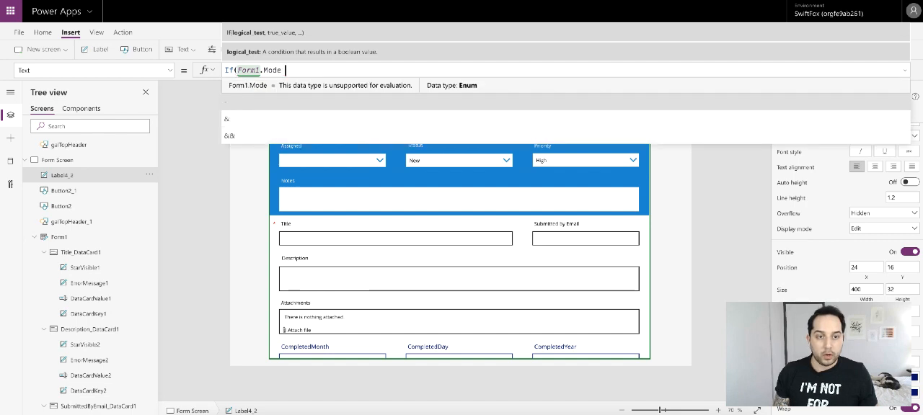
{"action": "type", "text": "= Form"}
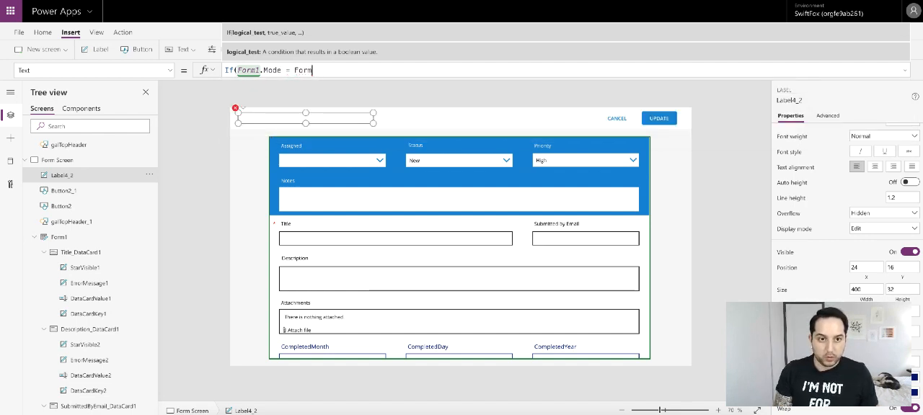
{"action": "type", "text": ".M"}
{"action": "left_click", "coordinate": [257, 89]}
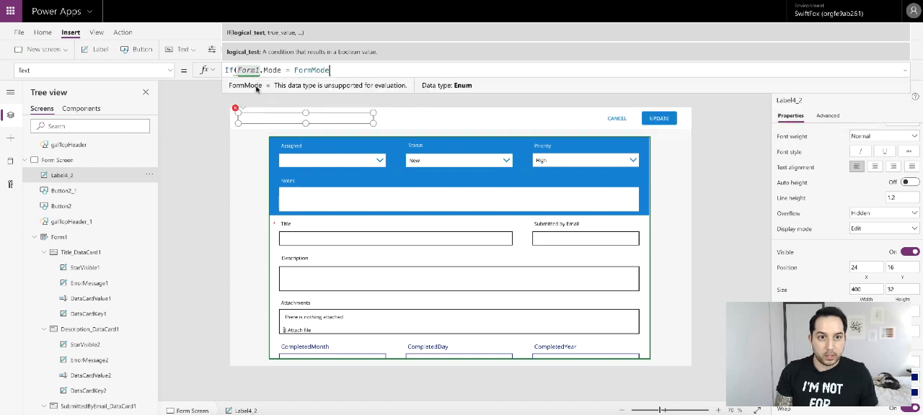
{"action": "type", "text": "."}
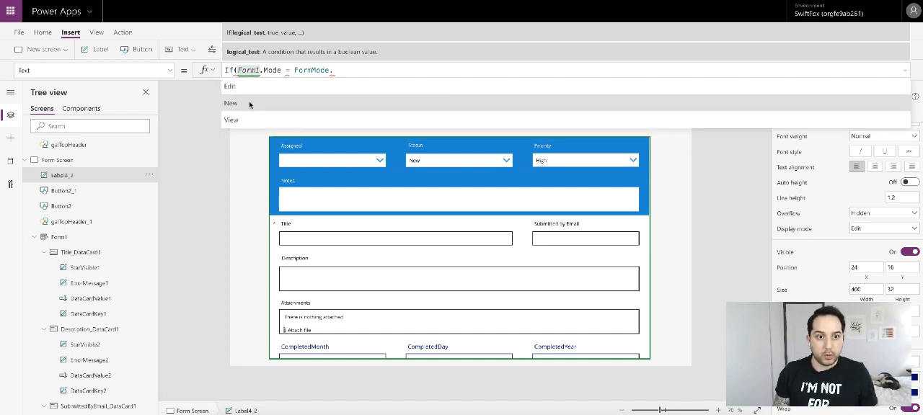
{"action": "left_click", "coordinate": [250, 103]}
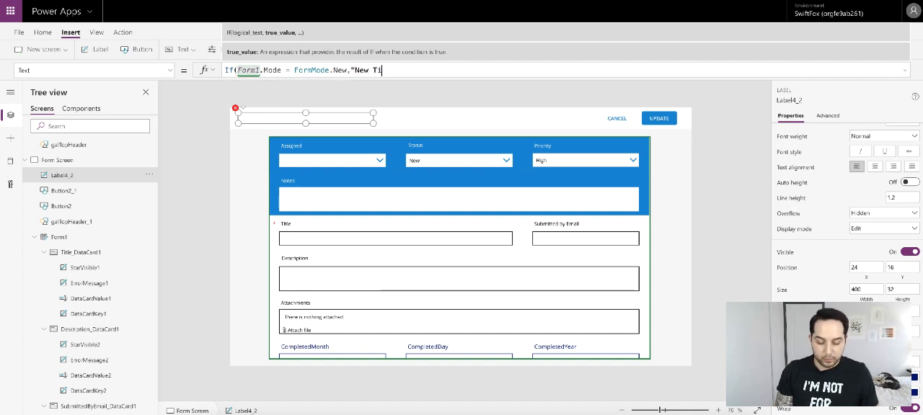
{"action": "type", "text": ",\"New Ticket\""}
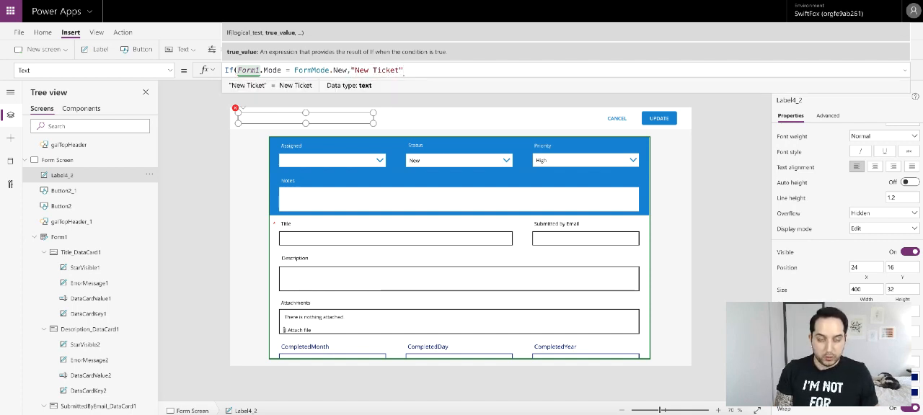
{"action": "type", "text": ",gak"}
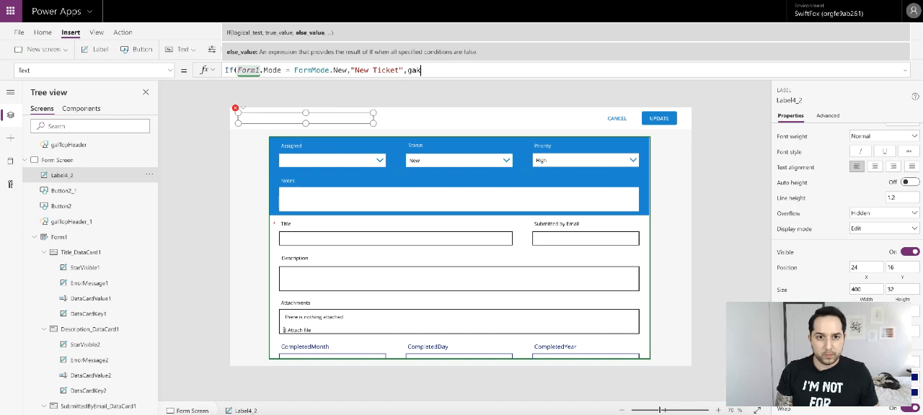
- Add galActiveTickets.Selected.Title as the If formula's else value
{"action": "key", "text": "BackSpace"}
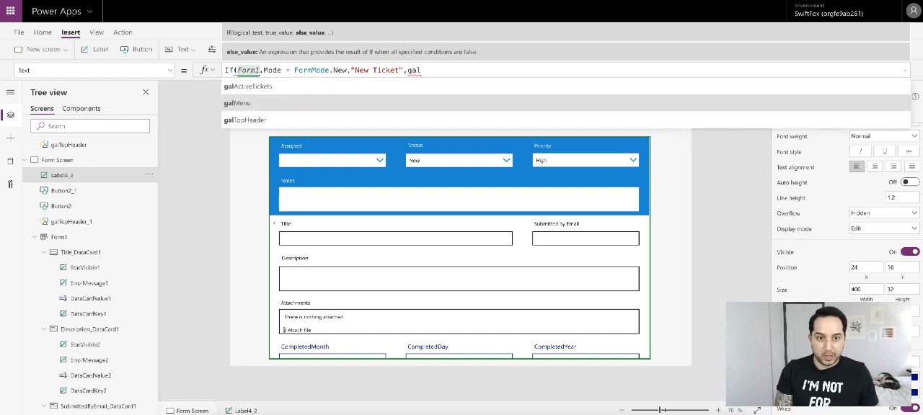
{"action": "left_click", "coordinate": [252, 87]}
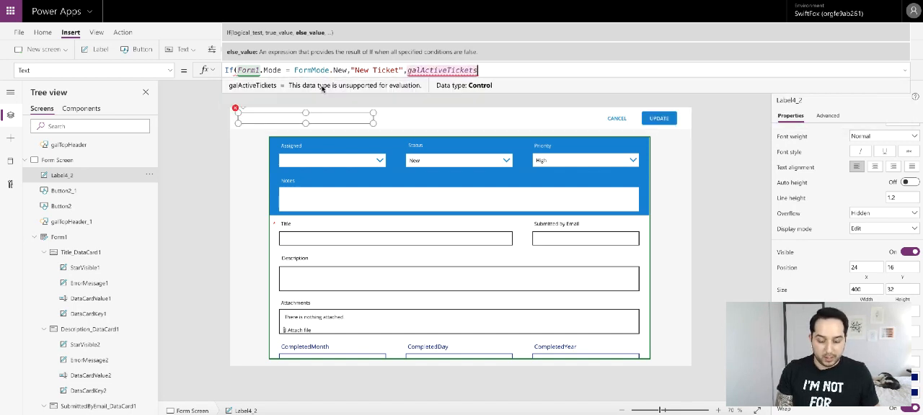
{"action": "type", "text": "."}
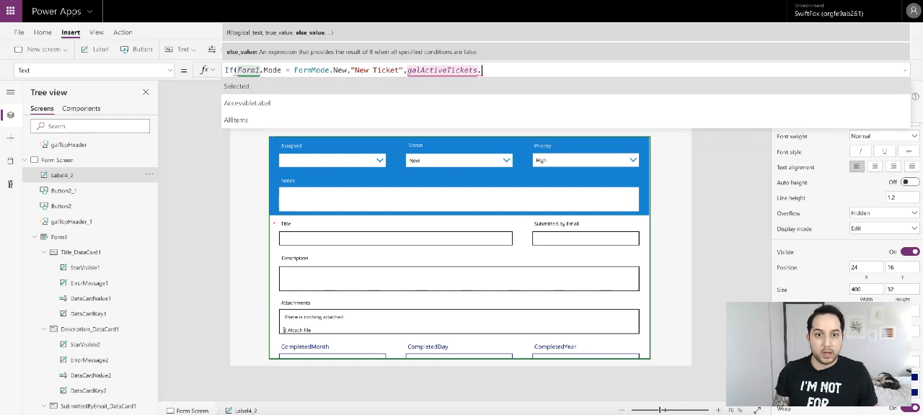
{"action": "type", "text": "t"}
{"action": "scroll", "coordinate": [296, 94], "scroll_direction": "down", "scroll_amount": 5}
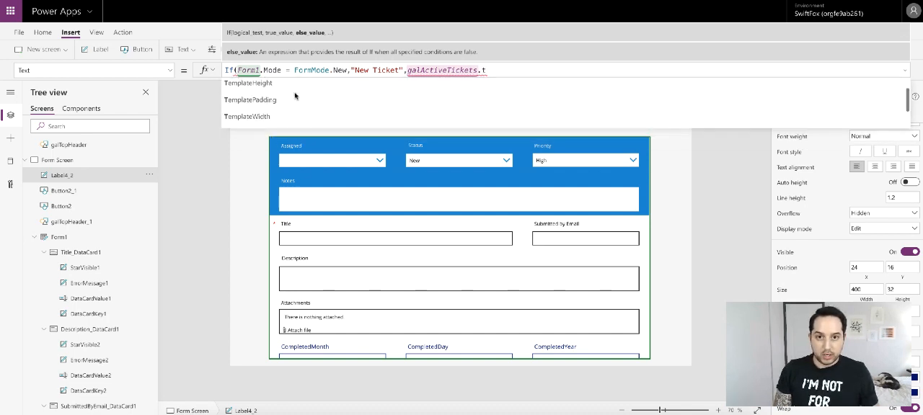
{"action": "scroll", "coordinate": [295, 96], "scroll_direction": "down", "scroll_amount": 2}
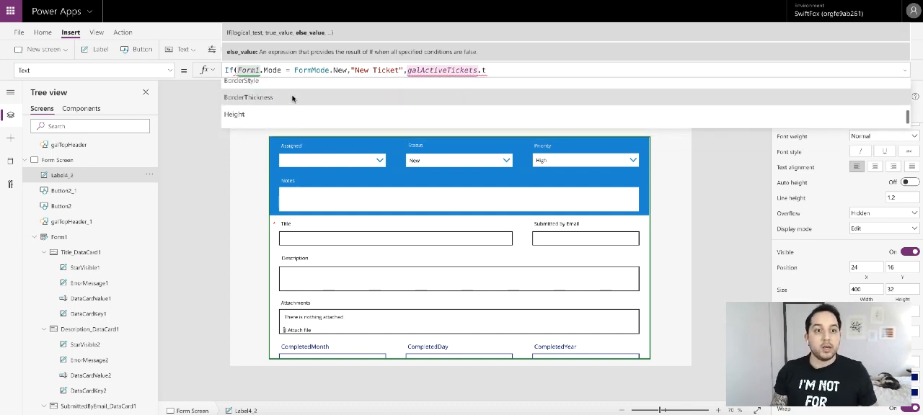
{"action": "key", "text": "BackSpace"}
{"action": "type", "text": "se"}
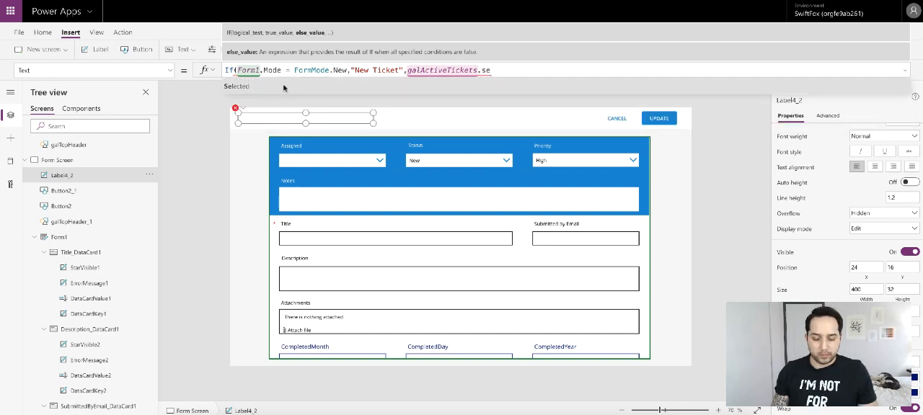
{"action": "key", "text": "Tab"}
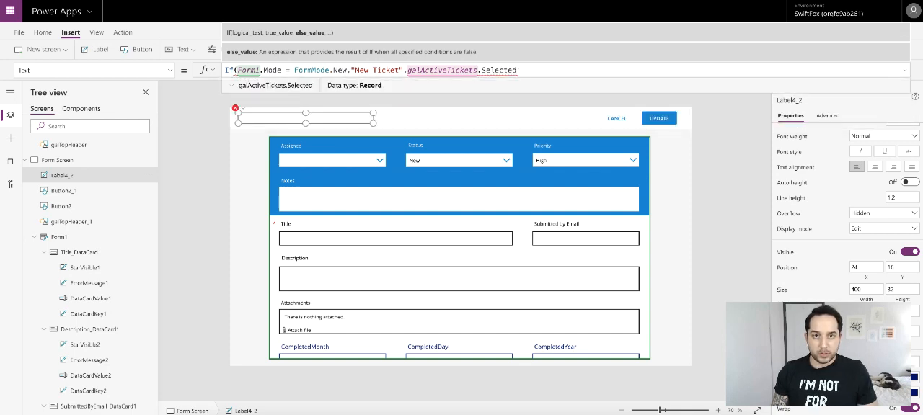
{"action": "type", "text": ".t"}
{"action": "left_click", "coordinate": [260, 104]}
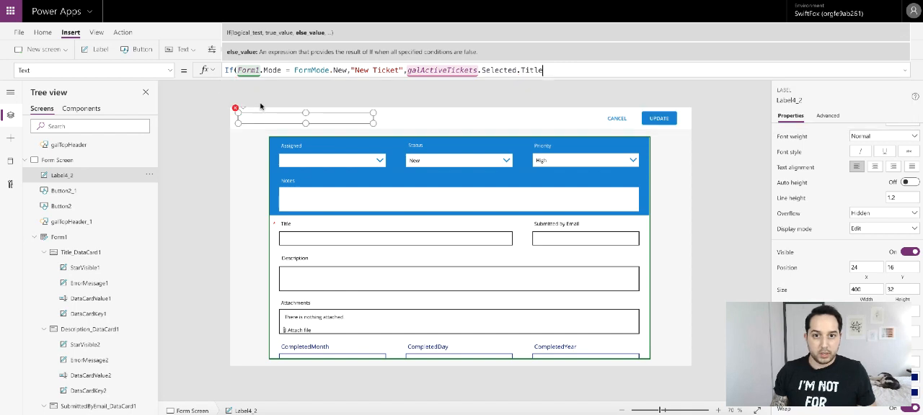
- Concatenate the text " (" after the selected ticket's title in the else value, followed by another & operator
{"action": "type", "text": "& "}
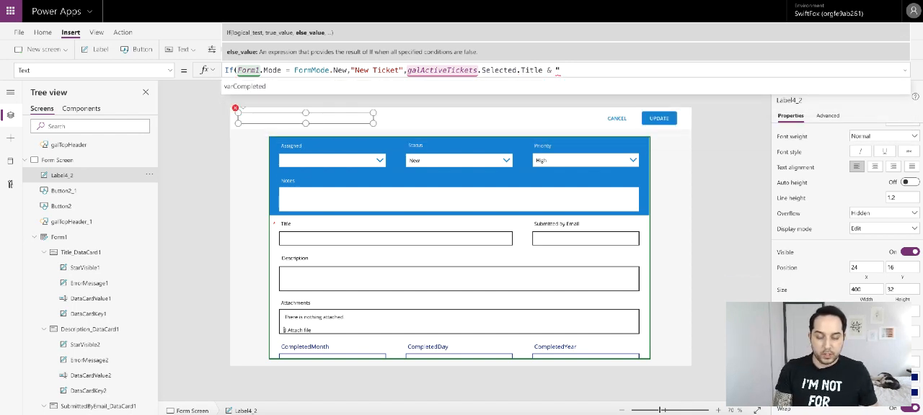
{"action": "type", "text": "\" \""}
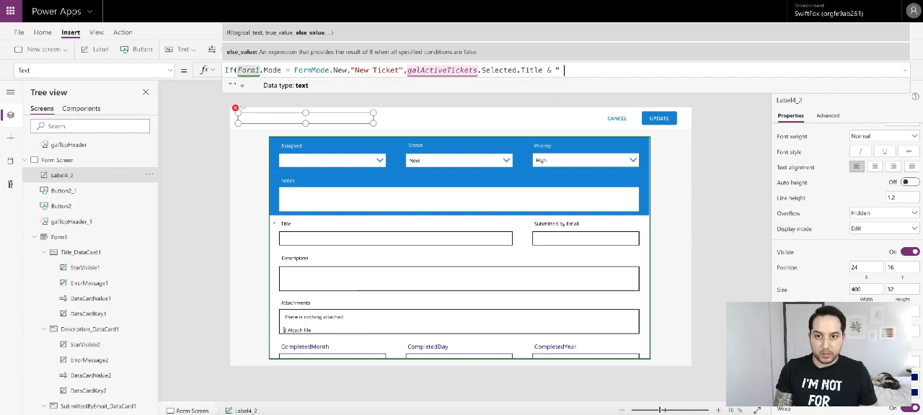
{"action": "key", "text": "BackSpace"}
{"action": "key", "text": "BackSpace"}
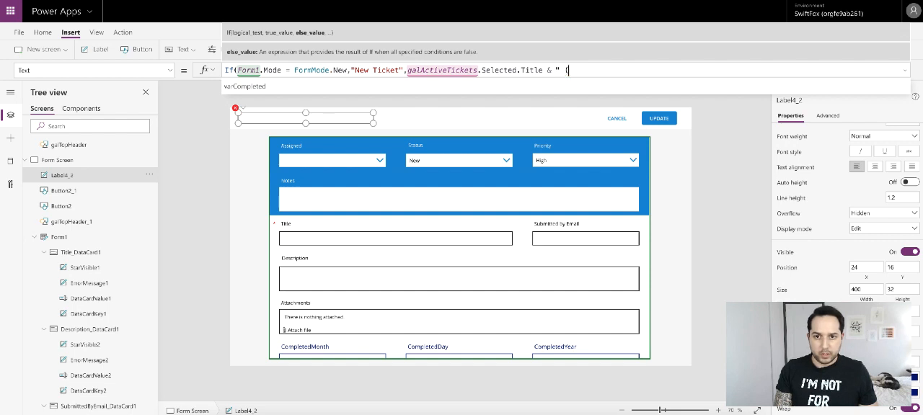
{"action": "type", "text": "(\" "}
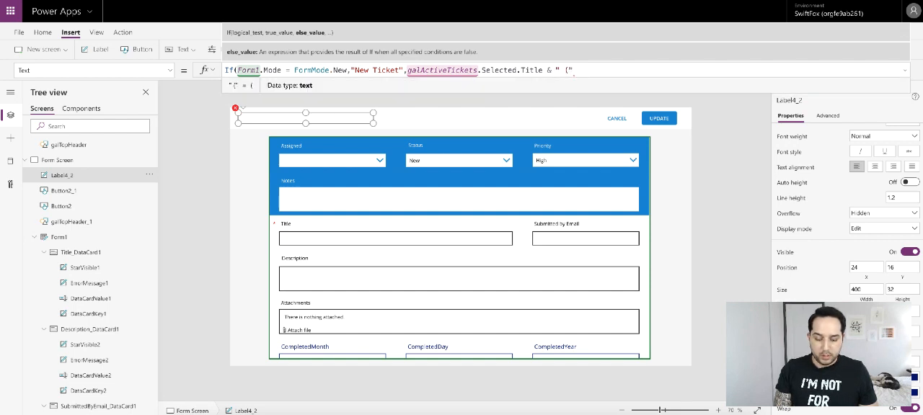
{"action": "type", "text": "&"}
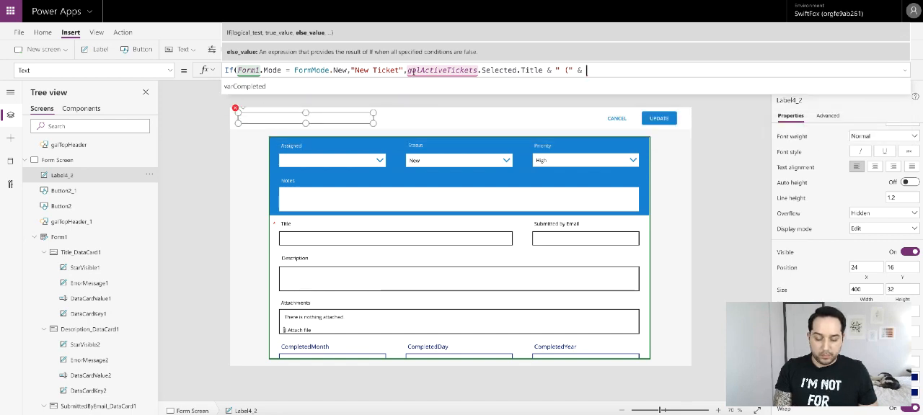
- Append galActiveTickets.Selected.ID & ")" to the else value, close the If formula and leave the formula editor
{"action": "left_click_drag", "start_coordinate": [406, 70], "coordinate": [514, 67]}
{"action": "key", "text": "ctrl+c"}
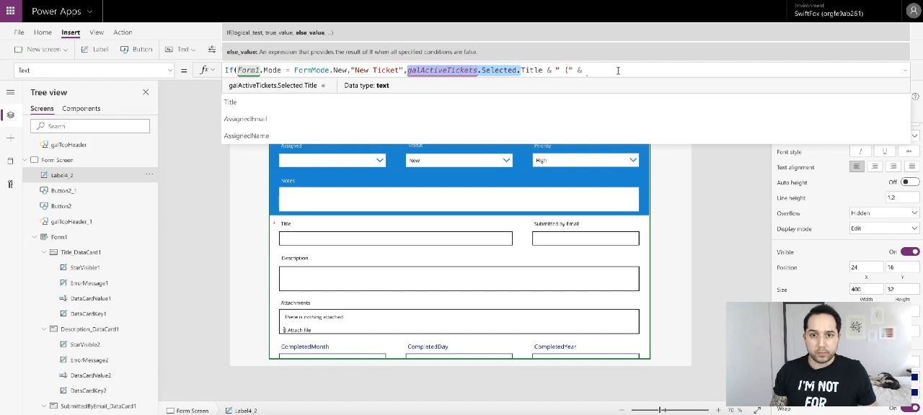
{"action": "left_click", "coordinate": [617, 70]}
{"action": "key", "text": "ctrl+v"}
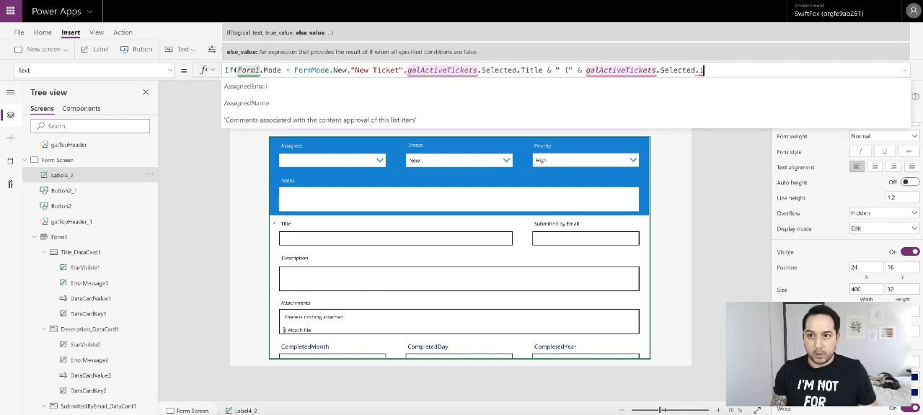
{"action": "type", "text": "ID"}
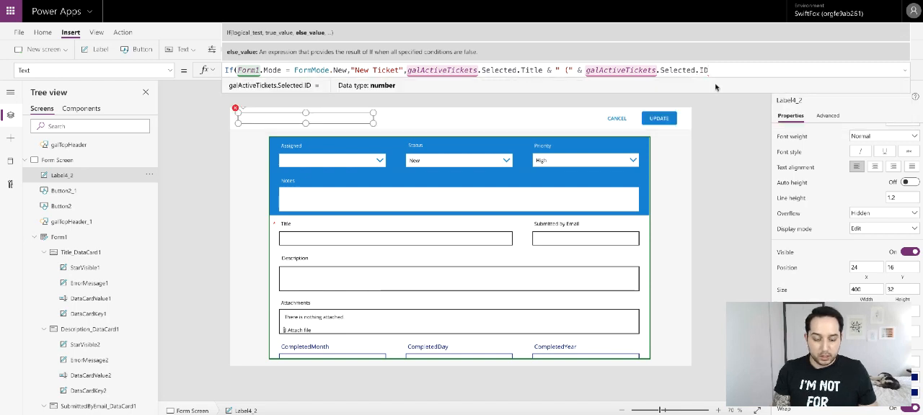
{"action": "type", "text": " & "}
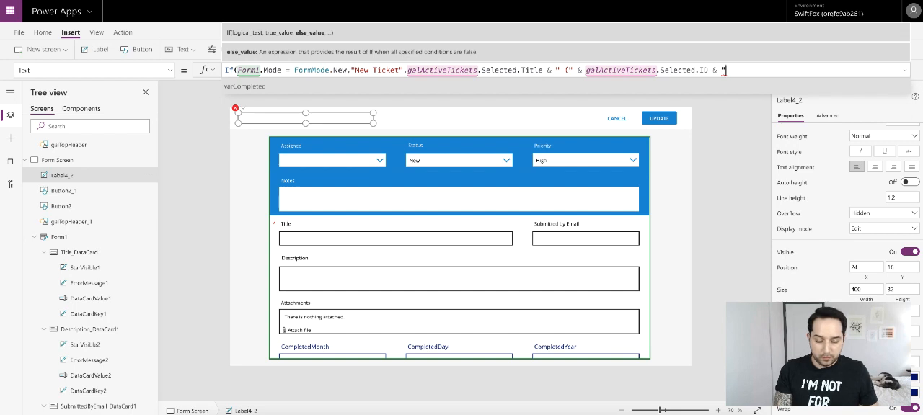
{"action": "type", "text": "\")\""}
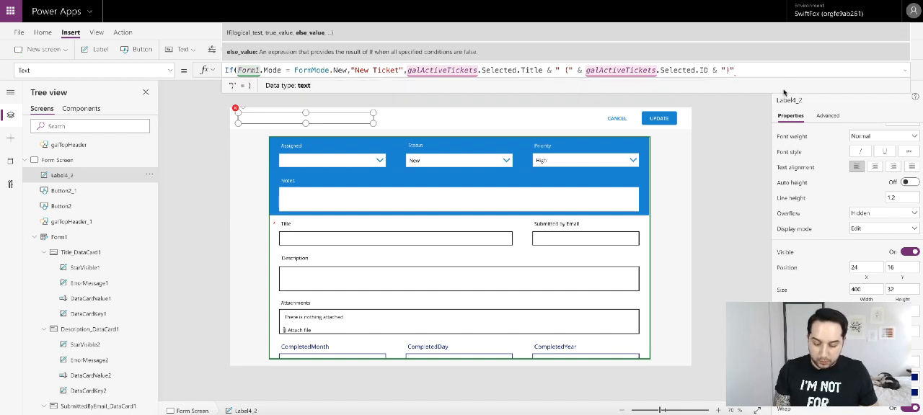
{"action": "type", "text": ")"}
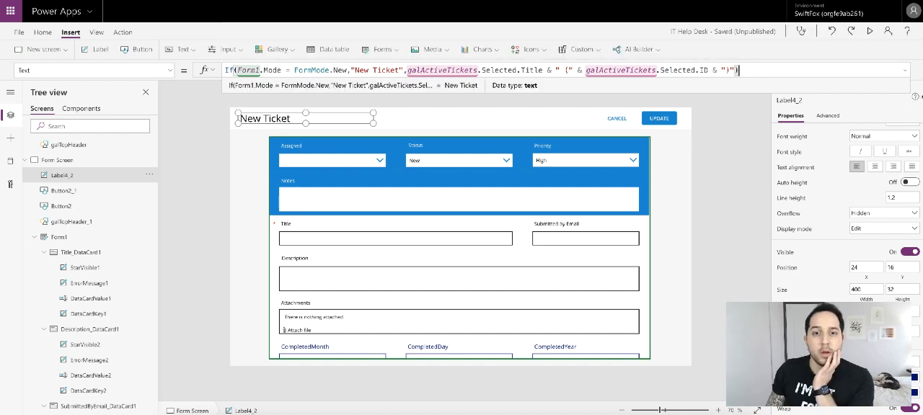
{"action": "left_click", "coordinate": [905, 69]}
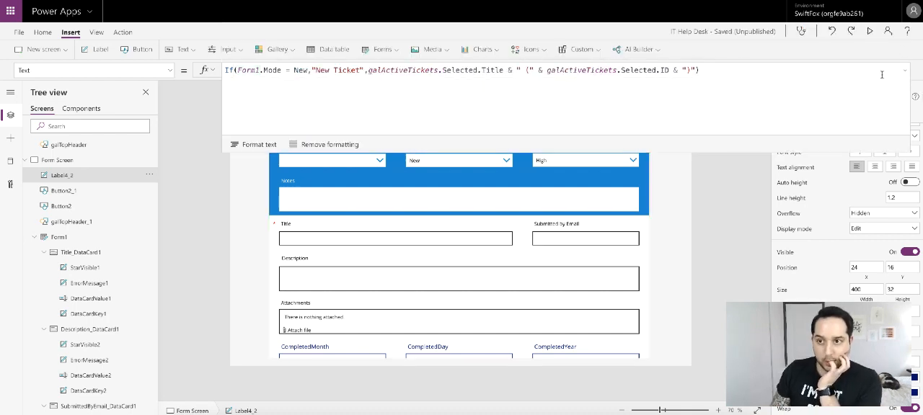
{"action": "left_click", "coordinate": [906, 71]}
{"action": "left_click", "coordinate": [747, 136]}
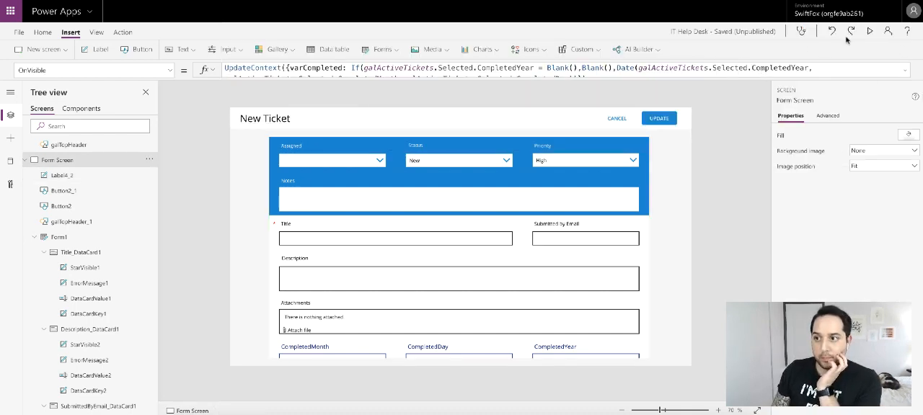
- Preview the Form Screen to check its header title, exit the preview and open the Home Screen
{"action": "left_click", "coordinate": [869, 31]}
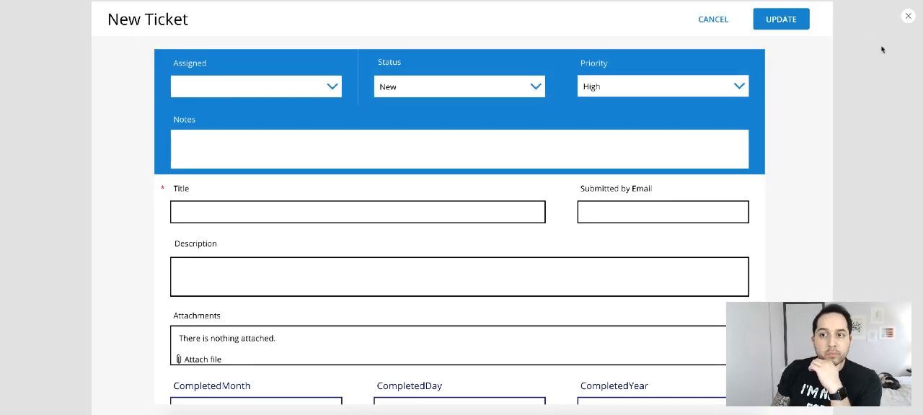
{"action": "left_click", "coordinate": [907, 17]}
{"action": "scroll", "coordinate": [72, 156], "scroll_direction": "up", "scroll_amount": 1}
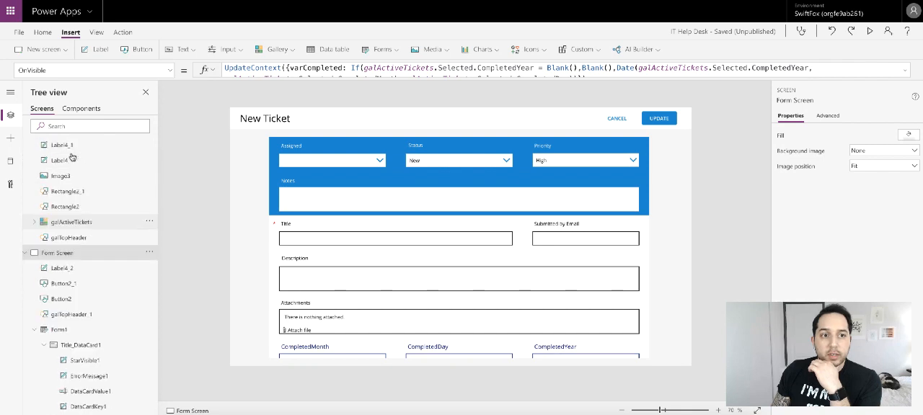
{"action": "scroll", "coordinate": [72, 157], "scroll_direction": "up", "scroll_amount": 5}
{"action": "left_click", "coordinate": [67, 160]}
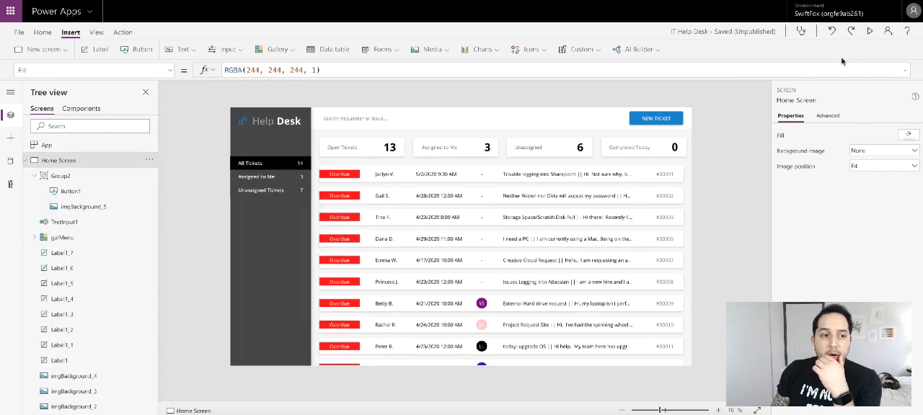
- Preview the app, open the "Trouble logging into Sharepoint" ticket to check the form's header title, and exit the preview
{"action": "left_click", "coordinate": [870, 31]}
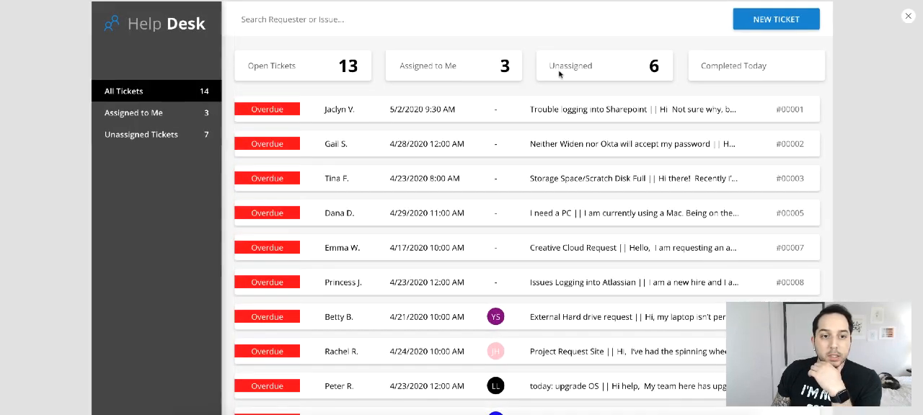
{"action": "left_click", "coordinate": [475, 177]}
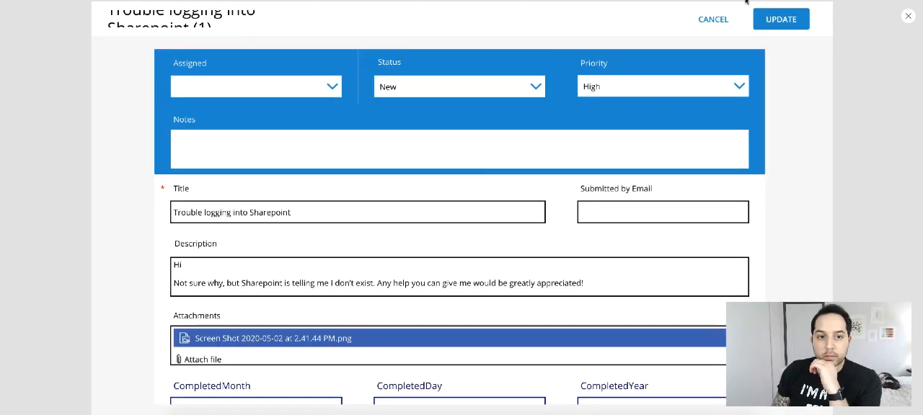
{"action": "left_click", "coordinate": [908, 15]}
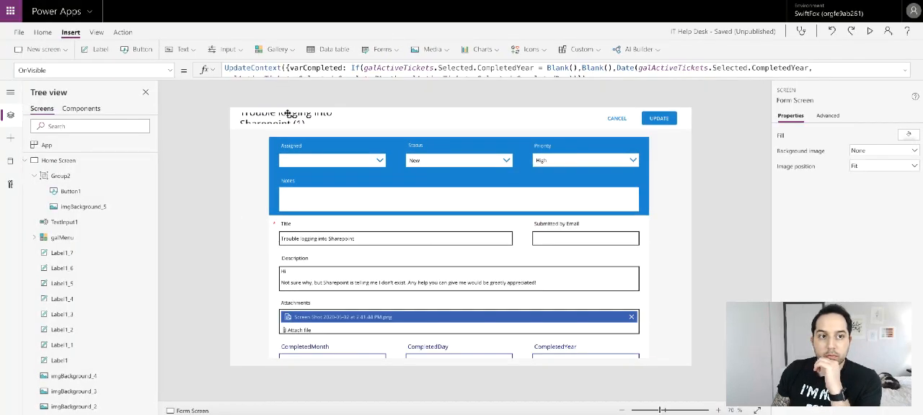
- Turn off text wrapping for the header title label on the Form Screen
{"action": "left_click", "coordinate": [287, 114]}
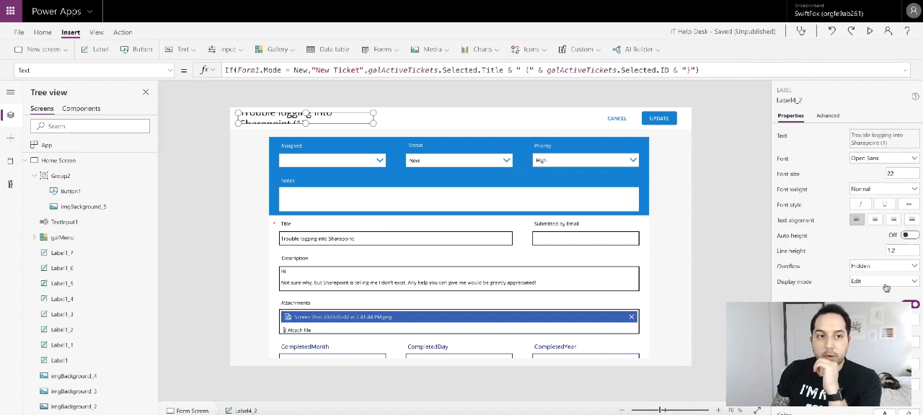
{"action": "scroll", "coordinate": [843, 216], "scroll_direction": "down", "scroll_amount": 3}
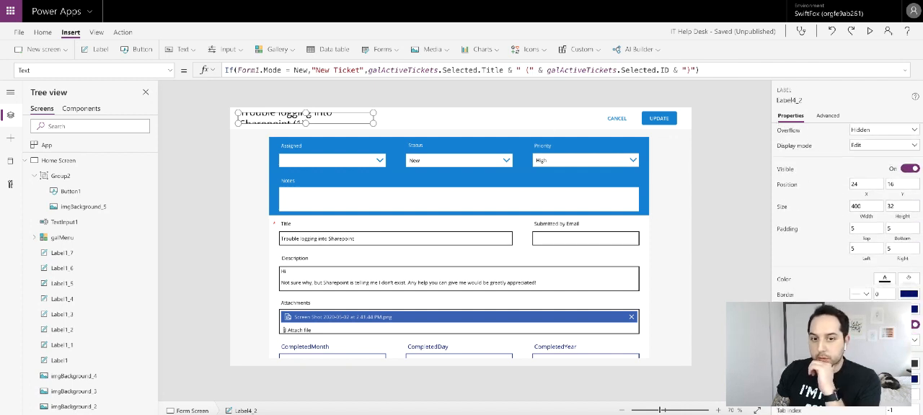
{"action": "left_click", "coordinate": [915, 327]}
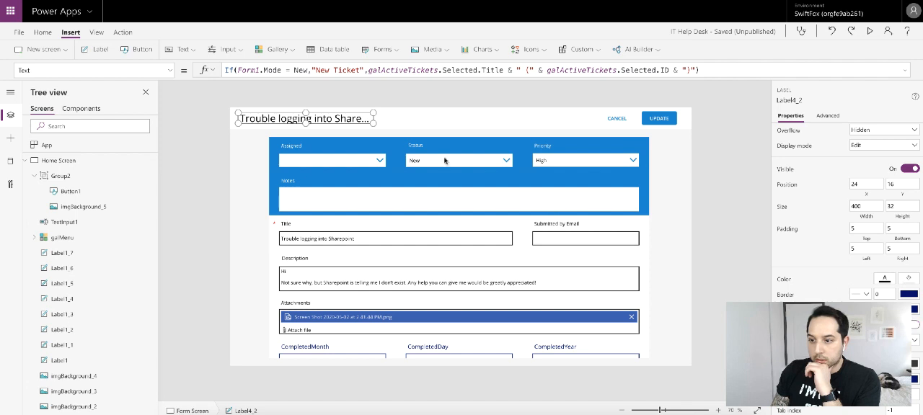
- Widen the header title label to about 995 and set its height to 40
{"action": "left_click_drag", "start_coordinate": [373, 123], "coordinate": [574, 124]}
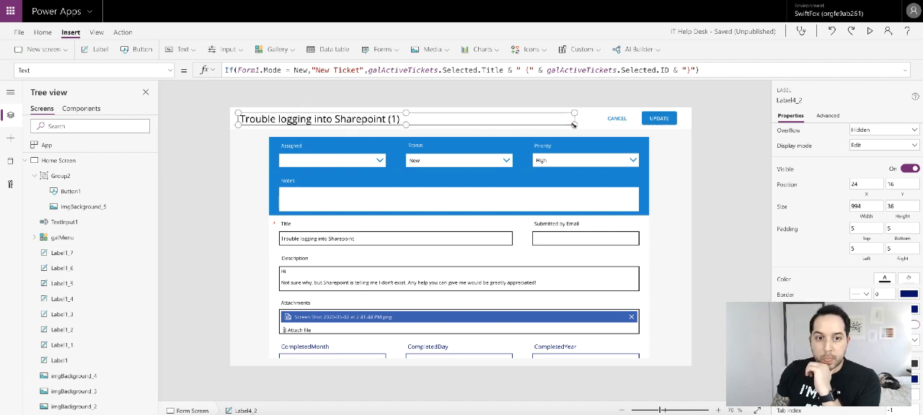
{"action": "double_click", "coordinate": [902, 207]}
{"action": "type", "text": "40"}
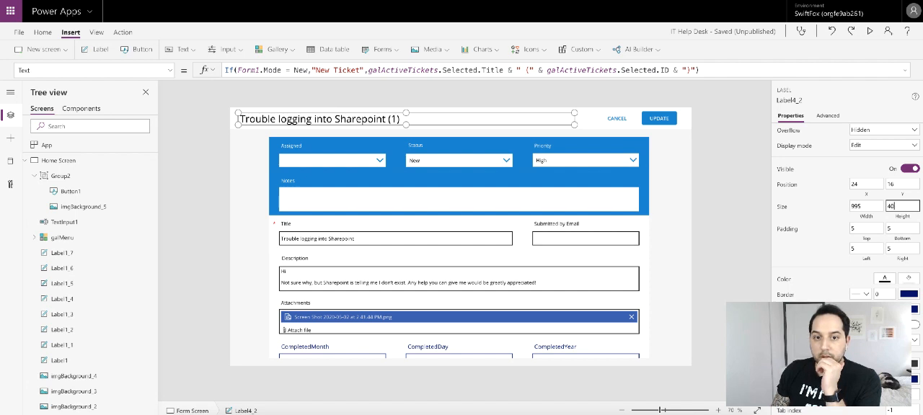
{"action": "left_click", "coordinate": [717, 189]}
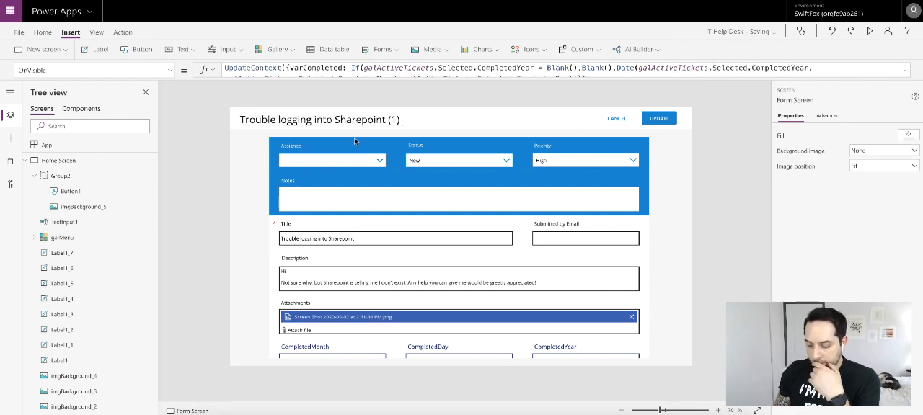
- Set the header title label's font size to 14
{"action": "left_click", "coordinate": [312, 123]}
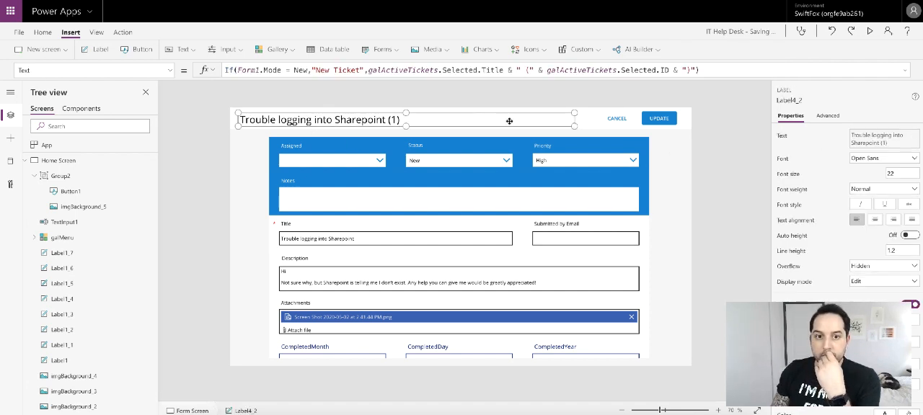
{"action": "left_click", "coordinate": [897, 173]}
{"action": "key", "text": "BackSpace"}
{"action": "key", "text": "BackSpace"}
{"action": "type", "text": "14"}
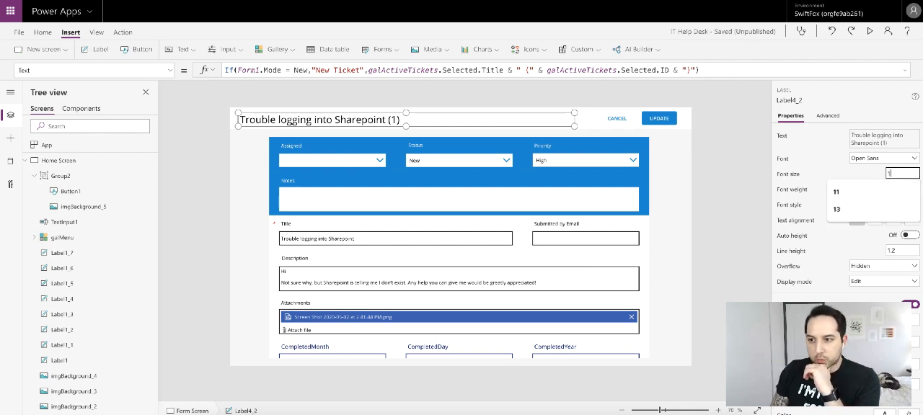
{"action": "left_click", "coordinate": [744, 147]}
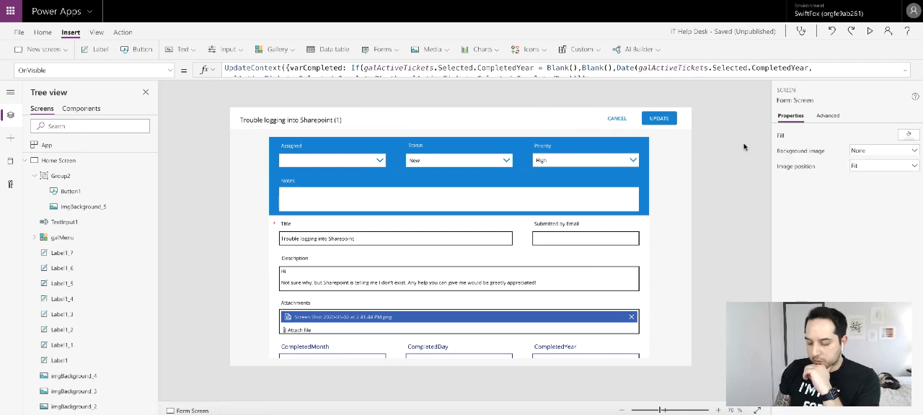
- Set the header title label's font weight to Semibold
{"action": "left_click", "coordinate": [373, 121]}
{"action": "left_click", "coordinate": [867, 189]}
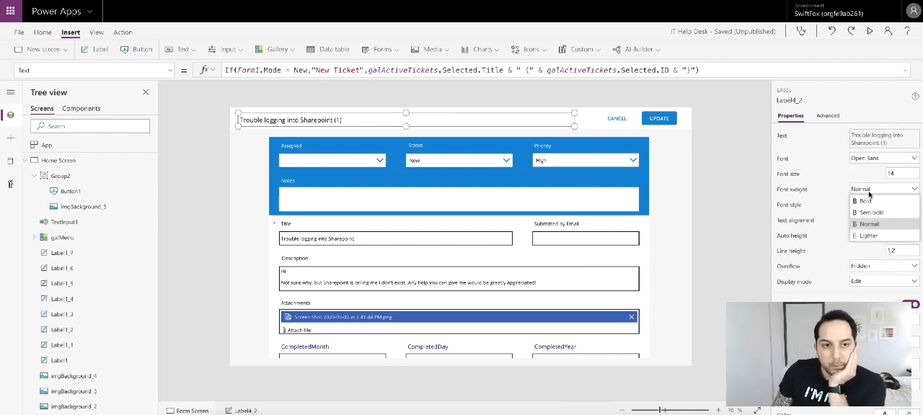
{"action": "left_click", "coordinate": [868, 213]}
{"action": "left_click", "coordinate": [709, 173]}
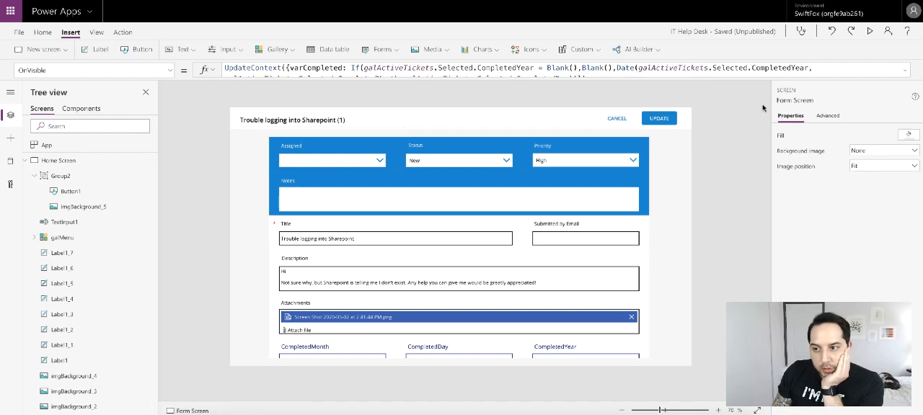
- Move the header title label slightly up to about X 25, Y 12, centring it vertically in the header
{"action": "left_click", "coordinate": [289, 122]}
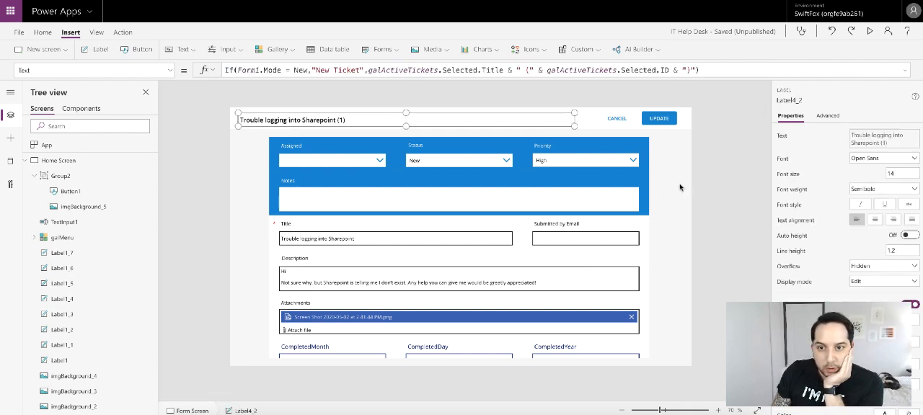
{"action": "scroll", "coordinate": [865, 208], "scroll_direction": "down", "scroll_amount": 3}
{"action": "scroll", "coordinate": [865, 208], "scroll_direction": "down", "scroll_amount": 2}
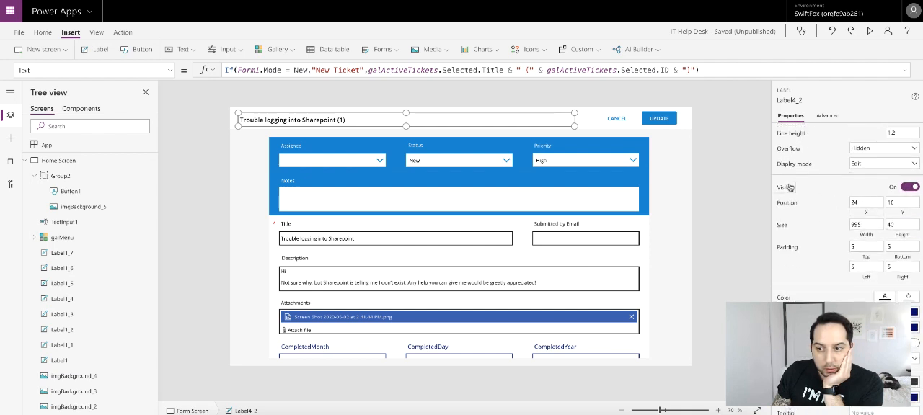
{"action": "left_click_drag", "start_coordinate": [268, 120], "coordinate": [268, 118]}
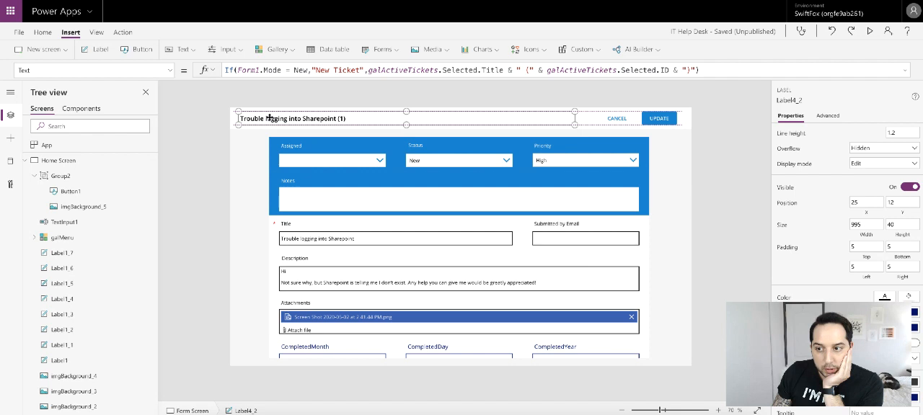
{"action": "left_click", "coordinate": [706, 142]}
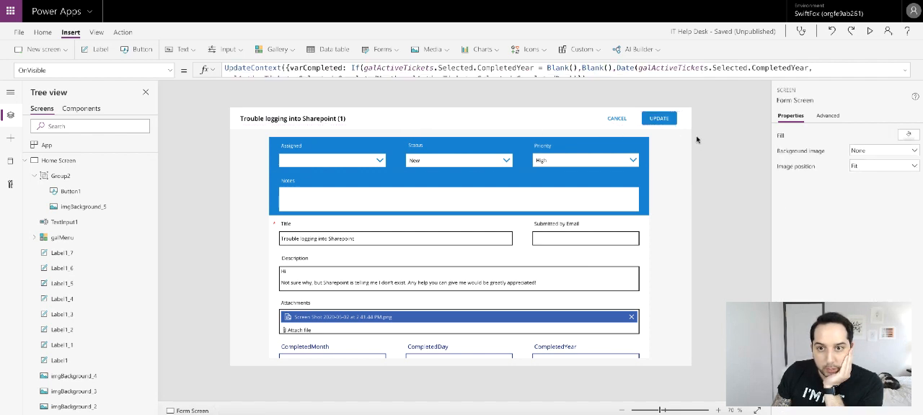
- Inspect the Default property formula of the text input in the Submitted by Email card
{"action": "left_click", "coordinate": [553, 249]}
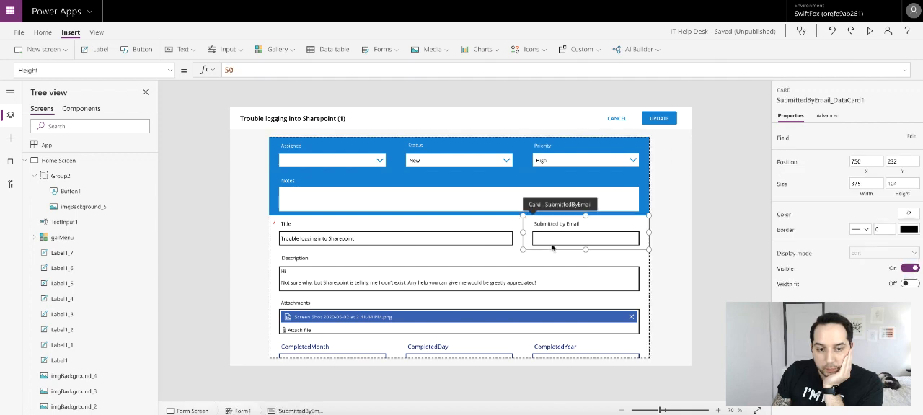
{"action": "left_click", "coordinate": [577, 240]}
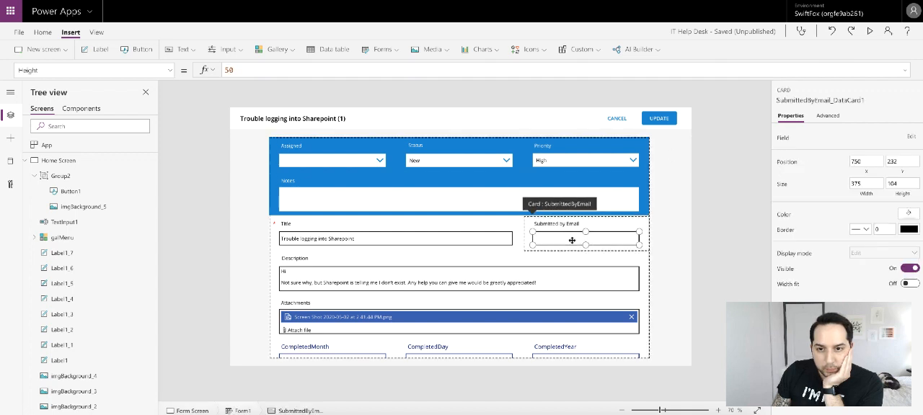
{"action": "left_click", "coordinate": [170, 70]}
{"action": "scroll", "coordinate": [65, 153], "scroll_direction": "up", "scroll_amount": 10}
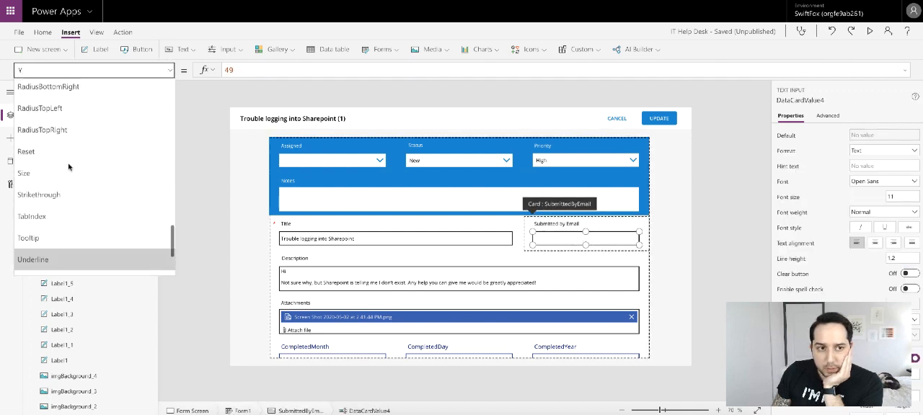
{"action": "scroll", "coordinate": [51, 148], "scroll_direction": "up", "scroll_amount": 5}
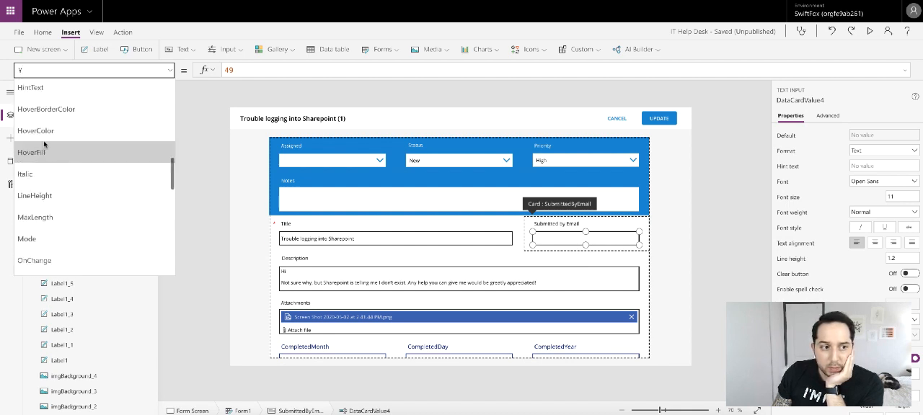
{"action": "scroll", "coordinate": [41, 126], "scroll_direction": "up", "scroll_amount": 4}
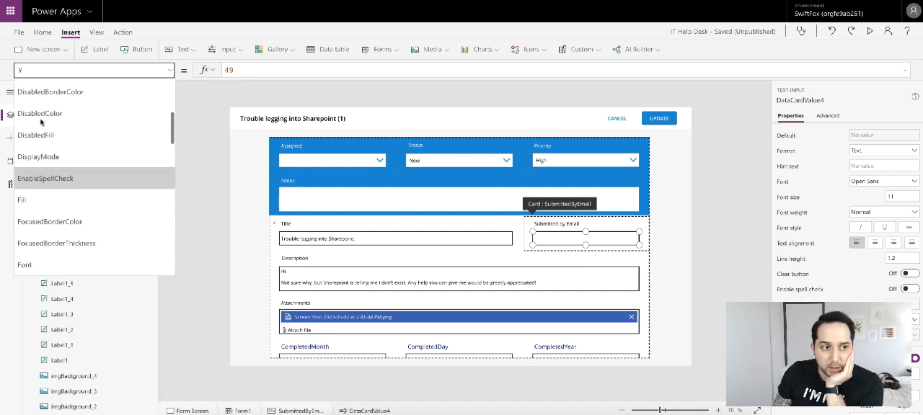
{"action": "left_click", "coordinate": [40, 118]}
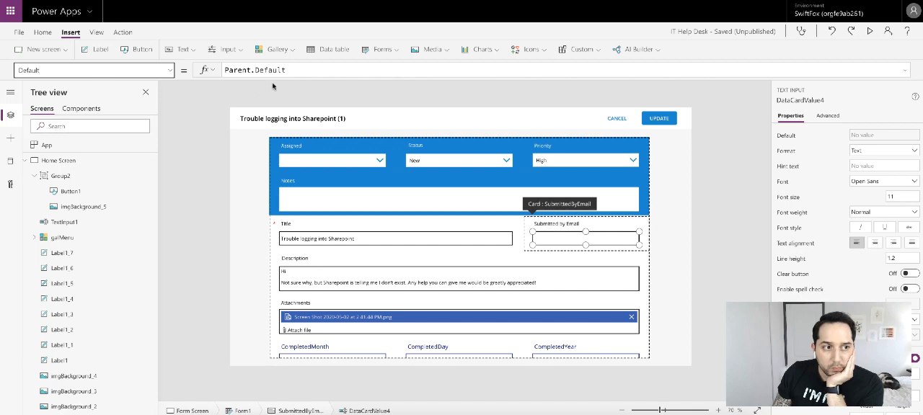
{"action": "left_click", "coordinate": [306, 73]}
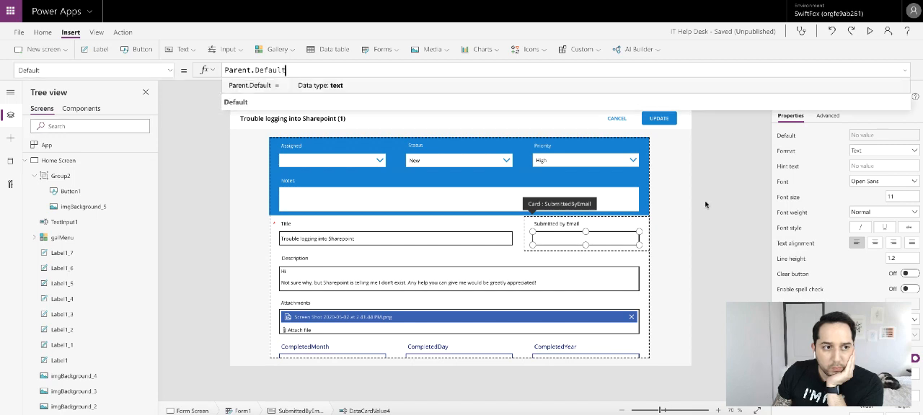
{"action": "left_click", "coordinate": [726, 202]}
- Preview the Form Screen to check the restyled header and the form fields, and exit the preview
{"action": "left_click", "coordinate": [870, 32]}
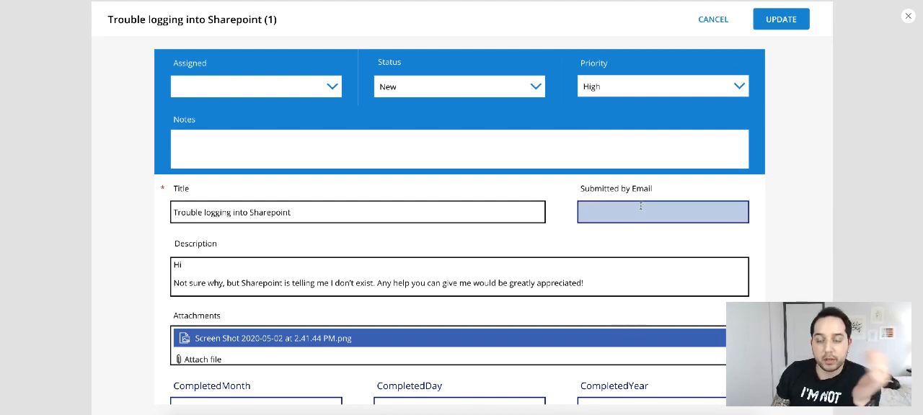
{"action": "scroll", "coordinate": [603, 142], "scroll_direction": "down", "scroll_amount": 1}
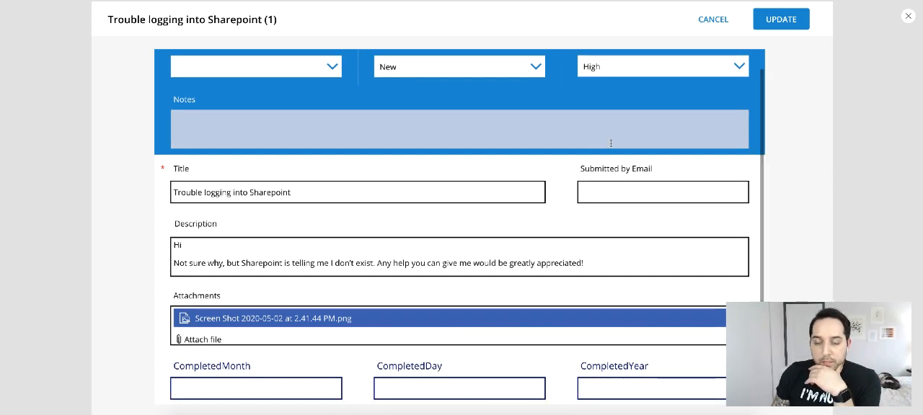
{"action": "scroll", "coordinate": [610, 142], "scroll_direction": "up", "scroll_amount": 1}
{"action": "left_click", "coordinate": [907, 16]}
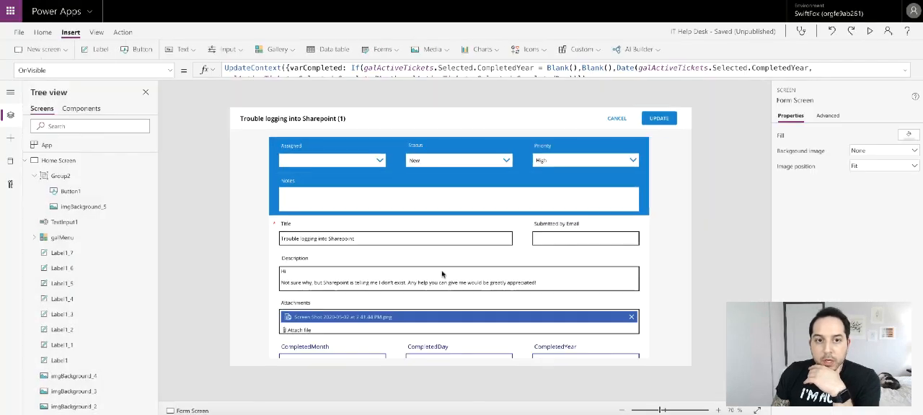
- Hide the CompletedMonth, CompletedYear and CompletedDay cards in the form
{"action": "left_click", "coordinate": [310, 350]}
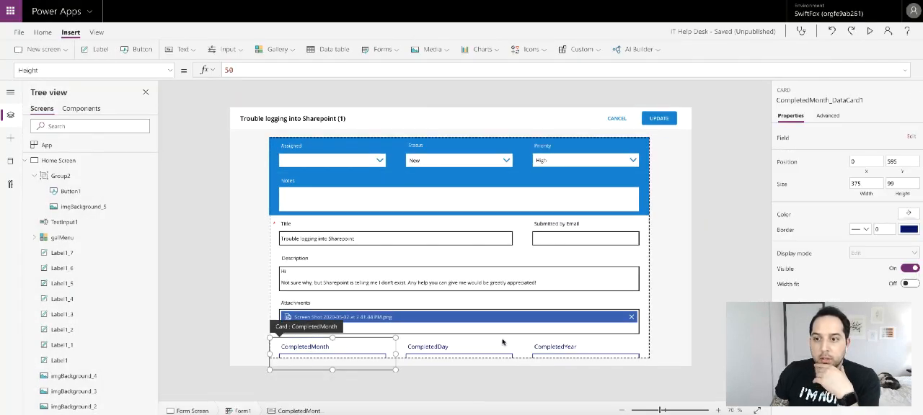
{"action": "left_click", "coordinate": [913, 268]}
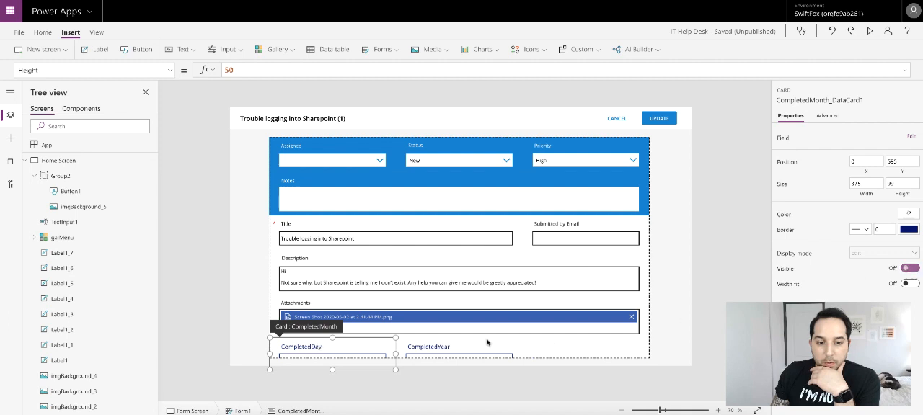
{"action": "left_click", "coordinate": [487, 343]}
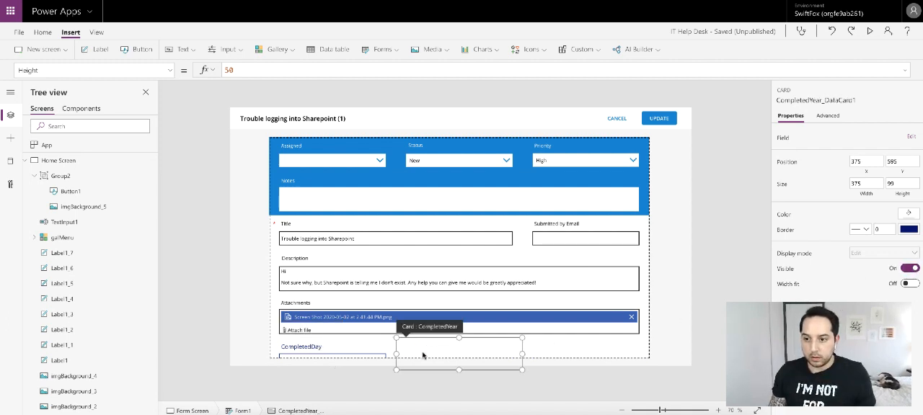
{"action": "left_click", "coordinate": [368, 353]}
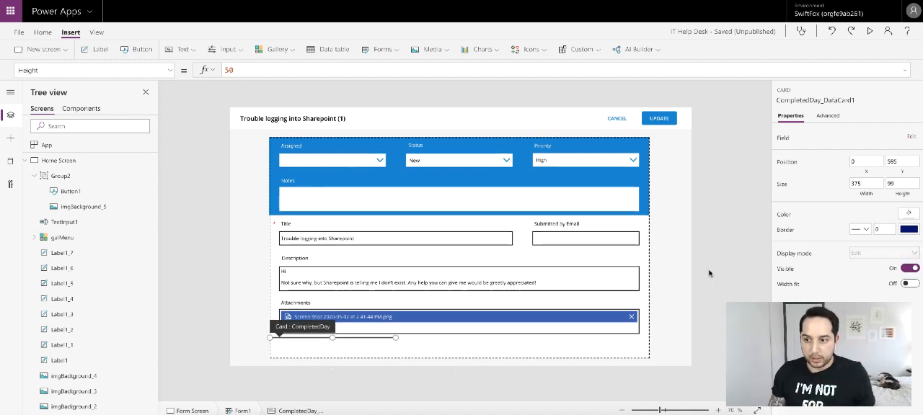
{"action": "left_click", "coordinate": [727, 258]}
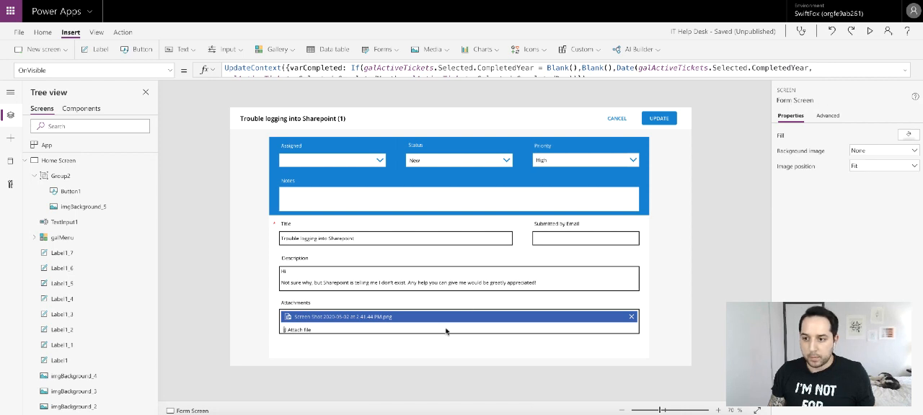
- Extend the Attachments card downward and enlarge its attachments control to about 96 high
{"action": "left_click", "coordinate": [476, 336]}
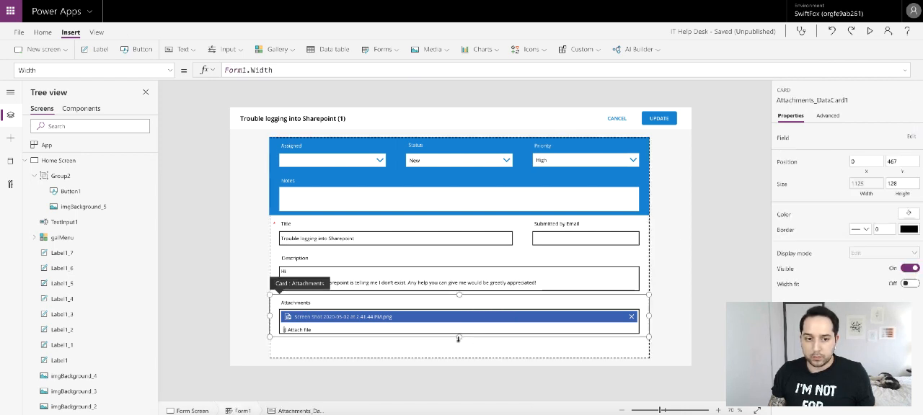
{"action": "mouse_move", "coordinate": [459, 338]}
{"action": "left_mouse_down"}
{"action": "mouse_move", "coordinate": [459, 352]}
{"action": "mouse_move", "coordinate": [459, 342]}
{"action": "left_mouse_up"}
{"action": "left_click", "coordinate": [457, 335]}
{"action": "left_click", "coordinate": [459, 351]}
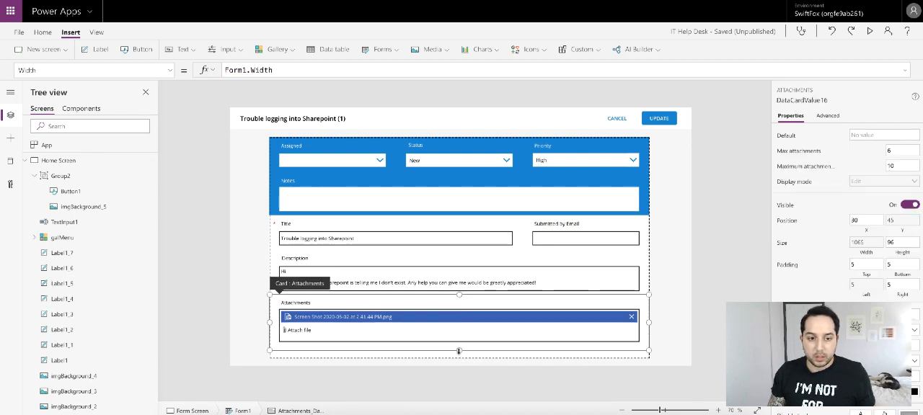
- Extend the Description card downward to a height of 161 and enlarge its text input to fit the full description
{"action": "left_click", "coordinate": [554, 280]}
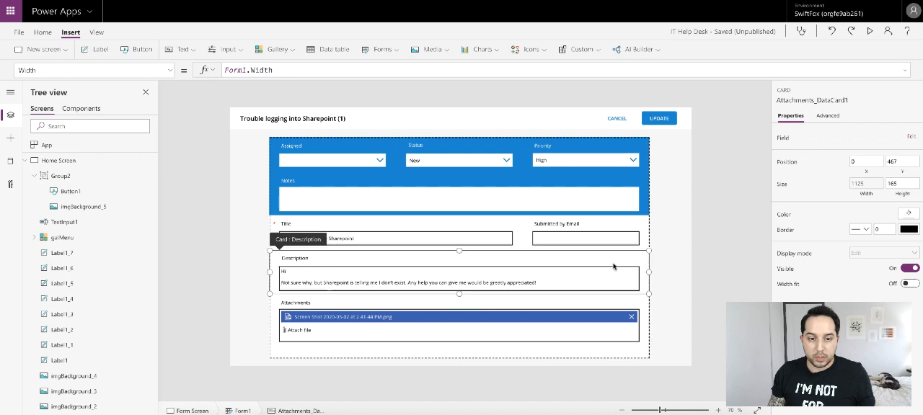
{"action": "left_click_drag", "start_coordinate": [458, 295], "coordinate": [457, 305]}
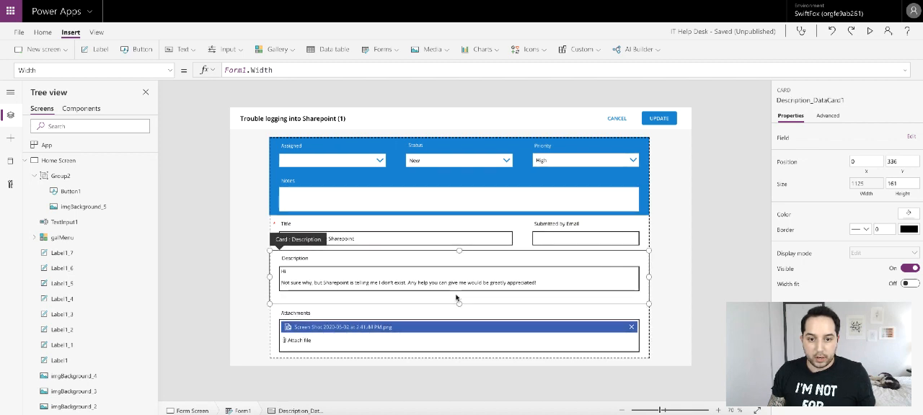
{"action": "left_click", "coordinate": [456, 297]}
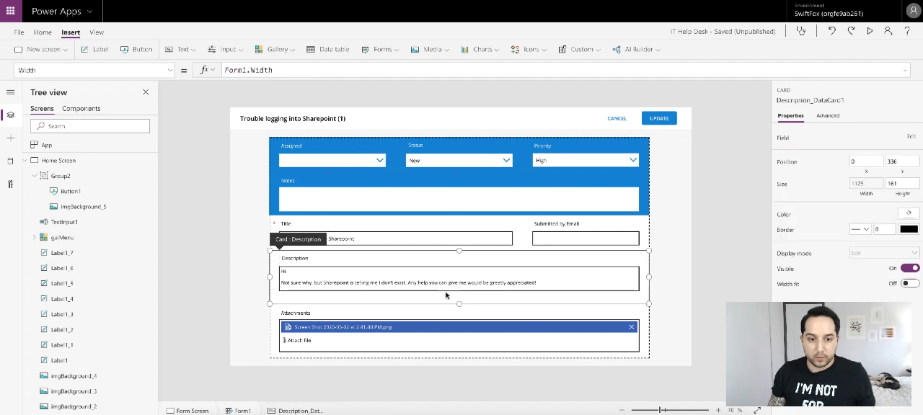
{"action": "left_click", "coordinate": [375, 287]}
{"action": "left_click_drag", "start_coordinate": [459, 291], "coordinate": [459, 302]}
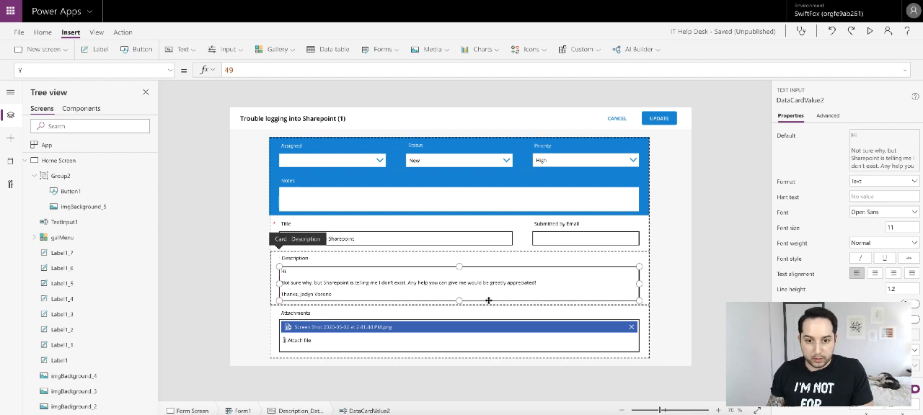
{"action": "left_click", "coordinate": [685, 296]}
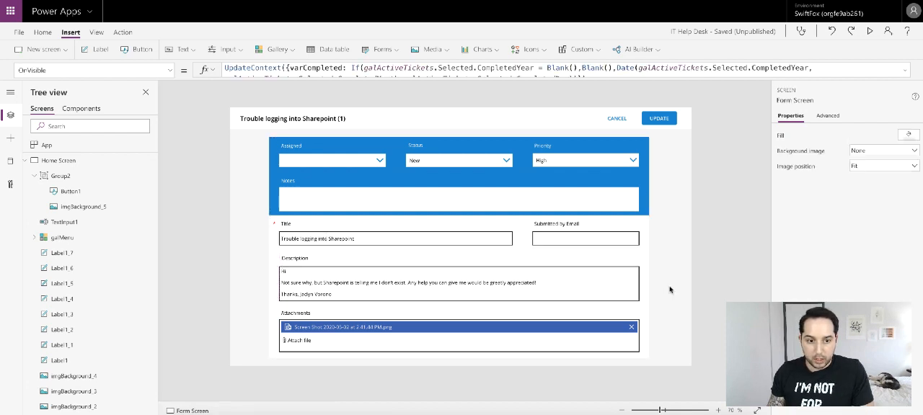
- Set the Title card's DisplayMode to If(Form1.Mode = FormMode.New, DisplayMode.Edit,DisplayMode.View)
{"action": "left_click", "coordinate": [419, 236]}
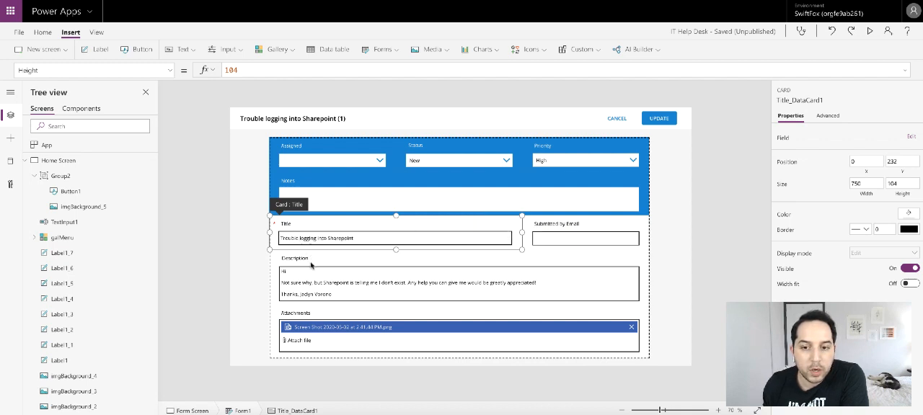
{"action": "left_click", "coordinate": [170, 70]}
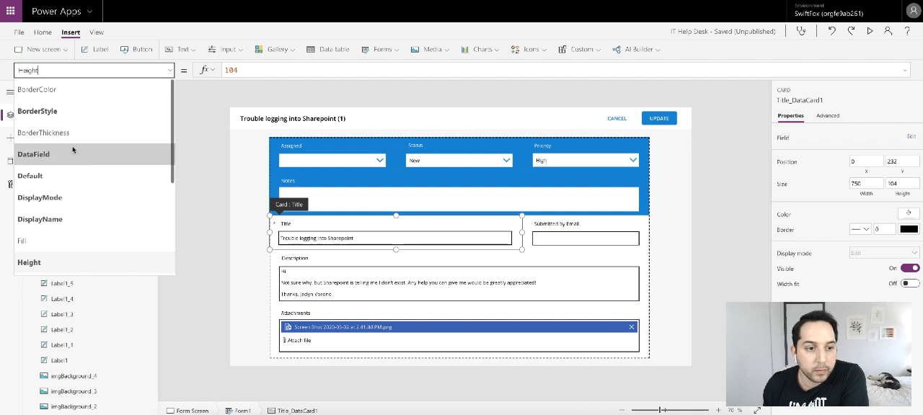
{"action": "left_click", "coordinate": [59, 199]}
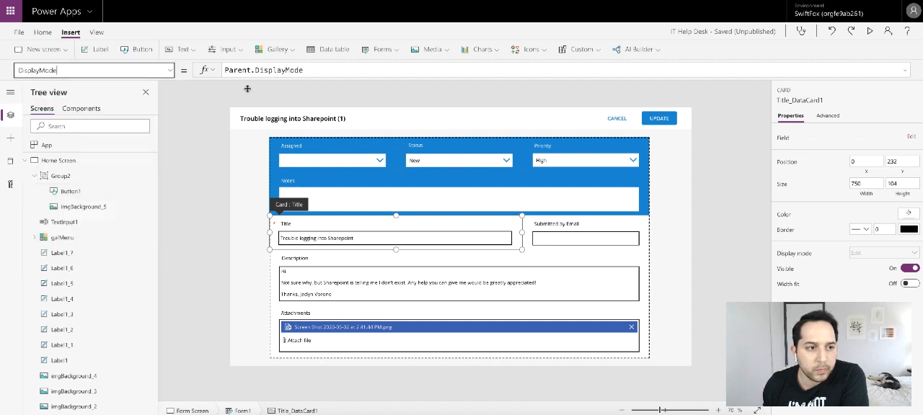
{"action": "triple_click", "coordinate": [321, 72]}
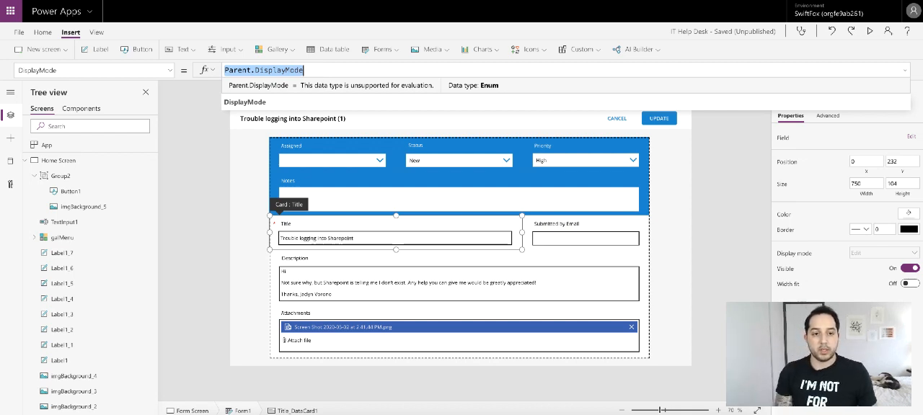
{"action": "type", "text": "If(Form"}
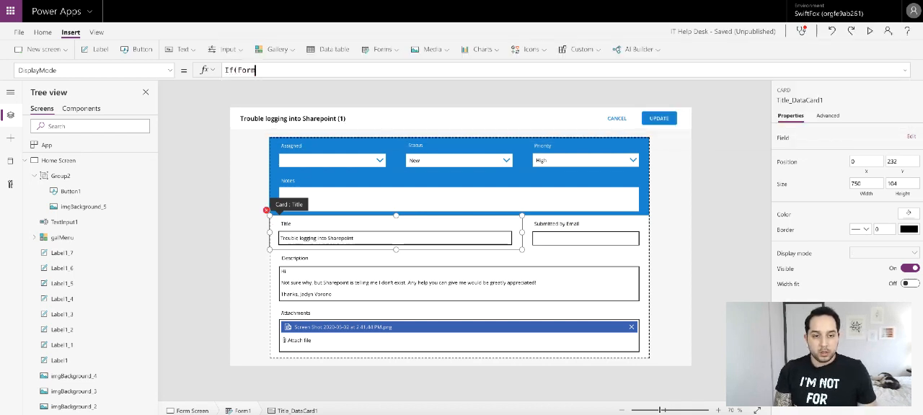
{"action": "type", "text": "1.Mo"}
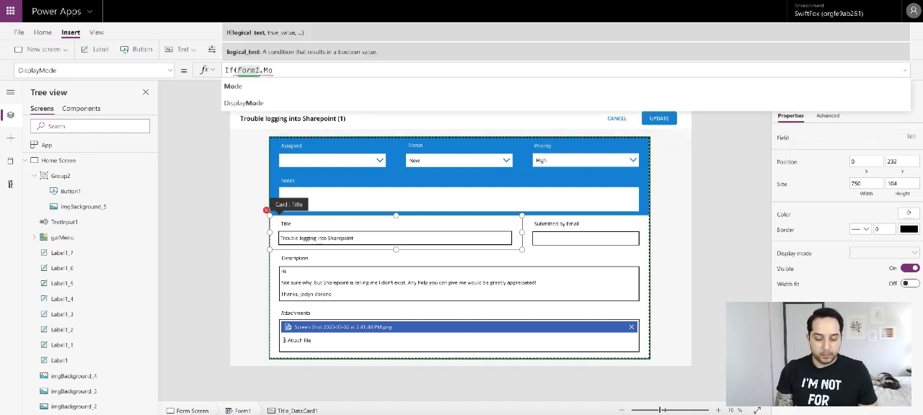
{"action": "type", "text": "de "}
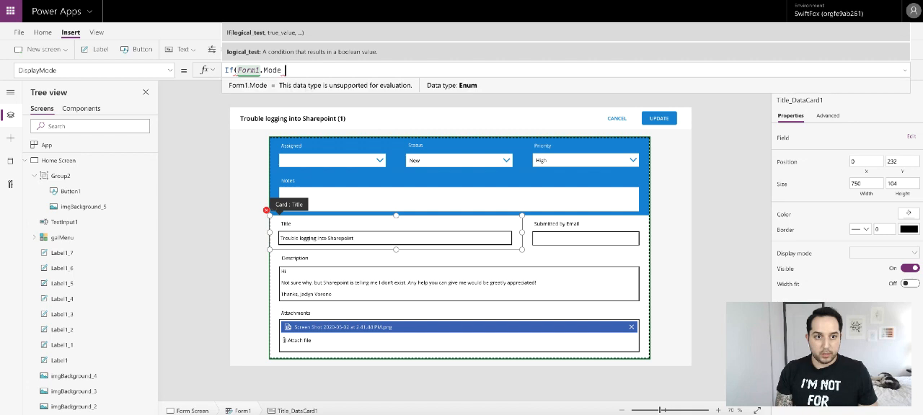
{"action": "type", "text": "= FormMode"}
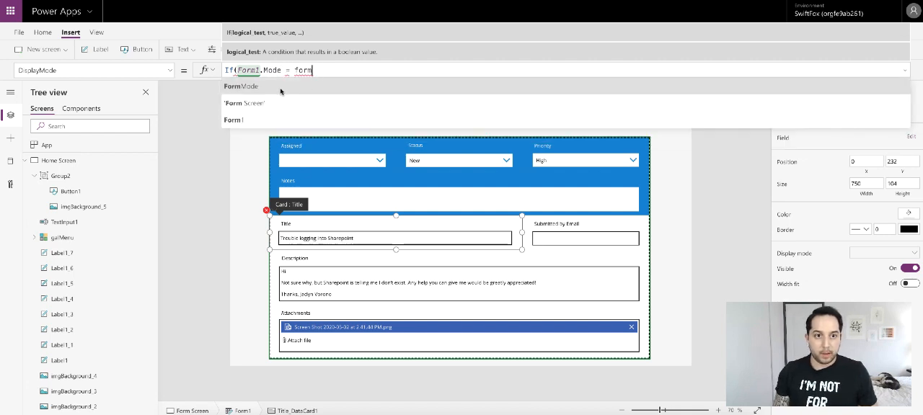
{"action": "type", "text": ".New"}
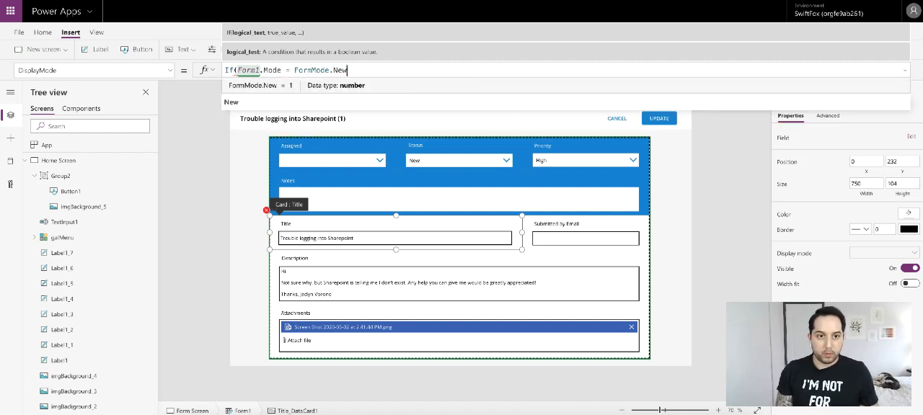
{"action": "type", "text": ", "}
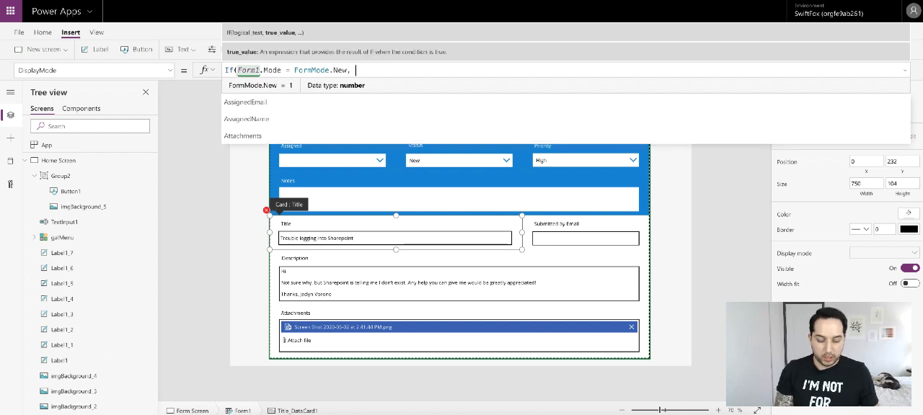
{"action": "type", "text": "form"}
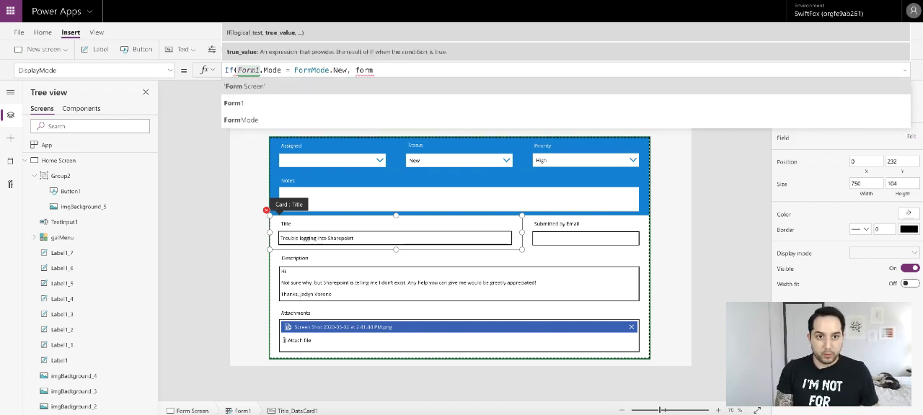
{"action": "key", "text": "BackSpace"}
{"action": "key", "text": "BackSpace"}
{"action": "key", "text": "BackSpace"}
{"action": "key", "text": "BackSpace"}
{"action": "type", "text": "dis"}
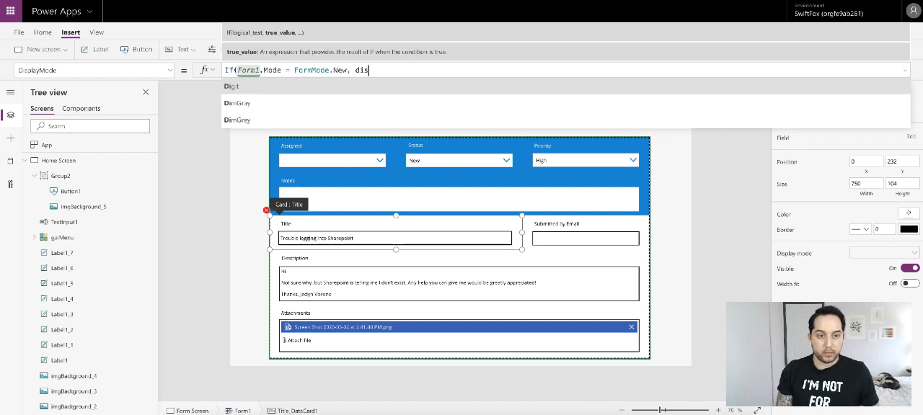
{"action": "left_click", "coordinate": [266, 120]}
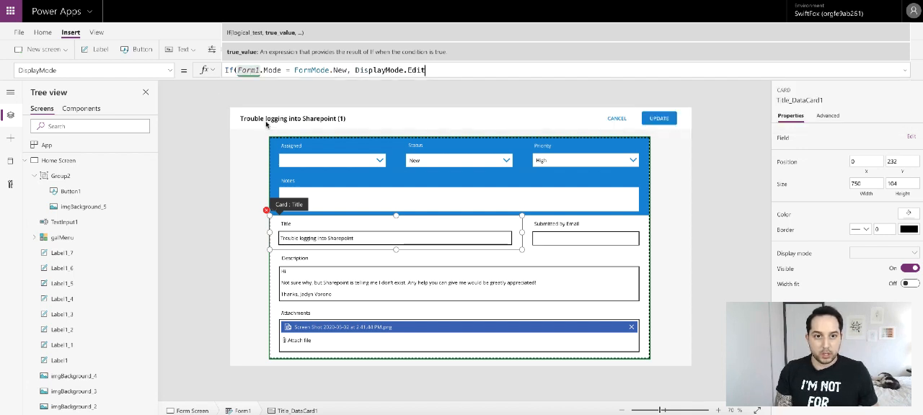
{"action": "type", "text": ",dis"}
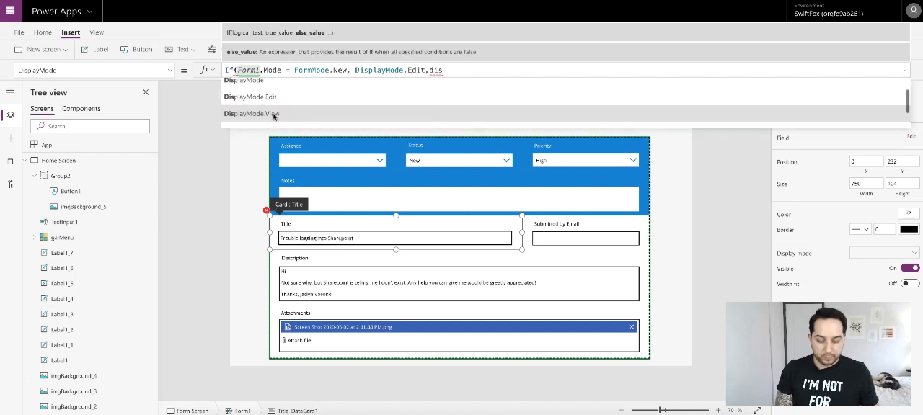
{"action": "left_click", "coordinate": [274, 116]}
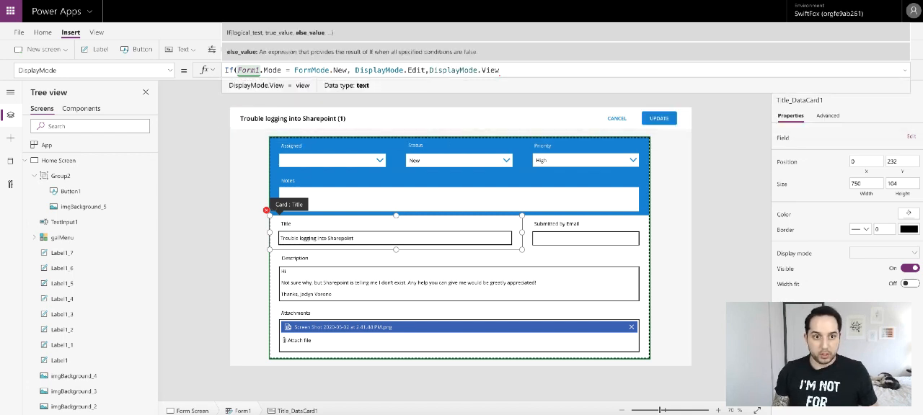
{"action": "type", "text": ")"}
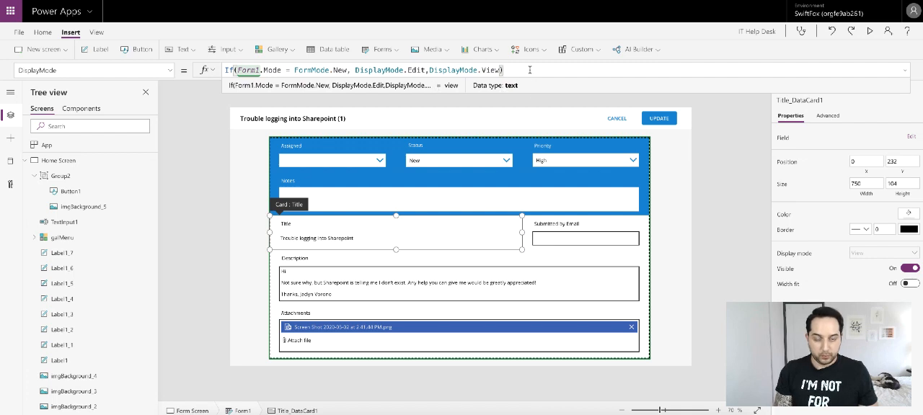
- Copy the Title card's DisplayMode formula into the DisplayMode property of the Submitted by Email card
{"action": "key", "text": "ctrl+a"}
{"action": "key", "text": "ctrl+c"}
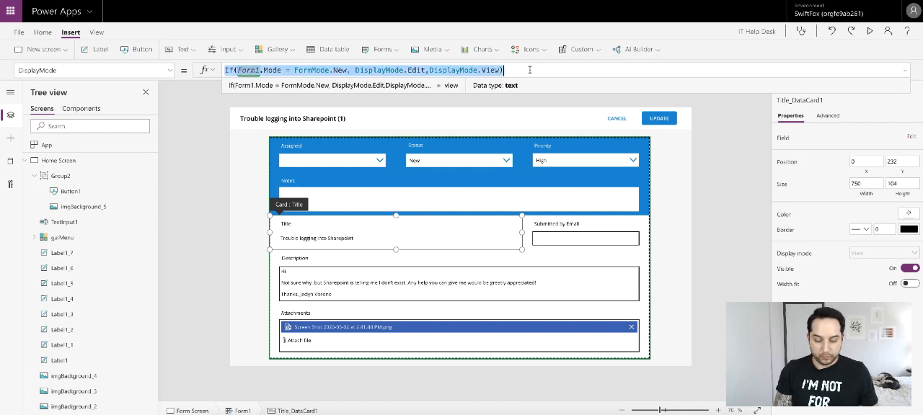
{"action": "left_click", "coordinate": [613, 220]}
{"action": "left_click", "coordinate": [173, 70]}
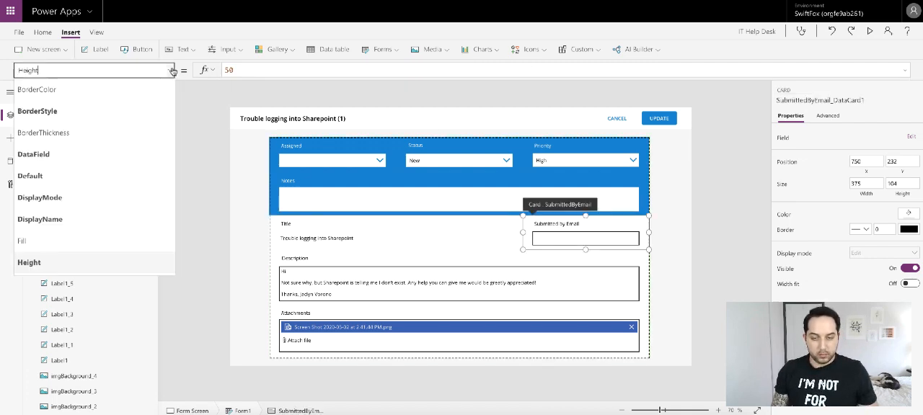
{"action": "scroll", "coordinate": [108, 165], "scroll_direction": "down", "scroll_amount": 3}
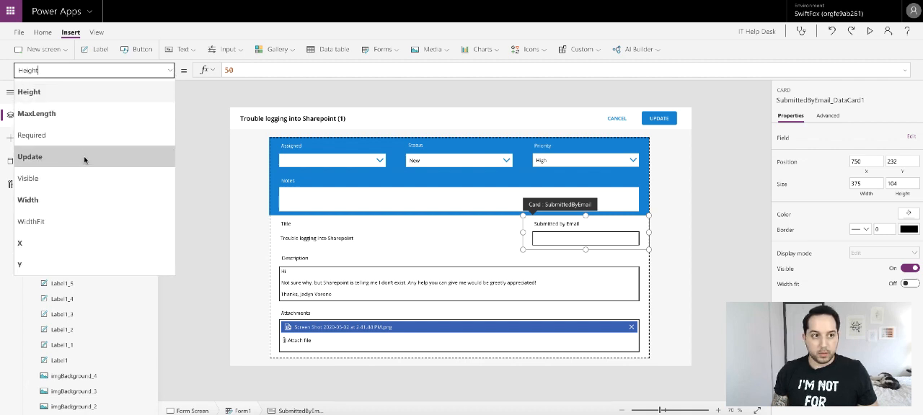
{"action": "scroll", "coordinate": [84, 160], "scroll_direction": "up", "scroll_amount": 3}
{"action": "left_click", "coordinate": [79, 132]}
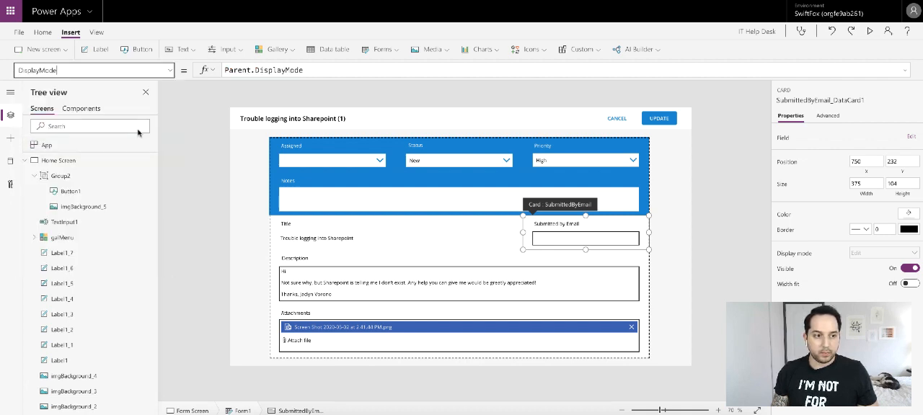
{"action": "left_click", "coordinate": [334, 70]}
{"action": "key", "text": "ctrl+a"}
{"action": "key", "text": "ctrl+v"}
{"action": "left_click", "coordinate": [366, 253]}
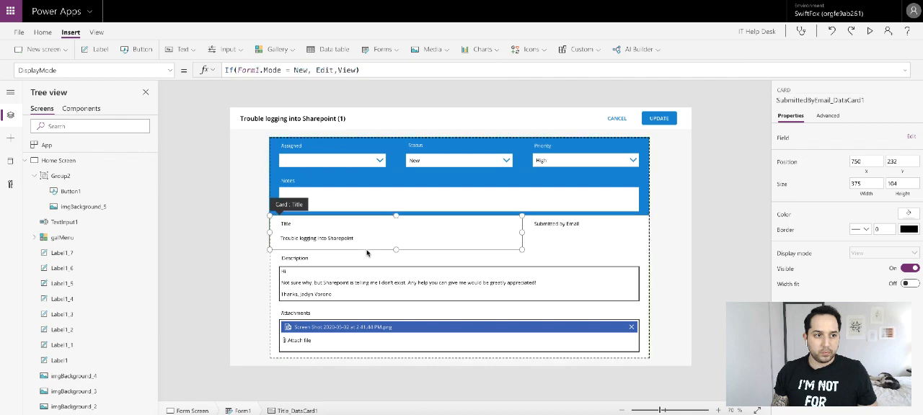
- Replace the Description card's DisplayMode with the copied formula If(Form1.Mode = FormMode.New, DisplayMode.Edit,DisplayMode.View)
{"action": "left_click", "coordinate": [355, 265]}
{"action": "left_click", "coordinate": [171, 70]}
{"action": "type", "text": "Width"}
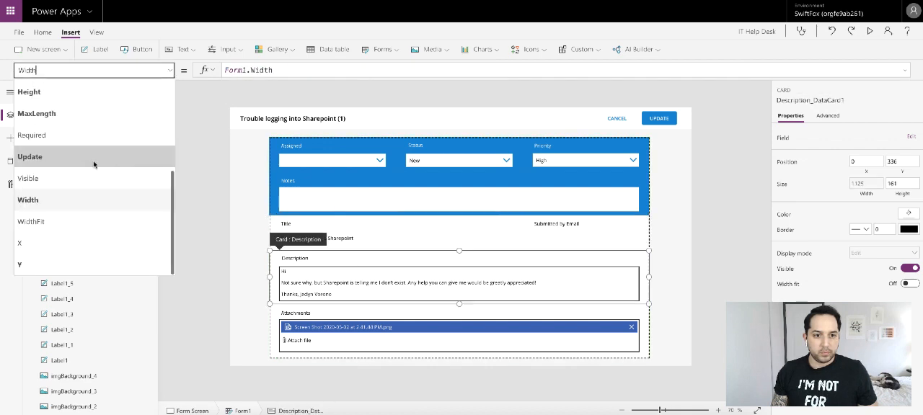
{"action": "scroll", "coordinate": [94, 164], "scroll_direction": "up", "scroll_amount": 3}
{"action": "left_click", "coordinate": [78, 120]}
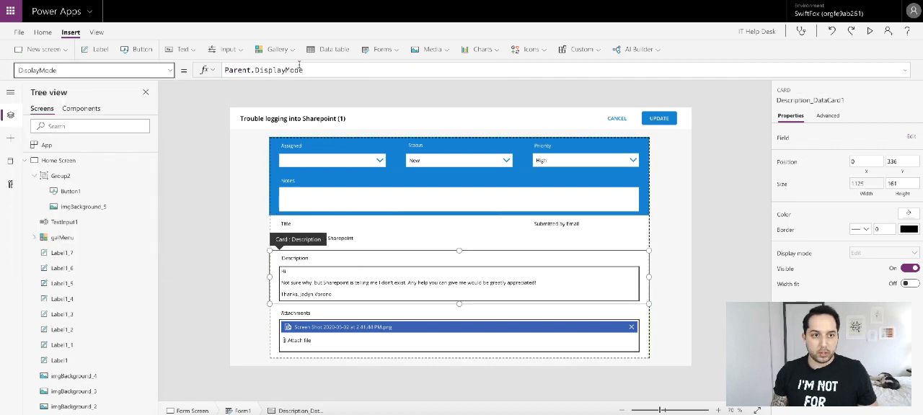
{"action": "left_click", "coordinate": [299, 68]}
{"action": "key", "text": "ctrl+a"}
{"action": "key", "text": "ctrl+v"}
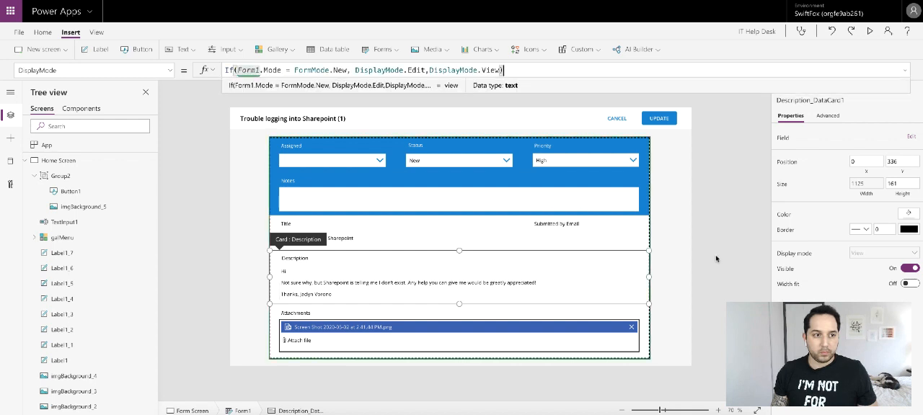
{"action": "left_click", "coordinate": [716, 258]}
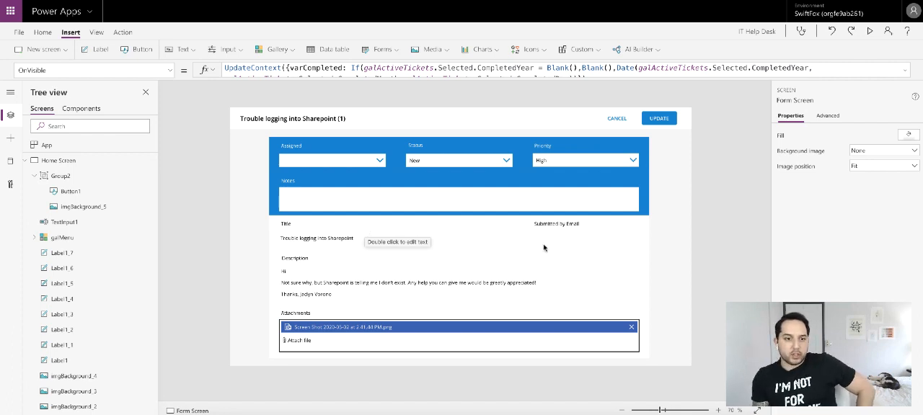
- Set the CANCEL button's OnSelect formula to Navigate('Home Screen',ScreenTransition.UnCover)
{"action": "left_click", "coordinate": [611, 120]}
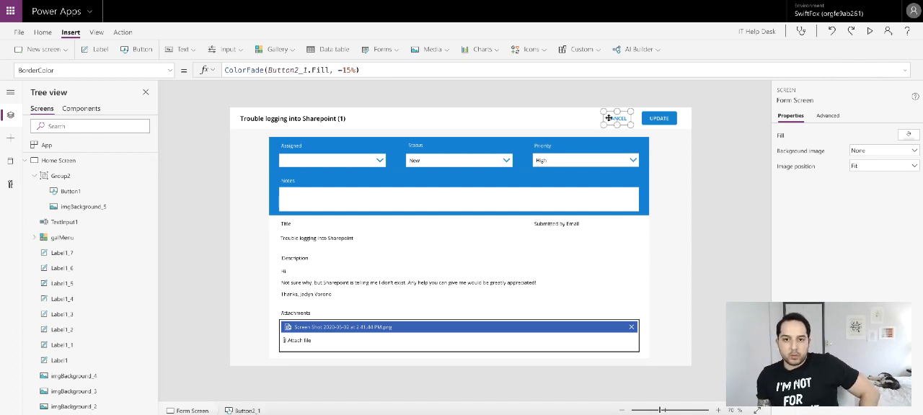
{"action": "left_click", "coordinate": [171, 70]}
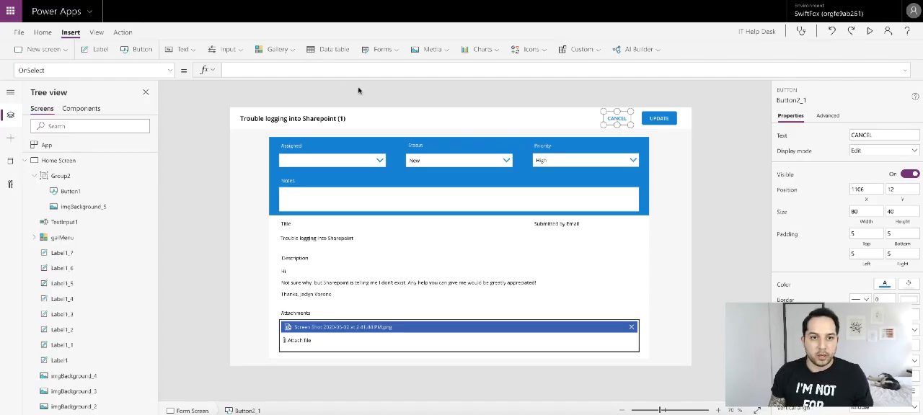
{"action": "left_click", "coordinate": [316, 69]}
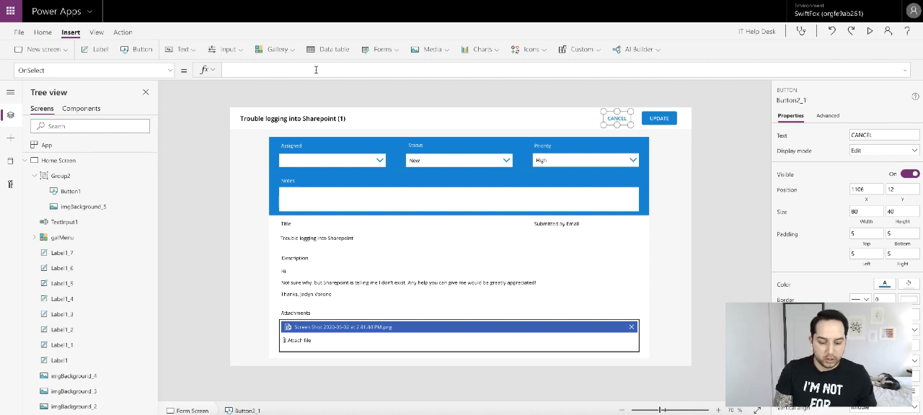
{"action": "type", "text": "Na"}
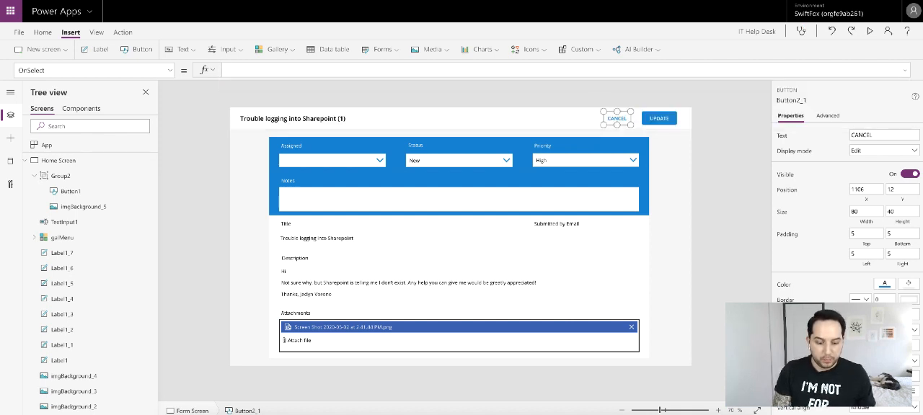
{"action": "type", "text": "vi"}
{"action": "key", "text": "Tab"}
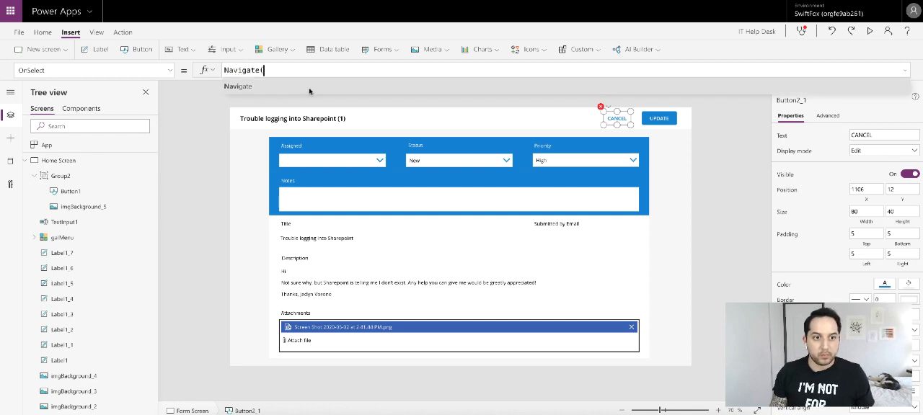
{"action": "left_click", "coordinate": [279, 103]}
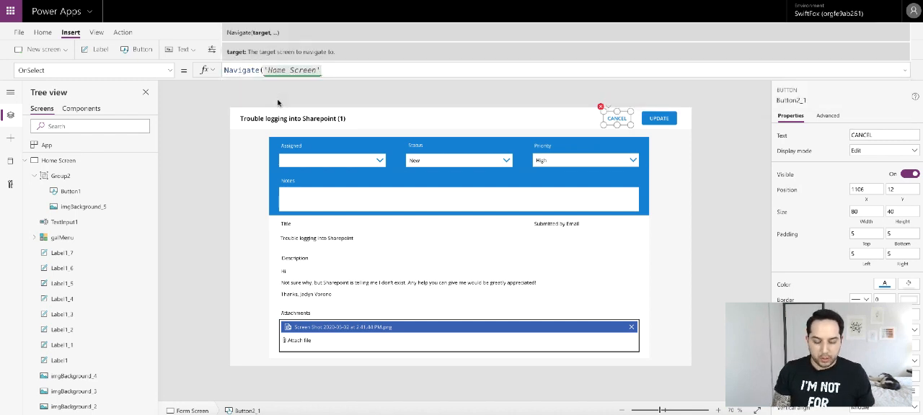
{"action": "type", "text": ","}
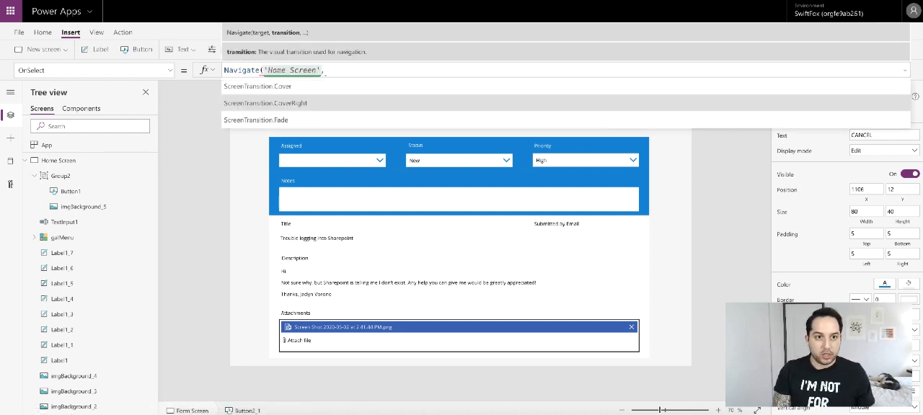
{"action": "scroll", "coordinate": [297, 109], "scroll_direction": "down", "scroll_amount": 2}
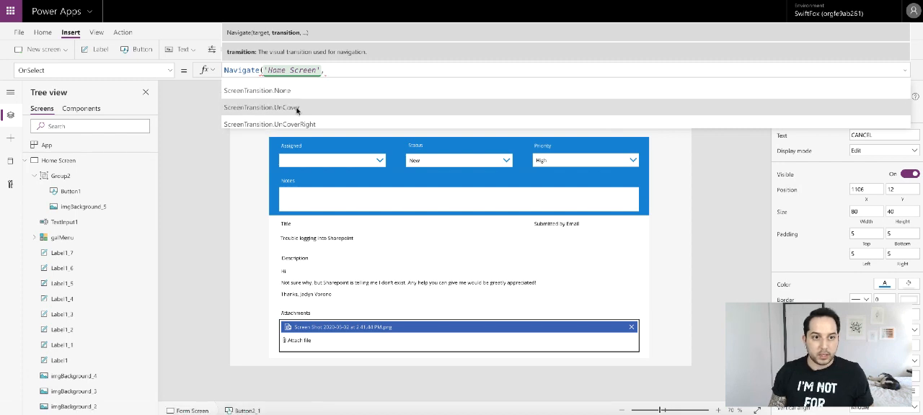
{"action": "left_click", "coordinate": [297, 107]}
{"action": "type", "text": ")"}
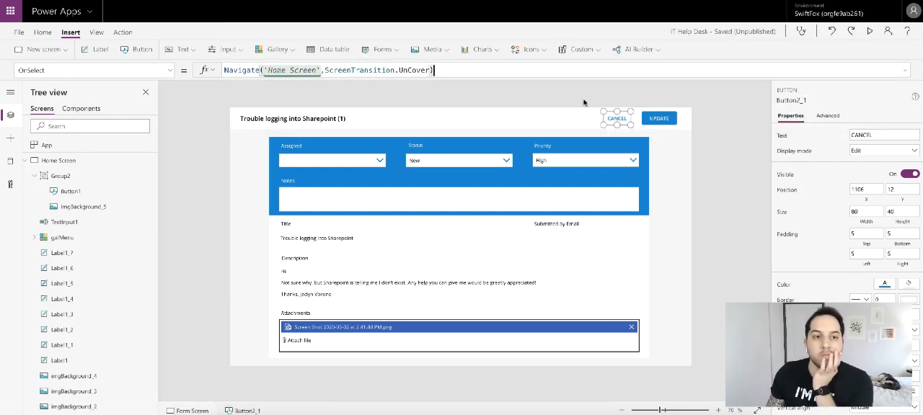
- Preview the app and test leaving the open ticket, as well as opening and leaving the Issues Logging into Atlassian ticket
{"action": "left_click", "coordinate": [870, 32]}
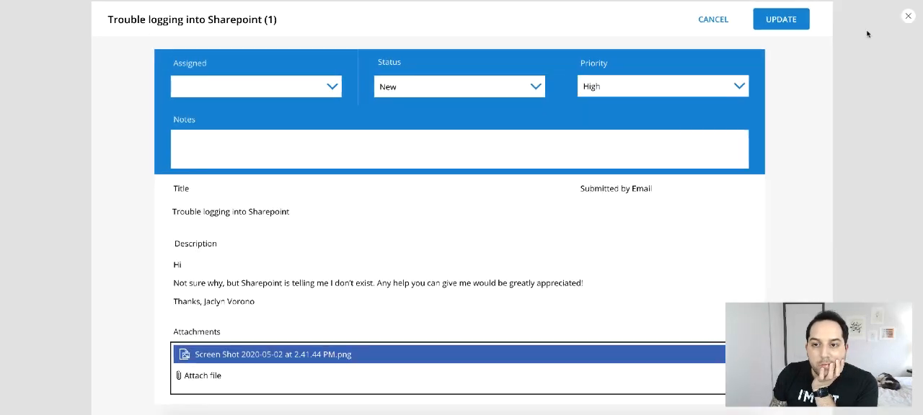
{"action": "left_click", "coordinate": [706, 20]}
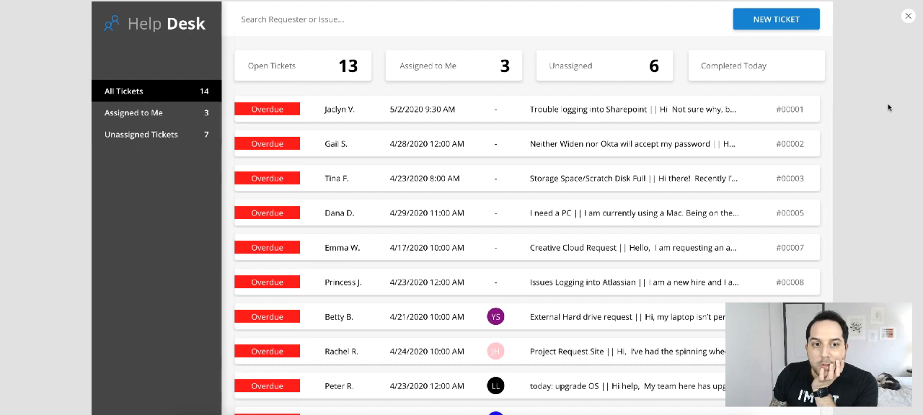
{"action": "left_click", "coordinate": [329, 279]}
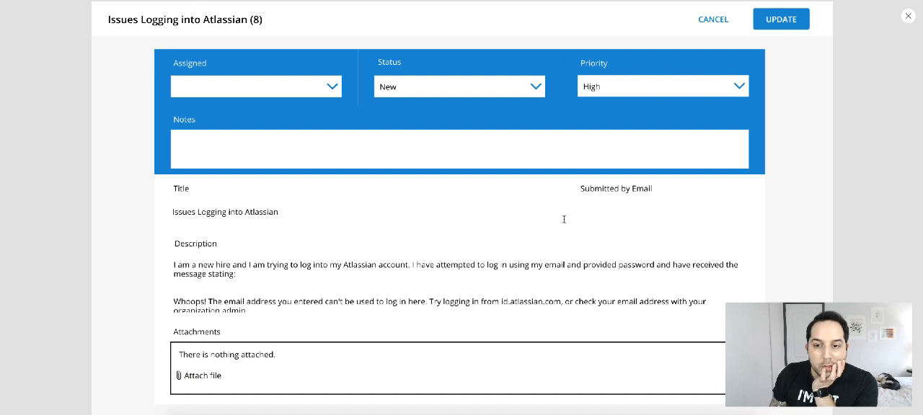
{"action": "left_click", "coordinate": [788, 21]}
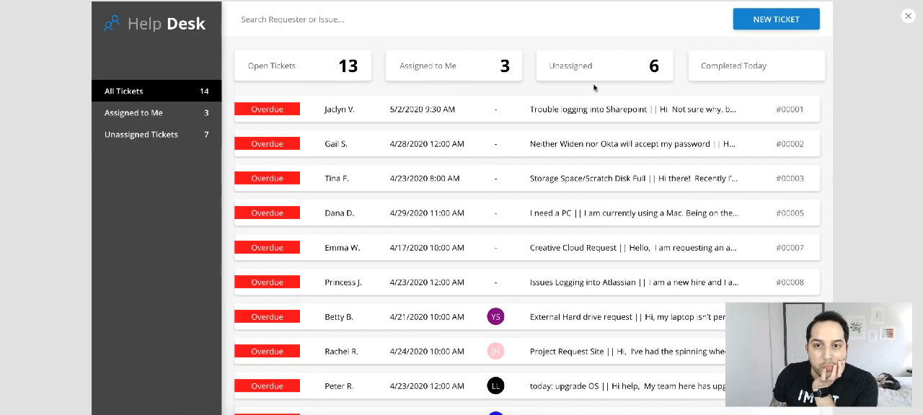
- Test the blank New Ticket form and its Cancel button in the preview, and close the preview from the ticket list
{"action": "left_click", "coordinate": [754, 21]}
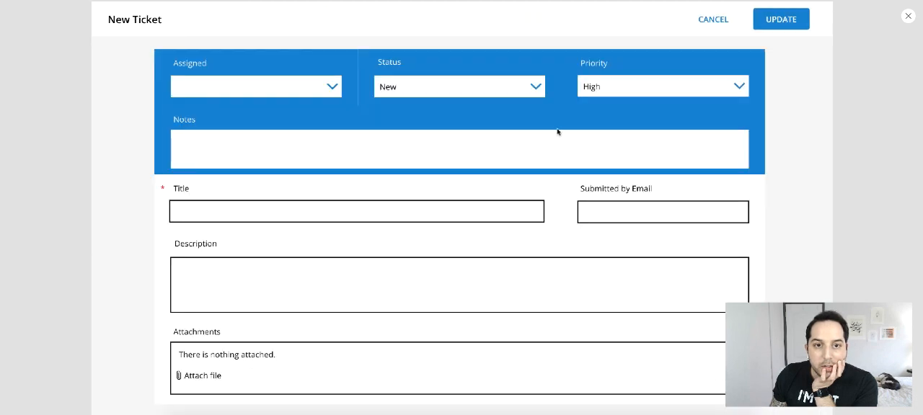
{"action": "left_click", "coordinate": [559, 130]}
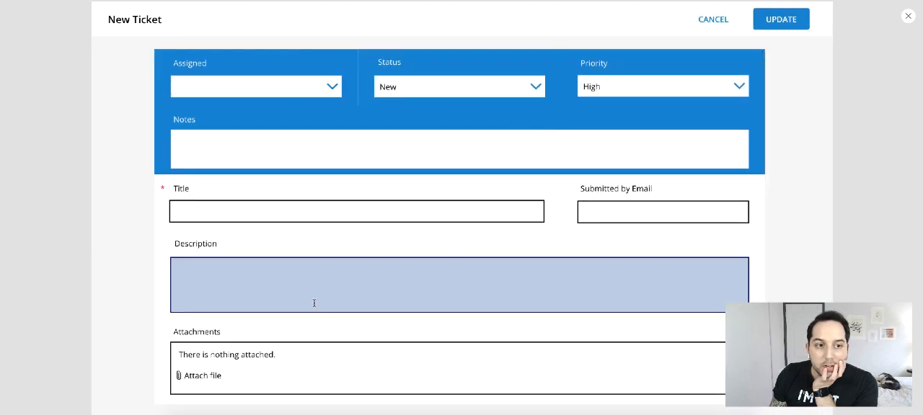
{"action": "left_click", "coordinate": [708, 19]}
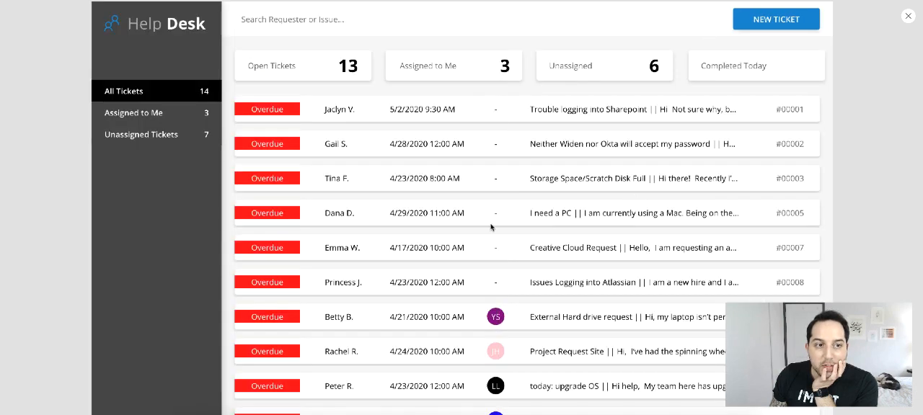
{"action": "scroll", "coordinate": [492, 226], "scroll_direction": "down", "scroll_amount": 3}
{"action": "scroll", "coordinate": [494, 226], "scroll_direction": "up", "scroll_amount": 3}
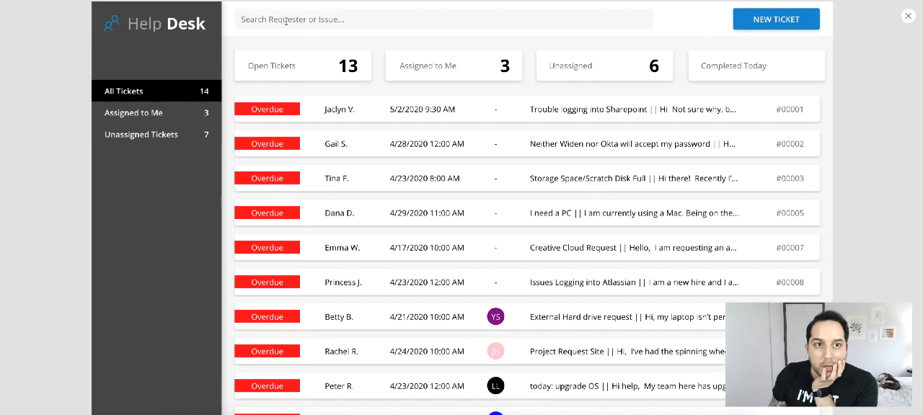
{"action": "left_click", "coordinate": [907, 17]}
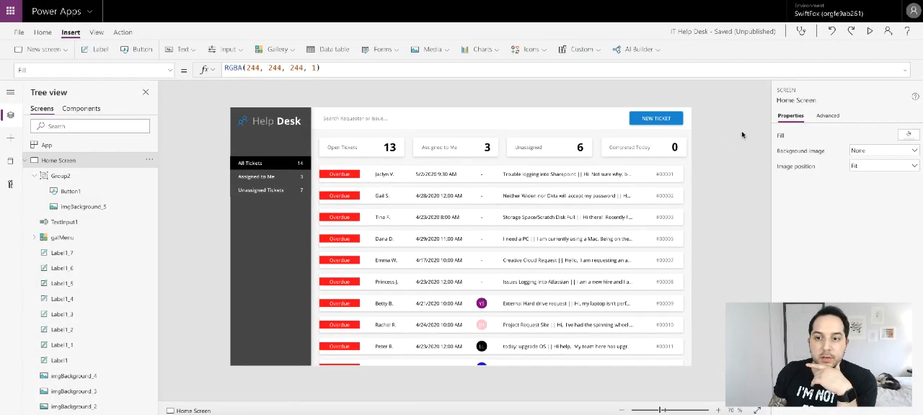